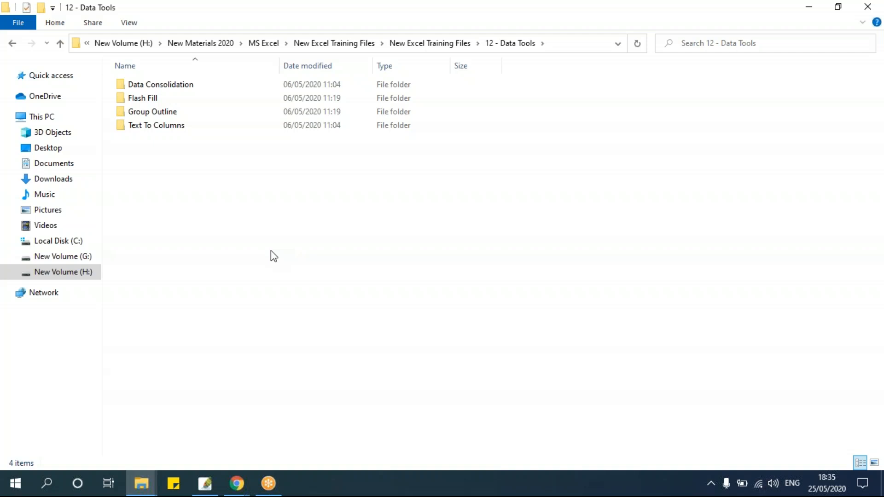
- Open the Consolidation workbook from the Data Consolidation folder
click(188, 90)
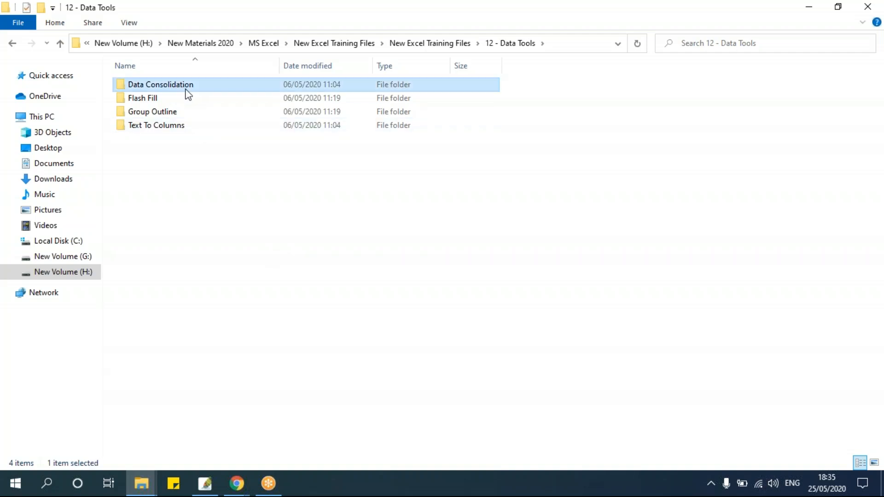
click(161, 98)
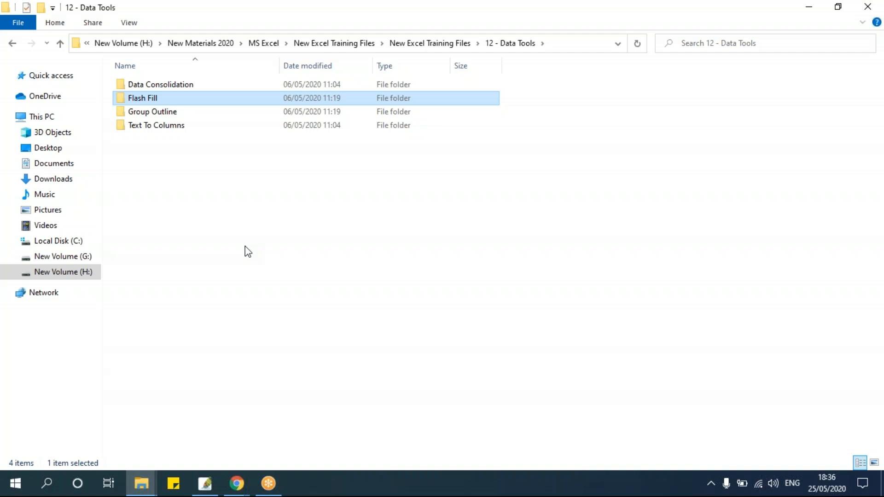
double_click(183, 87)
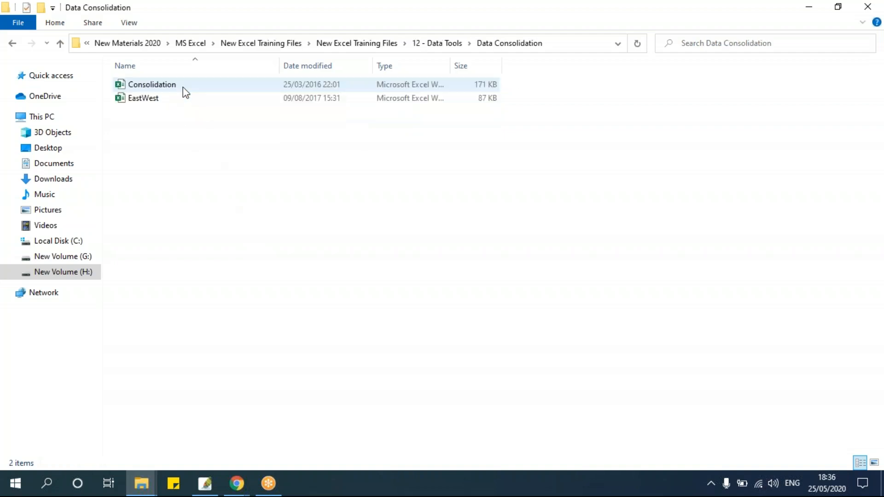
click(186, 90)
double_click(186, 90)
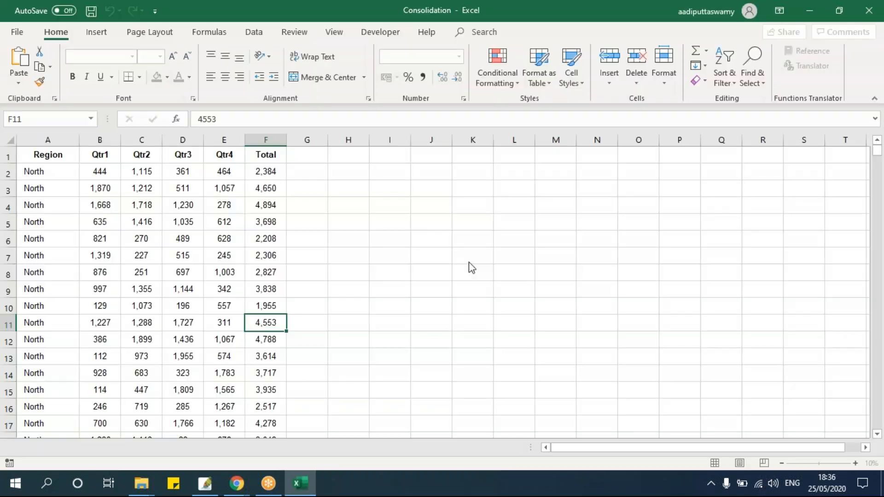
- Review the North, South, East and West sheets and the quarter and total headings on the North sheet
click(102, 275)
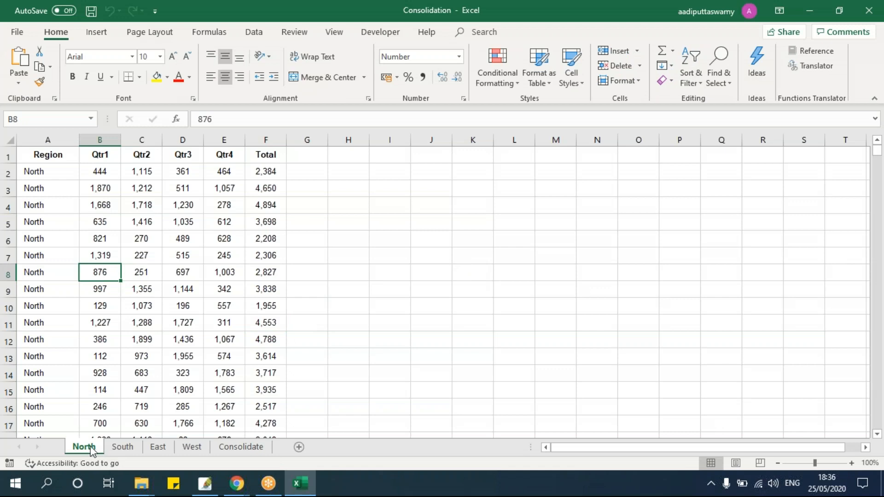
click(122, 449)
click(168, 448)
click(191, 448)
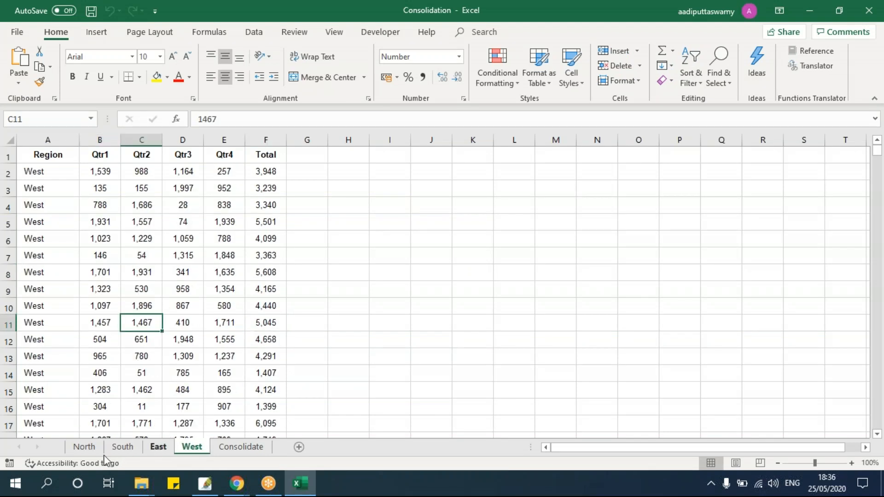
click(84, 448)
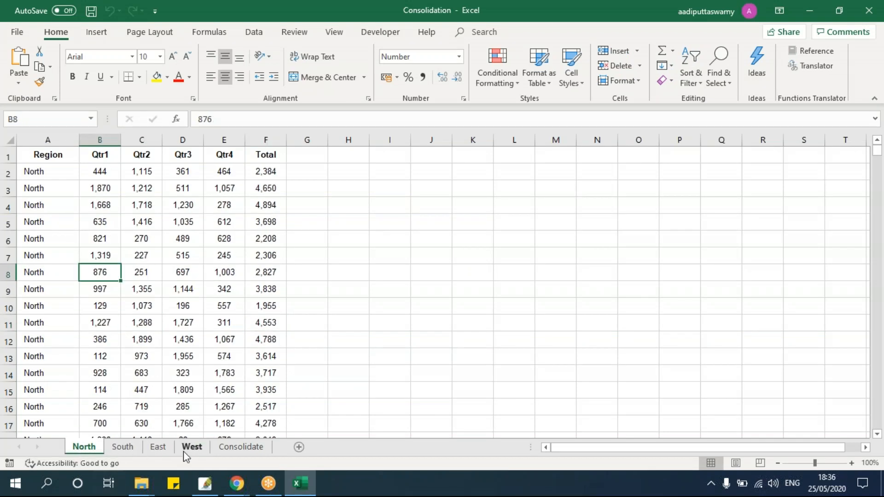
drag(97, 153, 230, 155)
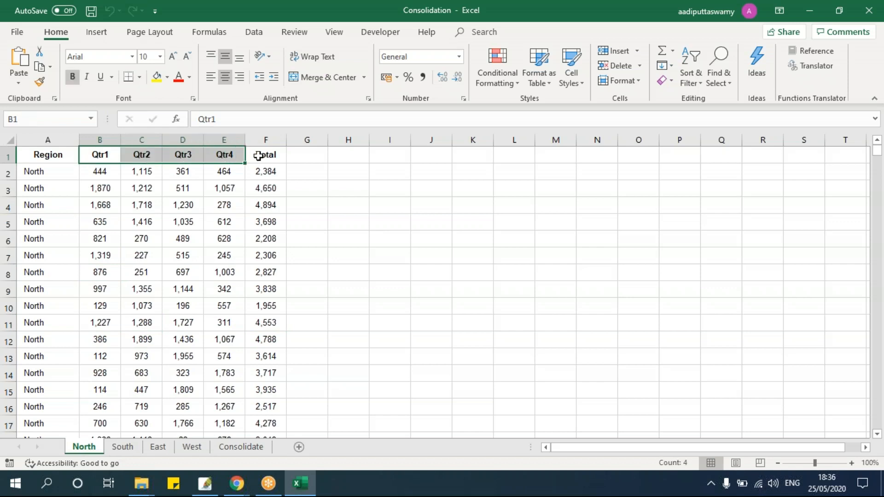
click(260, 155)
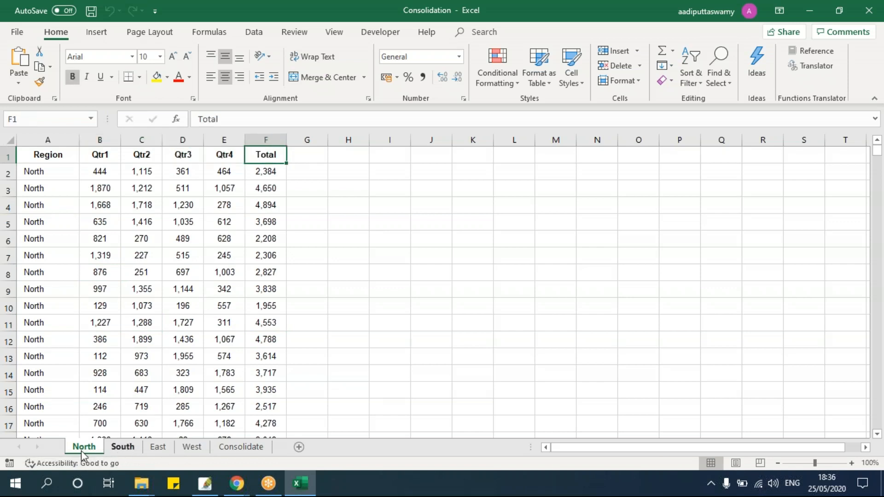
- Go to the empty Consolidate sheet and display the data commands
click(236, 446)
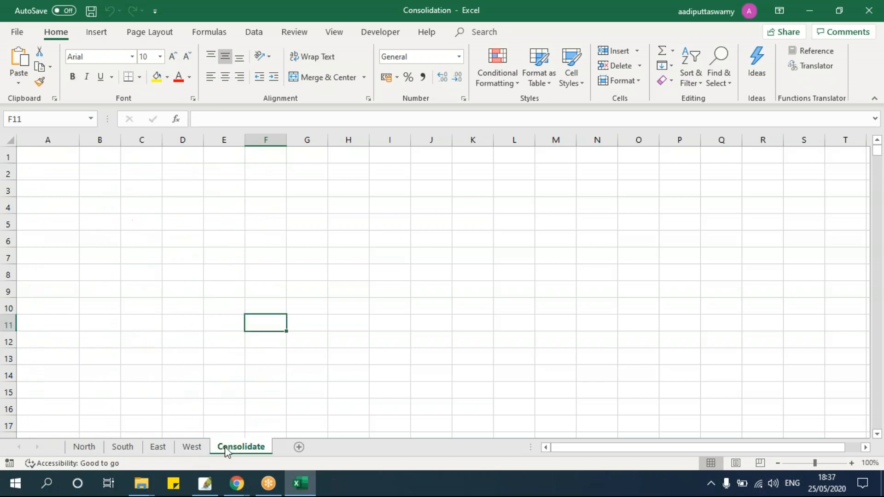
click(229, 244)
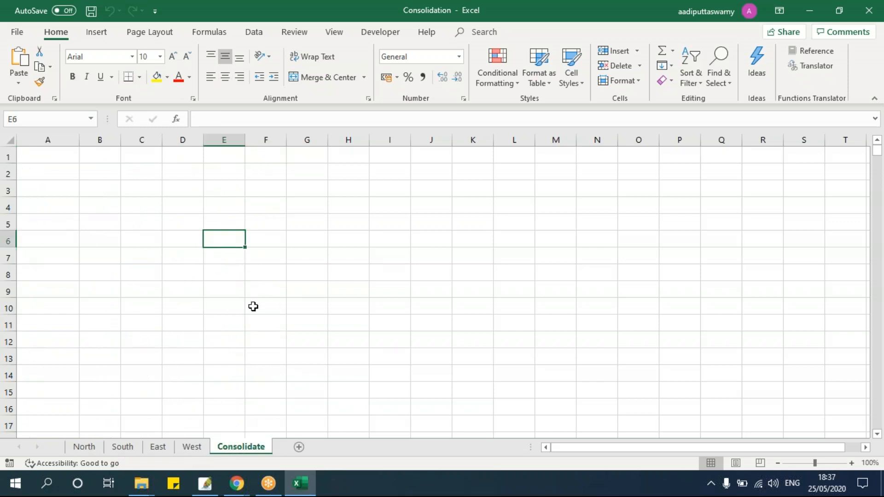
key(Up)
key(Up)
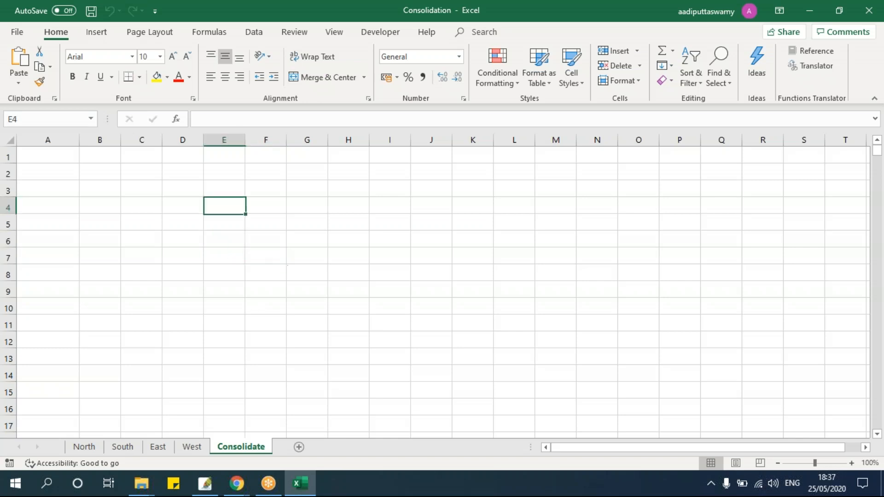
click(257, 33)
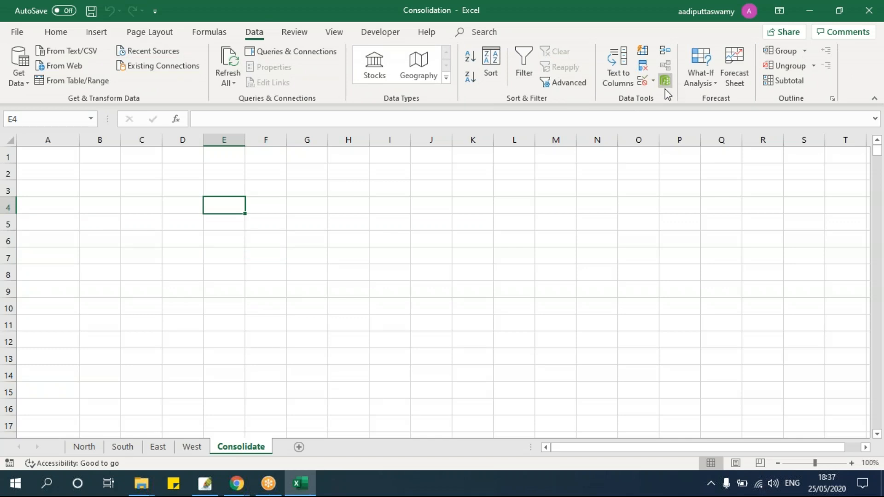
click(86, 448)
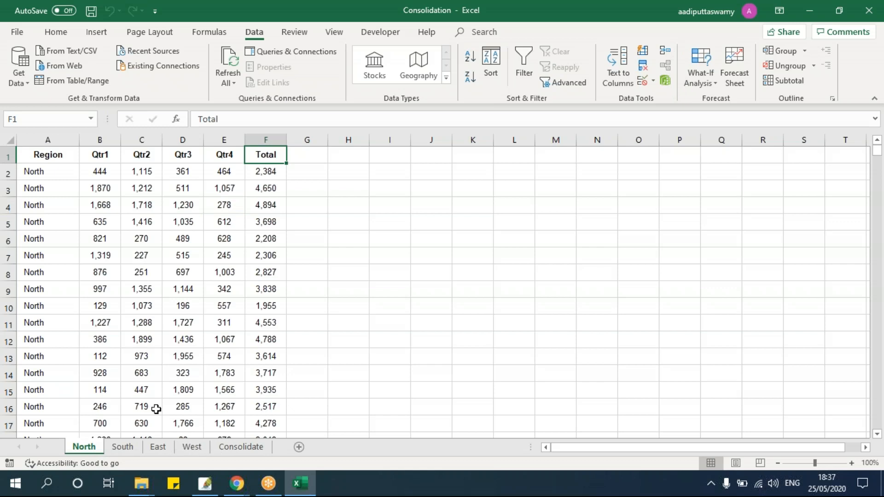
click(241, 447)
click(286, 225)
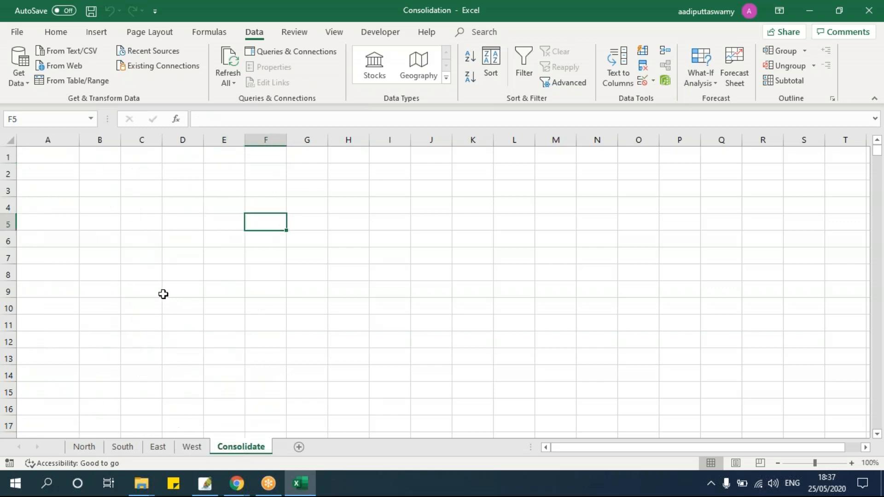
click(438, 262)
click(371, 200)
click(182, 207)
click(182, 304)
click(366, 294)
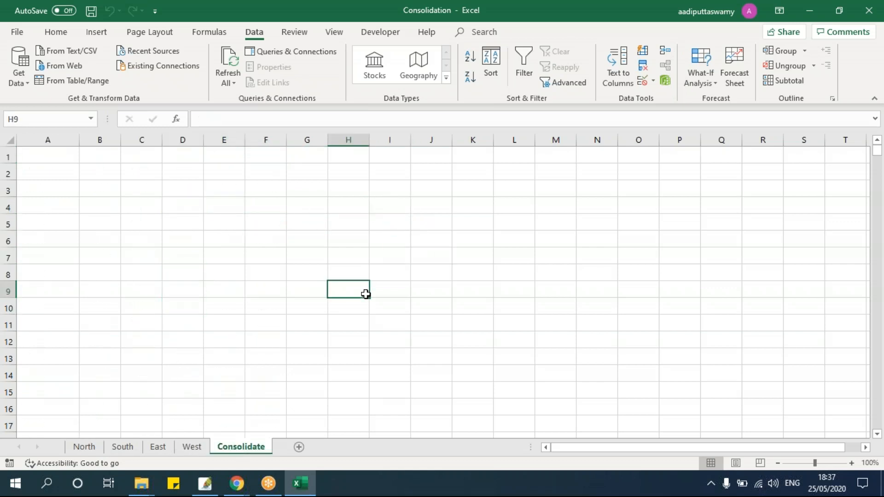
click(265, 233)
click(224, 222)
click(127, 187)
click(322, 170)
click(349, 223)
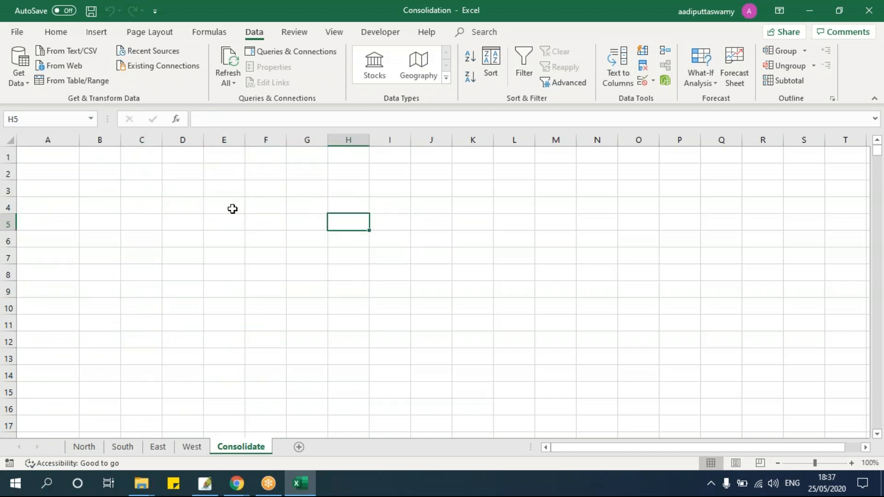
click(233, 208)
click(298, 221)
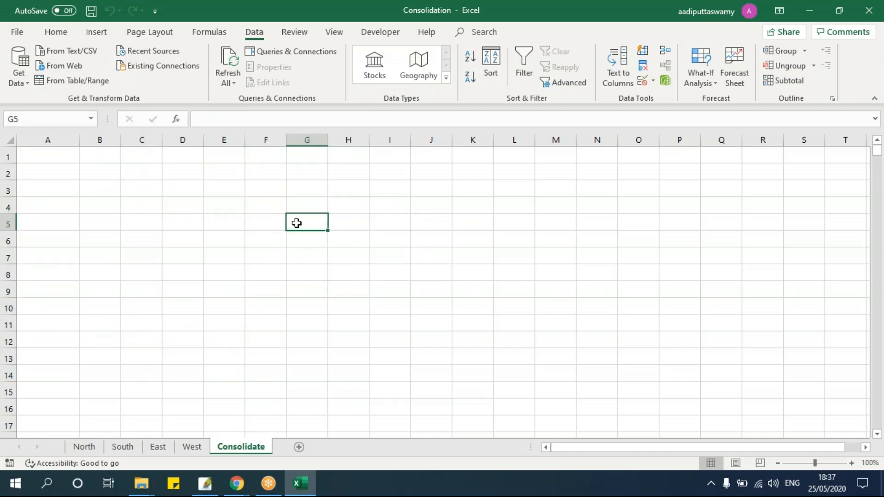
- Start the Consolidate command at cell F5 of the Consolidate sheet with Sum as the function
click(271, 221)
key(Down)
key(Down)
click(277, 228)
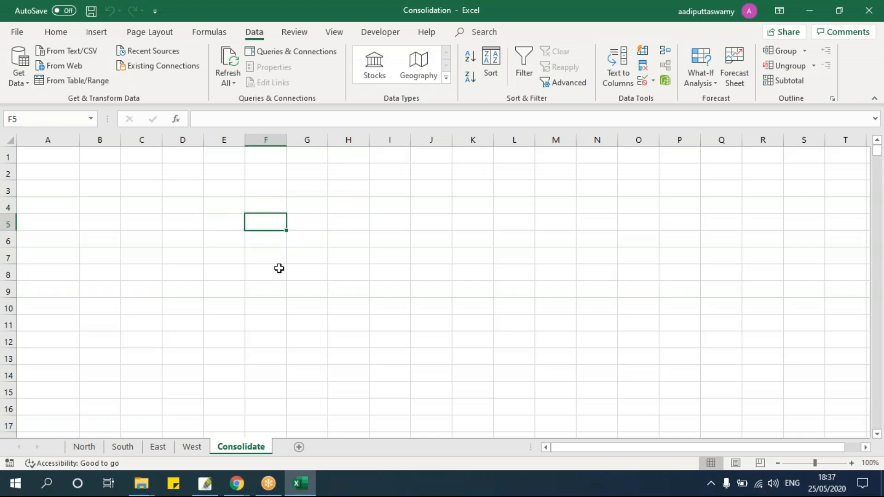
click(665, 51)
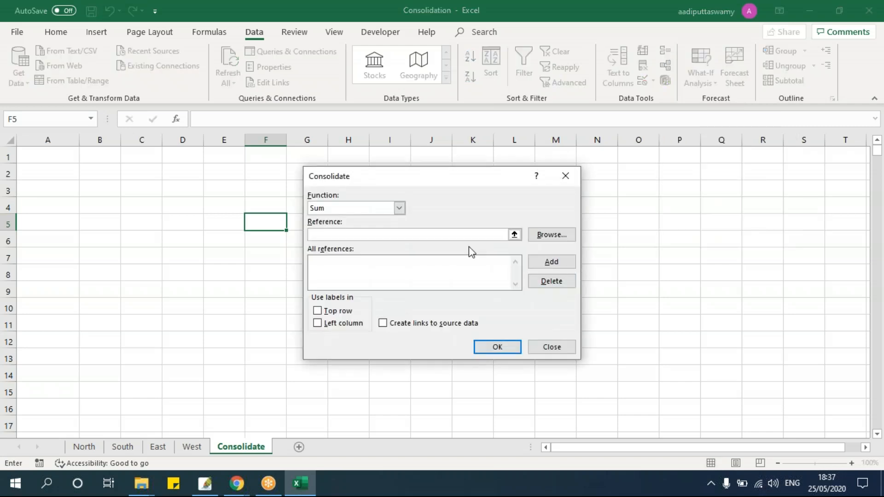
drag(441, 179, 480, 171)
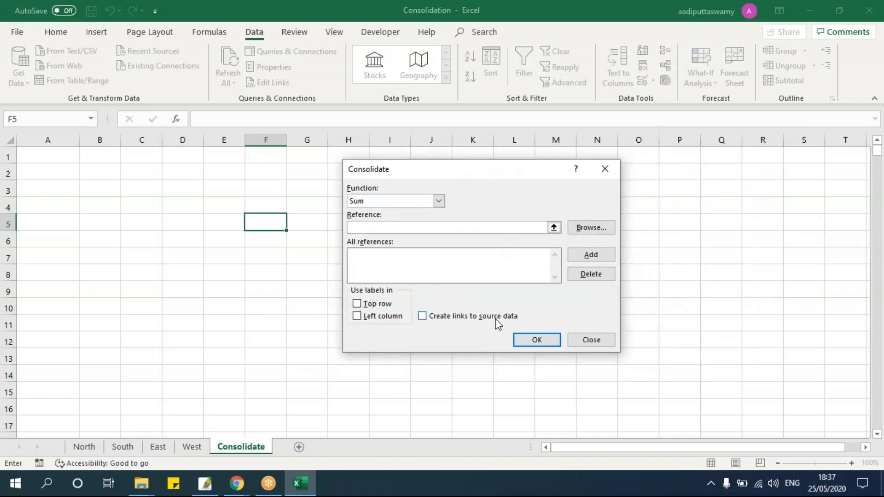
click(385, 204)
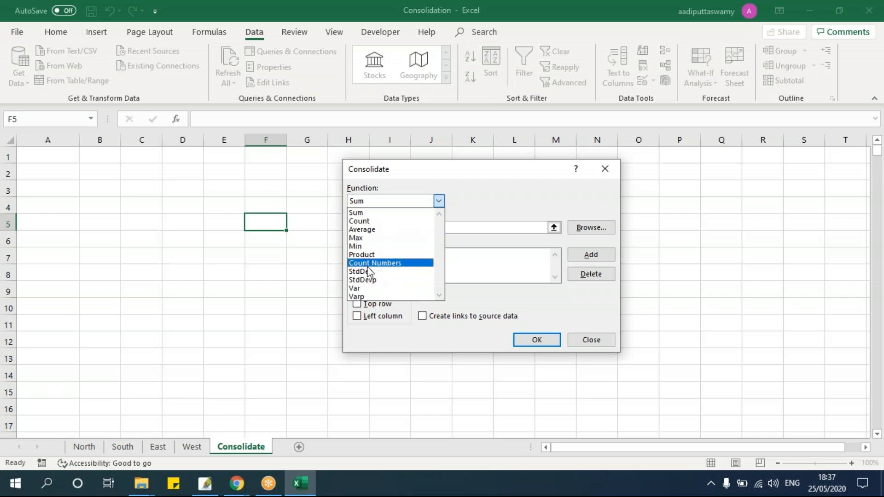
click(368, 212)
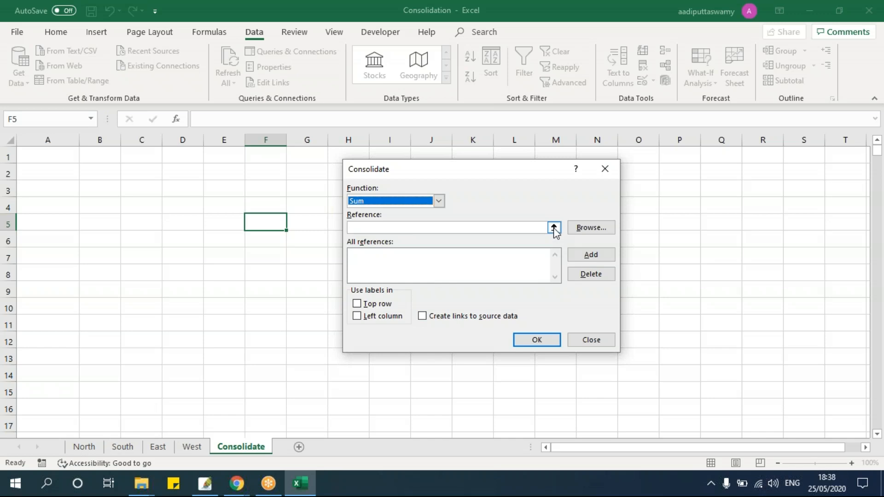
- Add the North sheet's range A1:F1000, including its headings, to the consolidation references
key(Tab)
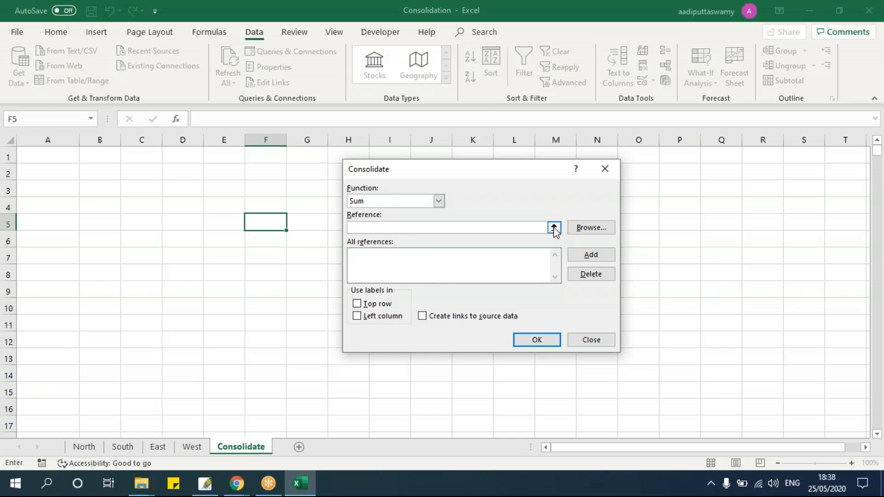
click(554, 228)
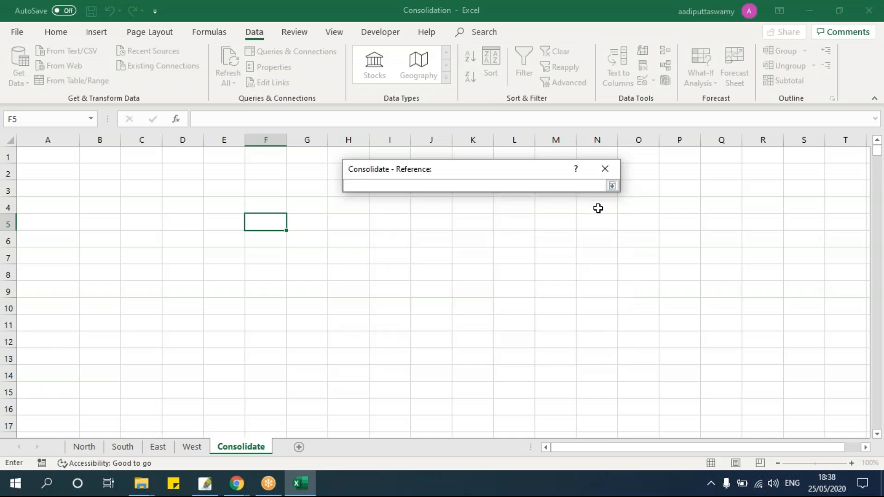
click(84, 447)
click(57, 154)
key(ctrl+shift+Right)
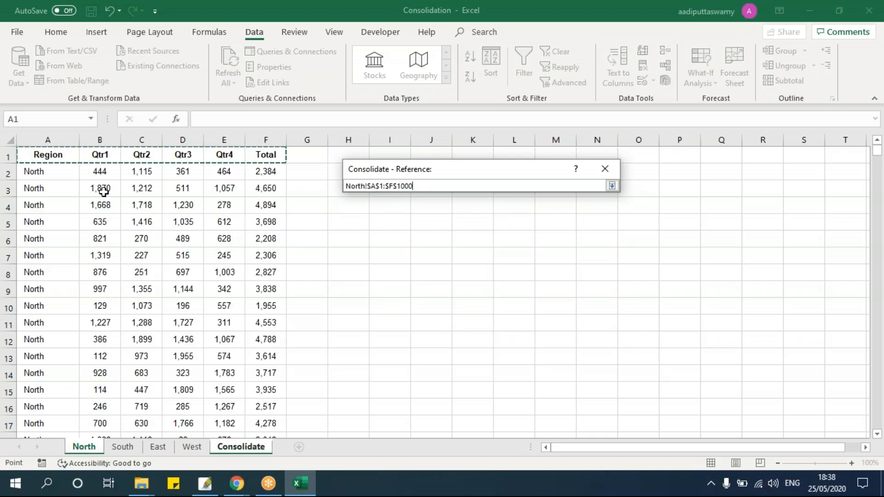
key(ctrl+shift+Down)
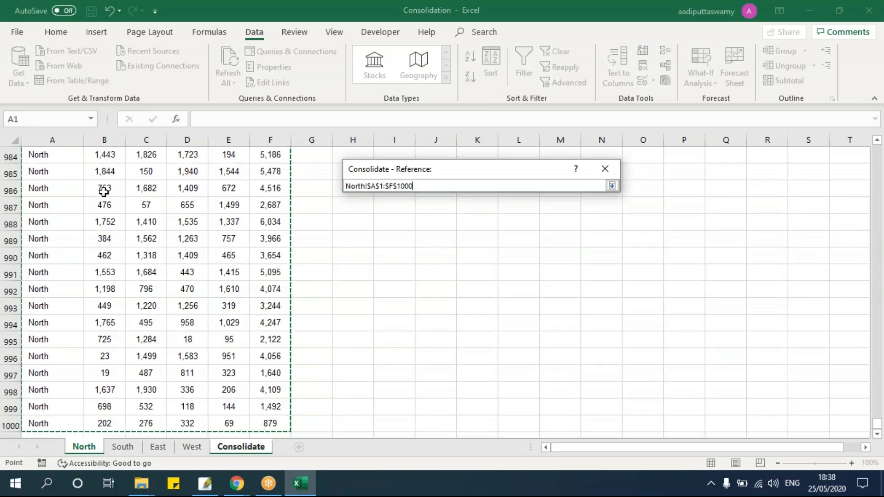
click(611, 186)
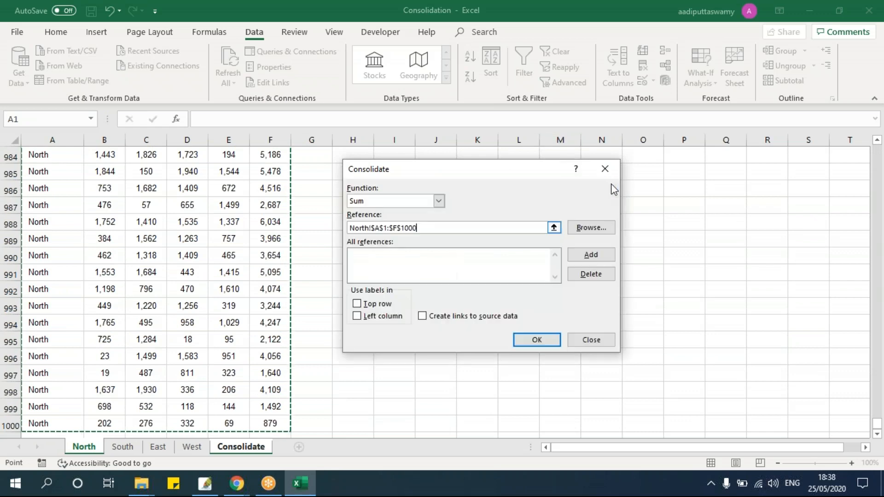
click(591, 255)
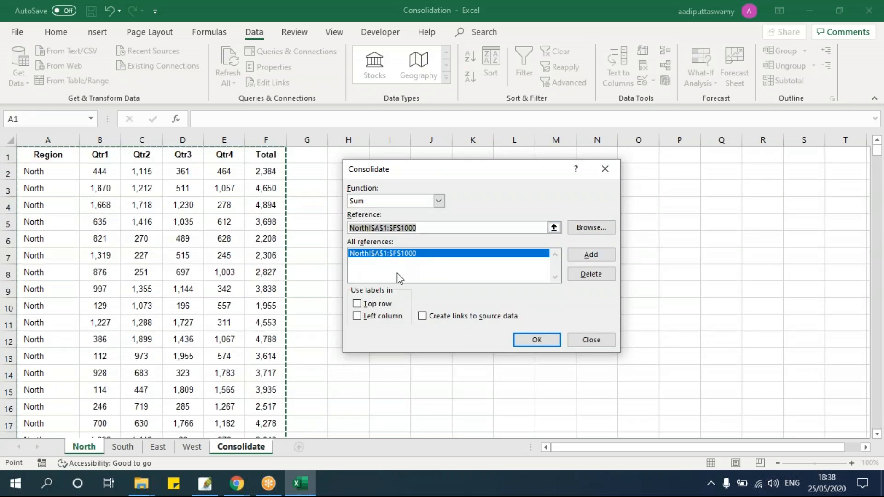
- Add the South sheet's range A1:F1000 to the consolidation references
click(122, 447)
click(56, 152)
key(ctrl+shift+Right)
key(ctrl+shift+Down)
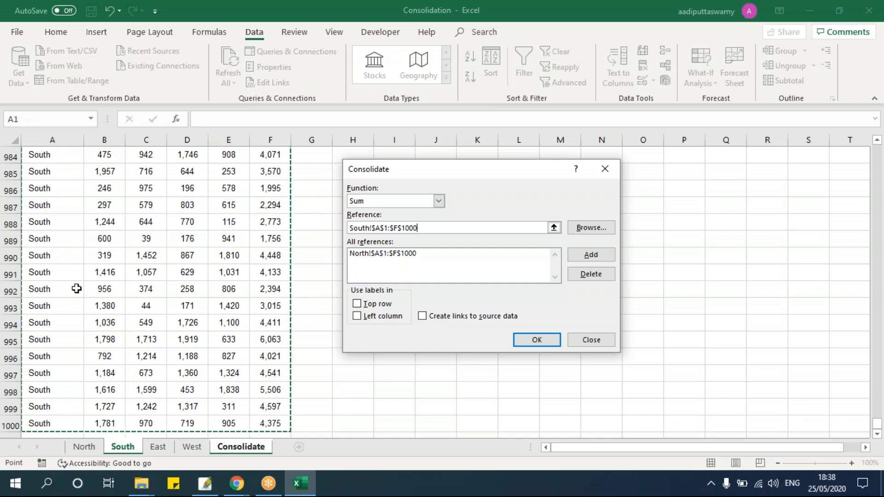
click(584, 258)
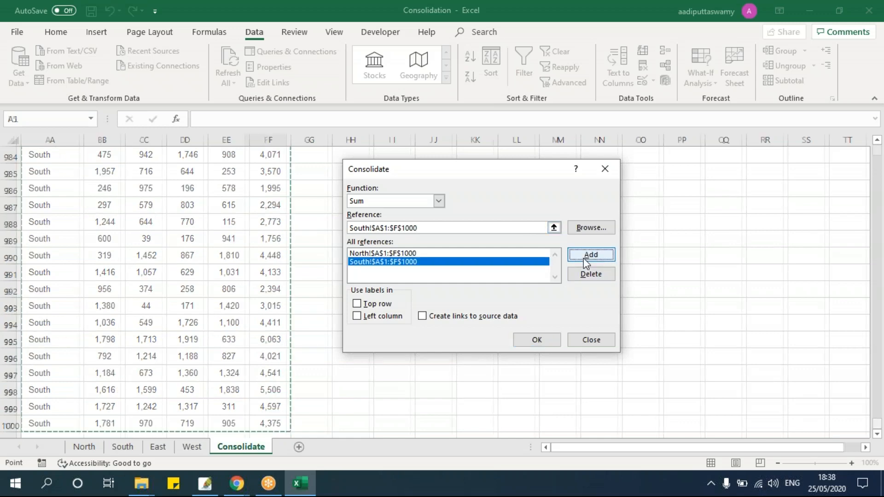
- Add the East sheet's range A1:F1000 to the consolidation references
click(159, 447)
click(53, 156)
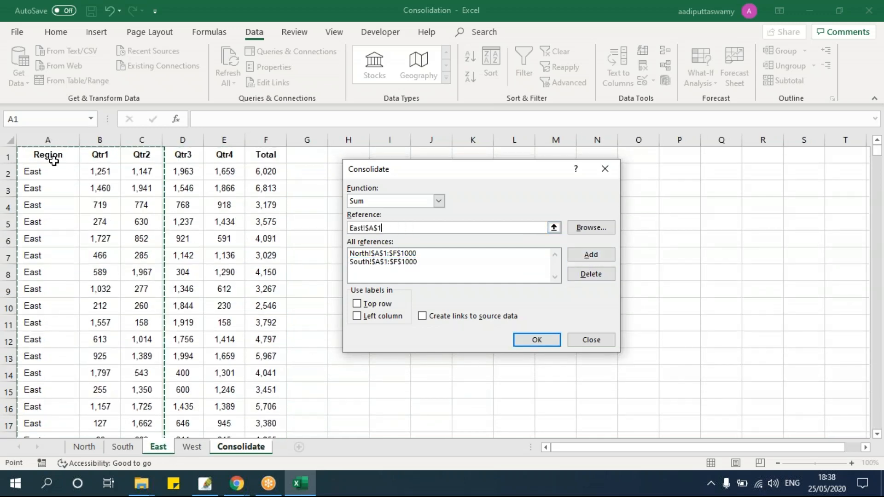
key(ctrl+shift+Right)
key(ctrl+shift+Down)
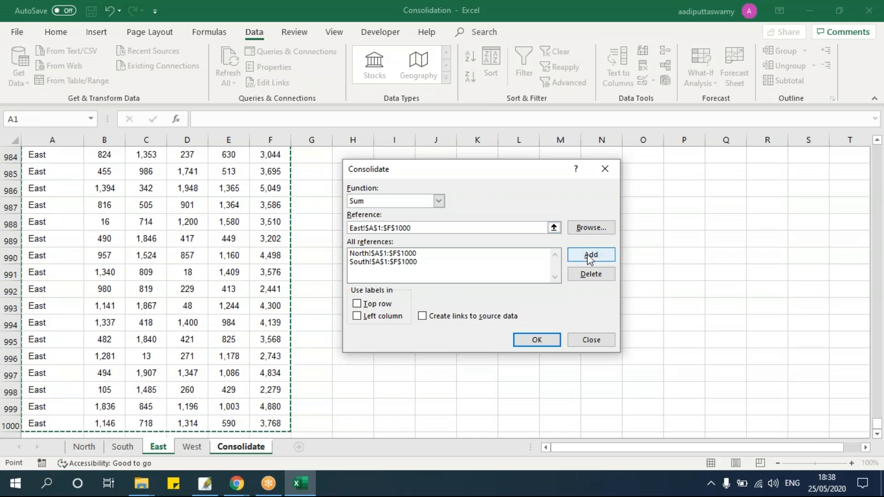
click(587, 254)
- Add the West sheet's range A1:F1000 to the consolidation references
click(191, 447)
click(59, 166)
click(61, 154)
key(ctrl+shift+Right)
key(ctrl+shift+Down)
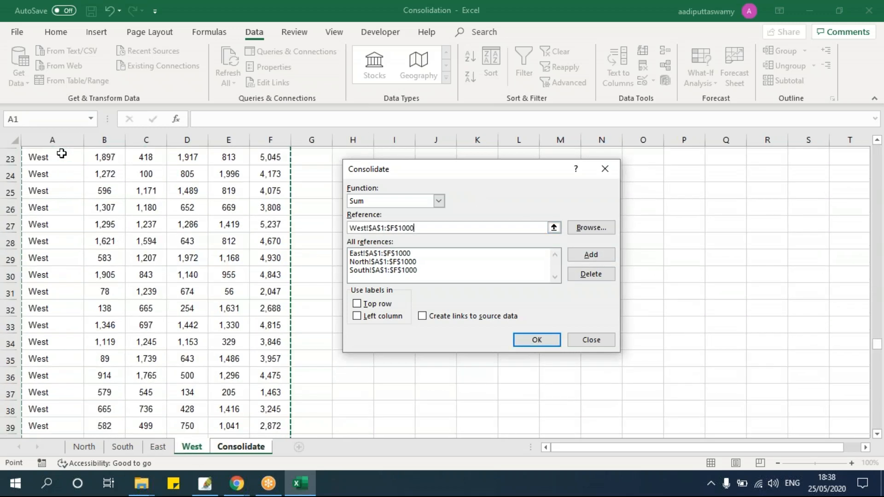
click(592, 255)
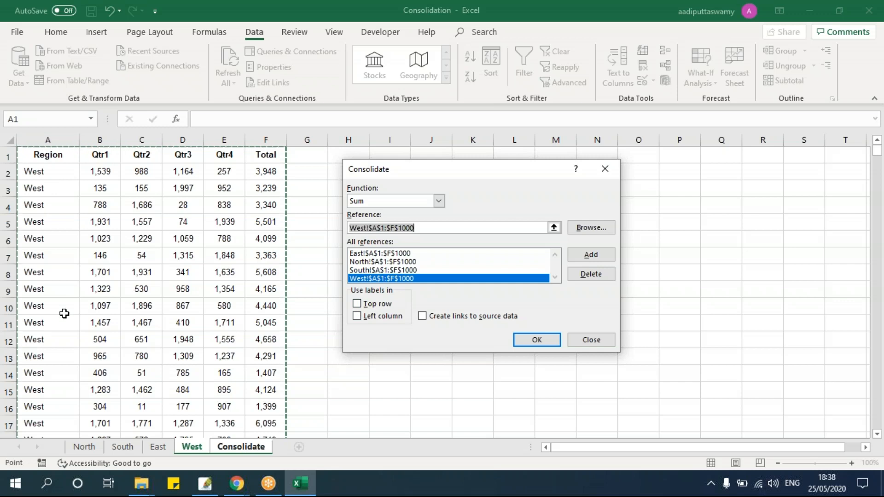
- Turn on top-row and left-column labels and run the Sum consolidation at F5 of the Consolidate sheet
click(357, 304)
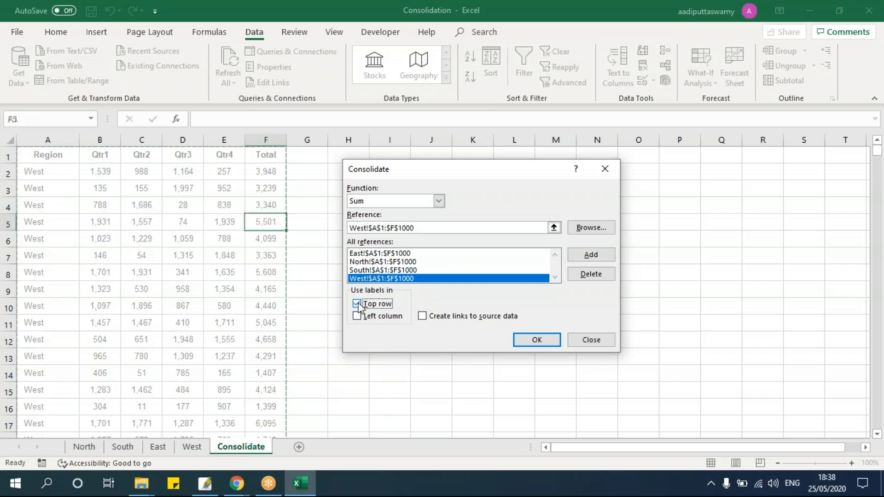
click(360, 318)
click(537, 339)
drag(305, 240, 475, 292)
drag(274, 225, 484, 289)
- Enter the heading Sum in cell F3 and the heading Average in cell M3
click(267, 186)
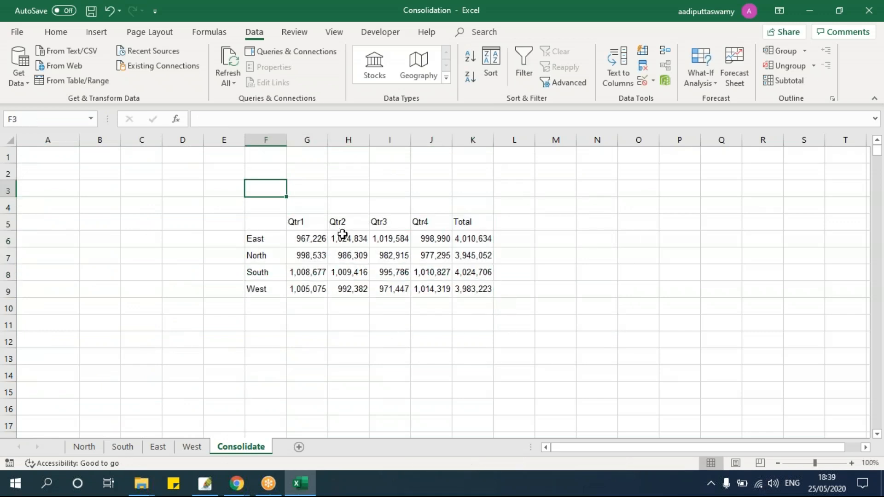
text(Sum)
key(Return)
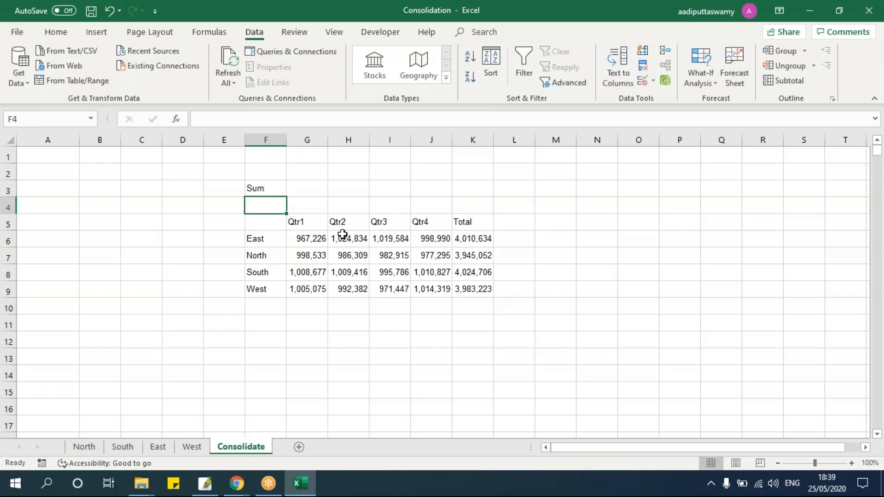
click(555, 189)
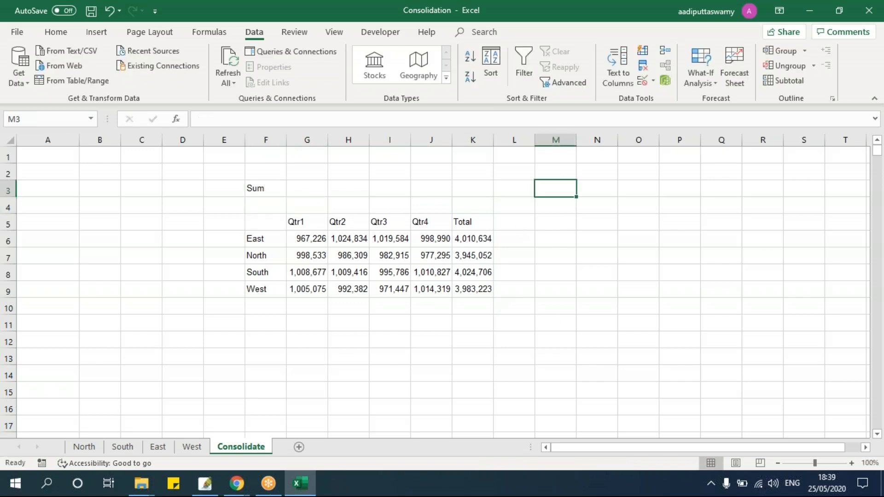
text(Average)
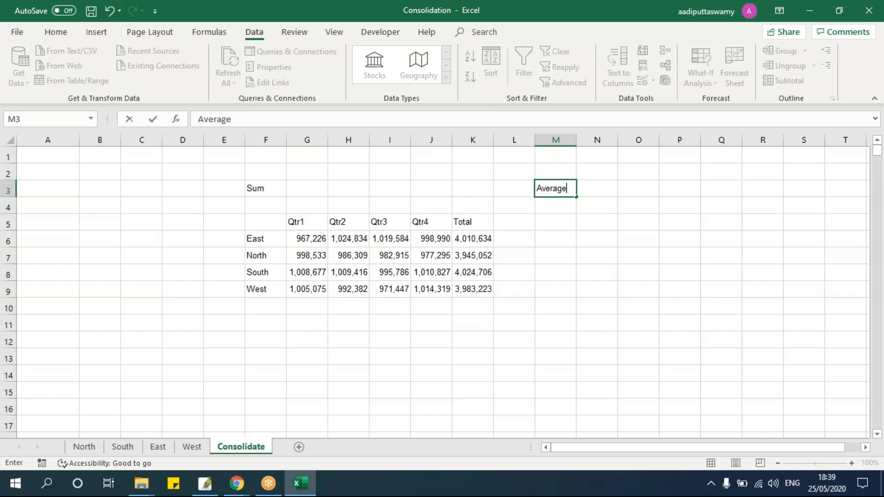
key(Return)
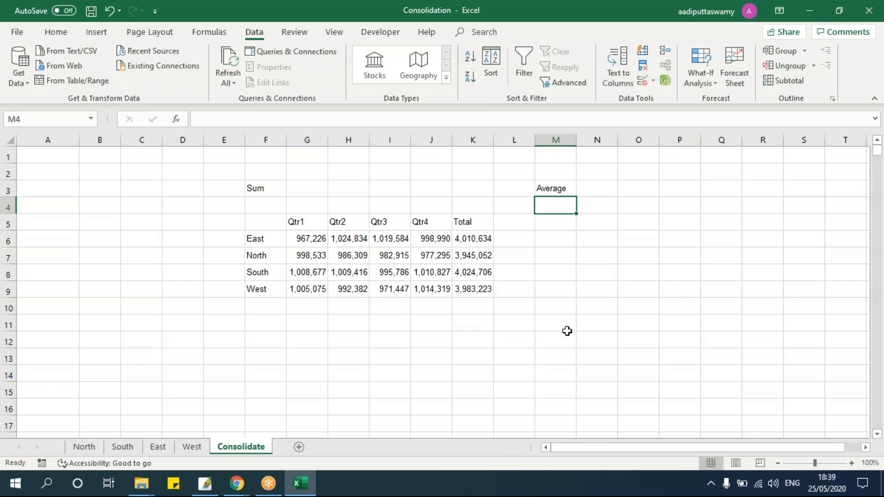
- Consolidate the same four references at cell M5 with the Average function, keeping both label options
click(553, 225)
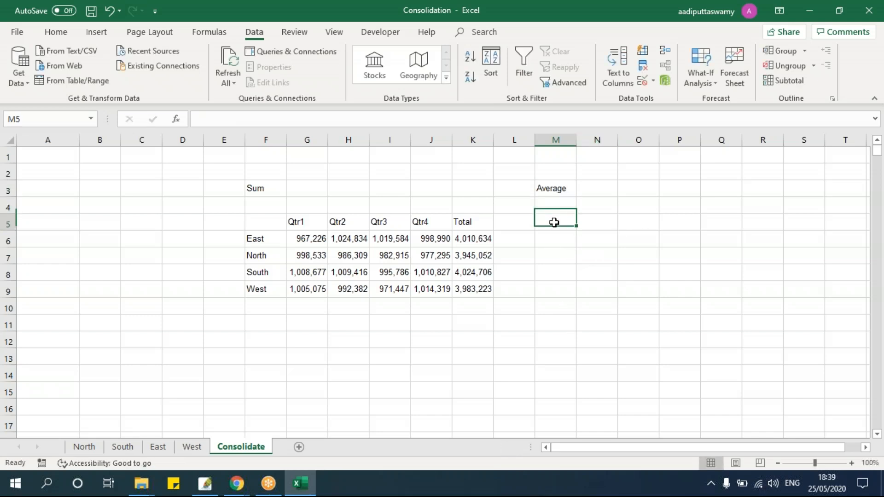
click(665, 50)
drag(461, 164, 205, 165)
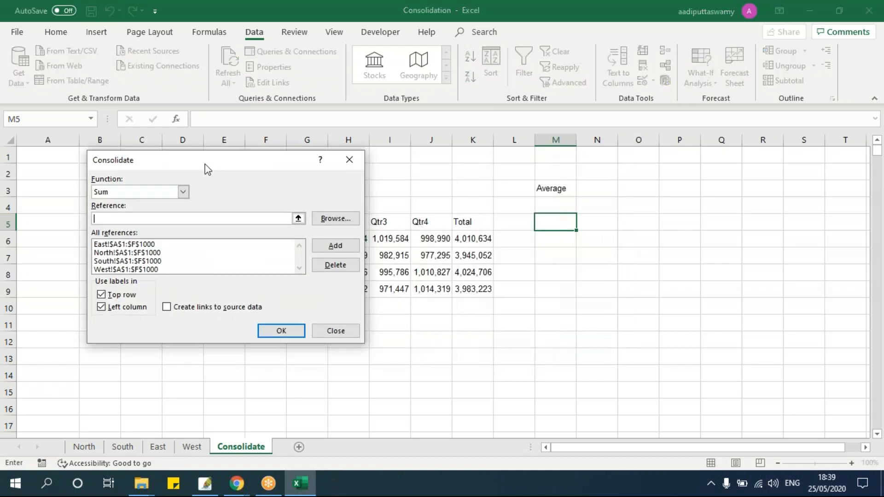
click(182, 192)
click(170, 220)
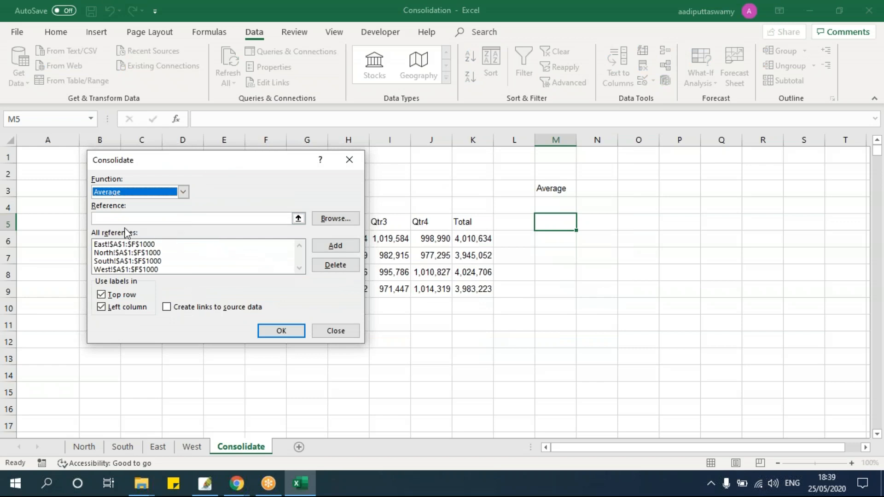
click(282, 331)
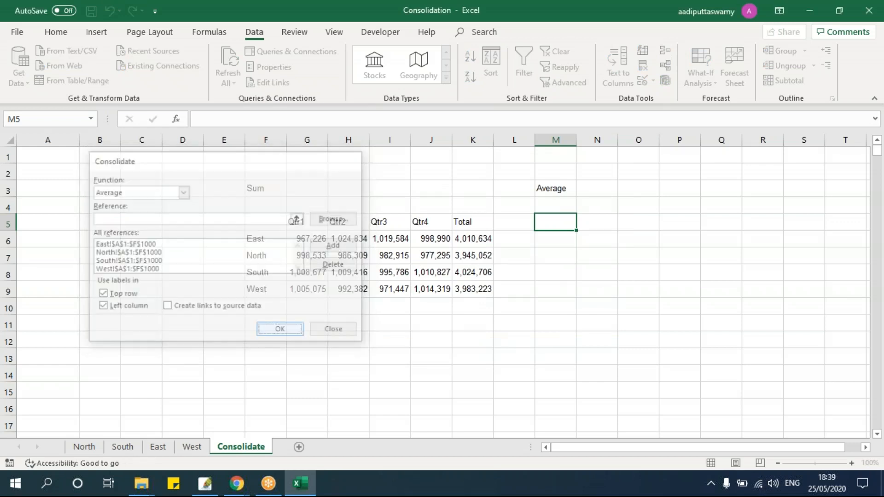
click(598, 274)
drag(554, 221, 774, 289)
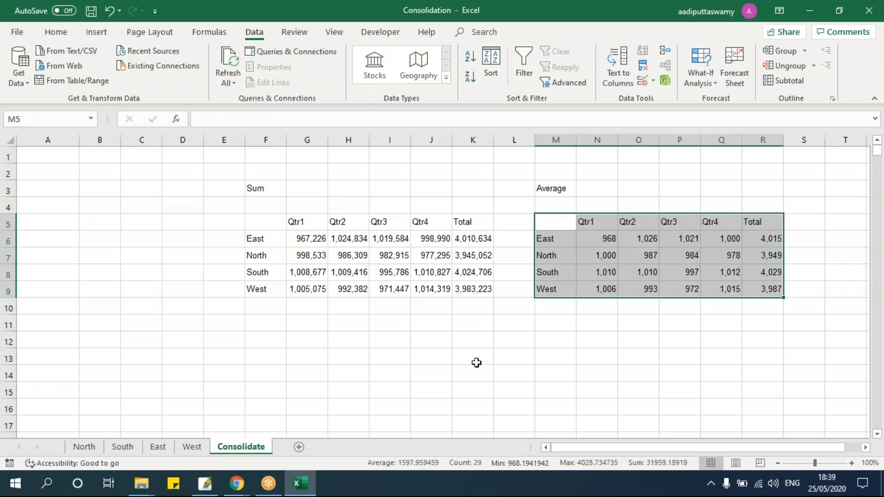
- Consolidate the same four references at cell F11 with the Min function
click(267, 332)
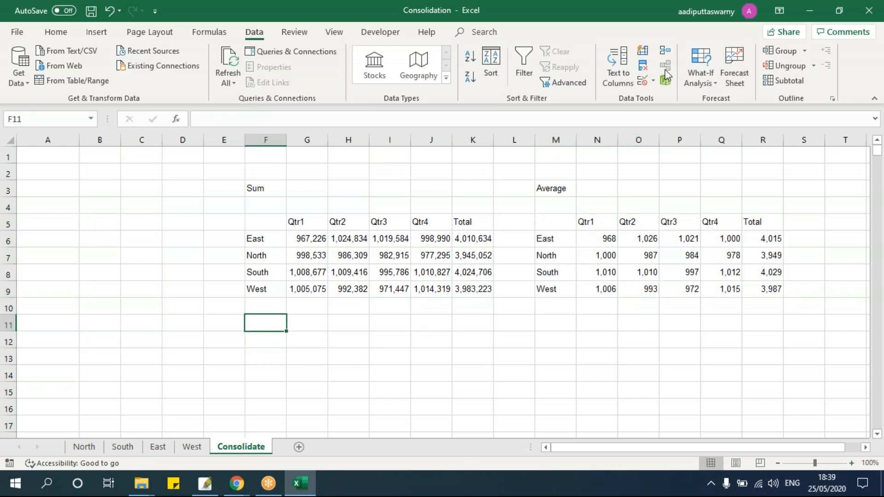
click(665, 51)
click(183, 192)
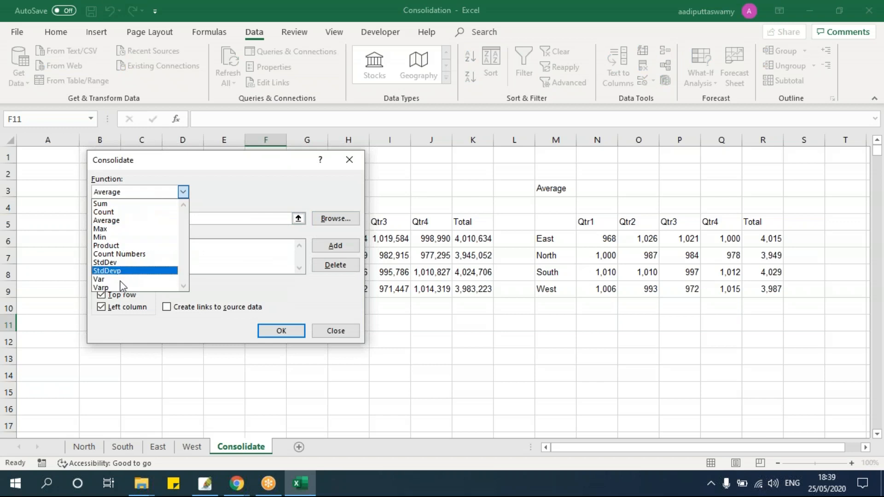
click(103, 237)
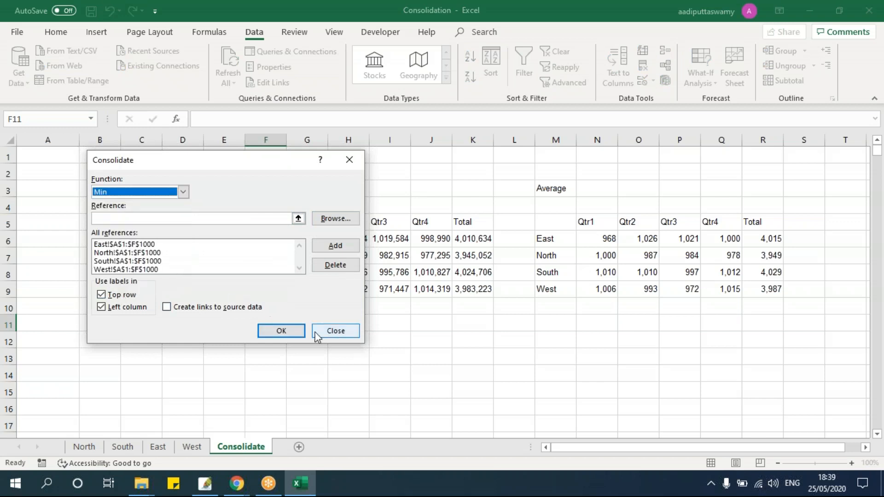
click(282, 331)
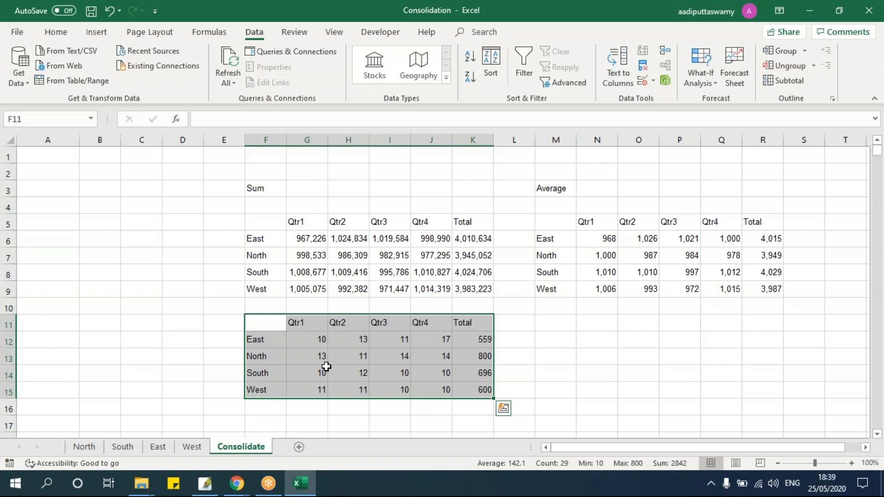
- Clear range F3:R17 to remove the headings and all three consolidated tables
drag(261, 186, 775, 417)
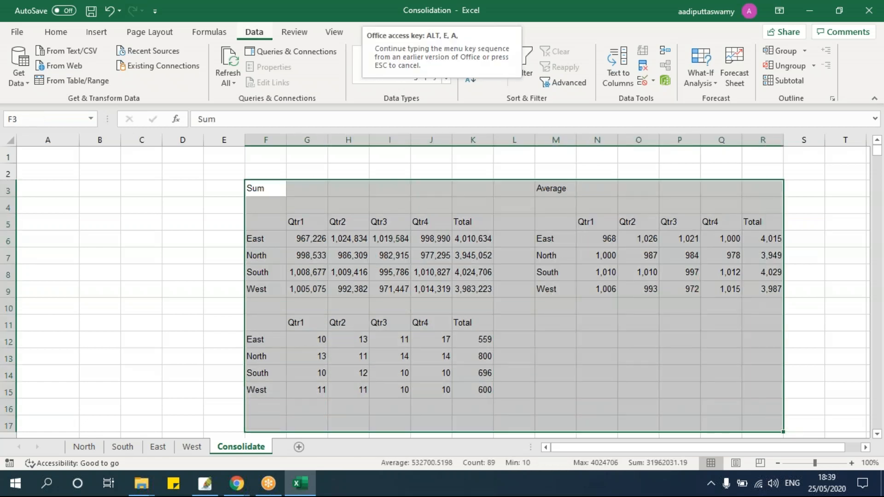
key(Delete)
click(539, 288)
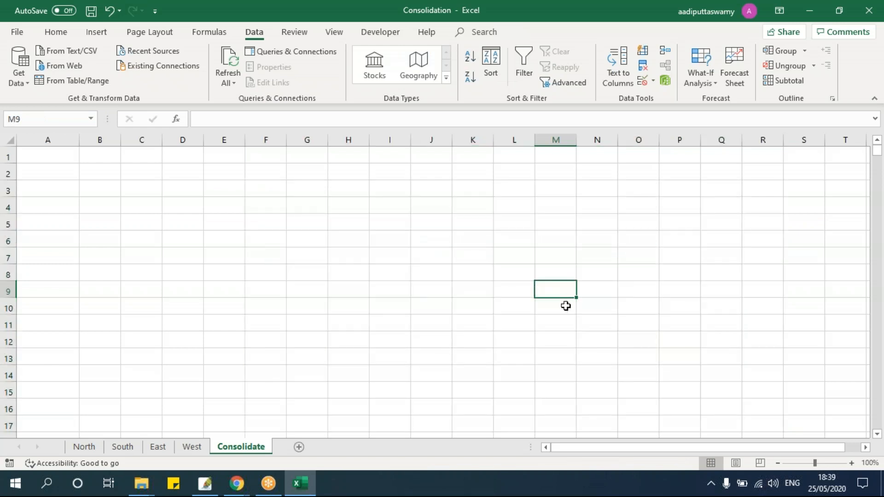
- Consolidate the four references at cell A1 with the Min function, without links to the source data
click(65, 158)
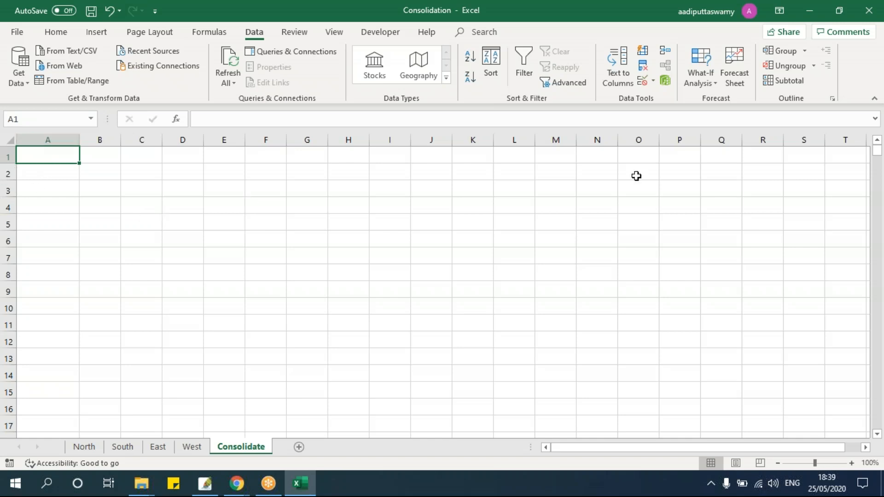
click(664, 79)
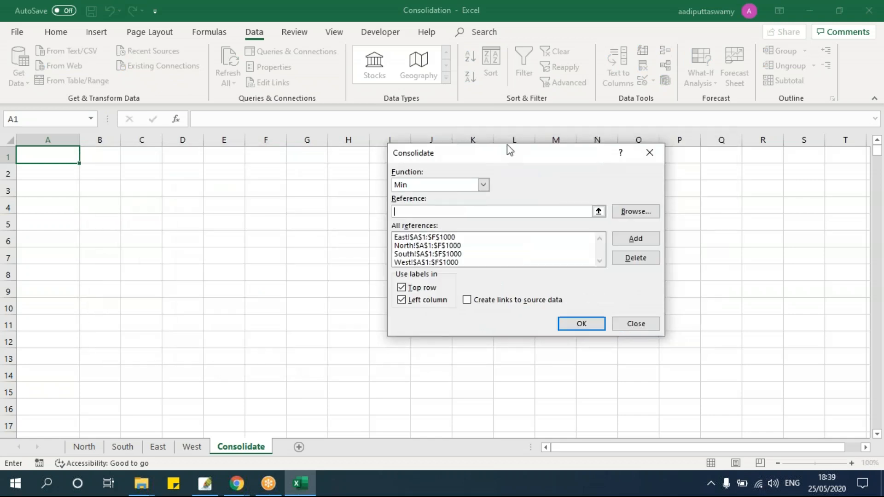
drag(507, 145, 470, 134)
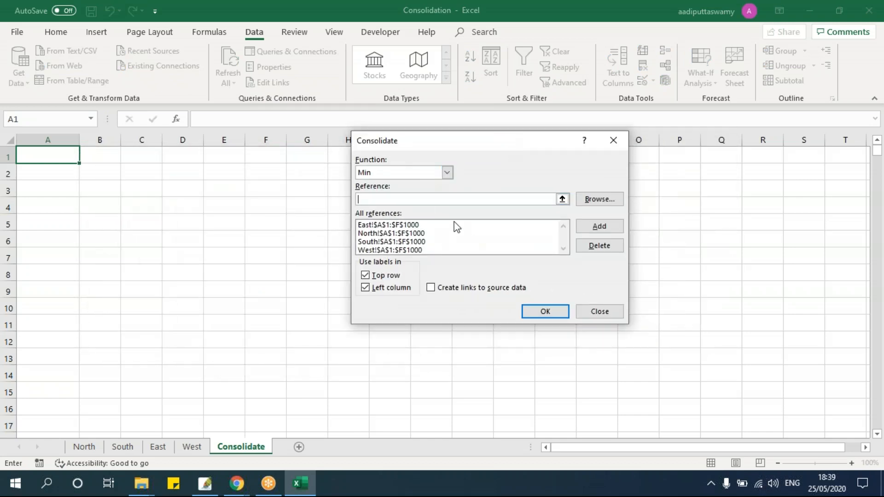
click(431, 287)
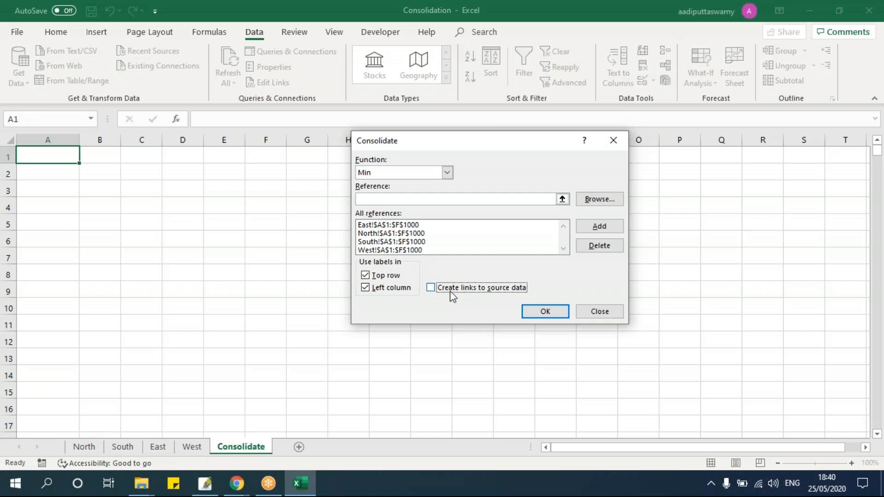
click(544, 313)
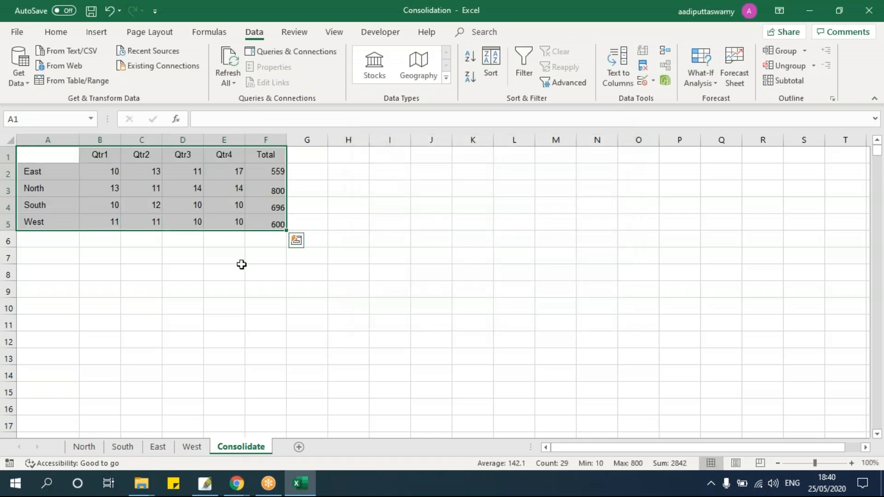
- Inspect the cell contents of the consolidated table for links to the source, and compare with the North sheet
click(112, 175)
click(111, 190)
click(109, 222)
click(167, 225)
click(177, 205)
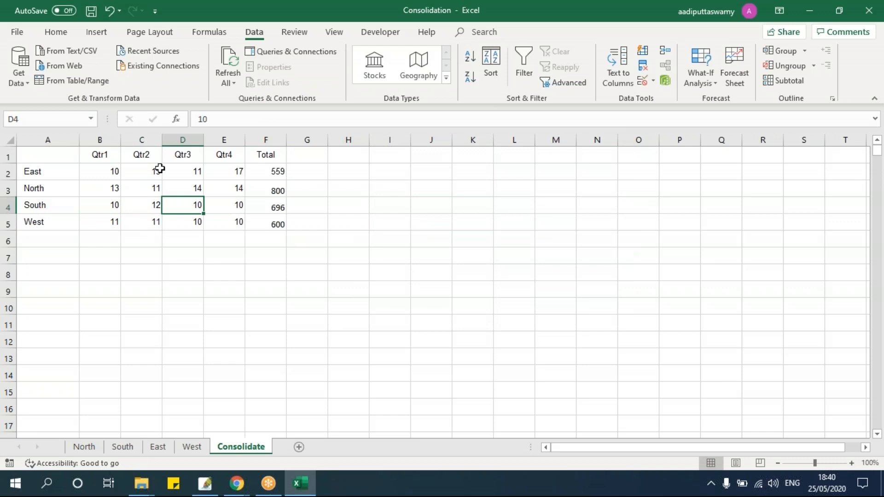
click(160, 169)
click(279, 171)
click(275, 205)
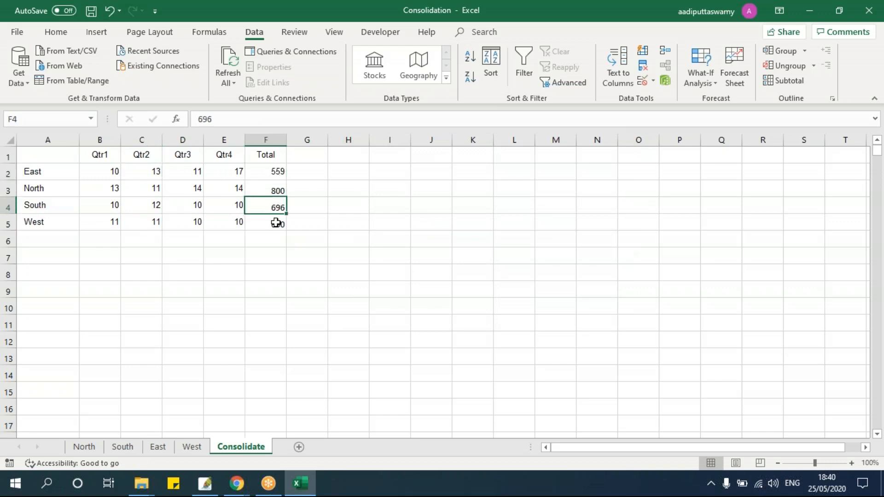
click(112, 174)
click(111, 189)
click(112, 205)
click(112, 222)
click(233, 223)
click(233, 172)
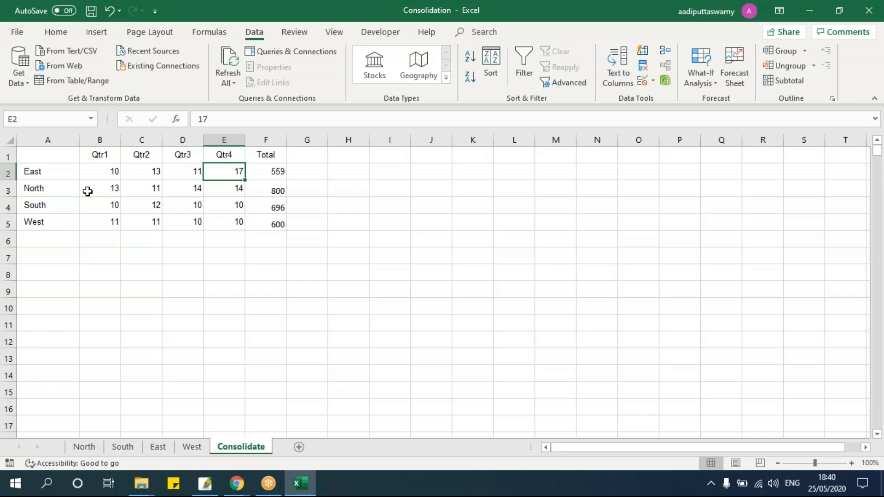
click(92, 448)
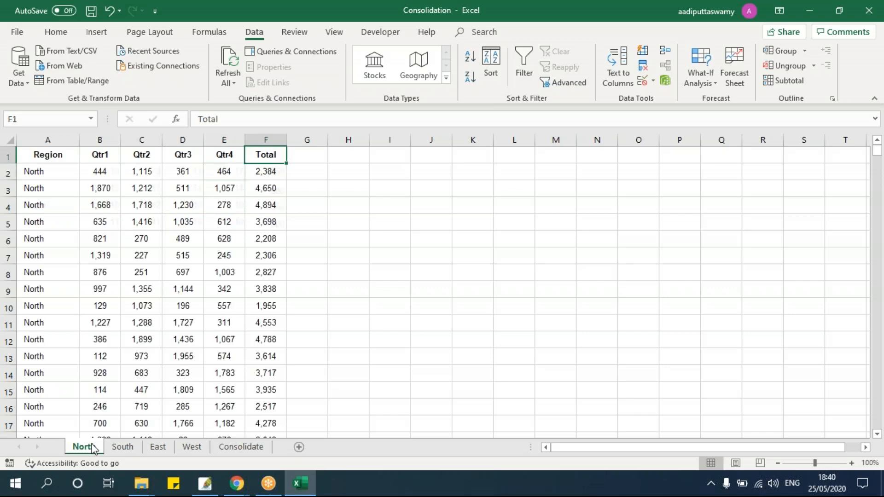
click(242, 447)
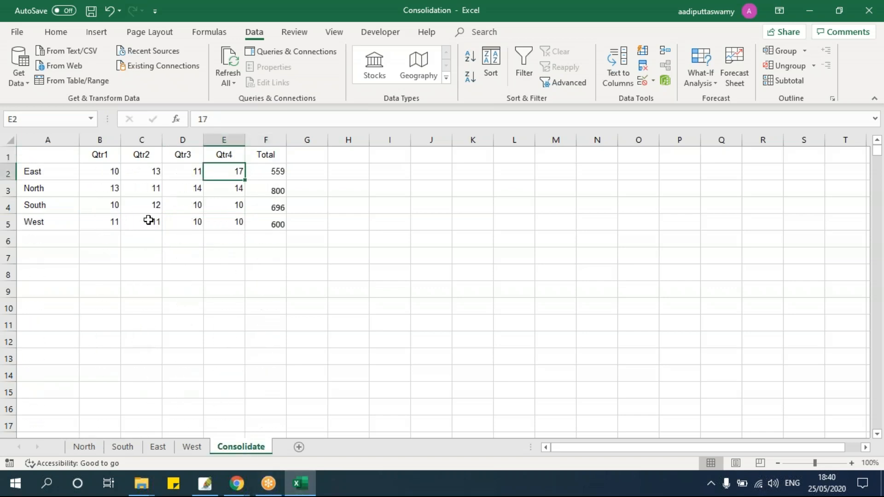
- Clear the consolidated minimum table in range A1:F5
drag(46, 156, 282, 225)
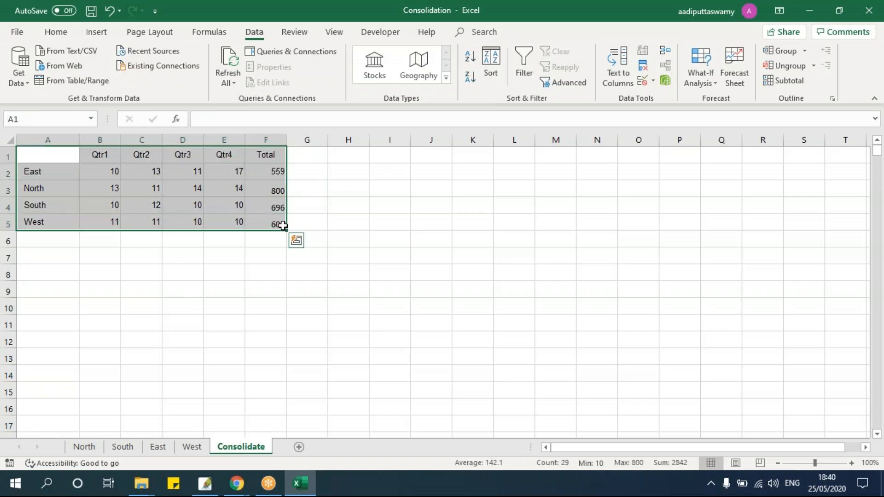
key(Delete)
- Consolidate the four references at cell G6 with the Sum function, leaving links to the source data off
click(324, 239)
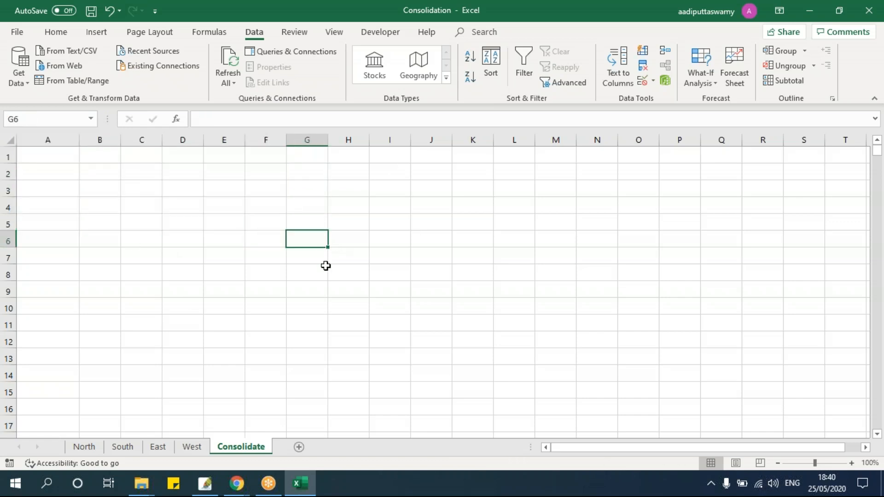
click(668, 53)
click(446, 172)
click(415, 183)
click(545, 311)
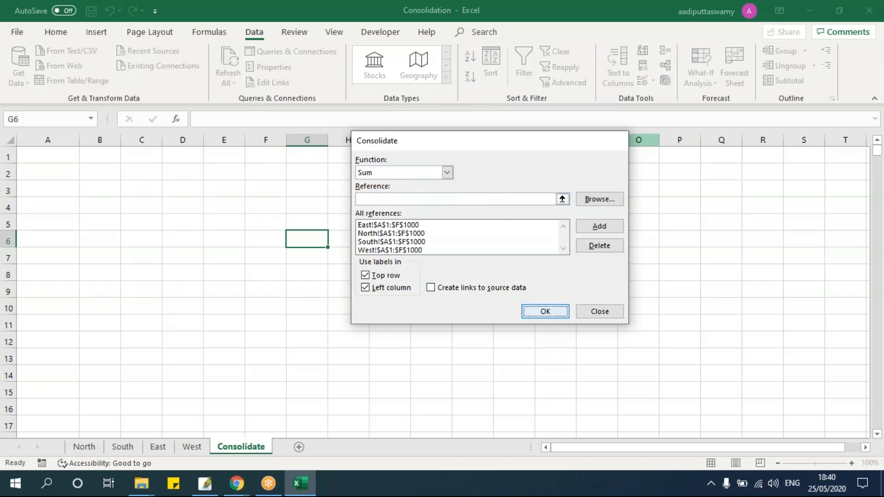
drag(362, 258, 511, 307)
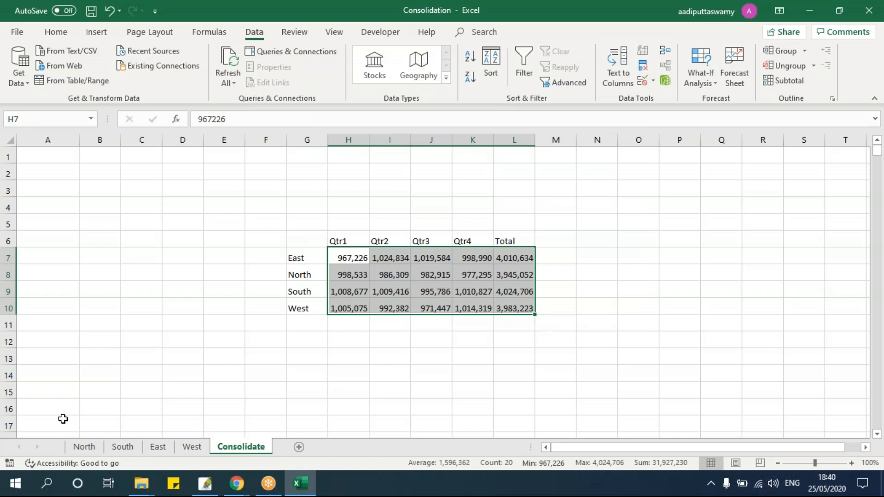
- Delete the Qtr1 values in B2:B1000 of the North sheet, keeping the heading
click(84, 446)
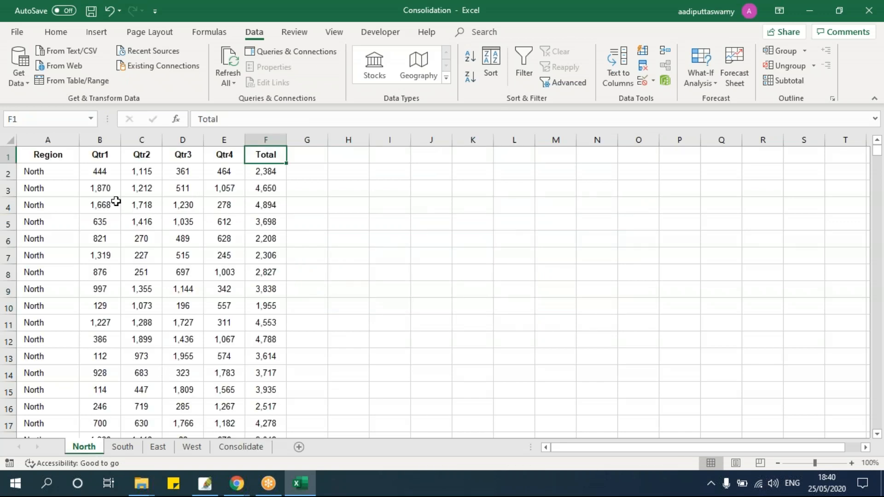
click(108, 174)
key(ctrl+shift+Down)
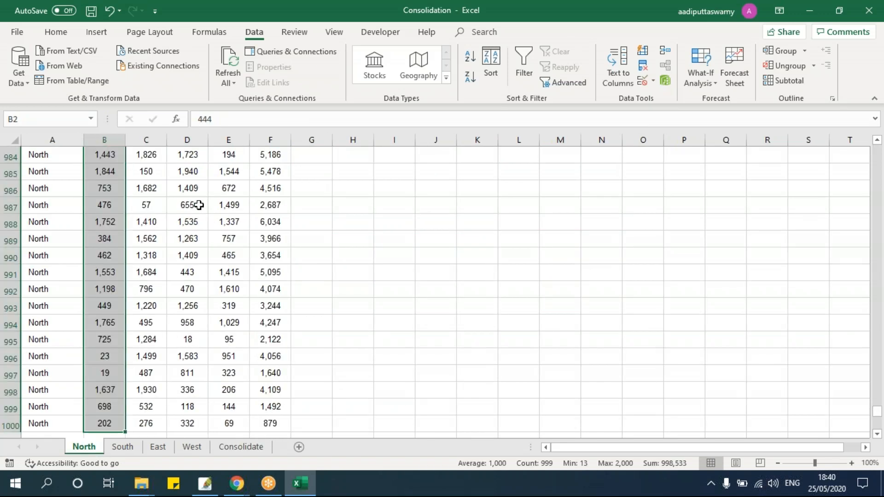
key(Delete)
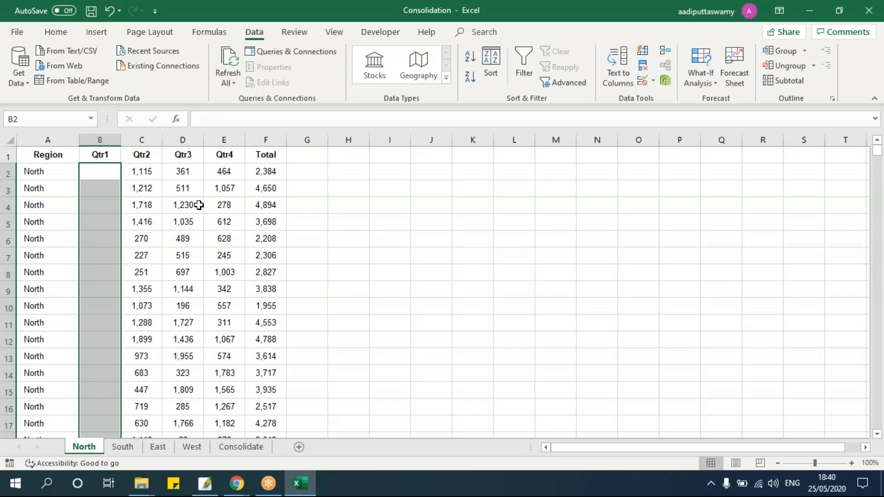
click(210, 140)
click(167, 382)
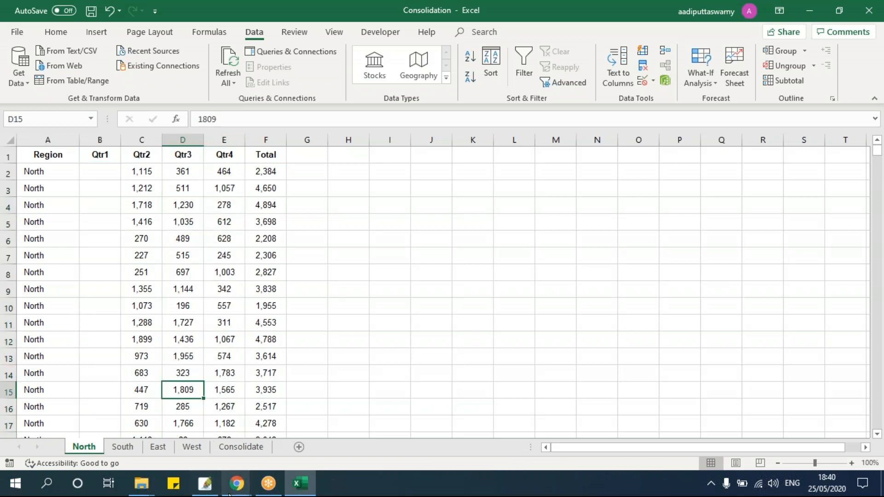
- Compare the Sum table on the Consolidate sheet with the North sheet to check whether it follows the Qtr1 deletion
click(241, 447)
drag(311, 241, 517, 308)
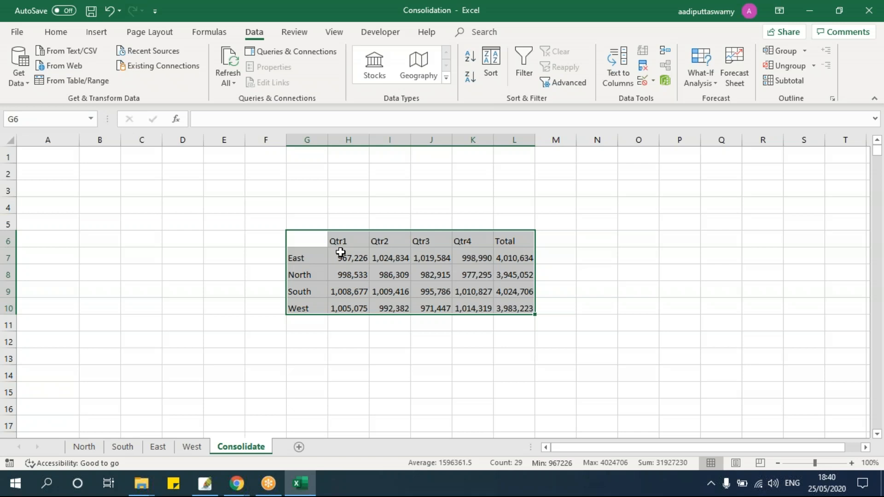
click(86, 449)
click(249, 447)
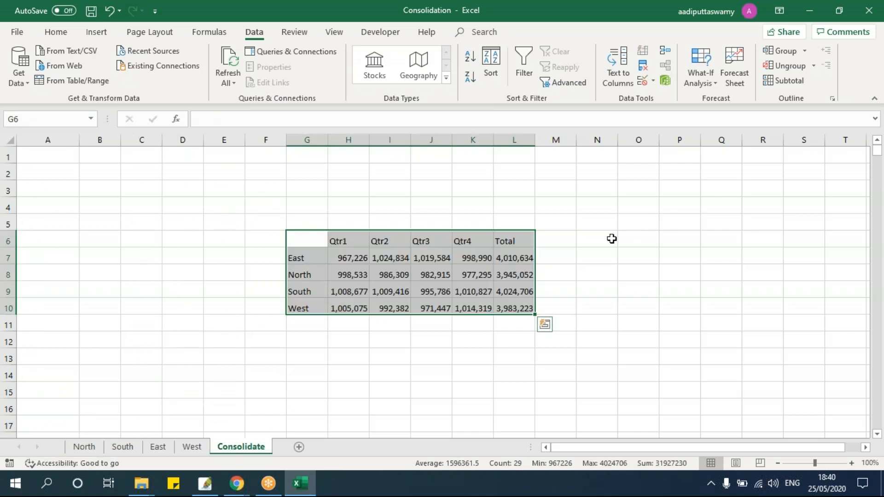
- Consolidate the four references again with Sum at cell N6 and compare the North rows of the two tables
click(610, 239)
click(666, 53)
click(543, 311)
click(647, 273)
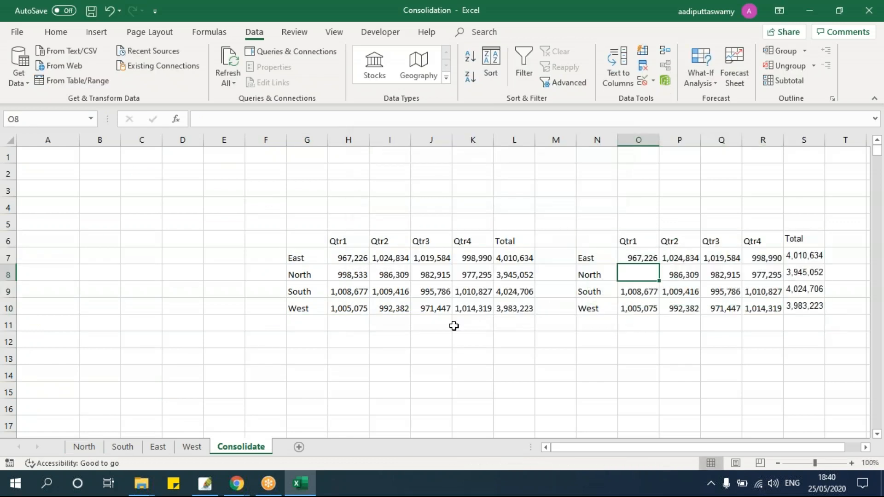
click(430, 275)
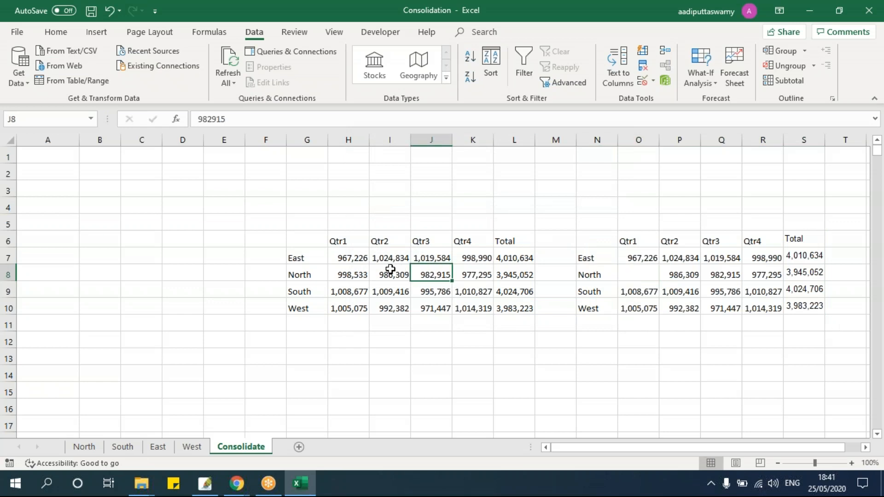
right_click(391, 275)
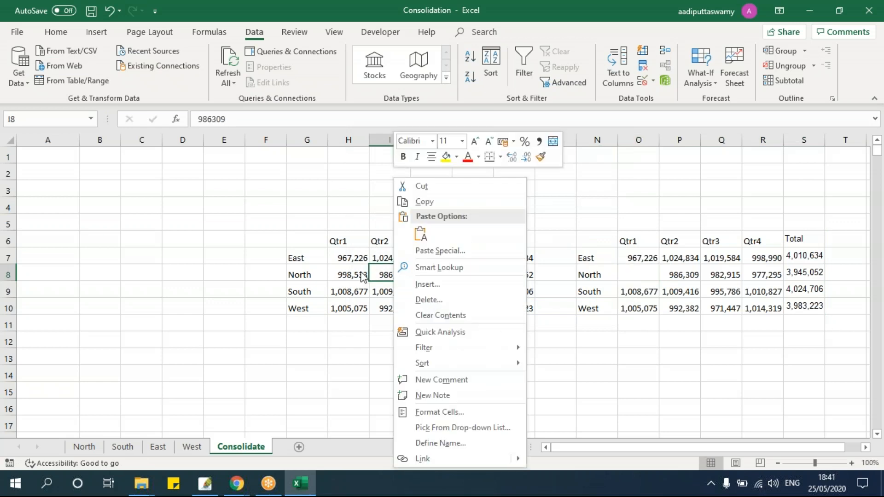
key(Escape)
- Clear both consolidated tables in range G6:S10
drag(598, 241, 809, 306)
drag(307, 241, 809, 306)
key(Delete)
click(443, 255)
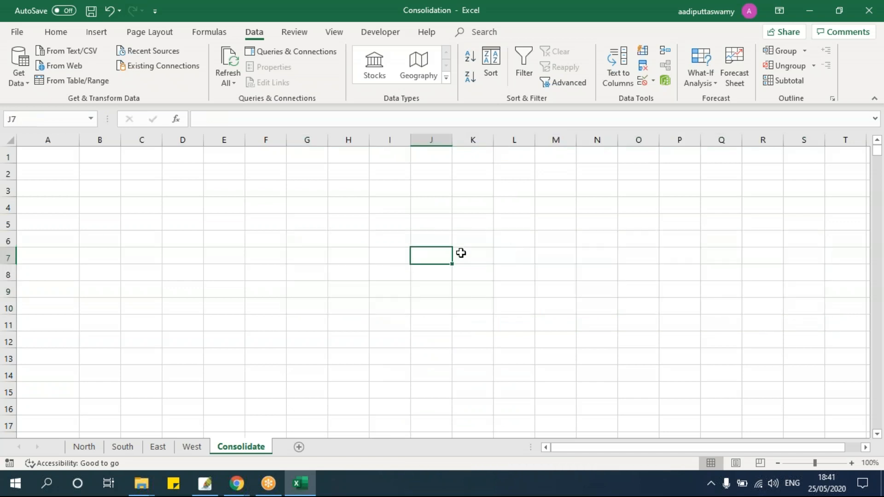
- Undo the clearing of both tables, the second consolidation and the deletion of the North sheet's Qtr1 values
click(84, 446)
key(ctrl+z)
key(ctrl+z)
key(ctrl+z)
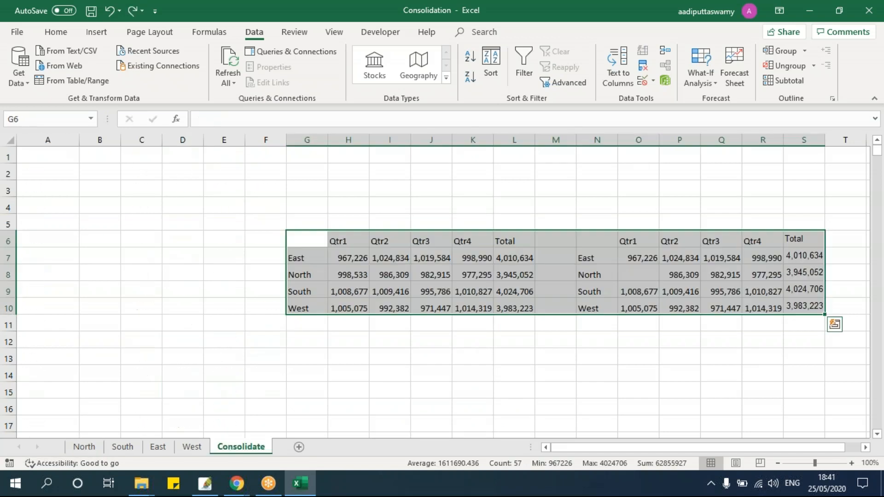
click(264, 305)
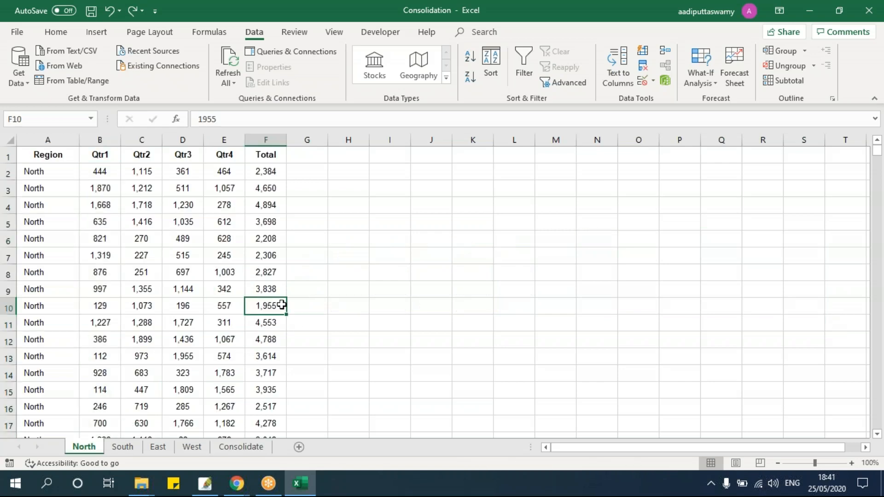
- Clear the remaining consolidated table in range G6:L11 of the Consolidate sheet
click(241, 447)
drag(331, 270, 499, 325)
key(Delete)
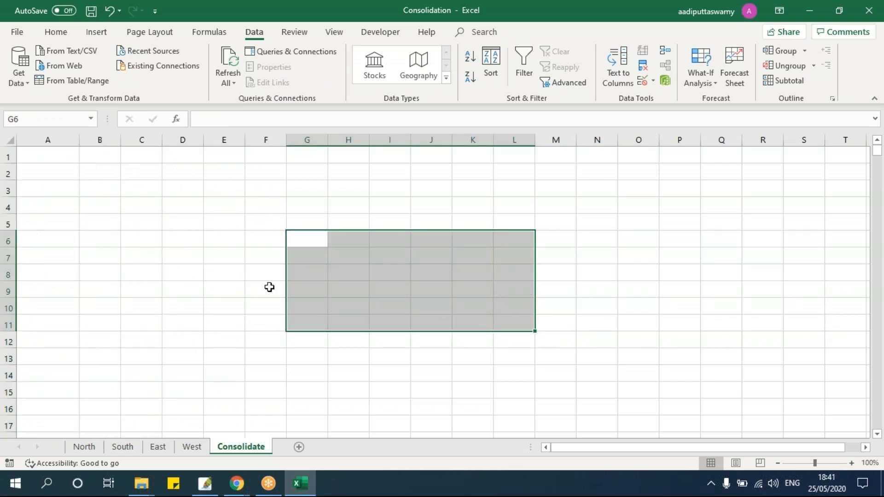
click(268, 289)
- Consolidate the four references at cell A1 with the Sum function, creating links to the source data
click(64, 160)
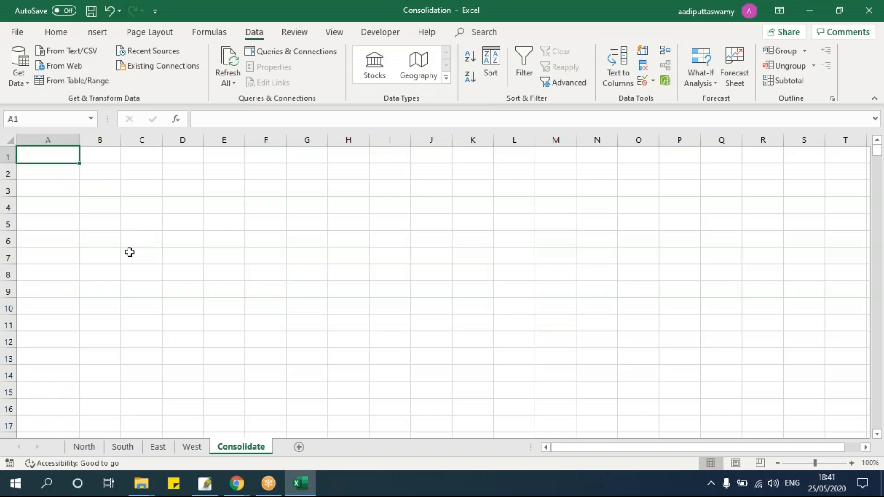
click(665, 51)
click(474, 289)
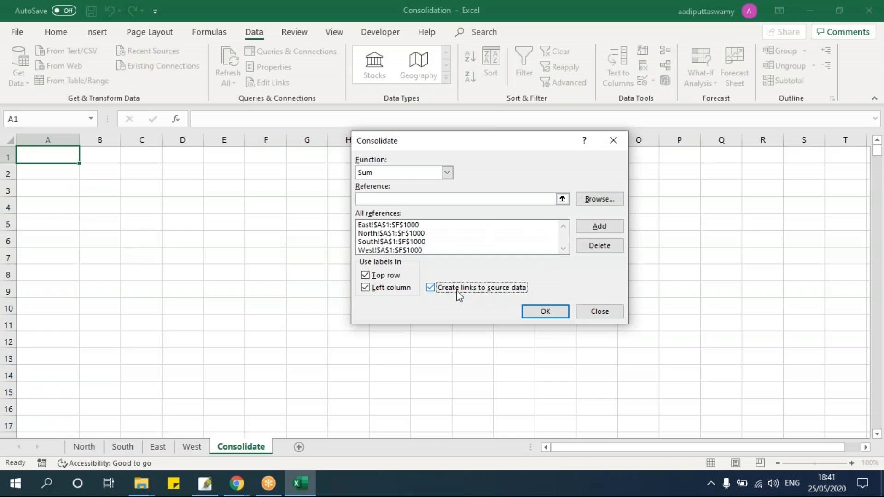
click(552, 315)
click(381, 327)
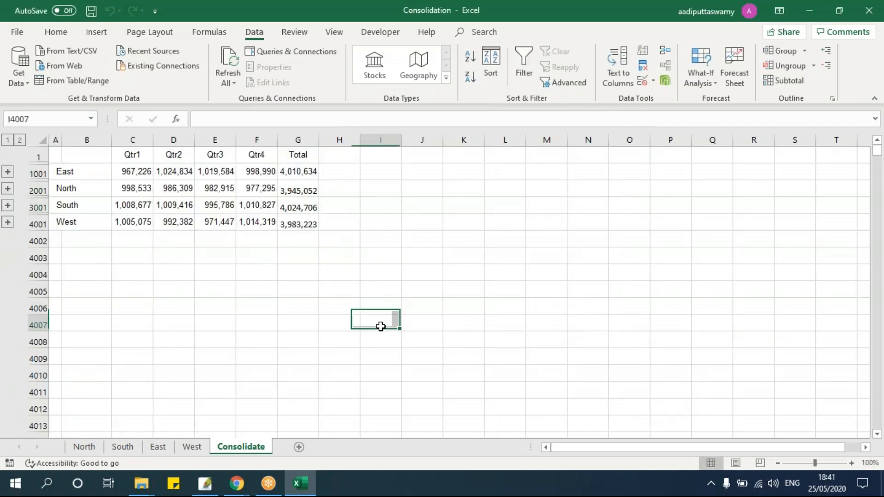
- Inspect the linked summary table and the formulas behind each region's Qtr1 total
drag(75, 156, 313, 225)
click(297, 290)
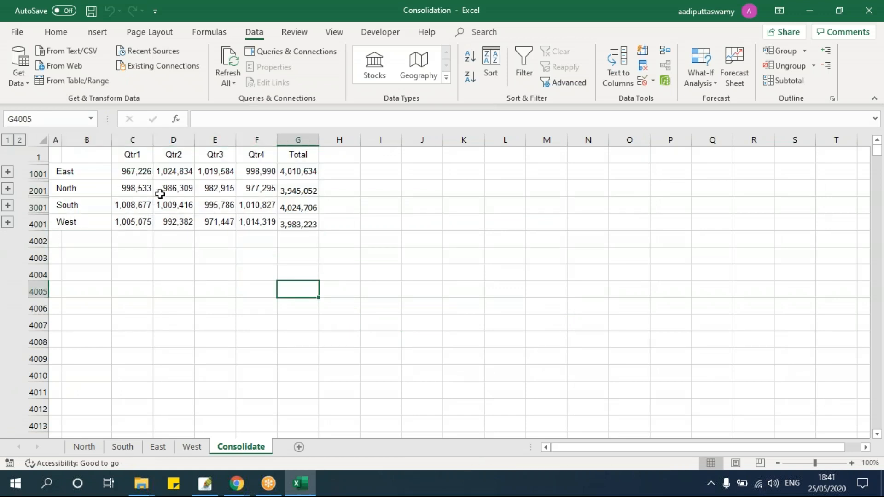
click(142, 171)
click(140, 191)
click(136, 208)
click(137, 226)
drag(196, 119, 278, 119)
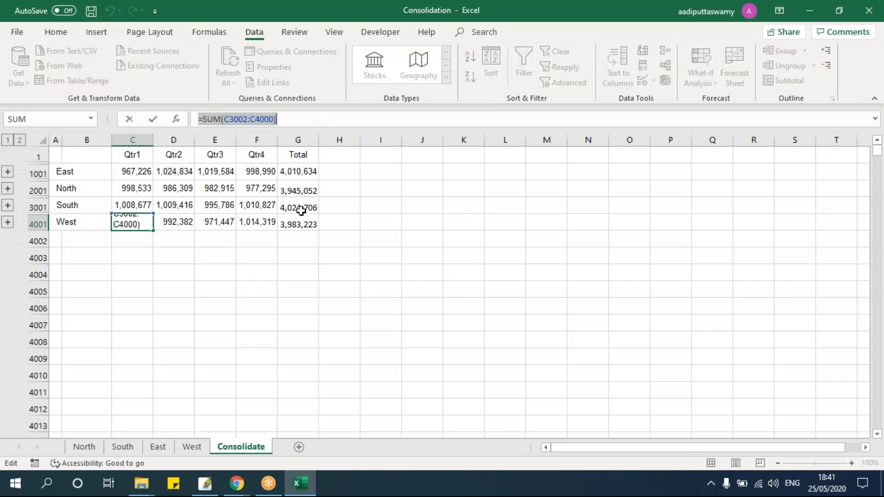
key(Escape)
- Delete all Qtr1 values below the heading on the North sheet to test the linked summary
click(83, 446)
click(107, 177)
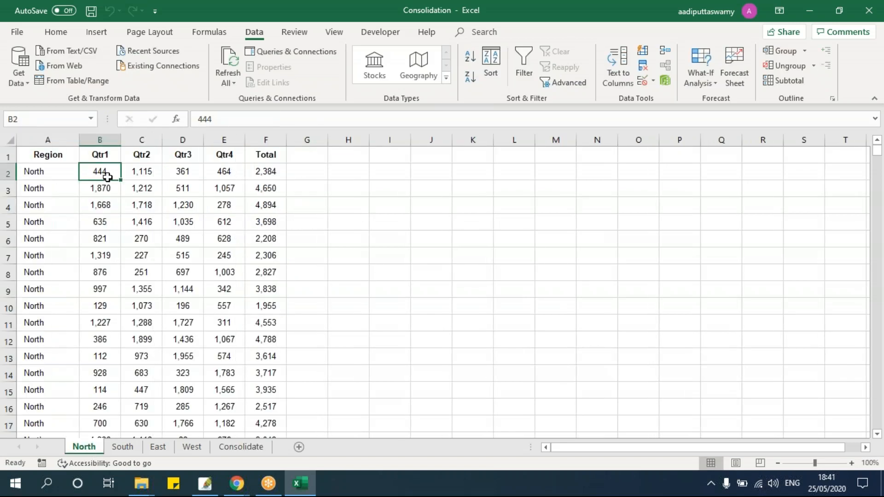
key(ctrl+shift+Down)
key(Delete)
key(ctrl+BackSpace)
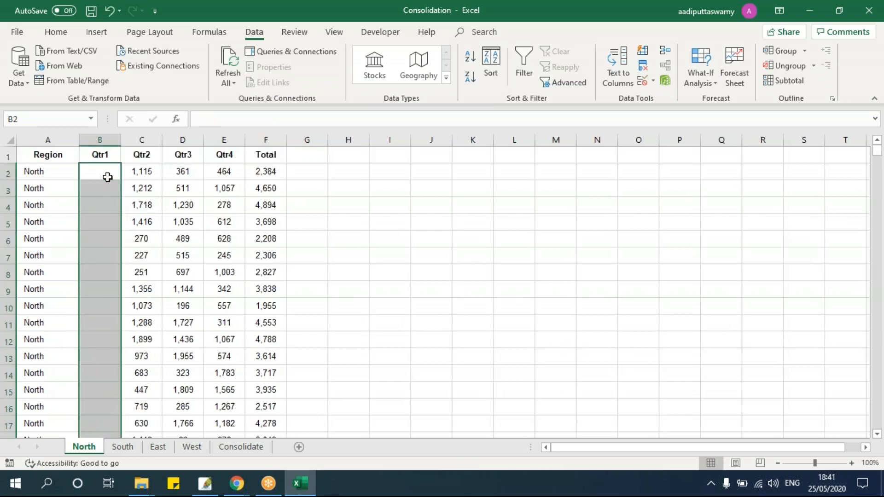
- Check North's Qtr1 total in the linked Consolidate table and look over the region labels in column A
click(241, 447)
click(146, 195)
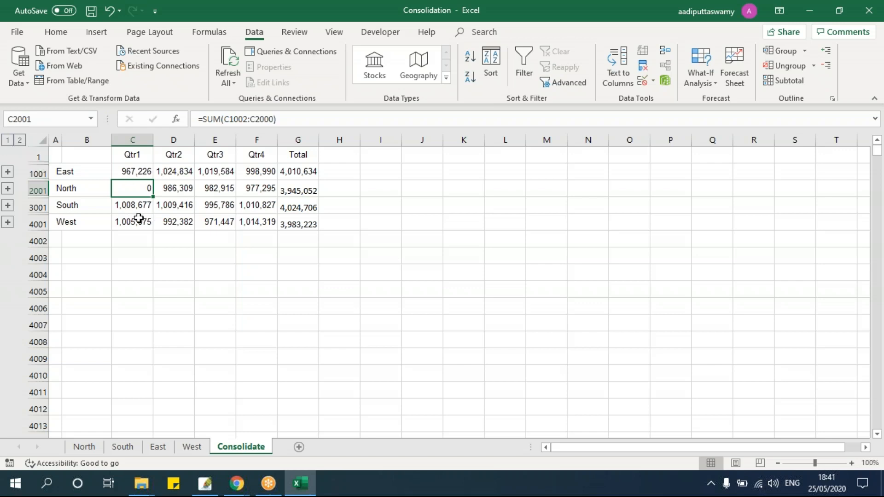
click(56, 172)
click(56, 189)
click(55, 205)
click(55, 222)
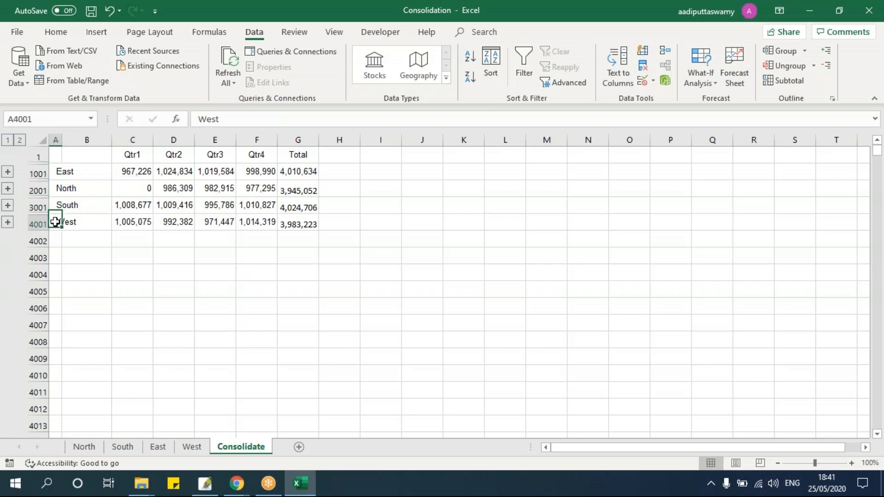
- Expand the outline to all detail rows and inspect their links to the source sheets and the labels in column B
click(20, 140)
scroll(173, 251, down, 20)
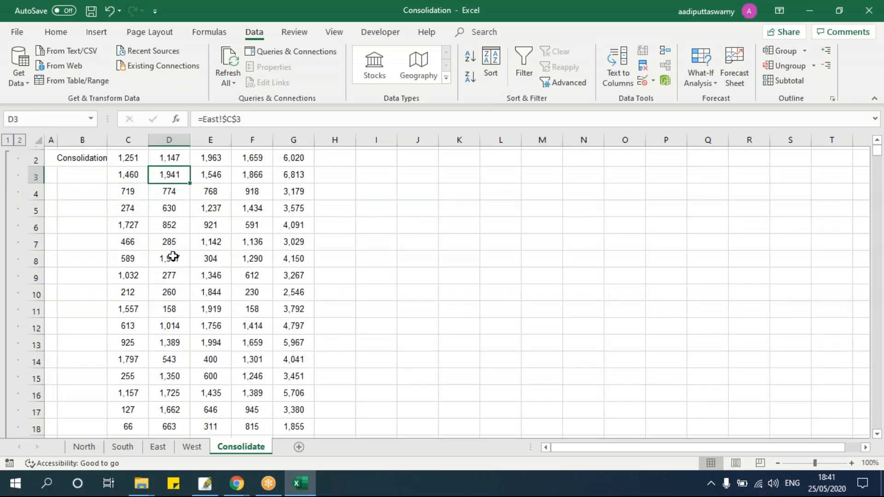
scroll(173, 256, down, 8)
scroll(173, 256, up, 19)
click(134, 223)
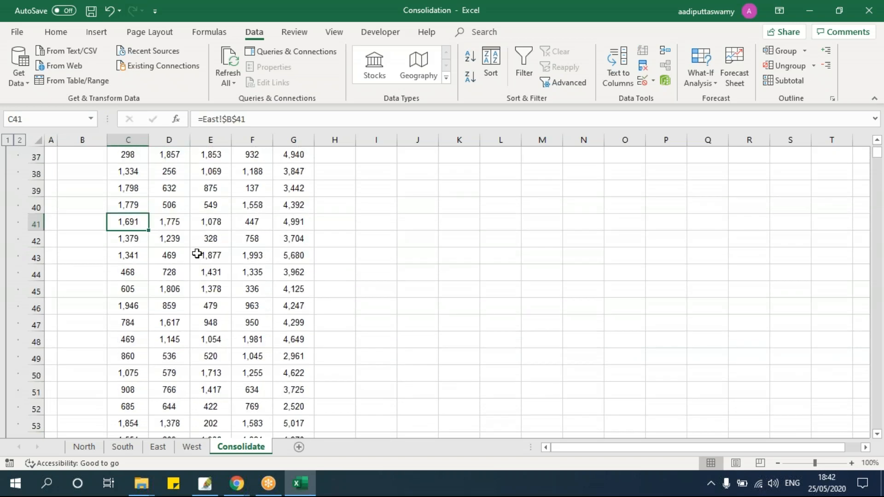
key(ctrl+Up)
key(Down)
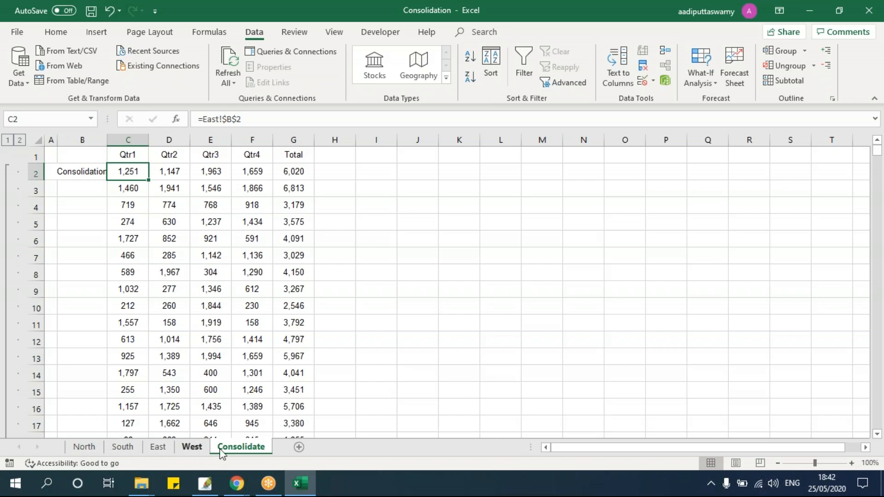
click(94, 240)
click(92, 172)
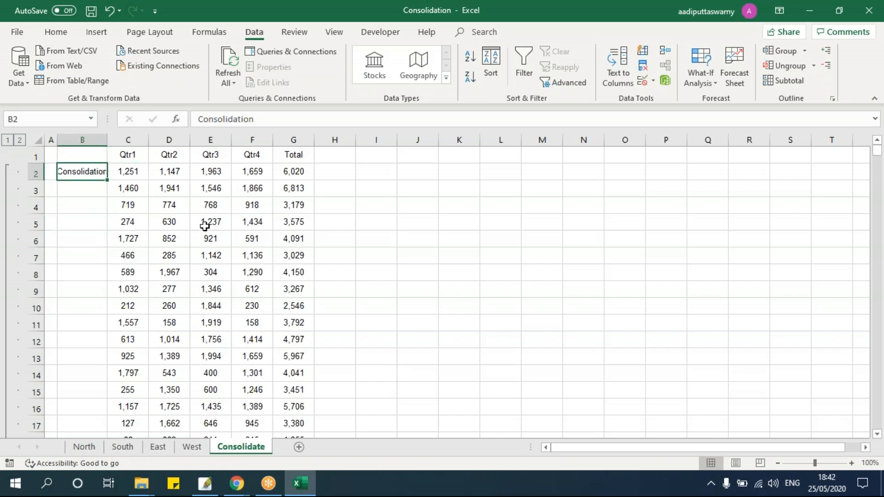
- Copy the East label from A1001 into B2:B1001 so every East detail row carries its region name
key(Left)
key(ctrl+Down)
key(Down)
key(Down)
key(Up)
key(Up)
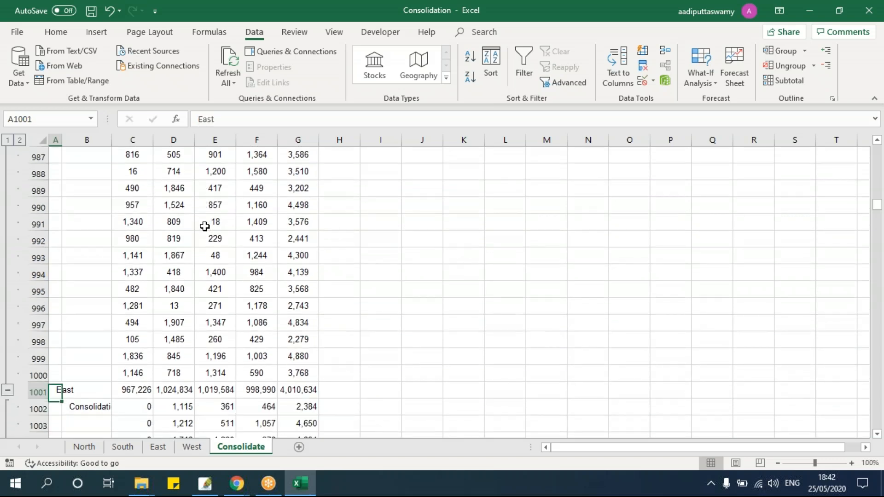
key(ctrl+c)
key(ctrl+Up)
key(Right)
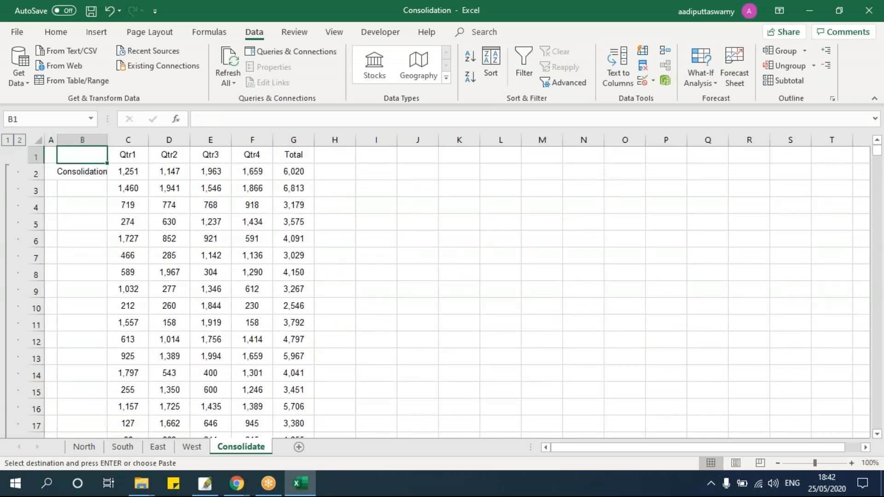
key(Down)
key(ctrl+shift+Down)
key(shift+Up)
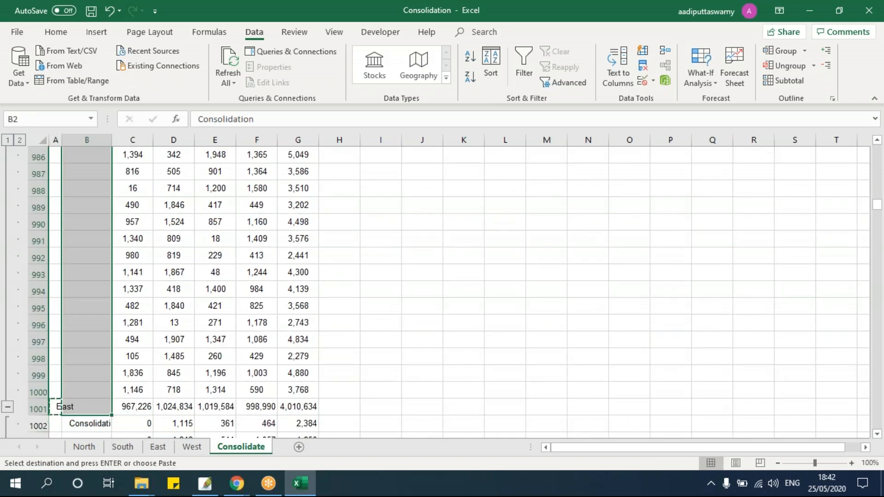
key(ctrl+BackSpace)
key(ctrl+v)
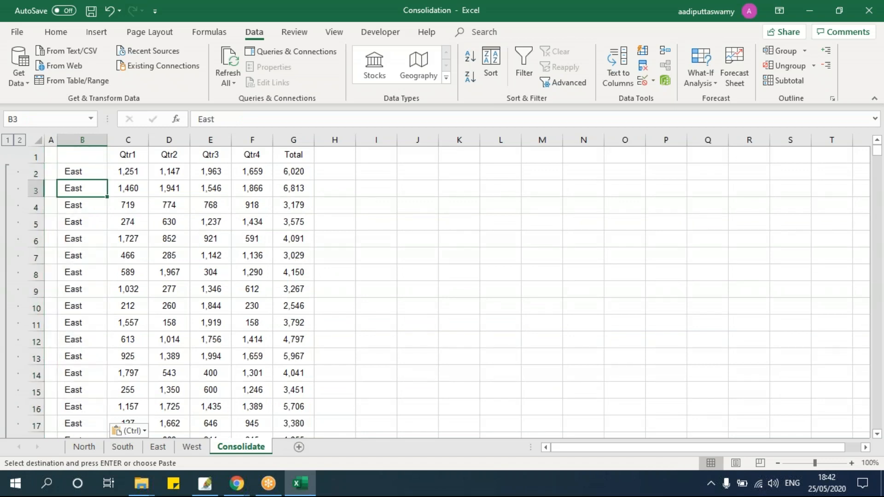
- Copy the North label from A2001 into B1002:B2001 so every North detail row carries its region name
key(Left)
key(ctrl+Down)
key(Down)
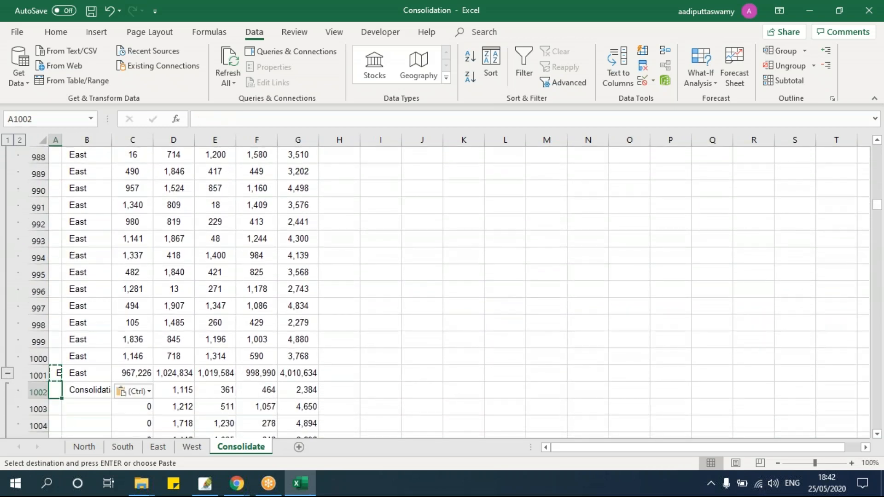
key(ctrl+Down)
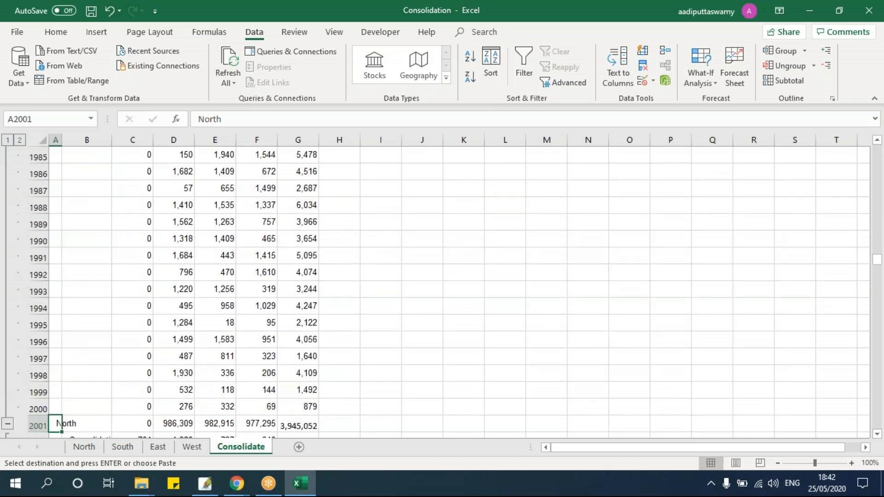
key(Right)
key(ctrl+Up)
key(Down)
key(Up)
key(Up)
key(Up)
key(Down)
key(Down)
key(ctrl+shift+Down)
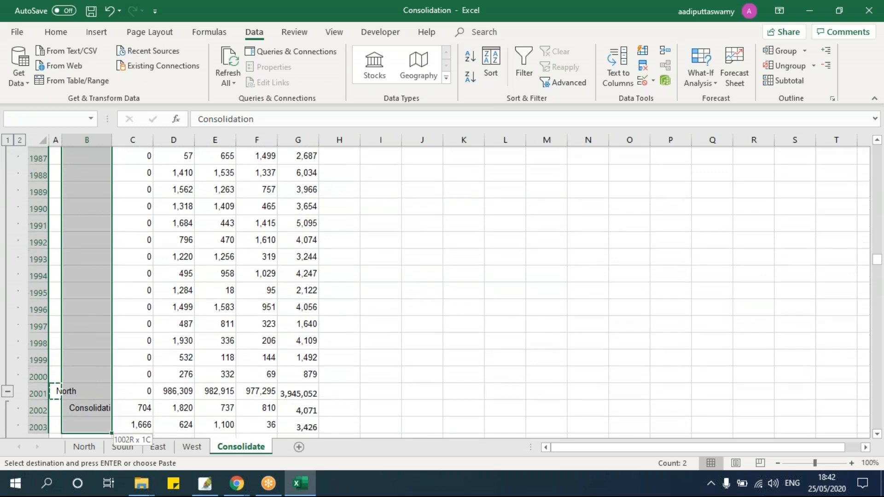
key(shift+Up)
key(ctrl+v)
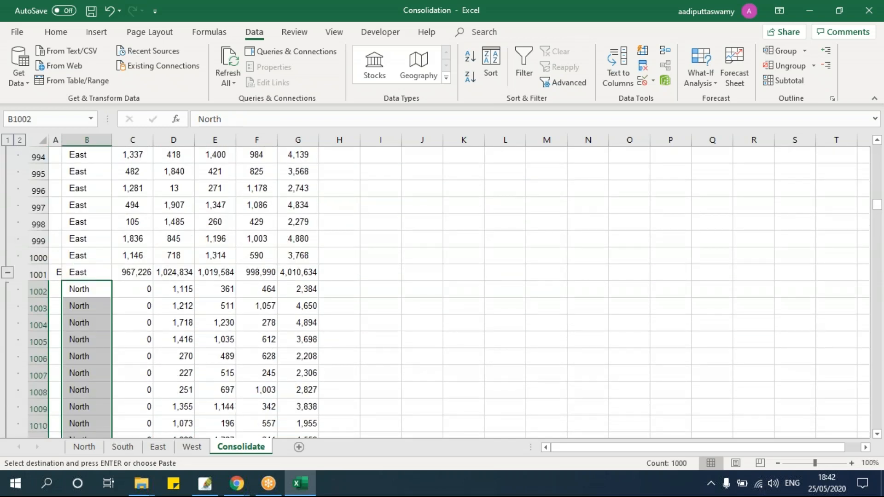
- Collapse the outline to the region totals and review the summary table with the filled labels
key(ctrl+Up)
key(ctrl+Up)
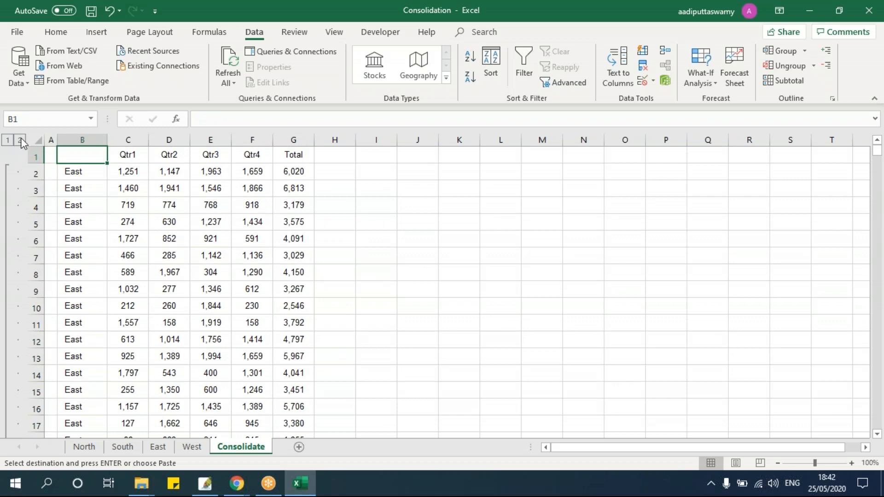
click(7, 140)
drag(92, 174, 290, 225)
click(215, 255)
click(188, 209)
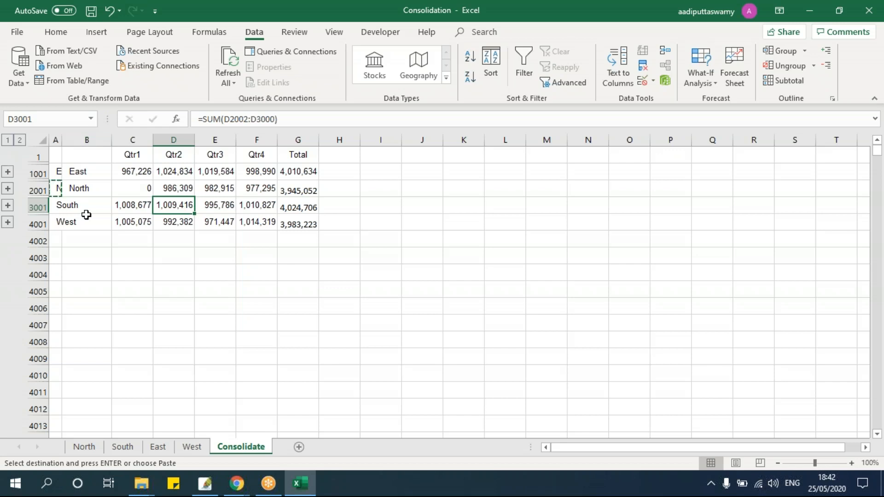
- Undo the East and North label fills and the deletion of North's Qtr1 values, and return to the Consolidate sheet
click(53, 154)
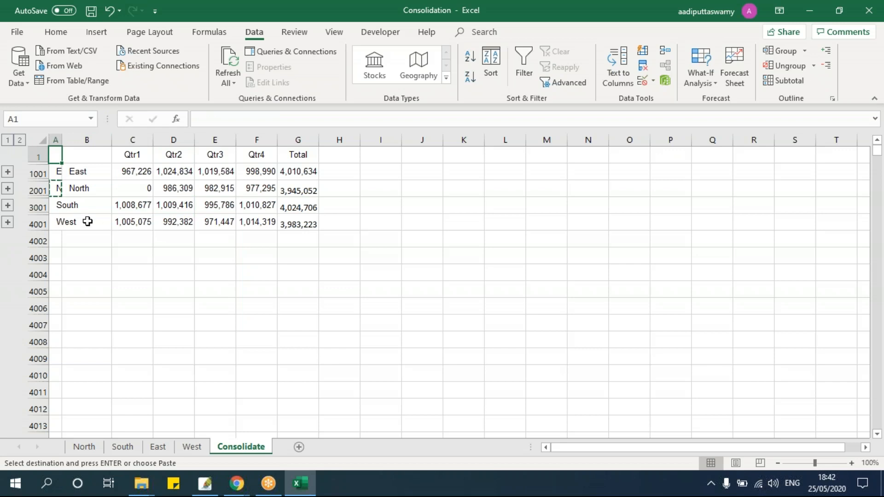
key(ctrl+z)
key(ctrl+z)
key(ctrl+z)
key(ctrl+z)
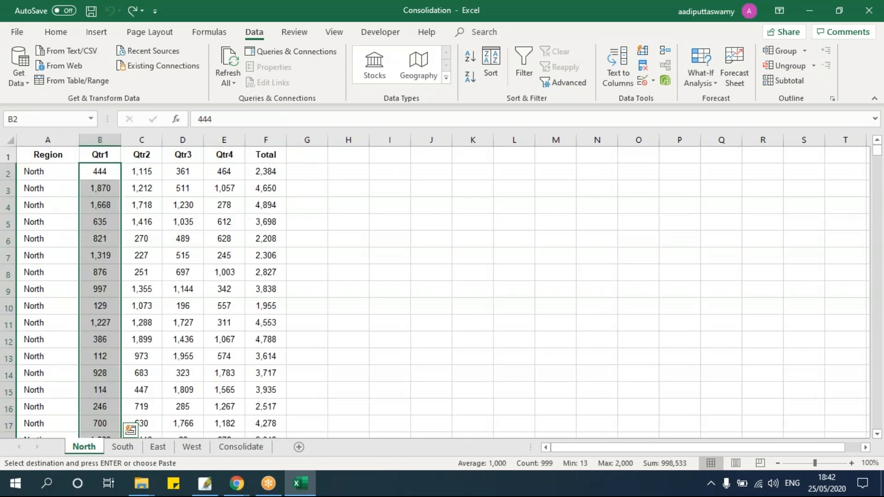
click(233, 447)
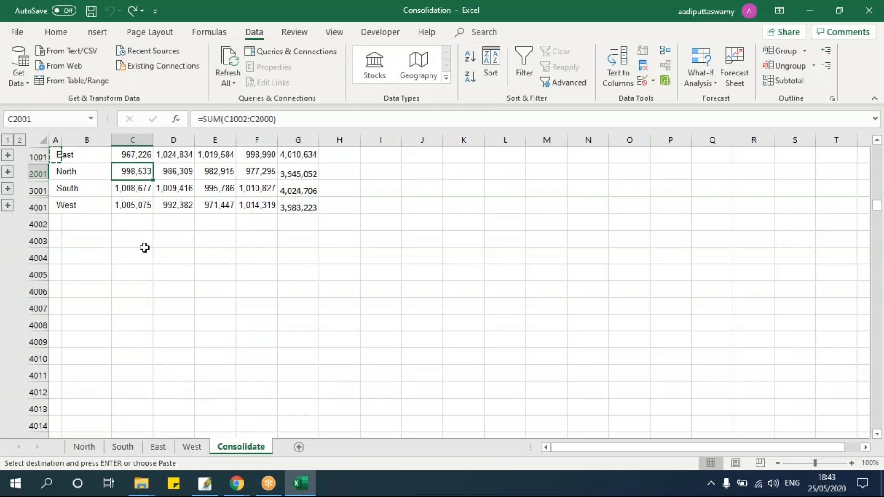
- Delete all contents of the Consolidate sheet, including the region totals and linked detail rows
click(102, 220)
click(43, 139)
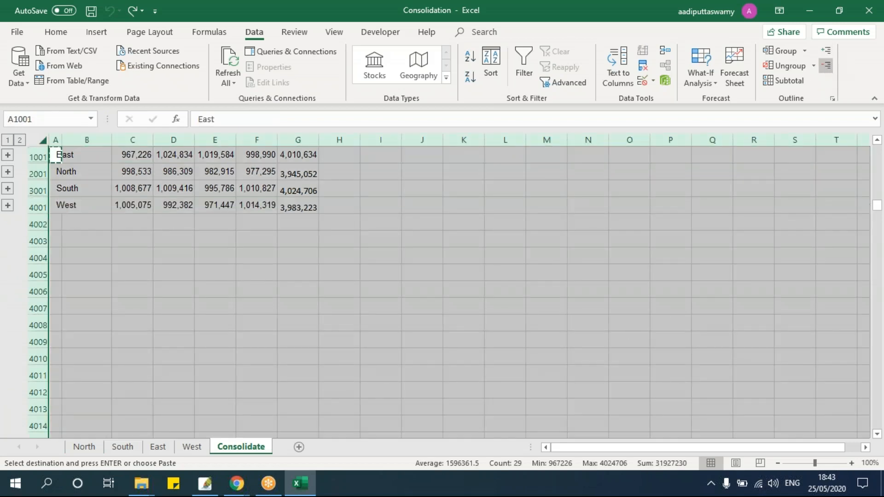
key(Delete)
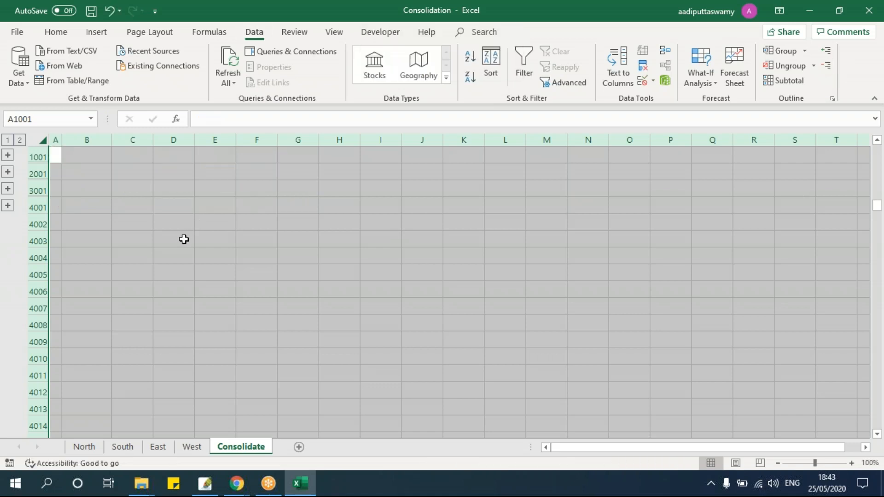
click(184, 239)
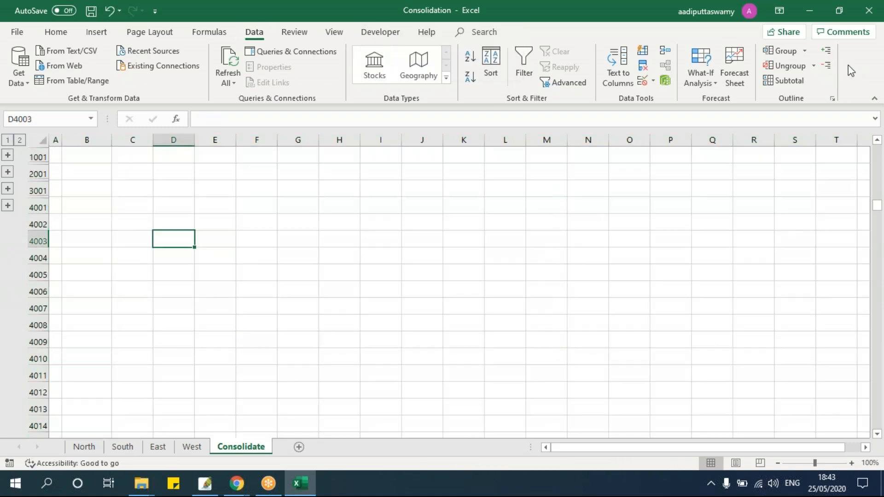
- Clear the outline grouping from the entire Consolidate sheet
click(46, 139)
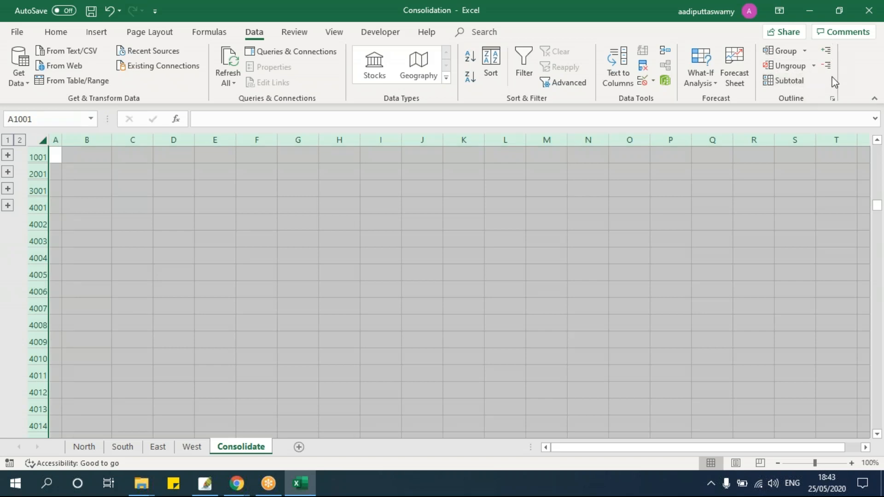
click(174, 241)
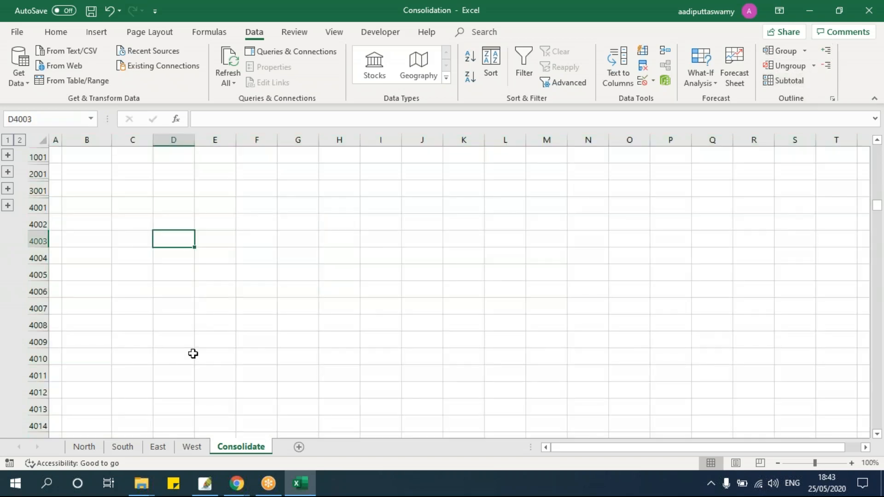
scroll(60, 198, up, 1)
click(7, 173)
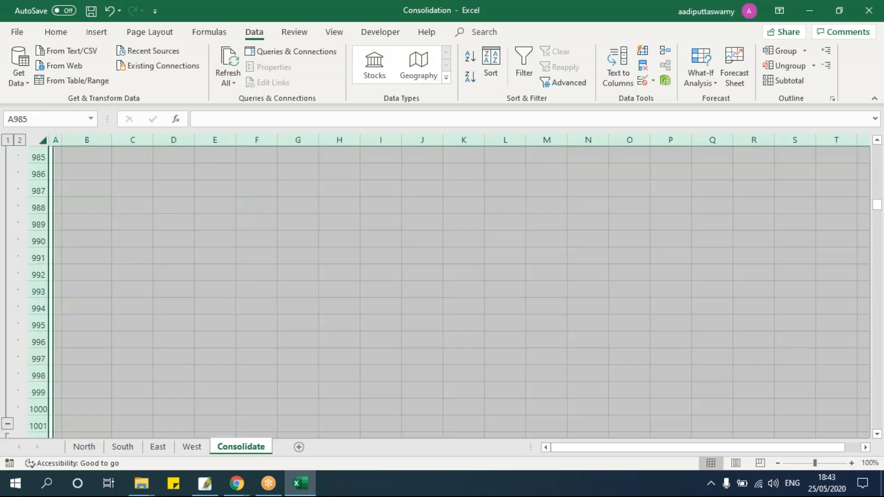
click(43, 140)
scroll(119, 206, up, 10)
scroll(120, 206, up, 4)
click(39, 140)
scroll(407, 181, up, 7)
scroll(819, 78, up, 1)
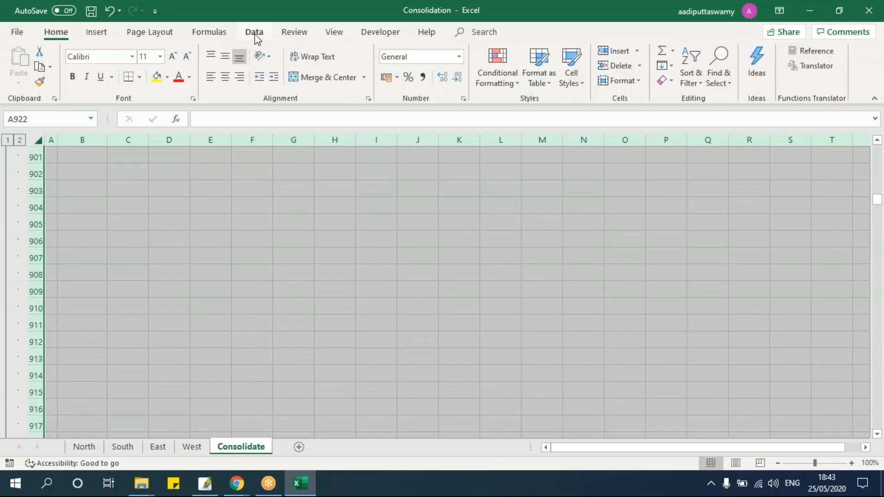
click(254, 32)
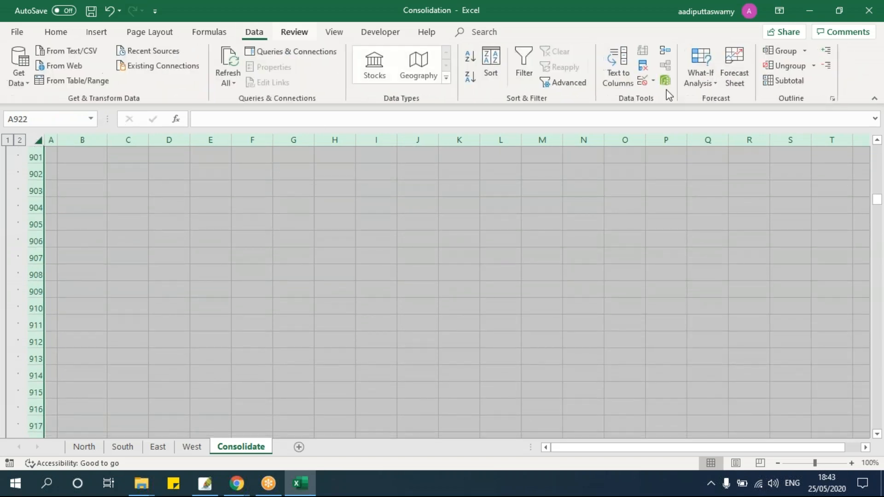
click(814, 65)
click(816, 95)
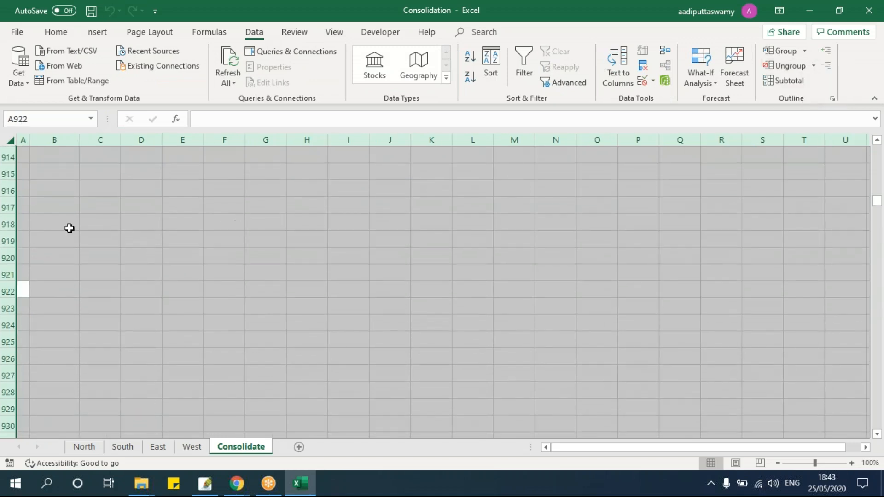
- Return to cell A1 of the emptied sheet and widen column A
click(33, 176)
key(ctrl+Home)
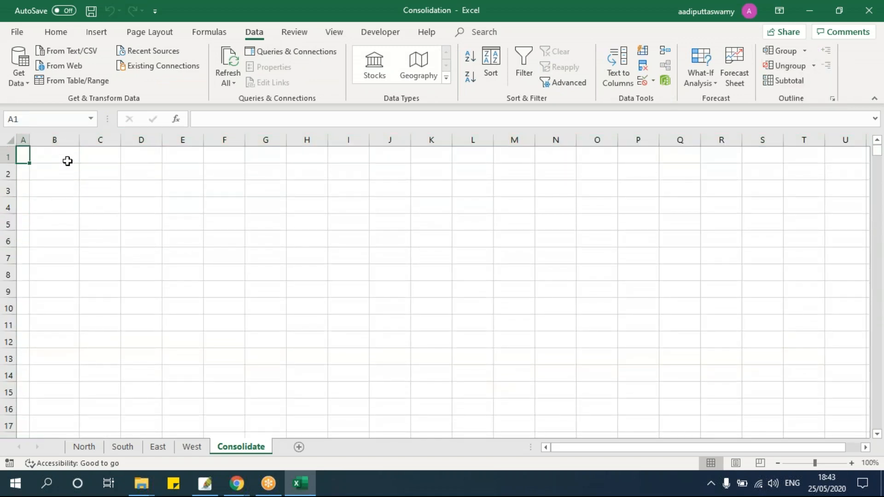
drag(31, 140, 55, 141)
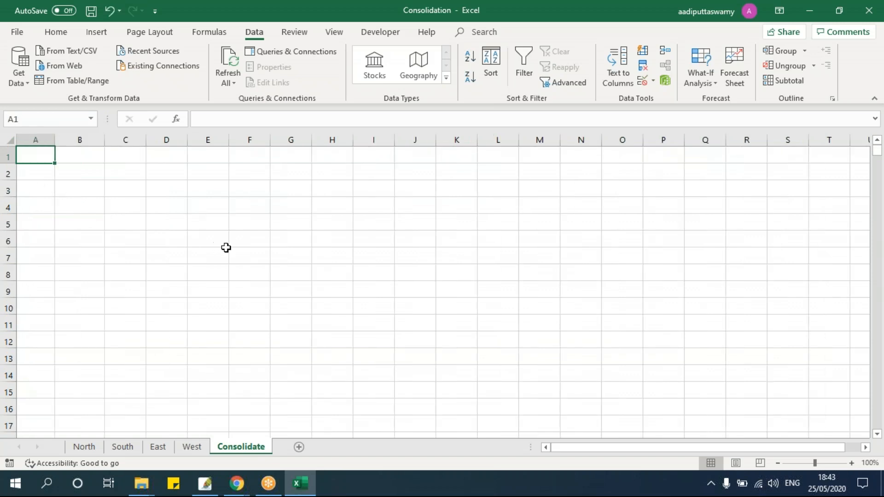
- Consolidate the four regional ranges at F6 with Sum, using top row and left column labels and links to source data
click(246, 238)
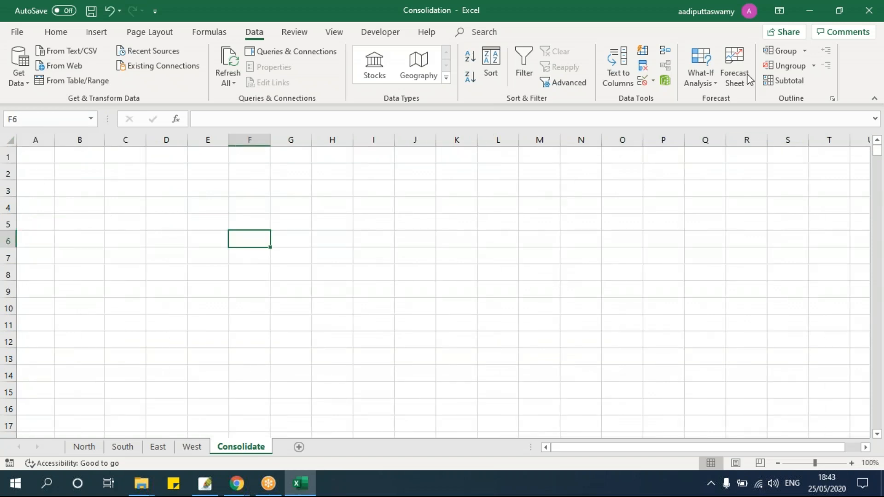
click(665, 50)
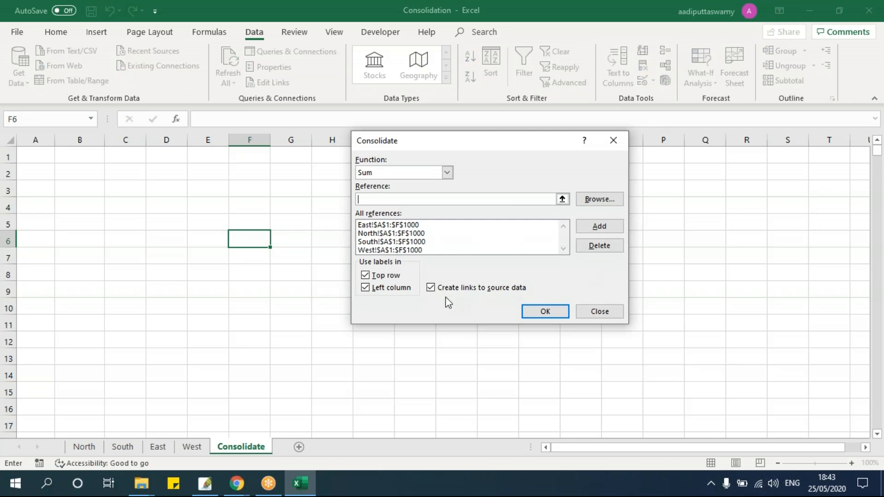
click(545, 312)
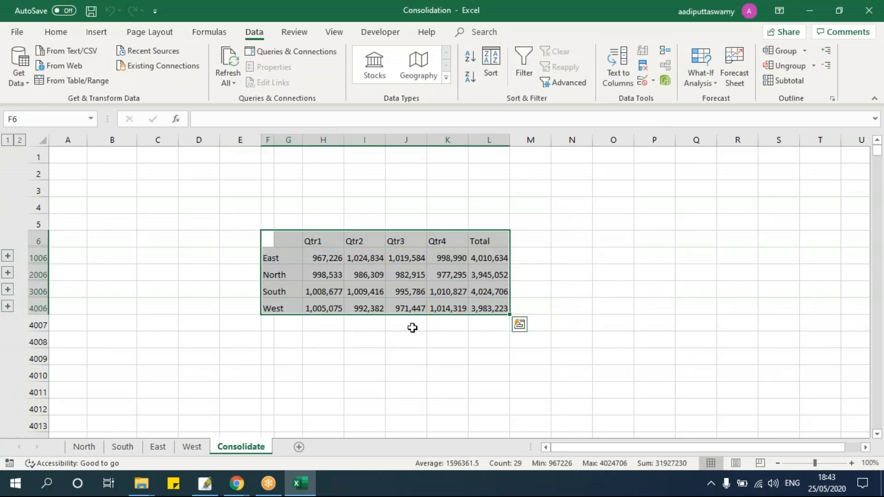
- Examine East's detail rows, collapse the outline to the region totals, and inspect the summary table and its Qtr1 and Qtr2 formulas
click(294, 275)
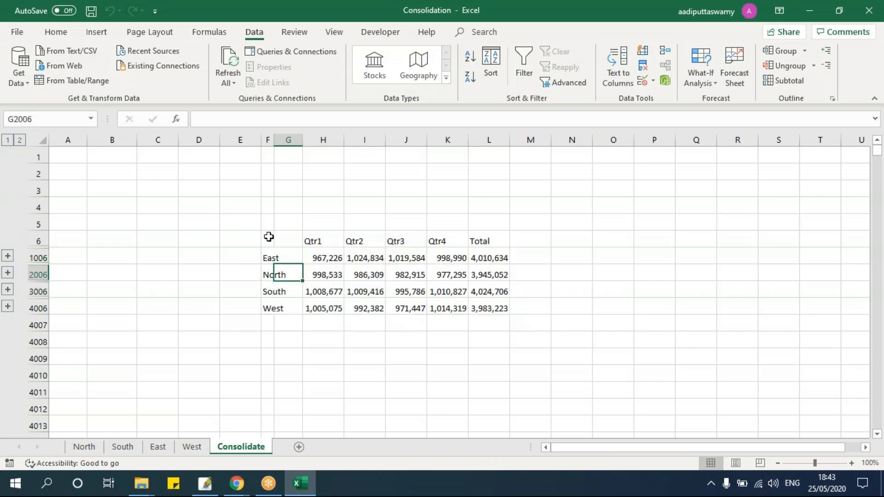
click(8, 256)
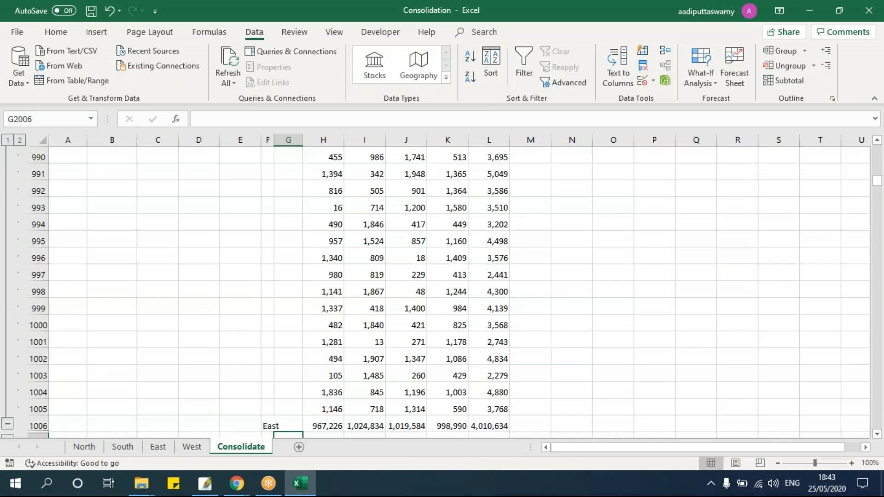
click(8, 140)
drag(275, 238, 502, 309)
click(74, 155)
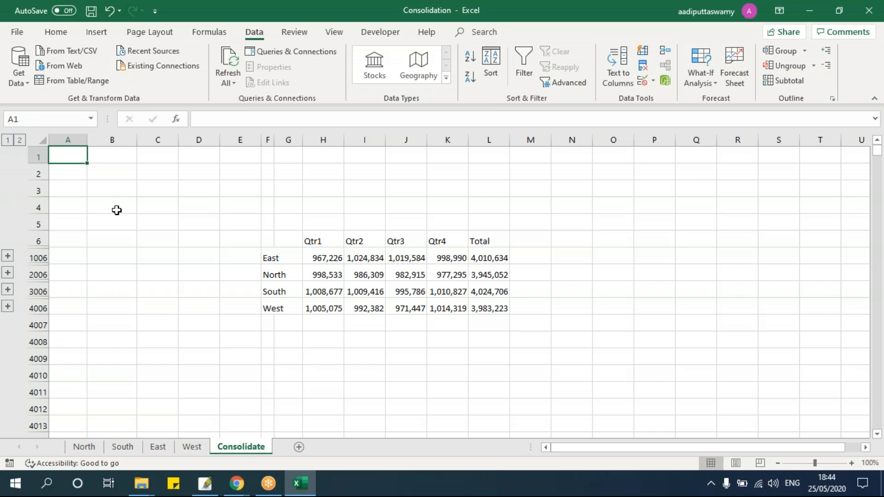
drag(269, 239, 503, 306)
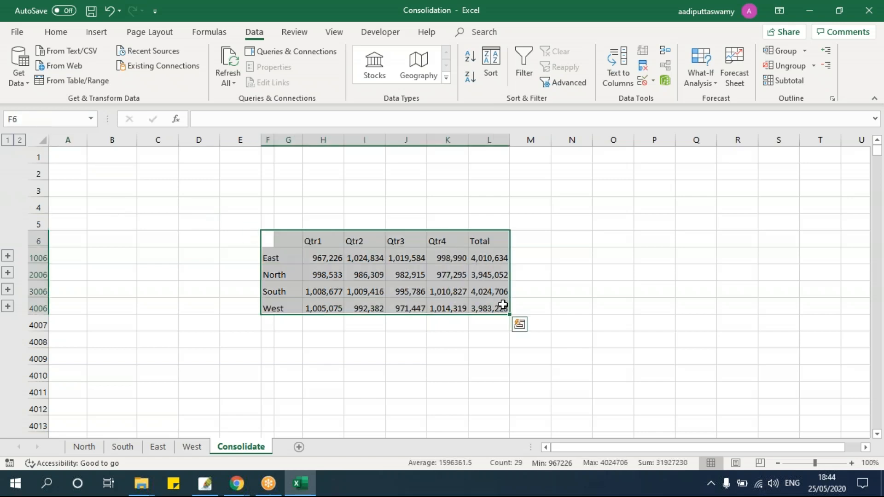
click(362, 287)
drag(269, 240, 505, 304)
click(368, 259)
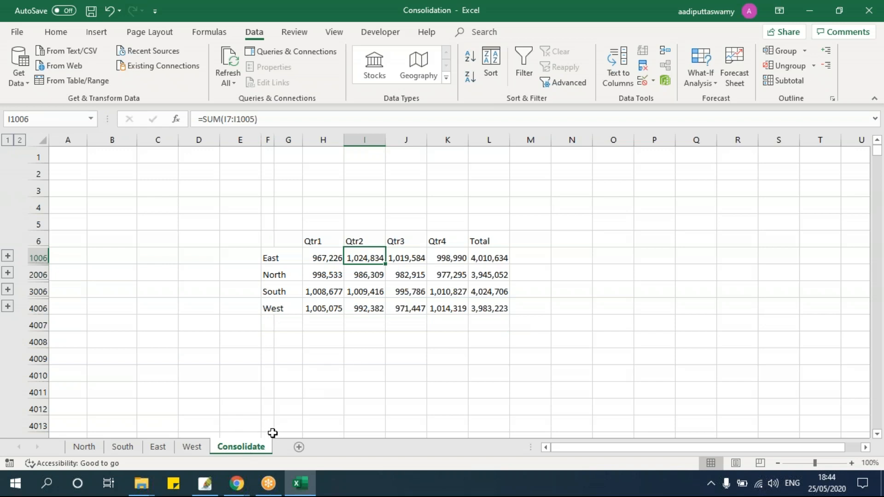
click(321, 276)
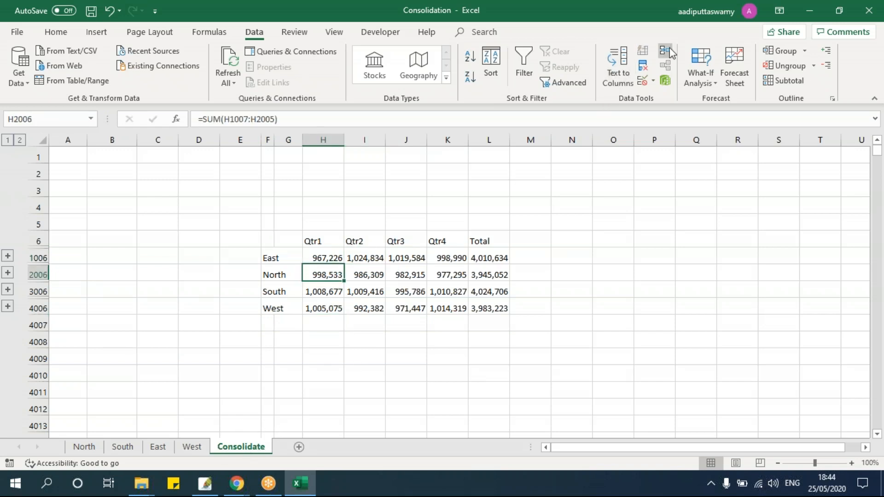
- Check the function, source references and label options stored in the Consolidate sheet's consolidation settings
click(667, 50)
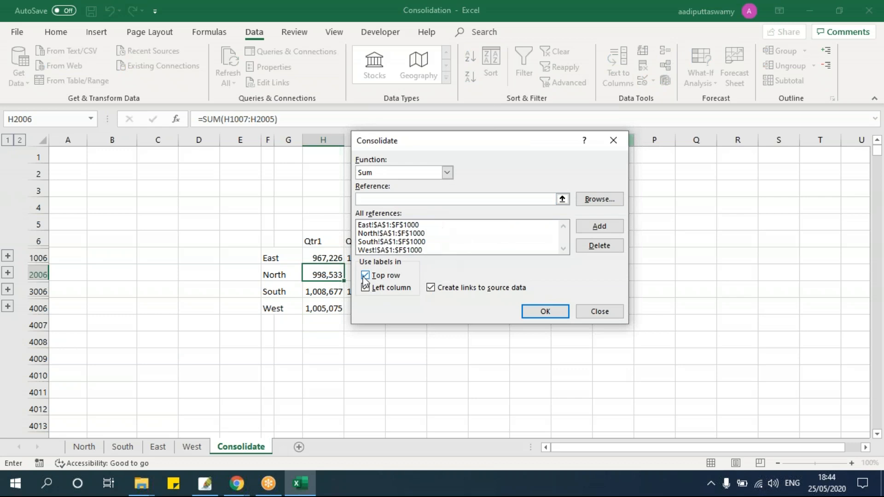
drag(414, 142, 493, 143)
click(681, 319)
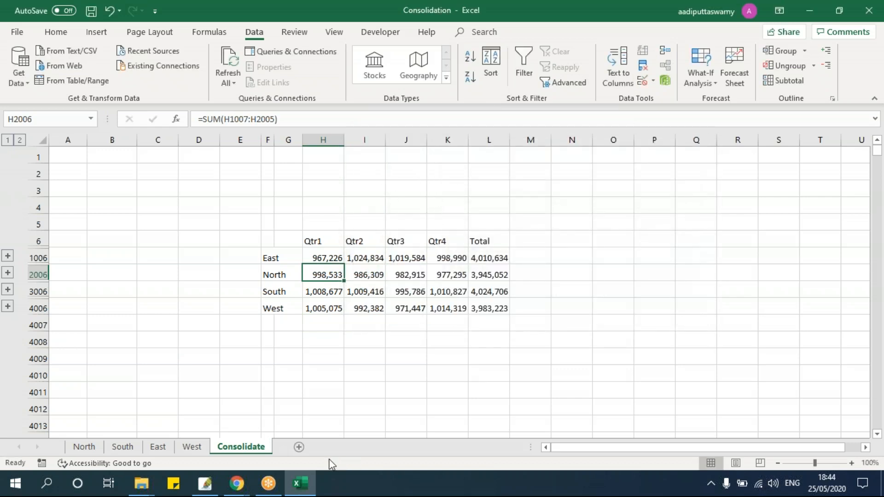
- Add a new worksheet and check its consolidation settings without running a consolidation
click(299, 447)
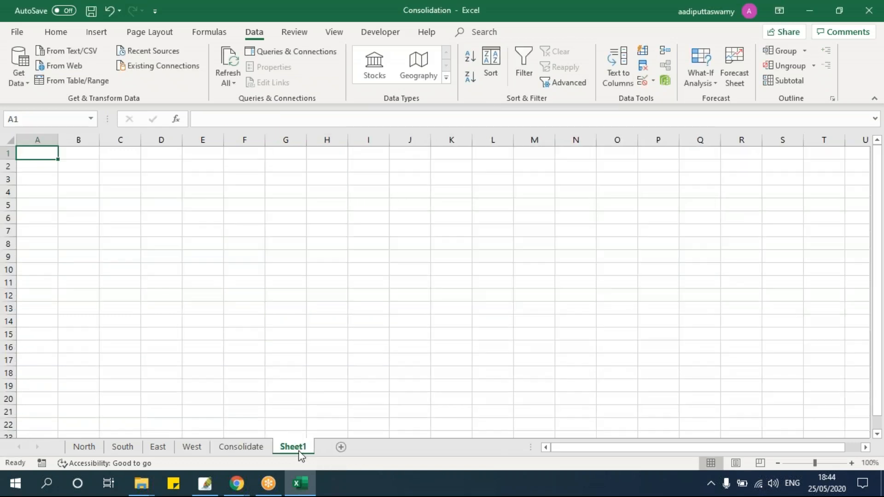
click(664, 54)
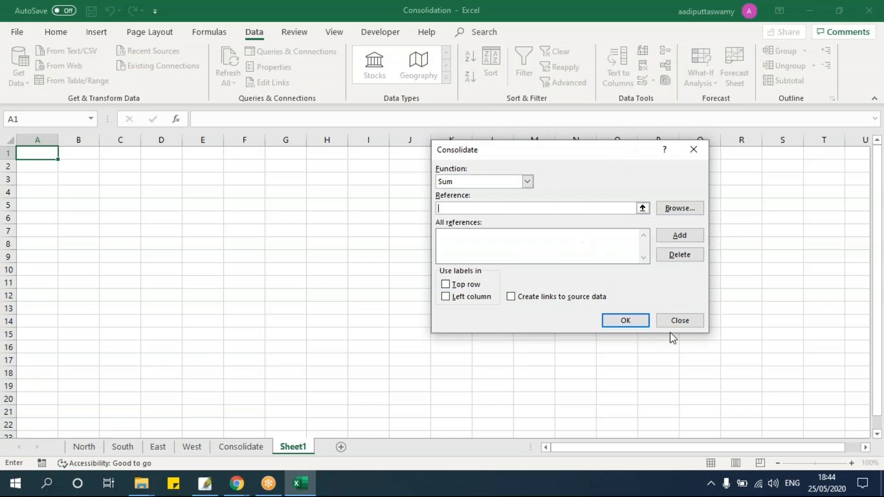
click(679, 322)
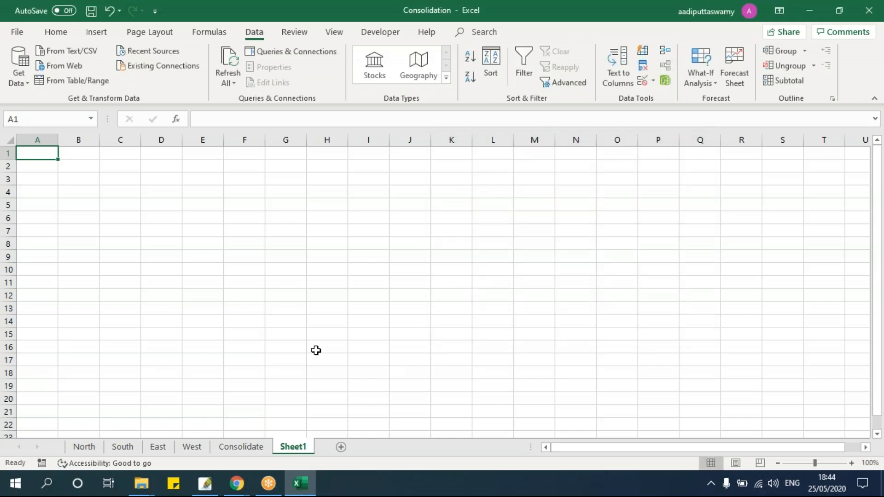
- Switch to File Explorer and open the Flash Fill workbook from the Flash Fill folder under 12 - Data Tools
click(141, 485)
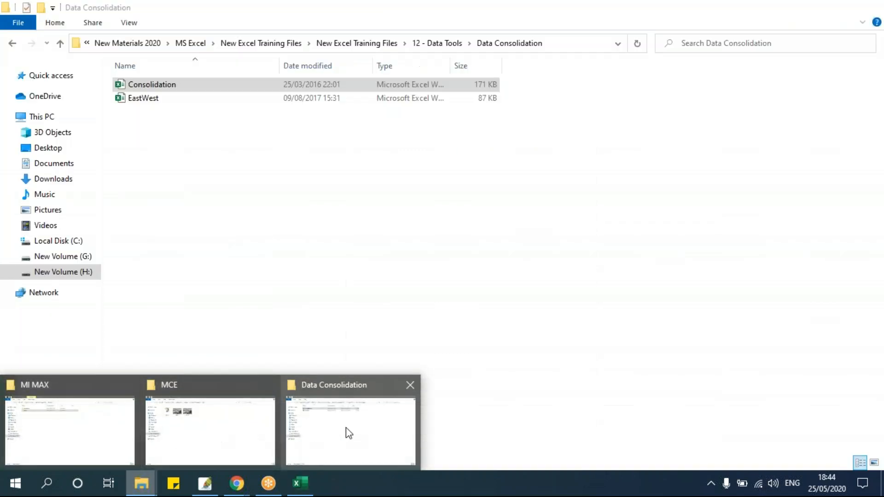
click(349, 428)
click(213, 169)
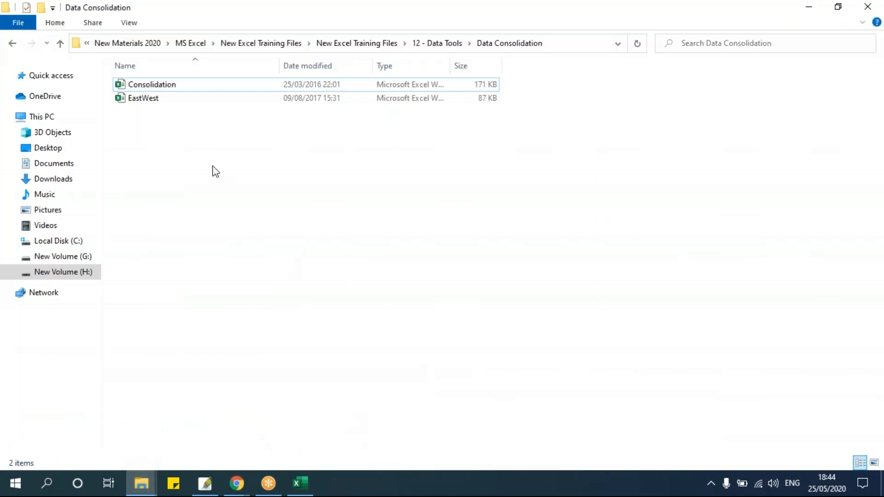
click(388, 43)
double_click(206, 234)
double_click(163, 97)
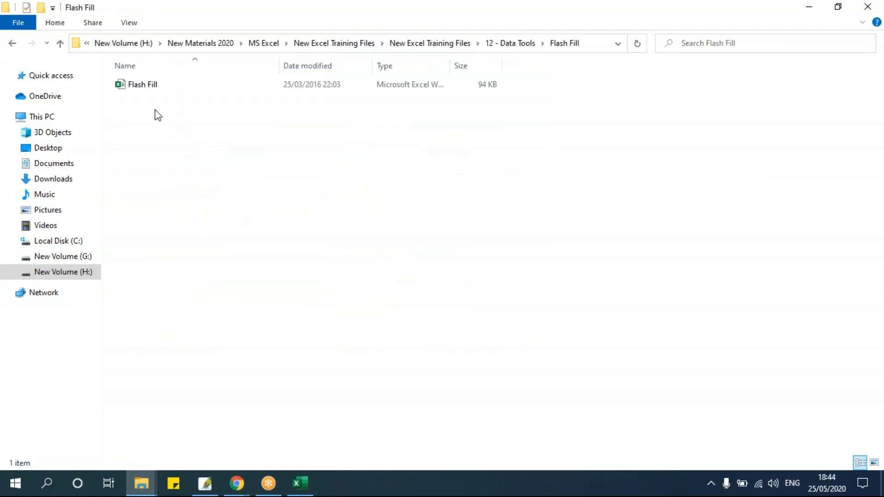
double_click(145, 87)
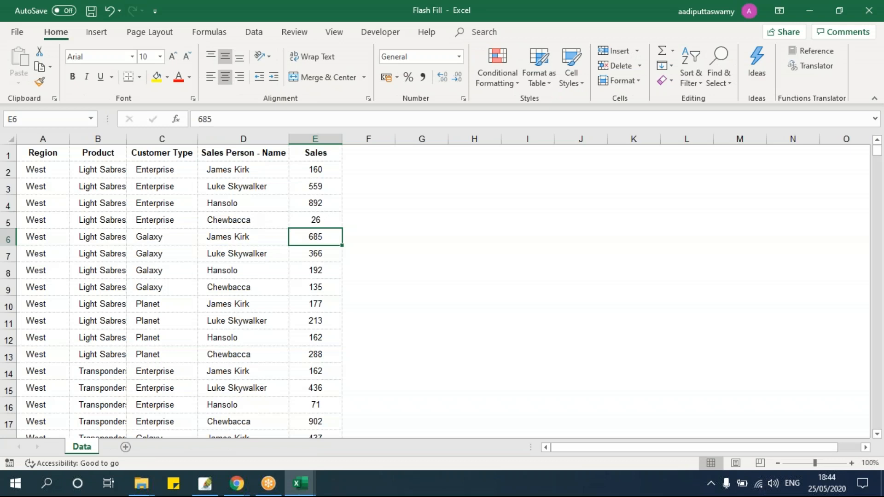
- Select F2 beside the sales data and read the description of the Flash Fill command
click(354, 171)
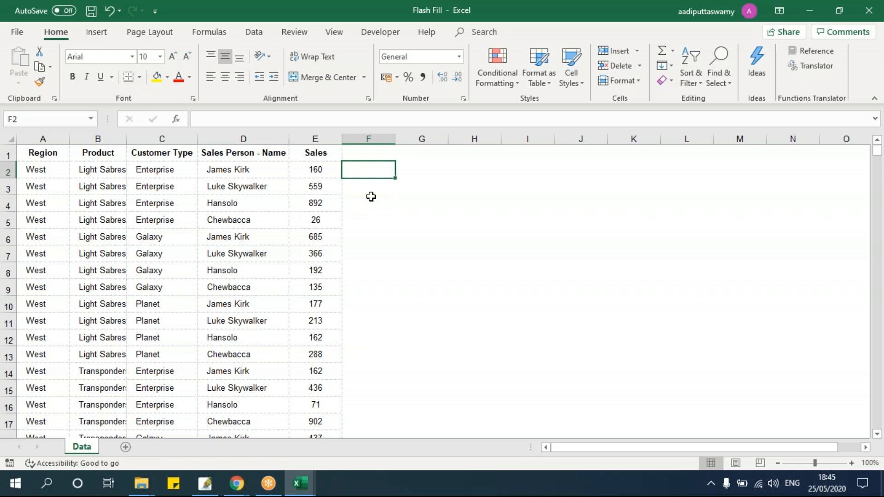
click(254, 34)
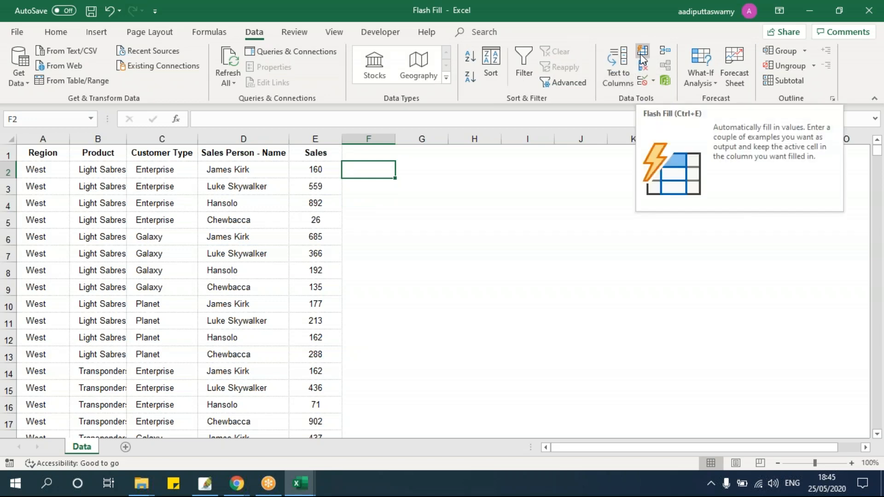
click(460, 320)
click(369, 169)
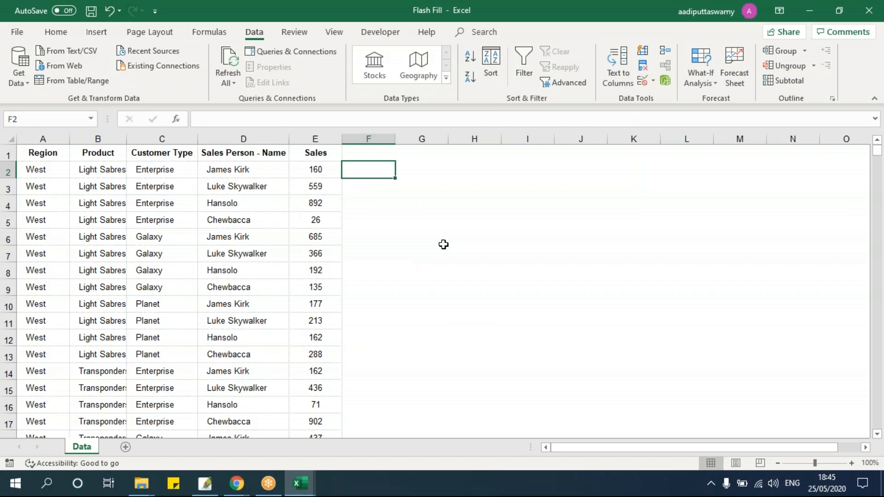
- Enter only the first name of the D2 sales person in F2
click(244, 138)
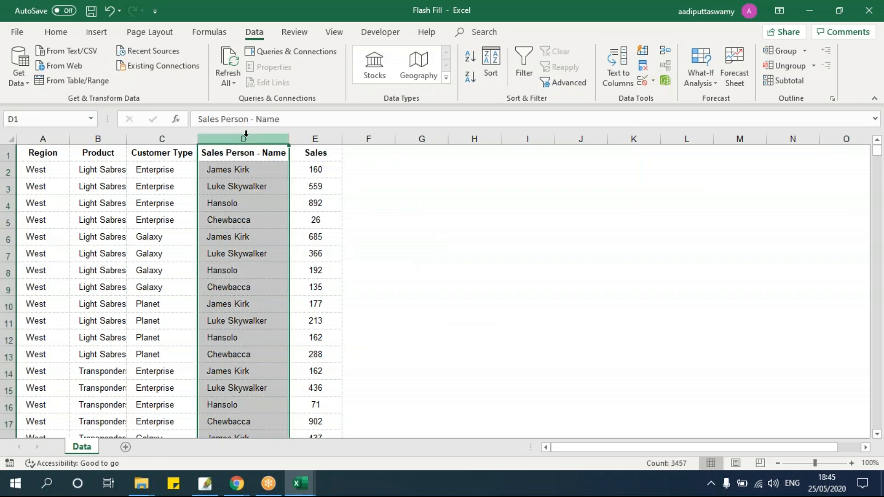
click(364, 171)
text(James)
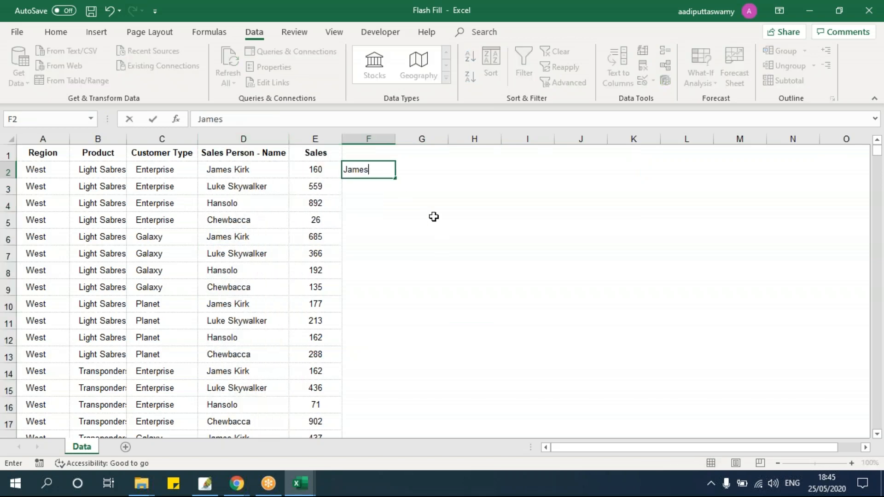
key(Return)
click(379, 166)
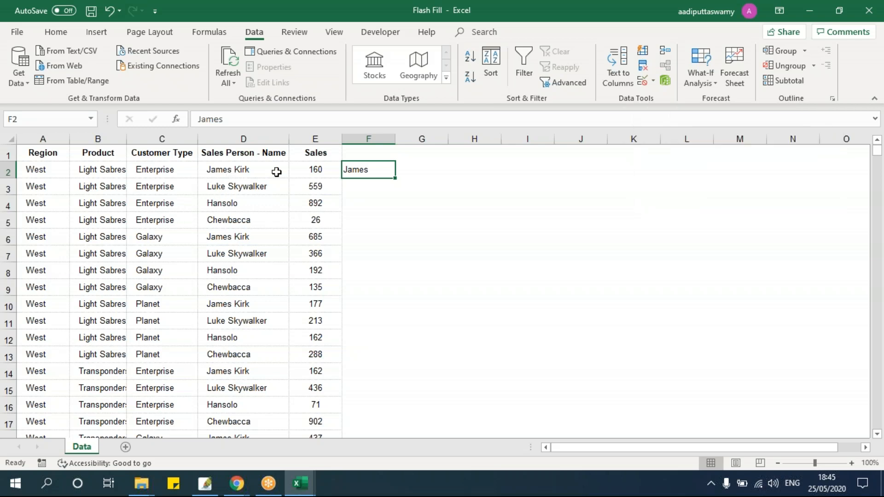
- Flash Fill column F with the sales persons' first names from the example in F2 and look over the filled rows
click(643, 51)
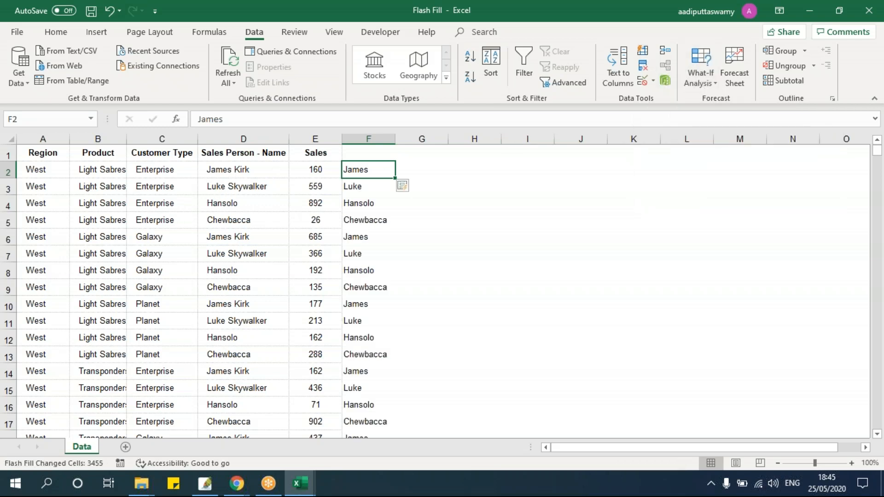
scroll(360, 364, down, 4)
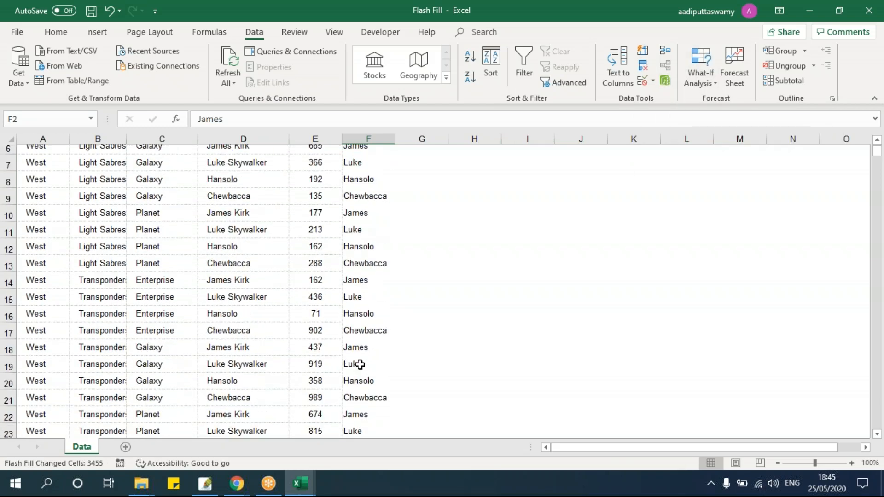
scroll(360, 364, down, 1)
scroll(360, 364, up, 5)
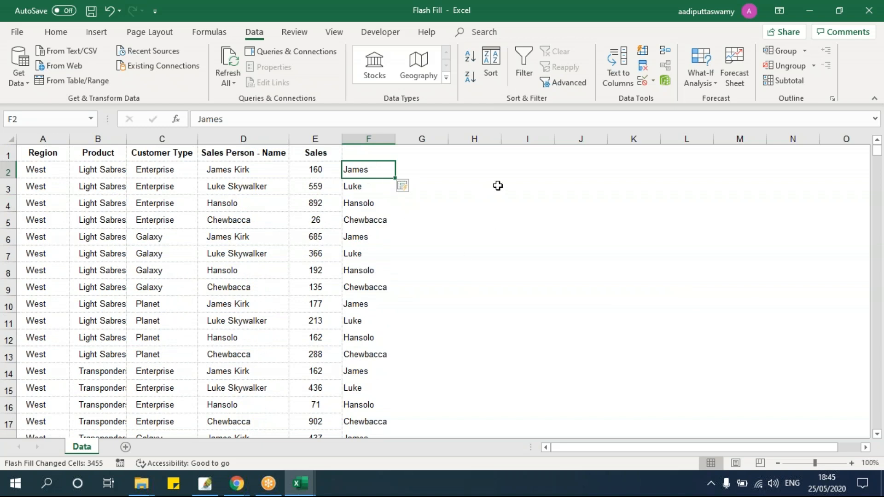
- Replace F2 with the D2 sales person's last name so the Flash Fill column extracts last names
text(Kir)
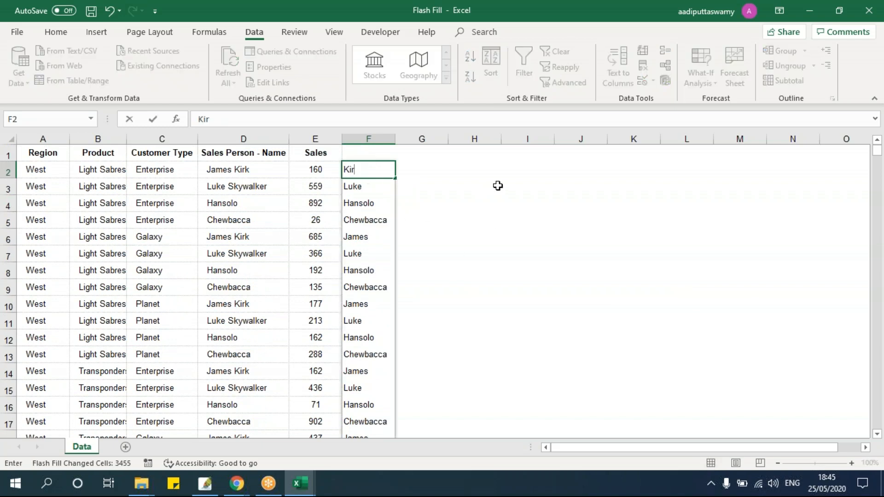
text(k)
key(Return)
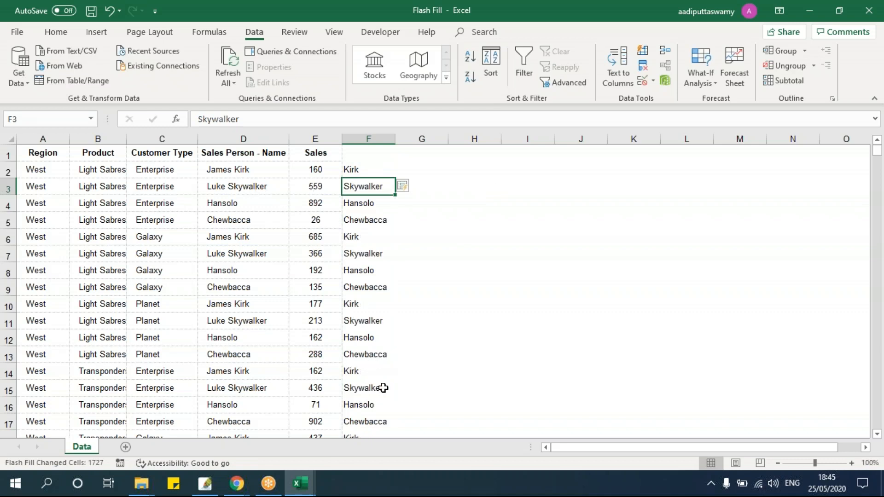
- Replace F2 with the D2 sales person's initials so the Flash Fill column extracts initials
click(370, 172)
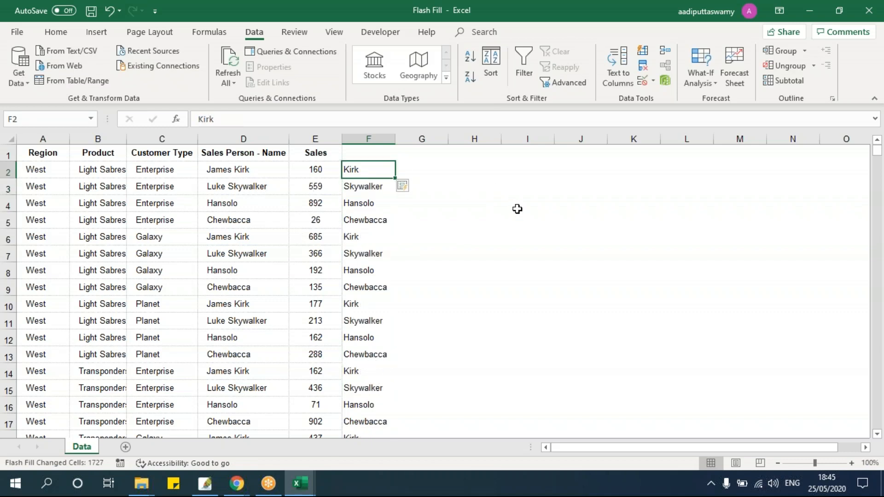
text(JK)
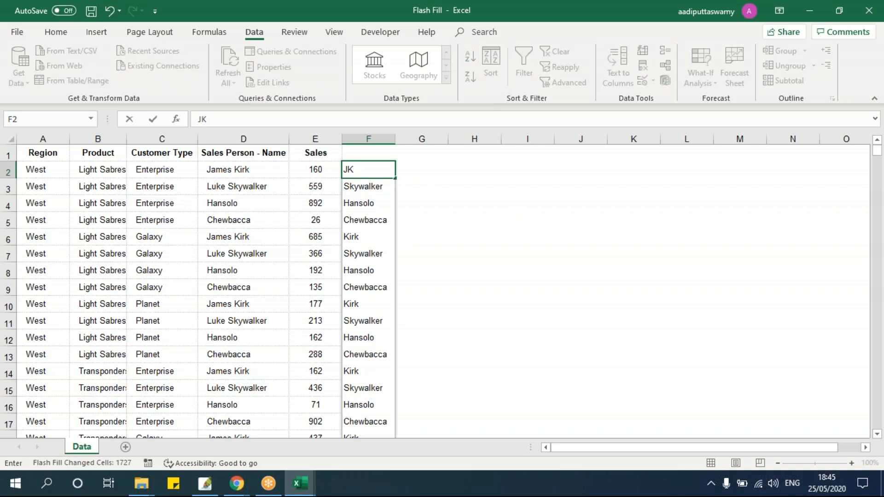
key(Return)
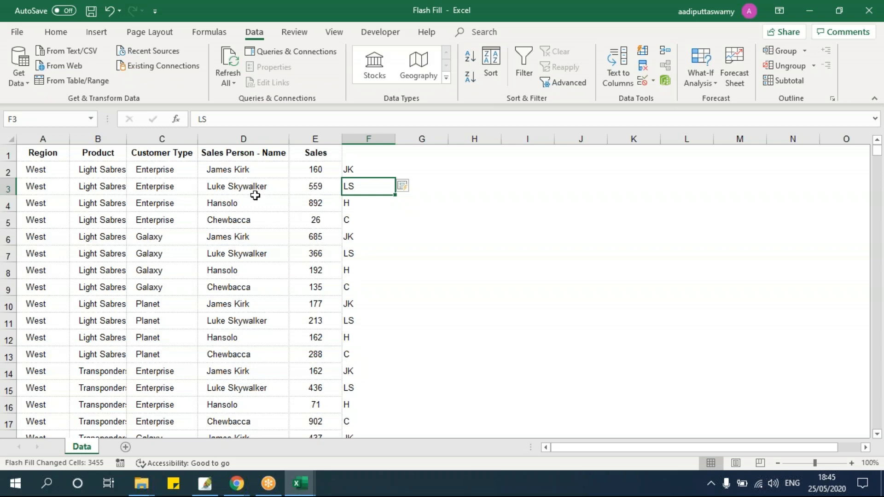
- Set F2 to WE for two-letter region codes in the Flash Fill column, and check the codes down to the North rows
drag(313, 170, 28, 171)
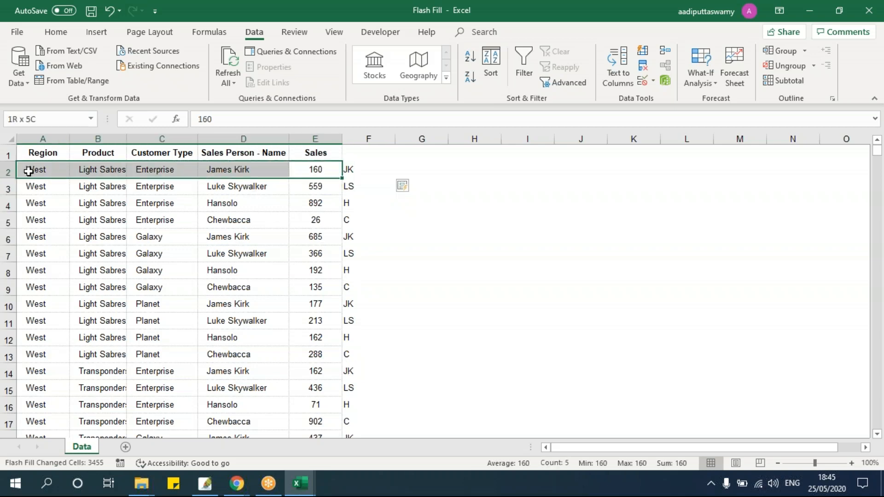
click(363, 172)
text(WE)
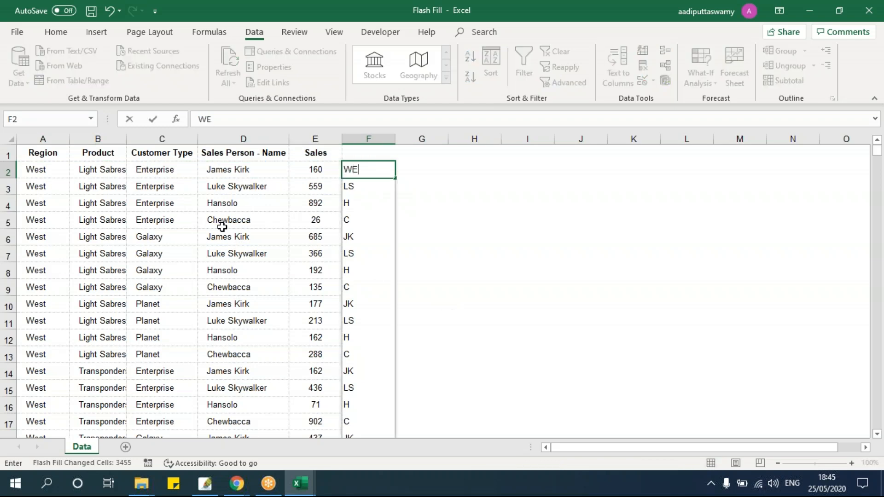
key(Return)
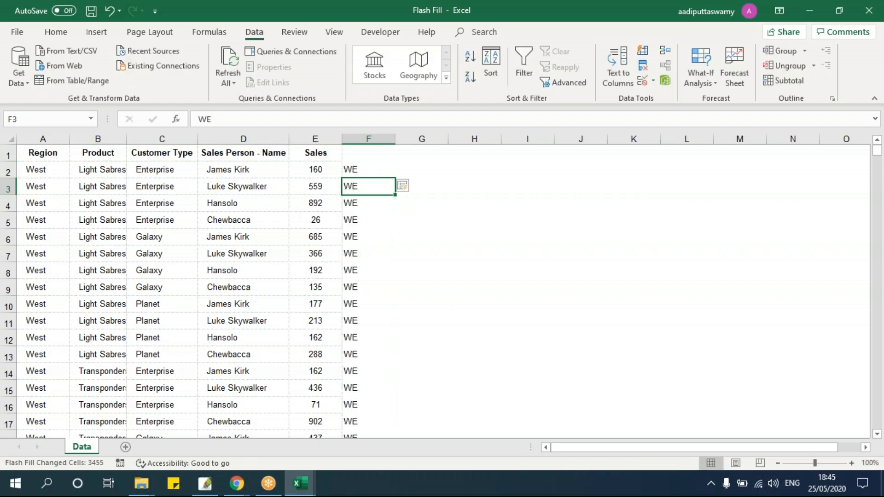
scroll(363, 286, down, 20)
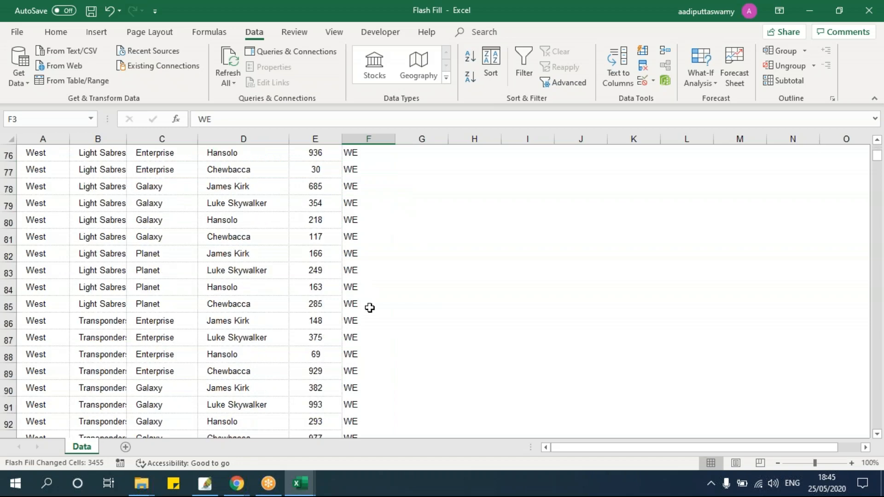
scroll(371, 371, down, 20)
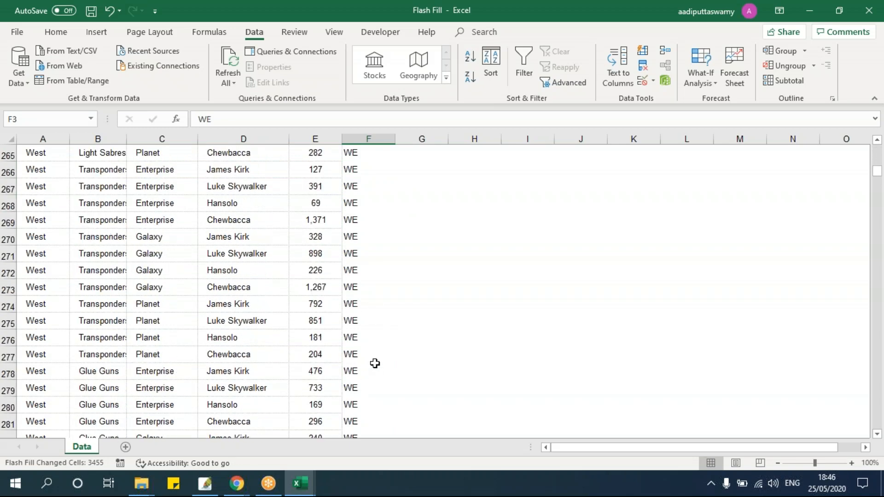
scroll(371, 364, down, 20)
drag(877, 192, 879, 299)
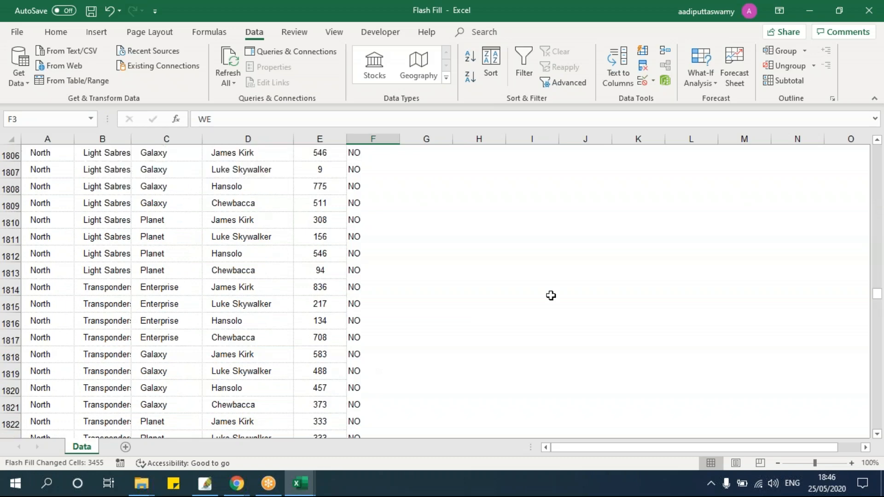
click(361, 254)
drag(879, 304, 877, 148)
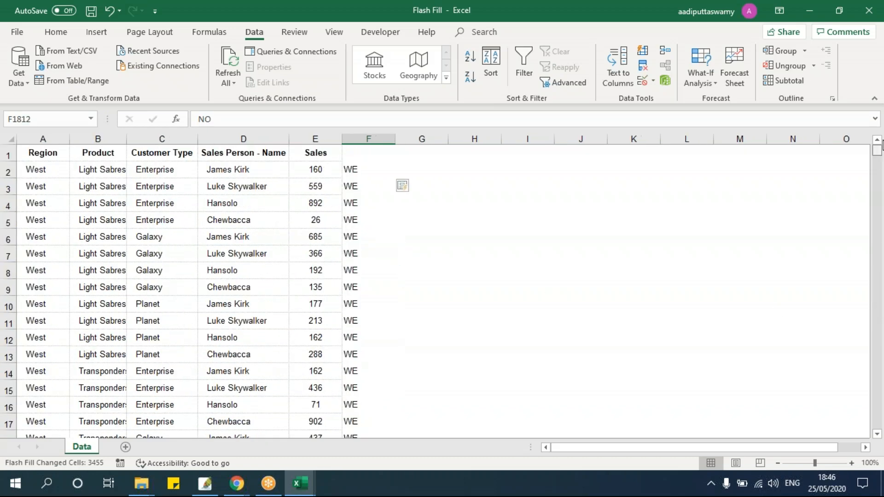
- Set F2 to LS so the Flash Fill column abbreviates the products
click(351, 174)
text(LS)
key(Return)
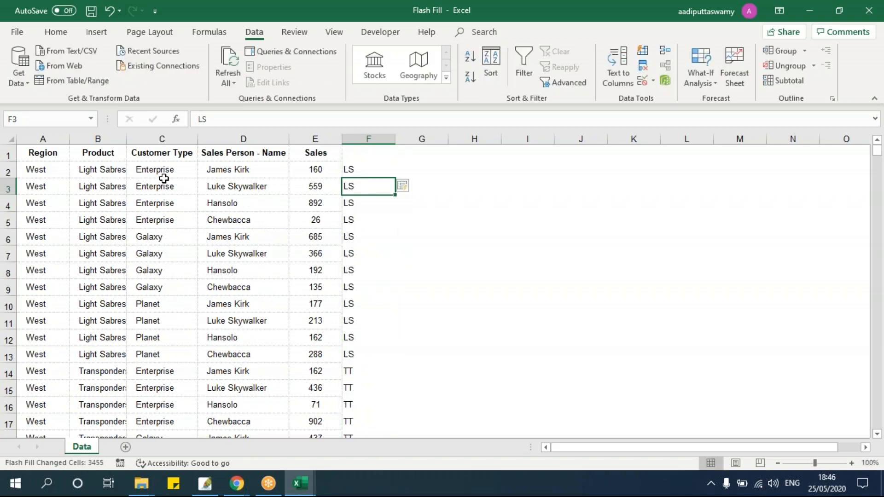
- Set F2 to ENT for three-letter customer type codes in the Flash Fill column and check the filled rows
click(375, 171)
text(ENT)
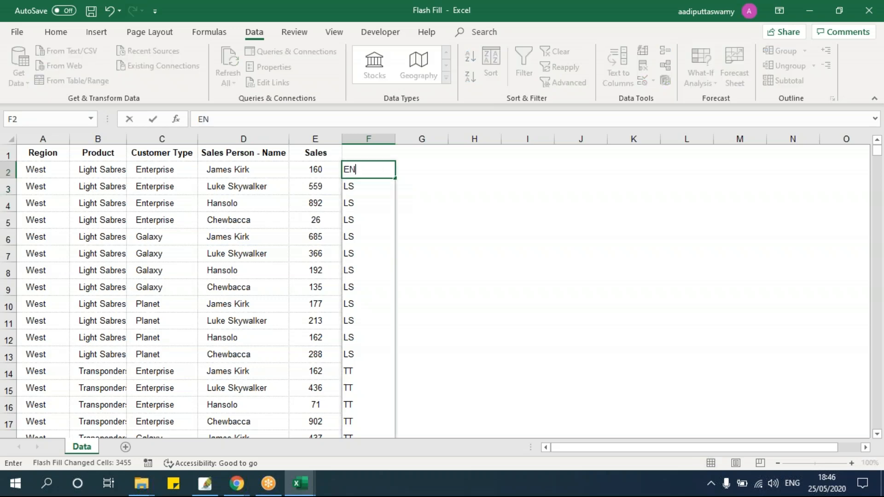
key(Up)
scroll(377, 377, down, 4)
scroll(377, 377, up, 3)
scroll(377, 377, up, 1)
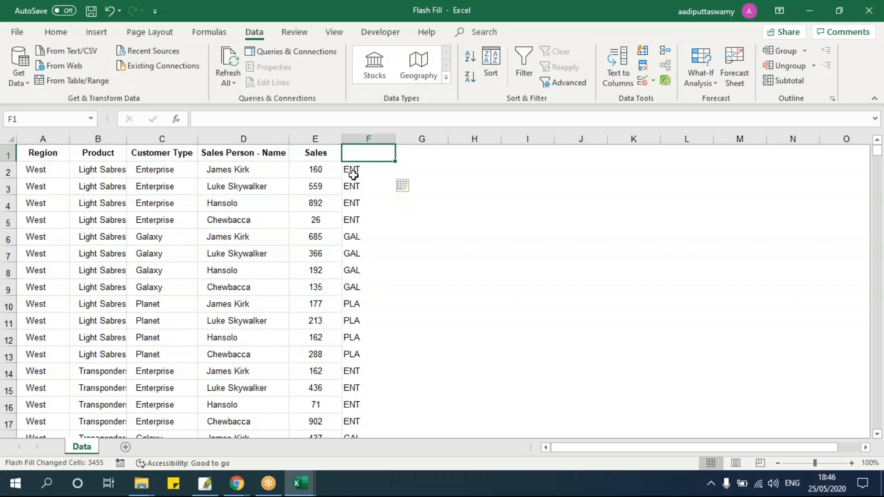
key(Down)
- Set F2 to 16 so the Flash Fill column extracts the first two digits of the sales figures
drag(38, 155, 310, 233)
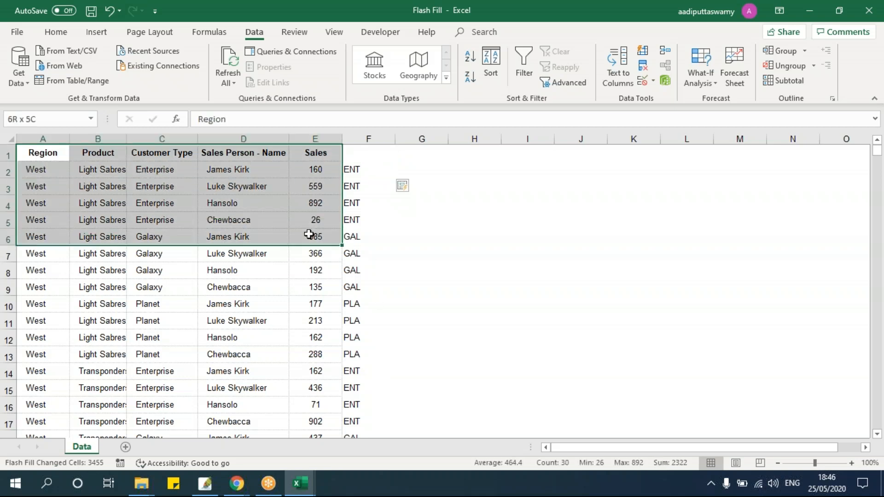
click(367, 168)
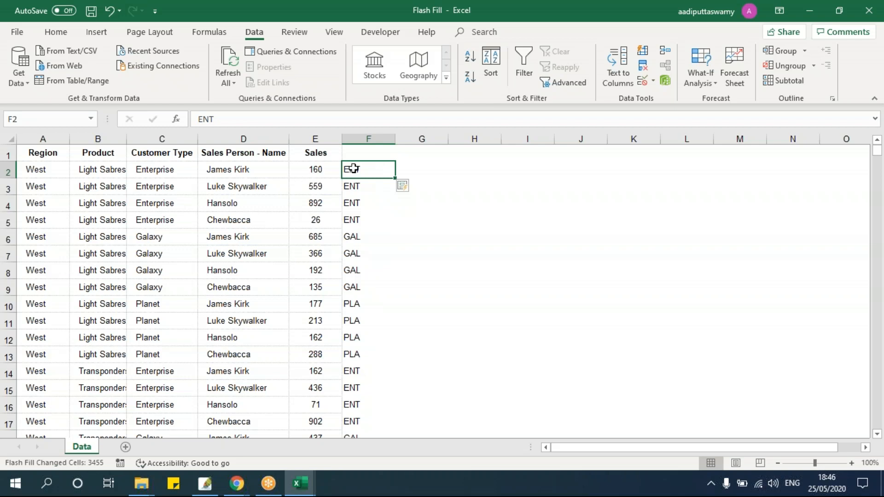
text(16)
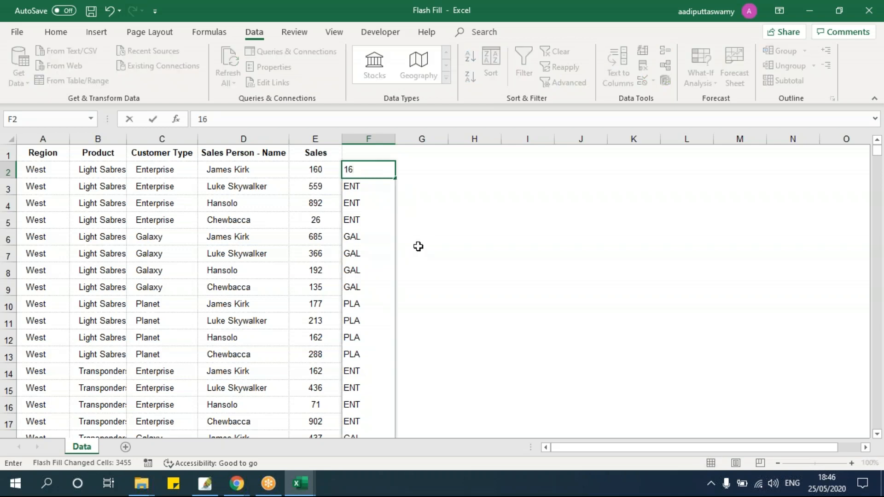
key(Return)
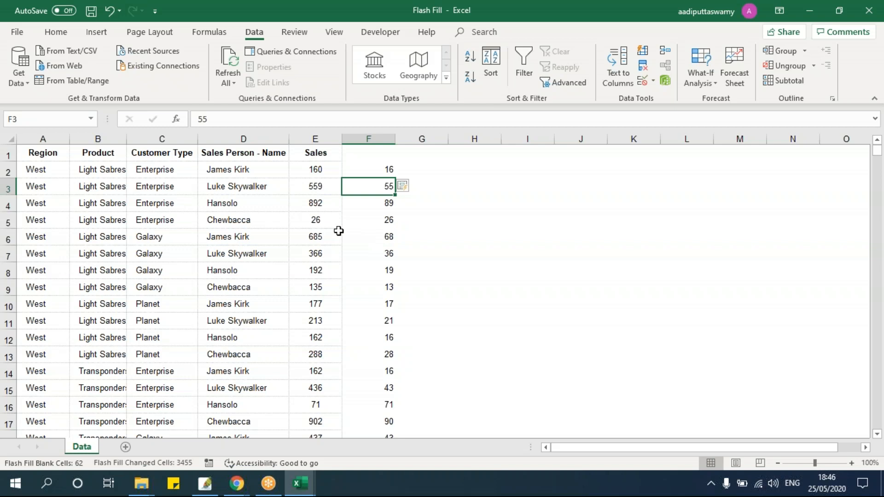
- Clear all contents of column F
click(373, 138)
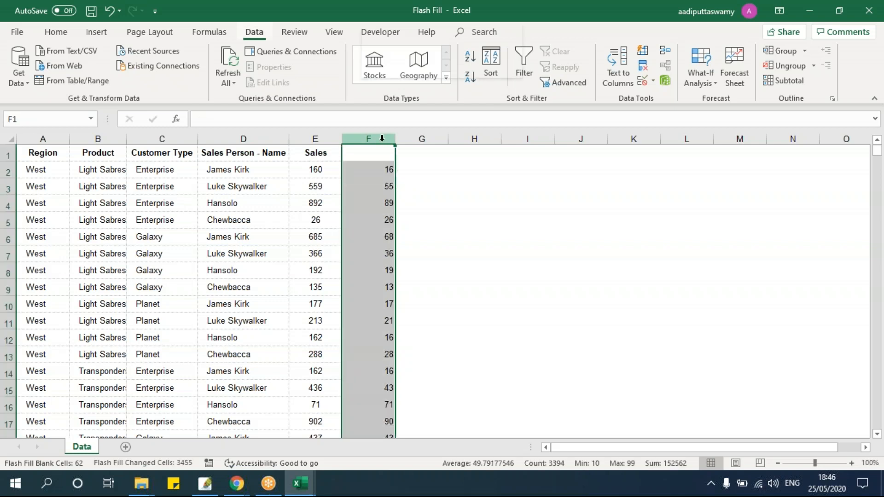
key(Delete)
click(470, 272)
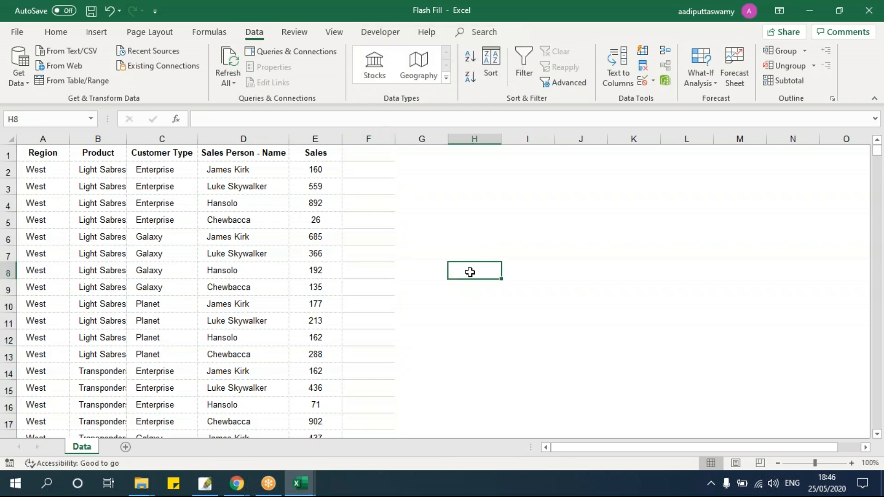
- Enter the D2 sales person's first name in H2, away from the data, and try to Flash Fill column H from it
click(456, 166)
text(James)
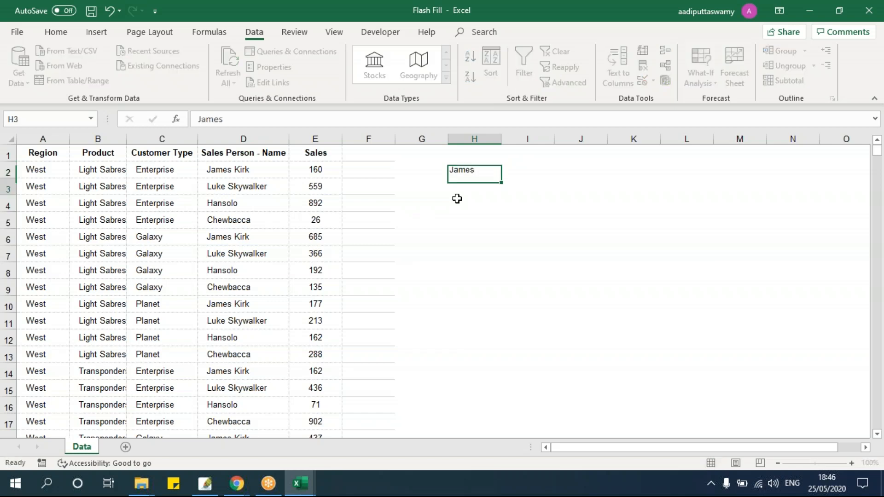
key(Return)
click(479, 169)
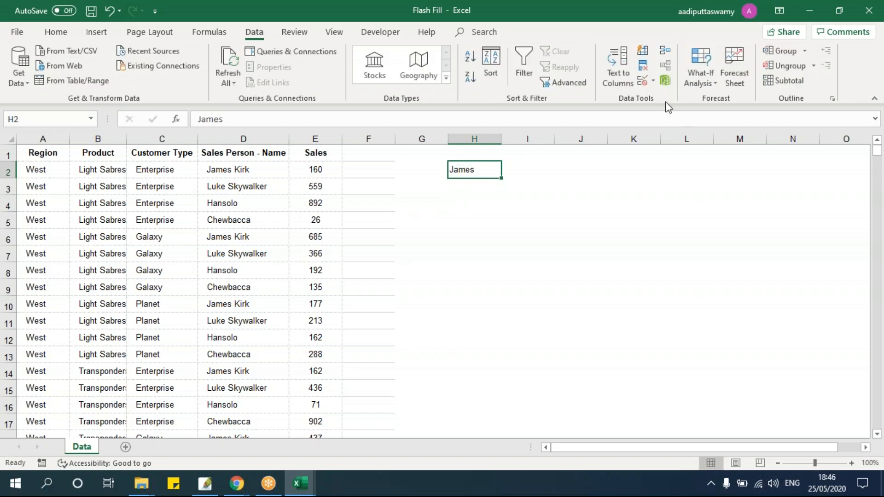
click(652, 56)
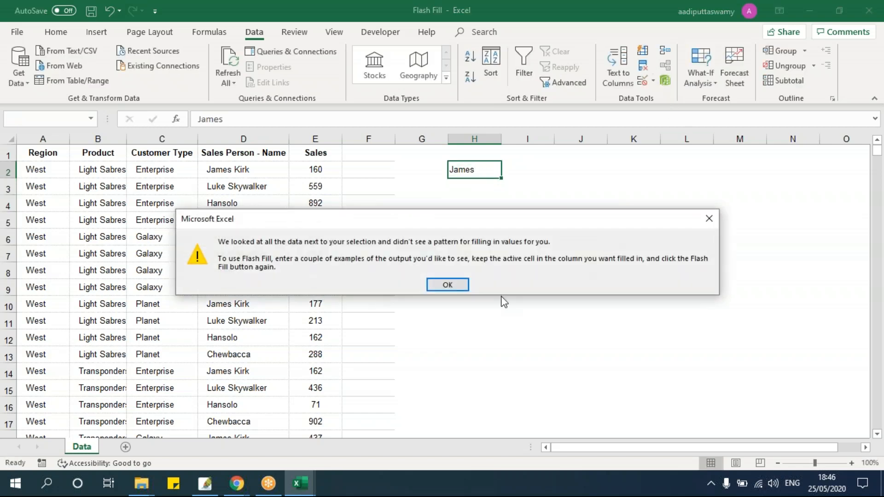
click(460, 285)
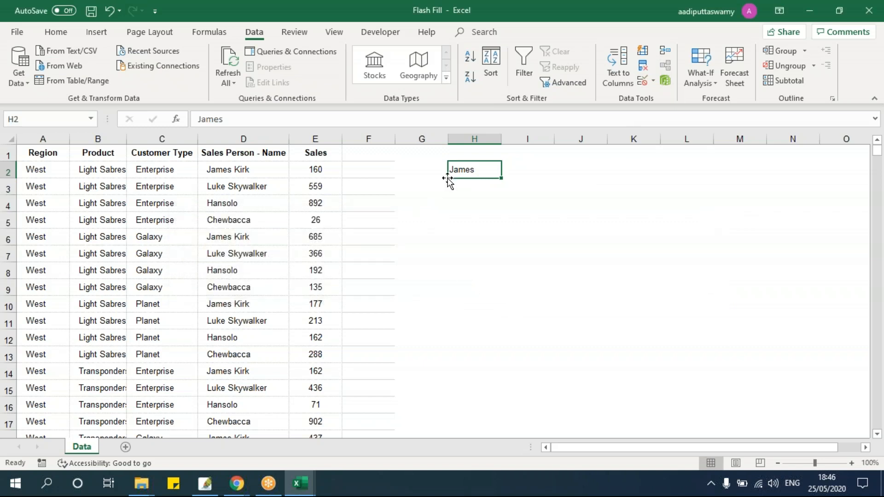
click(378, 172)
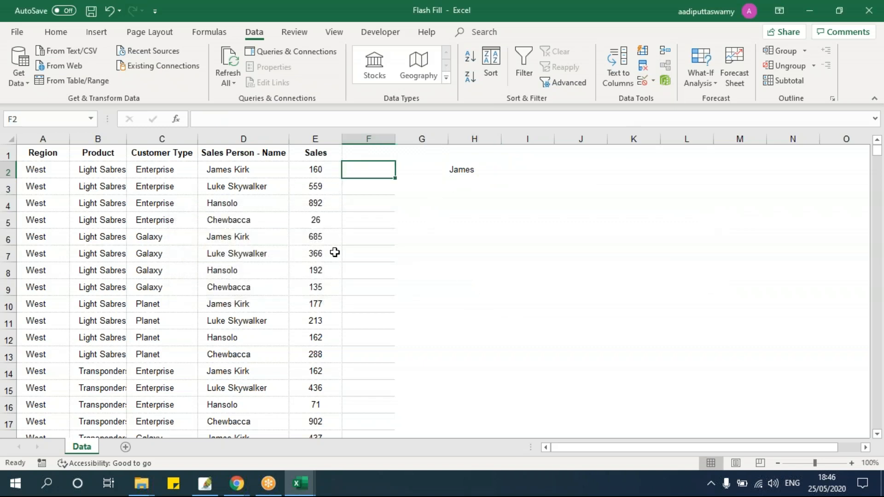
click(386, 249)
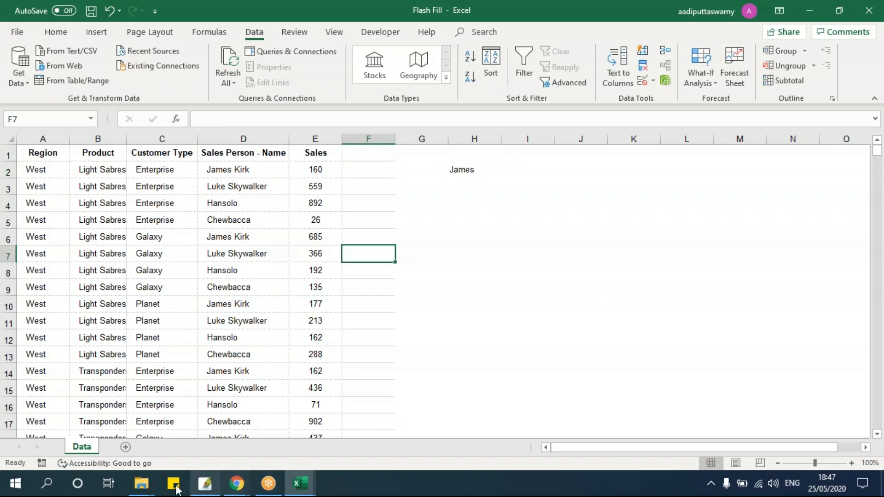
- Switch to File Explorer and open the Group & Outline workbook from the Group Outline folder under 12 - Data Tools
click(153, 489)
click(346, 447)
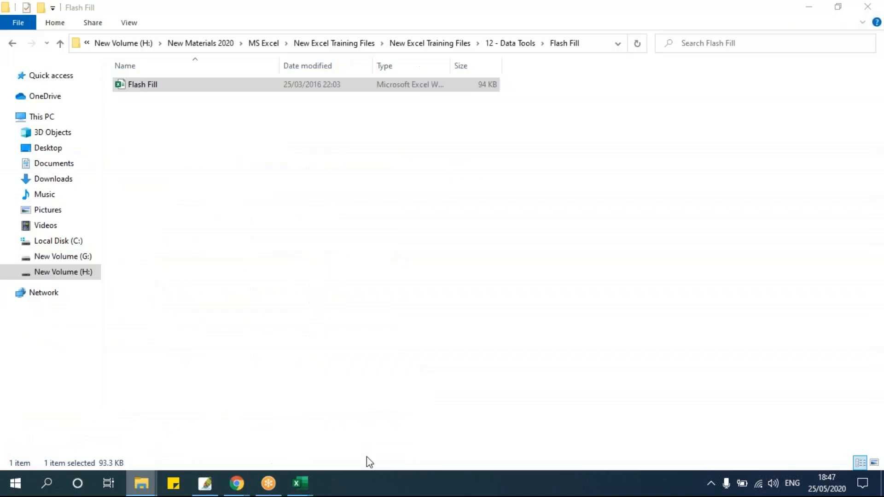
click(516, 45)
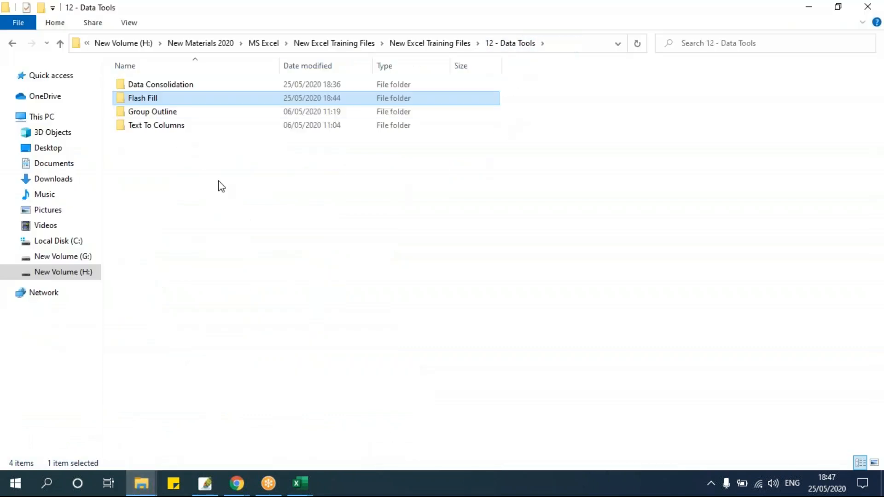
double_click(178, 110)
double_click(182, 85)
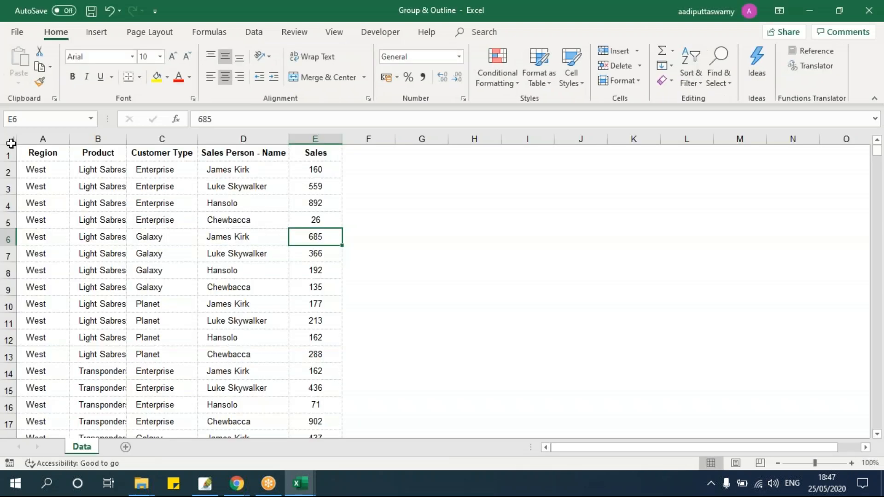
click(102, 203)
click(131, 288)
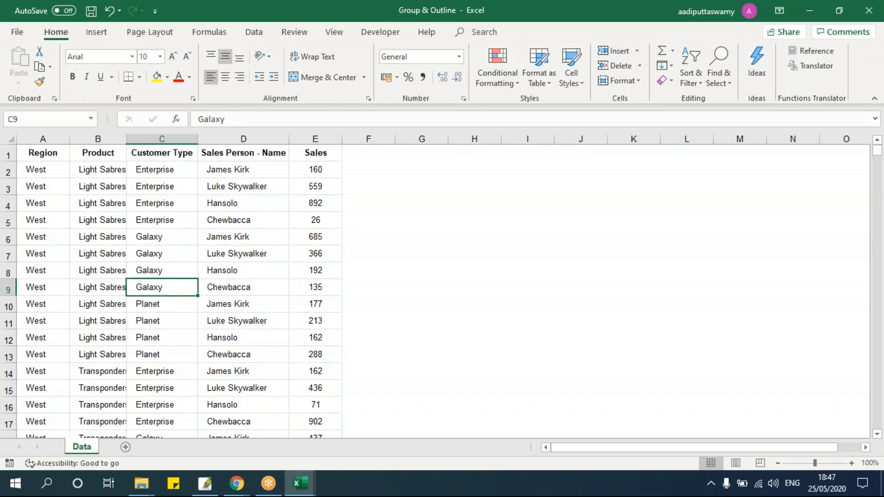
click(95, 201)
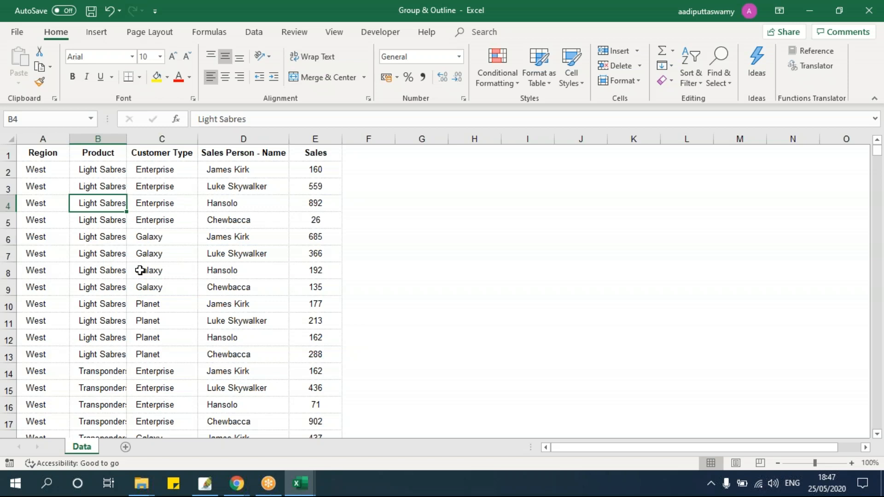
- Add subtotals to the sales data that sum Sales at each change in Region
click(45, 154)
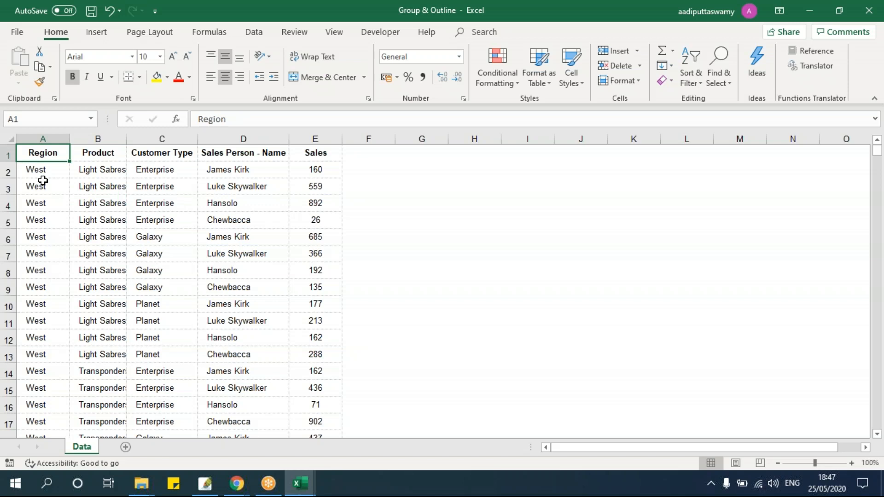
click(166, 215)
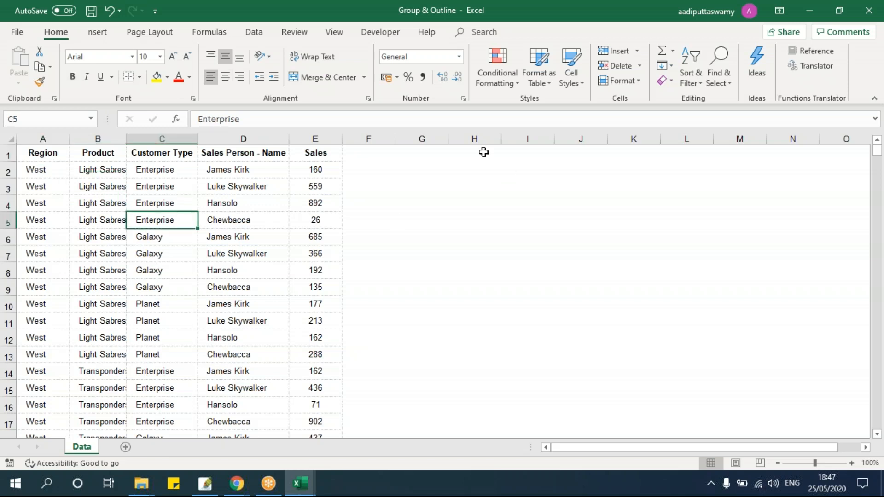
click(263, 32)
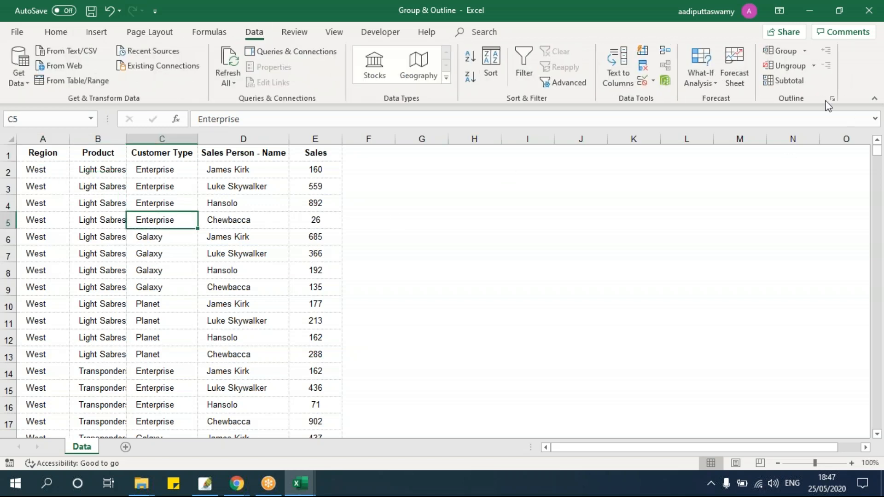
click(790, 82)
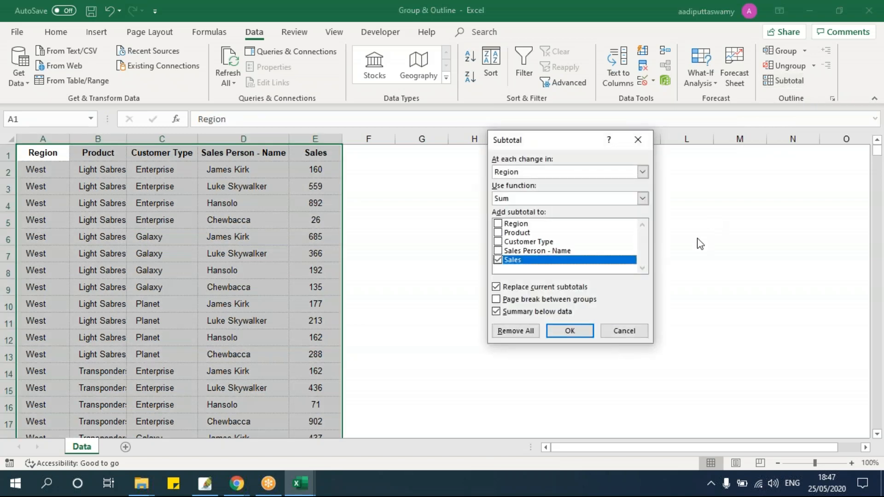
drag(539, 146, 452, 178)
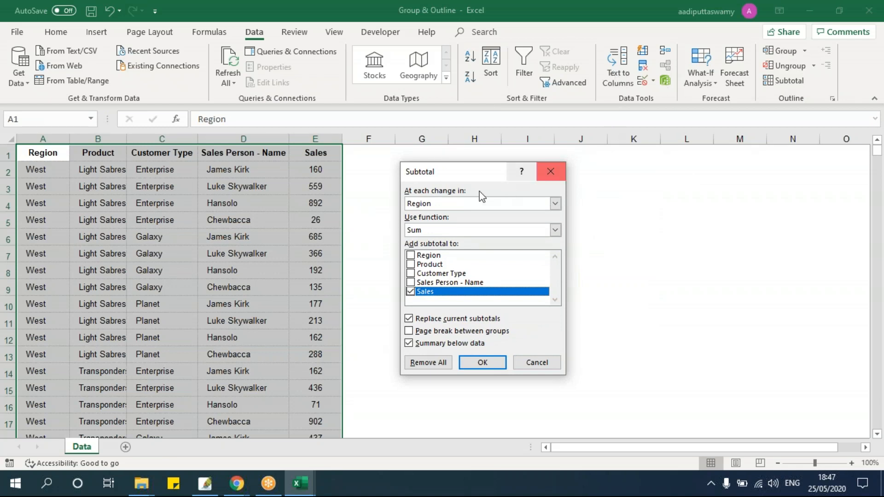
drag(461, 172, 445, 156)
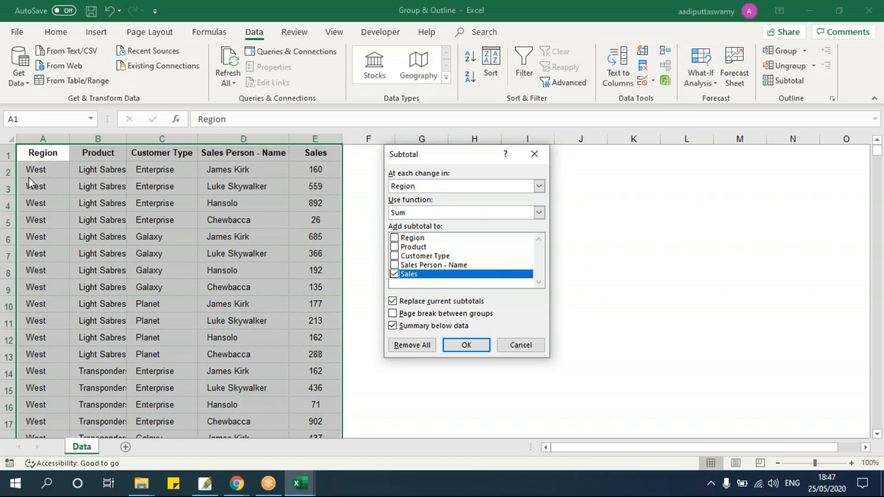
click(420, 188)
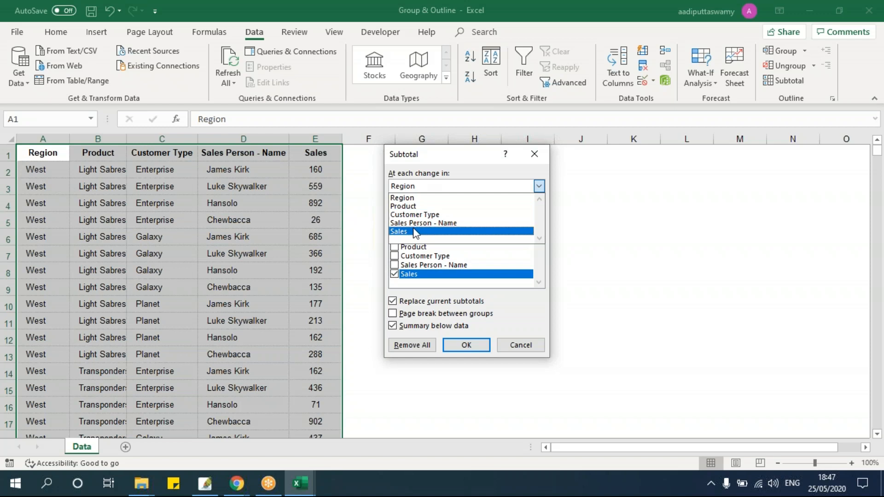
click(419, 196)
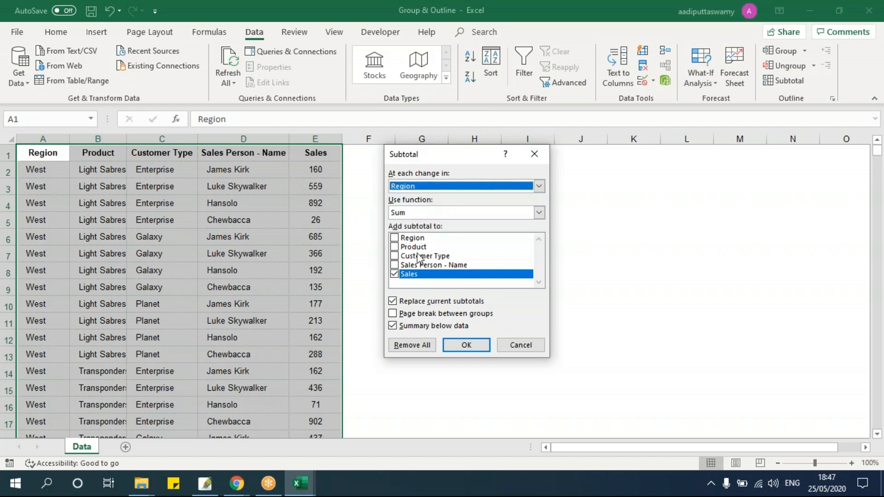
click(427, 213)
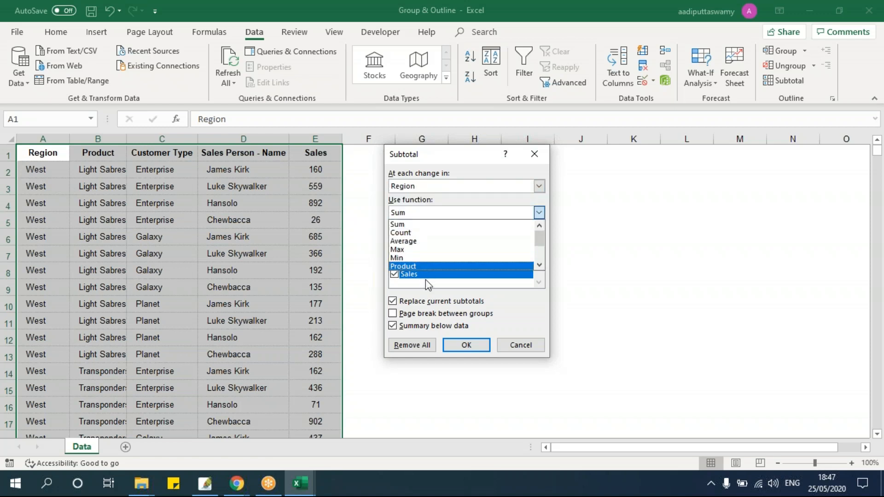
click(407, 225)
click(421, 214)
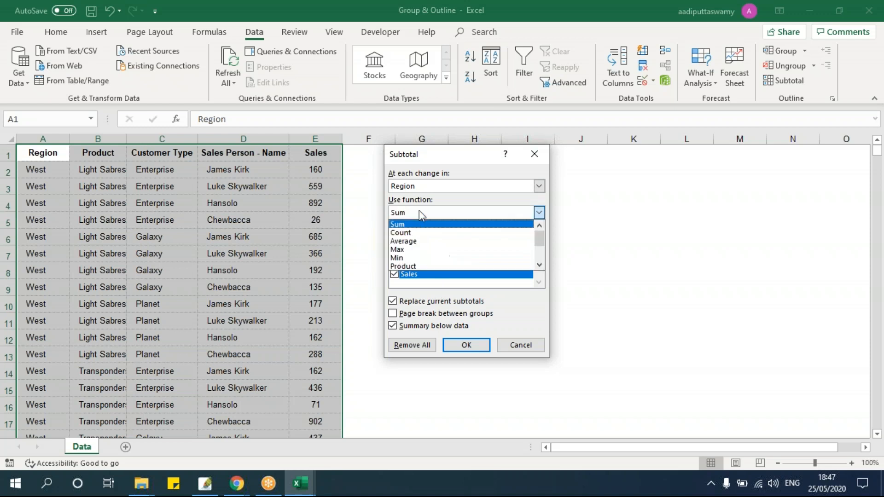
click(415, 224)
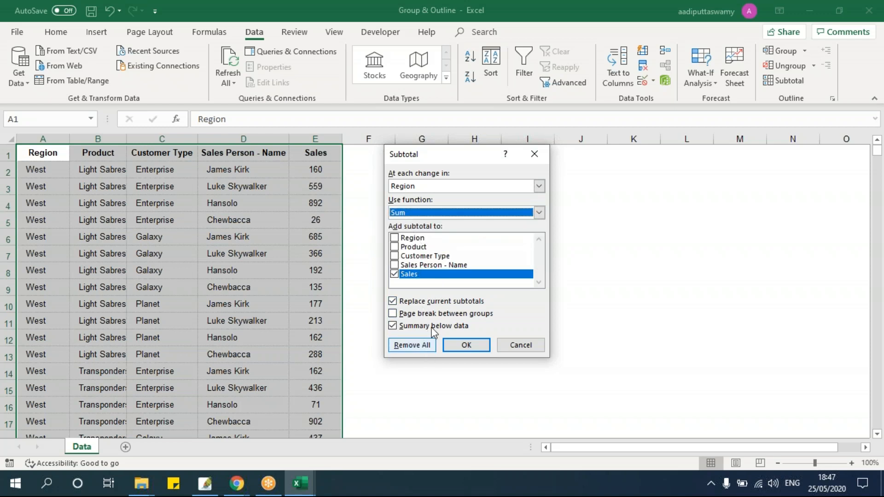
click(411, 211)
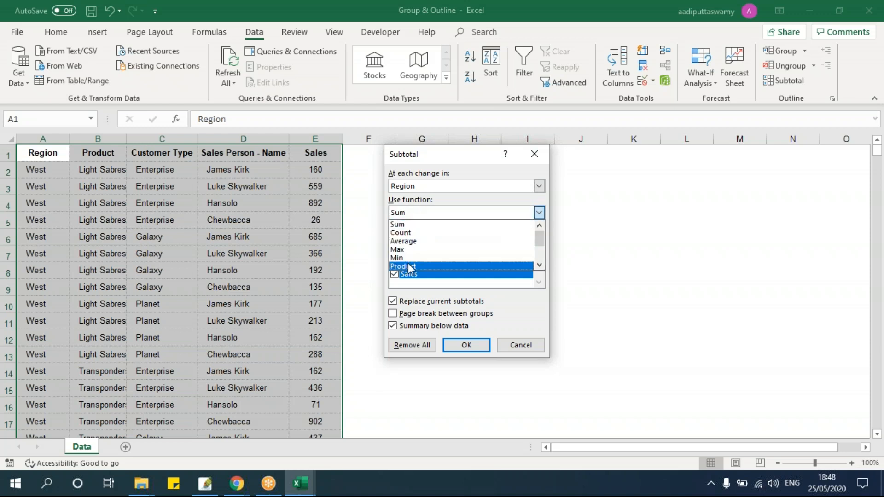
click(418, 276)
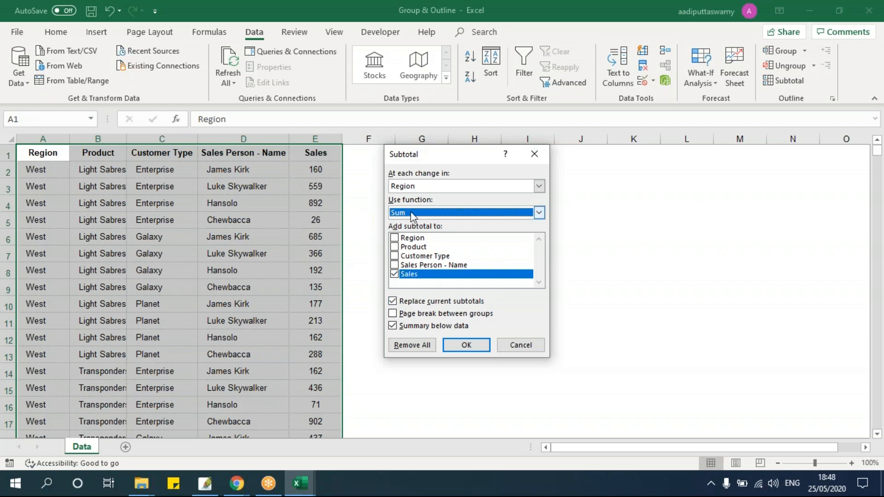
click(465, 345)
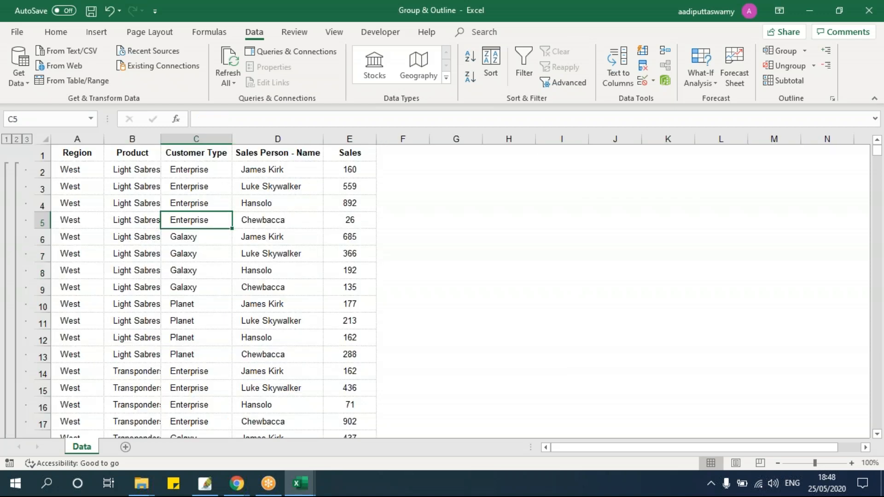
- View the outline at grand-total level and at region-subtotal level, examining the Sales totals
click(7, 139)
drag(90, 171, 338, 169)
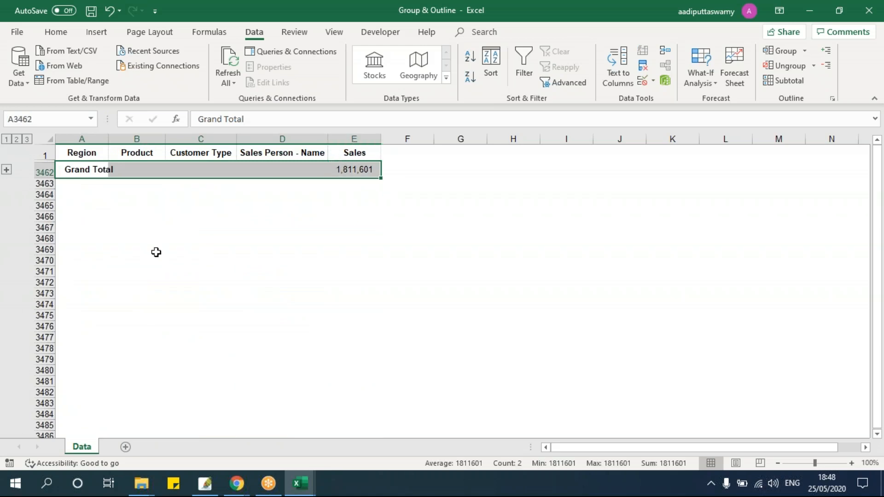
click(17, 139)
drag(87, 171, 82, 229)
drag(79, 152, 80, 232)
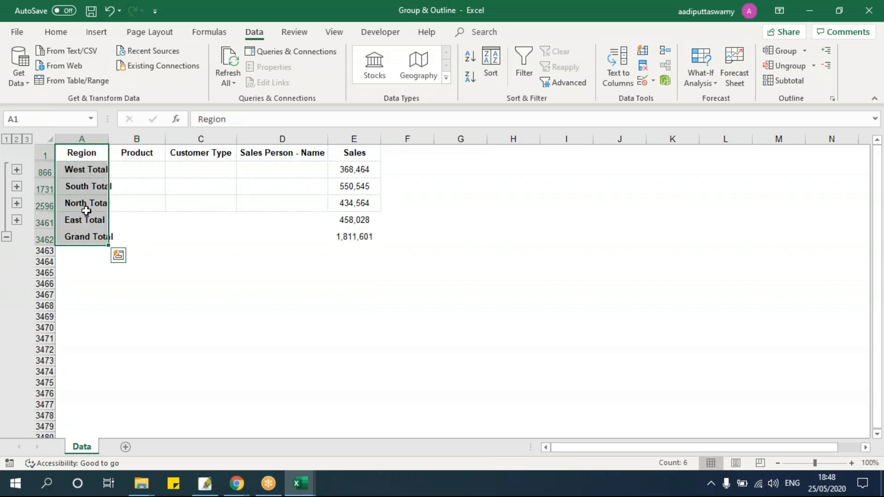
drag(347, 173, 346, 236)
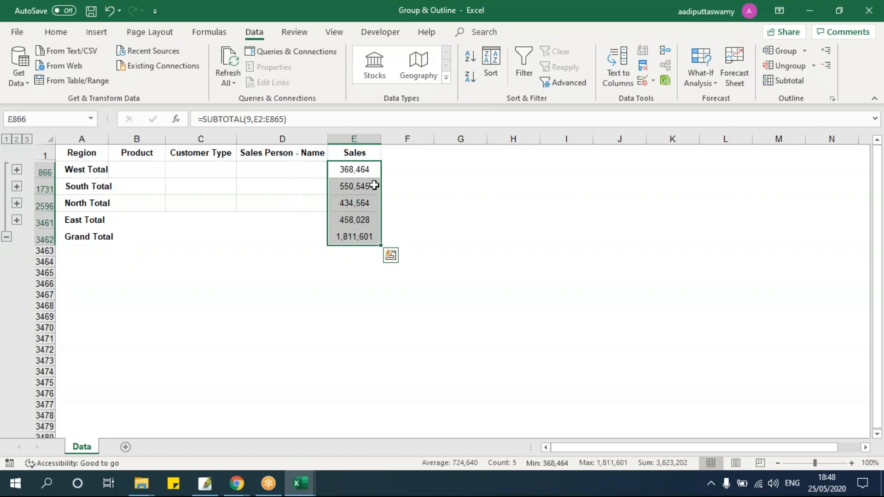
click(360, 174)
drag(90, 170, 347, 170)
click(350, 169)
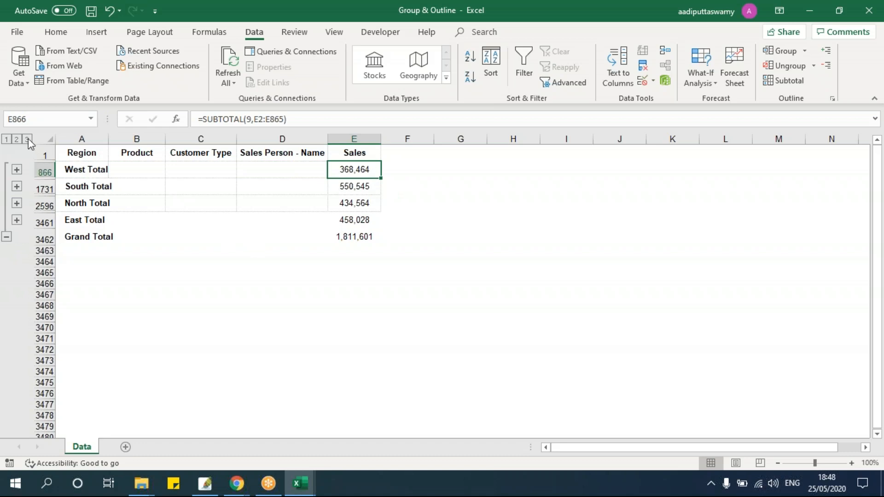
- Expand the outline to all detail rows and examine the West Total row below the West records
click(28, 140)
click(409, 232)
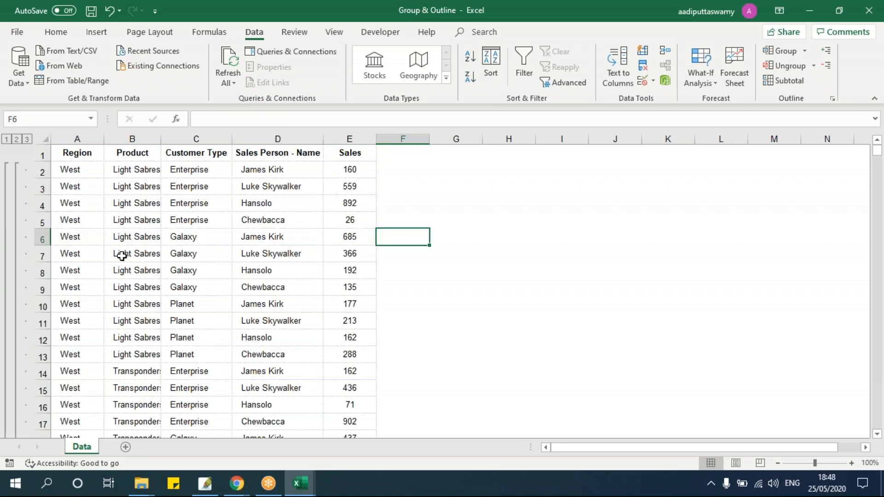
scroll(120, 257, down, 20)
click(166, 271)
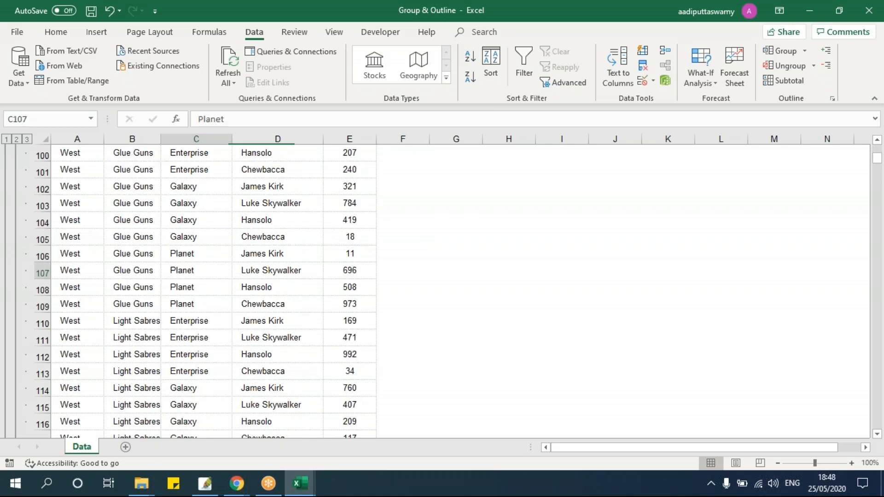
key(ctrl+Down)
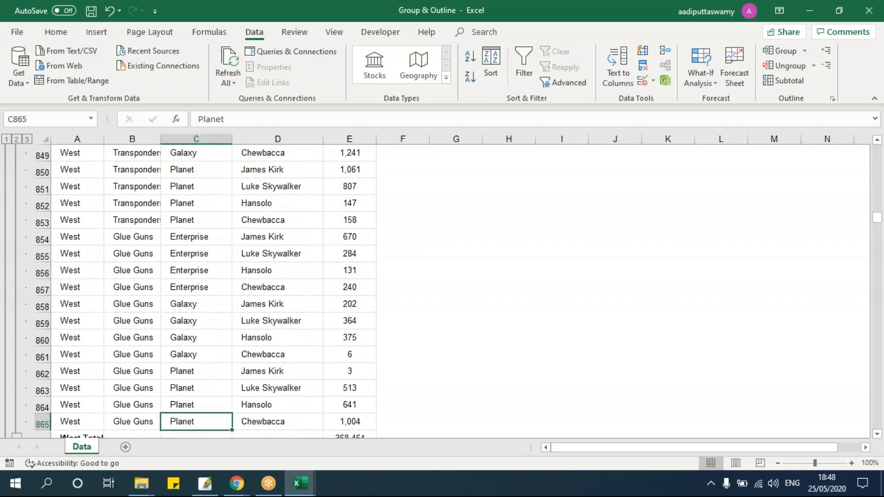
scroll(162, 264, down, 3)
drag(74, 287, 358, 290)
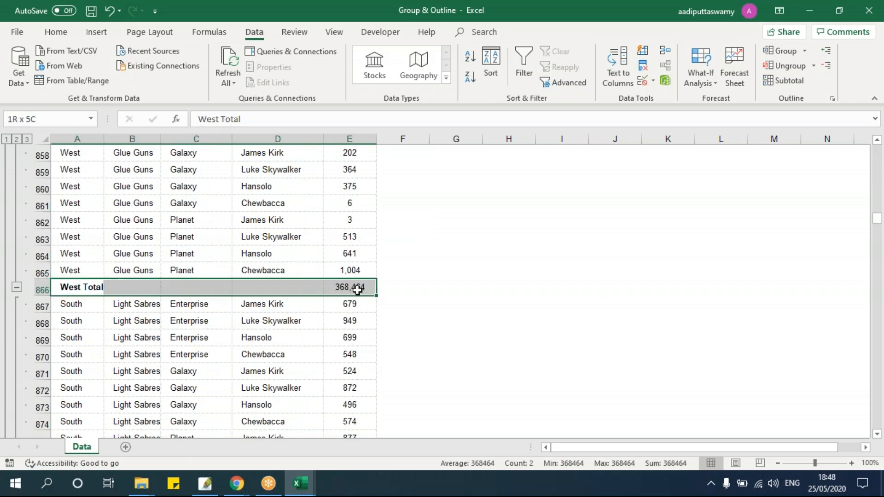
- Check the Region entries around the West Total row and undo the Region subtotals
click(75, 275)
click(79, 288)
click(83, 271)
click(79, 253)
click(75, 203)
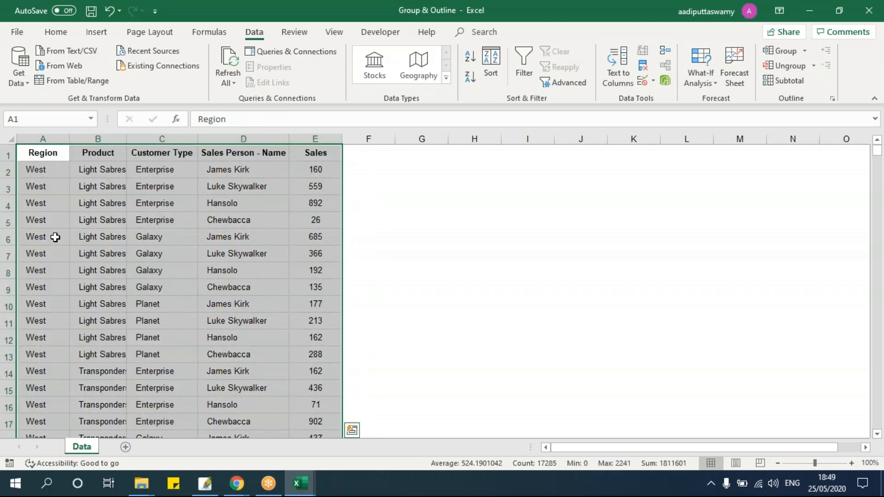
click(46, 233)
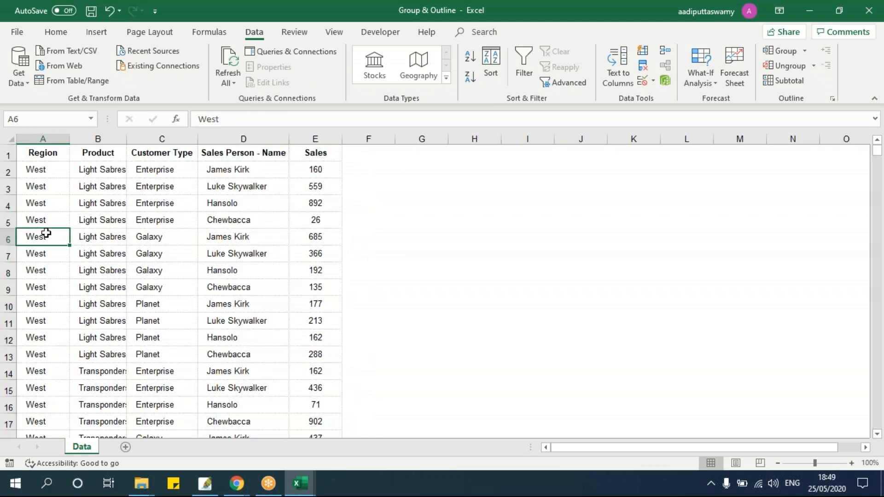
- Select the whole sales table from A1 and add subtotals that sum Sales at each change in Product
key(ctrl+Home)
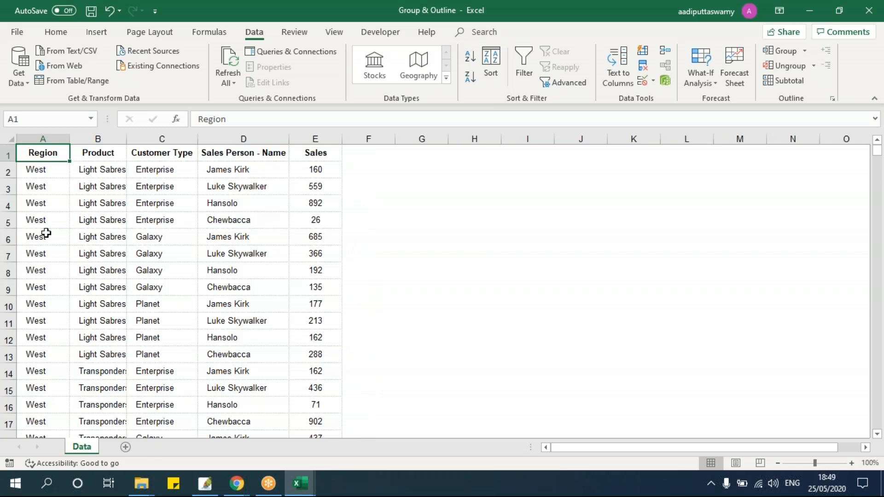
key(ctrl+shift+Right)
key(ctrl+shift+Down)
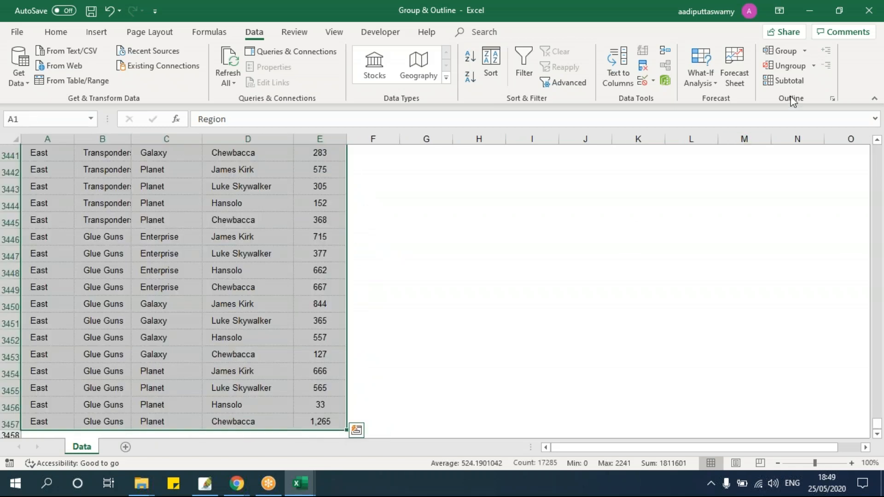
click(788, 81)
click(439, 187)
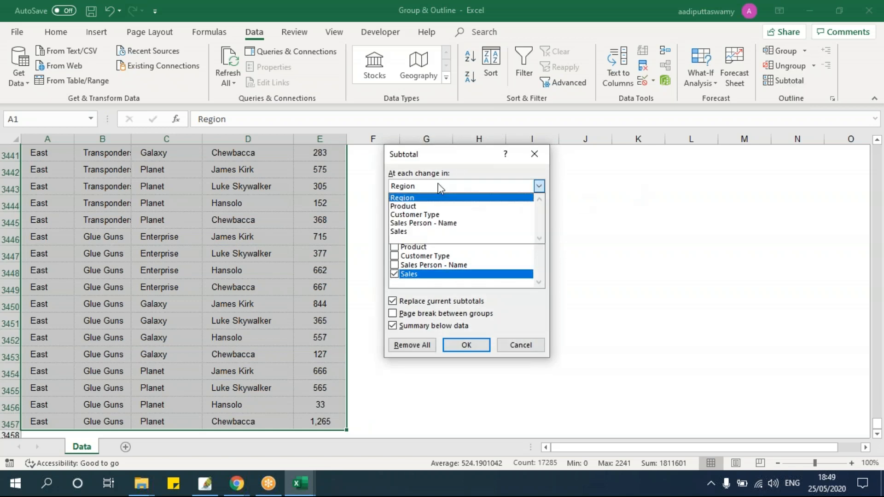
click(447, 206)
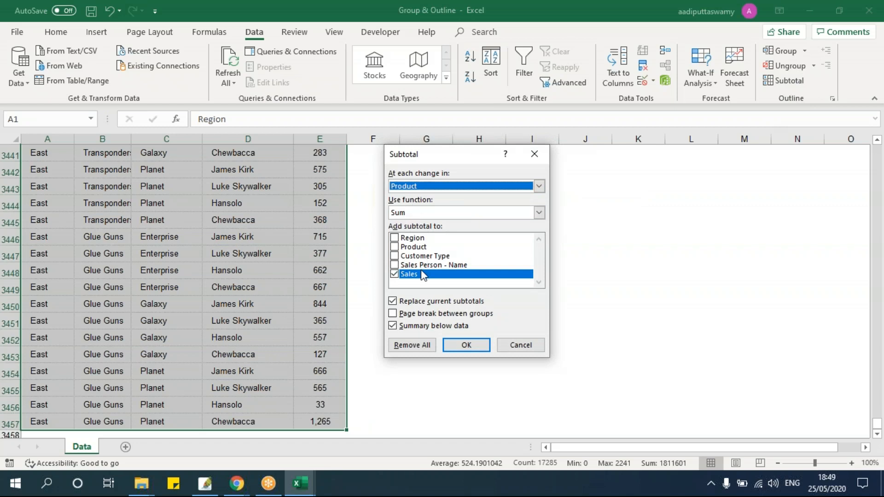
click(466, 345)
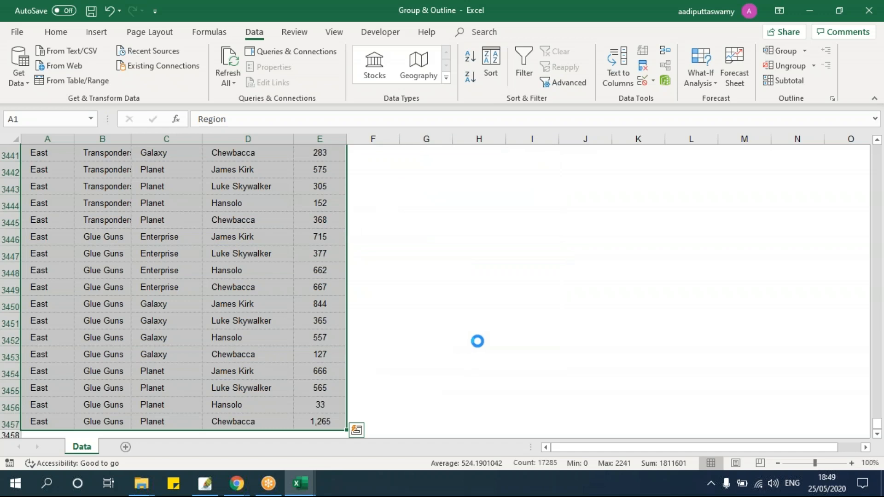
- Examine the product subtotal rows among the East records and return to the top of the sheet
drag(91, 210, 106, 220)
key(Page_Up)
key(Page_Up)
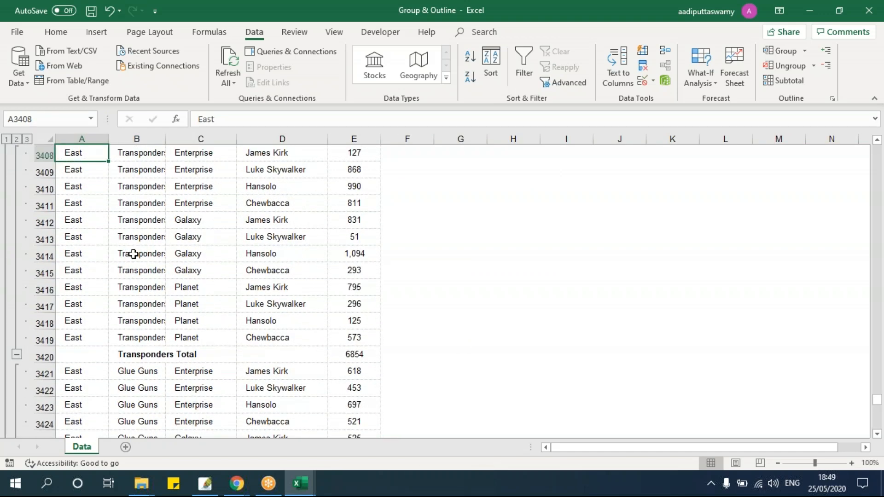
click(413, 182)
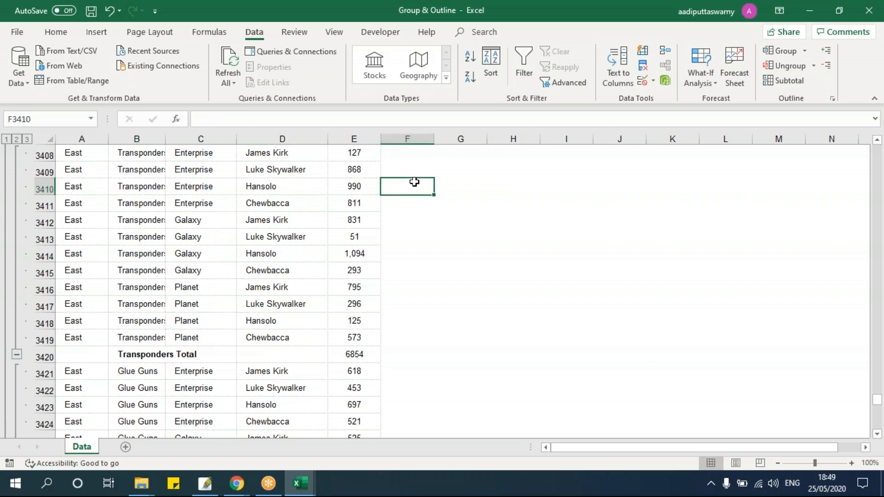
key(ctrl+Up)
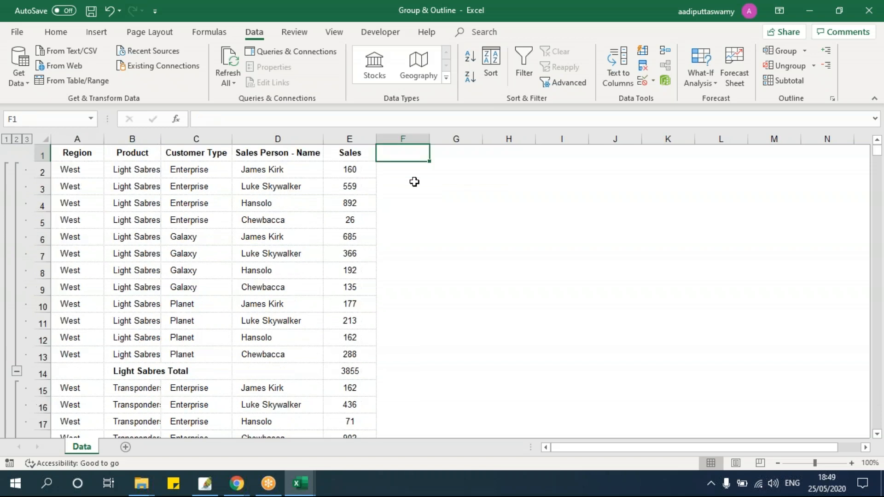
- Collapse the outline to the grand total and examine that row under the Product header
click(6, 139)
drag(110, 169, 390, 172)
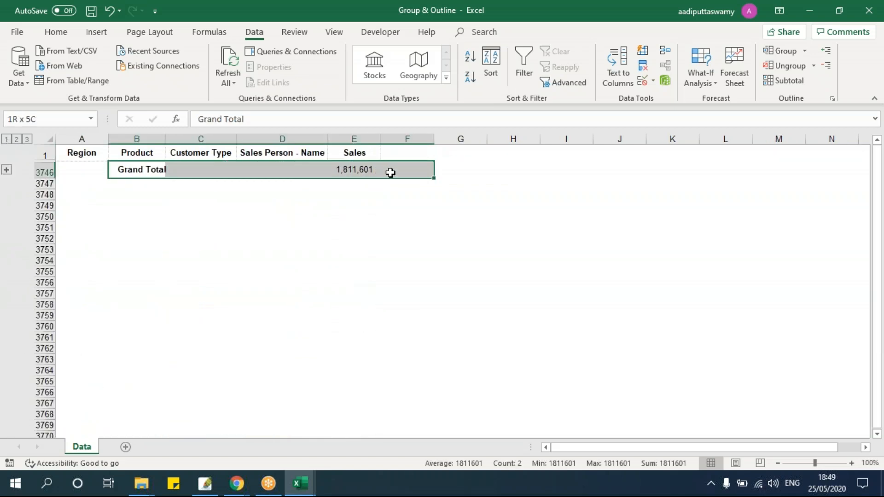
drag(139, 152, 138, 169)
- Expand the outline to the product subtotals and go down column B to examine how the product totals repeat
click(17, 140)
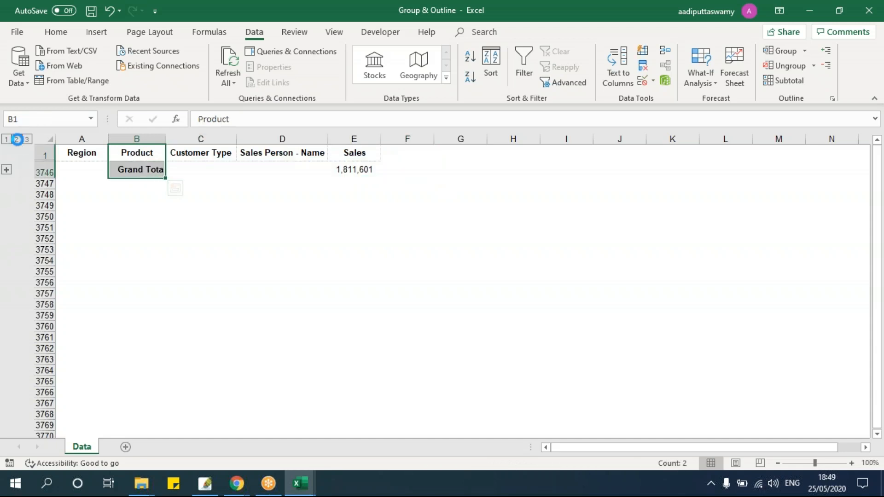
drag(138, 170, 137, 203)
click(130, 171)
click(126, 204)
click(122, 230)
key(Down)
key(Down)
key(Down)
key(Down)
key(Down)
key(Down)
key(Down)
key(Down)
key(Down)
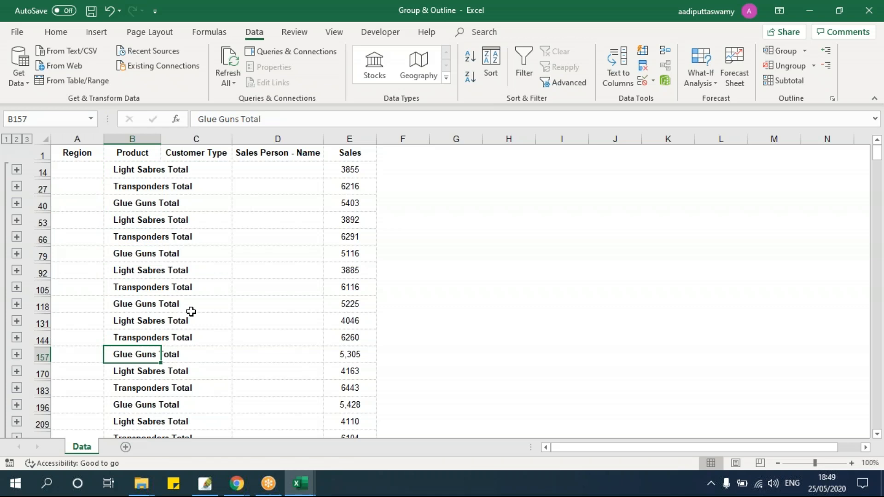
- Undo the recent changes until the sales table shows no subtotals or outline
key(ctrl+z)
key(ctrl+z)
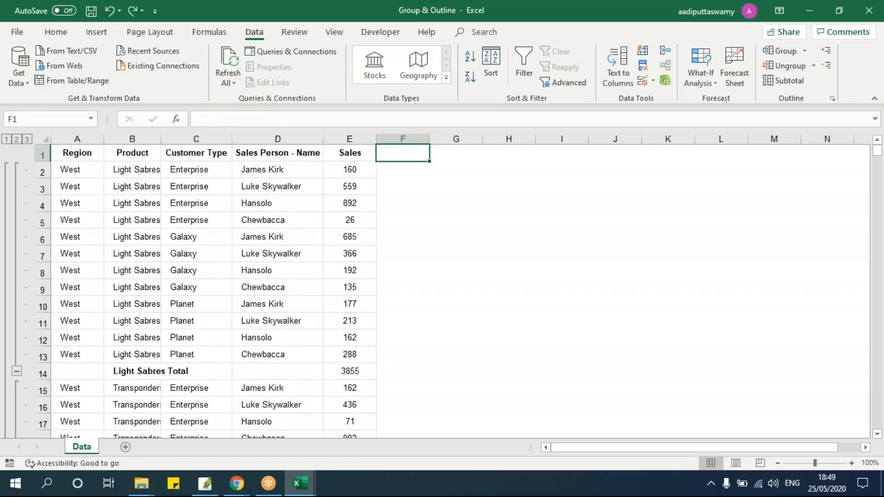
key(ctrl+z)
key(ctrl+z)
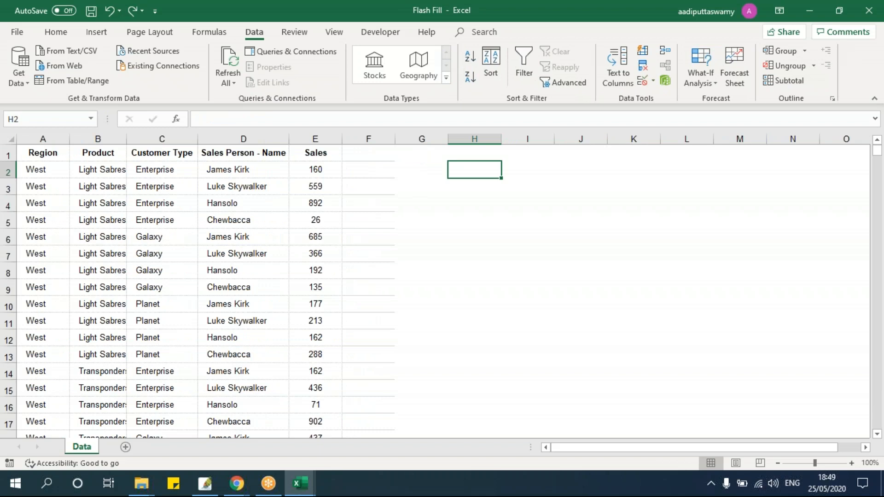
- Select the whole sales table from A1 and sort it by Product from A to Z
click(36, 153)
key(ctrl+shift+Right)
key(ctrl+shift+Down)
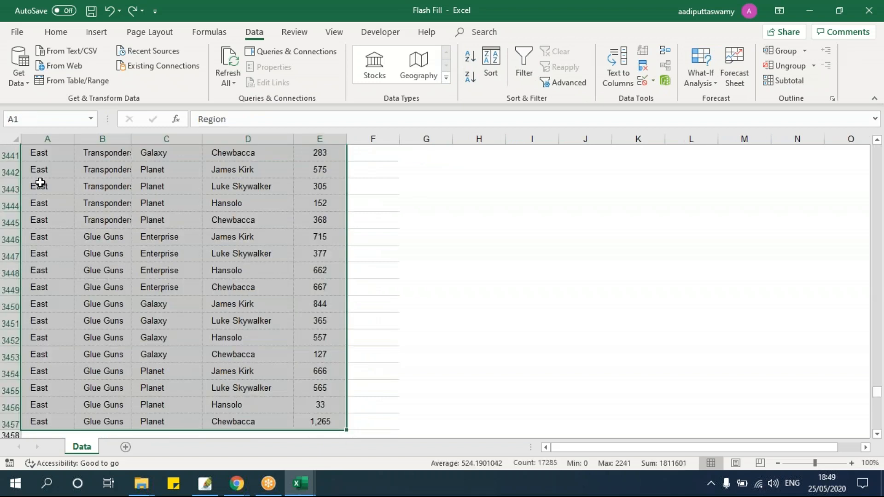
key(alt+d)
key(s)
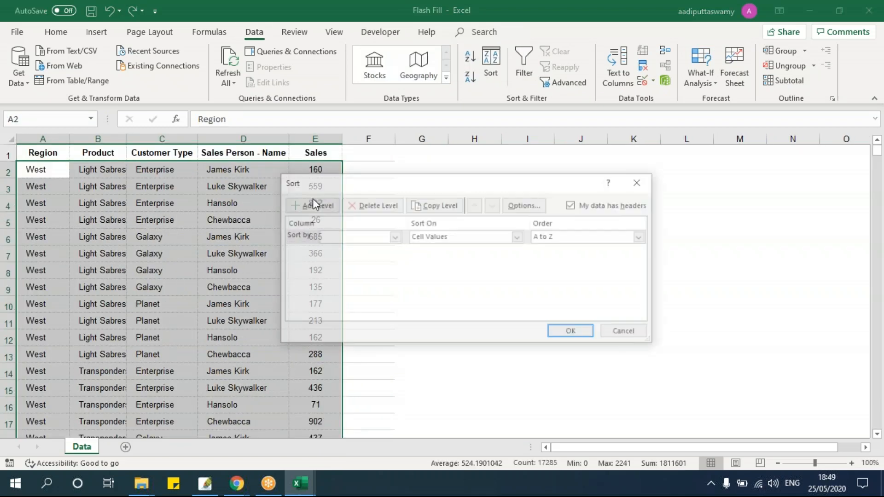
click(376, 237)
click(362, 258)
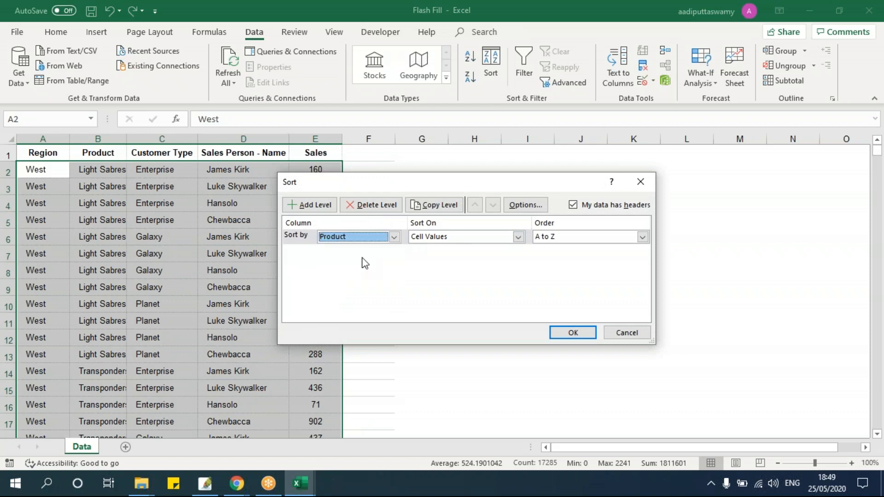
click(573, 333)
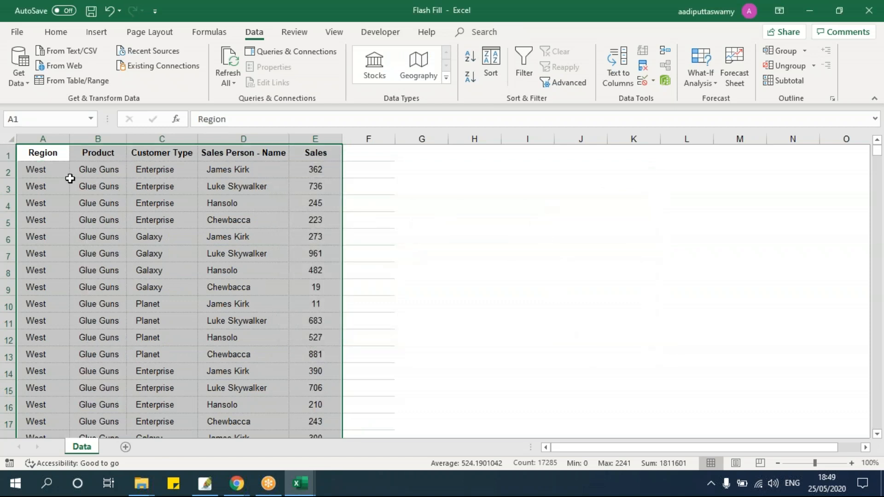
- Add subtotals to the sorted table that sum Sales at each change in Product
click(52, 152)
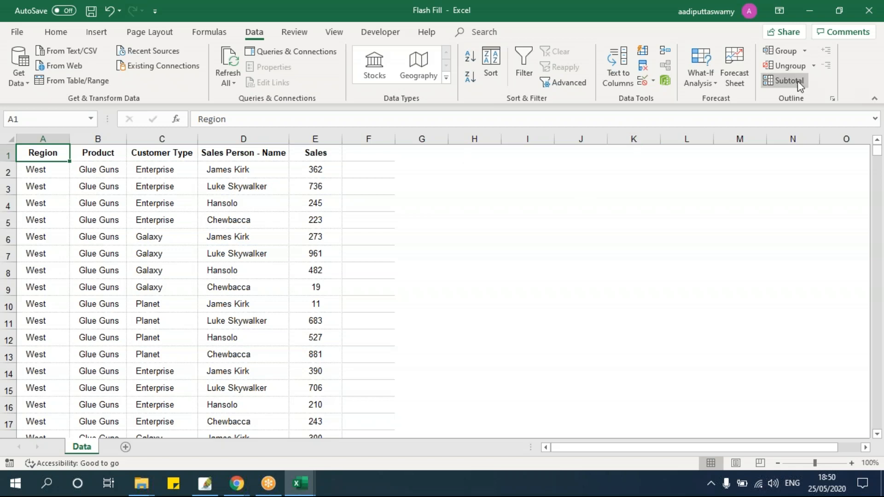
click(784, 81)
click(411, 188)
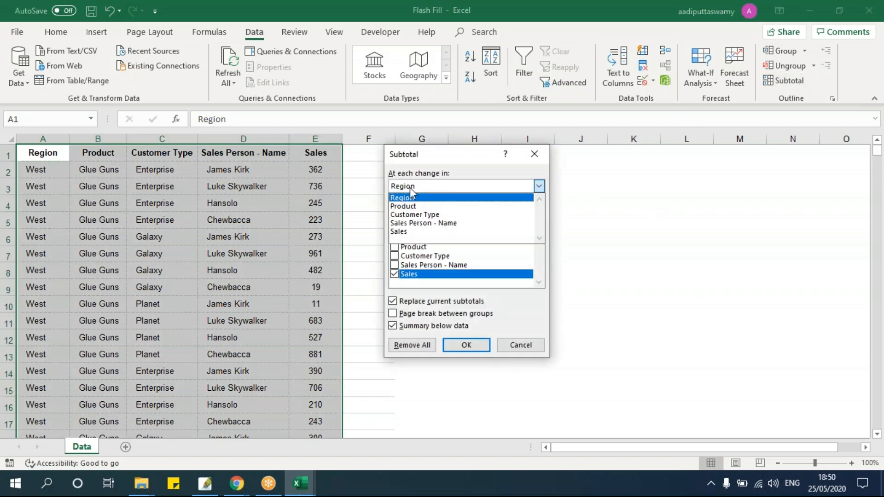
click(412, 202)
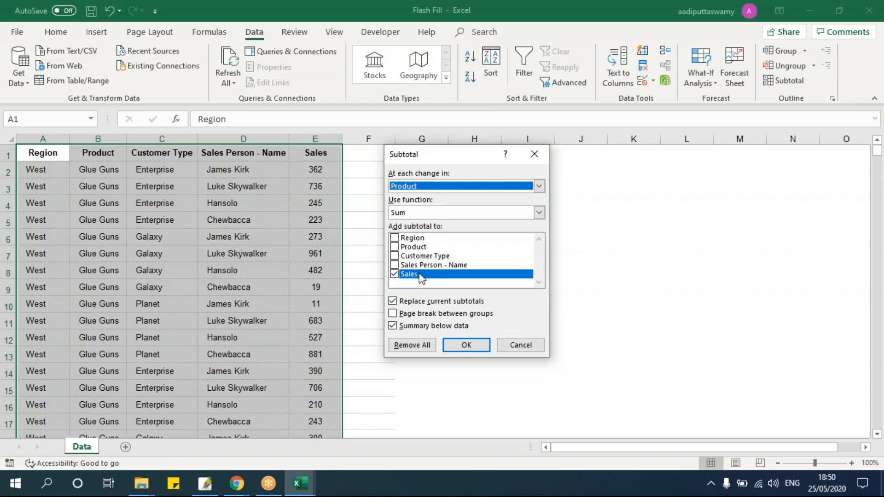
click(466, 346)
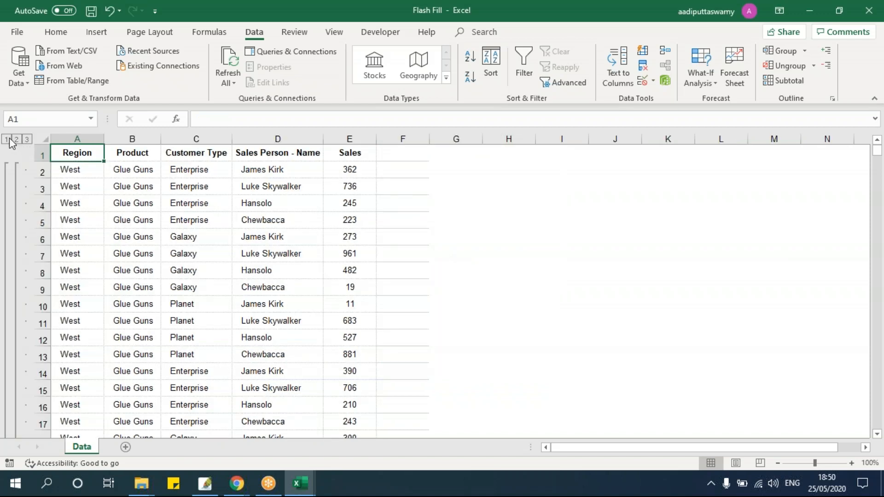
- Collapse the outline to the grand total, expand it to the product level, and examine the total for each product
click(7, 139)
drag(114, 172, 394, 172)
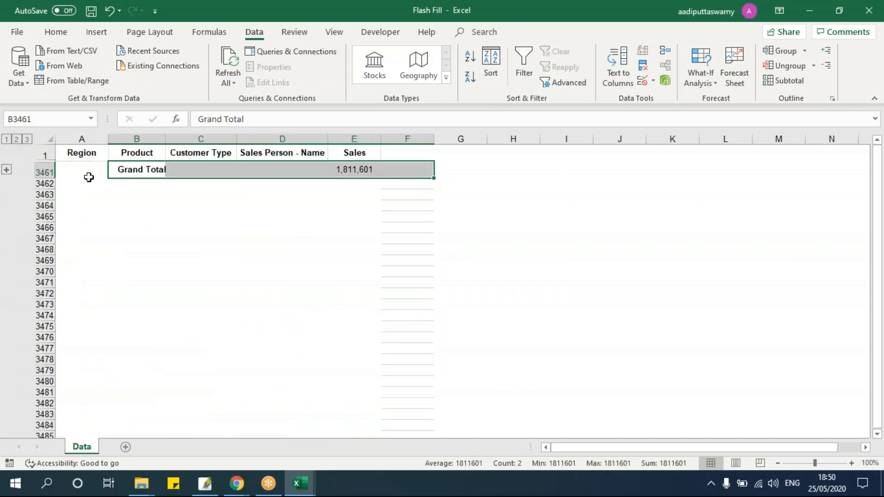
click(16, 139)
drag(136, 170, 138, 202)
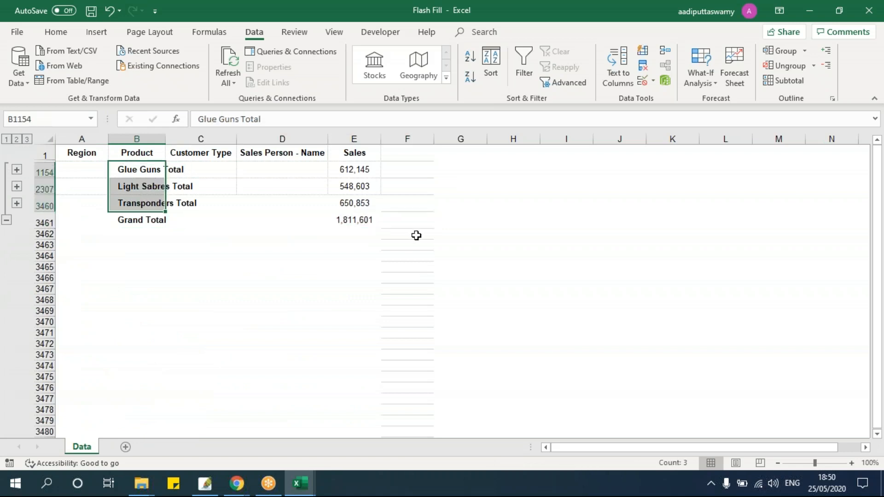
click(189, 171)
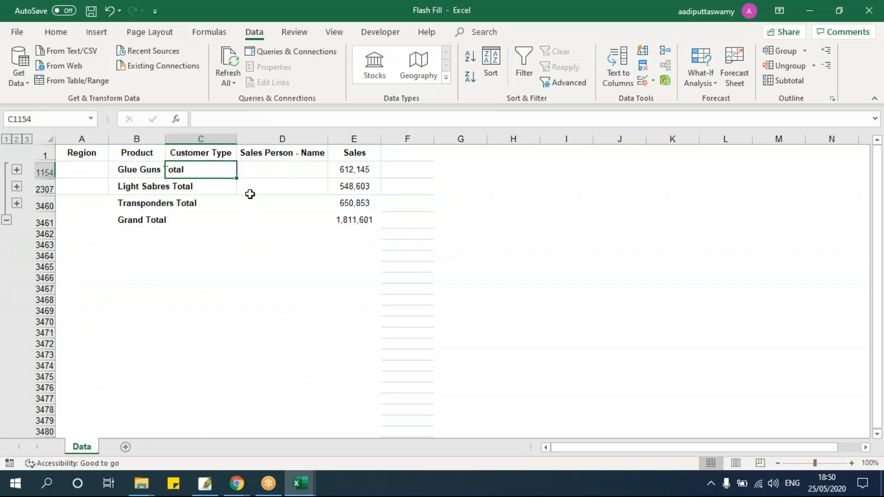
- Expand the Glue Guns group and go up column B to its first record
click(17, 171)
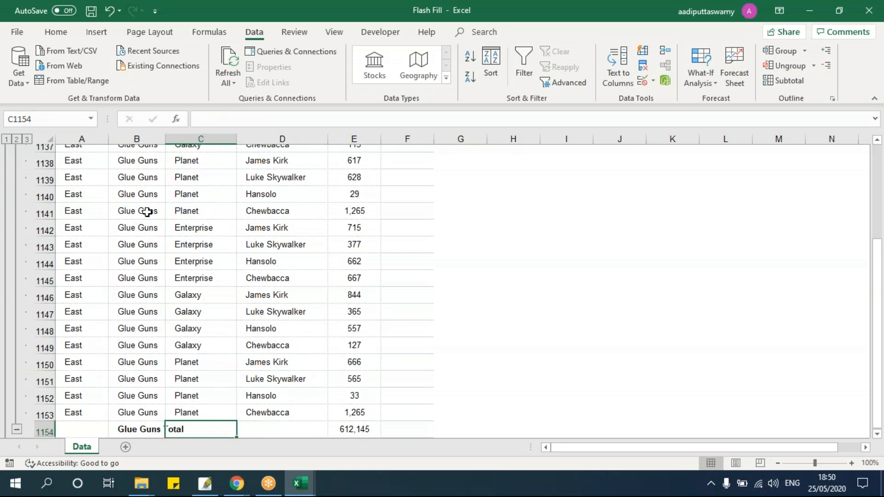
scroll(143, 203, up, 6)
click(152, 202)
key(ctrl+Up)
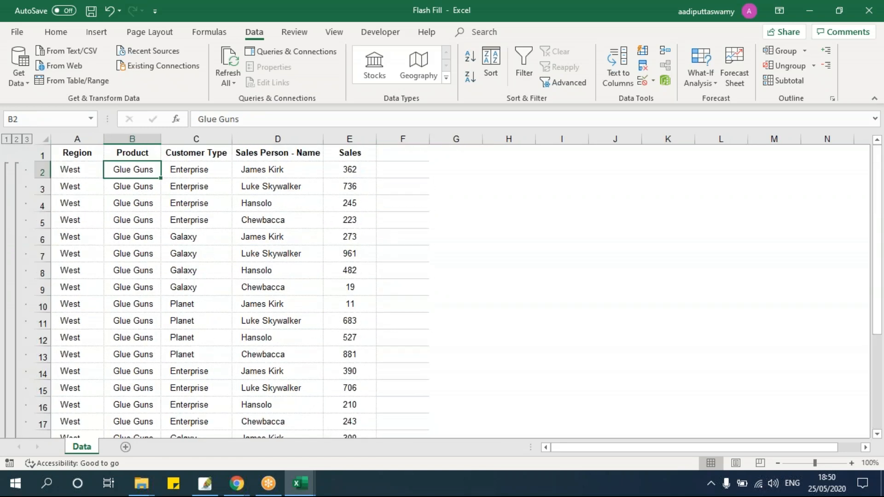
- Examine how the Enterprise, Galaxy and Planet blocks repeat in the Customer Type column of the Glue Guns records
drag(209, 168, 206, 219)
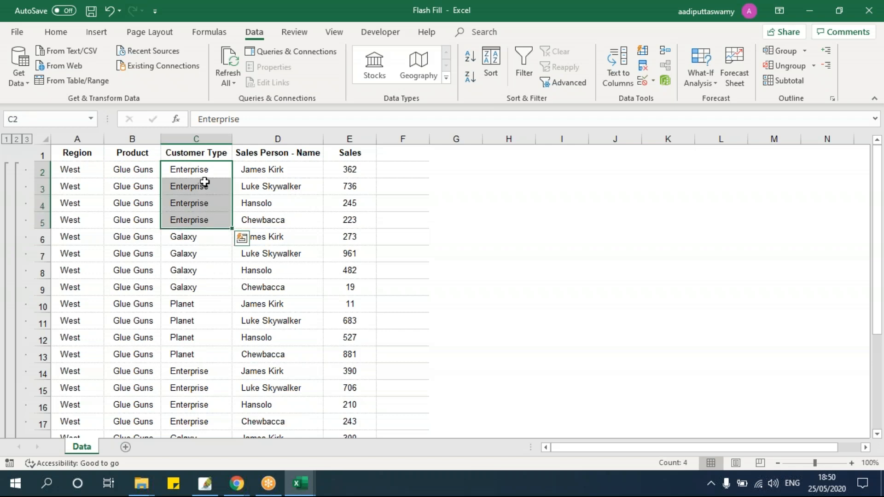
drag(206, 235, 205, 281)
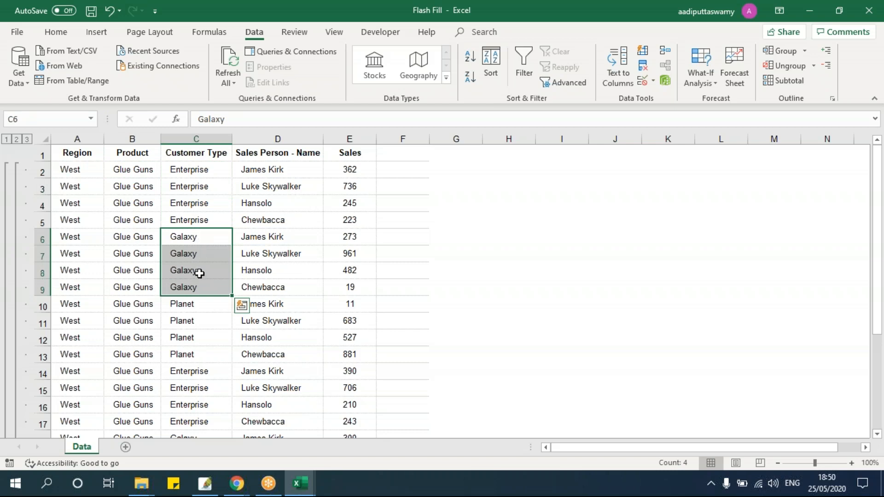
drag(199, 239, 197, 349)
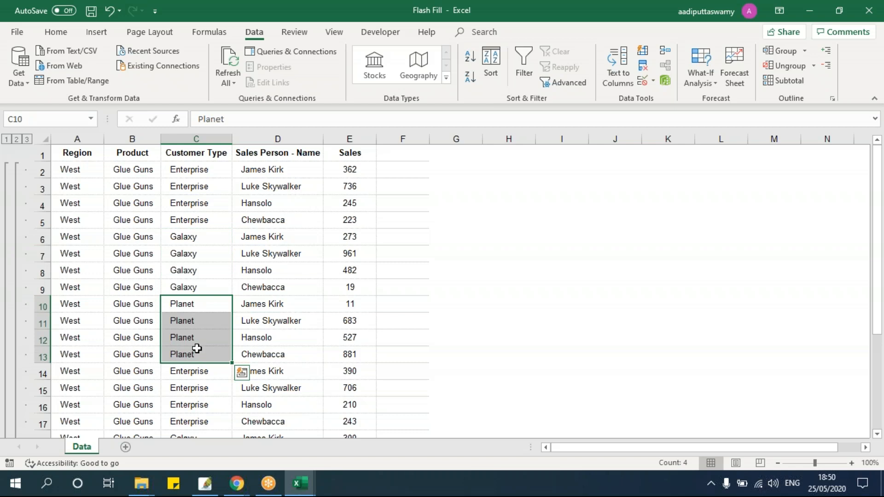
drag(203, 305, 202, 354)
scroll(208, 304, down, 2)
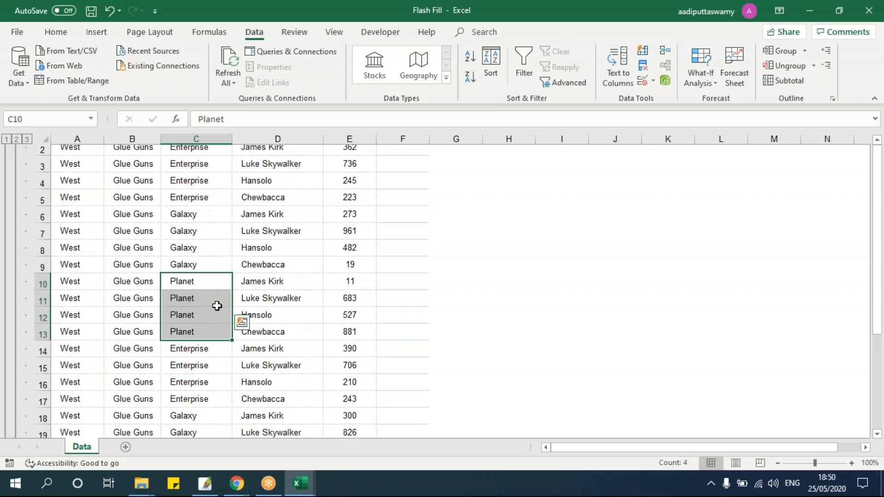
drag(204, 203, 201, 257)
click(196, 274)
click(197, 259)
click(197, 269)
drag(197, 267, 198, 323)
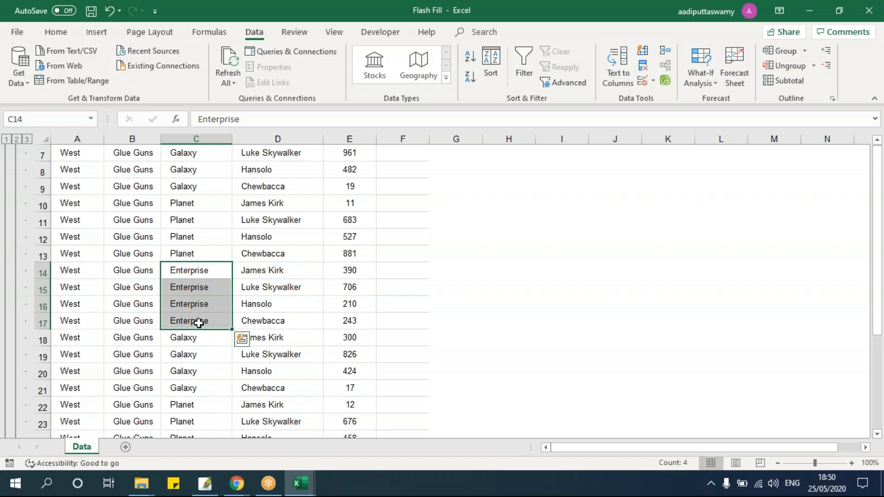
scroll(613, 254, up, 2)
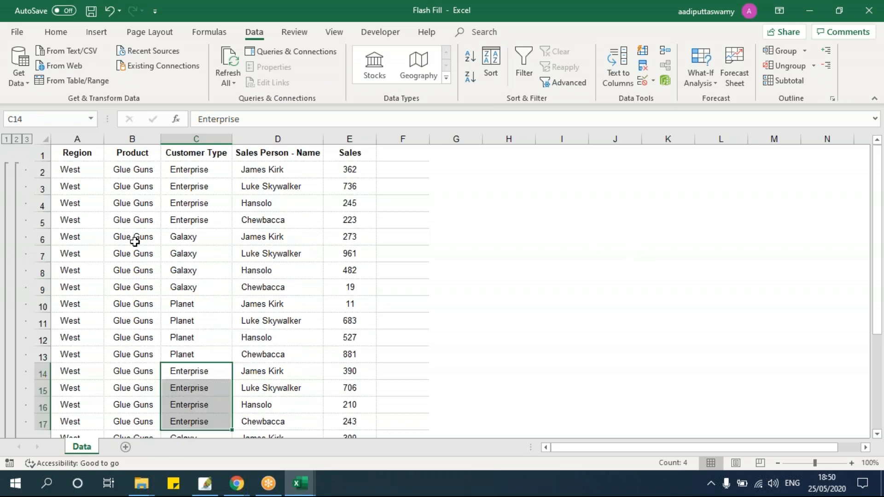
click(332, 291)
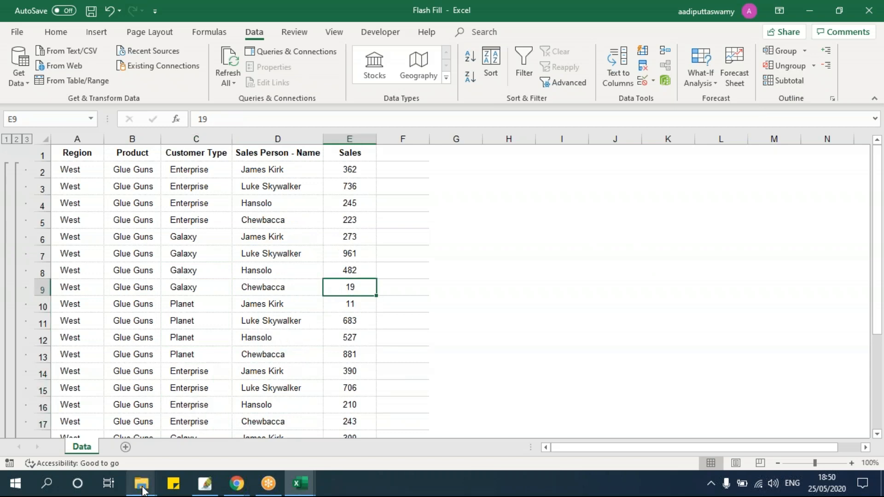
- Switch to File Explorer and open the Text To Columns folder within 12 - Data Tools
mouse_move(142, 489)
click(347, 425)
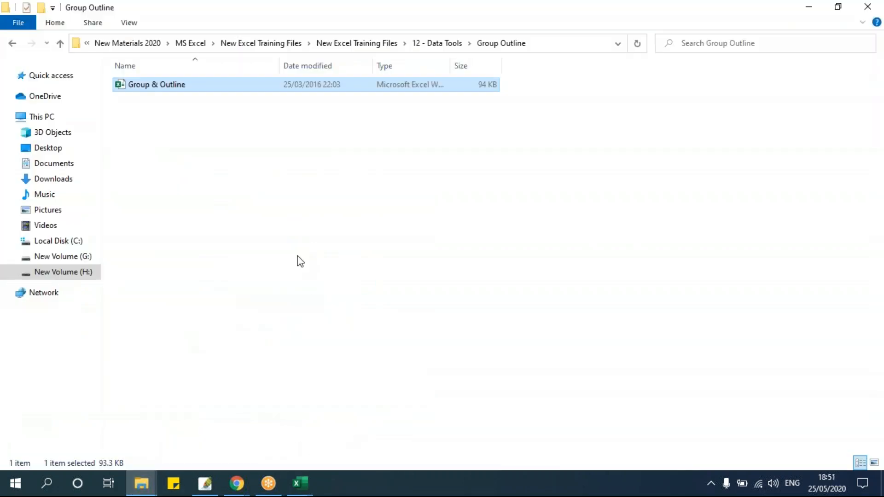
key(BackSpace)
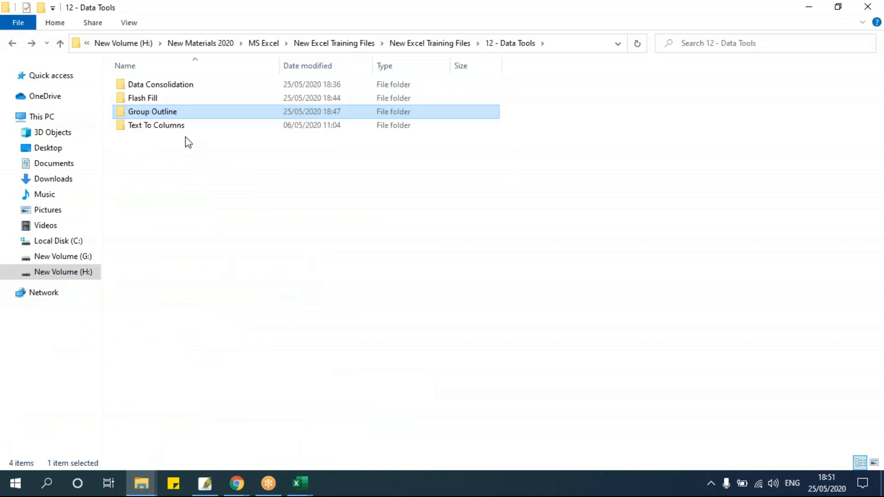
double_click(182, 124)
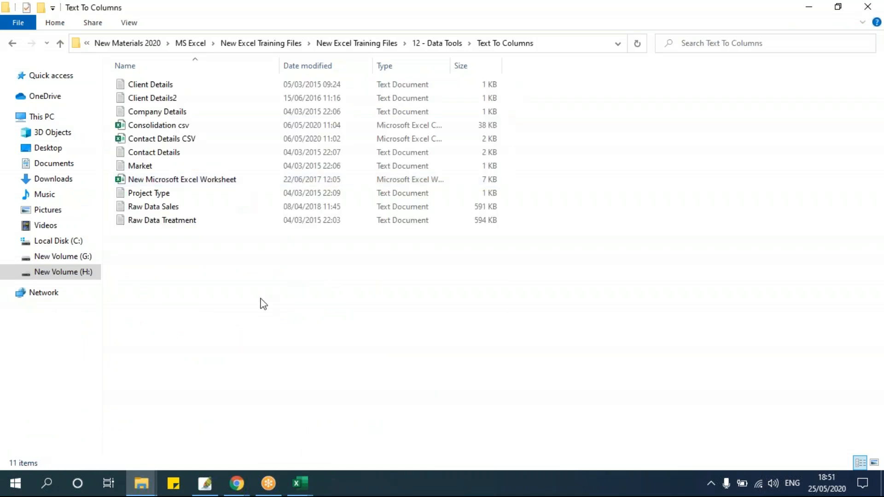
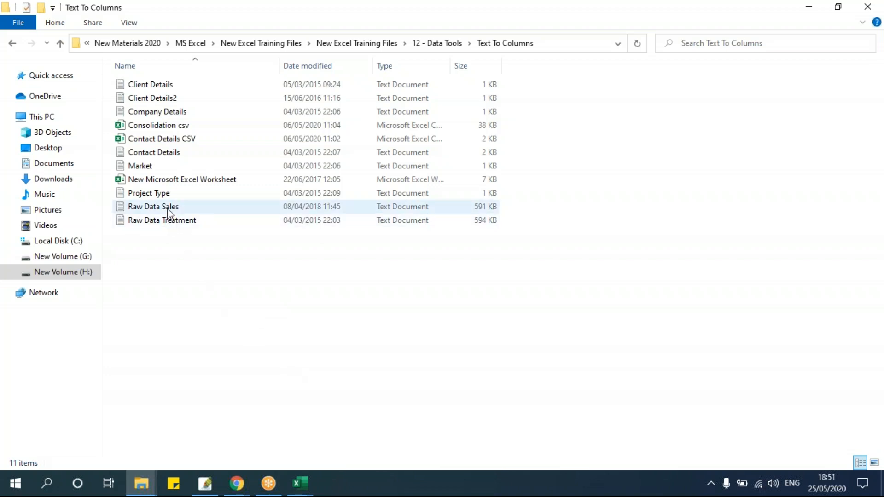
- Open the Raw Data Sales text file in Notepad and maximize its window
click(180, 211)
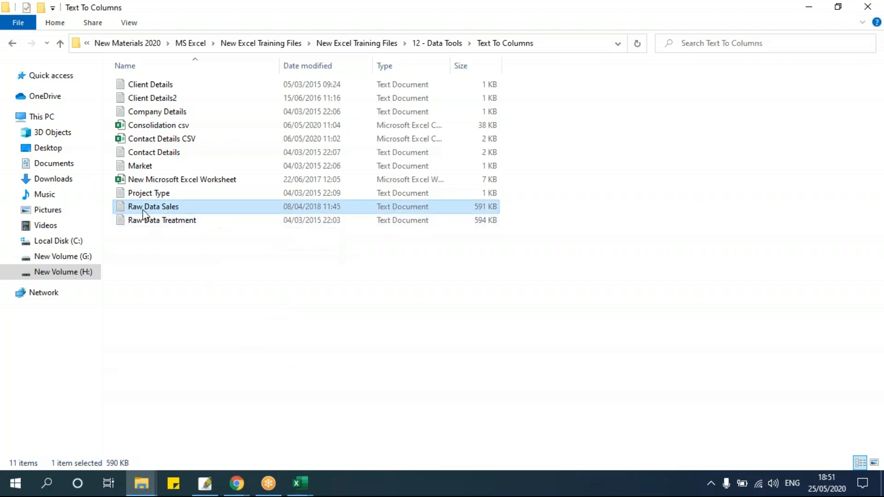
double_click(168, 206)
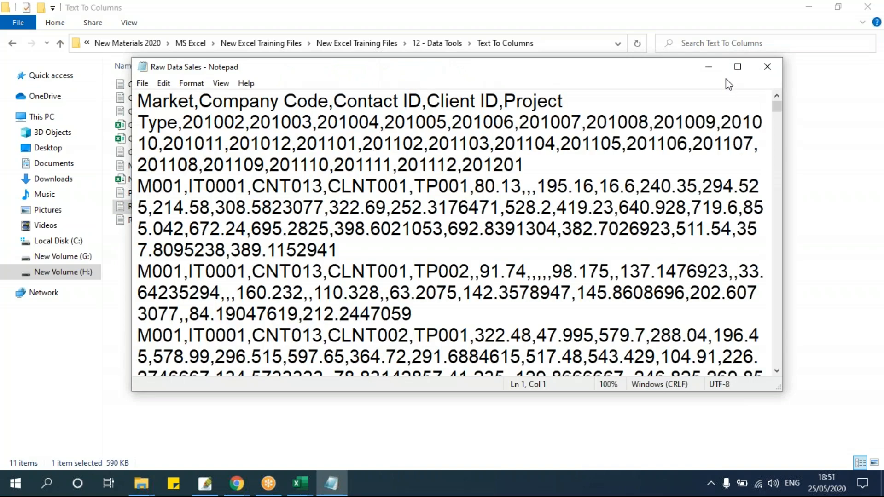
click(736, 68)
- Examine the header line and the records further down the raw sales text, and return to its beginning
click(392, 137)
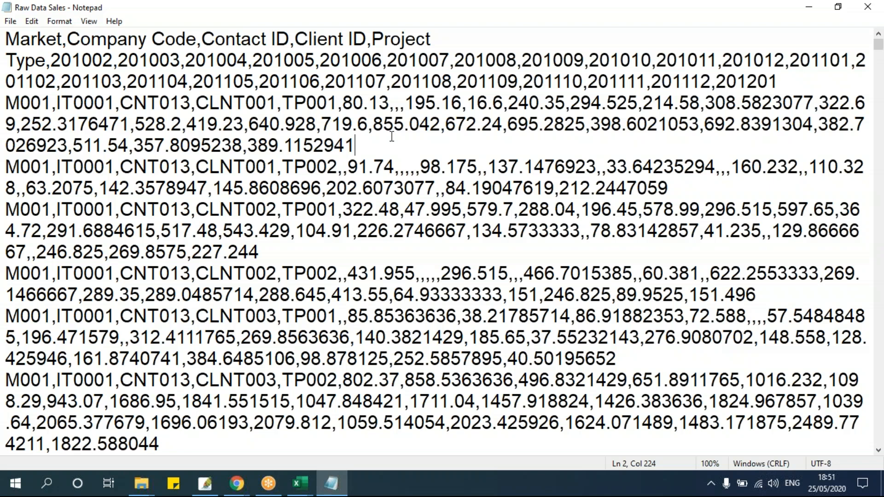
click(332, 124)
drag(6, 38, 575, 63)
click(409, 148)
scroll(439, 257, down, 4)
scroll(439, 256, down, 20)
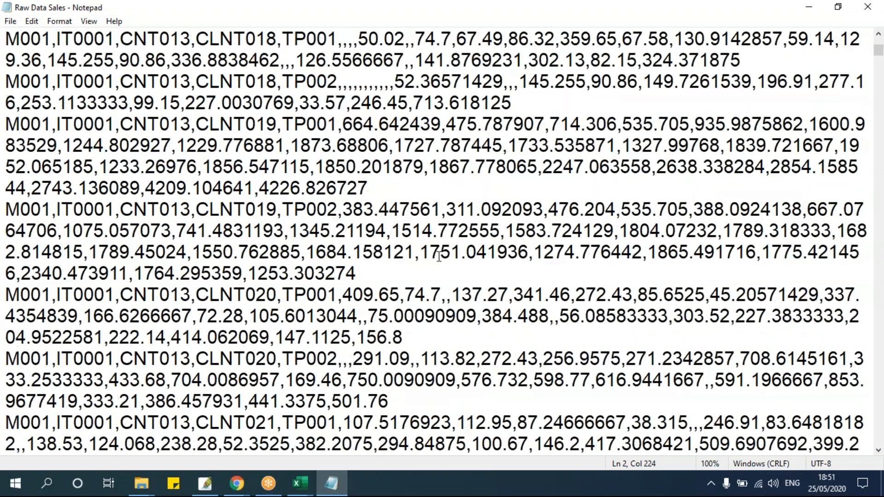
scroll(439, 257, up, 20)
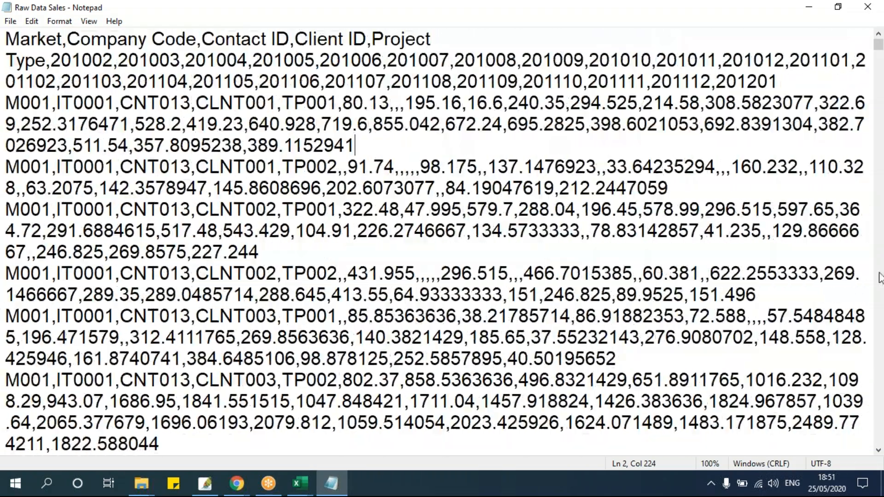
- Examine the header field names and the commas that follow Company Code and Contact ID
click(182, 124)
drag(6, 39, 461, 51)
click(464, 90)
click(332, 176)
drag(6, 39, 202, 41)
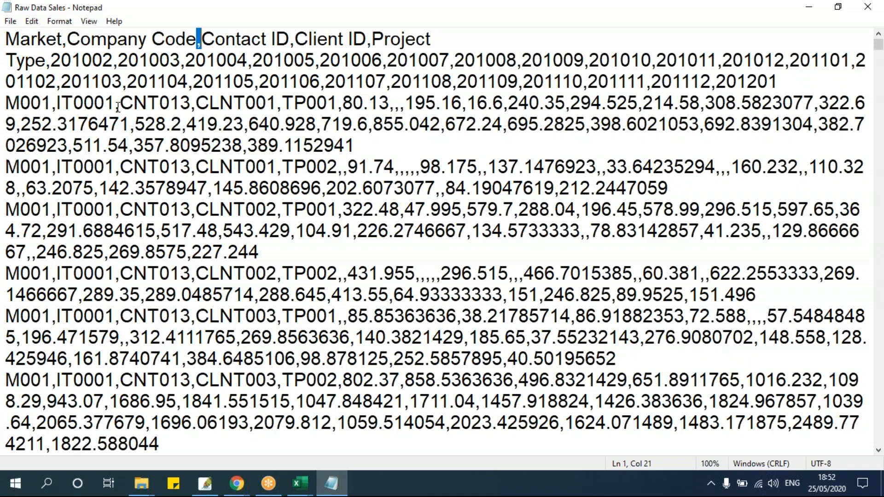
drag(289, 39, 295, 39)
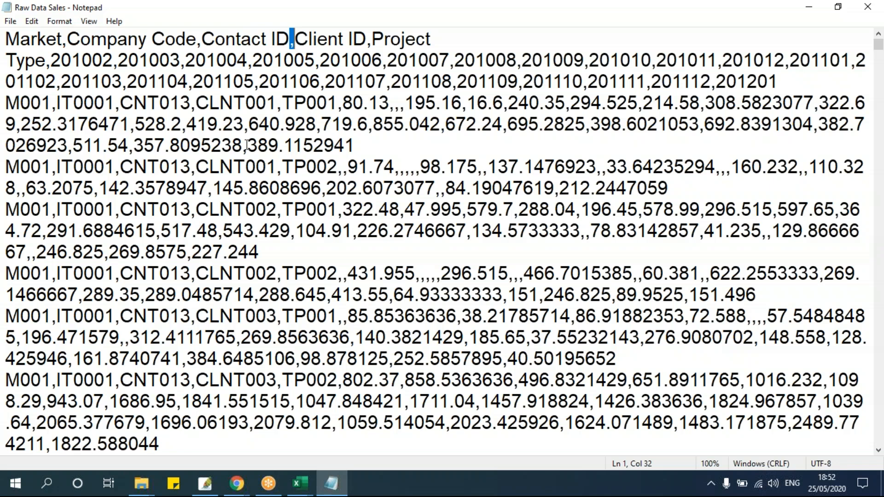
- Examine the commas after Market and Contact ID, and highlight the header with the first records as one block
click(182, 166)
drag(62, 45, 71, 46)
drag(289, 45, 297, 46)
click(293, 140)
click(657, 41)
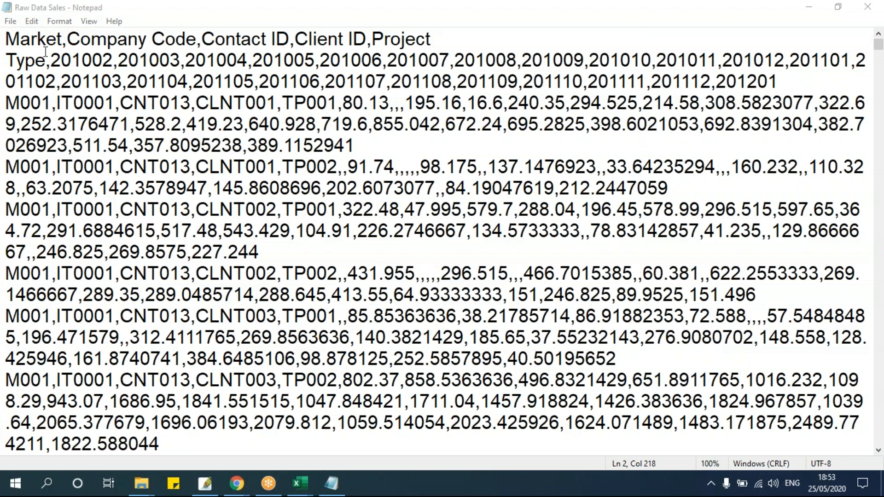
drag(7, 39, 559, 361)
click(409, 211)
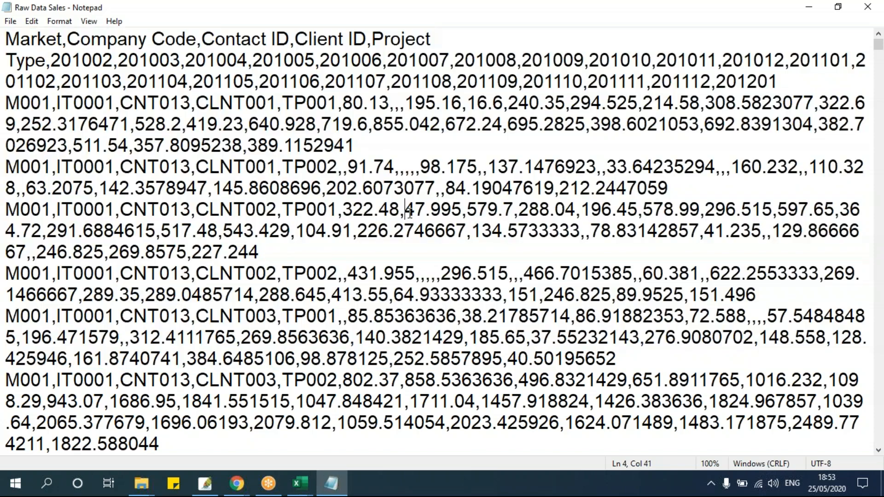
- Close the Notepad file and open the Raw Data Sales text file from the Text To Columns folder in Excel
click(868, 10)
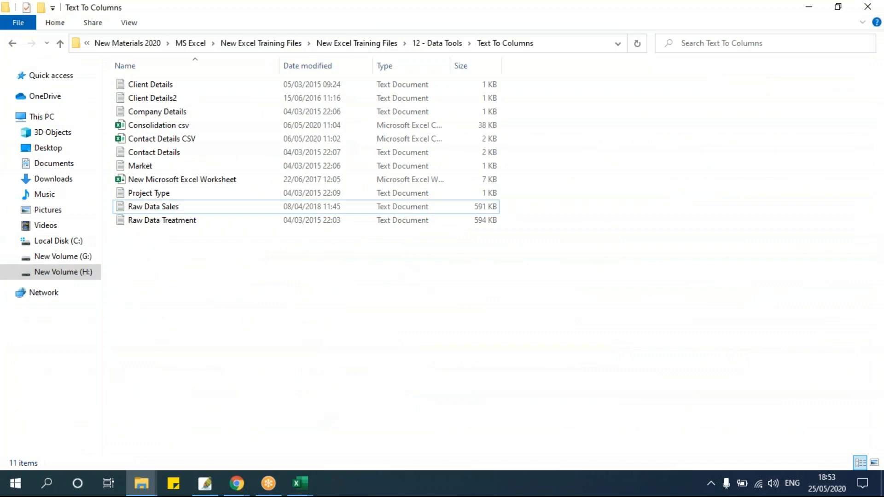
mouse_move(306, 484)
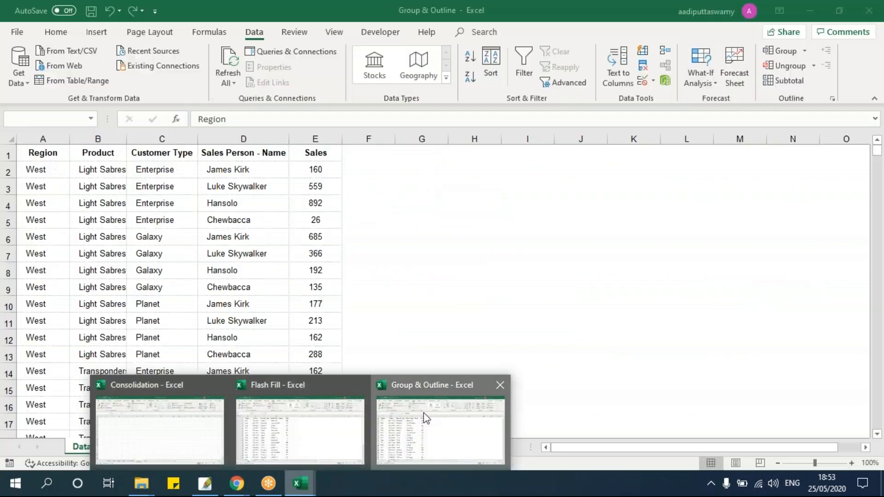
click(426, 418)
click(495, 293)
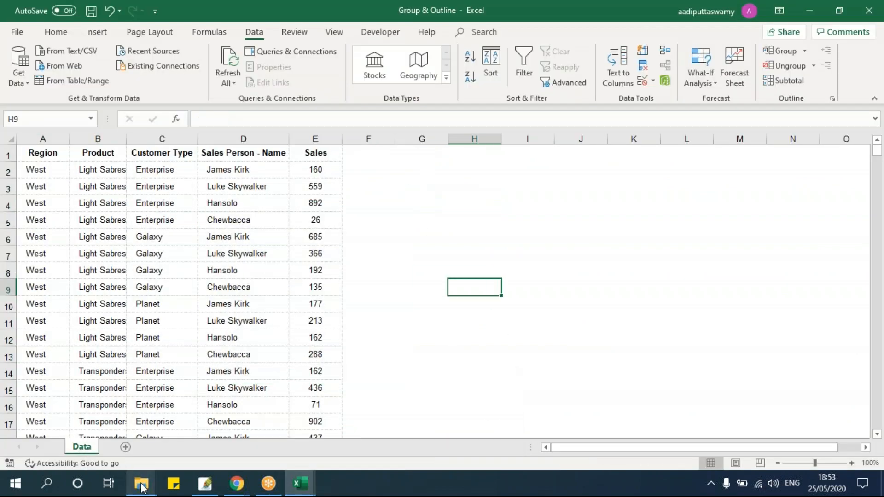
mouse_move(141, 487)
click(330, 414)
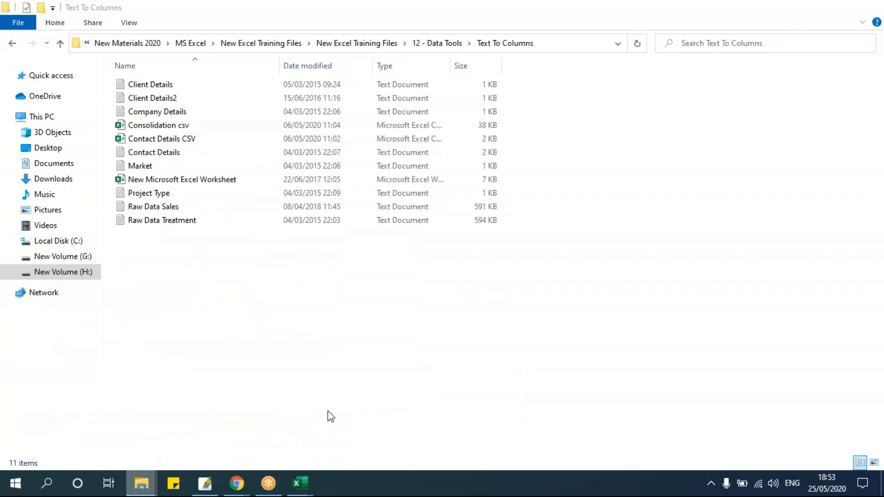
click(156, 210)
drag(206, 213, 272, 341)
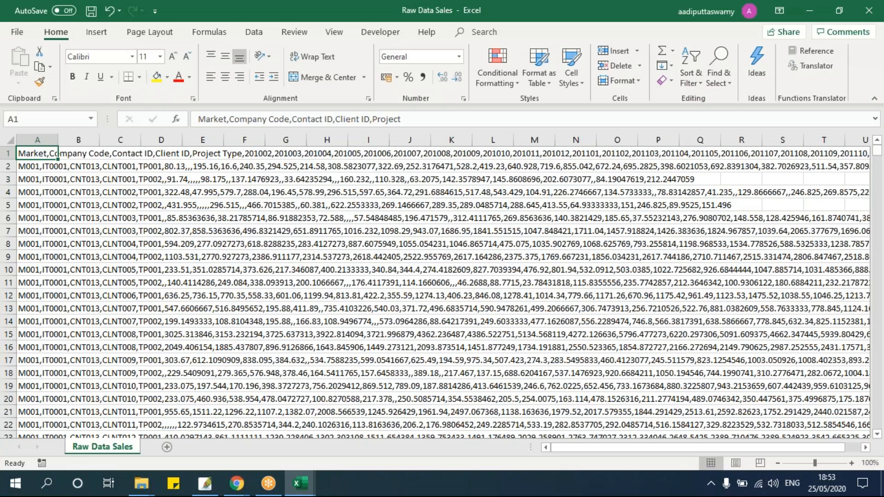
- Examine how the unsplit comma-separated records sit in column A, from the header down through the rows and at the end of the data
click(258, 320)
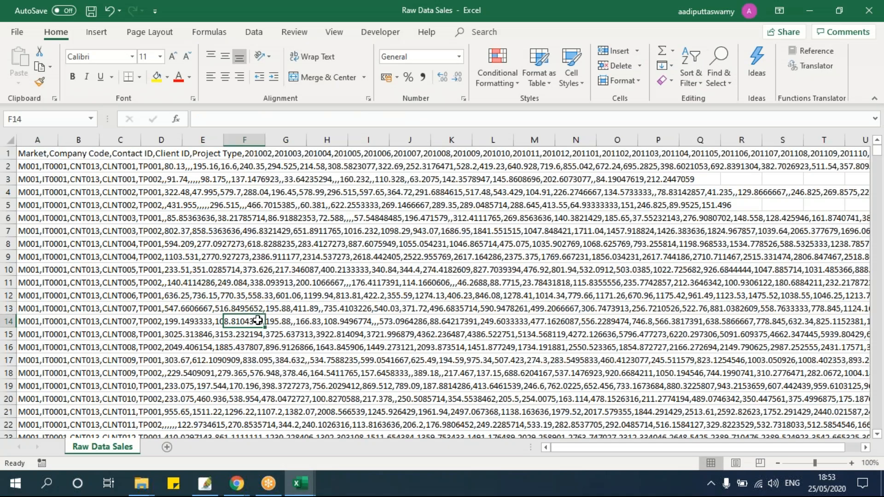
click(49, 170)
key(Up)
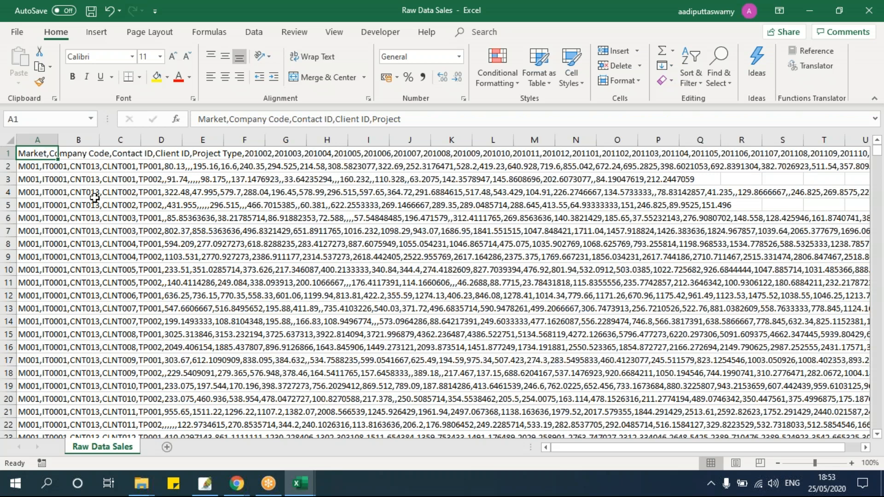
key(ctrl+Down)
key(ctrl+Up)
key(Down)
key(Up)
key(Down)
key(Down)
key(Down)
key(Down)
key(Down)
key(Down)
key(Down)
key(Down)
key(Down)
key(Down)
key(Down)
key(Down)
key(Down)
key(Down)
key(Down)
key(Down)
key(Down)
key(Down)
key(Down)
key(Down)
key(Down)
key(Down)
key(Down)
key(Down)
key(Down)
key(Down)
key(Down)
key(Down)
key(Down)
key(Down)
key(Down)
key(Down)
key(Down)
key(Down)
key(Down)
key(Down)
key(Down)
key(Down)
key(Down)
key(Down)
key(ctrl+Home)
ctrl+scroll(94, 198, up, 8)
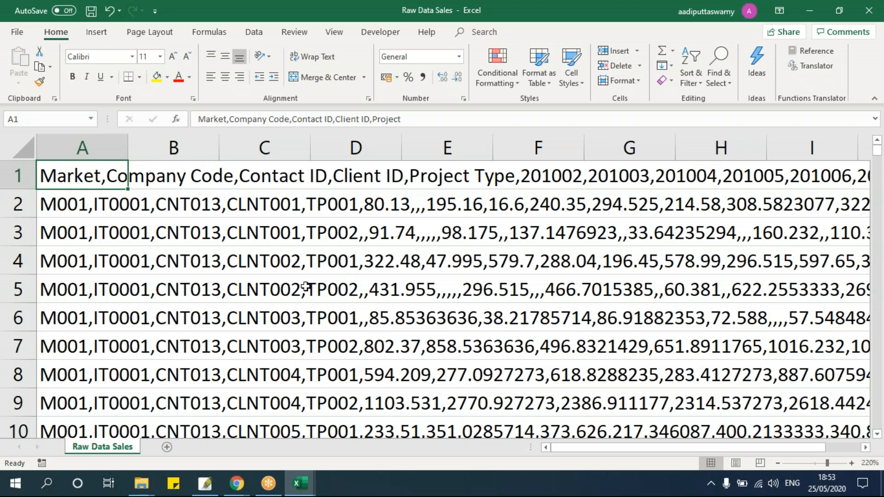
scroll(305, 287, down, 5)
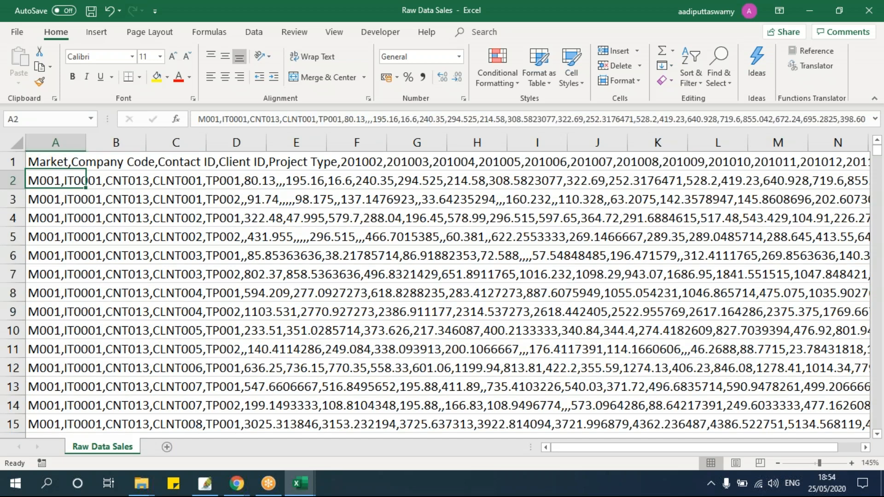
- Select column A from the header in A1 down to the last record and start Text to Columns
key(ctrl+shift+Down)
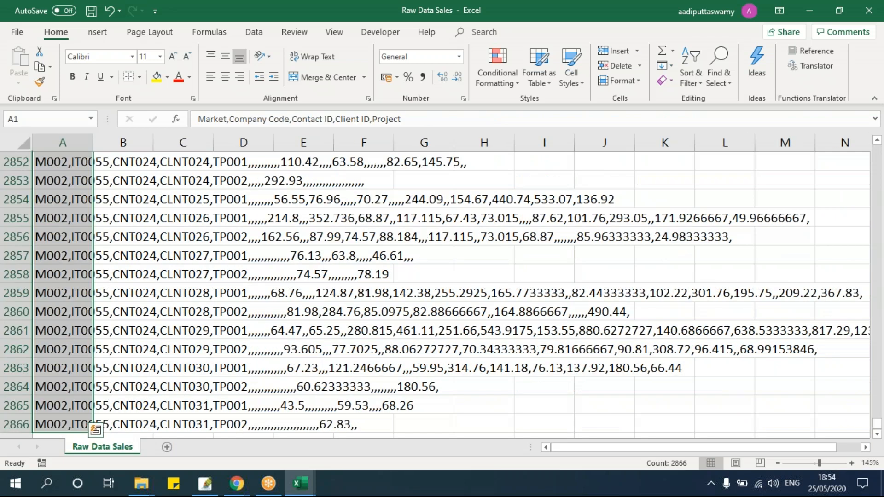
key(ctrl+Home)
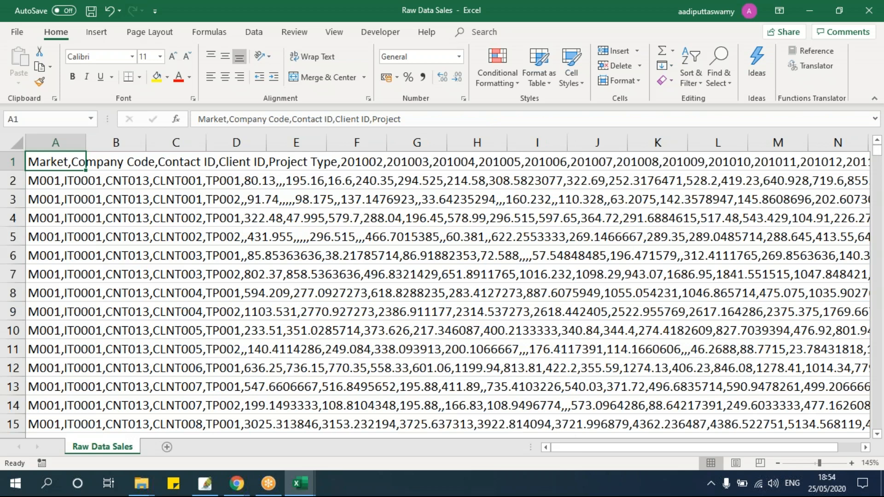
key(ctrl+shift+Down)
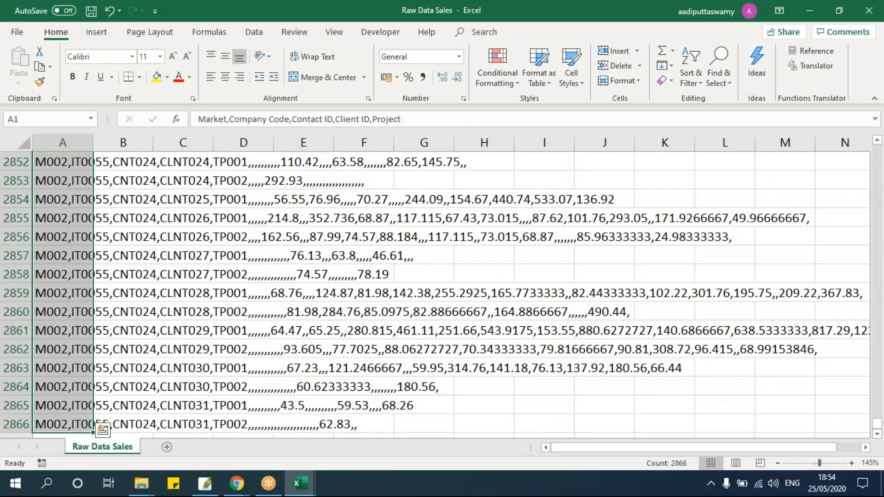
click(252, 37)
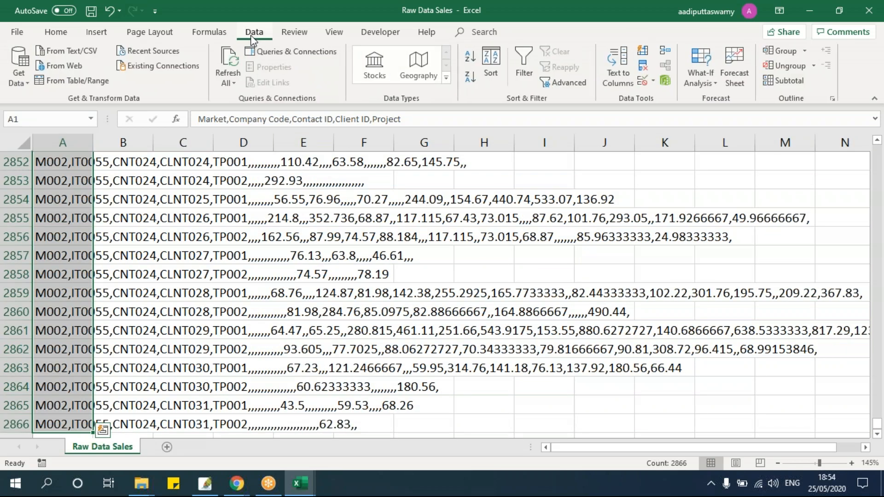
click(620, 77)
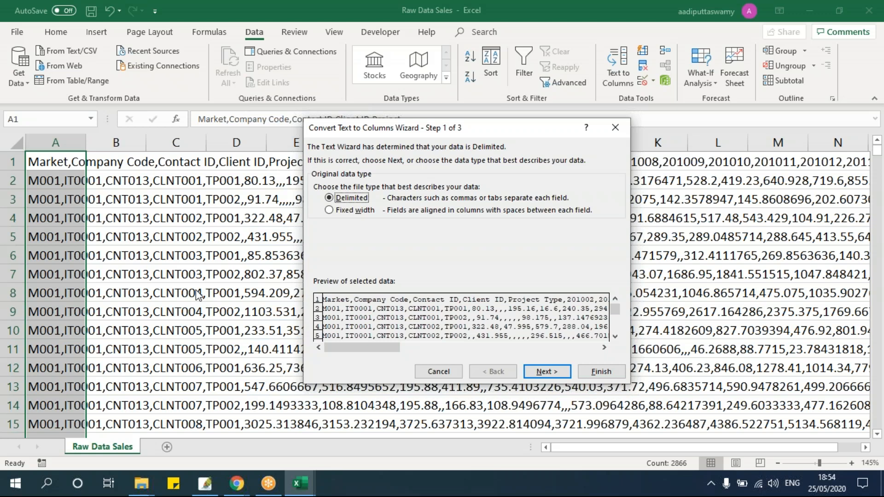
- Keep the Delimited data type and set Comma as the only delimiter, with Tab switched off
click(559, 371)
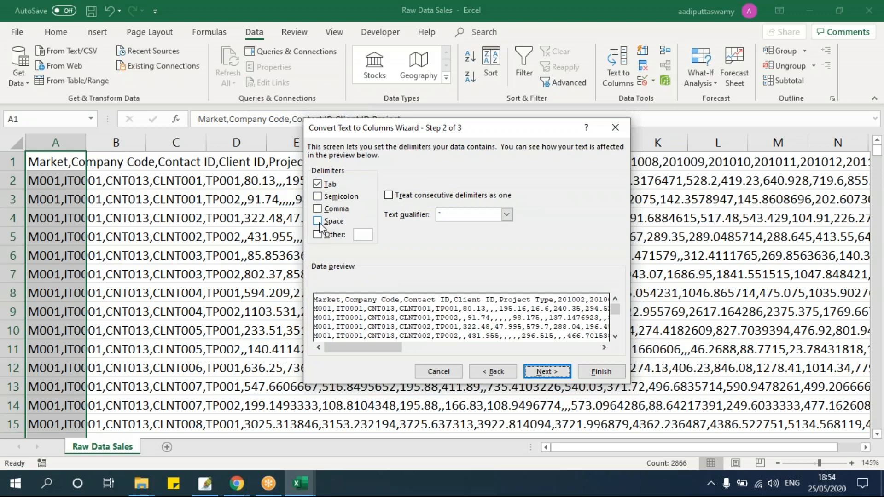
click(317, 184)
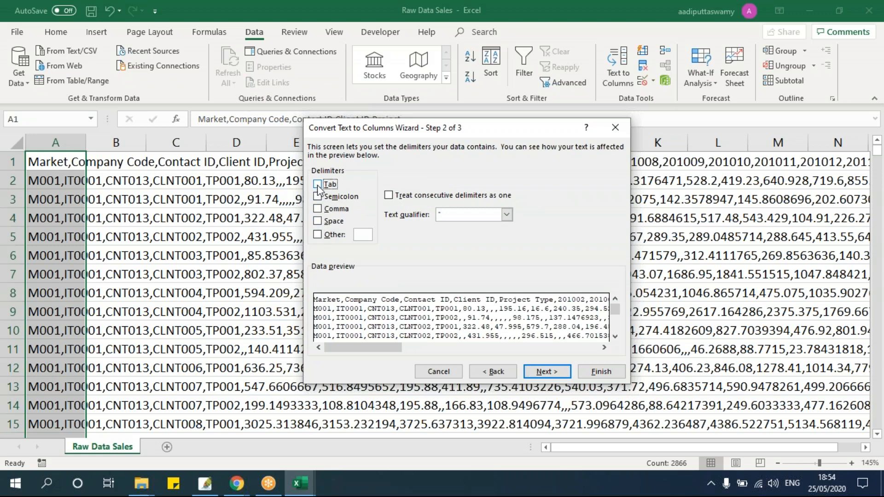
click(335, 211)
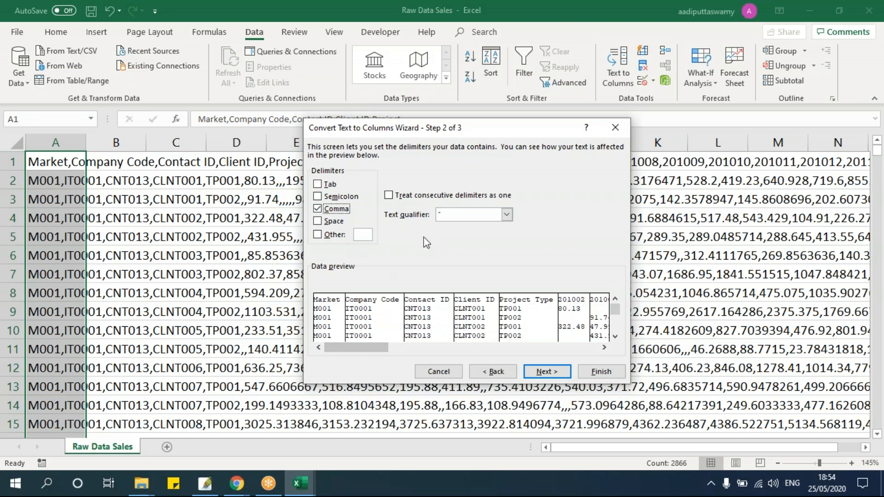
click(548, 373)
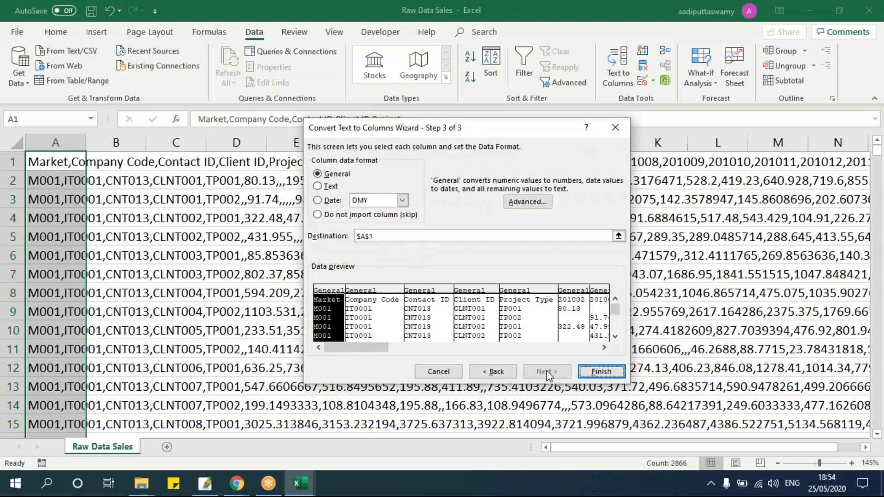
- Check the columns in the data preview, keep the General format and destination $A$1, and complete the conversion
click(385, 297)
click(432, 302)
click(491, 305)
click(530, 306)
click(575, 305)
click(599, 307)
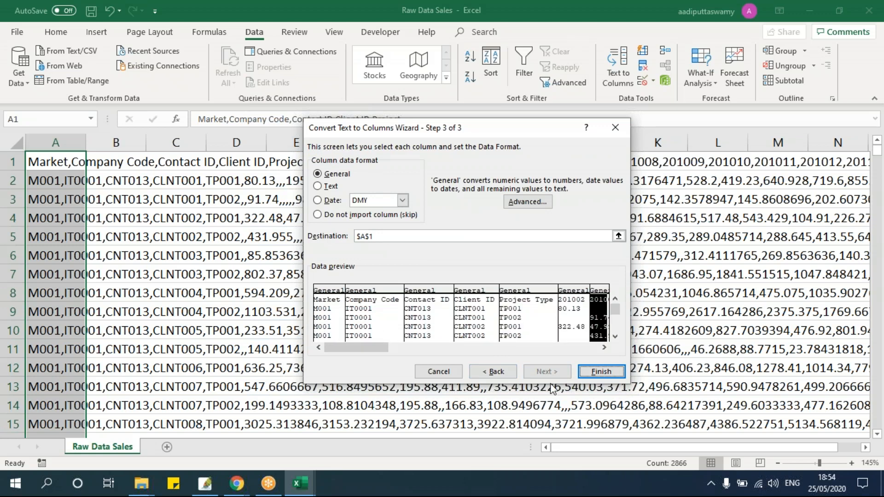
click(493, 371)
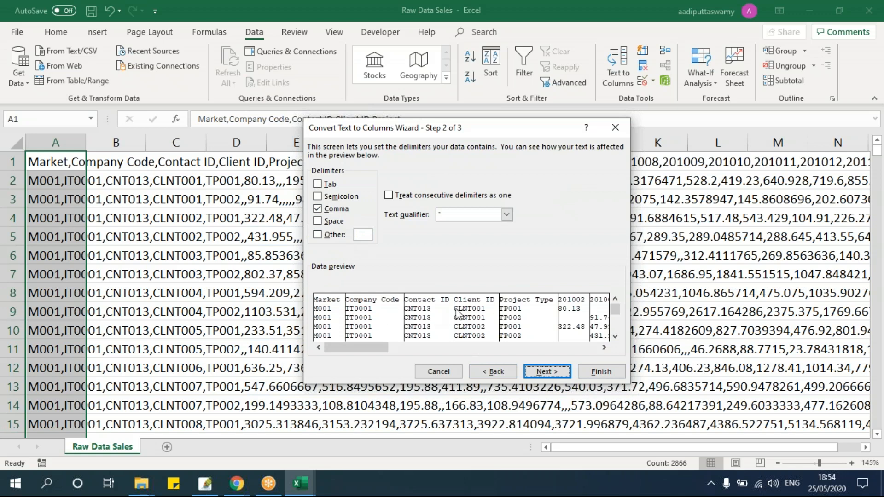
click(546, 373)
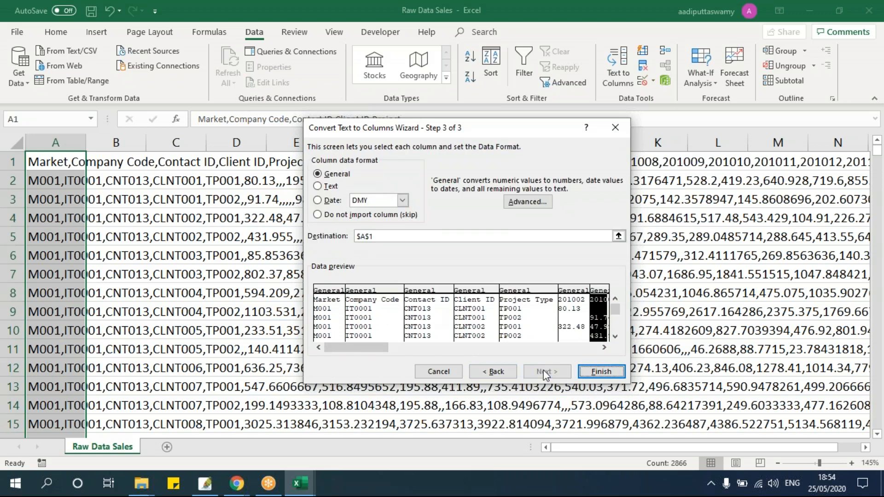
click(600, 370)
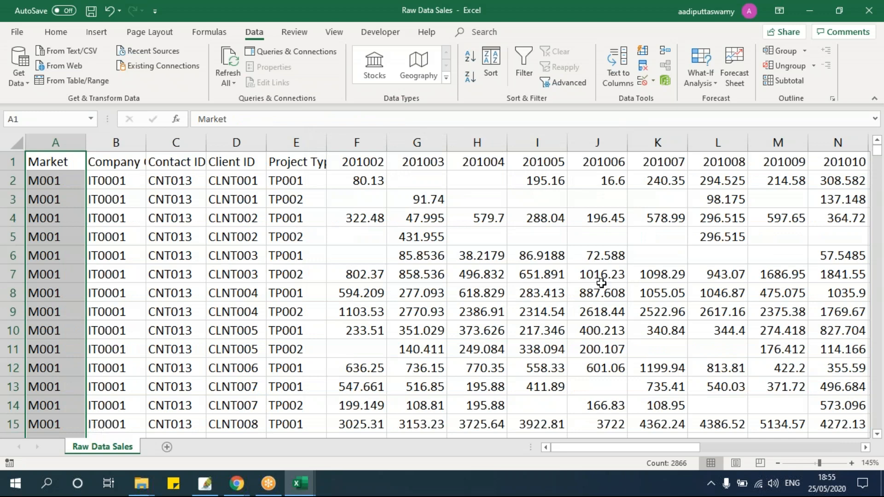
- Examine the split sales table, including the empty cells H5:K5, the rows further down and the block starting at the header
scroll(376, 295, down, 5)
scroll(380, 294, up, 5)
drag(483, 242, 661, 241)
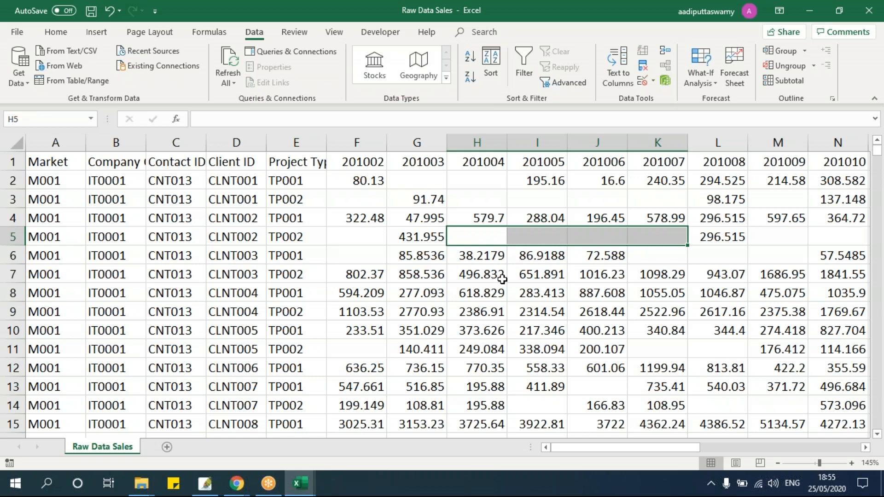
scroll(470, 318, down, 15)
scroll(460, 333, up, 15)
click(236, 199)
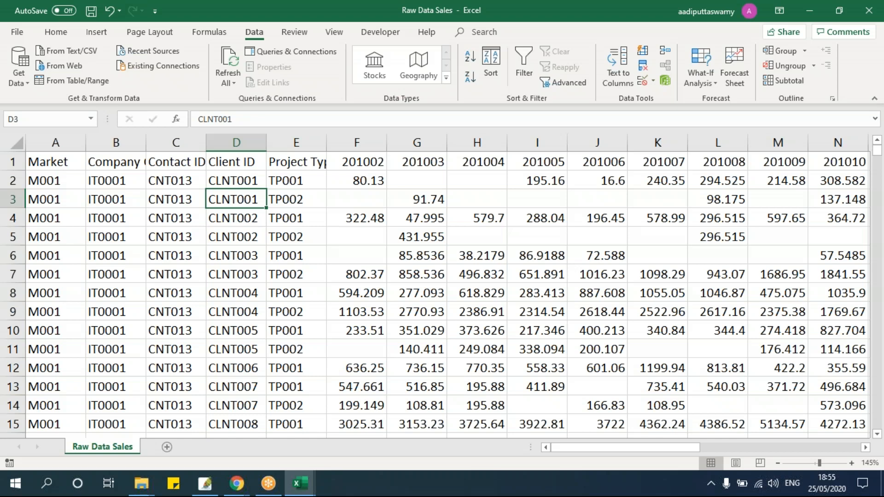
drag(61, 163, 547, 345)
click(488, 295)
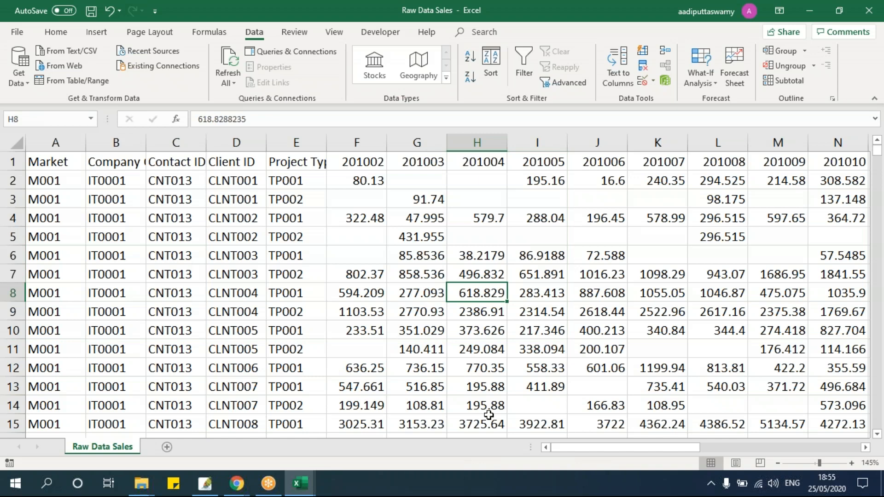
click(106, 299)
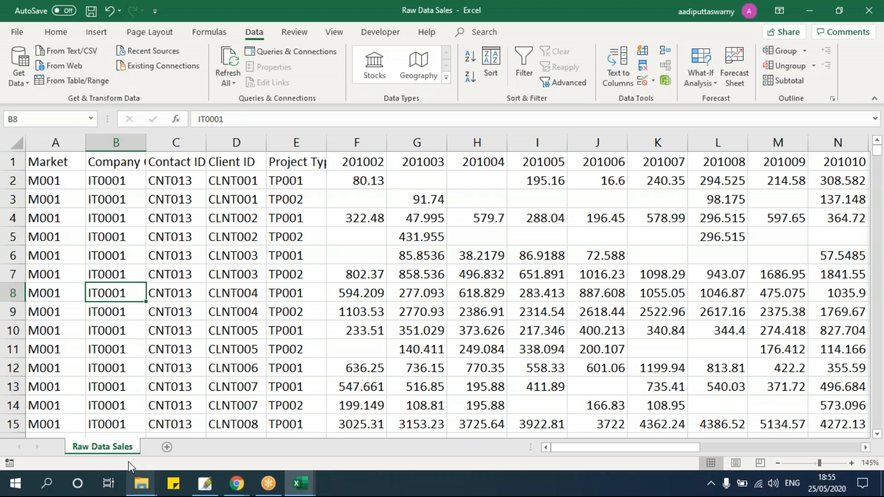
- Duplicate the Raw Data Sales sheet within the workbook and return to the original sheet
drag(176, 431, 177, 437)
click(120, 445)
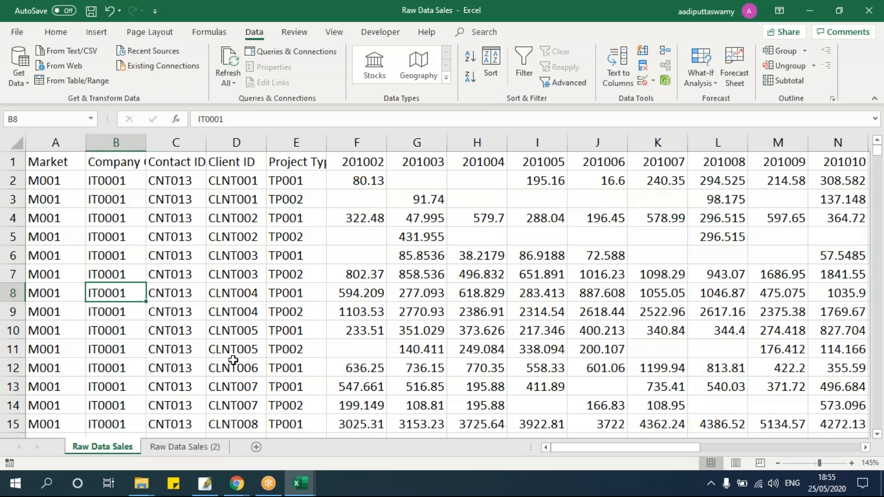
click(156, 447)
click(129, 446)
- Start saving the workbook as a new file in the same folder and name it Sample Data
click(18, 34)
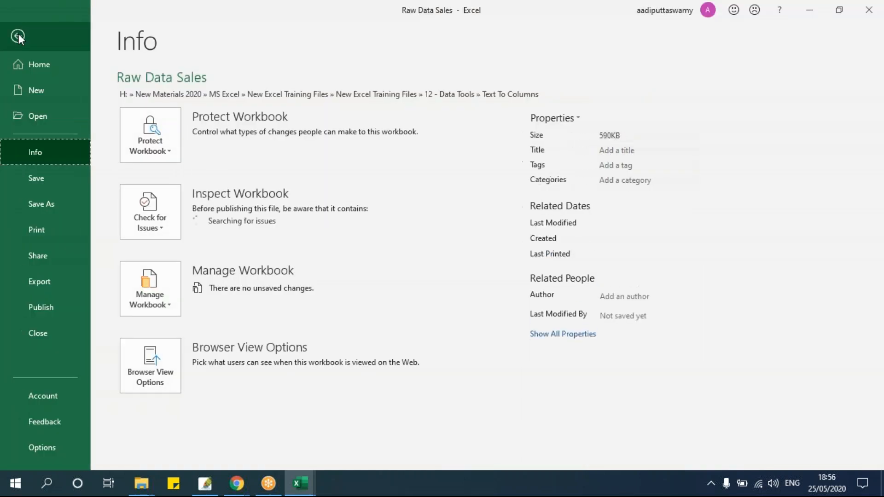
click(43, 205)
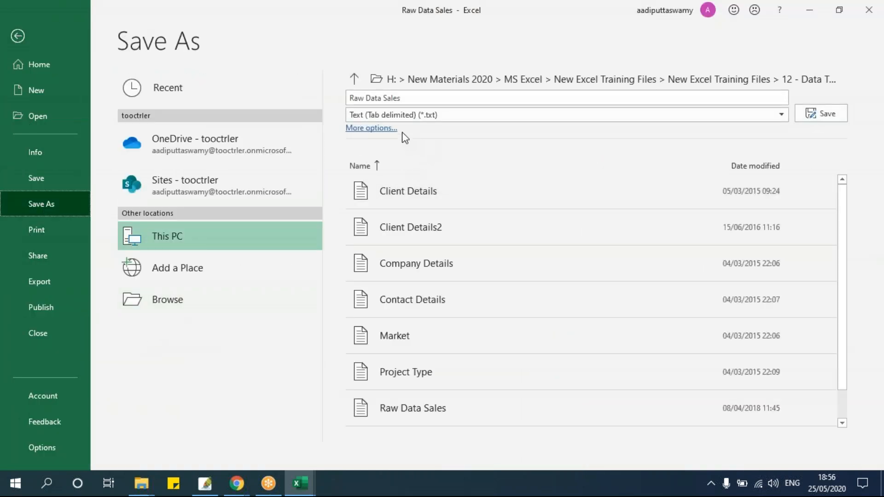
click(411, 95)
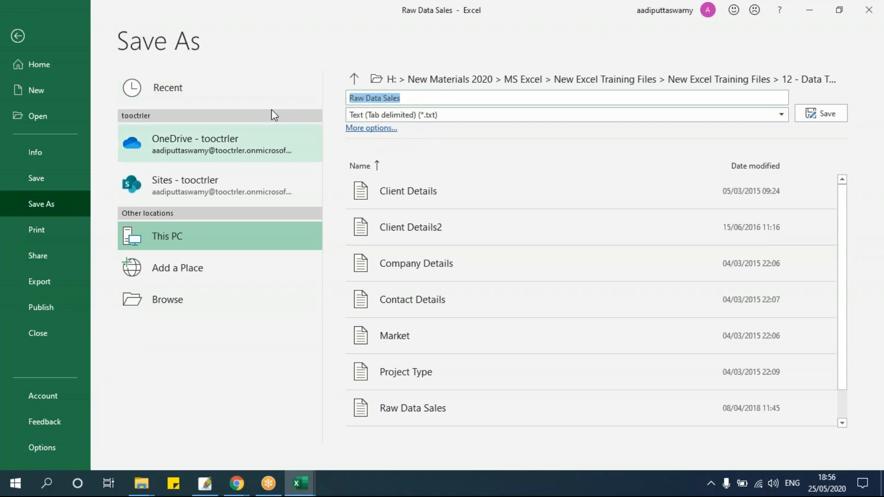
text(Damo)
key(BackSpace)
key(BackSpace)
key(BackSpace)
key(BackSpace)
key(BackSpace)
text(Sample Data)
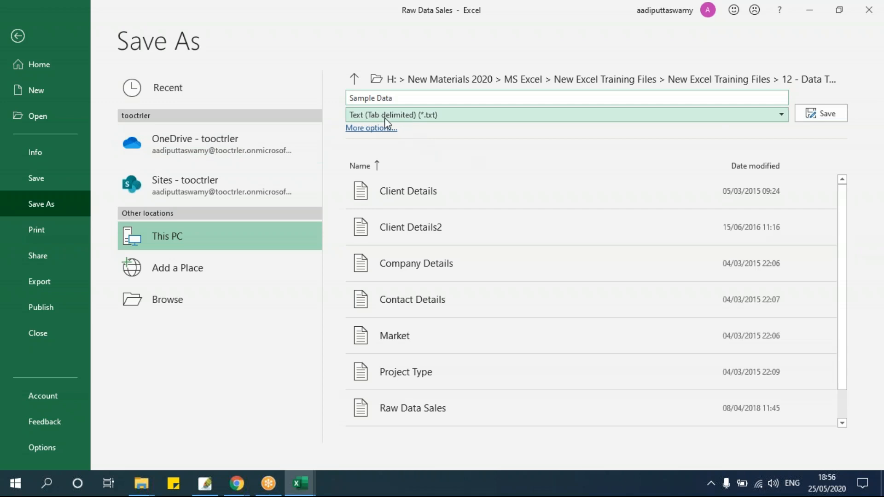
- Choose CSV (Comma delimited) (*.csv) as the file type and save the active sheet in that format
click(476, 118)
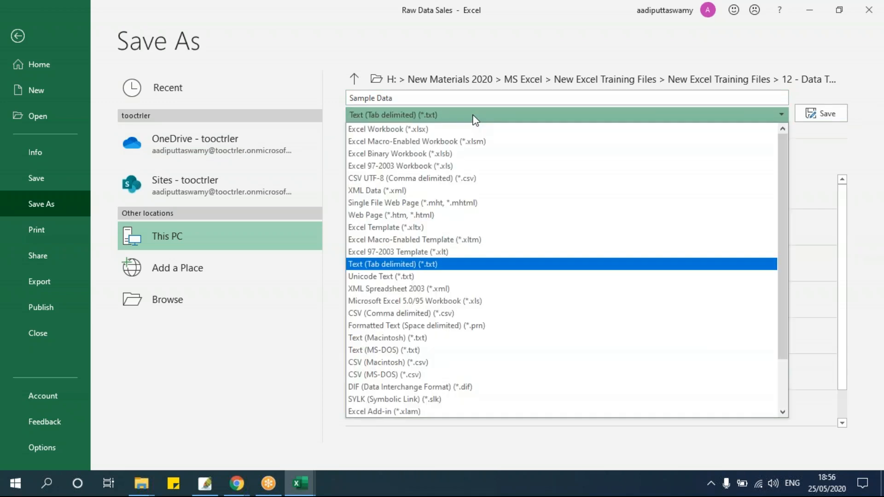
click(441, 314)
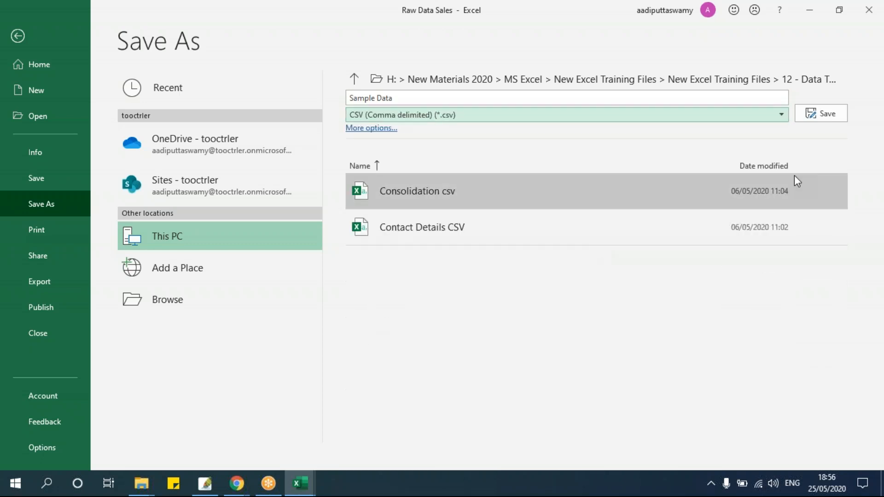
click(819, 118)
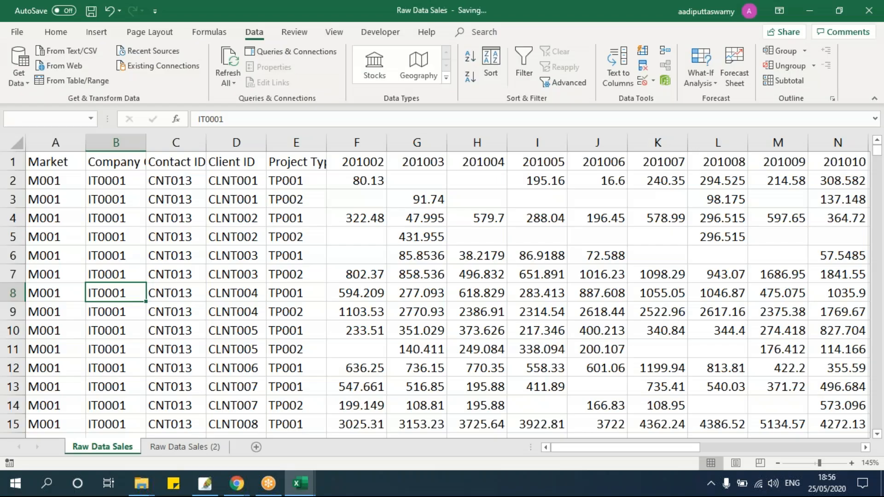
click(439, 286)
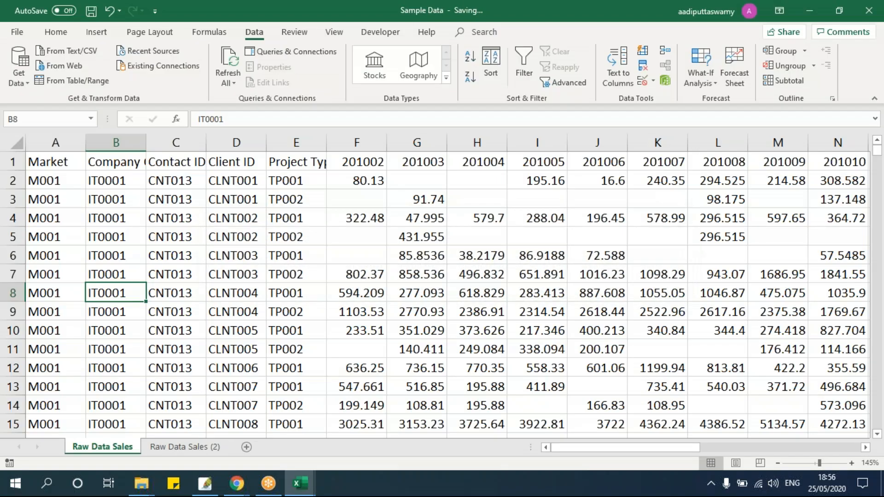
- Switch to File Explorer, find the new Sample Data CSV file in the Text To Columns folder and open it
click(438, 286)
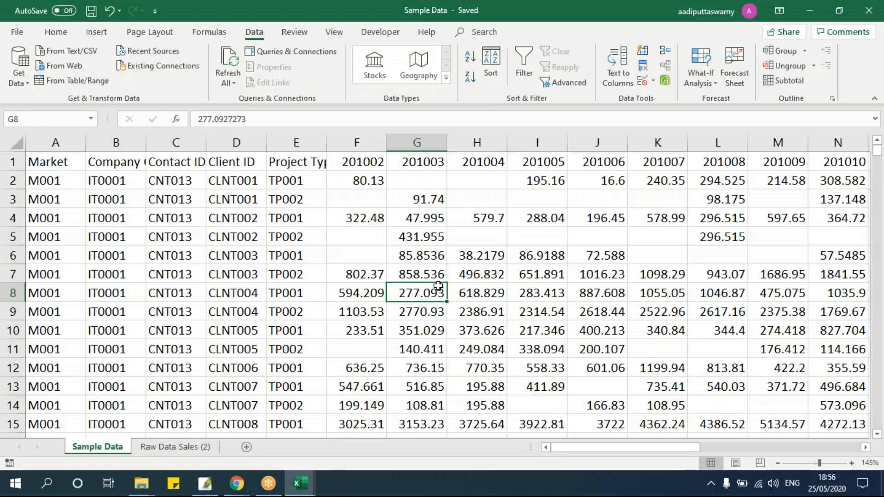
click(141, 486)
click(336, 431)
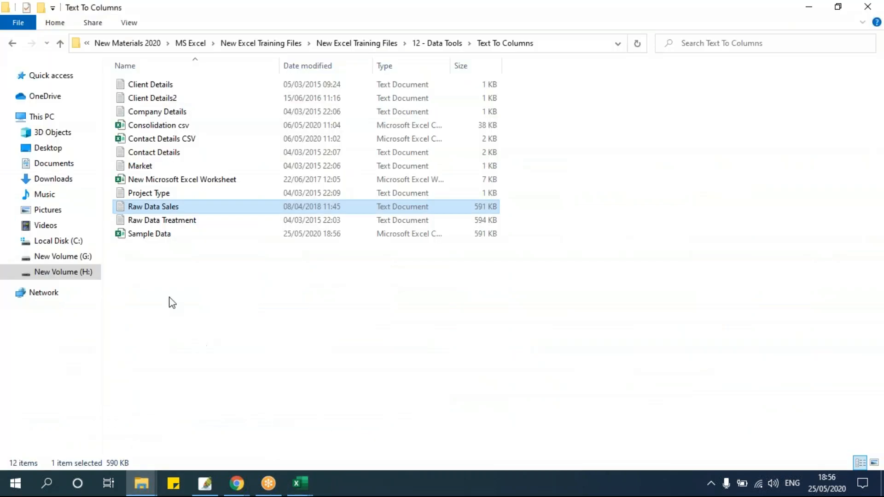
click(168, 235)
click(186, 269)
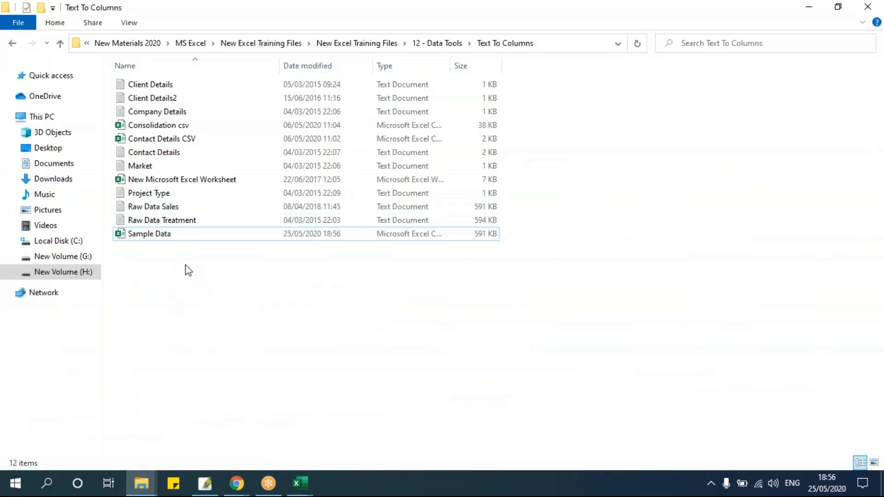
double_click(171, 235)
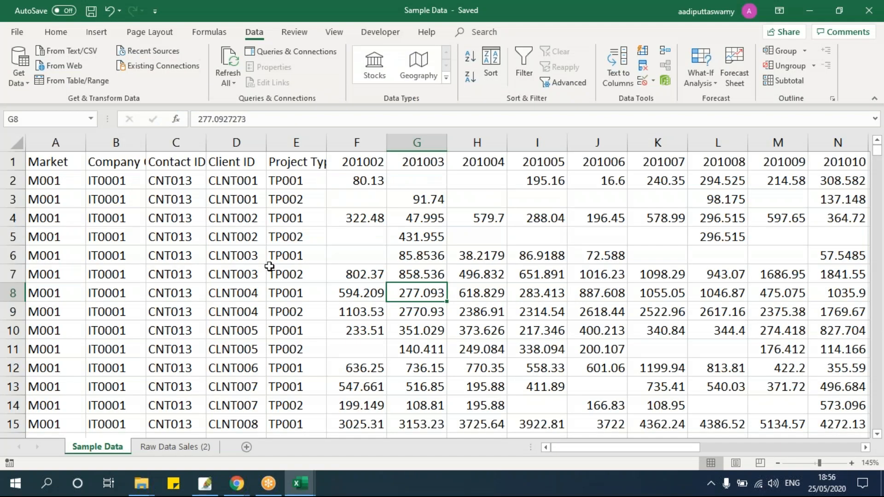
click(285, 276)
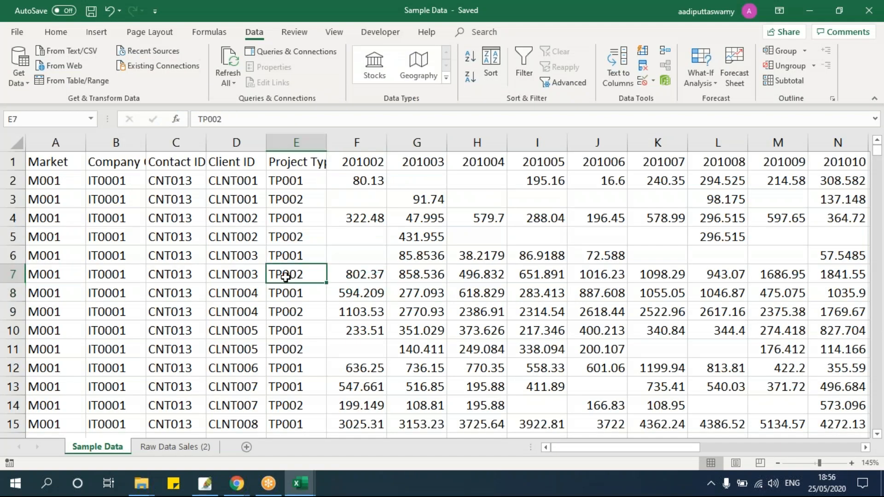
- Restore the workbook window's full size and reopen the Sample Data CSV from the Text To Columns folder to view its sheets
click(833, 11)
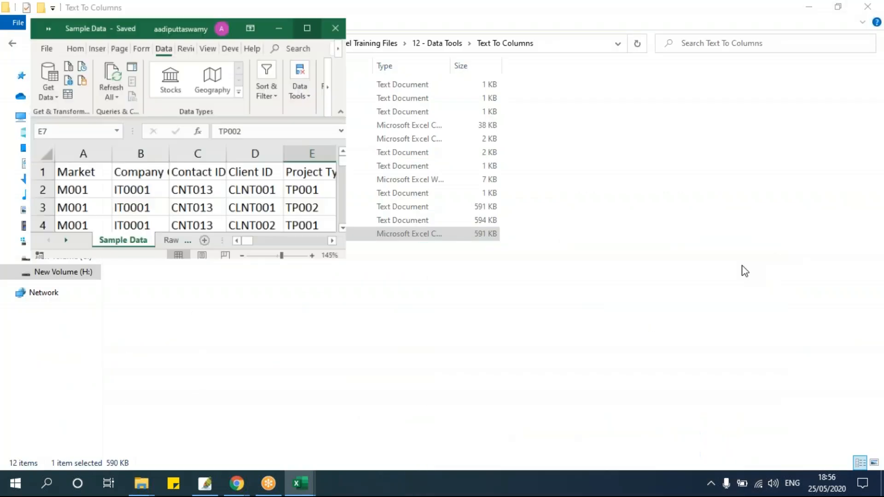
click(736, 268)
click(352, 349)
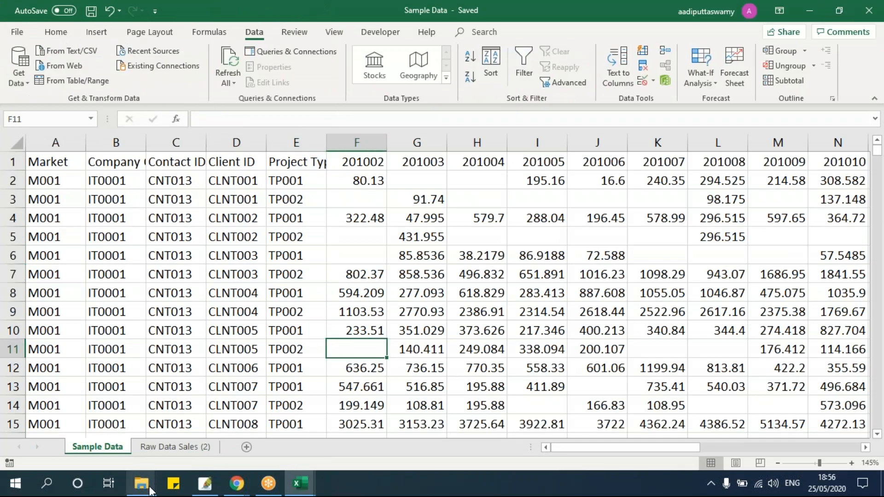
mouse_move(147, 487)
click(353, 428)
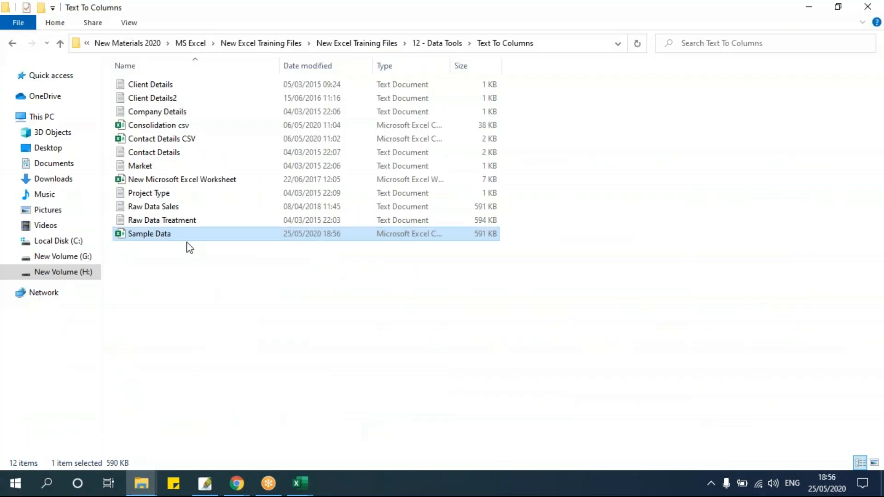
double_click(174, 237)
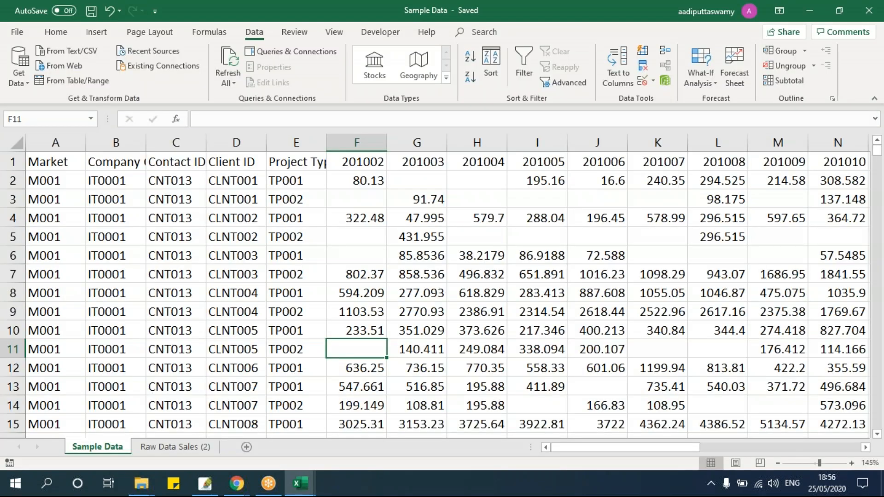
double_click(642, 16)
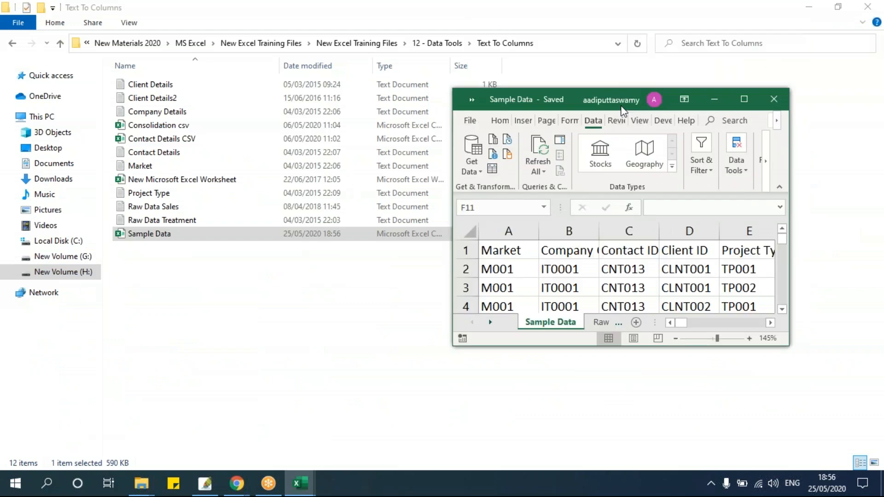
click(743, 99)
click(271, 334)
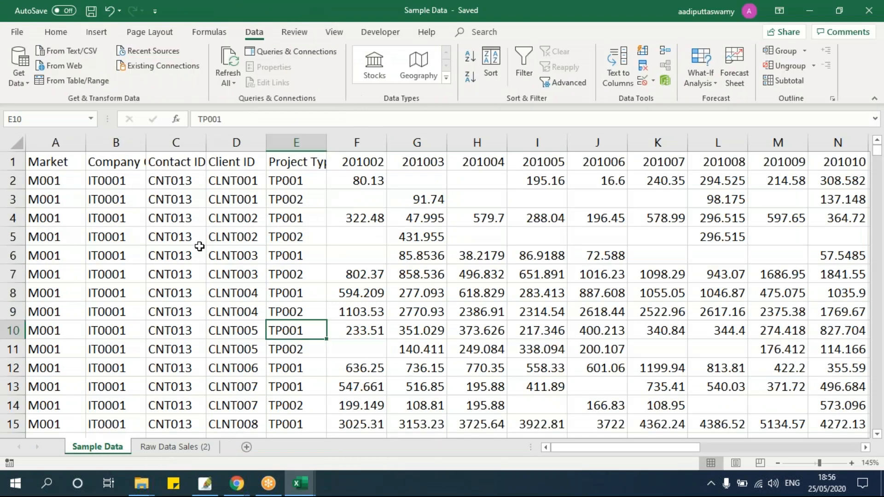
- Save the active sheet again as Sample Data in CSV (Comma delimited) (*.csv) format, replacing the existing file
click(17, 31)
click(52, 203)
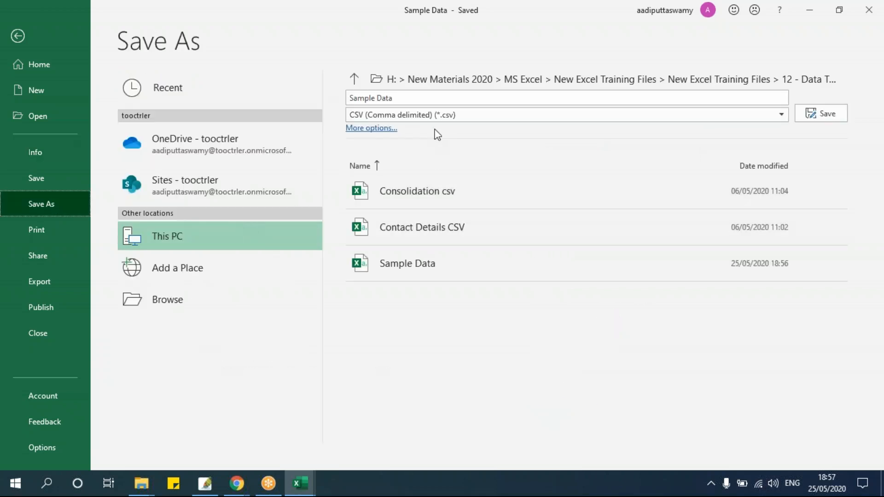
click(457, 114)
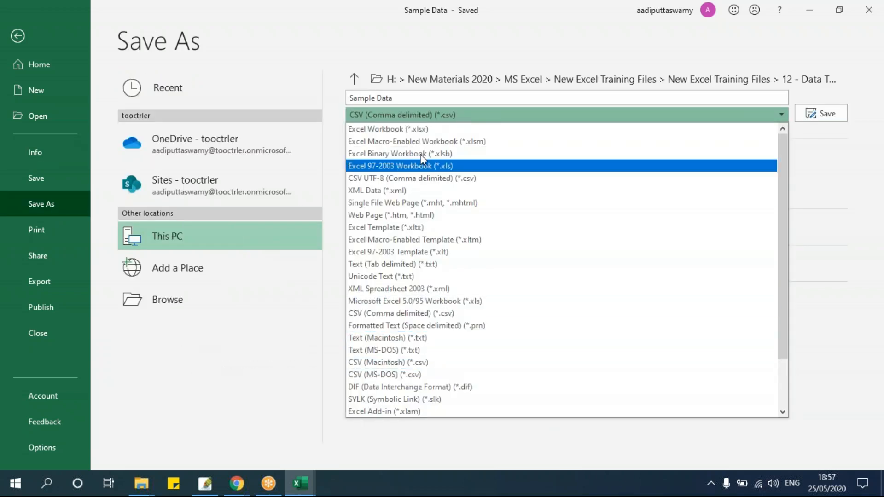
click(448, 317)
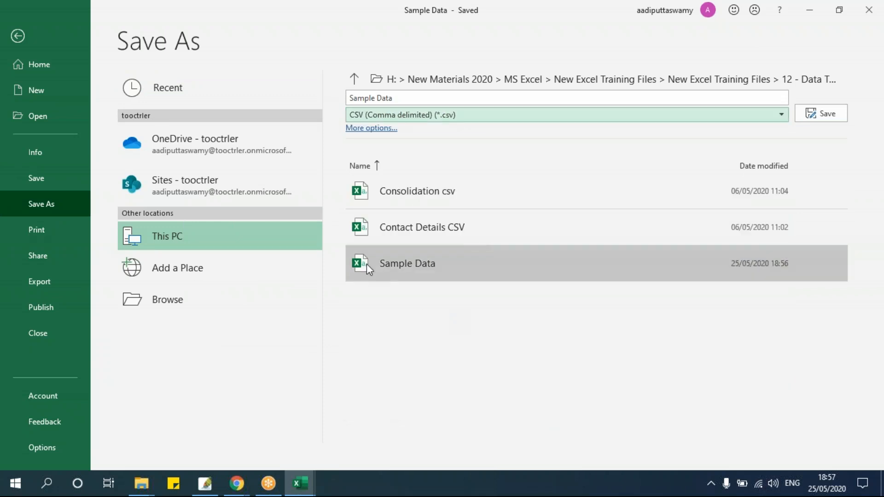
click(413, 263)
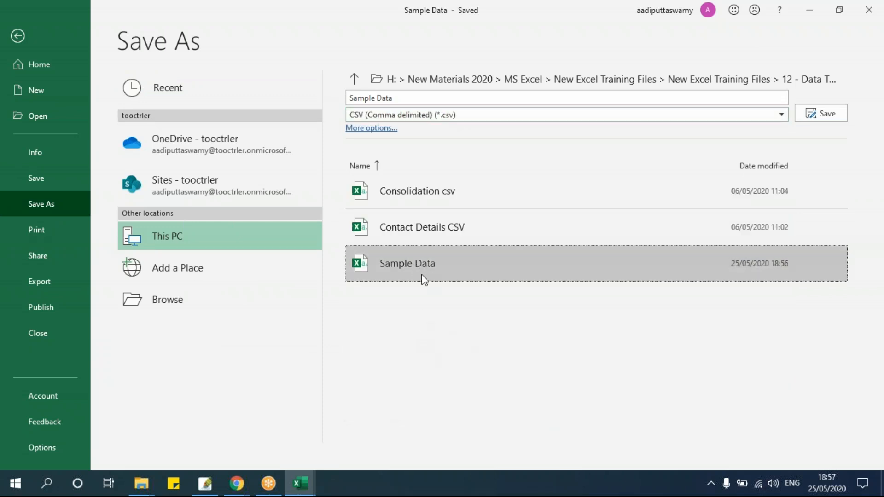
click(824, 114)
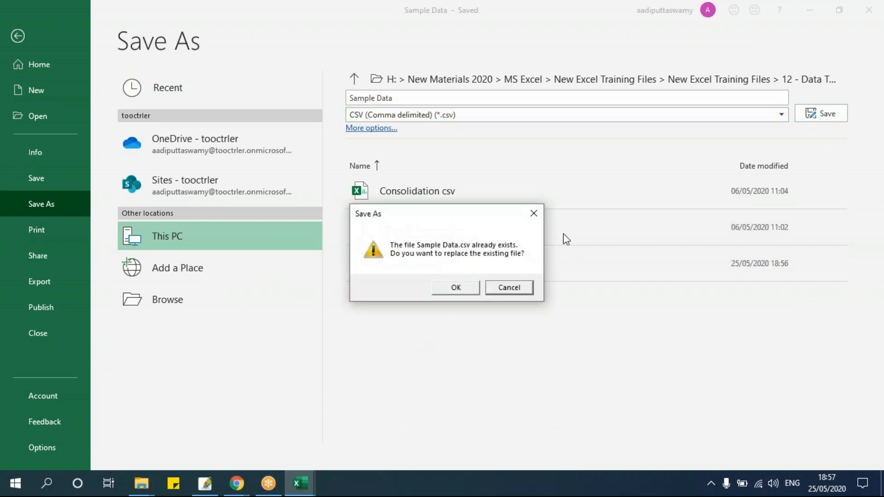
click(456, 287)
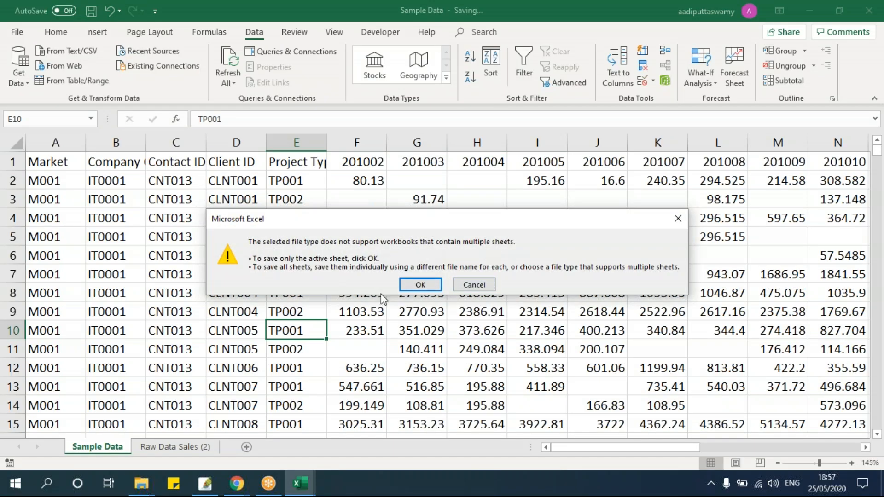
click(426, 284)
click(360, 274)
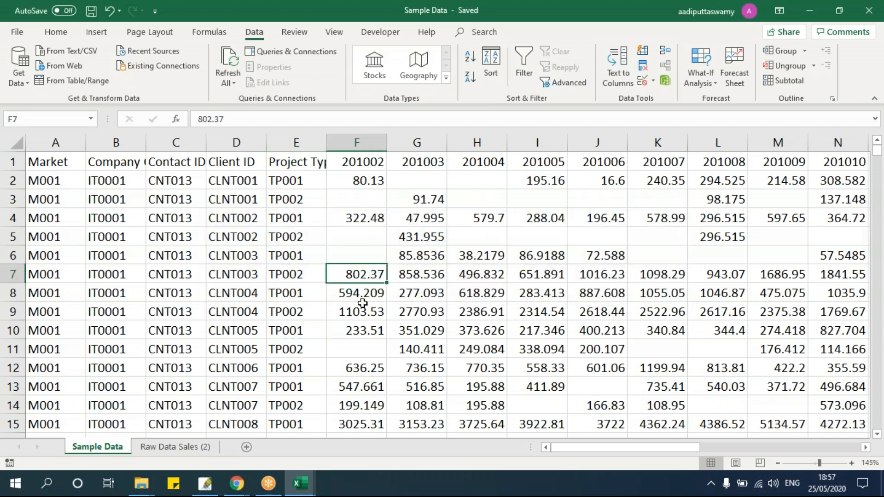
- Save the active sheet in the same folder as Sample Data Text, using the Text (Tab delimited) (*.txt) file type
click(17, 31)
click(50, 205)
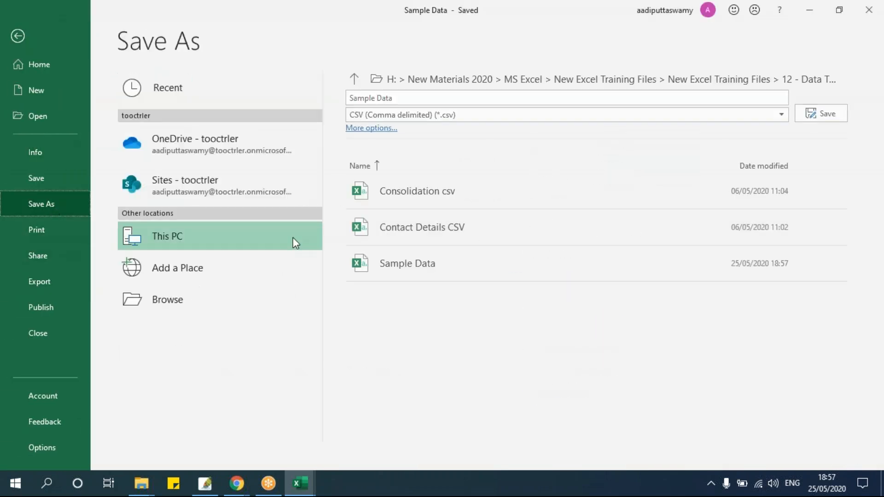
click(462, 114)
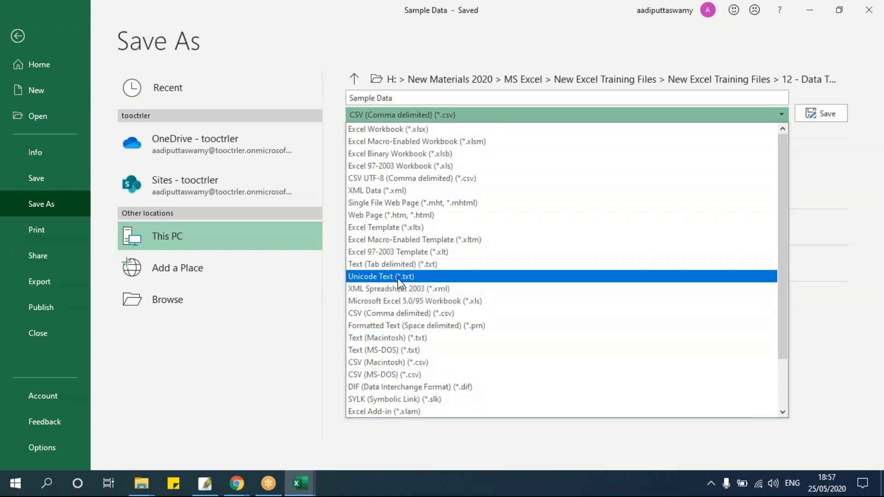
click(372, 266)
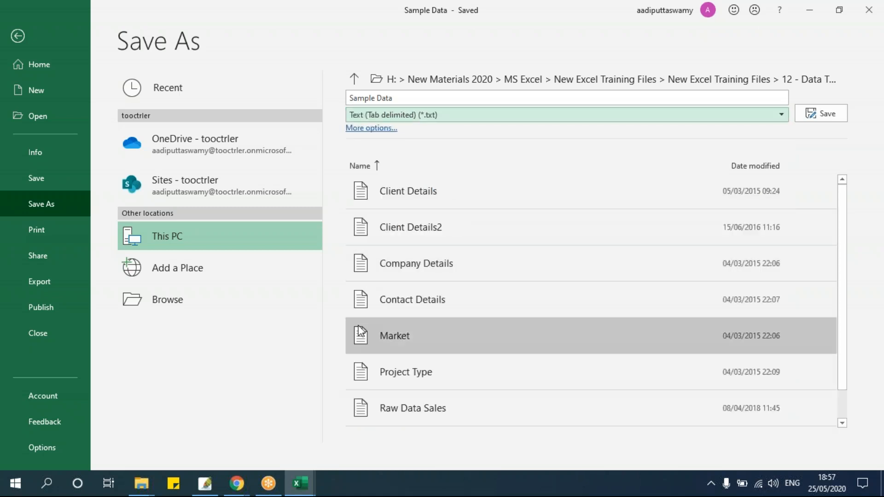
click(448, 97)
click(450, 95)
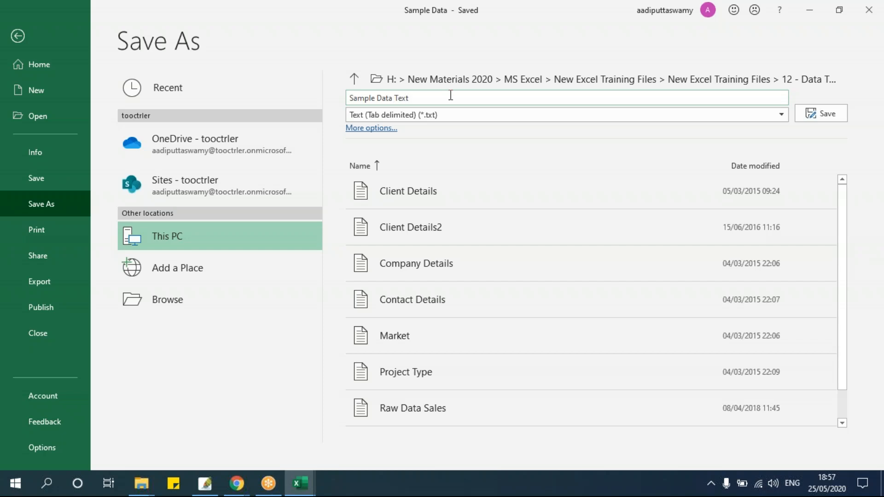
text(Text)
click(821, 113)
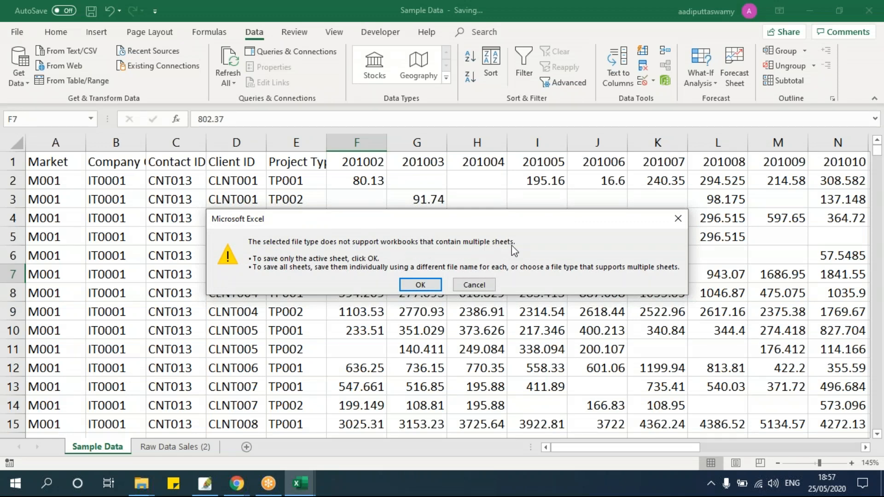
click(437, 283)
click(421, 275)
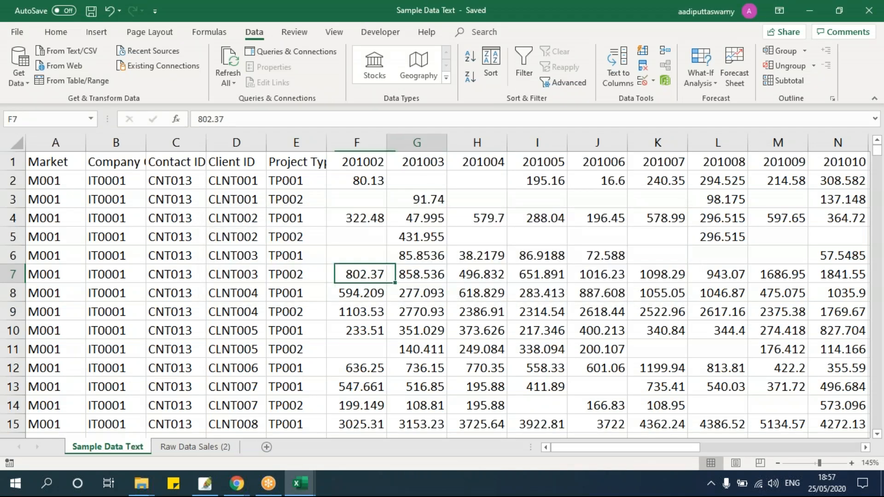
- Switch to the Raw Data Sales (2) sheet and inspect the sales values in row 7
click(209, 446)
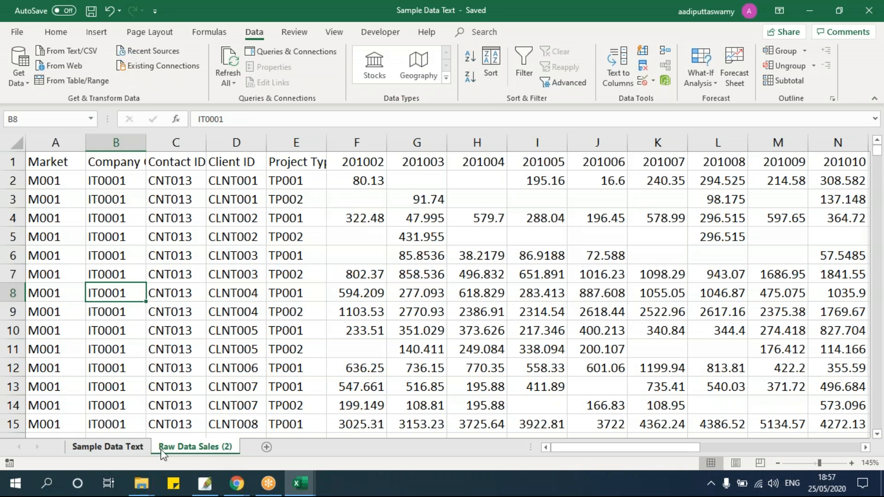
click(524, 276)
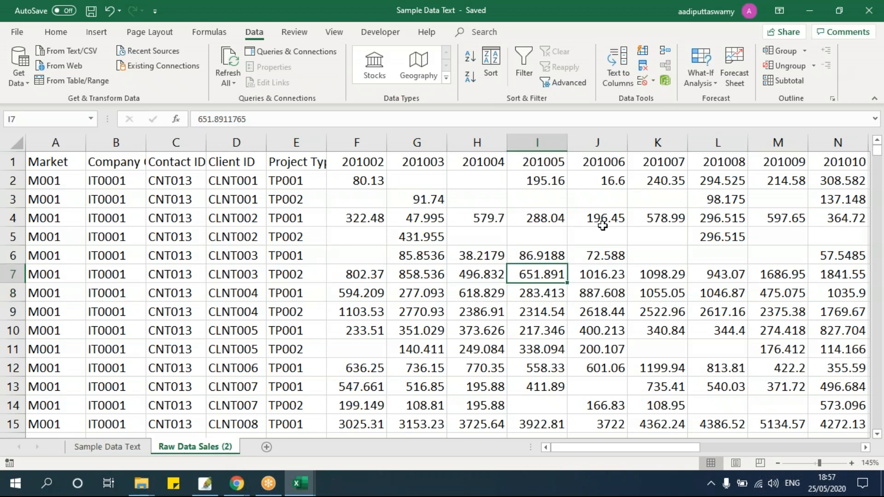
key(Left)
- Open Sample Data Text from the Text To Columns folder in Notepad, examine its tab-delimited rows and close it
mouse_move(142, 481)
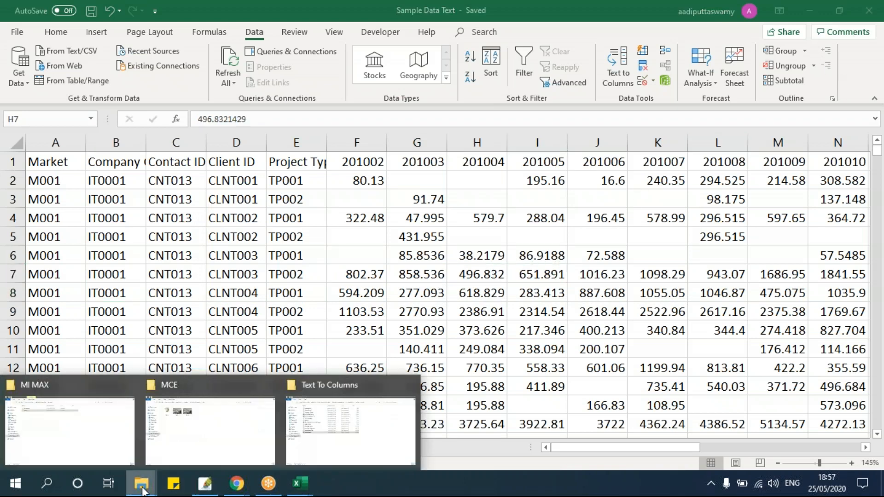
click(337, 452)
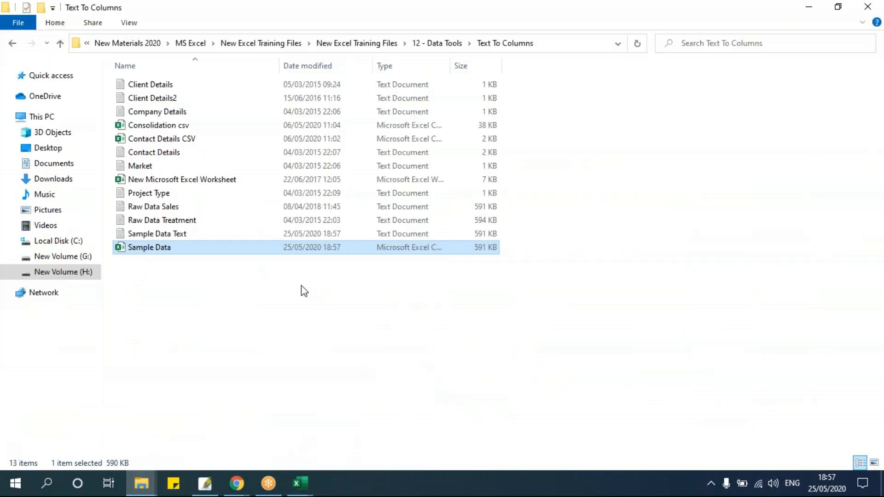
double_click(179, 233)
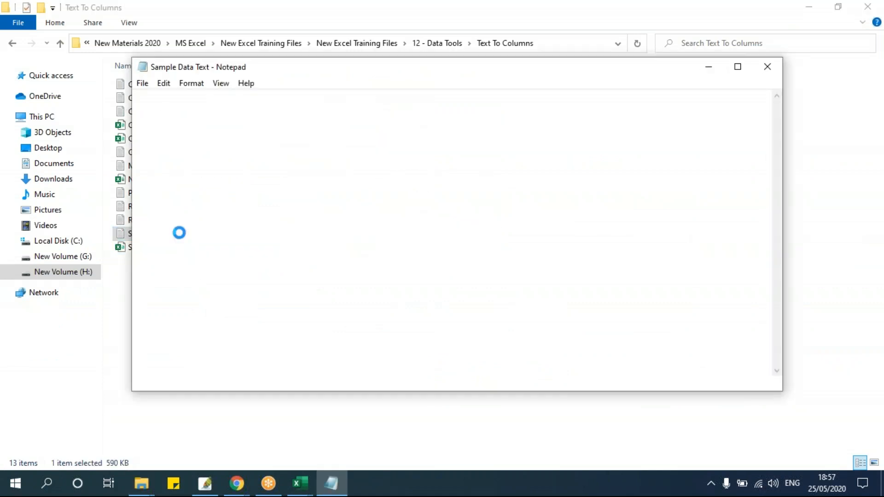
click(285, 234)
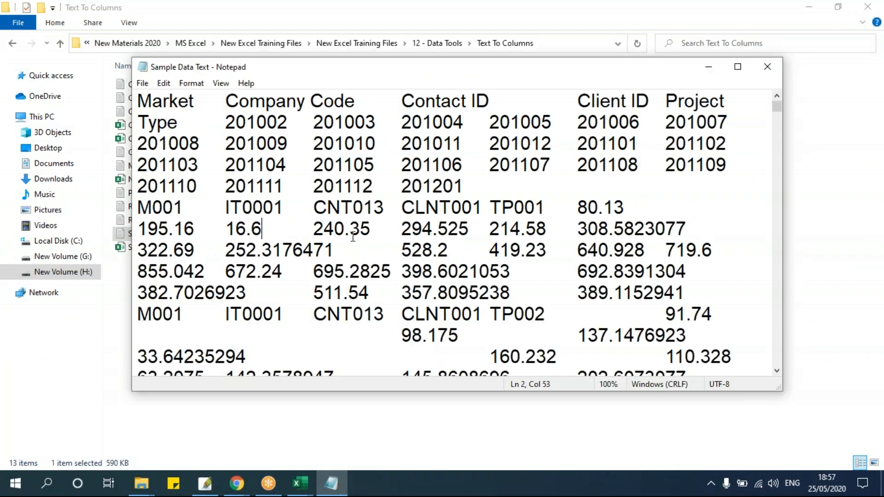
scroll(353, 237, down, 20)
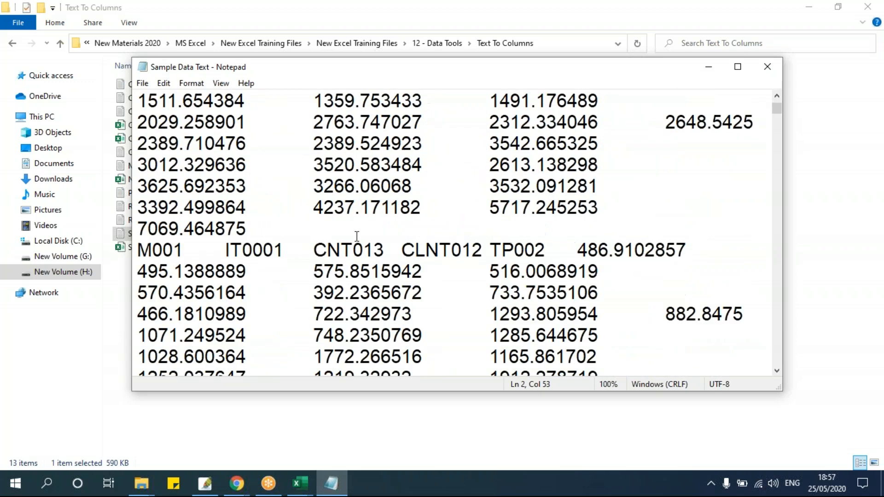
scroll(357, 237, down, 5)
click(767, 67)
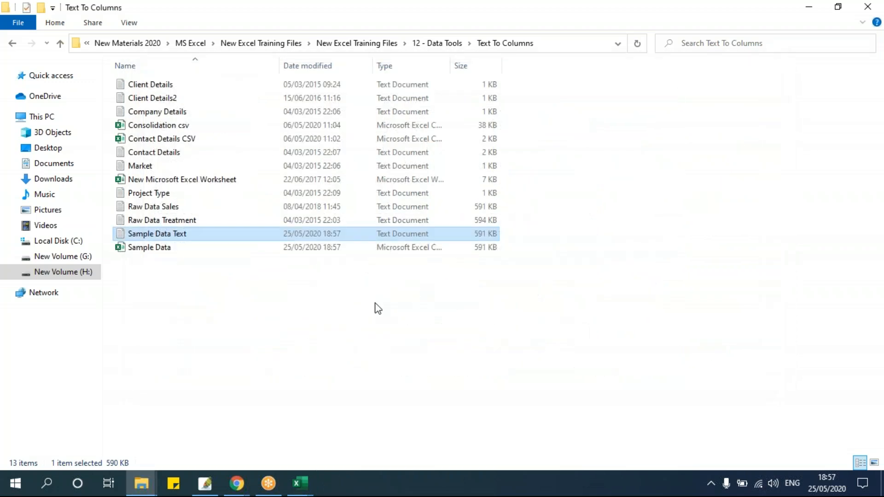
- Open the Sample Data CSV file from the Text To Columns folder and examine its sheet against the original workbook's Raw Data Sales (2)
click(377, 307)
click(184, 251)
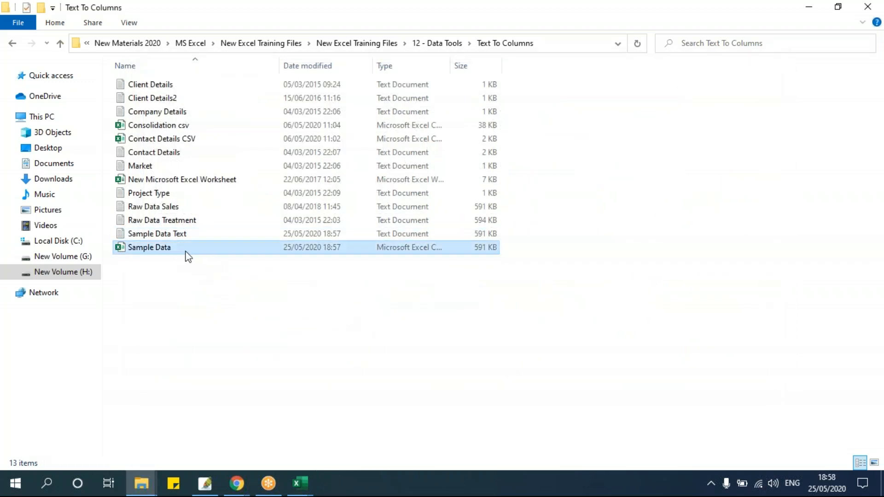
double_click(186, 249)
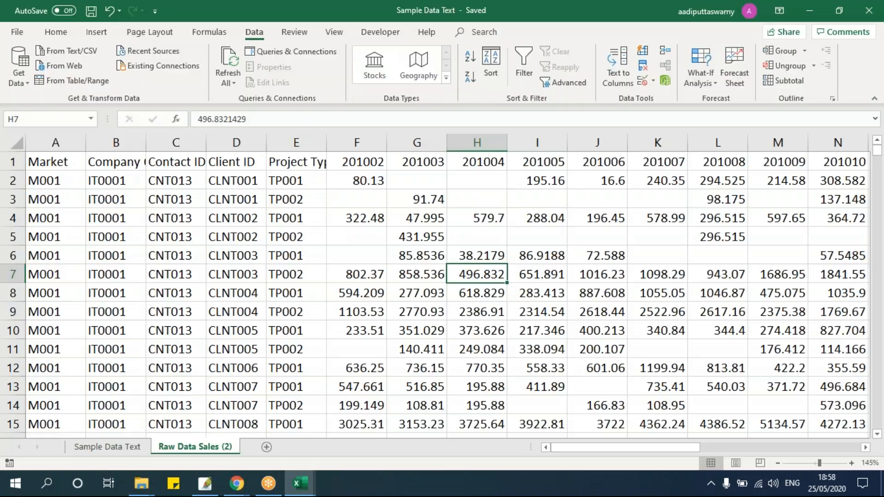
click(229, 313)
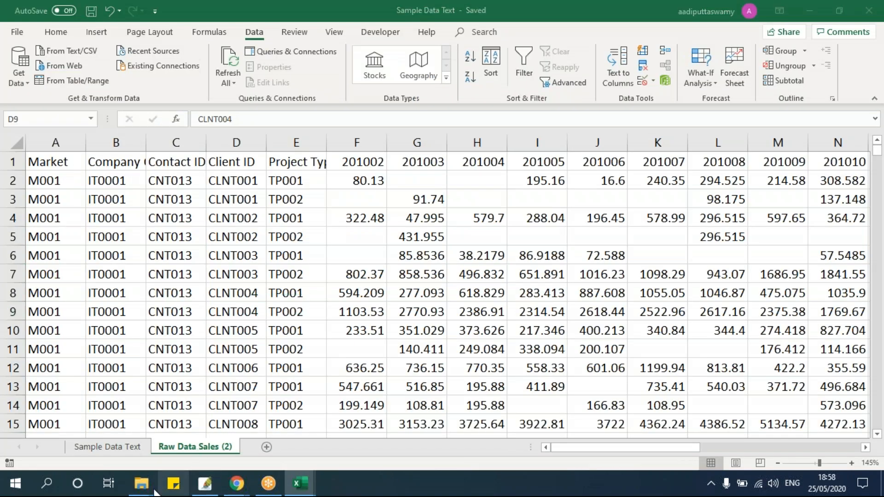
mouse_move(145, 492)
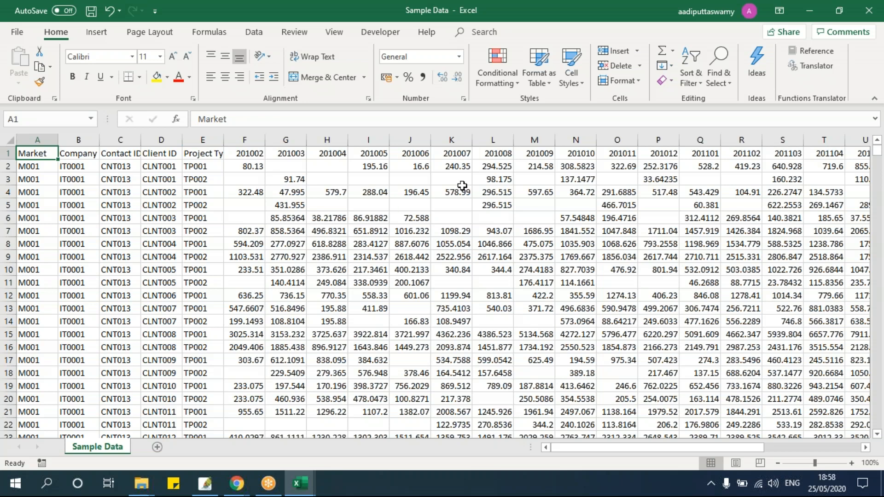
double_click(626, 19)
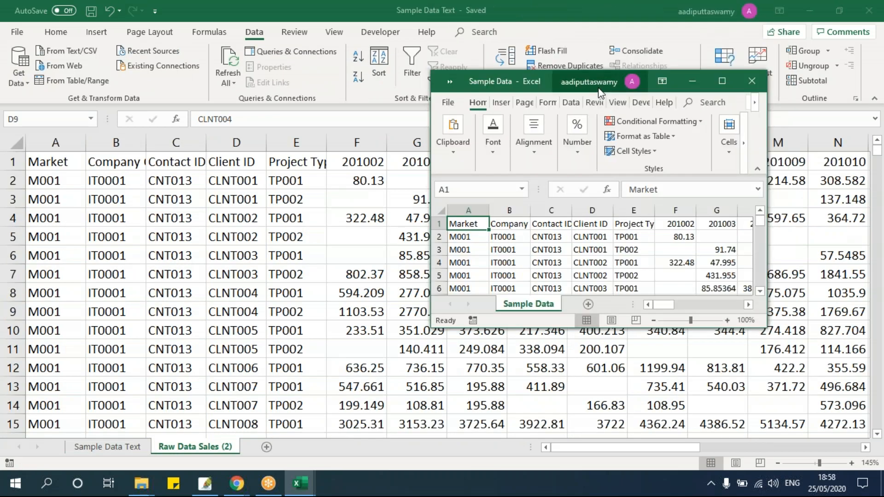
click(722, 82)
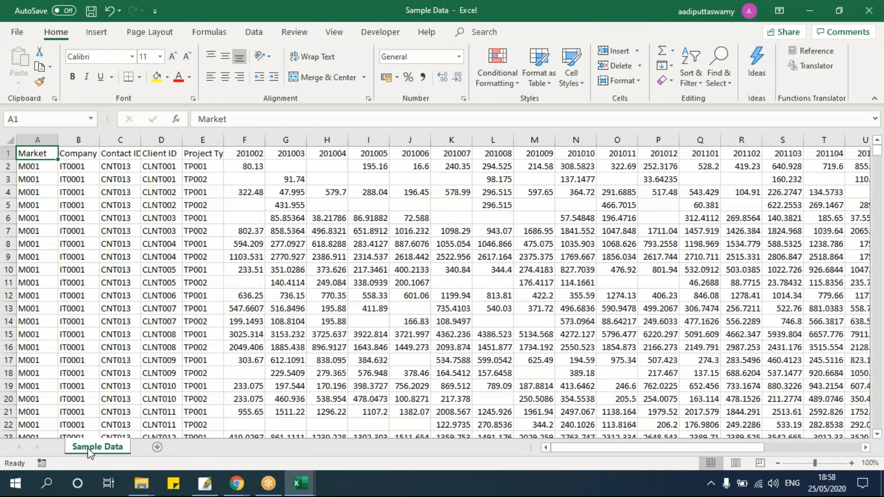
click(179, 306)
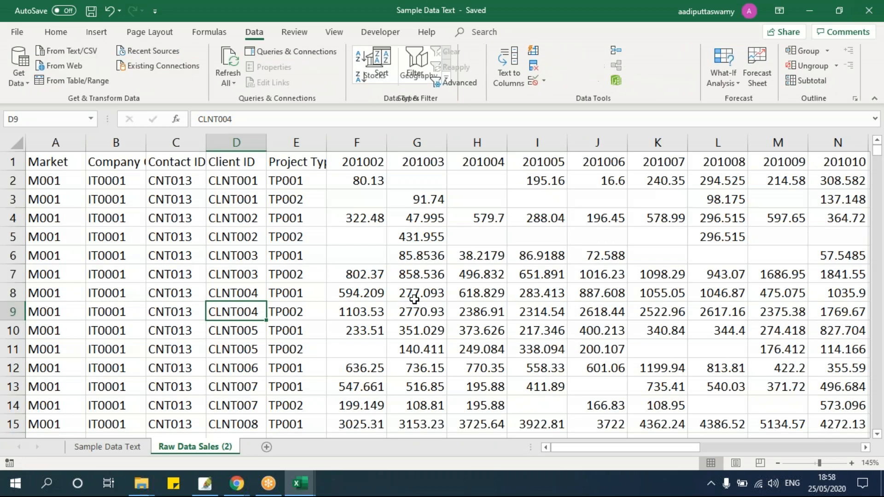
- Close the open workbooks Sample Data Text, Group & Outline, Flash Fill and Consolidation without saving changes
click(415, 299)
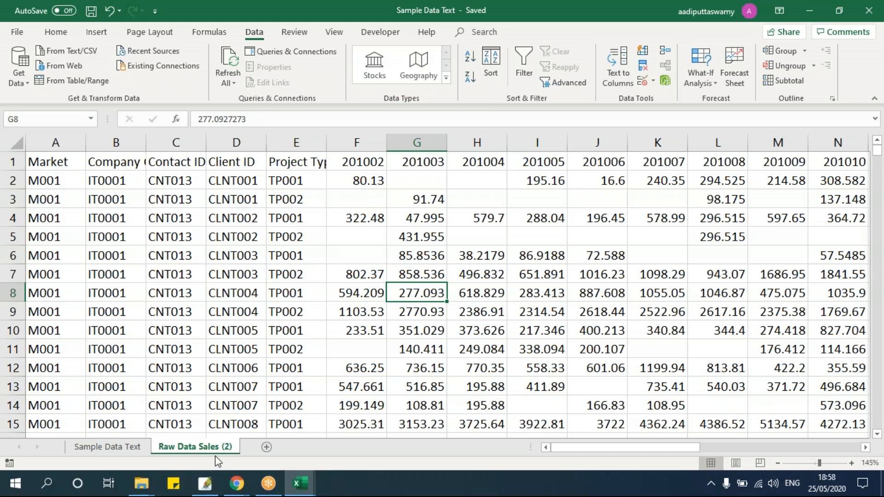
click(341, 330)
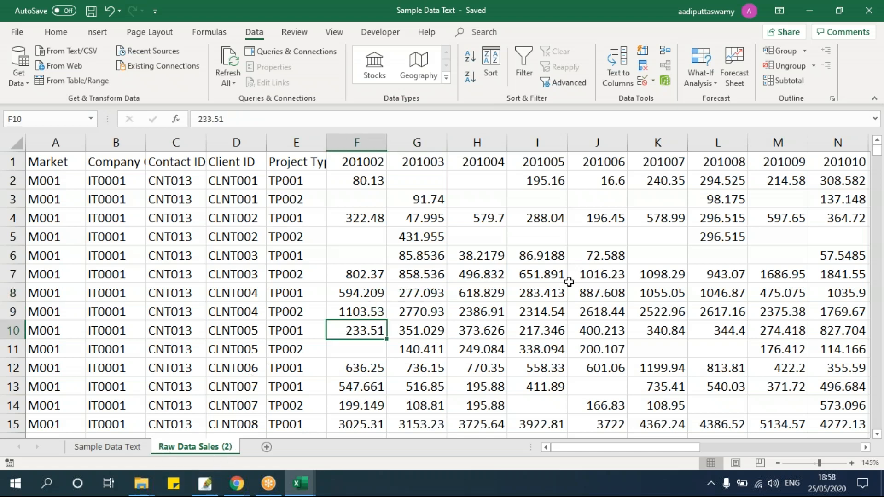
click(869, 10)
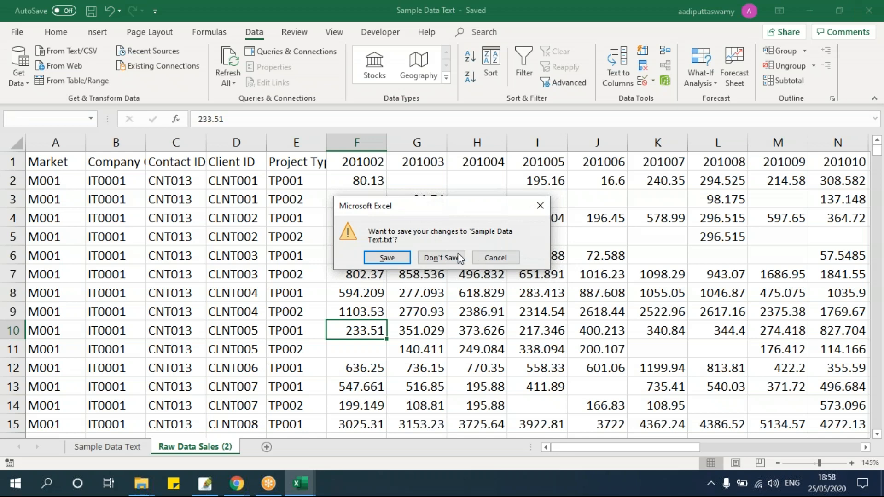
click(458, 253)
click(870, 17)
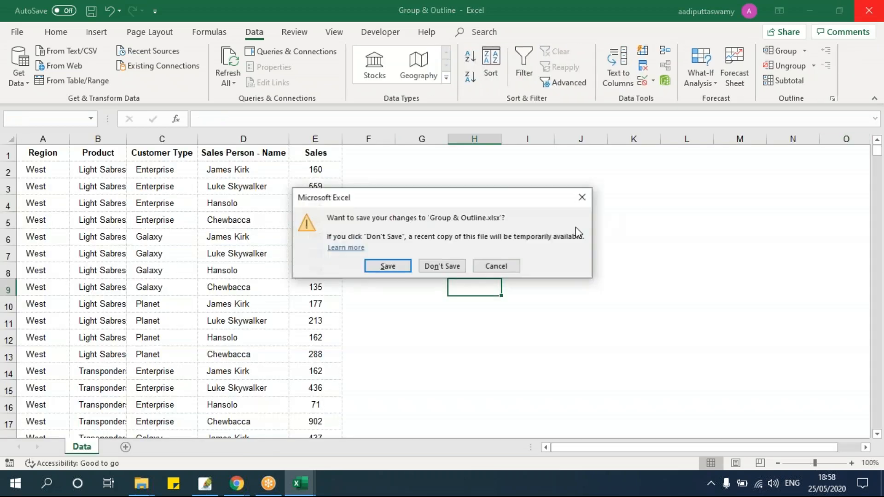
click(443, 266)
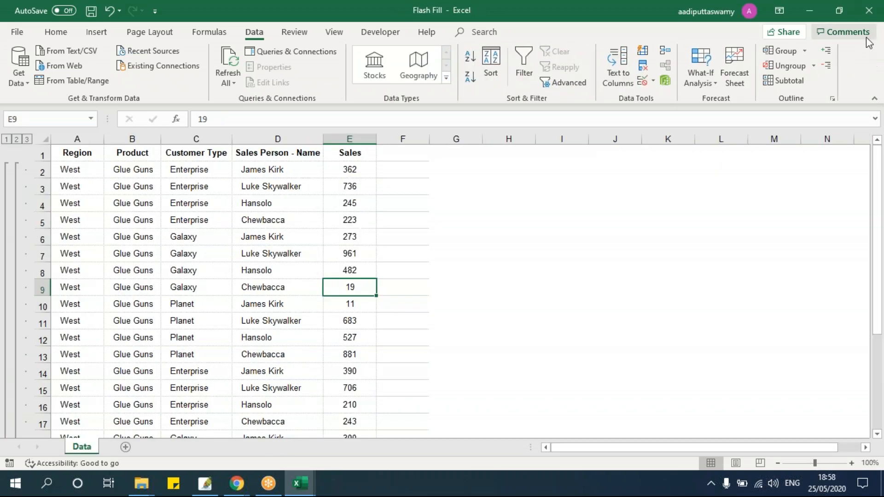
click(869, 10)
click(444, 265)
click(439, 283)
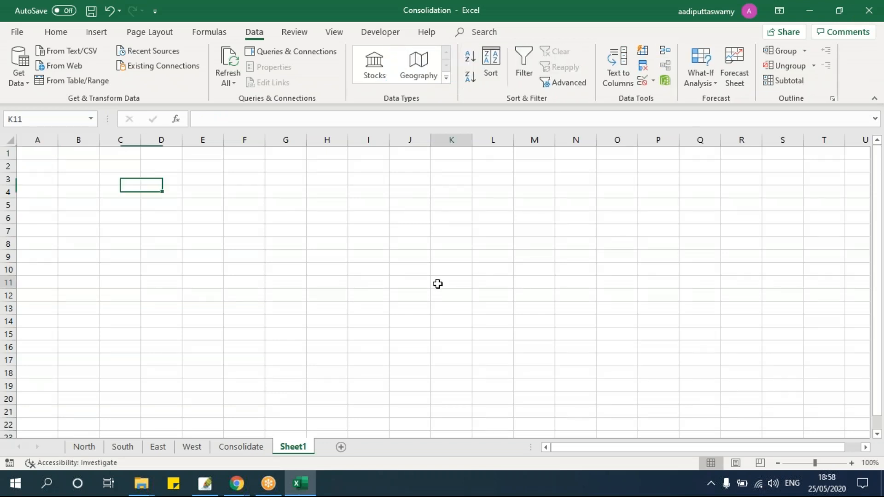
click(869, 10)
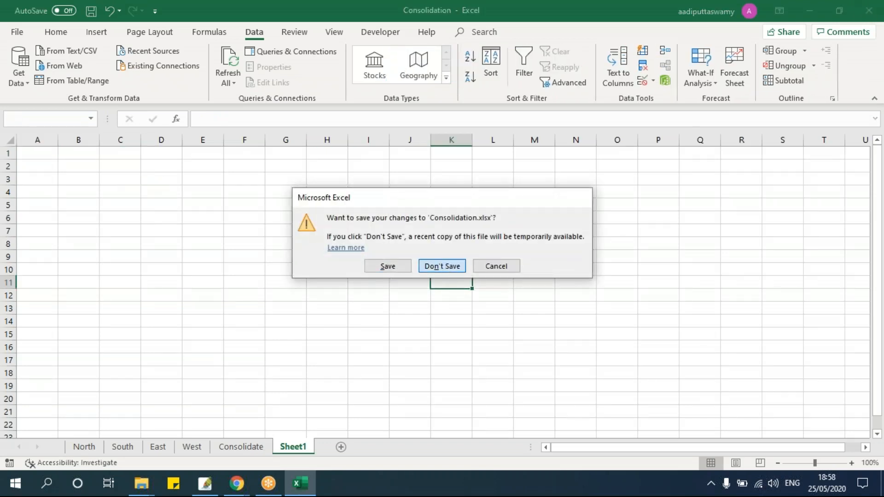
click(448, 271)
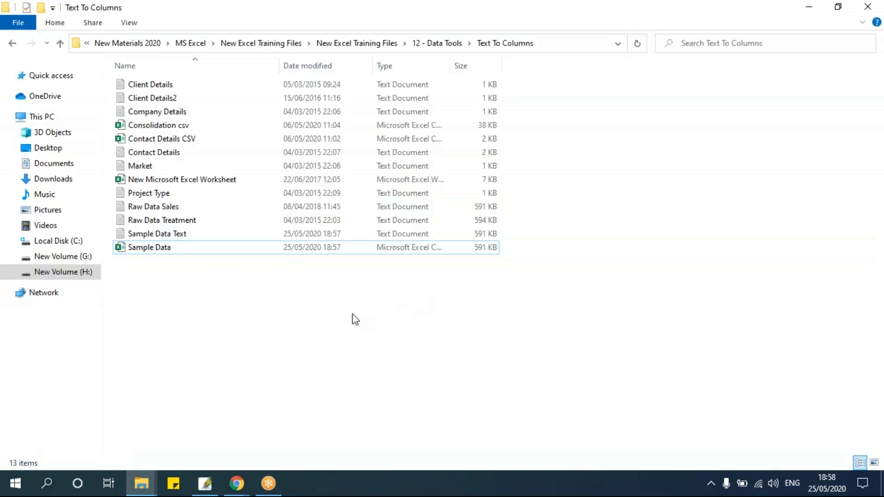
- Browse up to the New Excel Training Files folder and open the Data Validation workbook from the 13 - Data Validation folder
key(alt+Left)
key(Up)
key(Up)
key(Return)
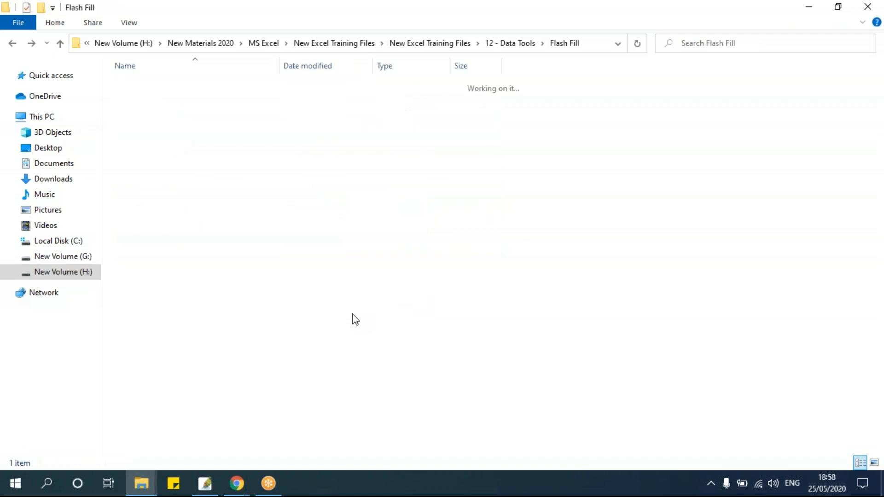
key(BackSpace)
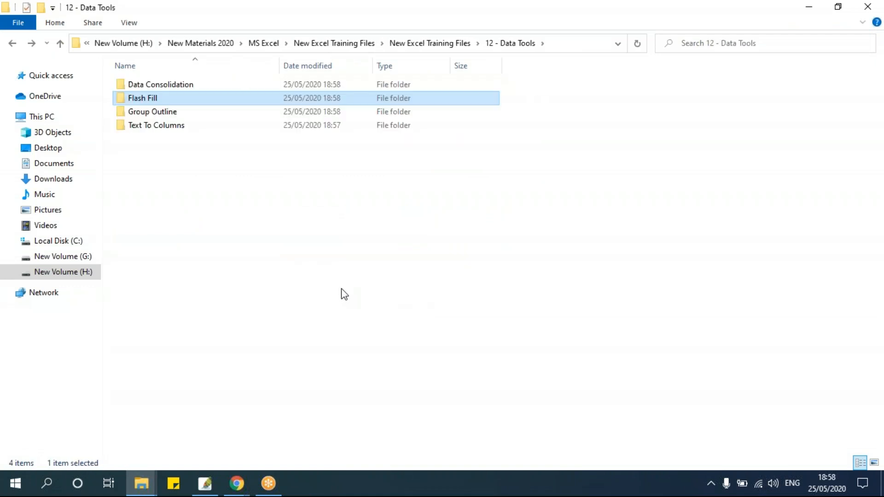
click(445, 43)
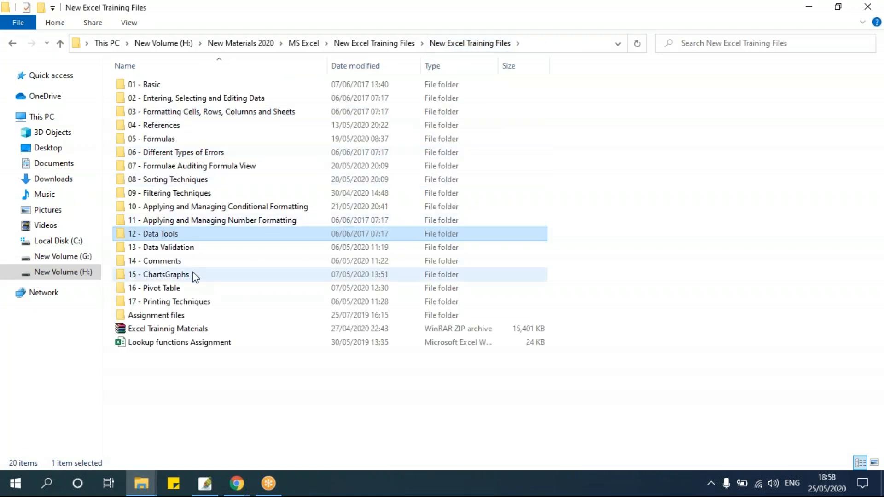
click(203, 247)
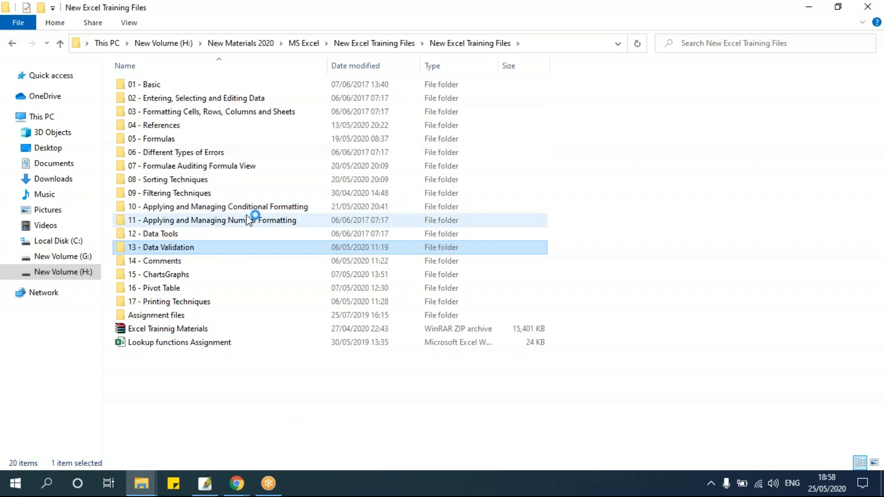
click(237, 404)
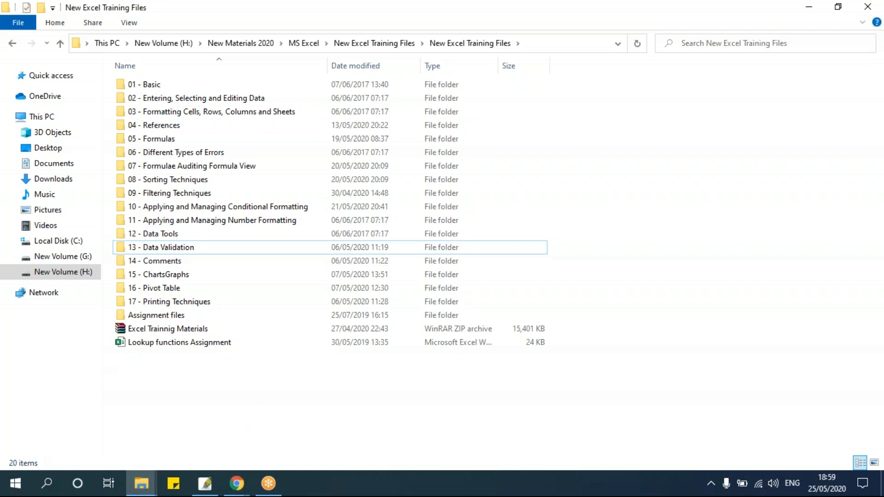
double_click(208, 251)
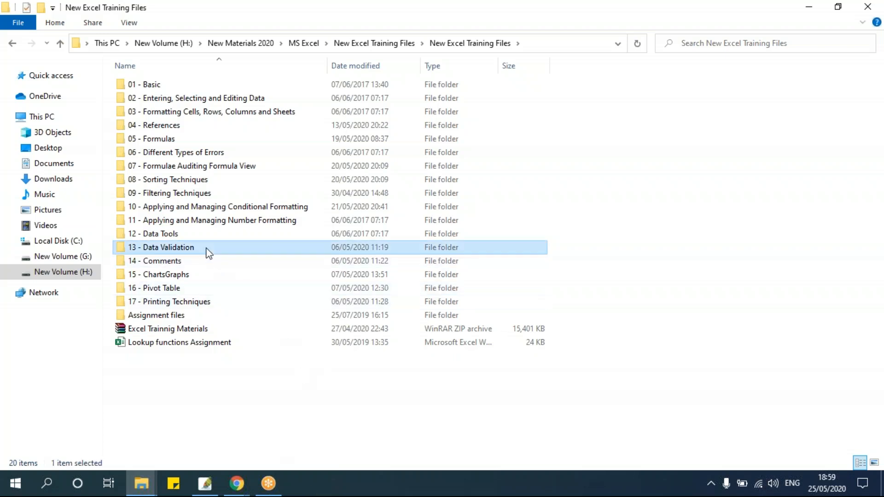
double_click(166, 85)
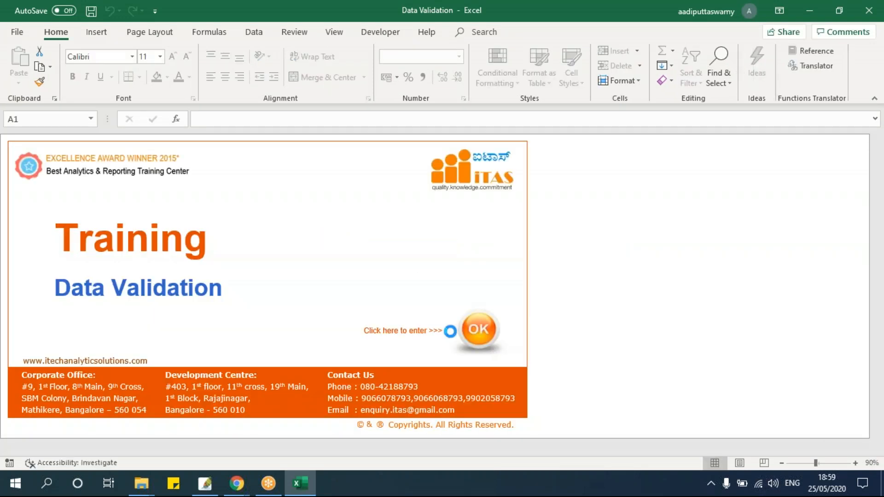
- Enter the Data Validation exercise sheet from the workbook's cover page
click(478, 329)
double_click(203, 262)
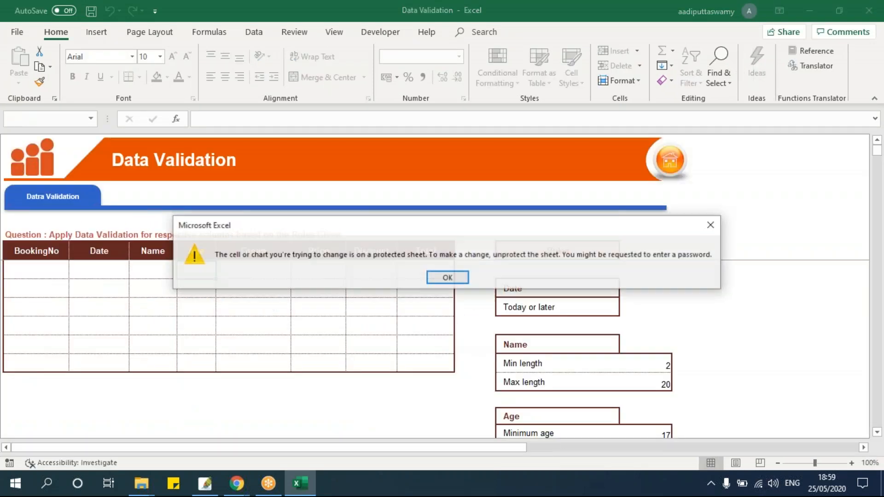
click(465, 278)
click(670, 158)
click(479, 330)
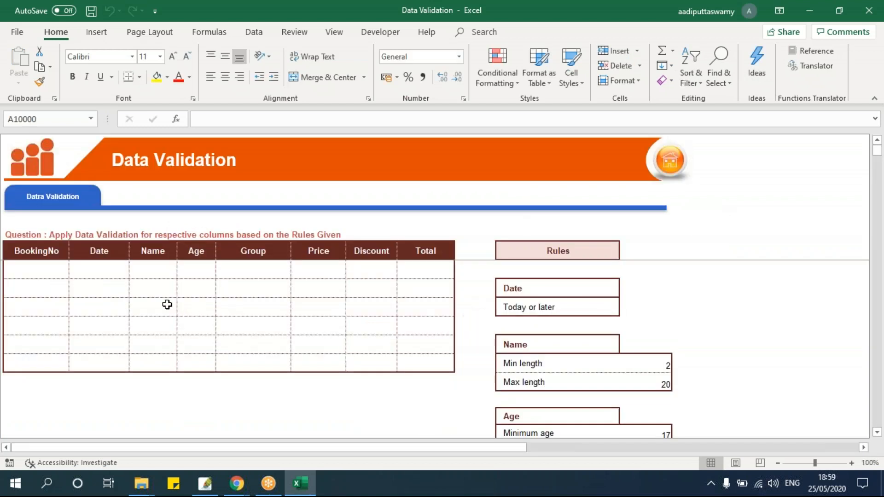
- Unfreeze the panes on the exercise sheet and show its row and column headings
double_click(146, 271)
click(117, 269)
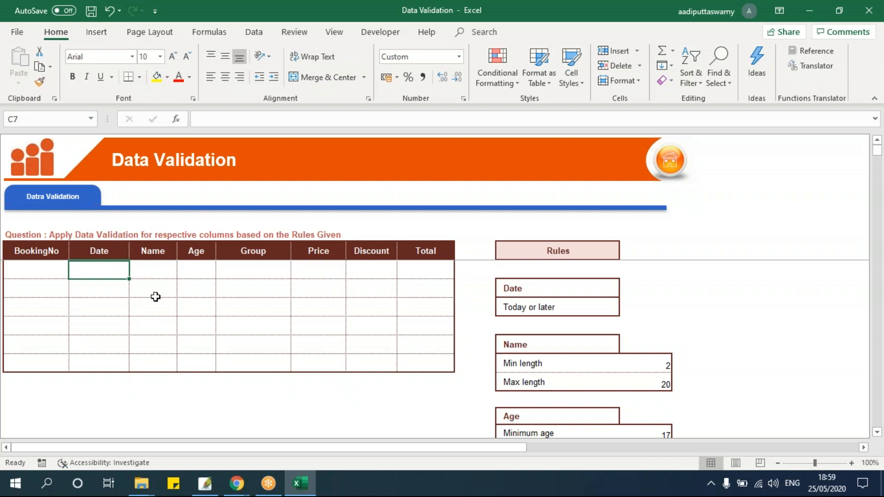
drag(149, 270, 150, 324)
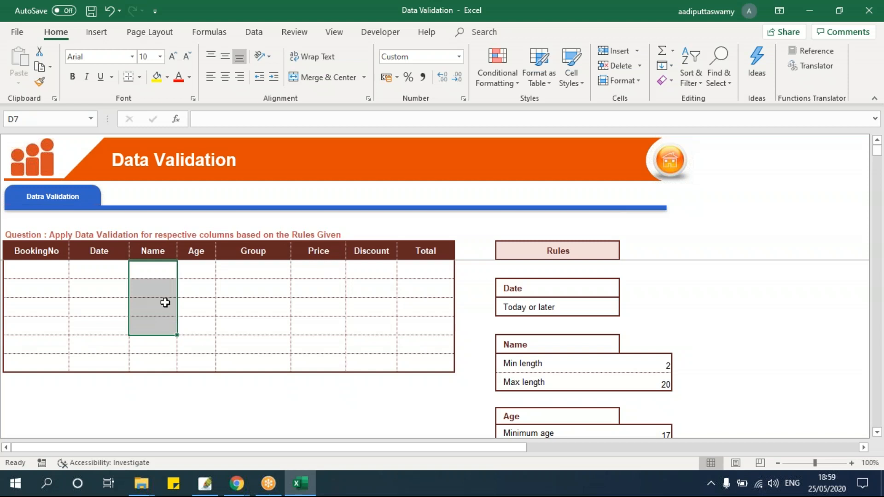
click(248, 273)
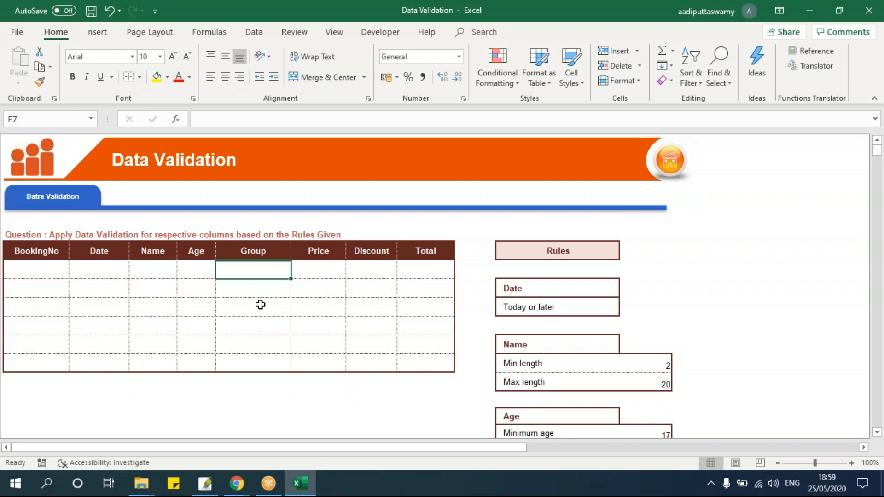
key(alt+w)
key(f)
key(f)
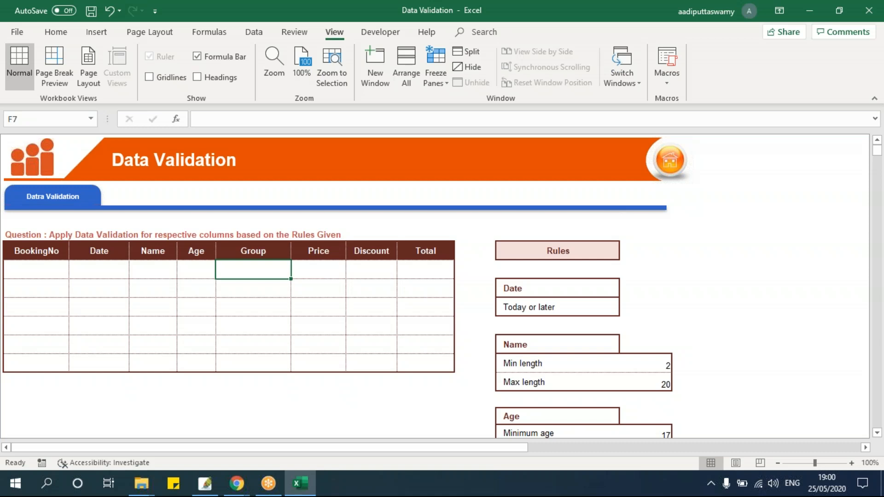
click(197, 77)
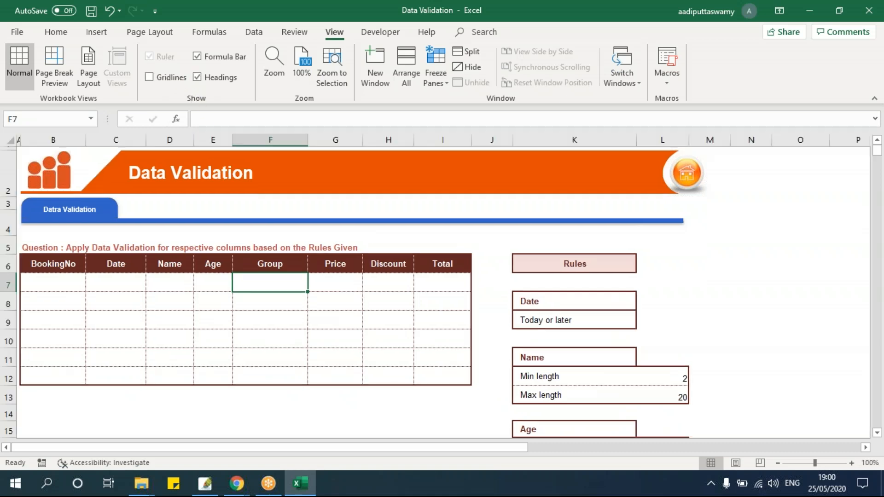
- Widen column D (Name) of the booking table to about three times its width
drag(193, 140, 288, 186)
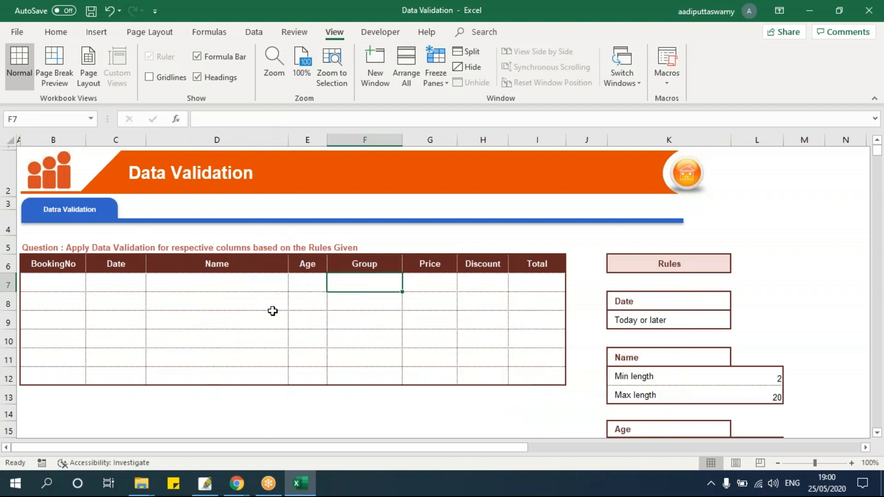
scroll(181, 300, down, 1)
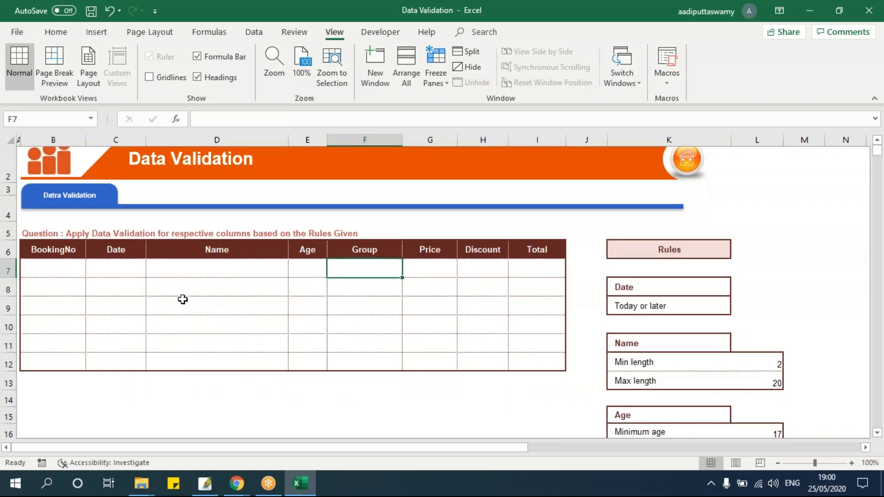
drag(134, 223, 540, 325)
click(249, 244)
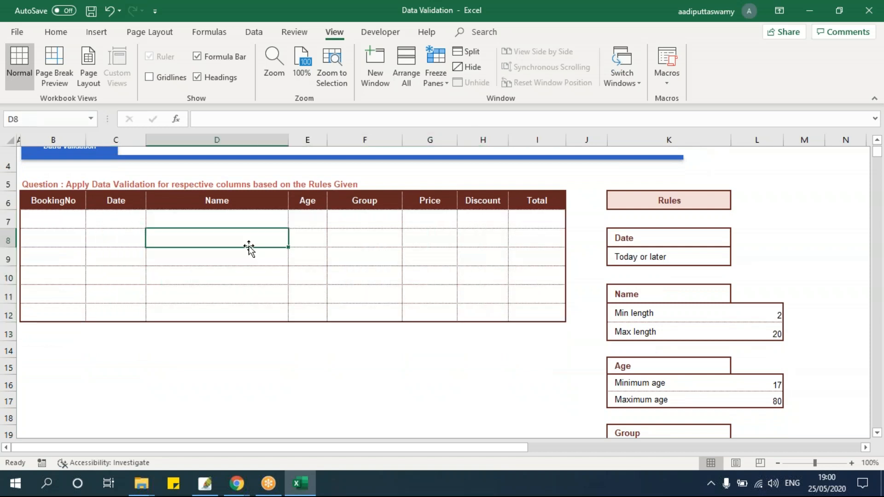
- Review the Date cells C7:C12 and the whole booking table B6:I12, finishing with cell C7 selected
drag(116, 217, 157, 265)
drag(121, 203, 116, 322)
drag(118, 220, 118, 307)
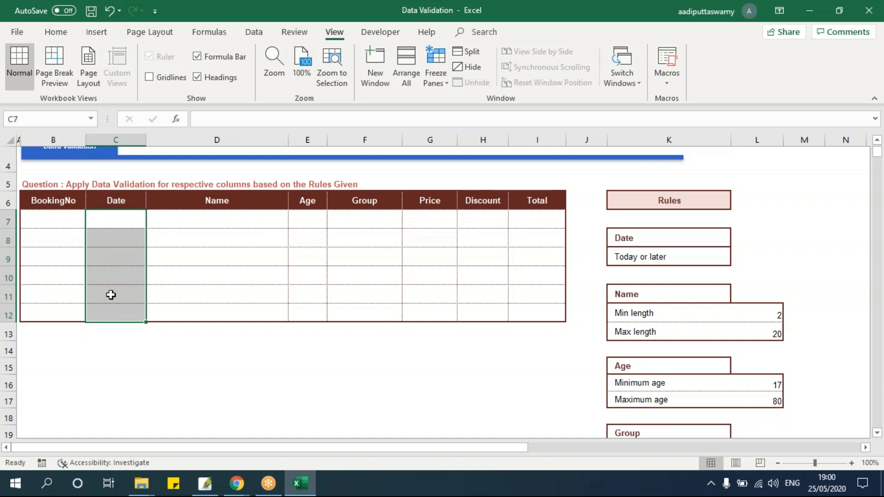
drag(65, 201, 557, 312)
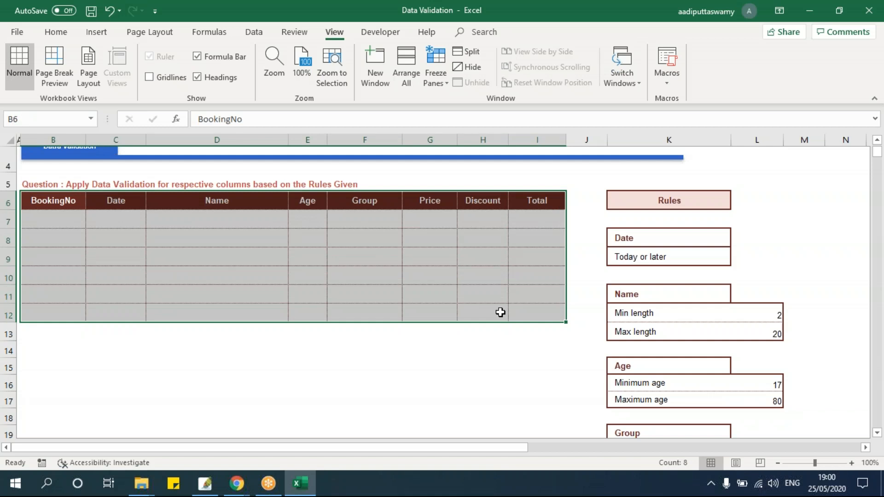
mouse_move(117, 221)
mouse_down()
mouse_move(119, 322)
mouse_move(123, 224)
mouse_up()
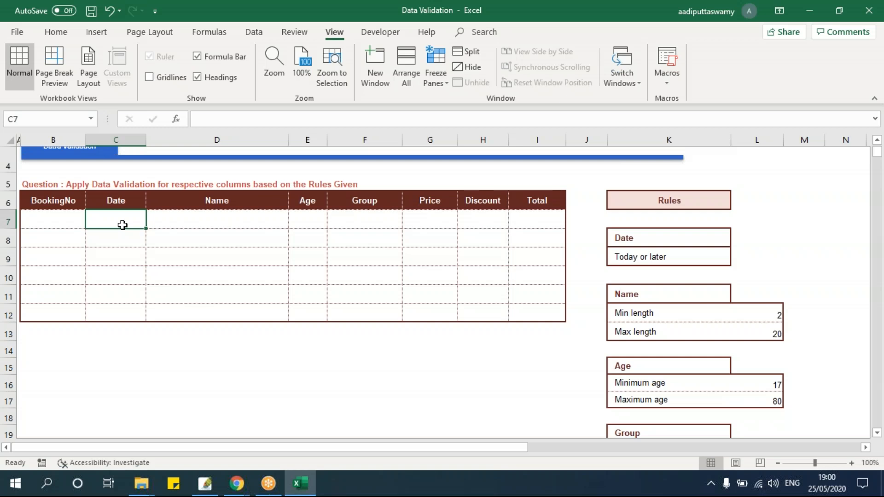
- Enter the date 01-Jan-20 in cell C7 of the Date column as a test entry
text(-jan)
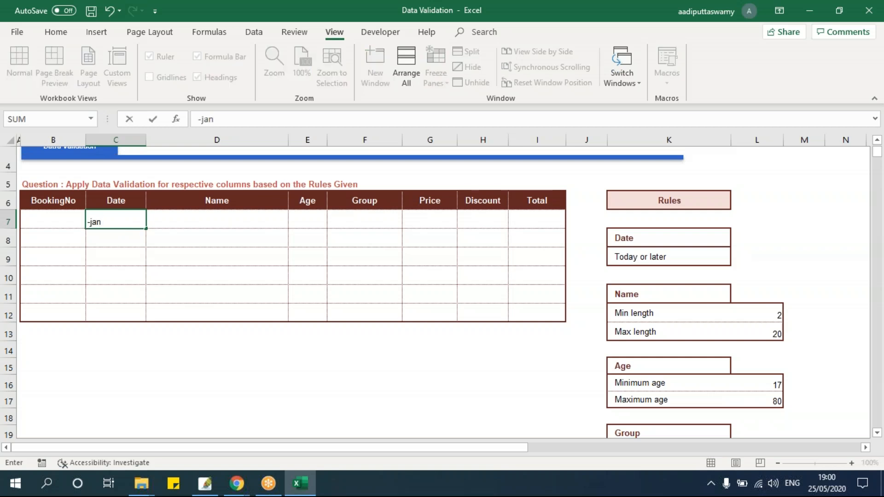
key(Escape)
text(1-)
key(BackSpace)
text(-jan-20)
key(BackSpace)
text(20)
key(Return)
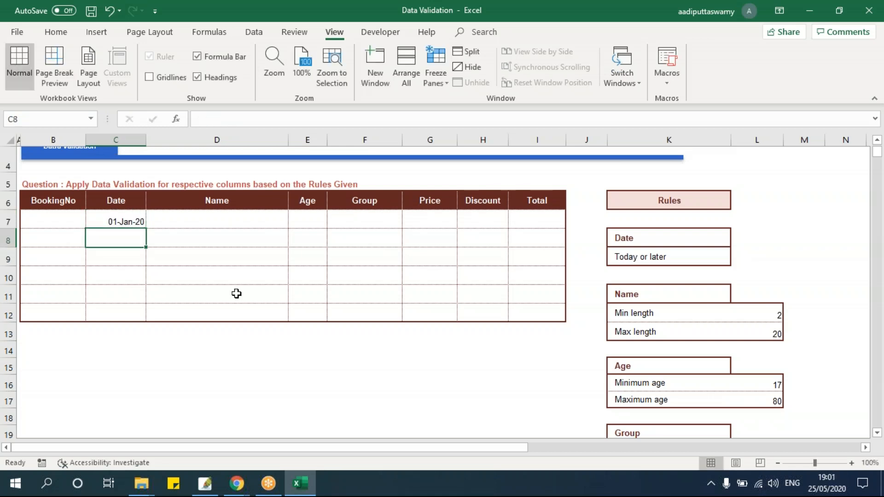
- Clear the Date cells C7:C12 and open the Data Validation settings for them
drag(117, 223, 117, 308)
key(Delete)
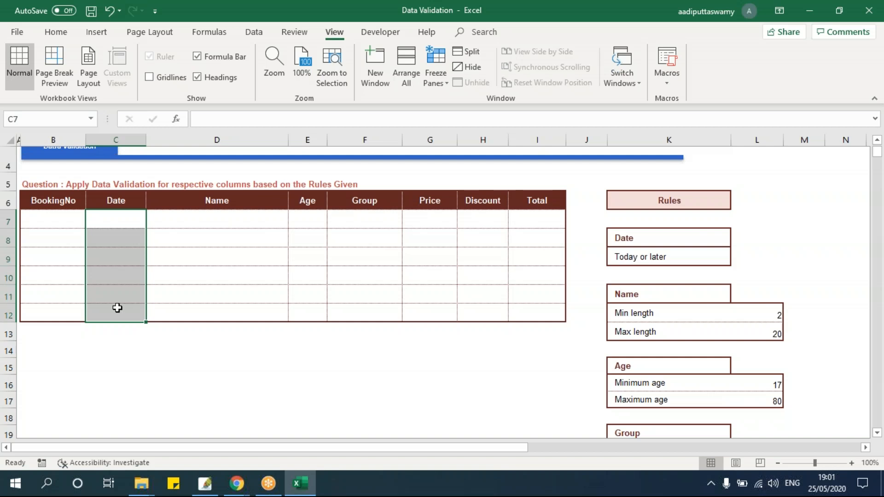
click(256, 33)
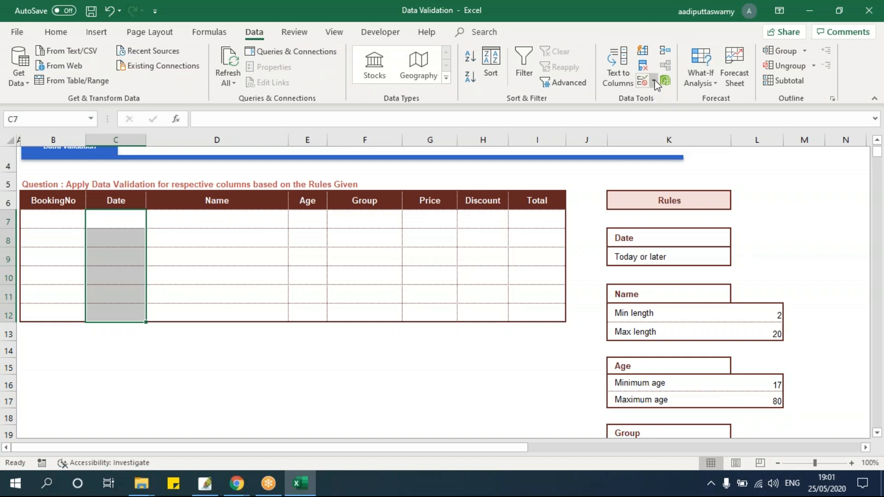
click(654, 84)
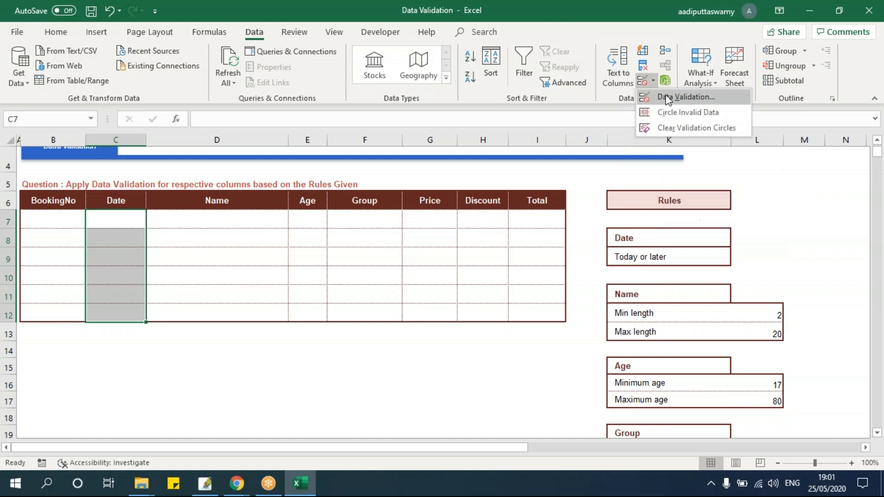
click(667, 98)
drag(452, 173, 388, 192)
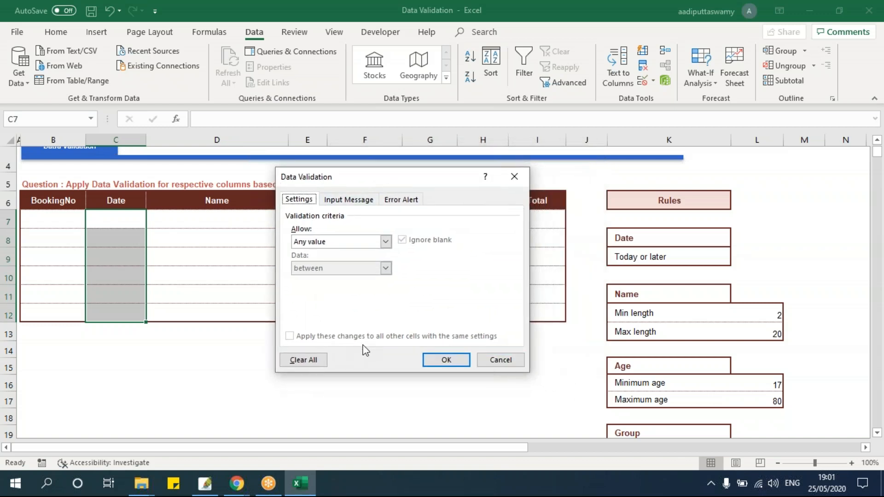
- Look through the input message and error alert options of the data validation, returning to the validation criteria
click(345, 201)
click(402, 202)
click(299, 201)
- Set the validation criteria for C7:C12 to allow only a Date greater than or equal to a start date
click(334, 242)
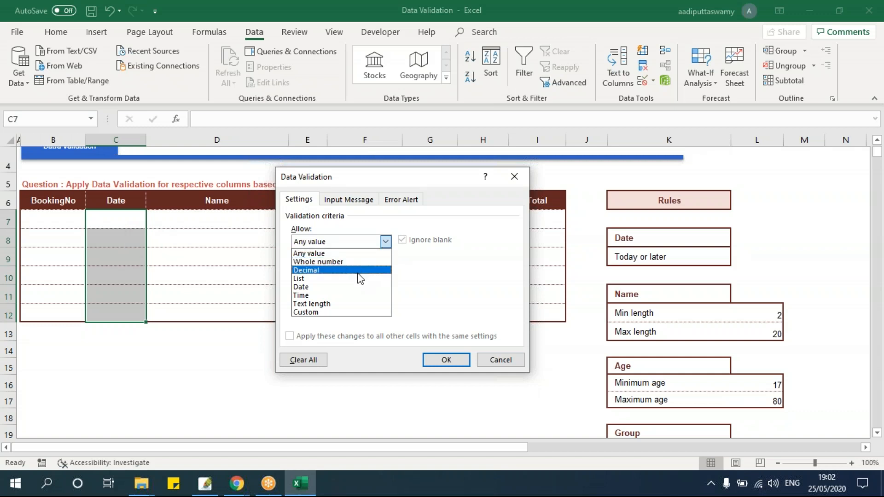
click(308, 290)
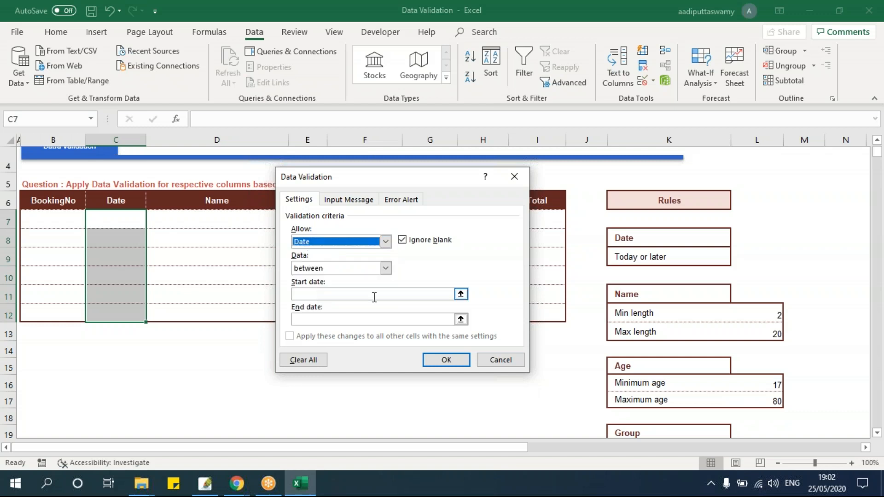
click(358, 267)
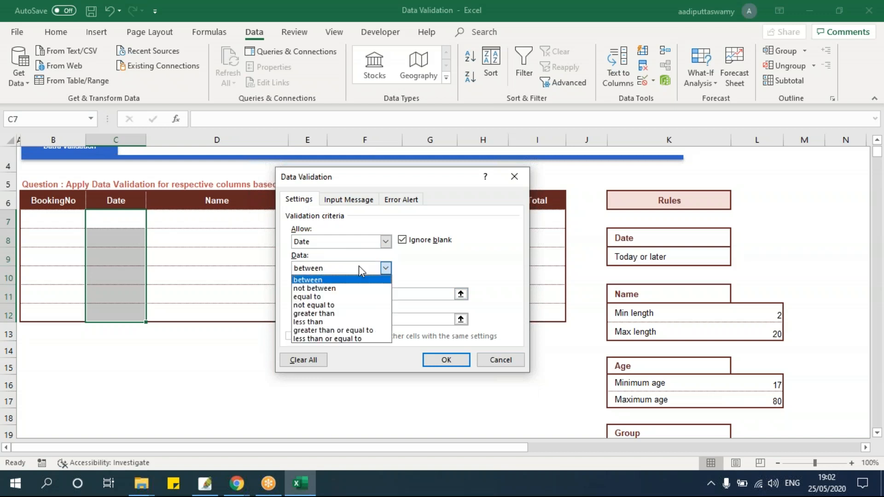
click(359, 267)
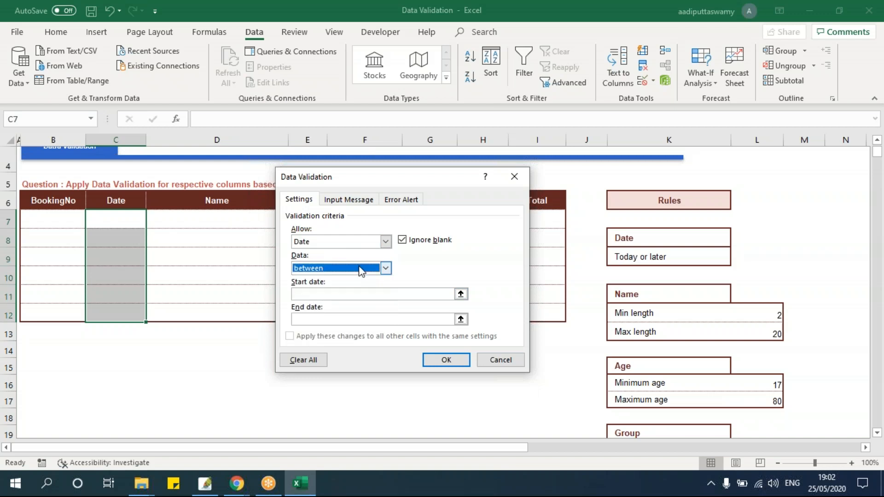
click(359, 267)
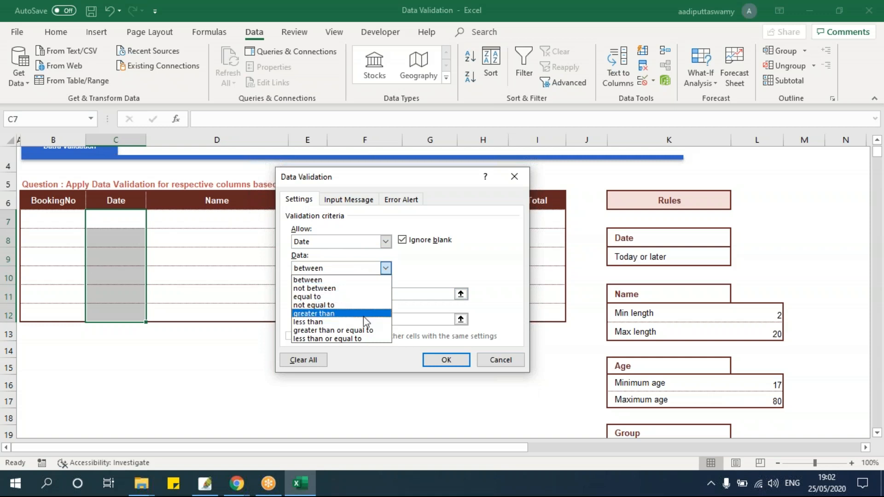
click(367, 331)
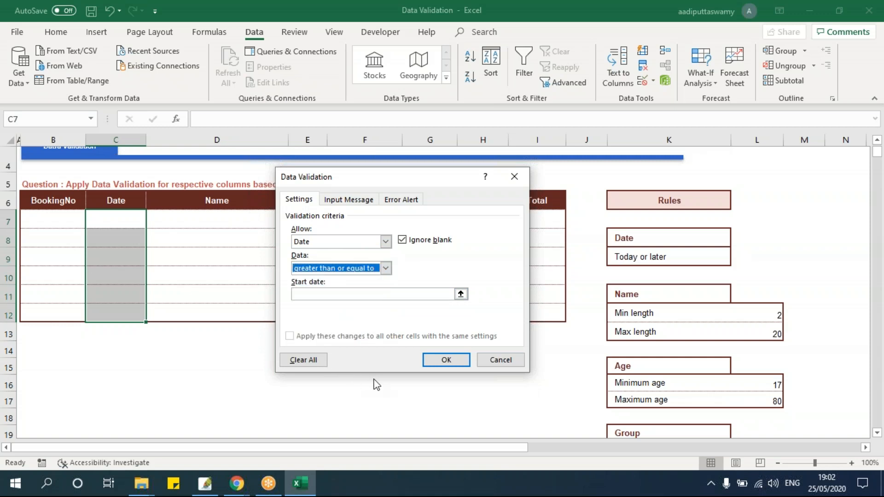
click(363, 294)
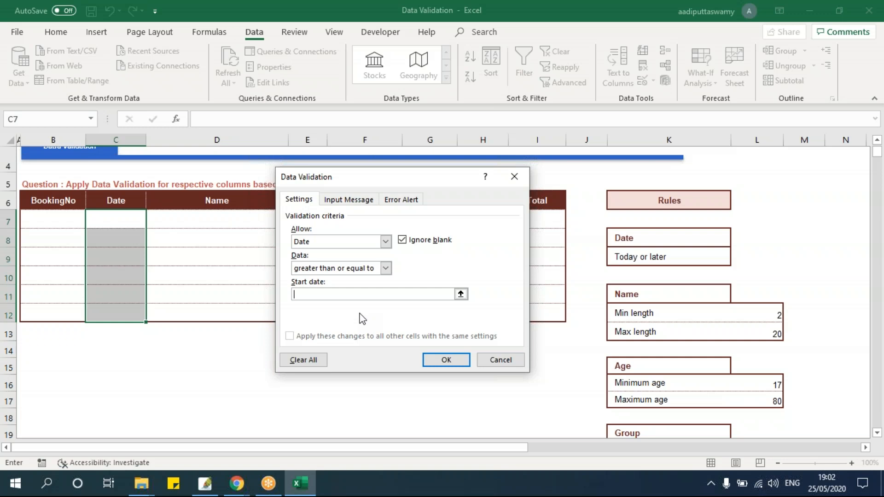
- Set the start date of the Date column's validation rule to =today() and apply the rule
text(25-may-2020)
drag(343, 295, 195, 292)
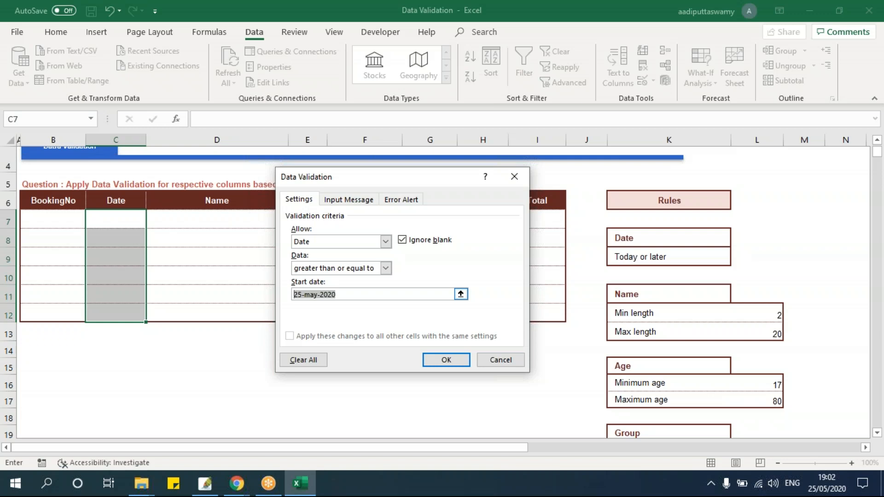
key(BackSpace)
text(=today())
drag(353, 295, 255, 285)
click(454, 361)
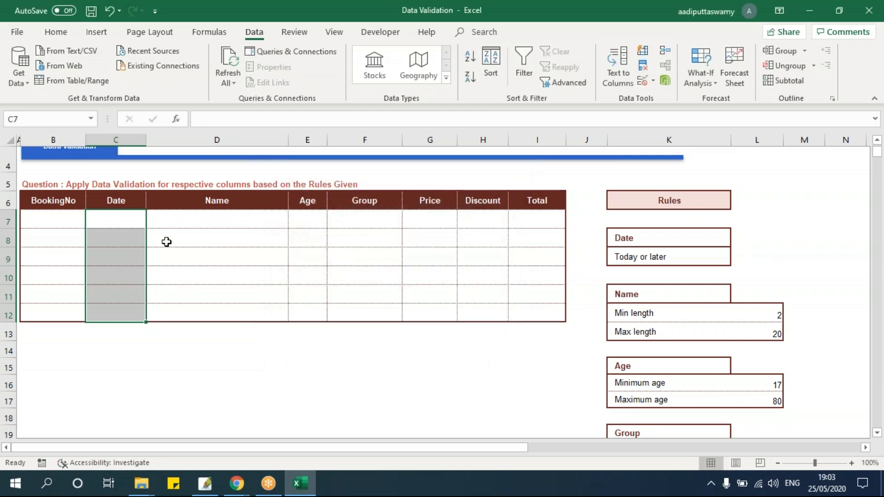
- Try entering 1-jan-2020 and 24-may-2020 in cell C7 to test the date rule, cancelling each entry
click(136, 224)
text(1-jan-2020)
key(Return)
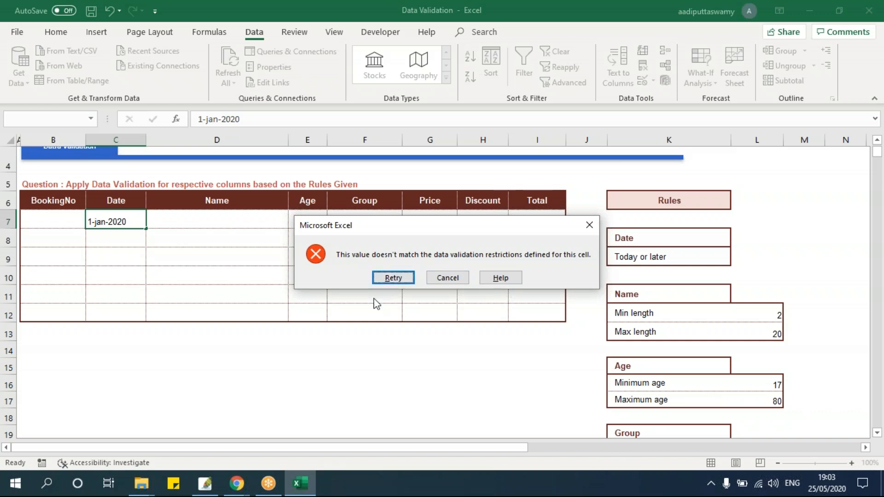
click(448, 277)
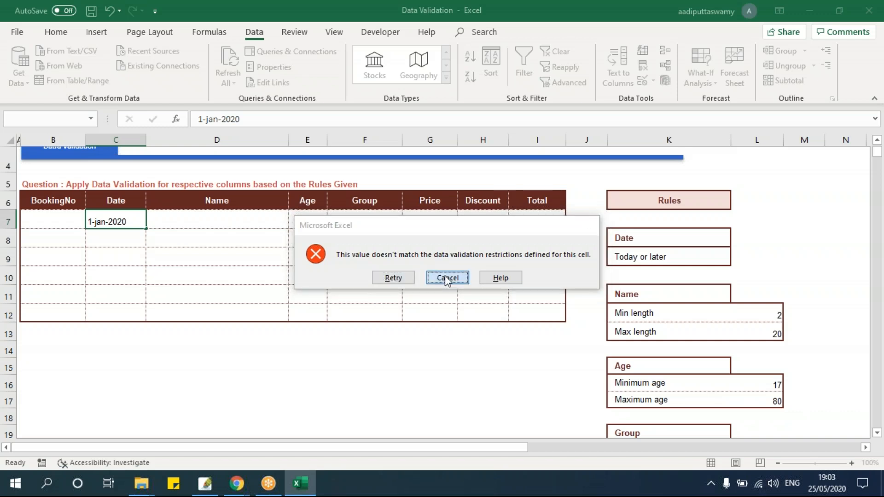
text(2)
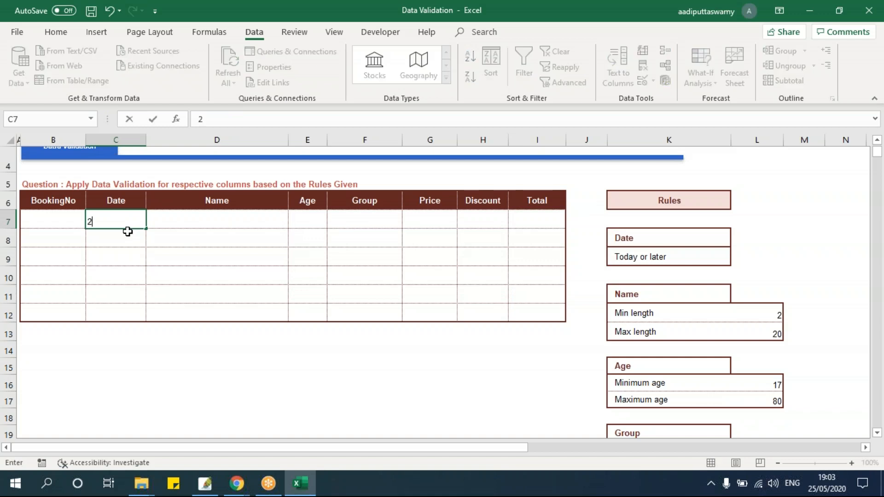
text(4-may-2020)
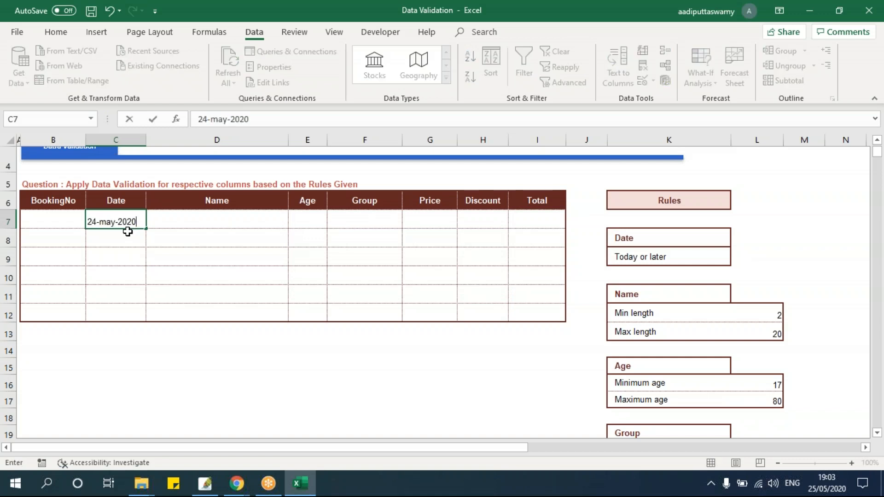
key(Return)
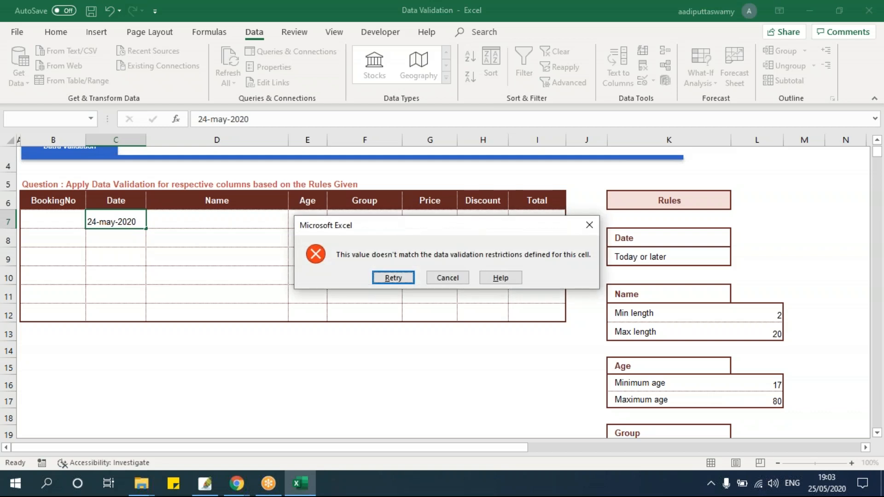
key(Escape)
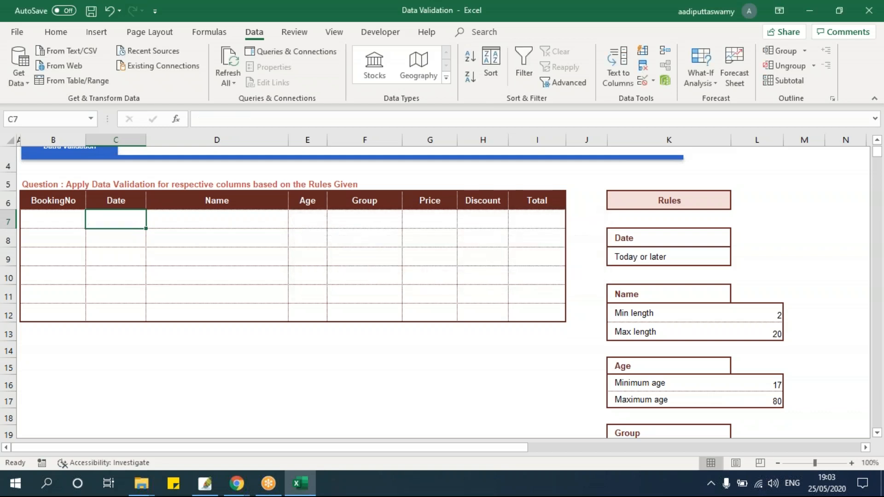
- Enter 25-may-2020 in cell C7, and try 2-feb-2020 in cell C8, cancelling that second entry
text(25-may-2020)
key(Return)
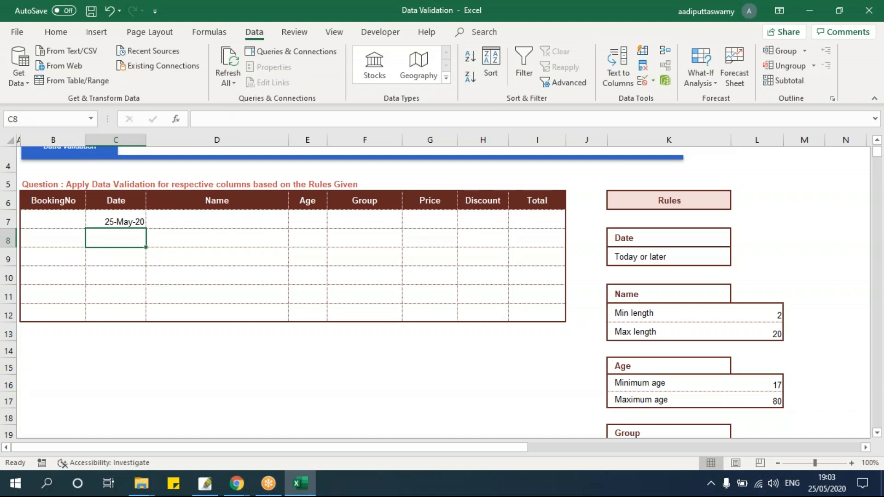
text(2-feb-2020)
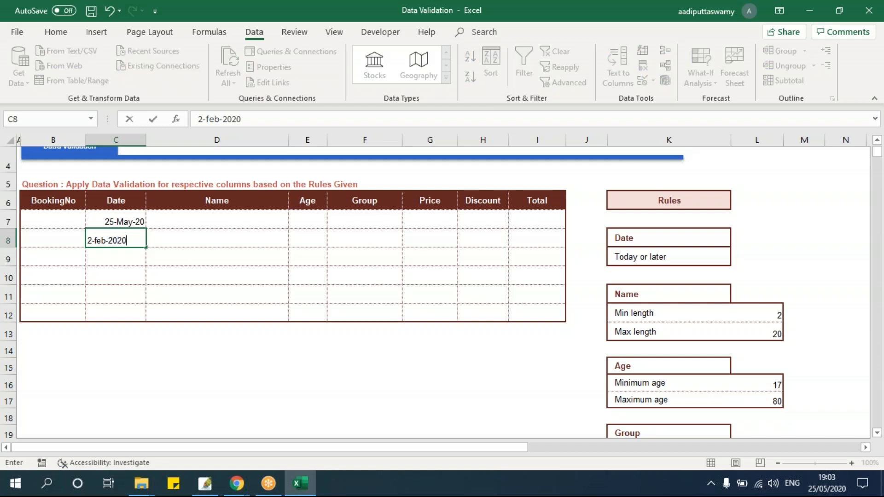
key(Return)
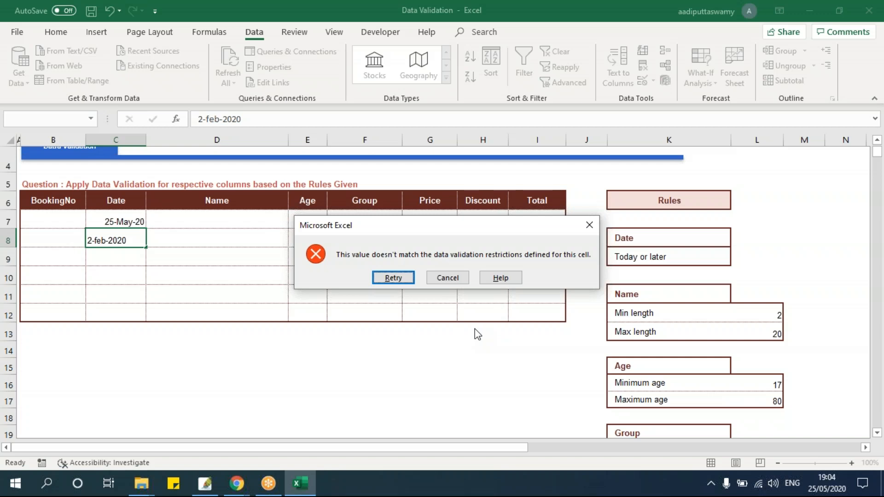
click(456, 277)
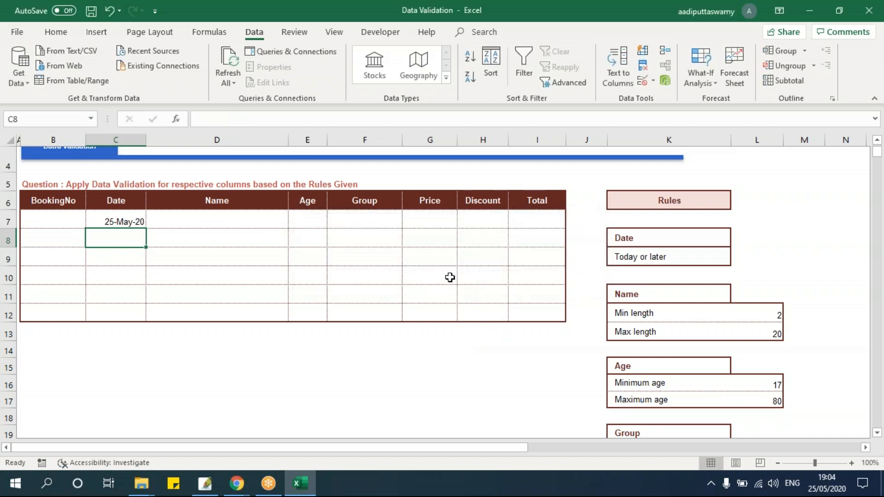
- Open the data validation error alert settings for cells C7:C12 and choose the Stop style
drag(136, 221, 148, 316)
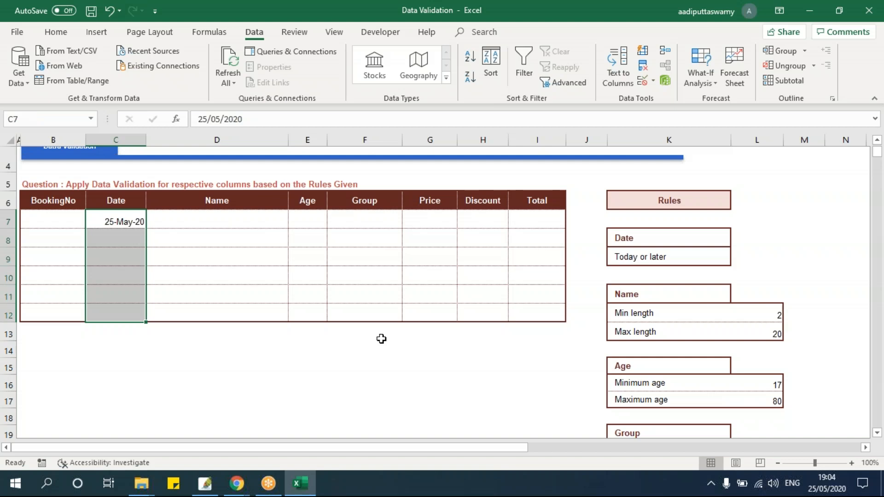
click(653, 80)
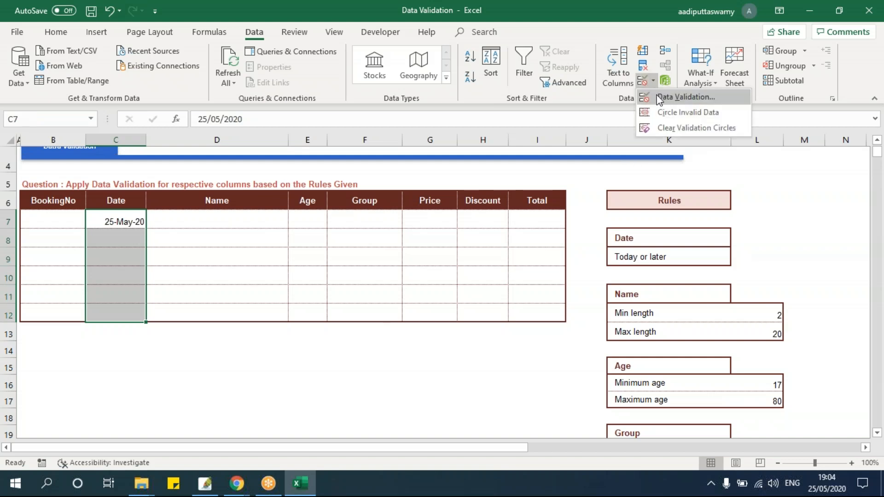
click(659, 98)
click(405, 203)
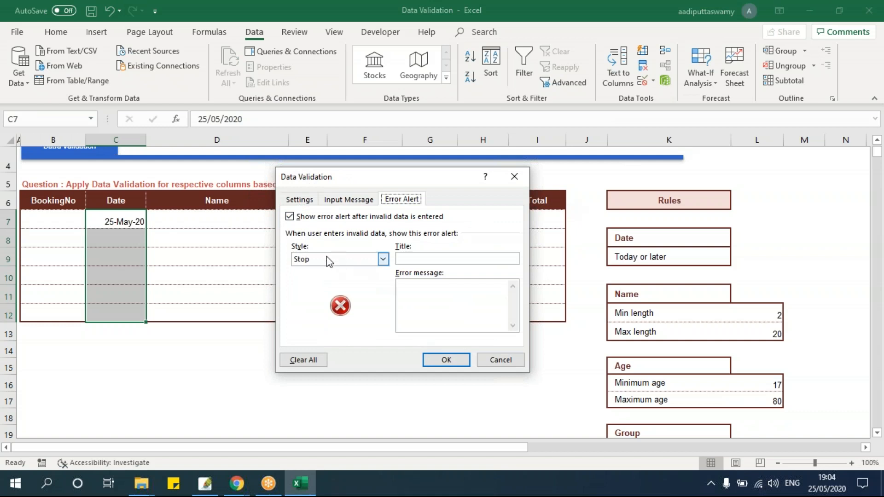
click(315, 260)
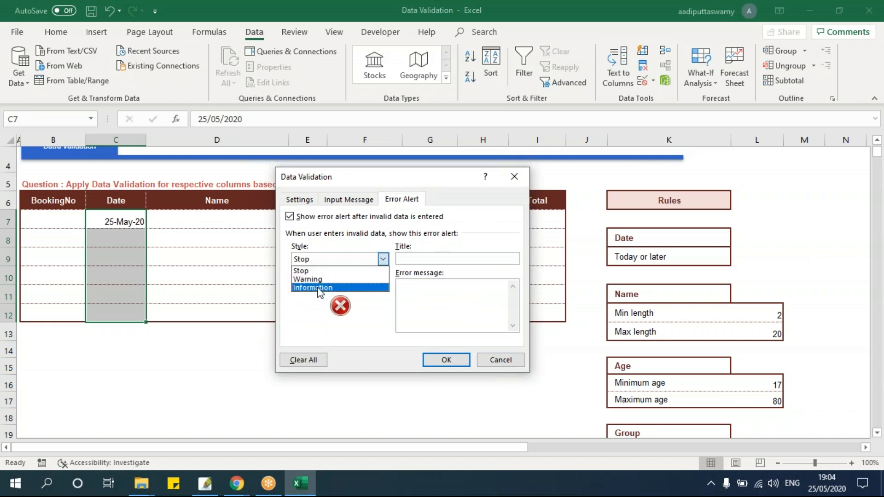
click(312, 272)
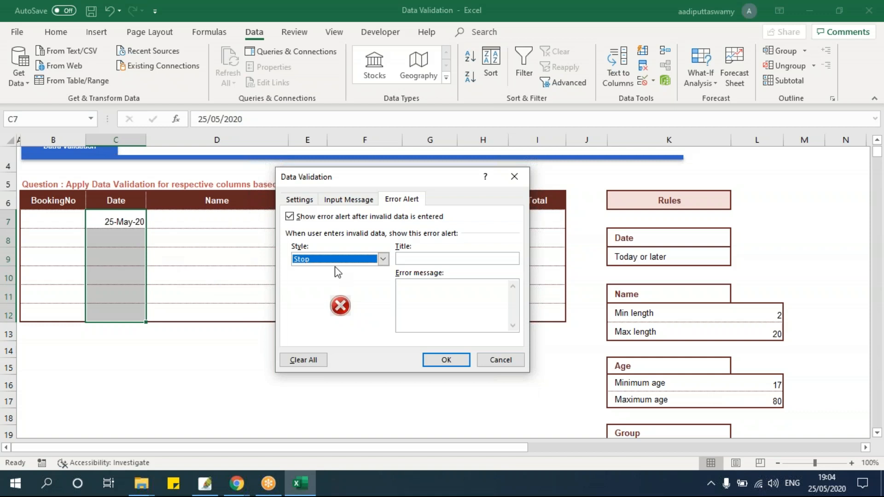
- Try the Warning and Information error alert styles, and set the style back to Stop
click(316, 261)
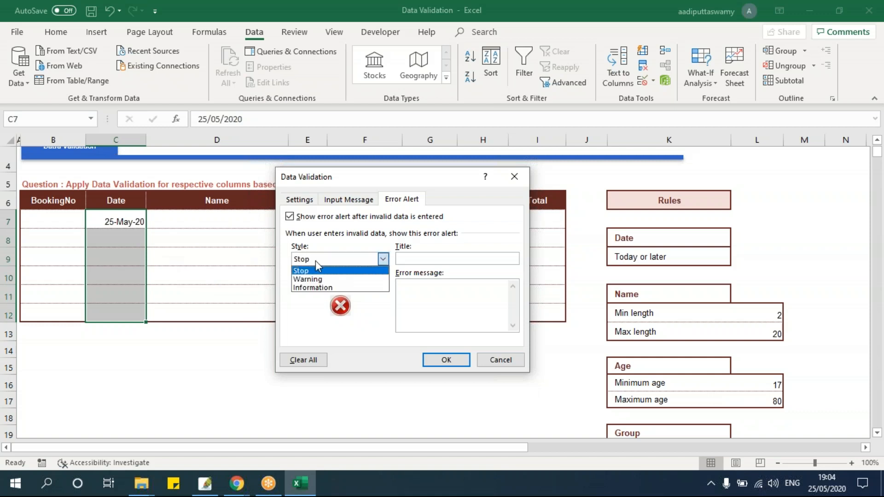
click(322, 280)
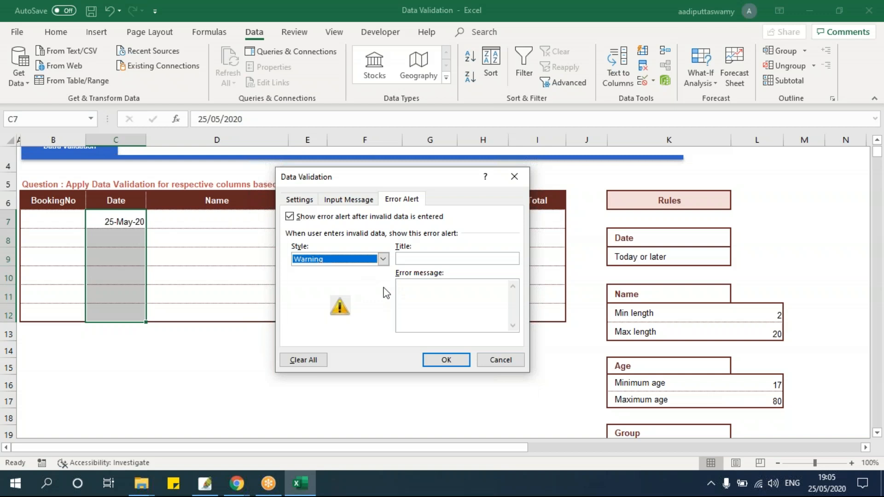
click(383, 259)
click(334, 288)
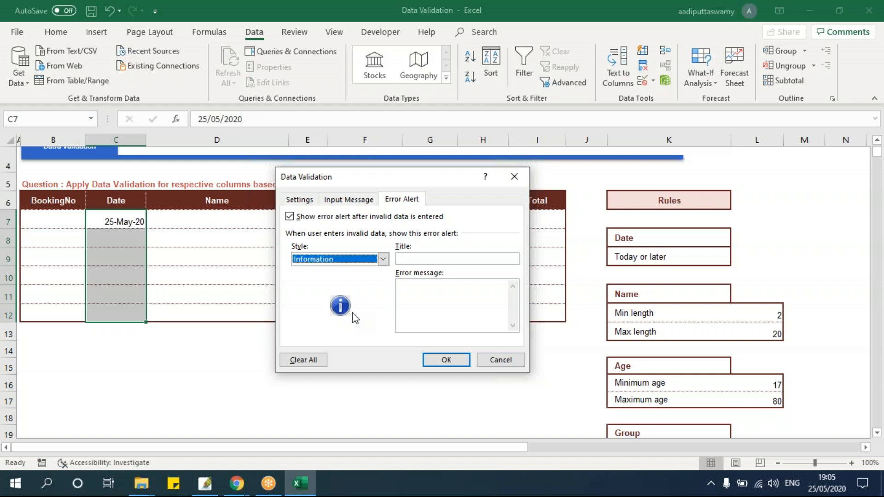
click(367, 259)
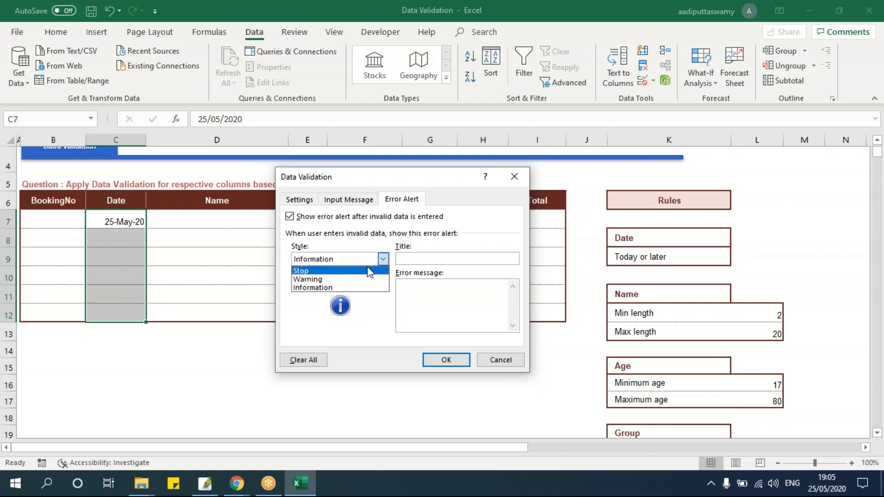
click(369, 271)
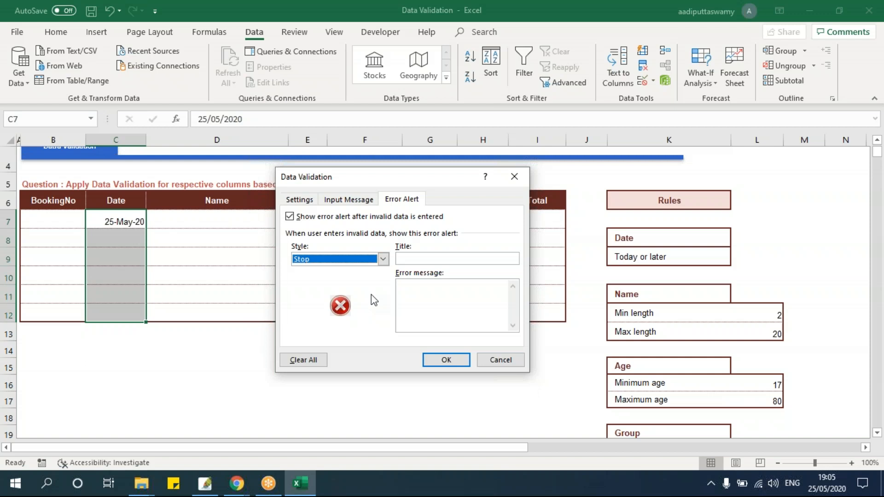
- Title the error alert "Date", set its message to "Please enter Today's date or greater than today's date", and apply it
click(463, 258)
text(Date)
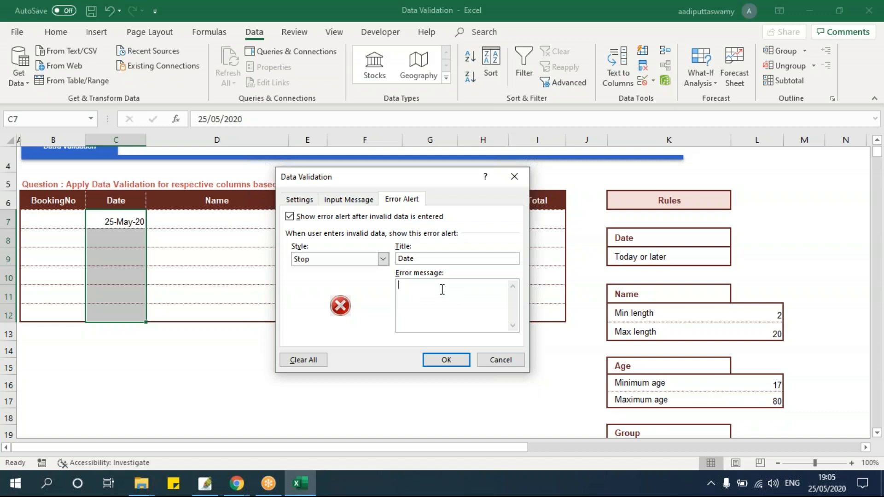
text(PLease)
key(BackSpace)
key(BackSpace)
key(BackSpace)
key(BackSpace)
key(BackSpace)
key(BackSpace)
text(Please enter Today's date or greater than)
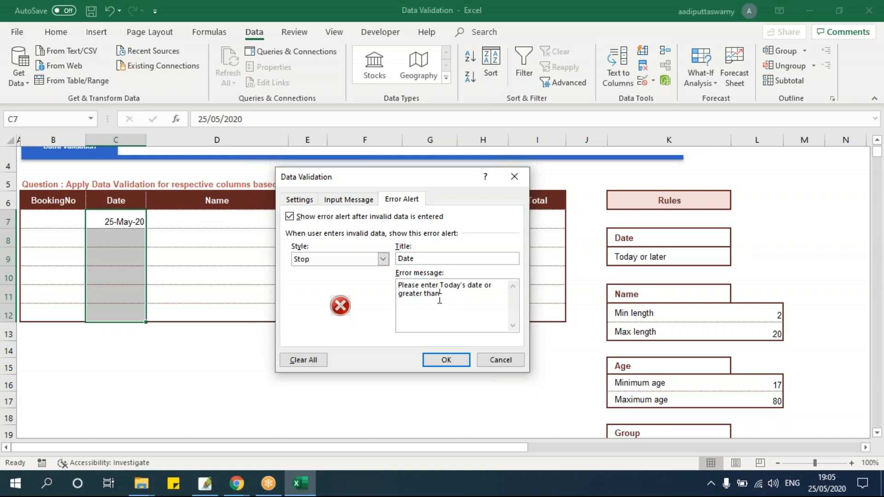
text( today's date)
click(446, 360)
- Try entering 3-march-2020 in cell C8 to test the custom error alert, retry it once, and cancel the entry
click(109, 235)
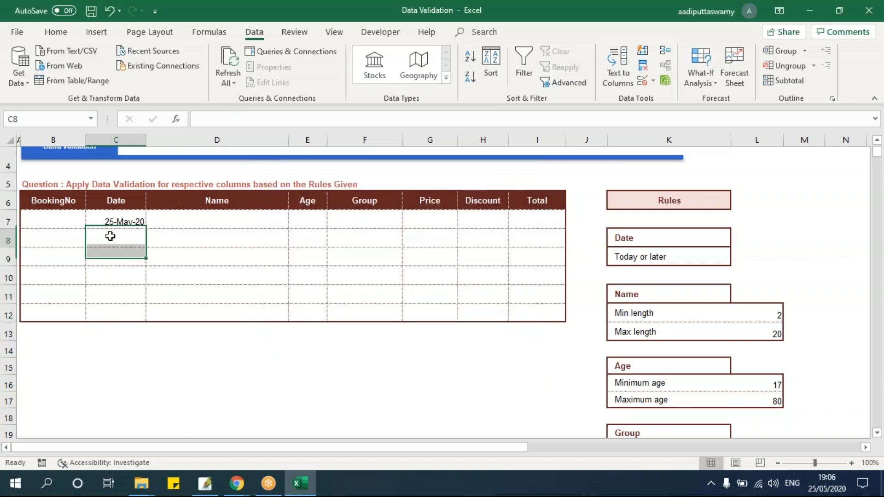
text(3-)
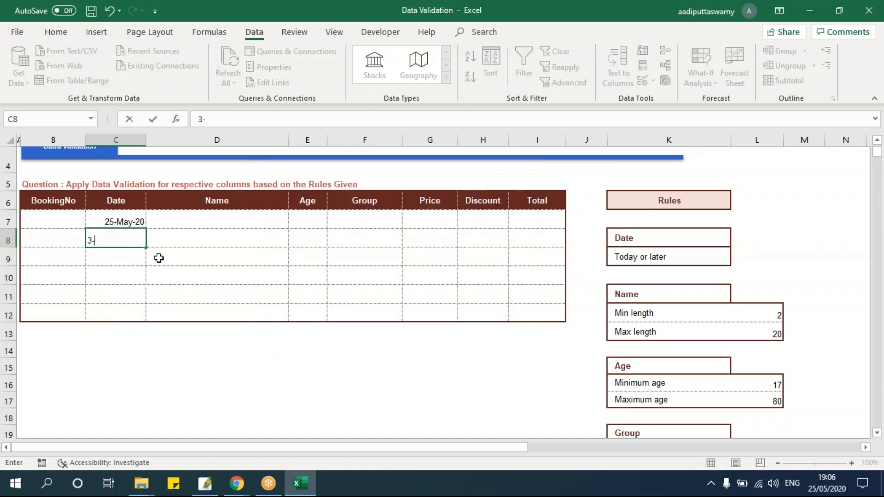
text(march-2020)
key(Return)
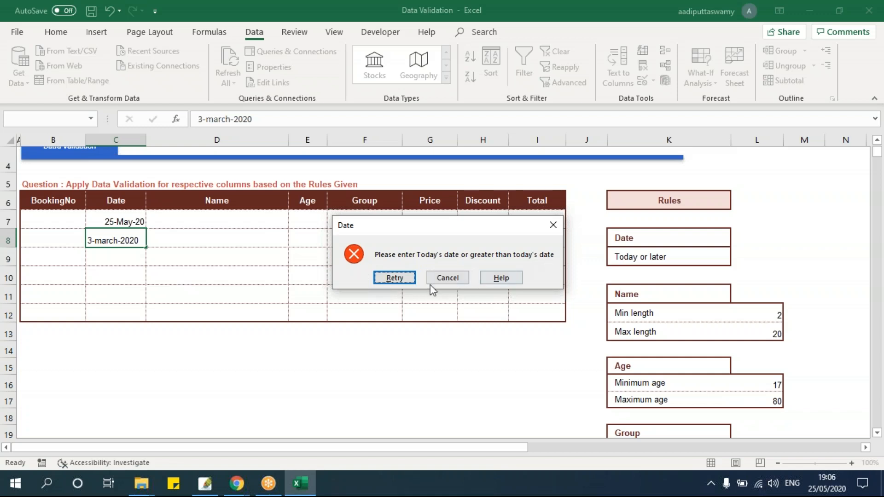
click(395, 278)
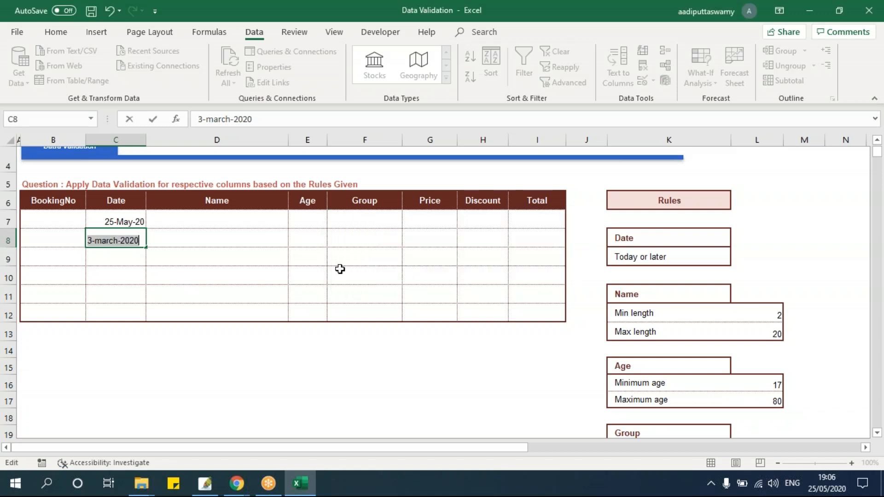
click(142, 256)
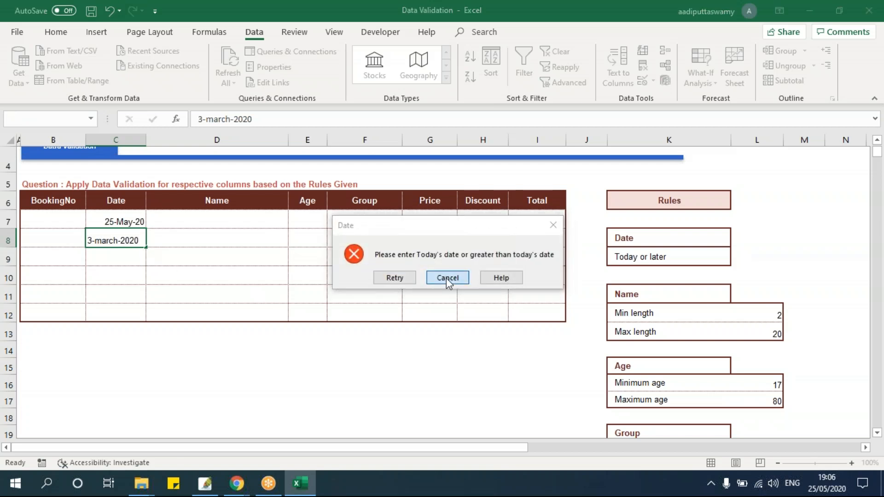
click(447, 278)
- Change the error alert style for cells C7:C12 to Warning and apply it
drag(134, 221, 133, 315)
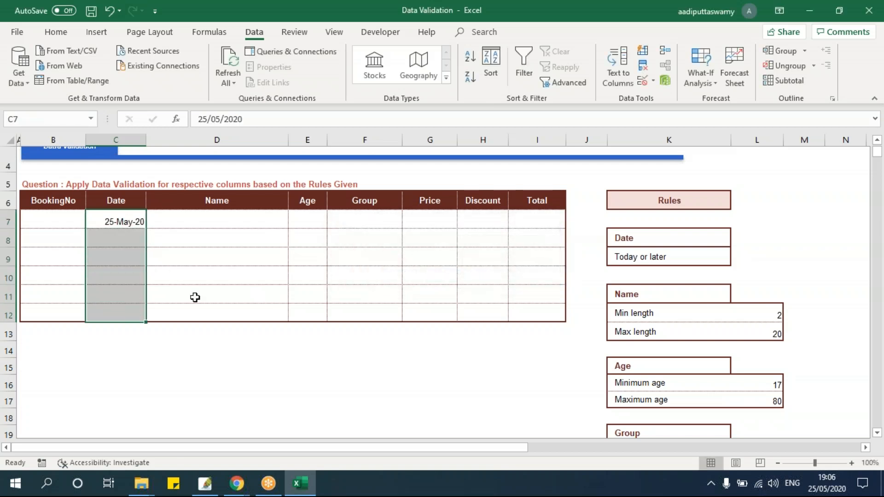
click(644, 81)
click(382, 258)
click(343, 279)
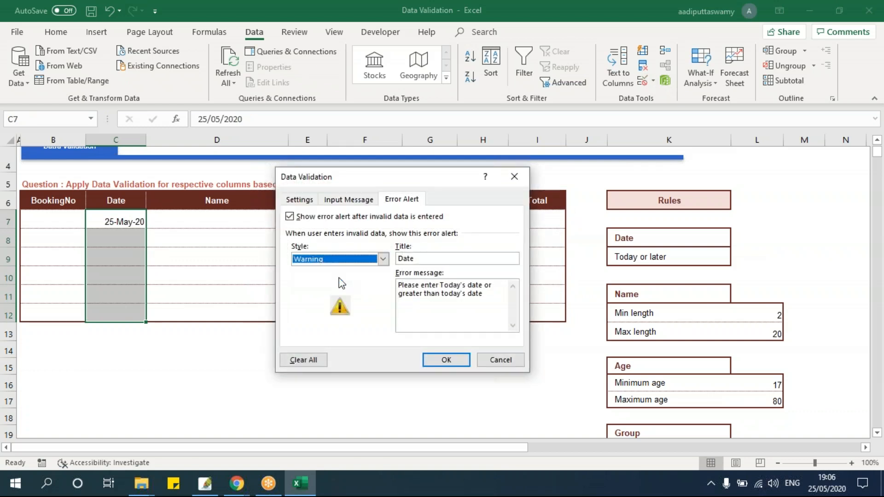
click(446, 360)
- Enter 4-april-2020 in cell C8 and accept the invalid date despite the Warning alert
click(135, 241)
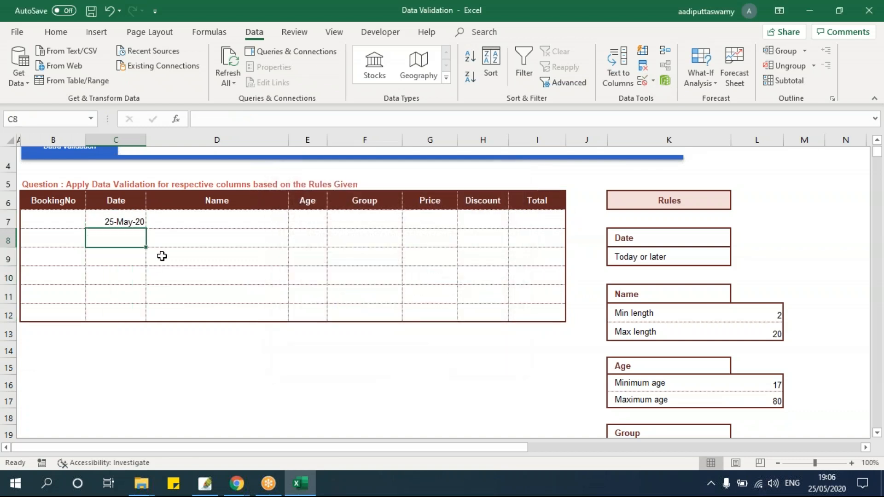
text(4-ap)
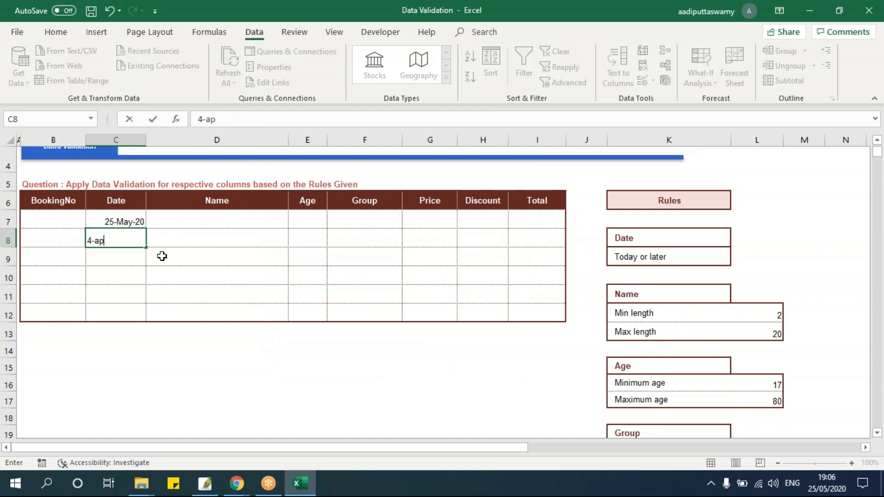
text(ril-2020)
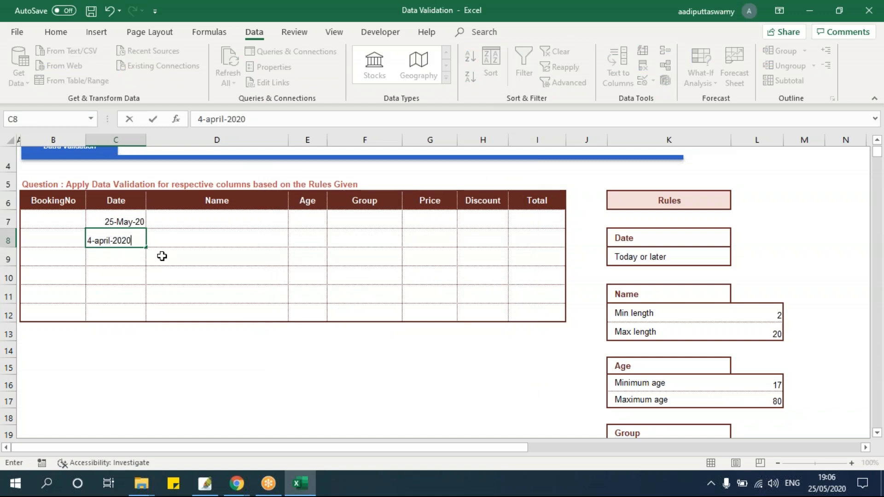
key(Return)
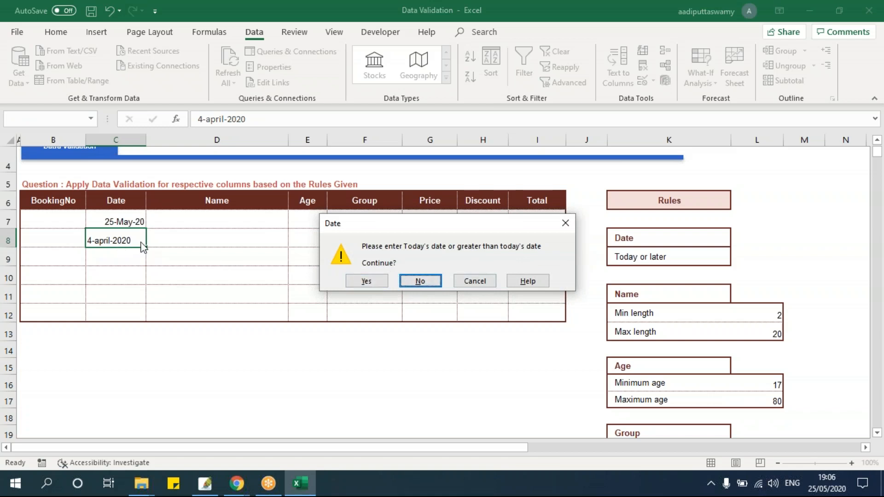
click(366, 281)
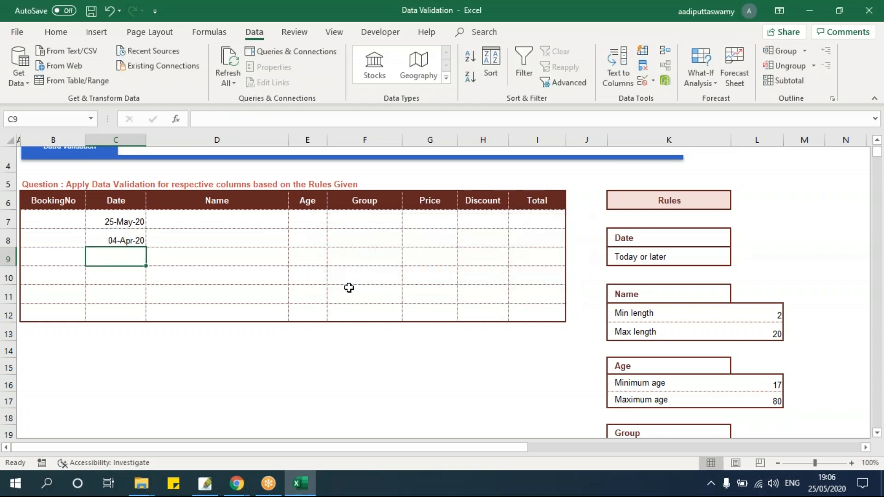
- Change the error alert style for cells C7:C12 to Information and apply it
drag(128, 221, 130, 312)
click(652, 83)
click(650, 95)
click(336, 260)
click(318, 288)
click(449, 361)
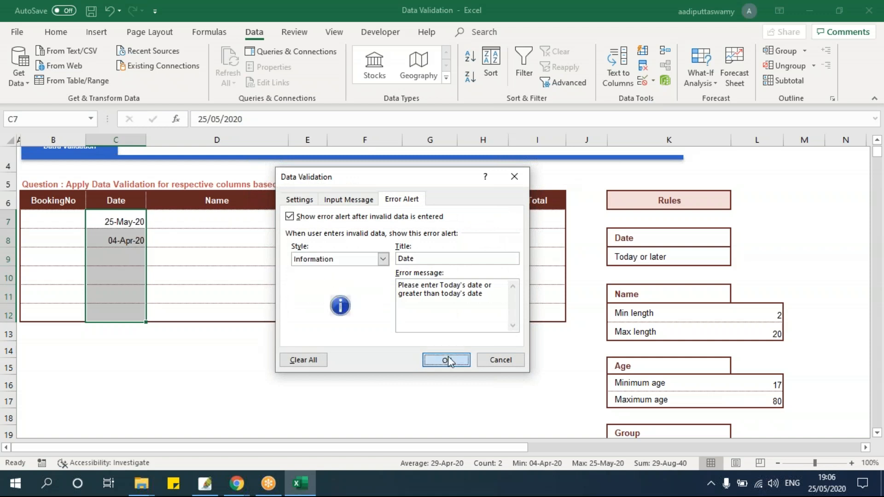
- Enter 2-feb-2020 in cell C9 and accept the invalid date despite the Information alert
click(126, 252)
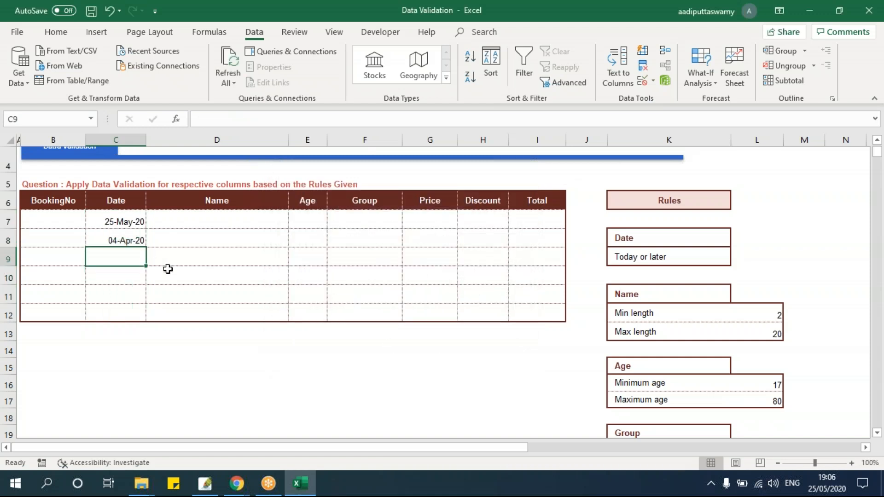
text(2-feb-2020)
key(Return)
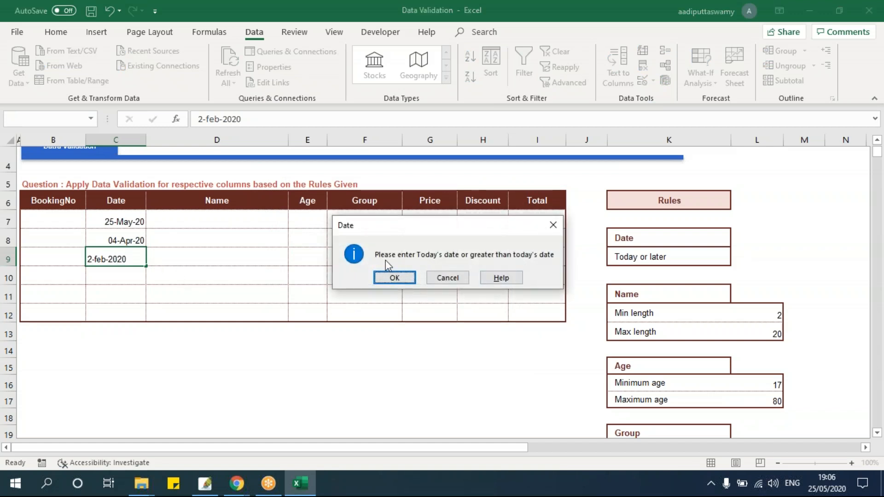
click(394, 278)
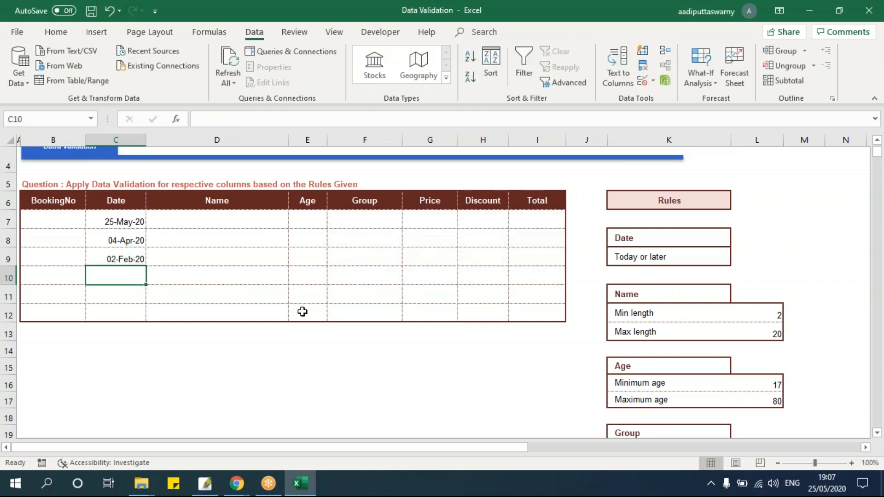
- Reopen the data validation of cells C7:C12, copy the error message text, and set the error alert style to Stop
drag(135, 223, 132, 314)
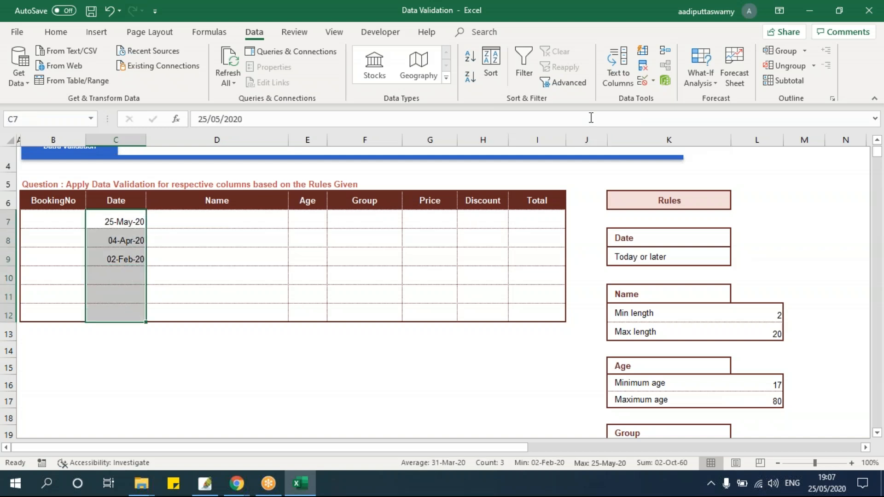
click(654, 79)
click(656, 99)
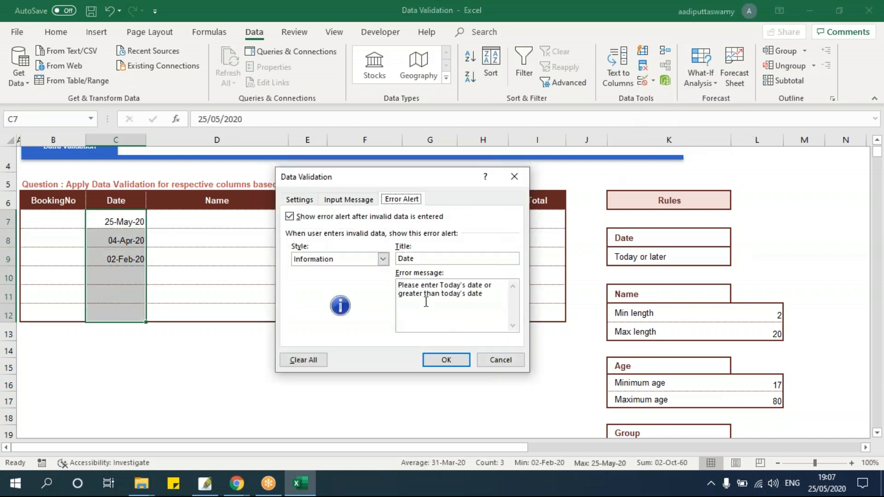
drag(407, 180, 327, 160)
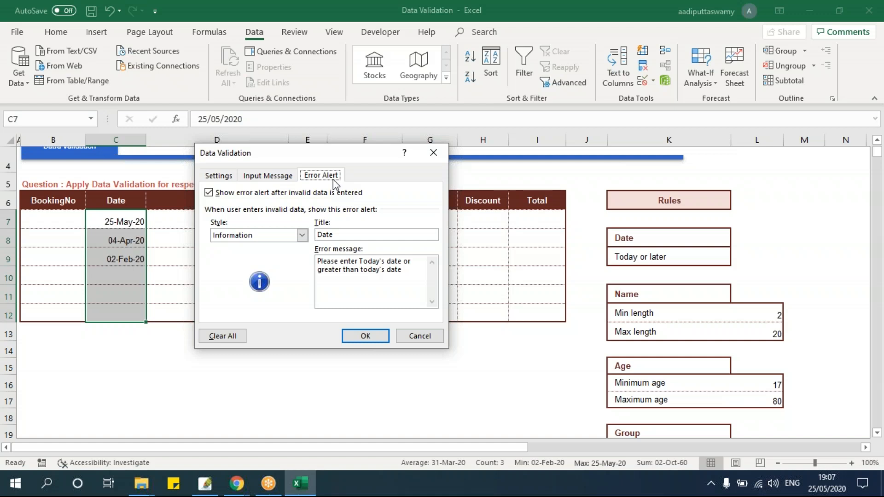
drag(411, 276, 309, 262)
key(ctrl+c)
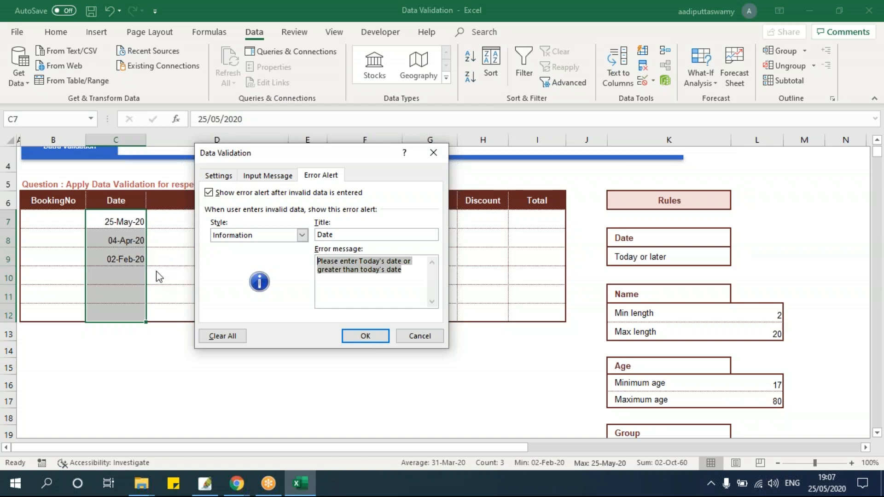
click(302, 235)
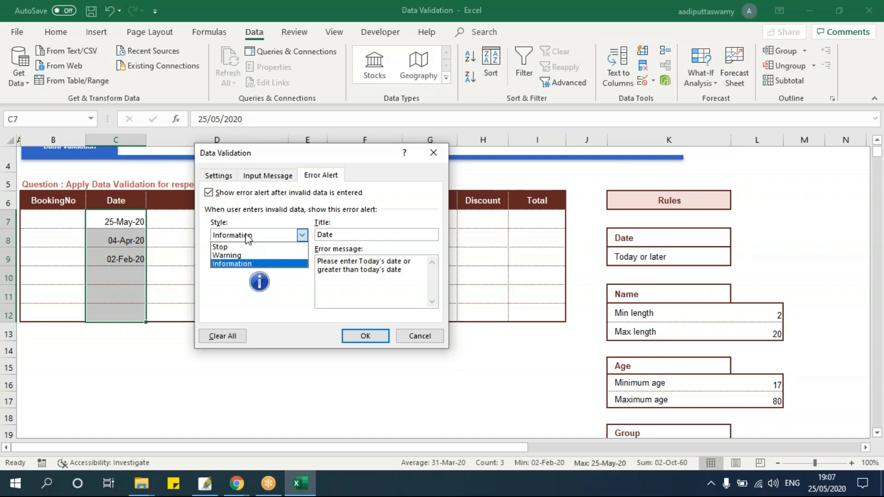
click(249, 245)
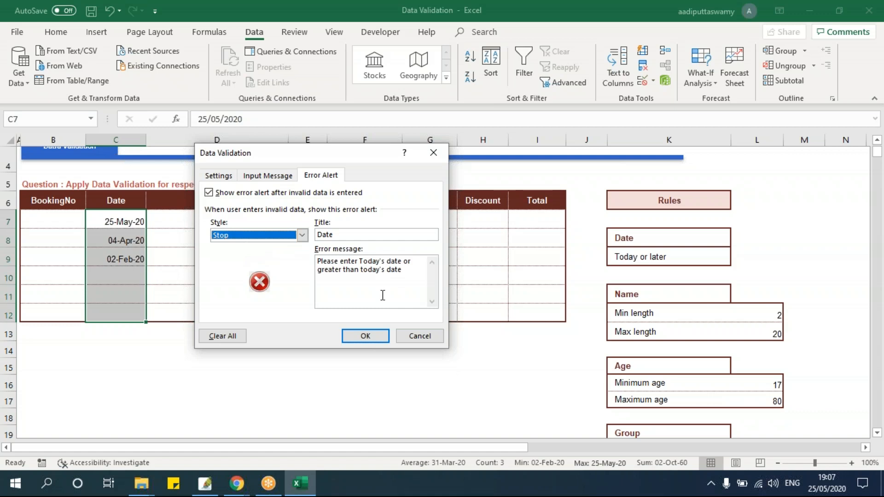
- Add an input message titled "Date" with the copied text "Please enter Today's date or greater than today's date", and apply it
click(289, 175)
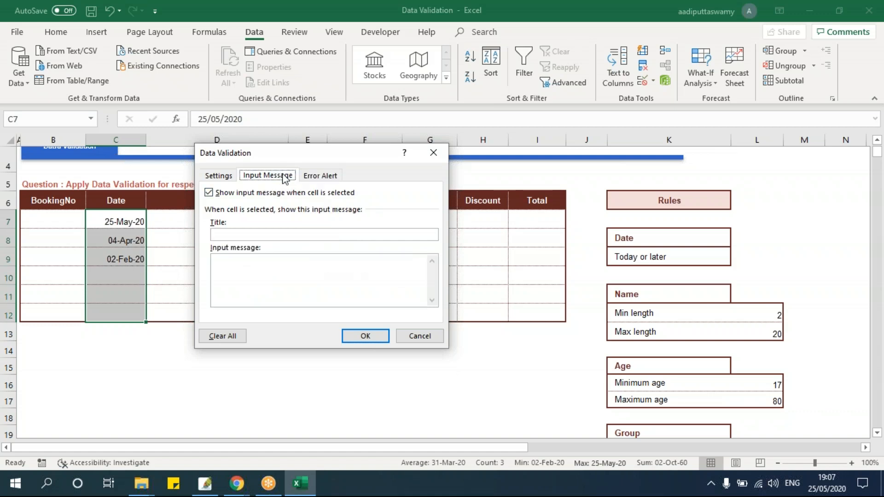
click(284, 276)
key(ctrl+v)
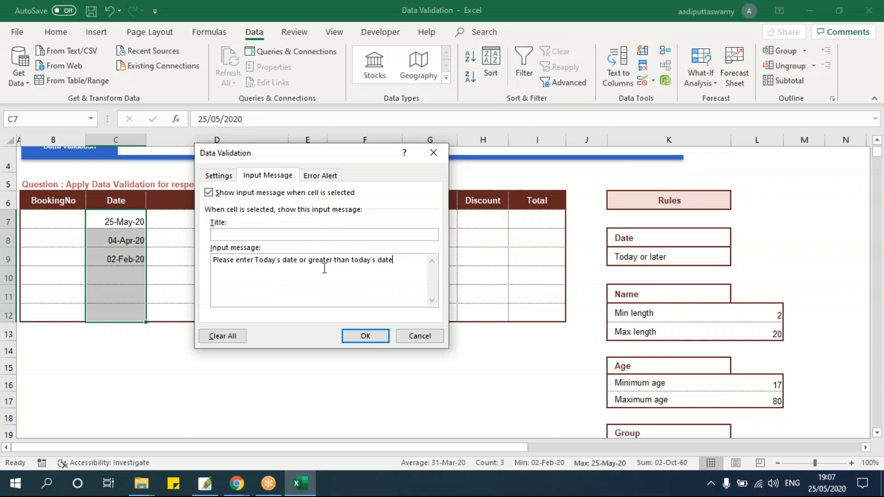
drag(406, 264, 191, 257)
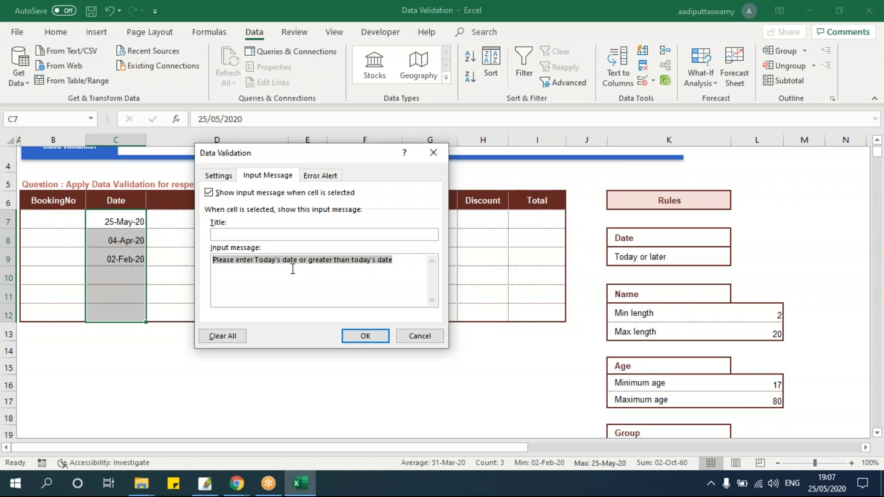
click(271, 236)
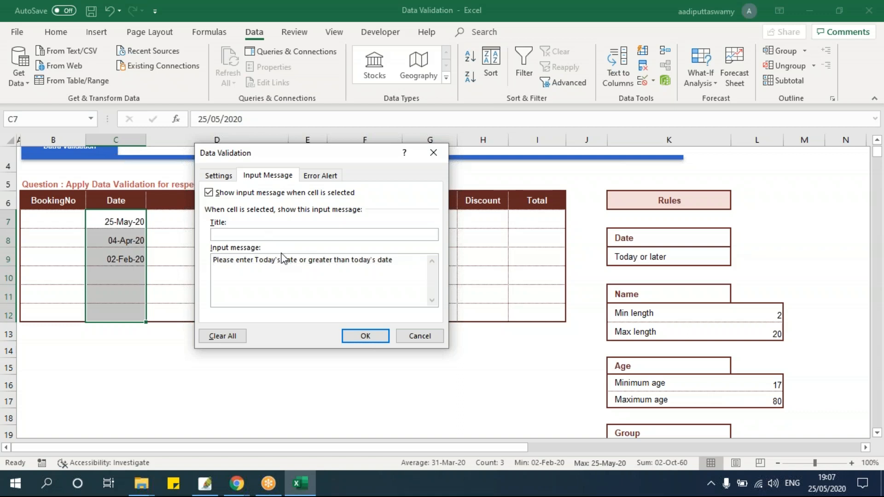
text(Date)
click(369, 339)
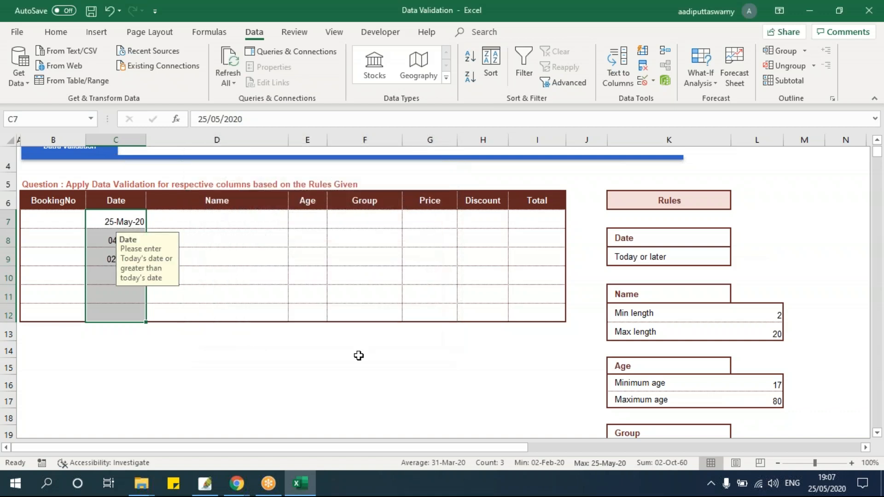
- Check the input message by selecting different cells of the Date column
click(253, 241)
click(367, 376)
click(128, 242)
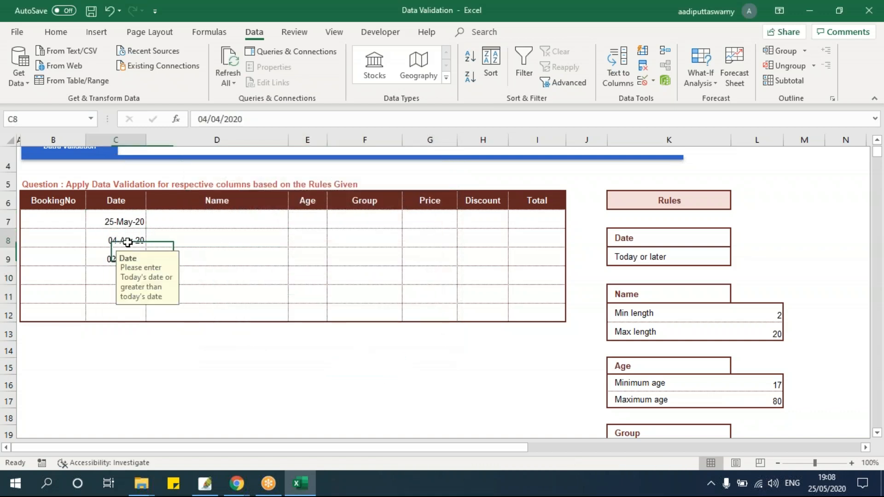
key(Down)
key(Down)
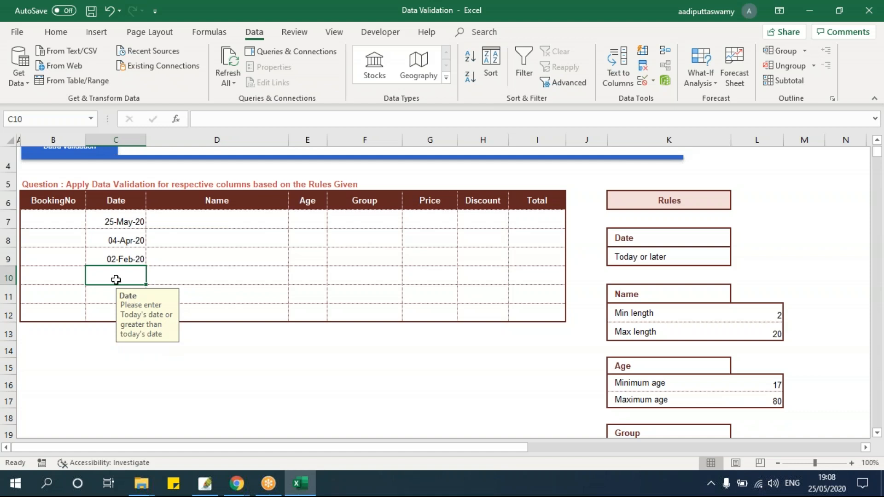
key(Down)
key(Down)
key(Up)
key(Up)
- Start a data validation rule for Name cells D7:D12 that allows only a text length
drag(225, 217, 225, 322)
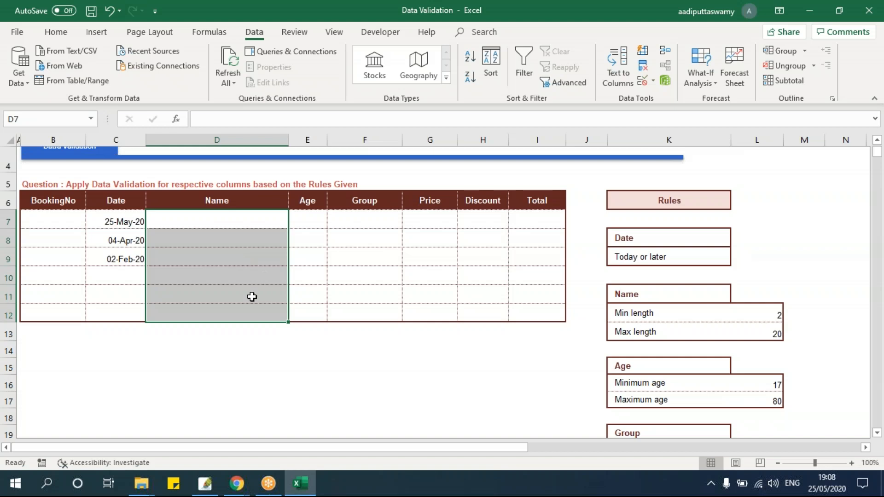
click(654, 81)
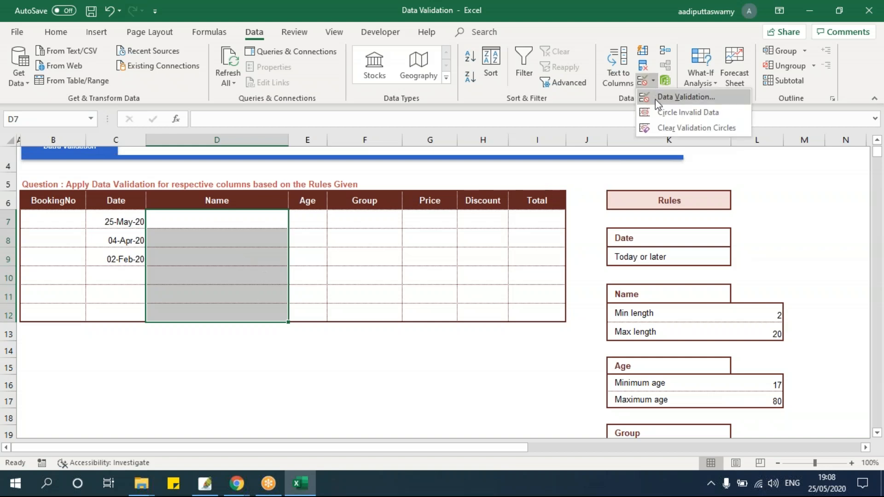
click(656, 98)
drag(308, 159, 396, 162)
click(318, 180)
click(357, 224)
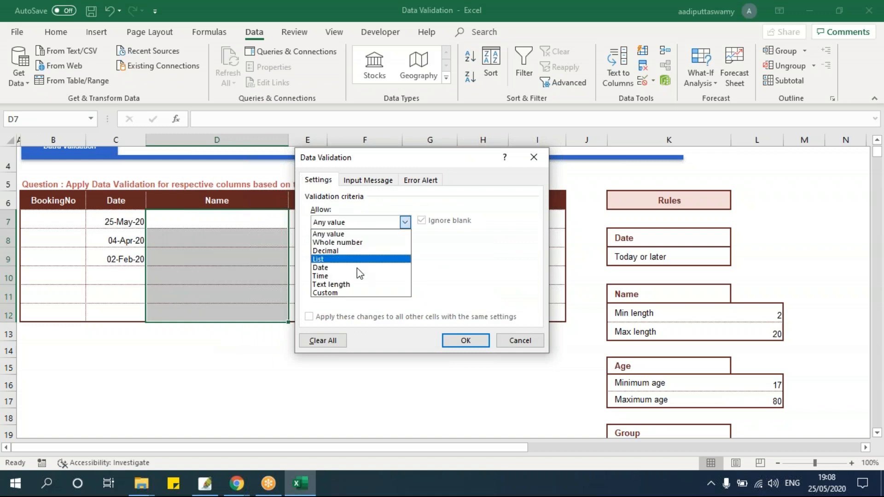
click(359, 284)
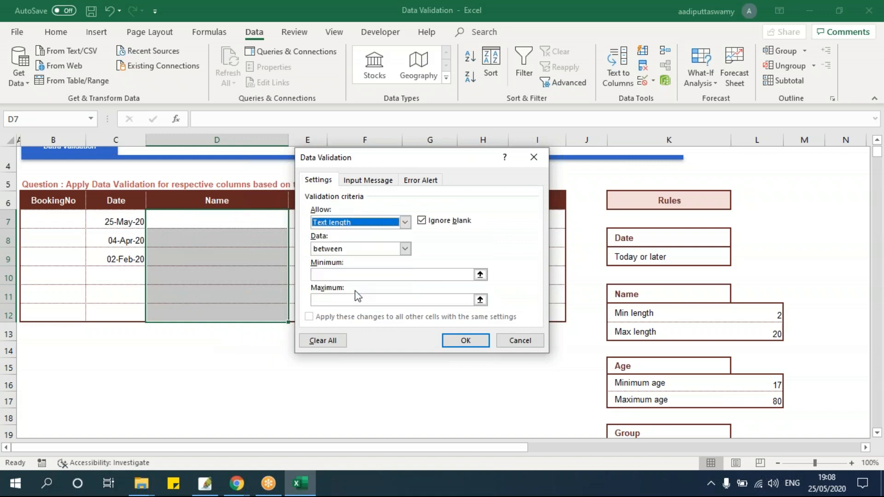
- Limit the text length to between a minimum of 3 and a maximum of 20, and apply the rule
click(360, 249)
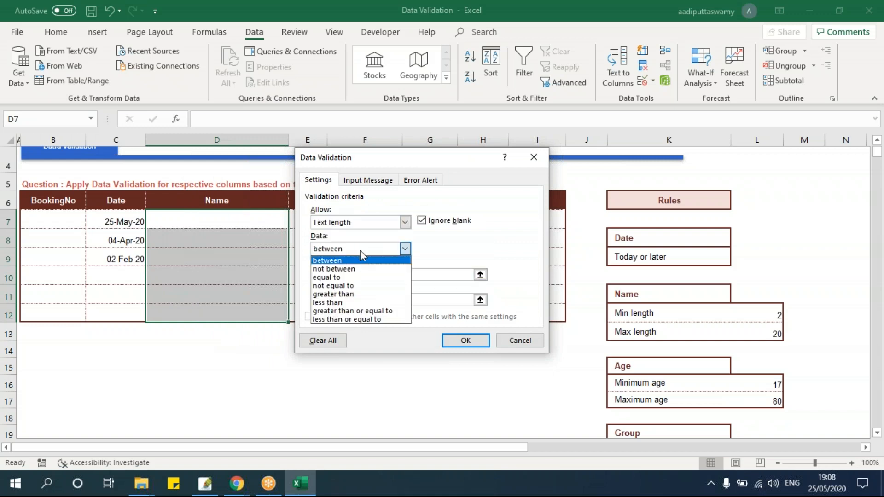
click(336, 260)
click(335, 276)
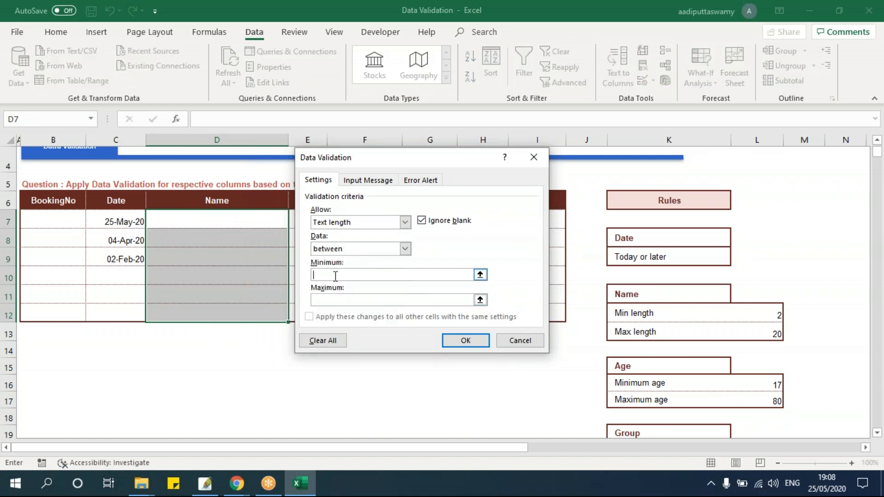
text(3)
click(348, 301)
text(20)
click(364, 249)
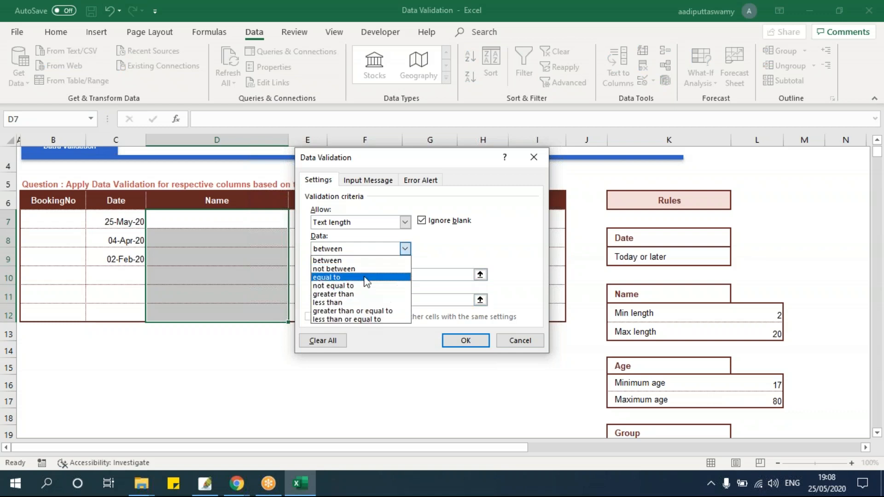
click(361, 260)
click(333, 275)
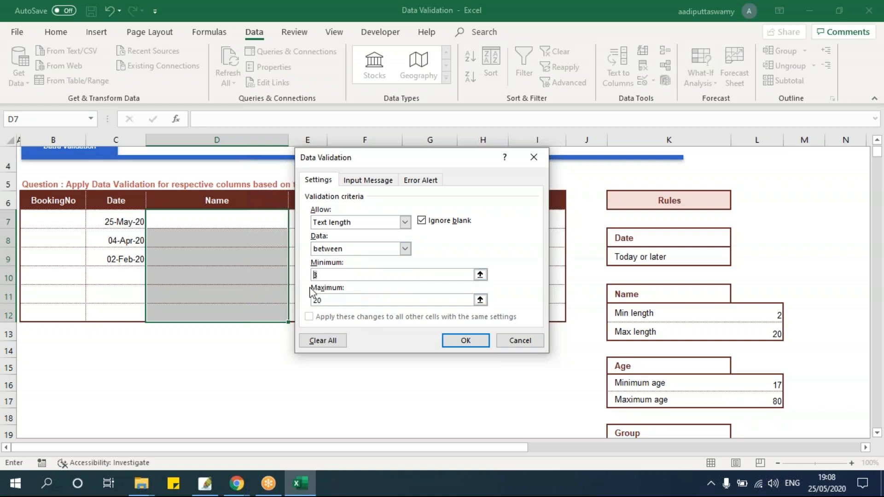
key(Tab)
click(465, 341)
- Try entering A and AA in cell D7 to test the length rule, and enter a valid four-letter first name
click(235, 223)
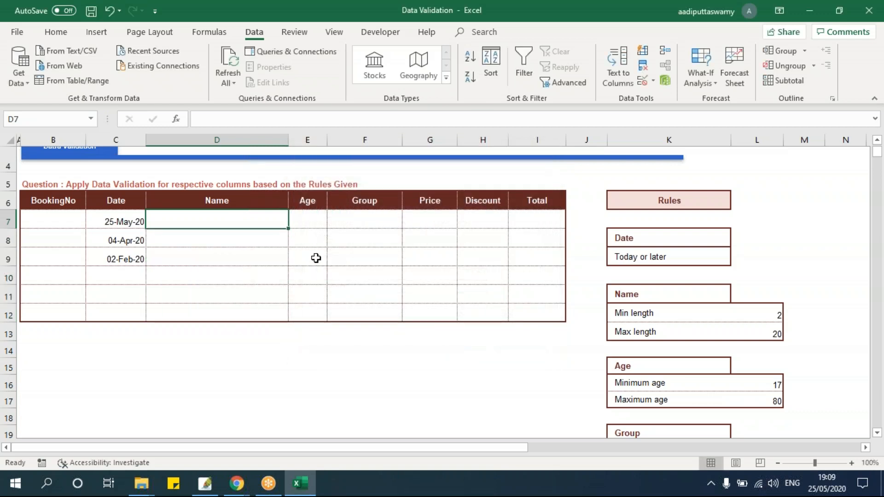
text(A)
key(Return)
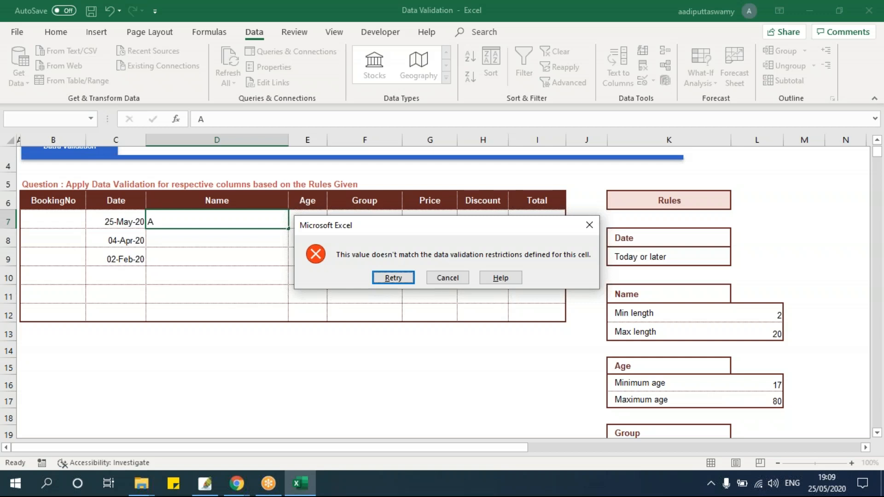
key(Return)
text(AA)
key(Return)
key(Escape)
text(Aadi)
key(Return)
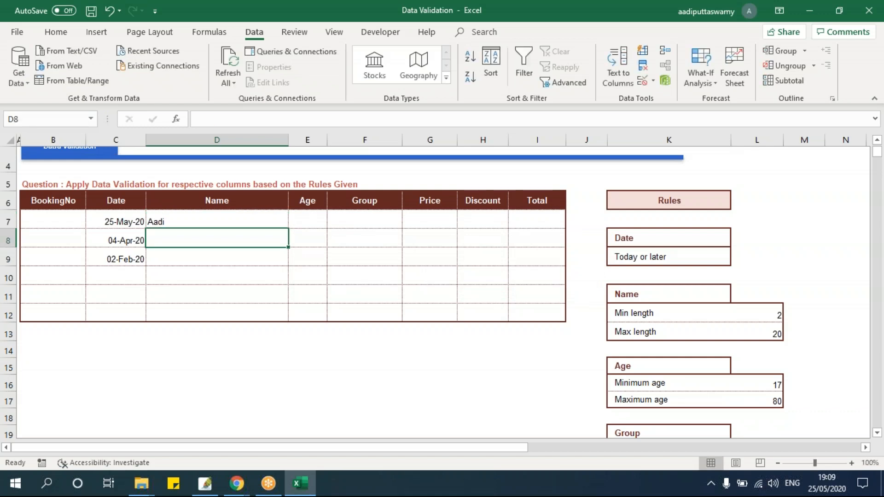
- Try entering random text longer than 20 characters in cell D8 to test the maximum length, and cancel the entry
text(asl fasldj flaksjd flkasjdfklj asdklfj alskdj flasdjf)
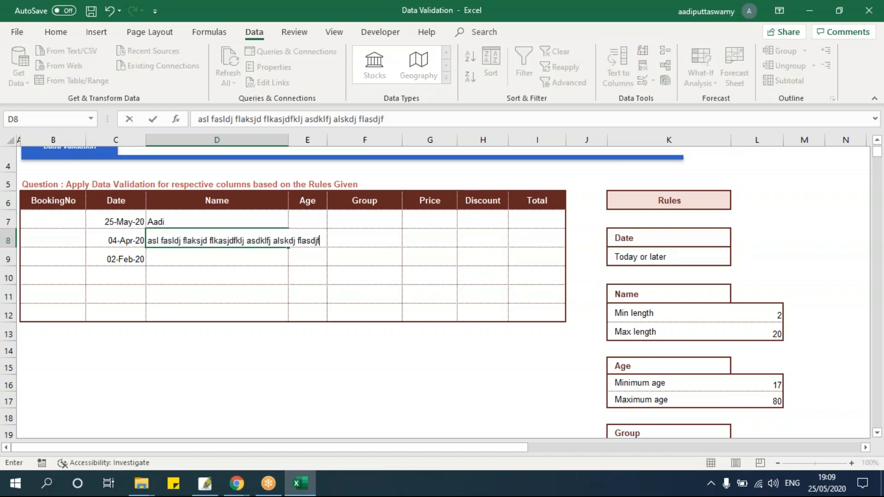
key(Return)
key(Escape)
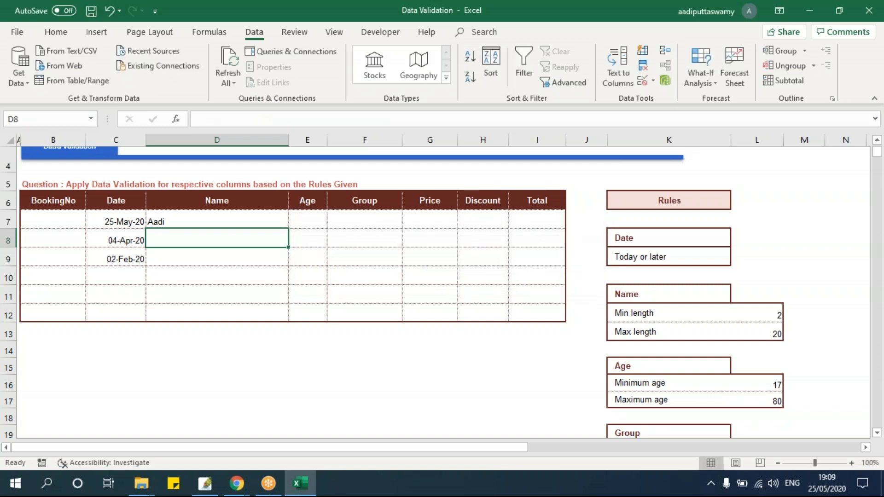
- Start a data validation rule for Age cells E7:E12 that allows only whole numbers
click(315, 220)
drag(315, 219, 311, 306)
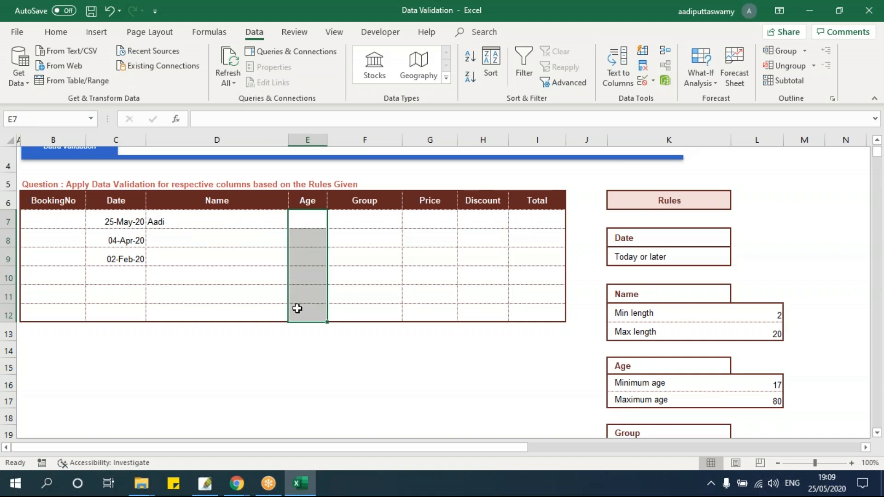
click(644, 79)
drag(444, 162, 600, 140)
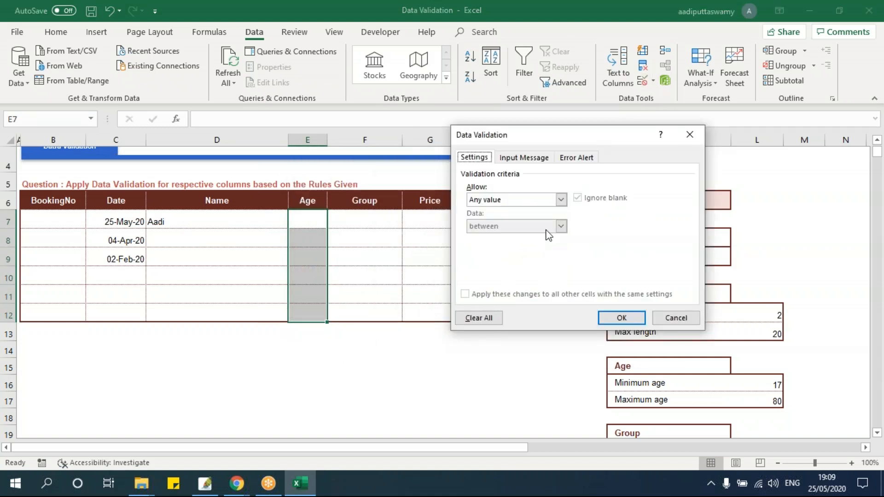
click(527, 202)
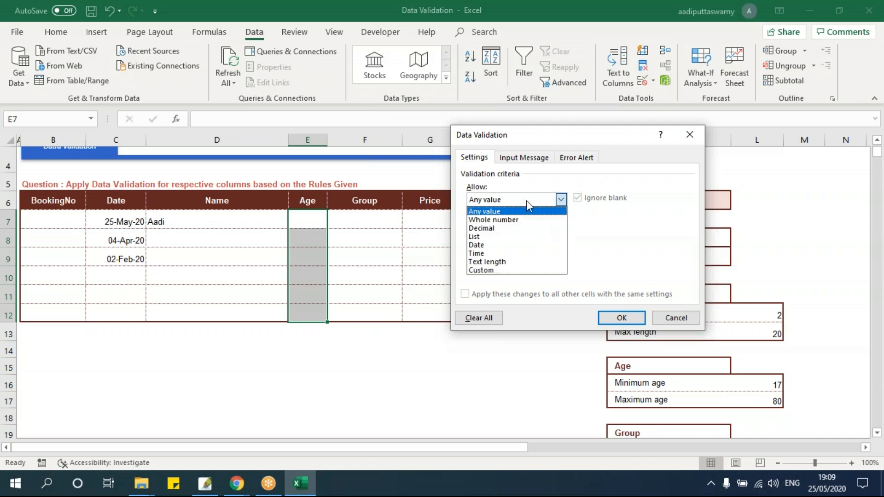
click(514, 221)
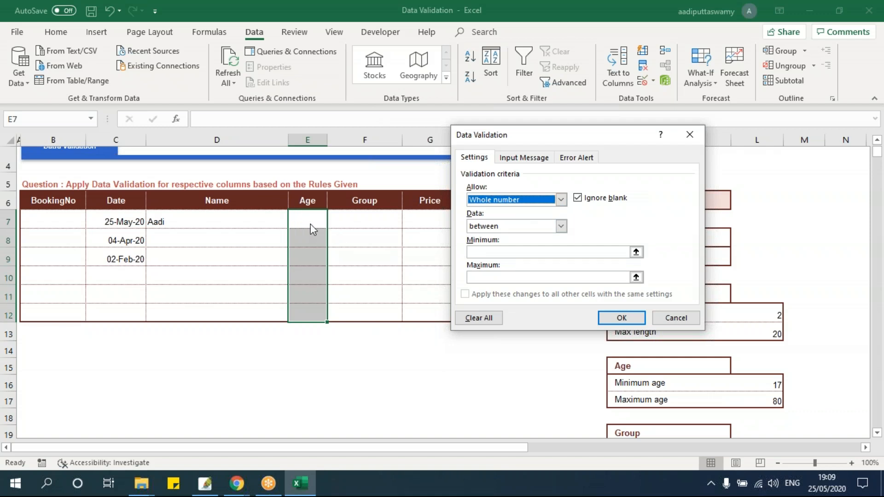
- Limit the ages to between a minimum of 25 and a maximum of 60, and apply the rule
click(521, 252)
text(25)
click(500, 275)
text(60)
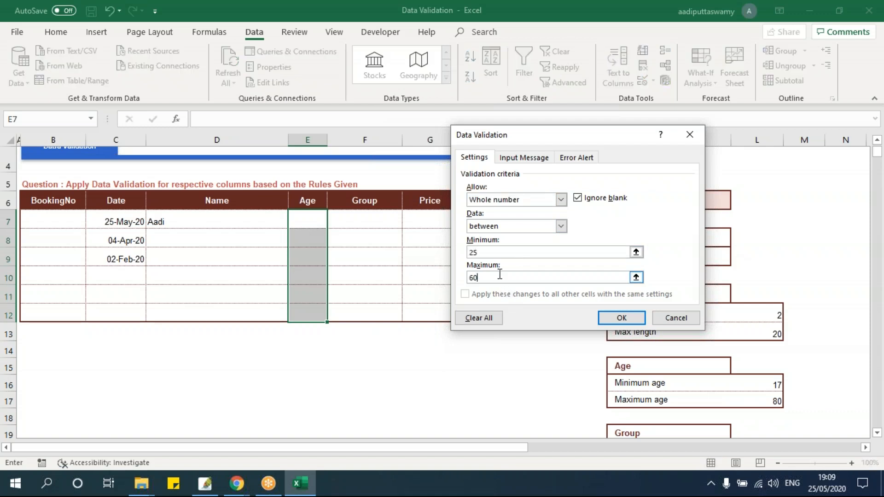
click(483, 252)
click(480, 279)
click(621, 319)
- Try entering 5 and 89 in Age cell E7 to test the rule, and enter 29 as the valid age
click(322, 221)
text(5)
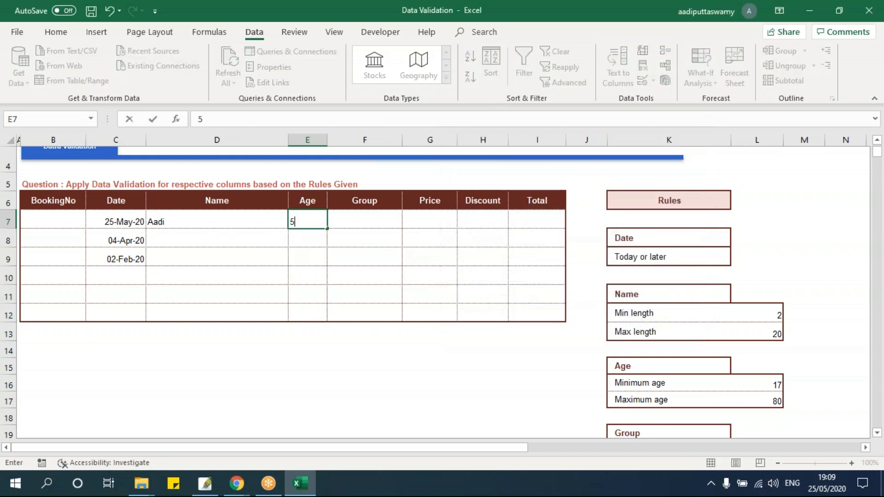
key(Return)
key(Escape)
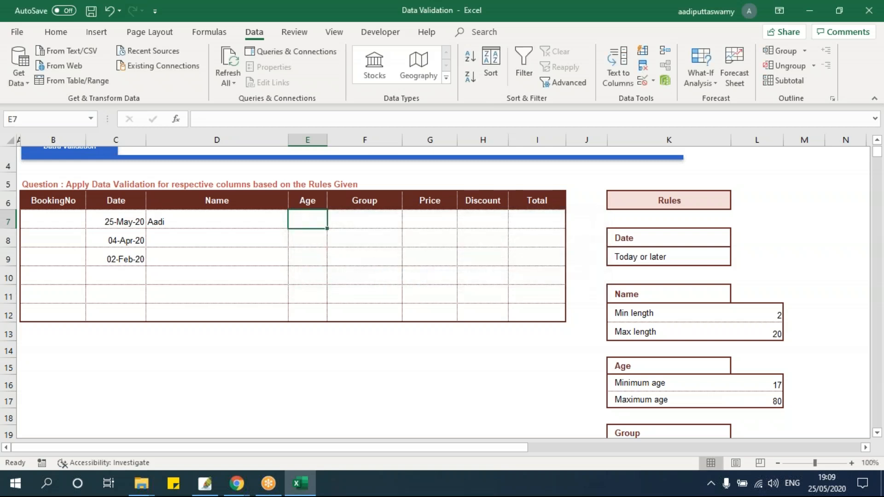
text(89)
key(Return)
key(Escape)
text(29)
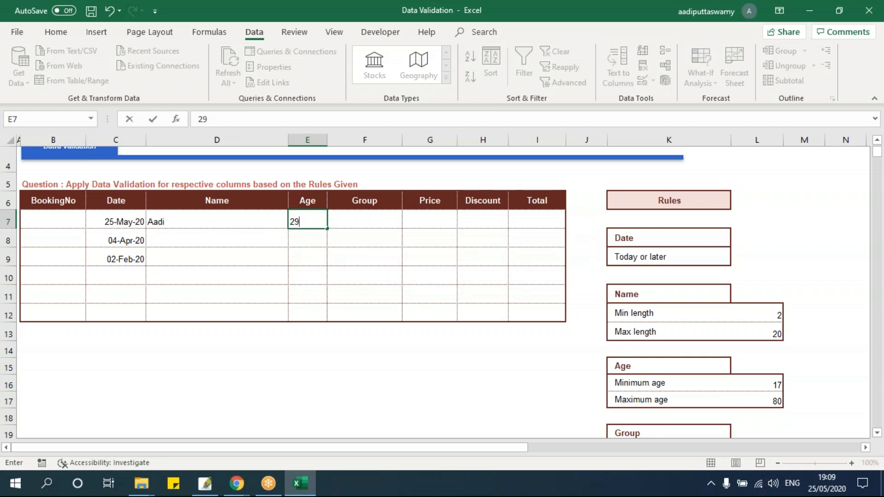
key(Return)
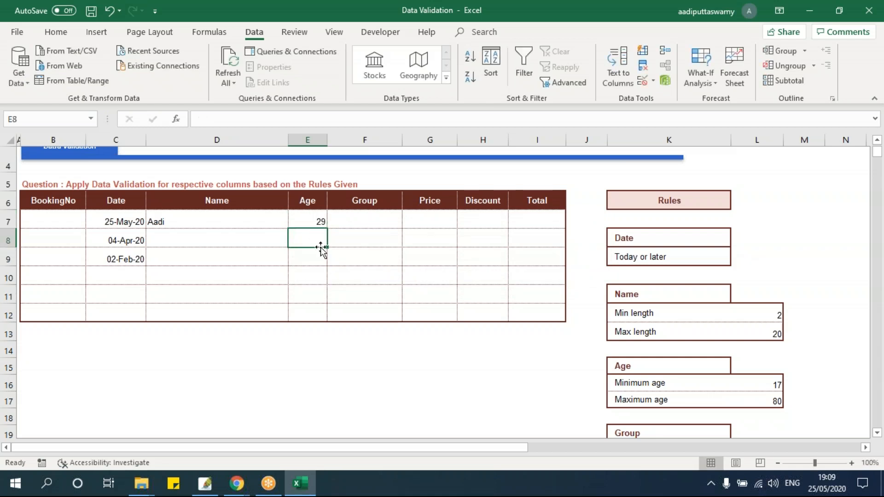
- Review the allowed group names listed under the Group rule in K20:K25
scroll(722, 317, down, 3)
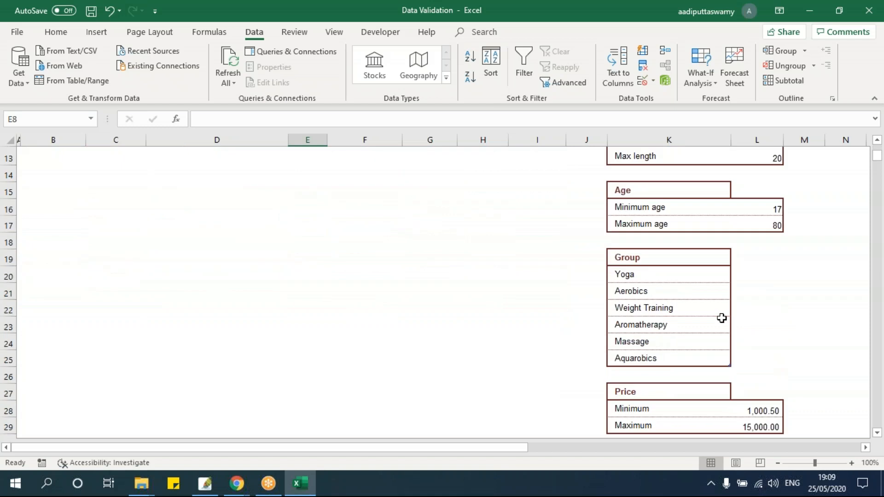
scroll(722, 318, up, 1)
drag(647, 328, 651, 408)
scroll(460, 318, up, 3)
click(363, 285)
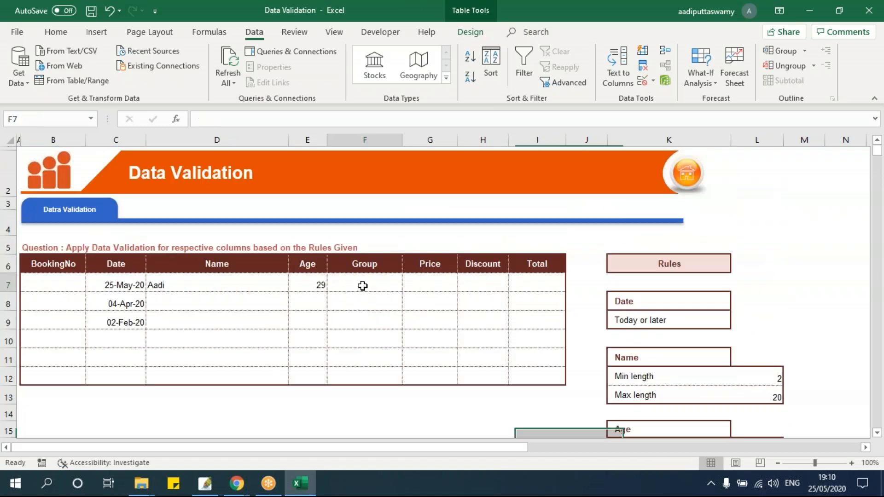
scroll(521, 350, down, 3)
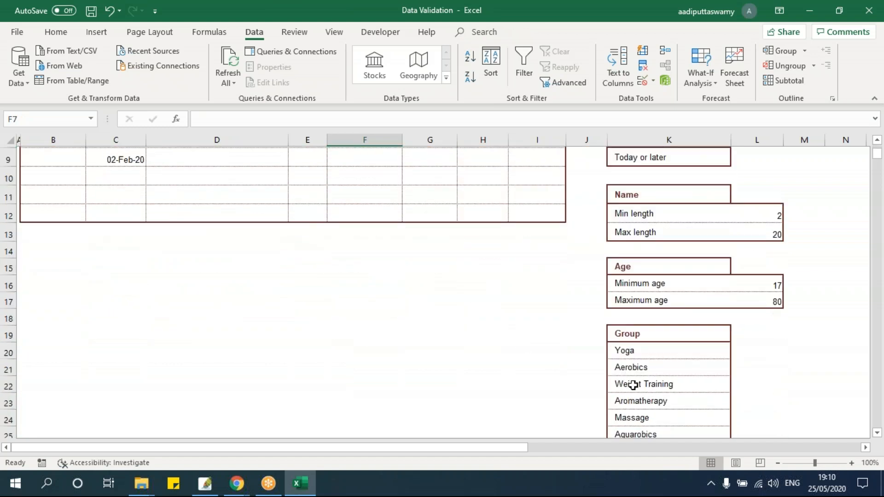
drag(651, 330, 652, 413)
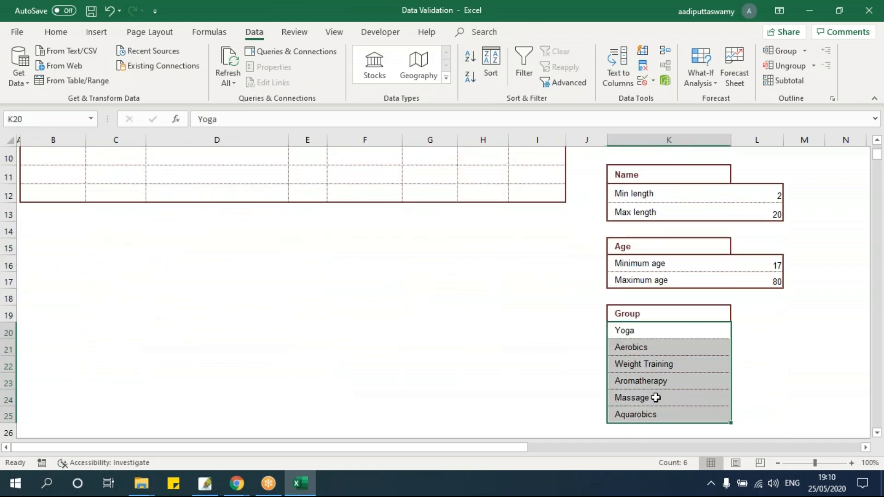
drag(645, 327, 634, 407)
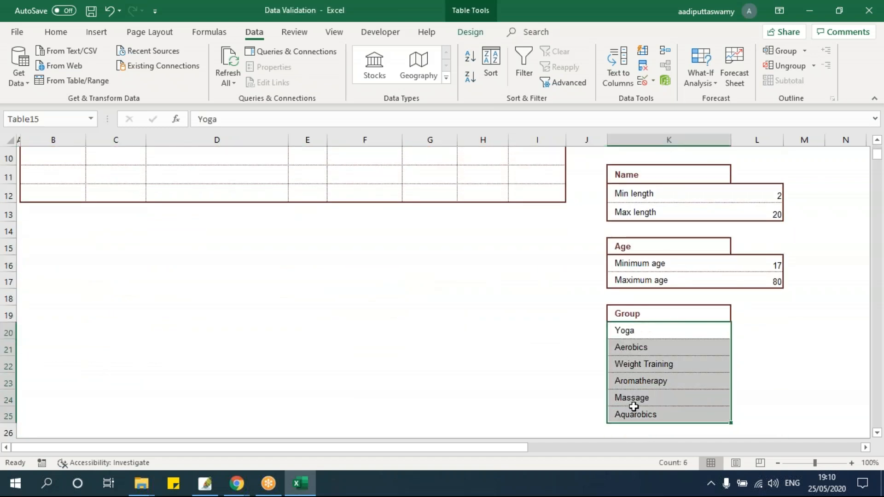
scroll(371, 268, up, 2)
- Enter the misspelled group Yooga in cell F7 and the correct spelling Yoga in cell F8
drag(367, 218, 417, 246)
text(Yooga)
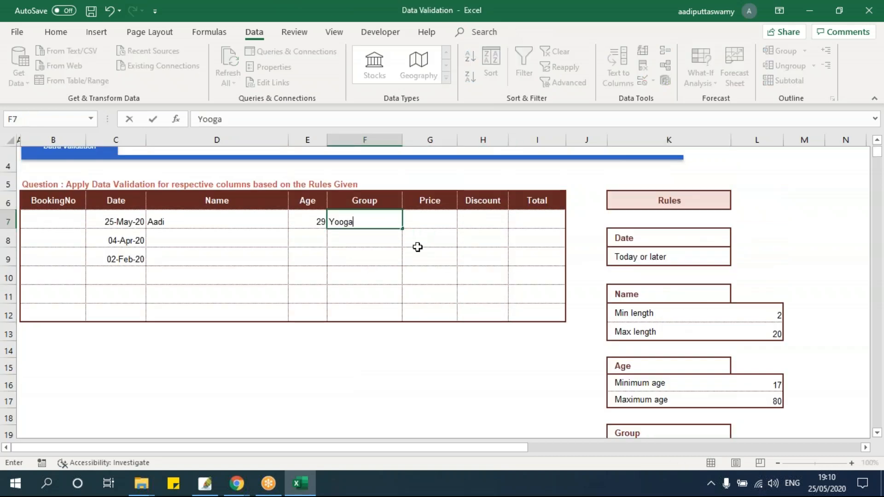
key(Return)
text(Yoga)
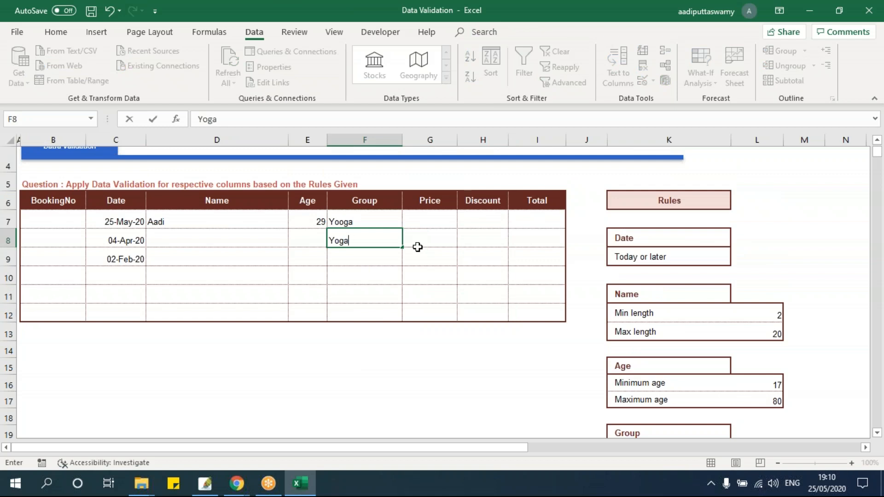
key(Return)
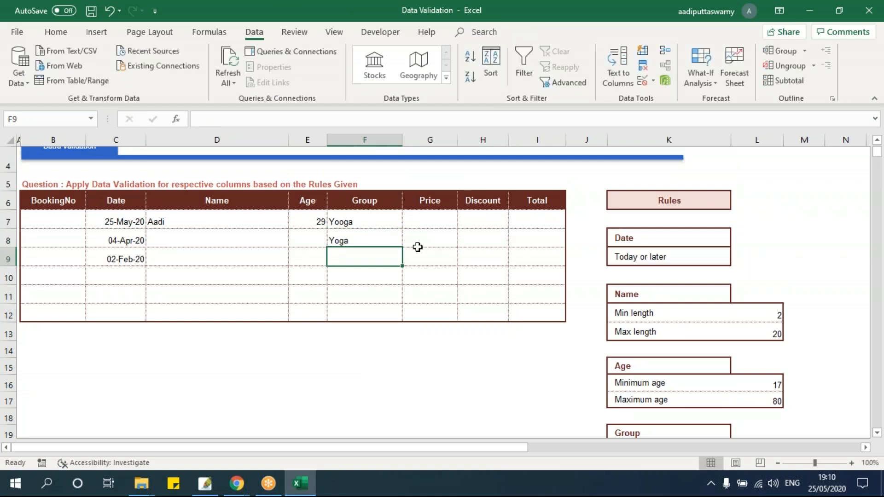
click(379, 224)
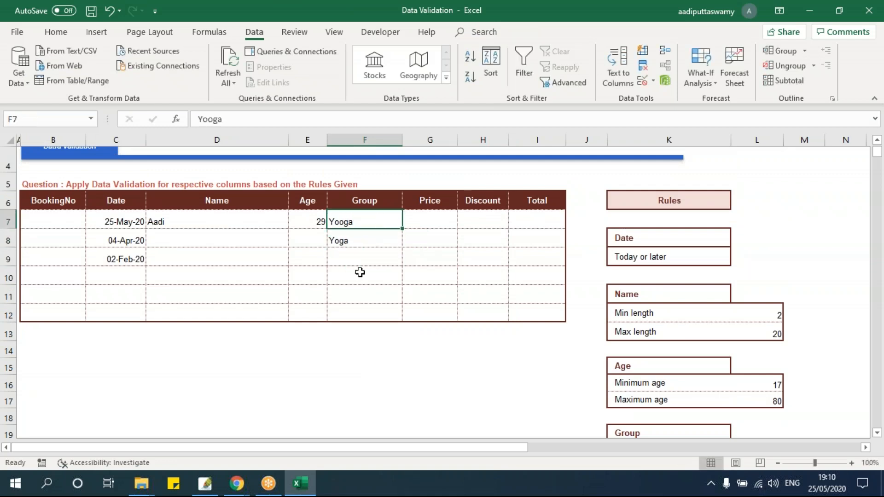
click(367, 243)
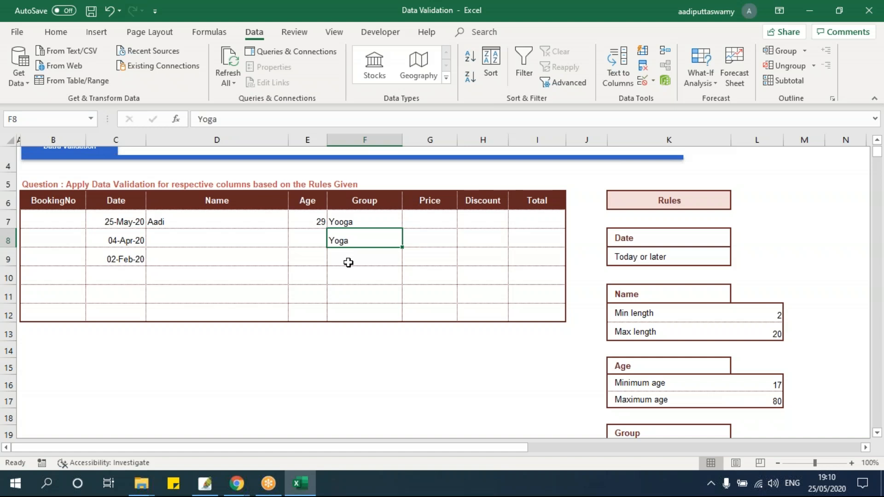
- Start a data validation rule for Group cells F7:F12 that allows only values from a list
click(375, 222)
drag(375, 222, 378, 309)
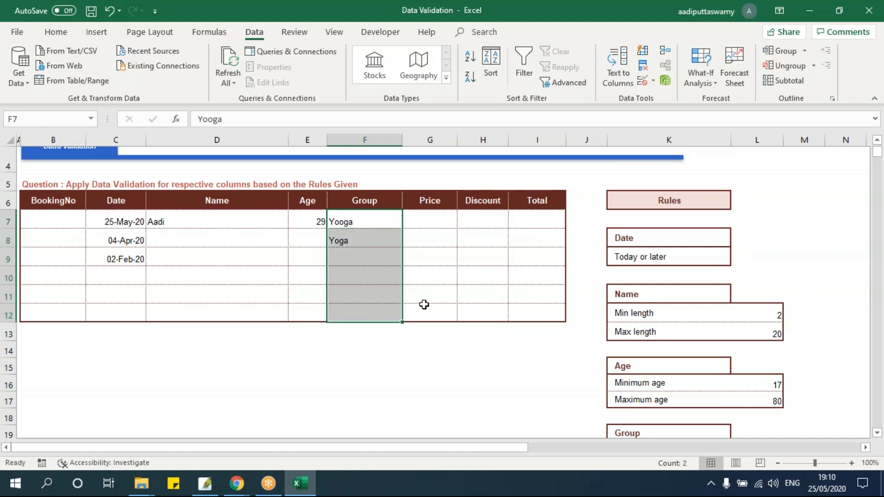
click(652, 83)
click(653, 98)
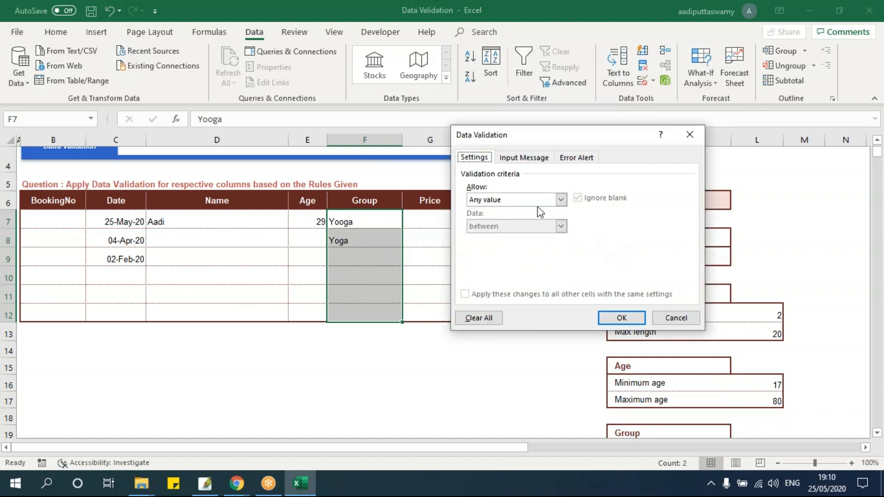
click(532, 199)
click(523, 236)
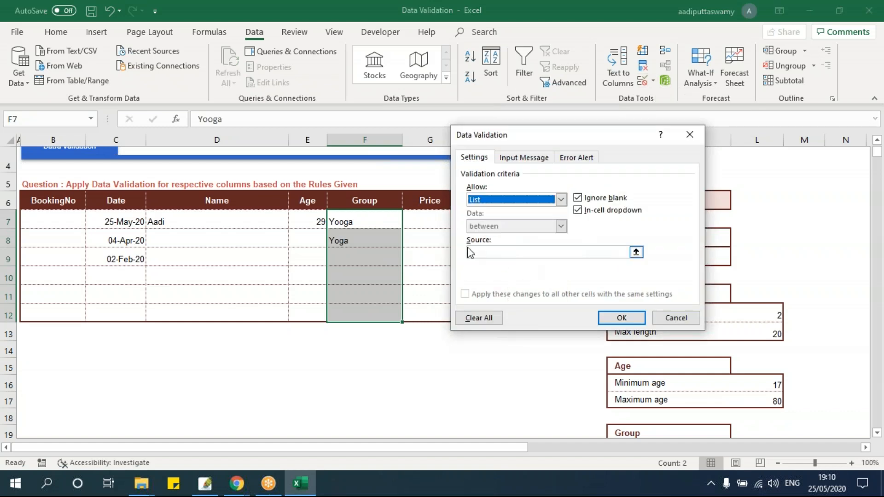
- Use the group names in K20:K25 as the list source, and apply the rule
click(636, 252)
scroll(718, 330, down, 2)
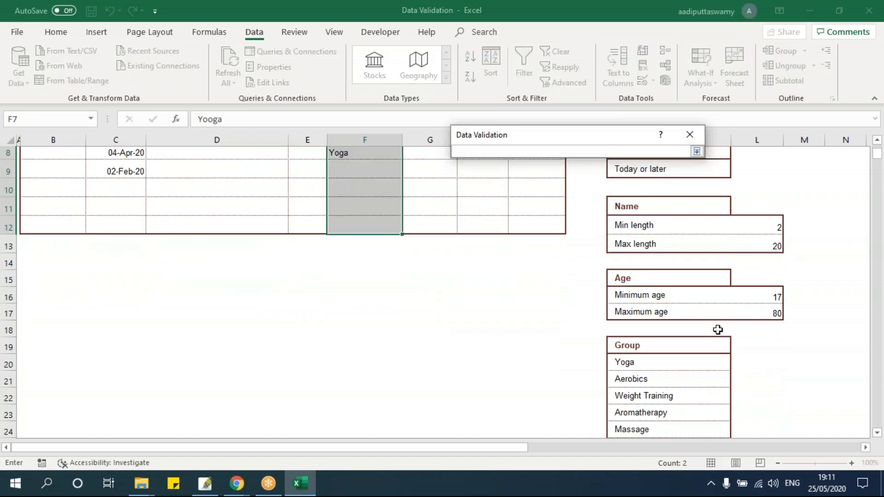
drag(673, 331, 673, 410)
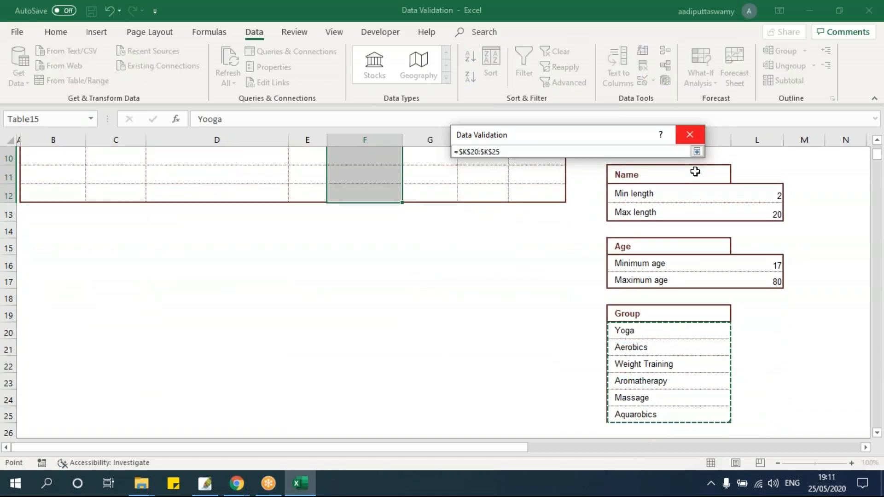
click(696, 151)
click(622, 317)
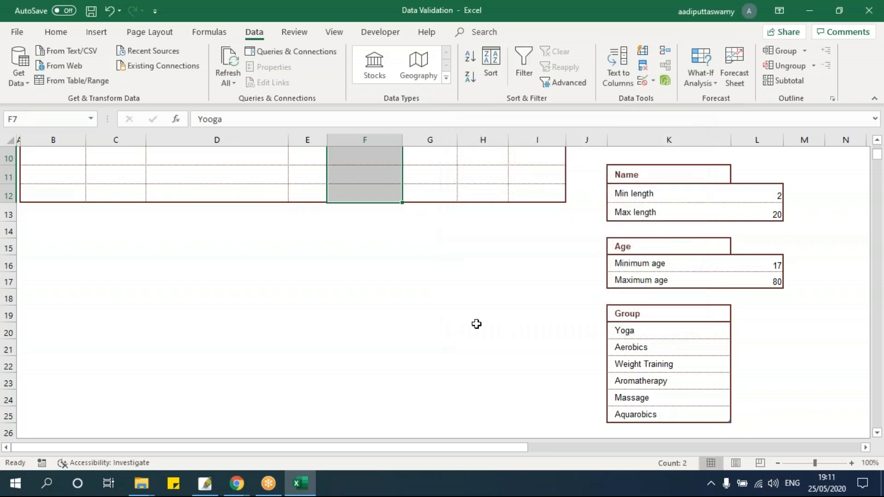
- Check the group choices offered for cell F7, and choose Aerobics for F9 and Massage for F10
scroll(476, 322, up, 2)
click(468, 273)
click(397, 222)
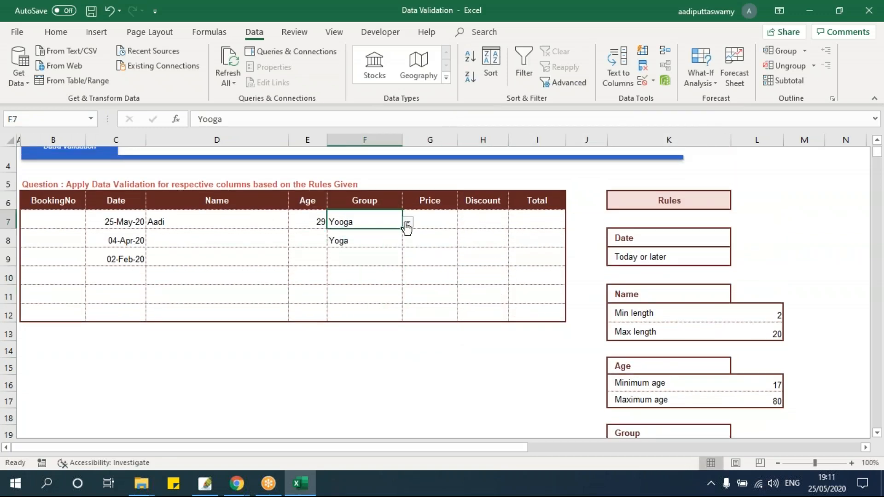
click(407, 222)
key(Escape)
click(389, 254)
click(408, 260)
click(349, 279)
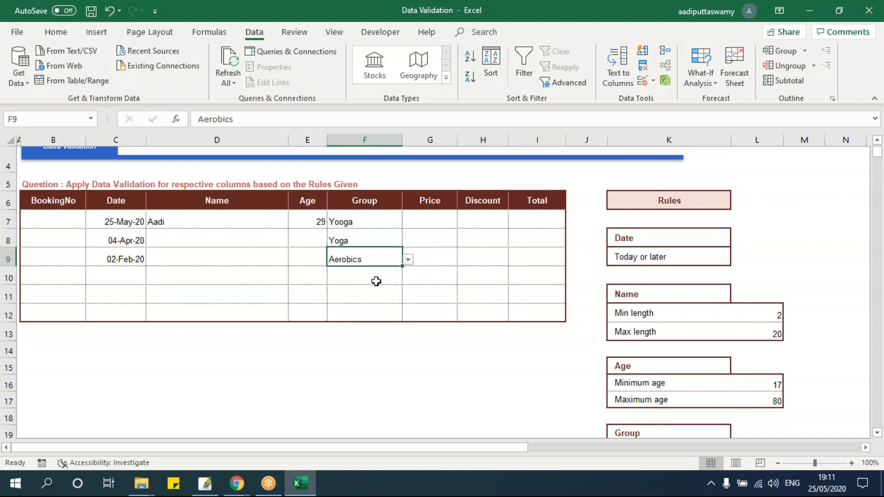
click(397, 279)
click(408, 278)
click(349, 323)
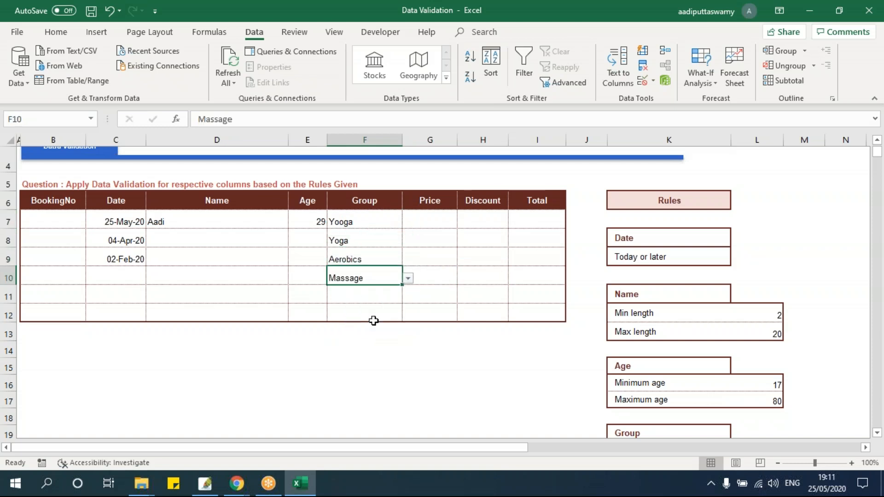
- Enter Yoga in Group cell F11
click(388, 303)
text(Yoga)
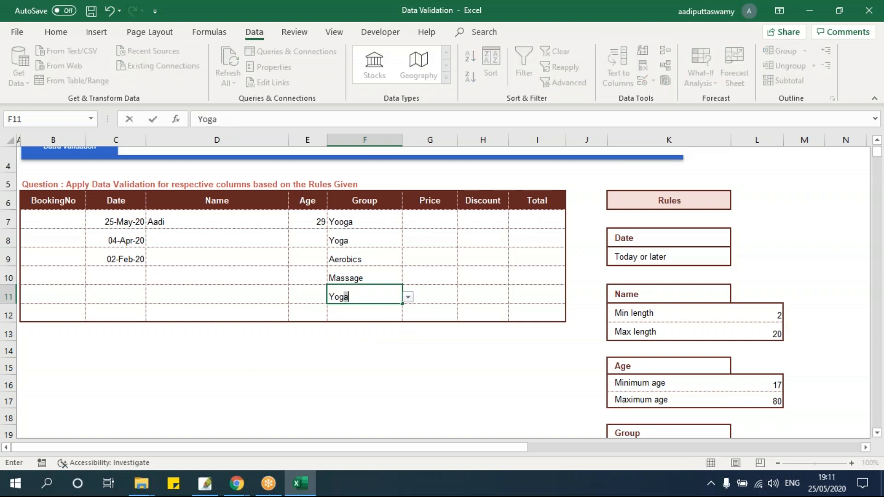
key(Return)
- Try entering Yooga in Group cell F12 to test the list rule, and cancel the entry
text(Yooo)
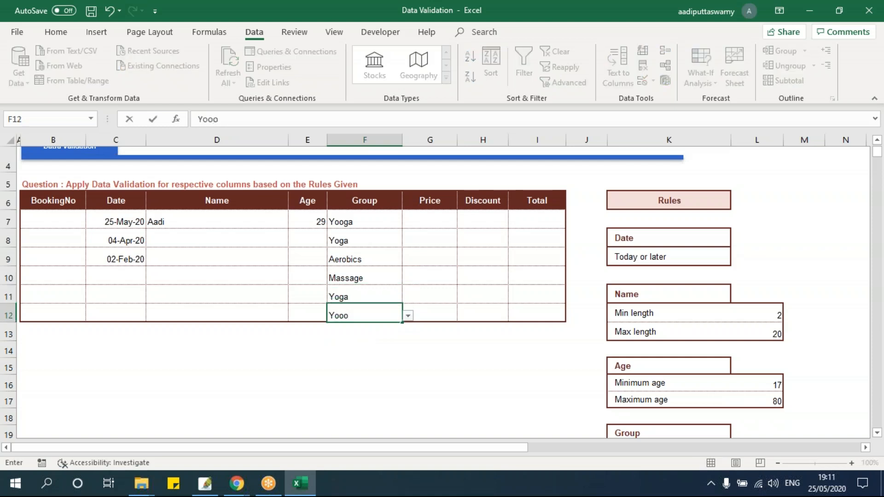
key(BackSpace)
text(ga)
key(Return)
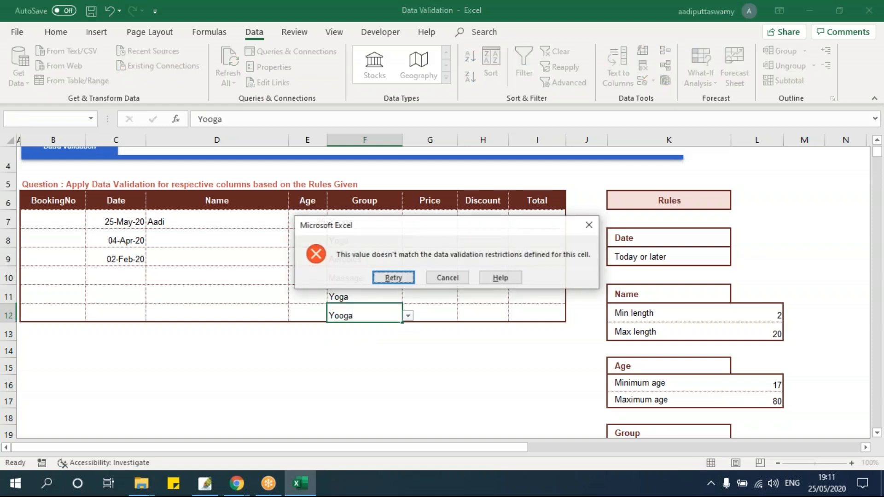
key(Escape)
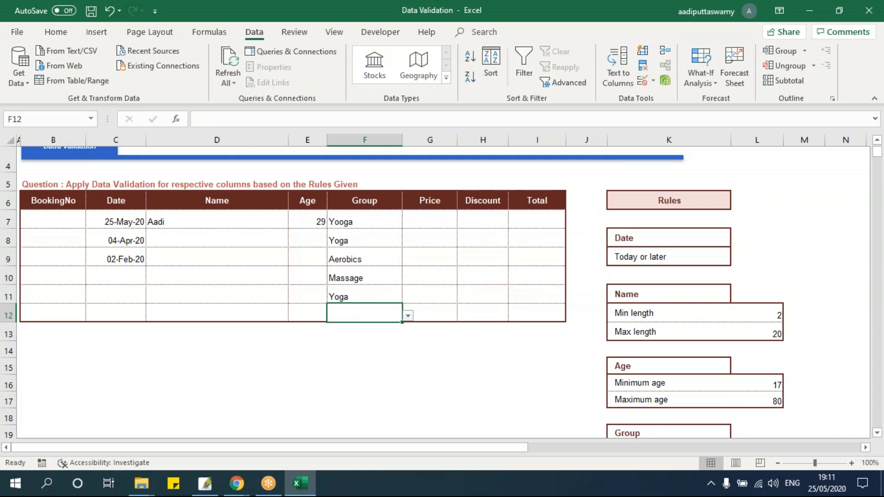
click(435, 395)
click(126, 243)
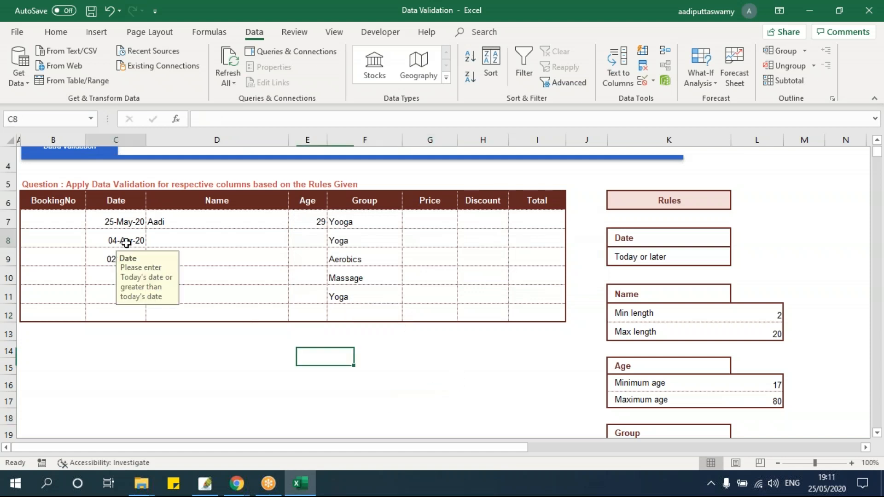
click(353, 243)
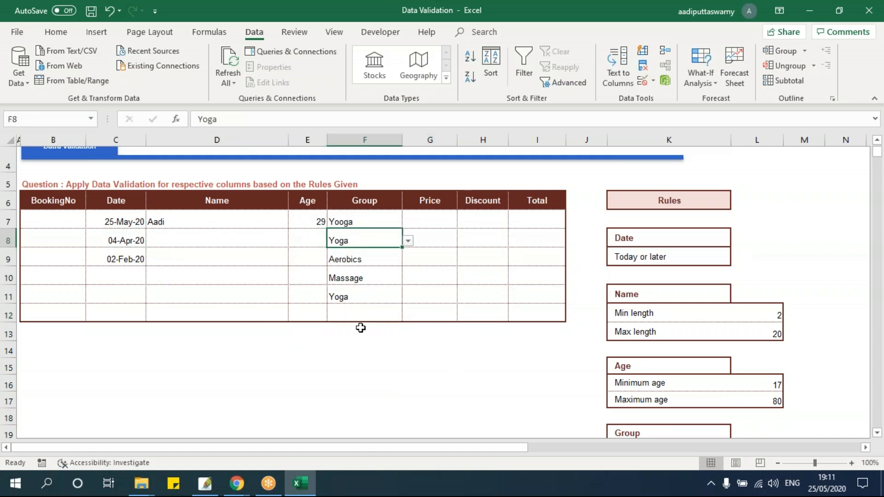
click(361, 330)
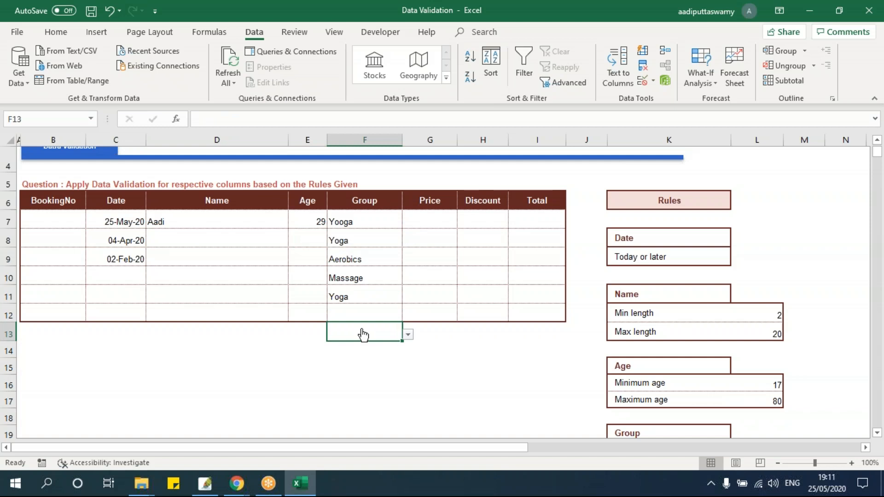
- Circle the invalid data in the booking table's range B7:I12
click(432, 273)
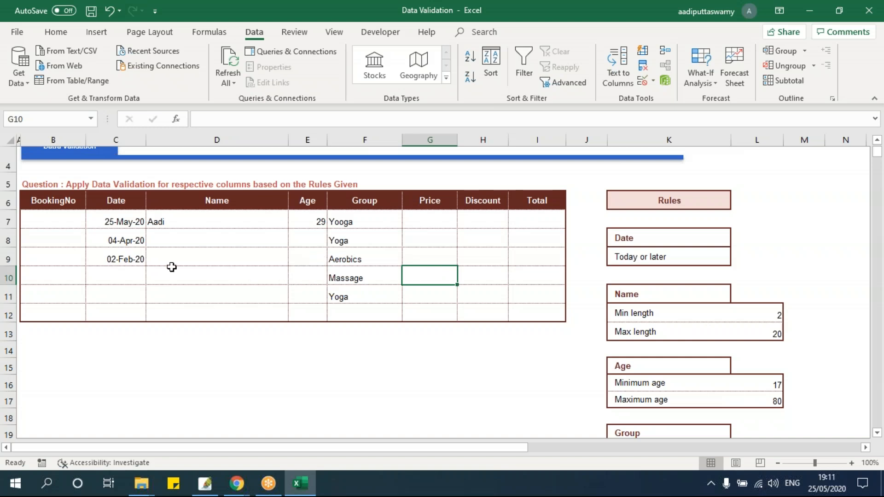
click(126, 238)
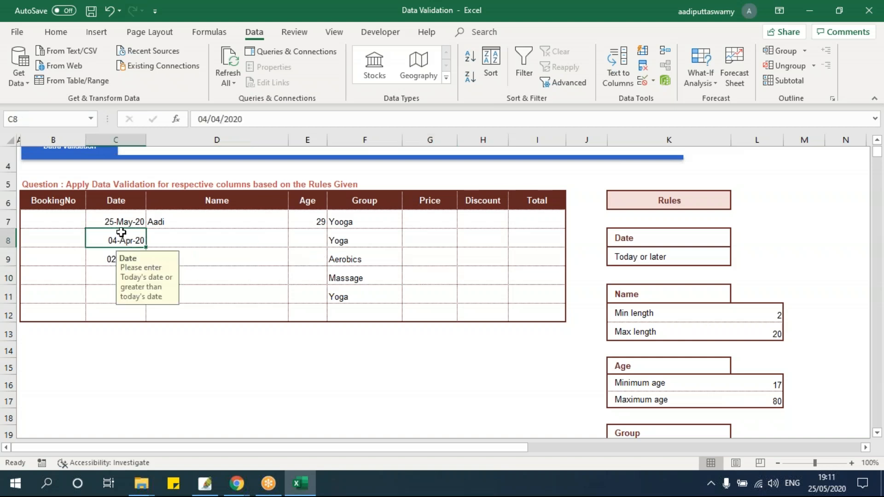
click(357, 228)
click(482, 271)
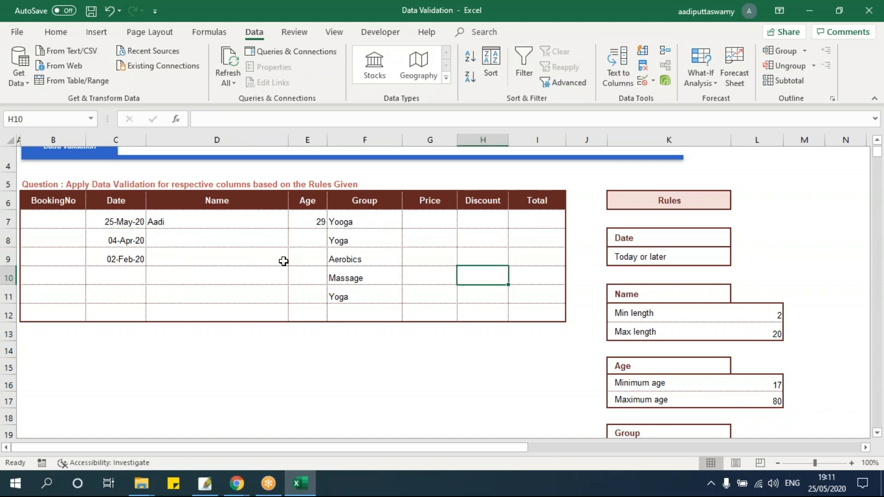
drag(71, 219, 510, 329)
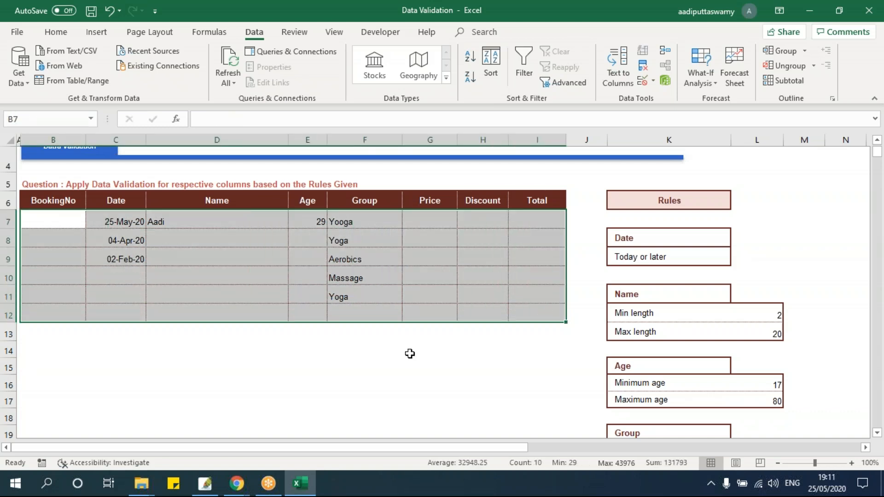
click(653, 81)
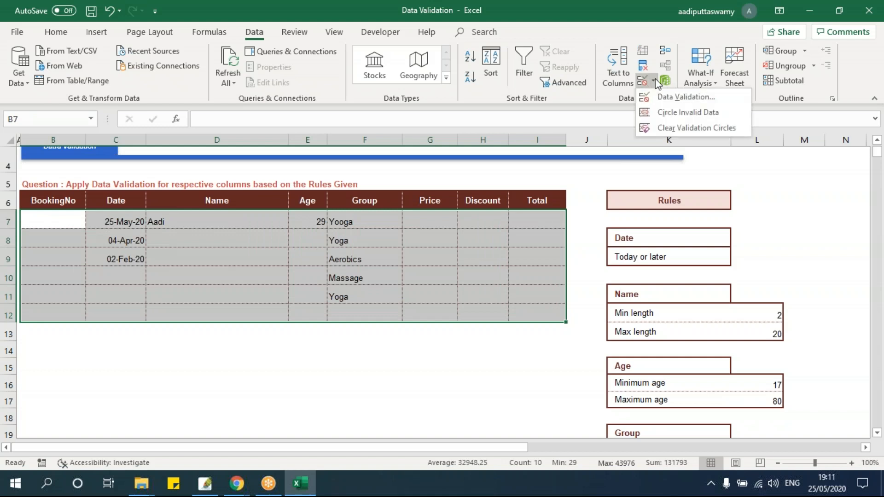
click(700, 114)
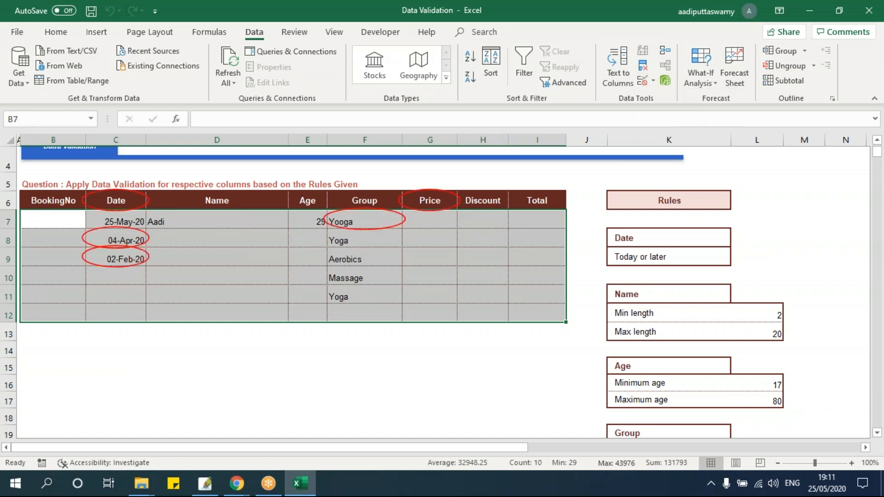
- Correct Group cell F7 by choosing Yoga from its list
click(395, 275)
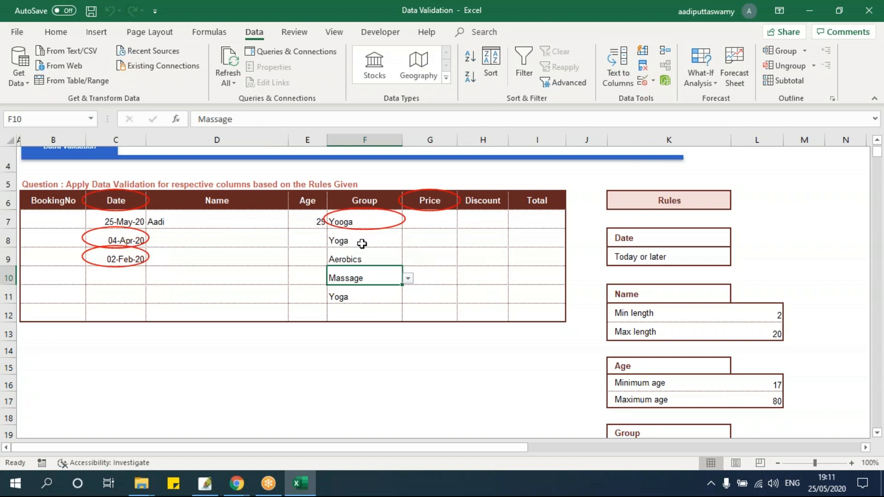
click(363, 227)
click(408, 222)
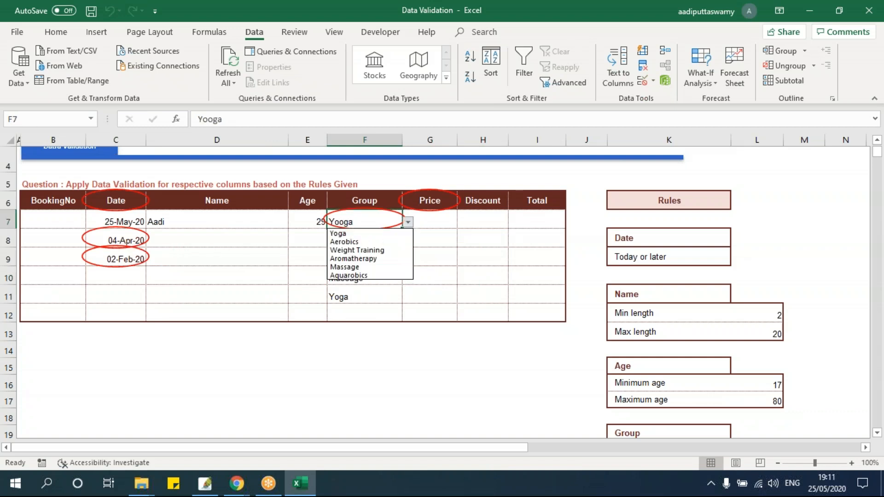
click(401, 233)
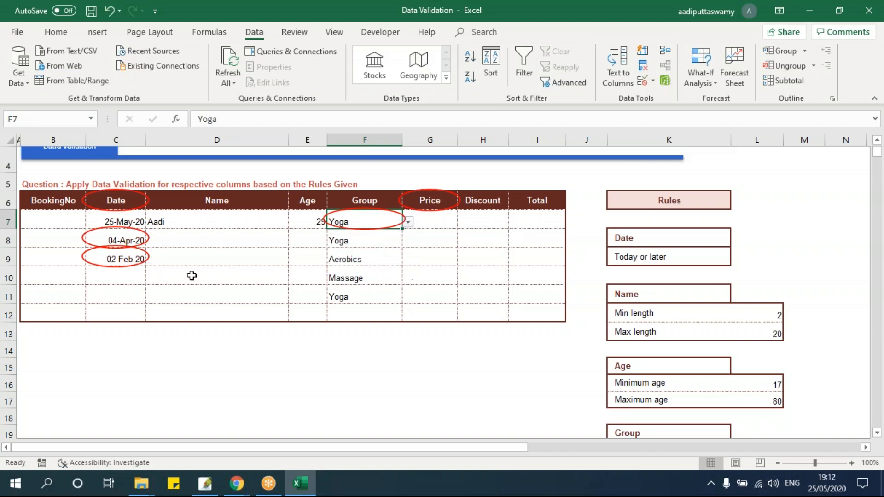
- Copy the date from C7 into C8 to replace the invalid date
click(132, 237)
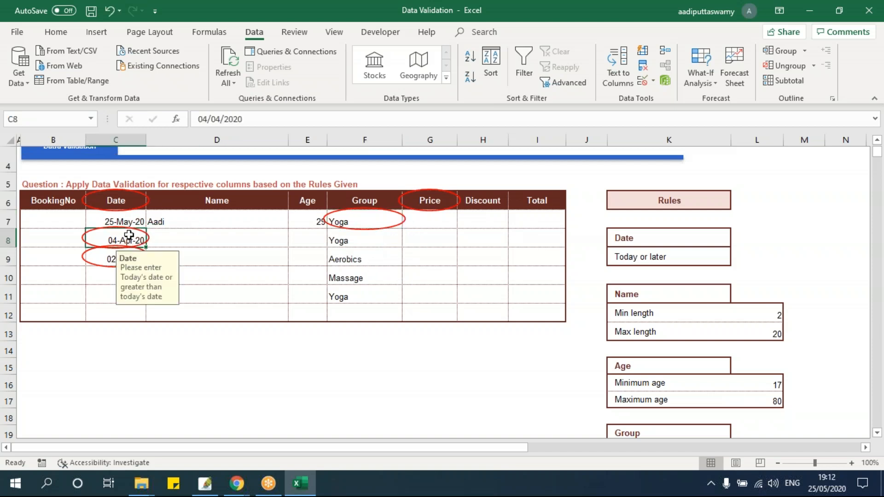
click(140, 222)
key(ctrl+c)
click(122, 244)
key(ctrl+v)
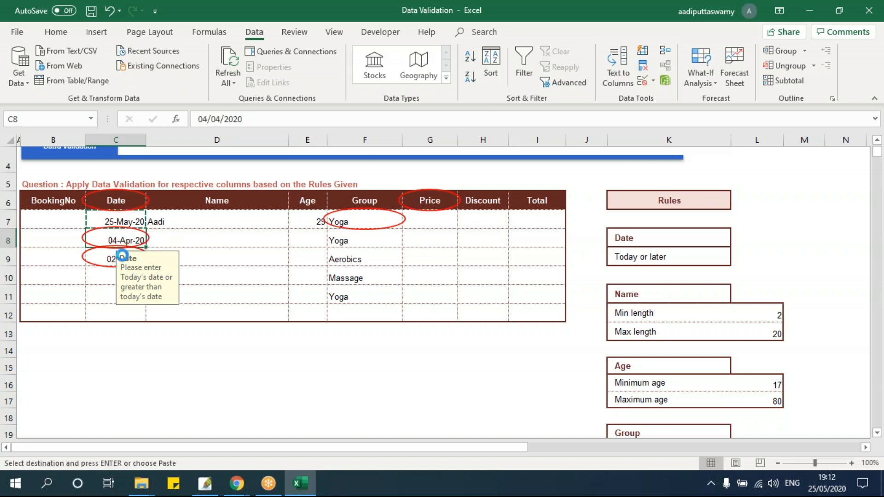
click(106, 266)
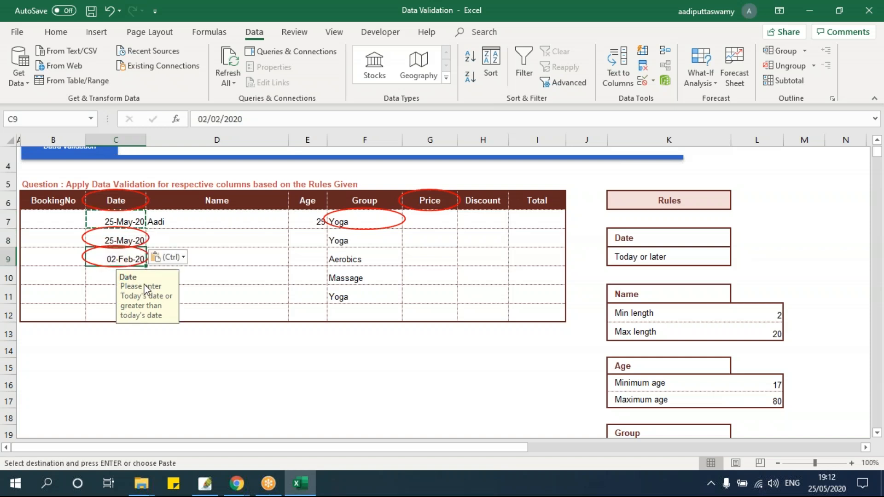
key(Escape)
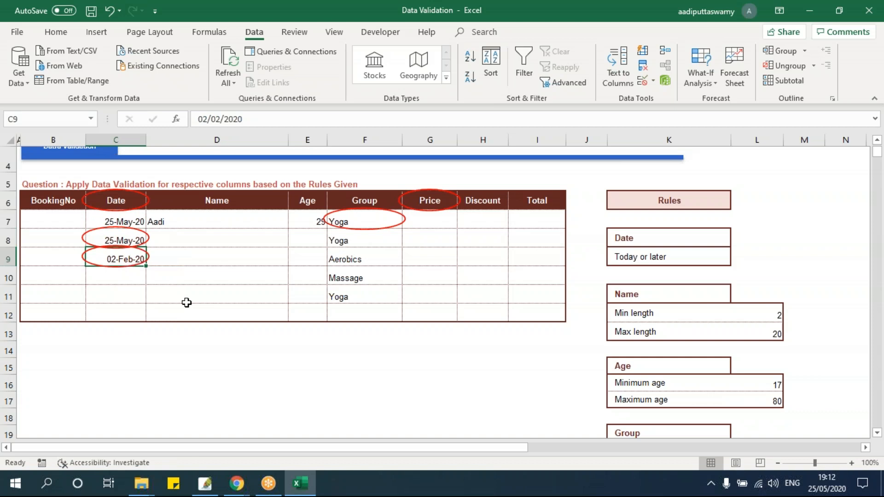
- Fill the date from C8 down into C9 to replace the invalid date
click(118, 241)
drag(145, 248, 149, 261)
click(294, 271)
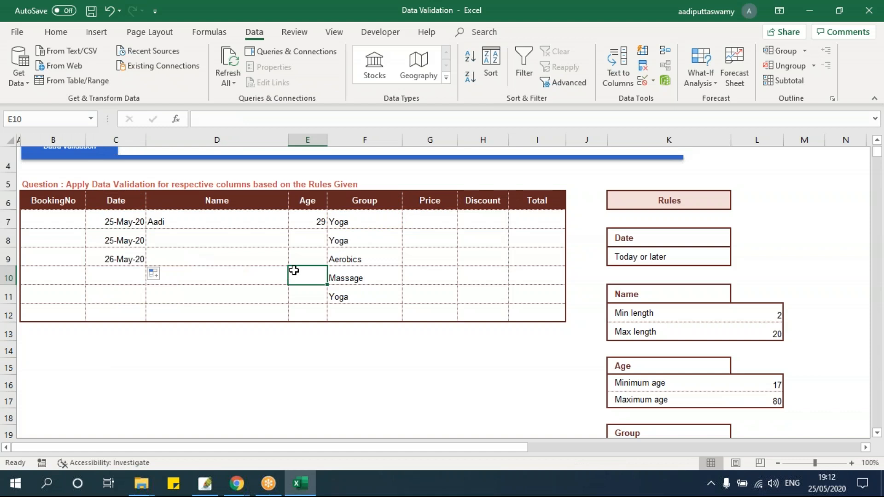
- Circle the invalid data again and check the Date and Price header cells
click(343, 242)
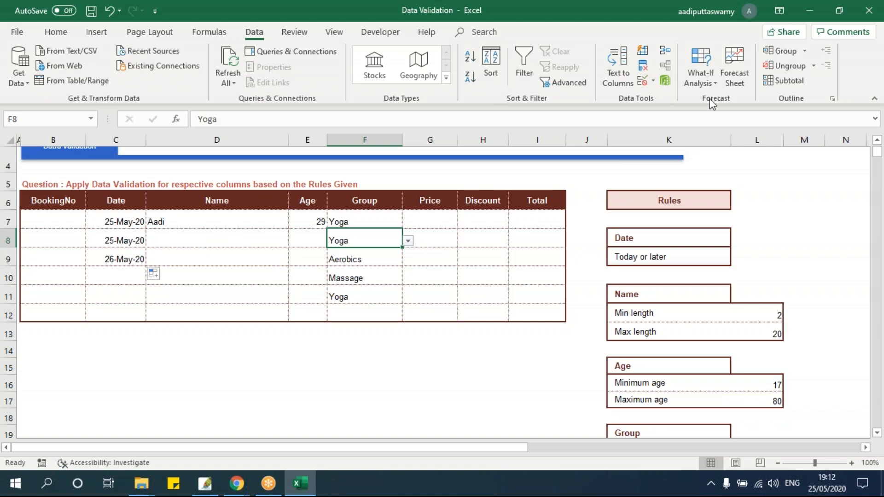
click(653, 82)
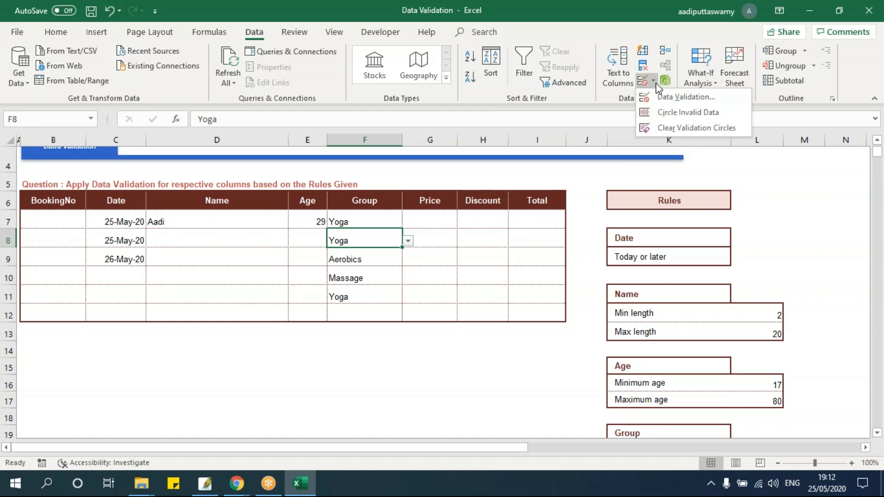
click(666, 115)
click(127, 202)
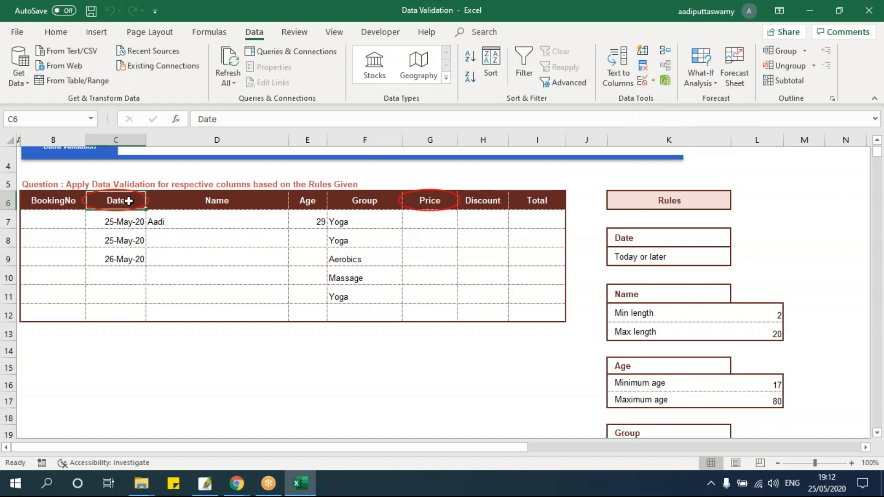
click(421, 203)
click(126, 200)
- Clear the validation circles from the sheet with the booking table's range B7:I12 selected
click(65, 226)
drag(145, 256, 549, 313)
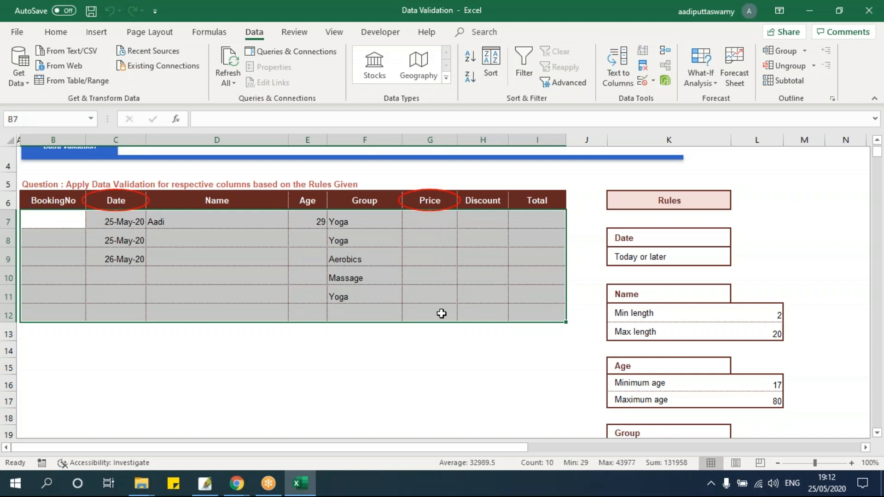
click(653, 82)
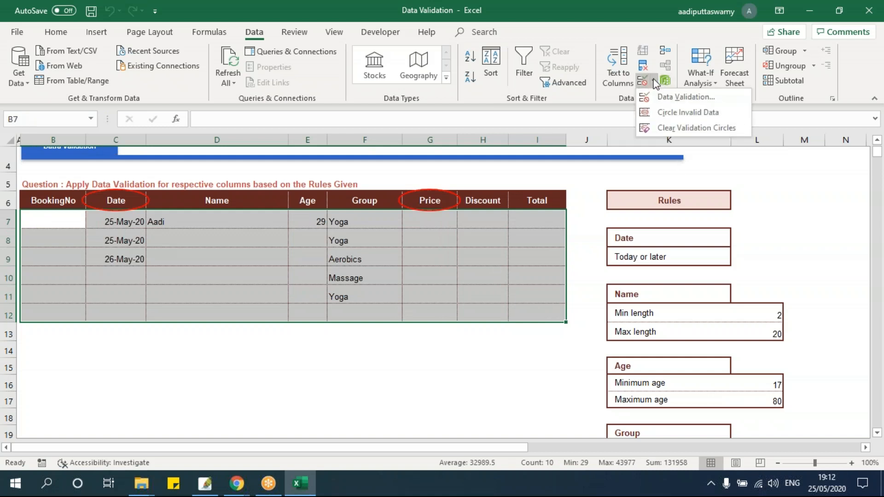
click(652, 126)
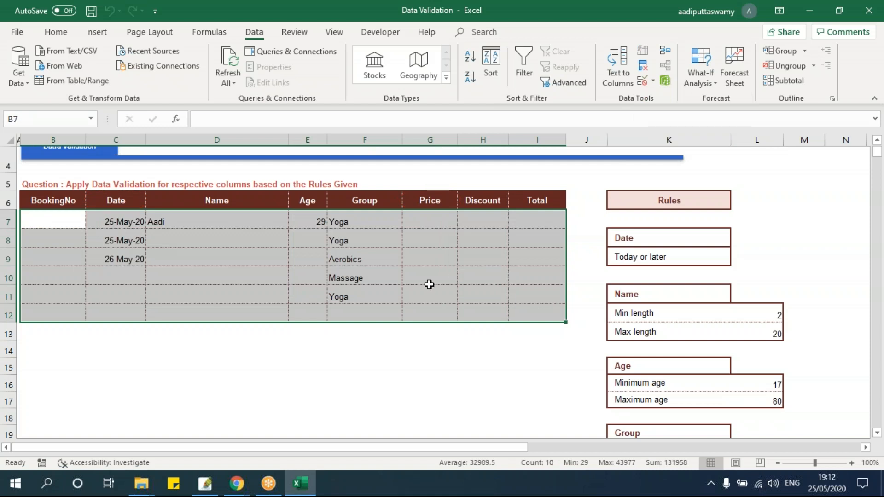
- Close the Data Validation workbook without saving the changes
click(428, 282)
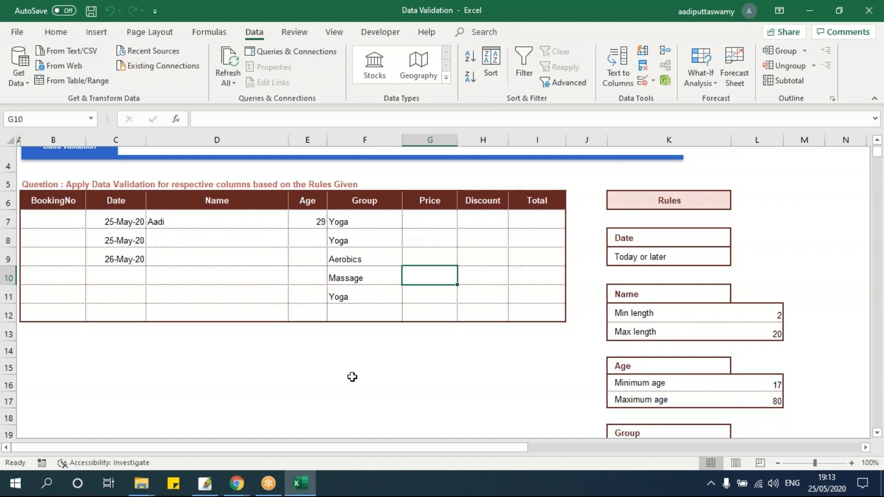
click(869, 10)
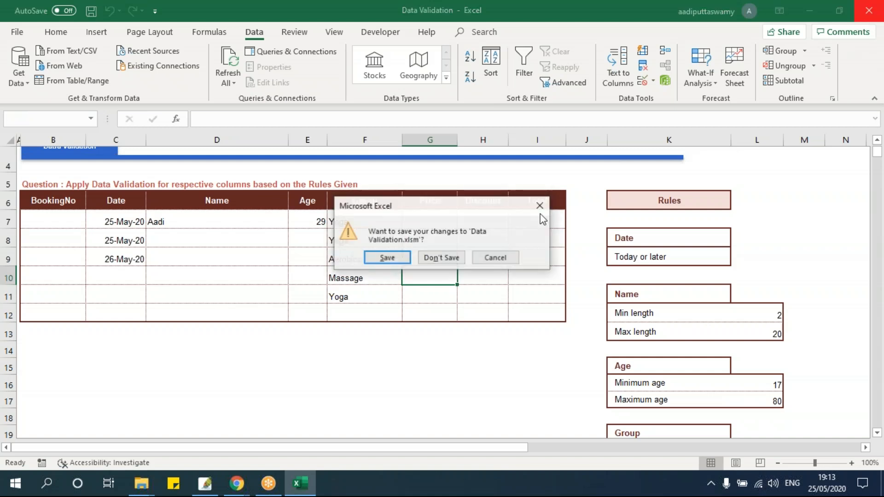
click(439, 257)
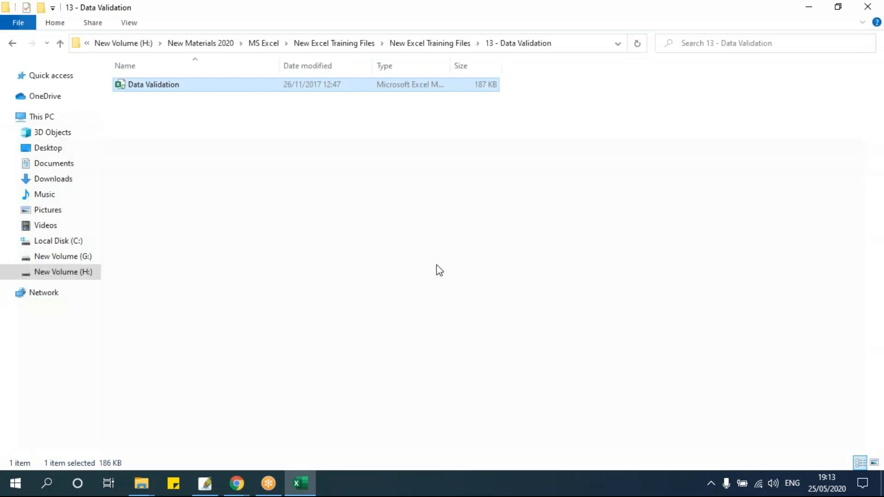
- Open the Pivot Table Data workbook from the 16 - Pivot Table folder in New Excel Training Files
click(444, 40)
click(189, 264)
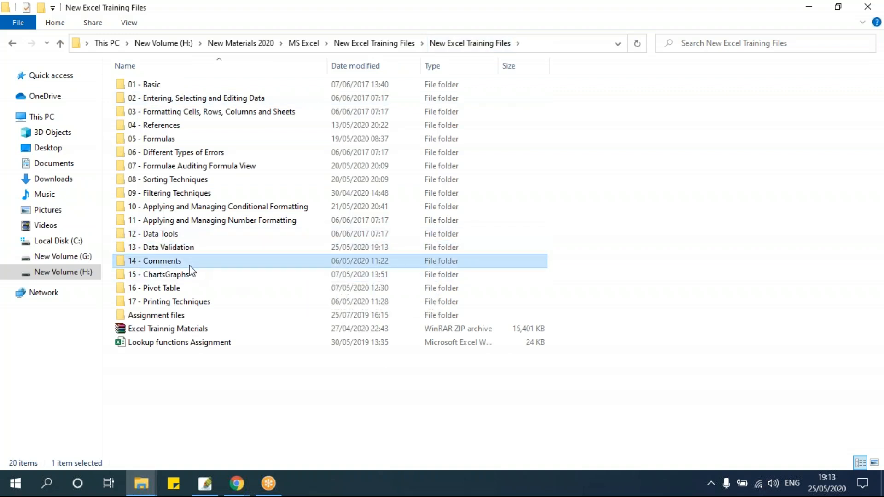
click(197, 302)
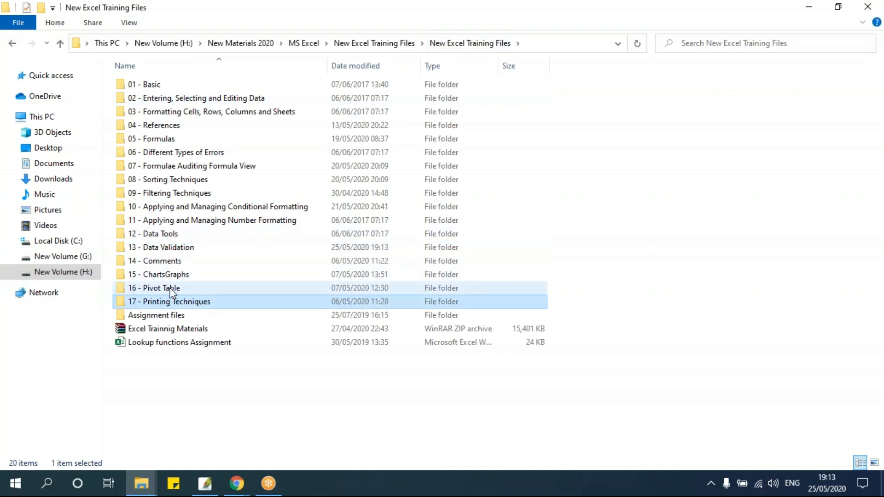
click(189, 291)
double_click(204, 288)
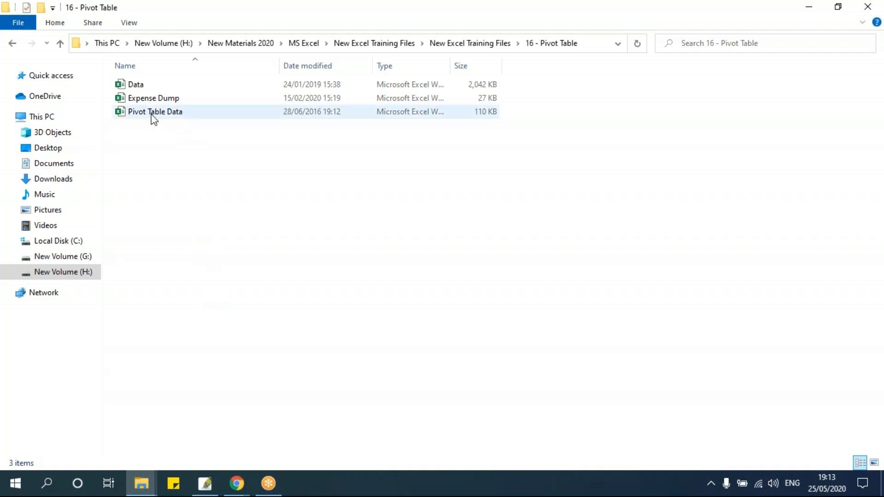
double_click(181, 114)
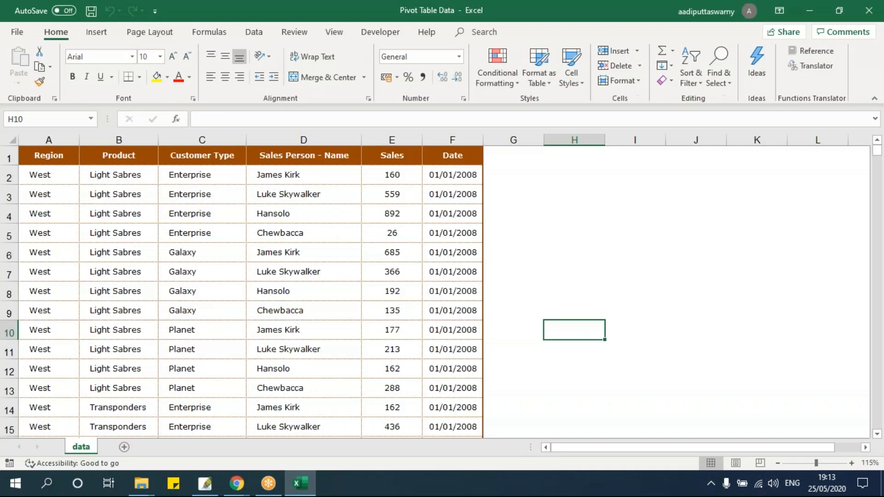
- Examine the sales data's Region, Product, Customer Type, Sales Person - Name, Sales and Date columns, focusing on the Region entries
click(228, 234)
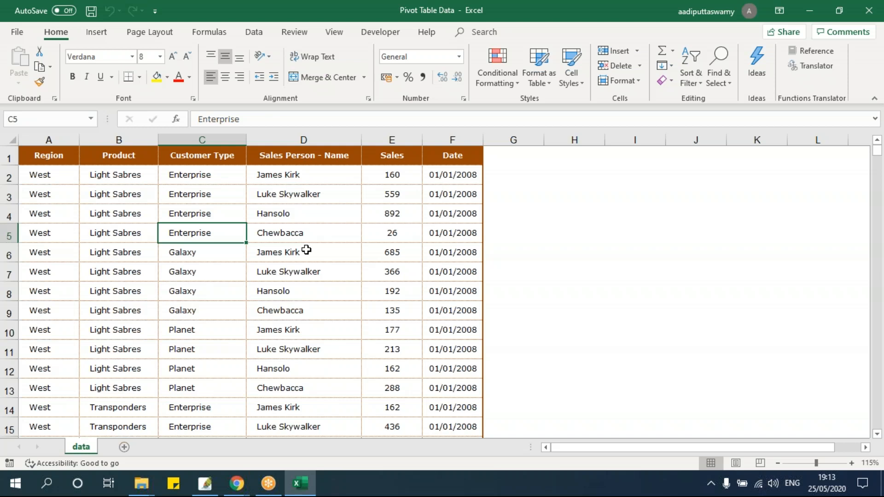
drag(59, 155, 355, 222)
click(355, 221)
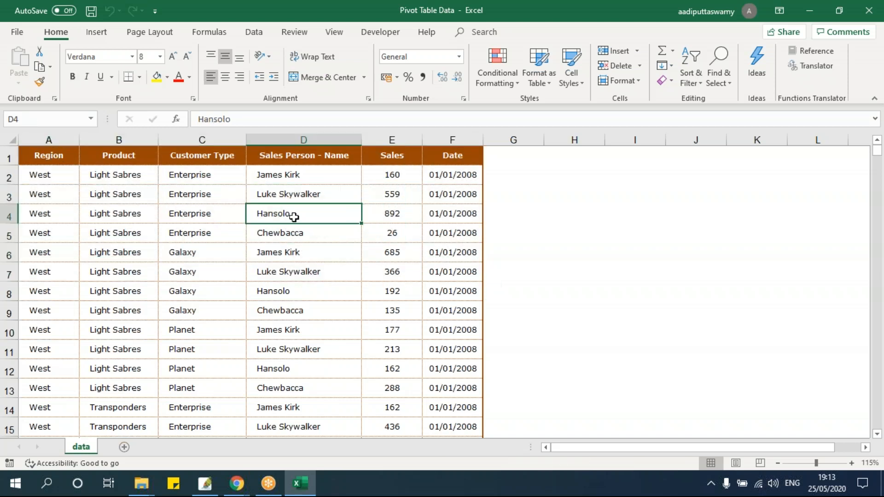
click(66, 155)
click(110, 155)
click(198, 159)
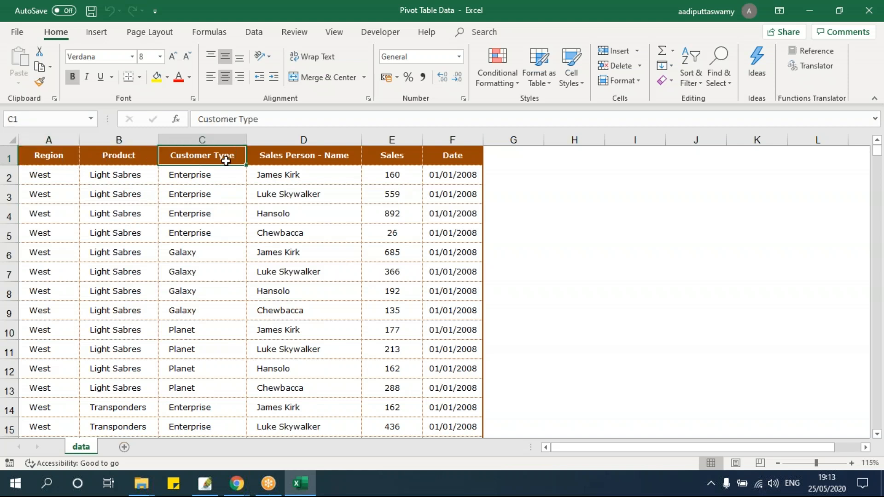
click(302, 159)
click(389, 158)
click(426, 157)
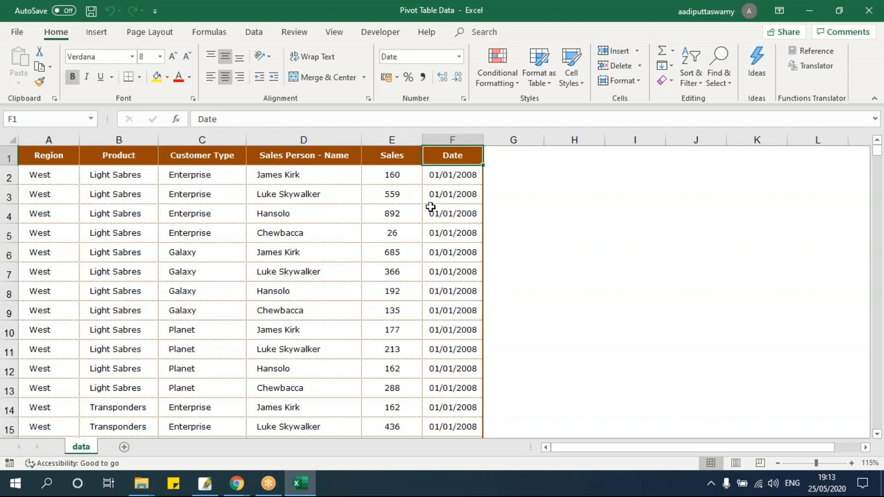
click(376, 227)
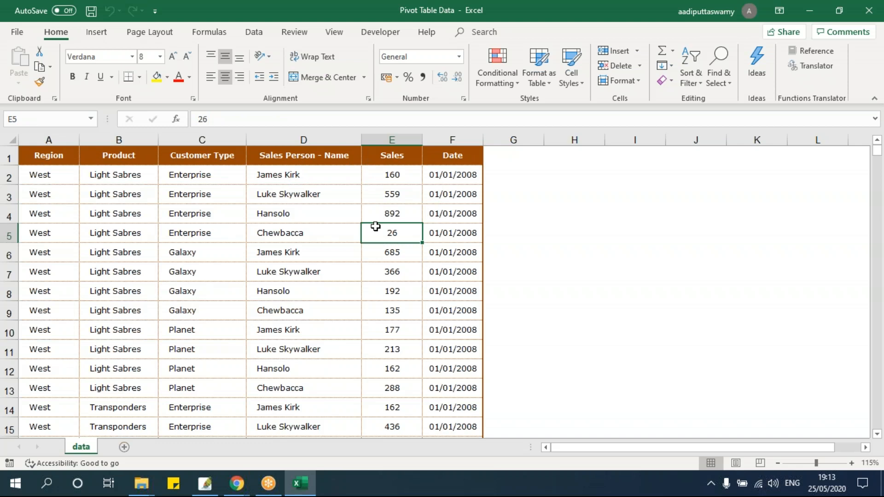
drag(44, 155, 51, 242)
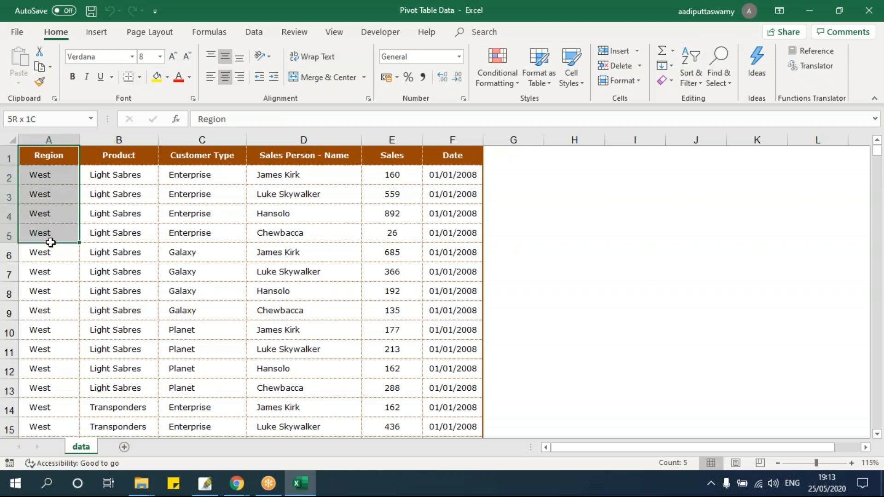
click(48, 158)
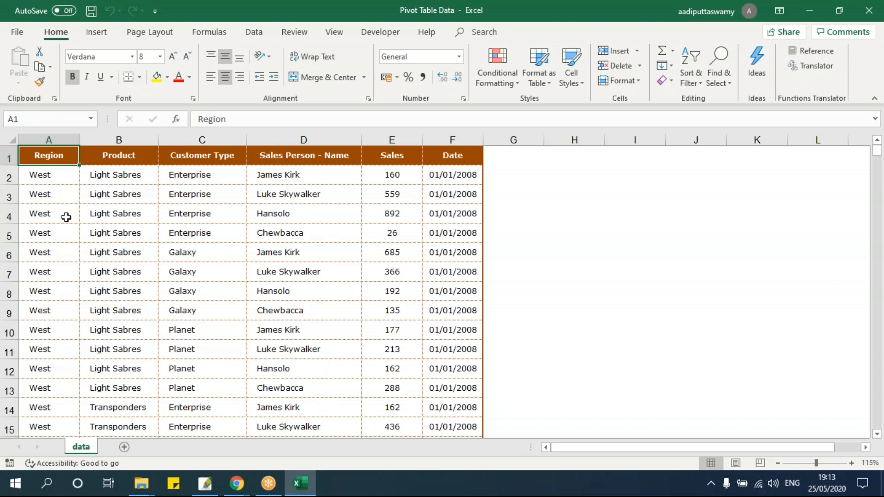
drag(54, 157, 61, 272)
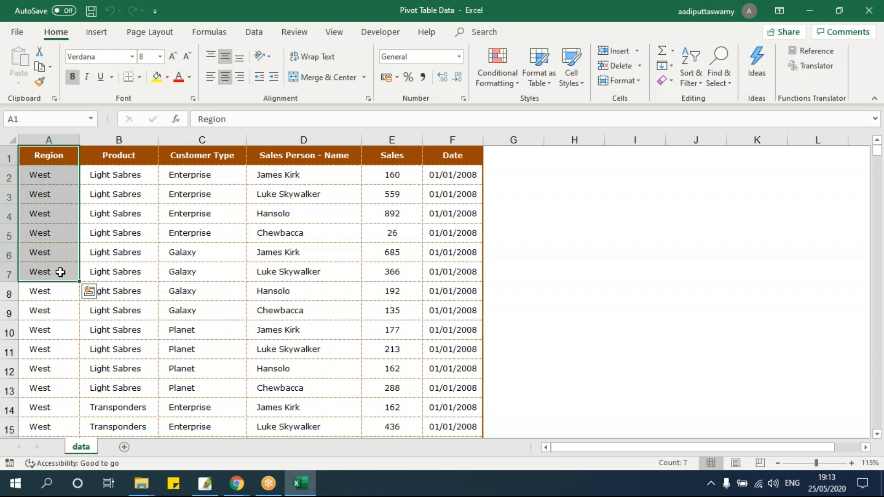
- Examine the Region and Sales columns and the header row of the sales data
drag(398, 156, 400, 295)
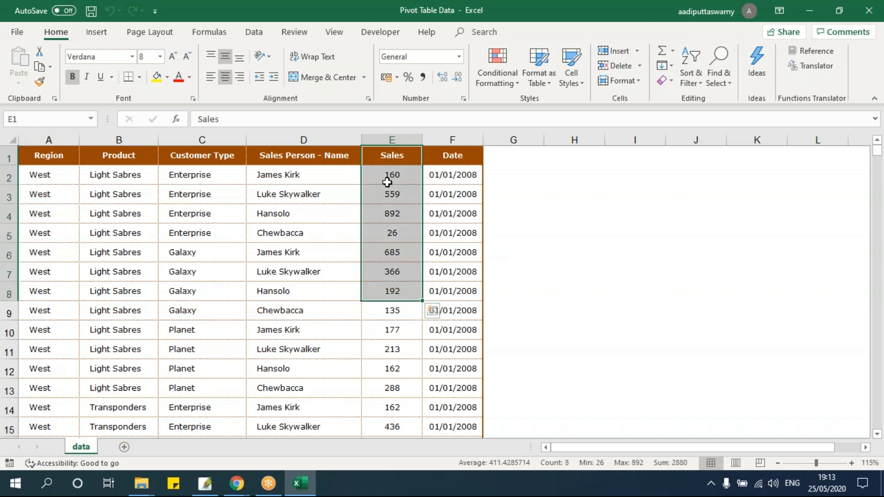
click(387, 182)
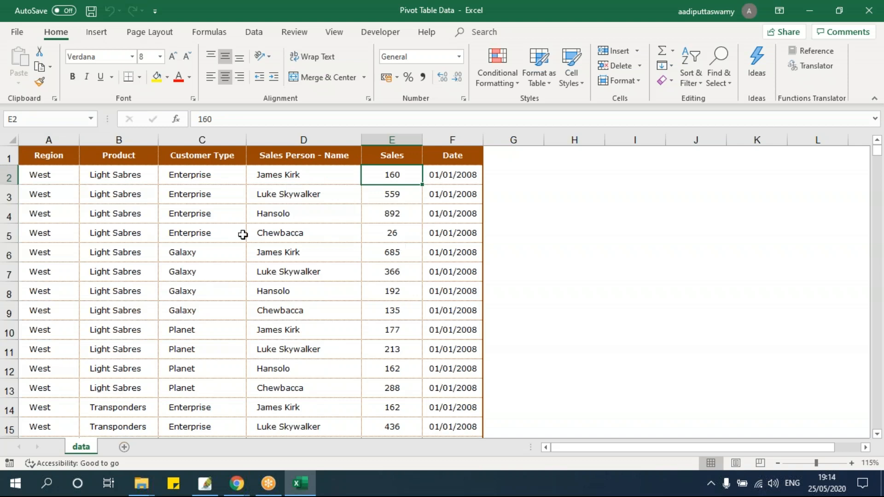
drag(60, 158, 60, 259)
drag(398, 159, 394, 286)
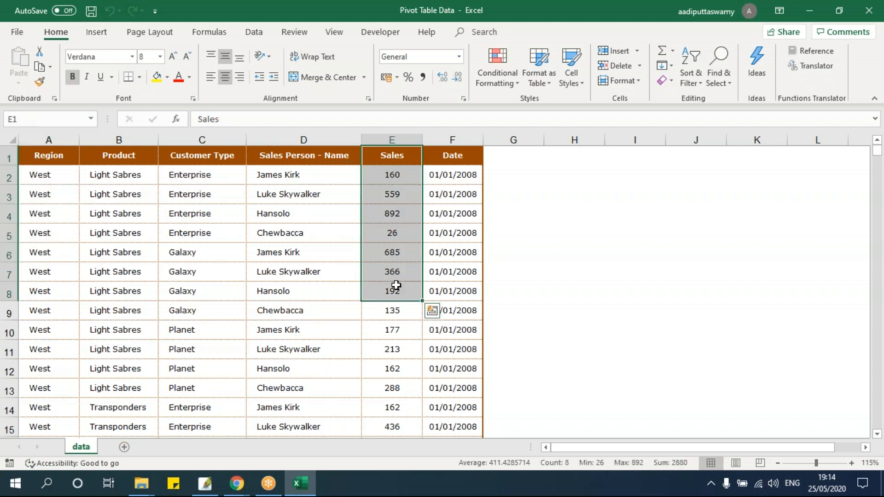
click(395, 230)
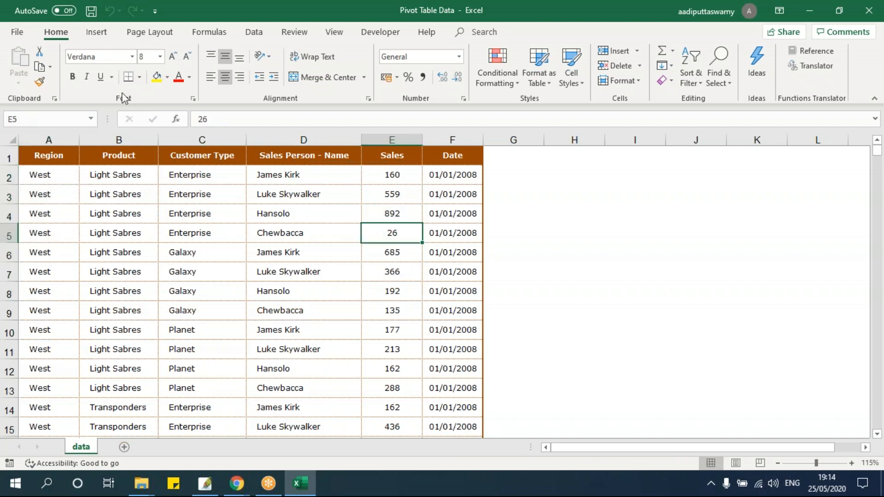
click(97, 32)
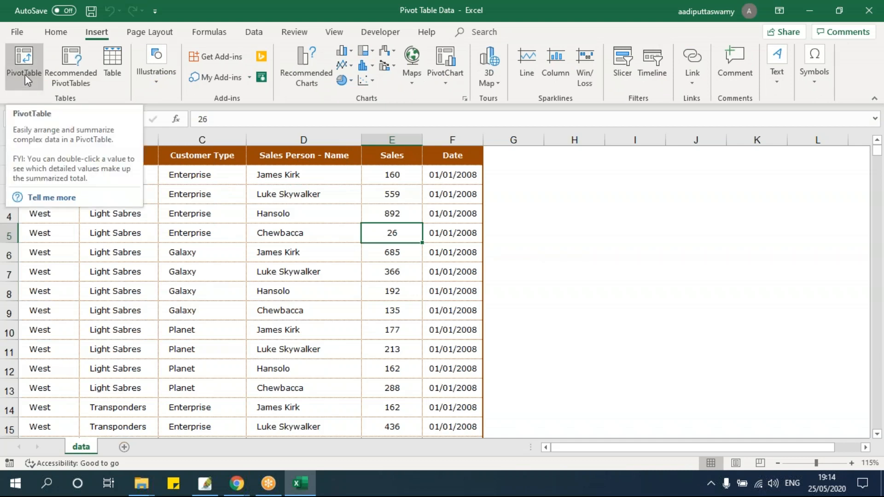
click(394, 209)
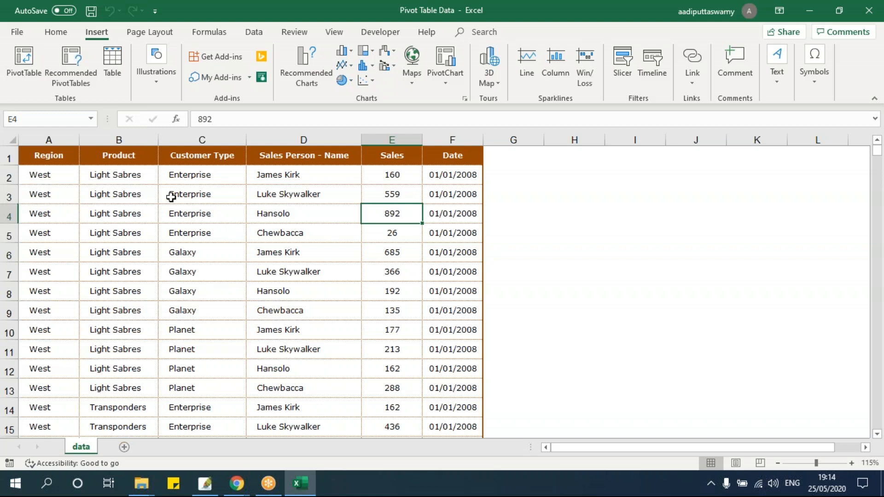
drag(54, 160, 19, 157)
click(387, 154)
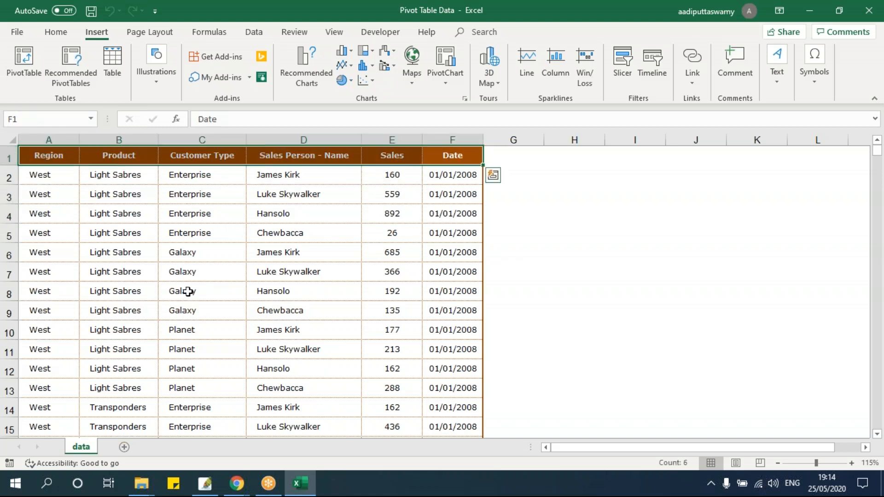
- Clear the contents of row 6 across the sales data and undo the deletion
drag(40, 253, 489, 249)
key(Delete)
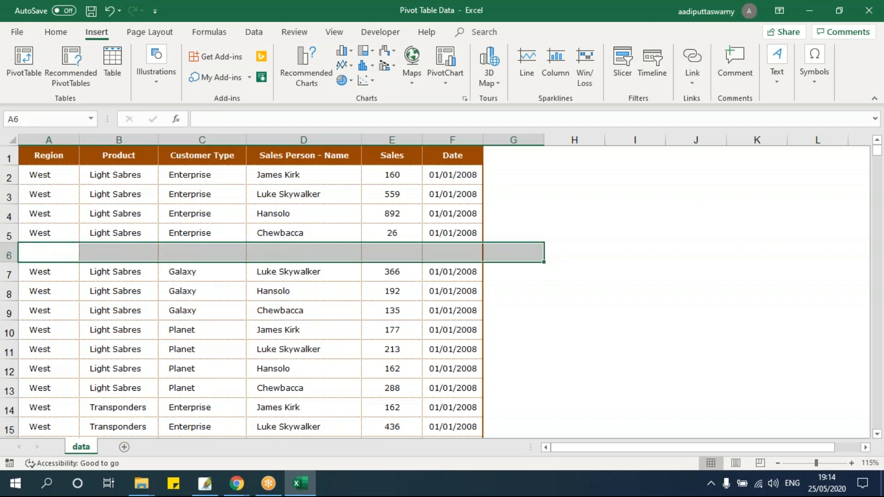
key(ctrl+z)
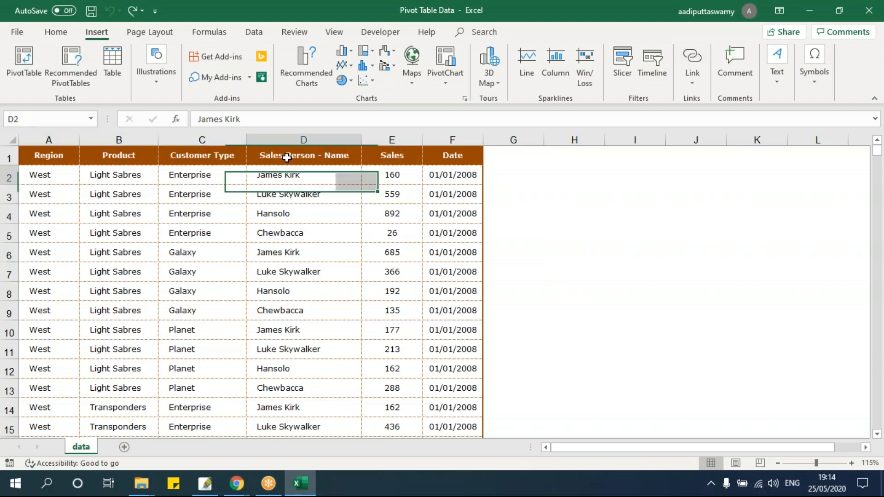
- Clear the Sales Person - Name header in D1 and undo the deletion
click(287, 155)
key(Delete)
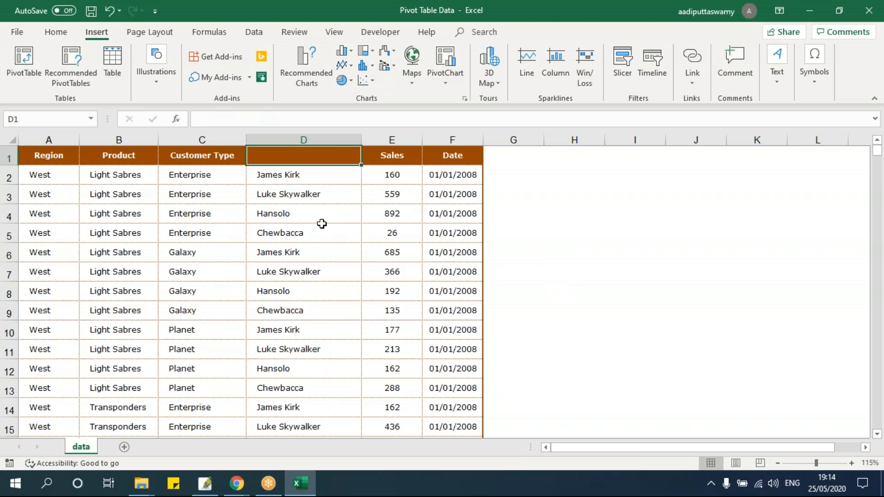
key(ctrl+z)
click(321, 224)
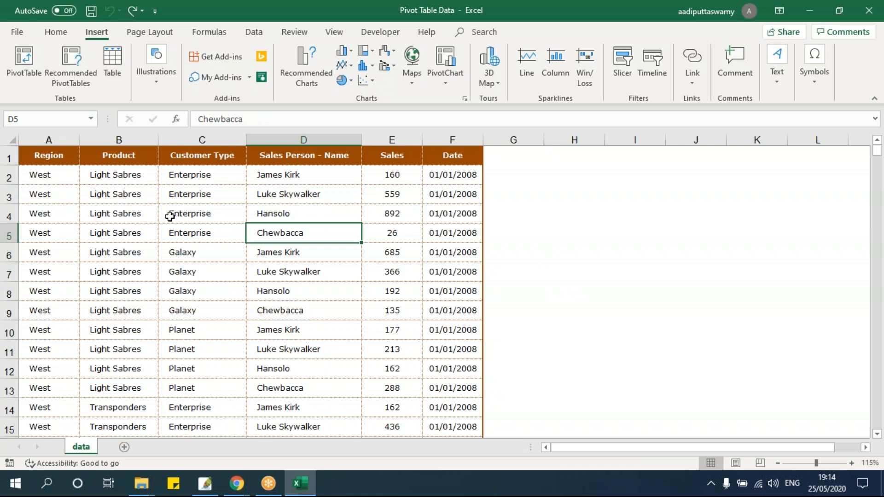
- Create a PivotTable from the data range data!$A$1:$F$3457, placing the report on a new worksheet
click(83, 182)
click(276, 310)
click(184, 249)
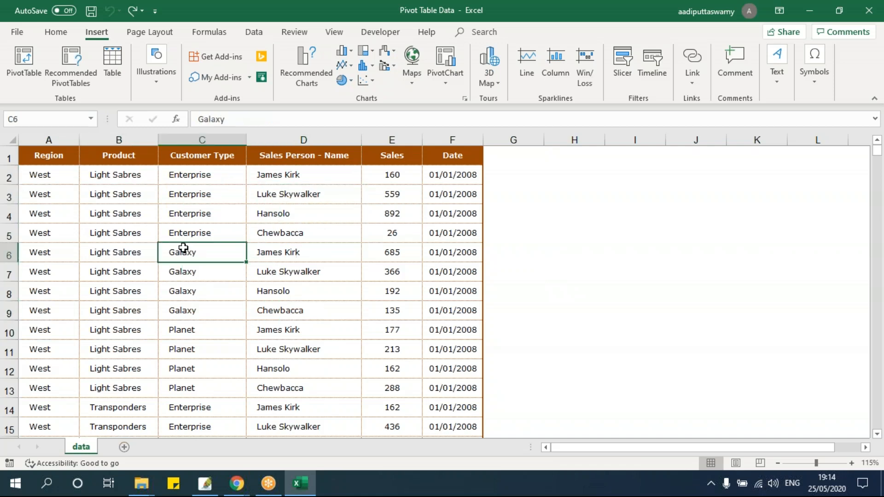
click(34, 72)
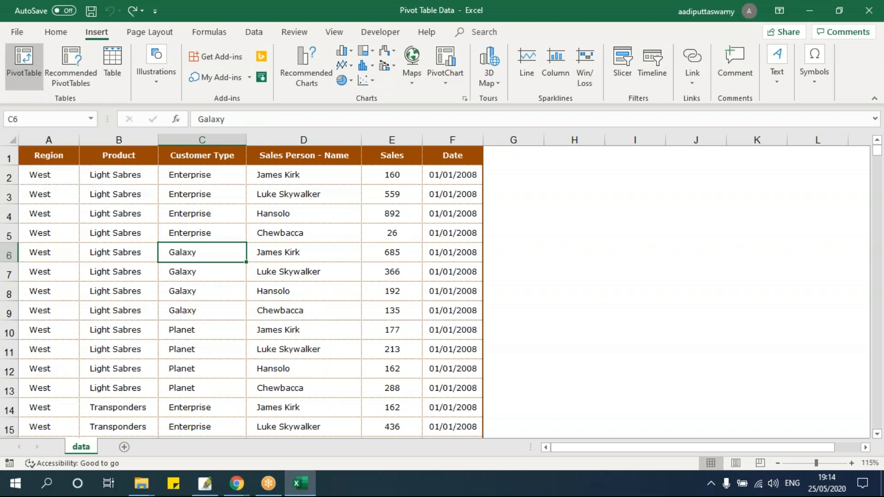
drag(517, 134, 392, 143)
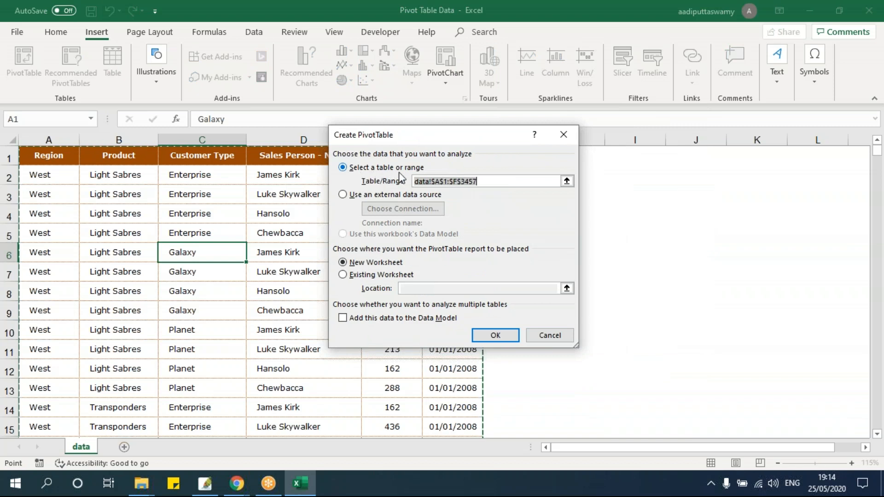
drag(523, 181, 386, 177)
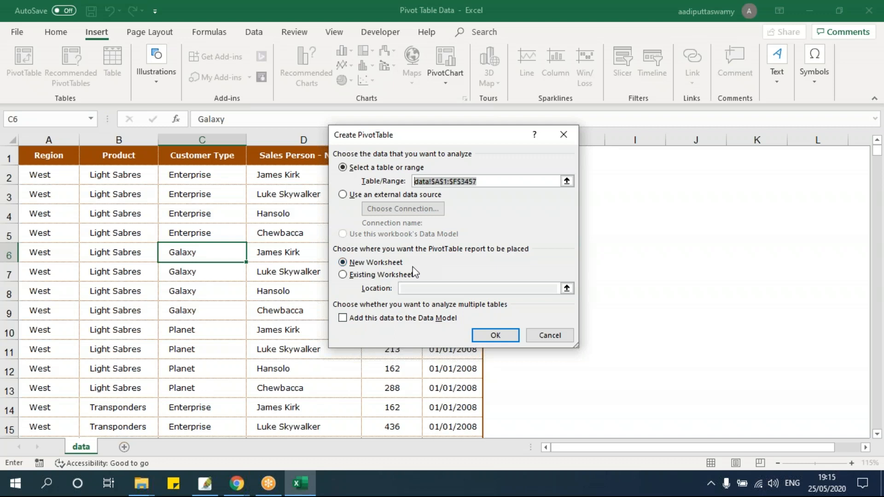
click(494, 337)
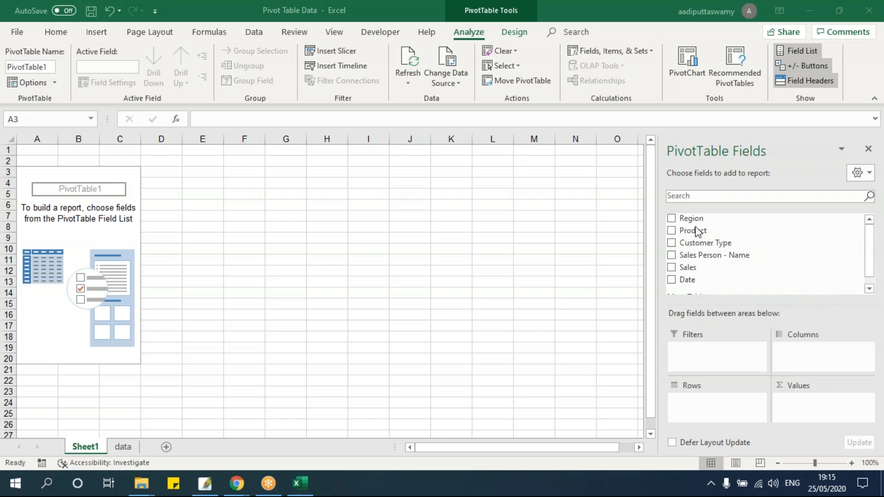
- Add the Region field to the pivot table's Rows area and review the region labels
click(122, 447)
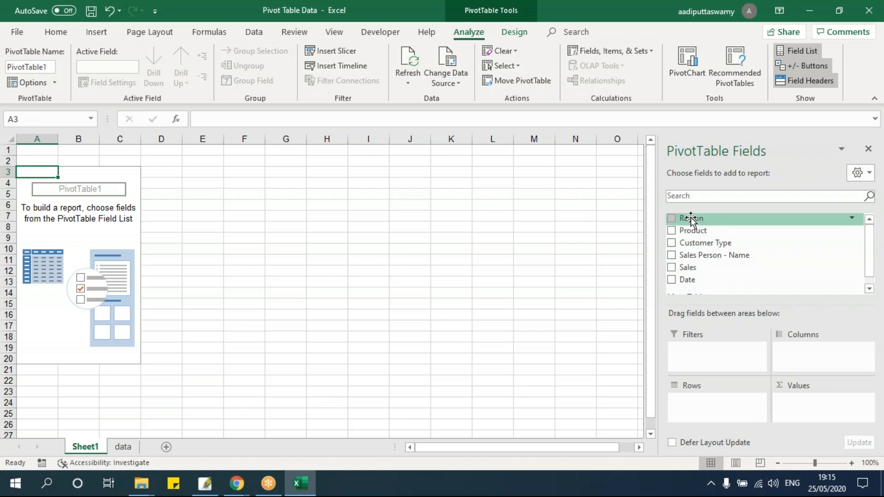
drag(690, 218, 701, 405)
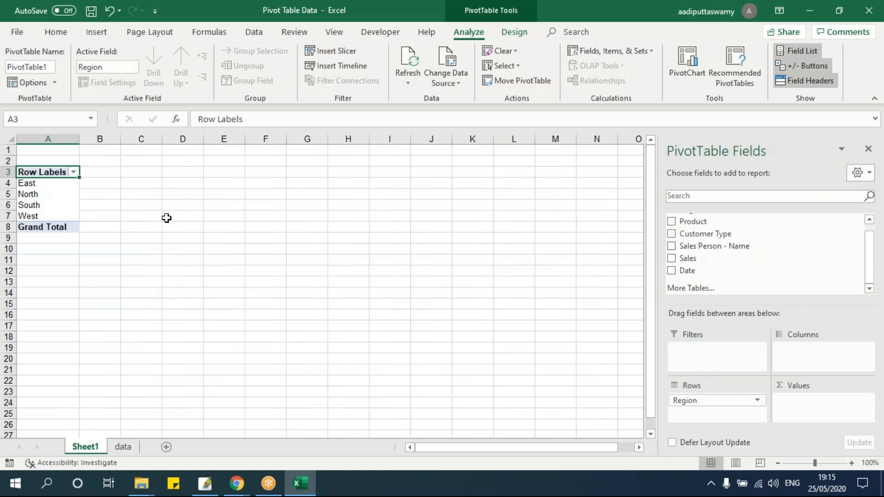
drag(43, 181, 44, 194)
scroll(139, 245, up, 4)
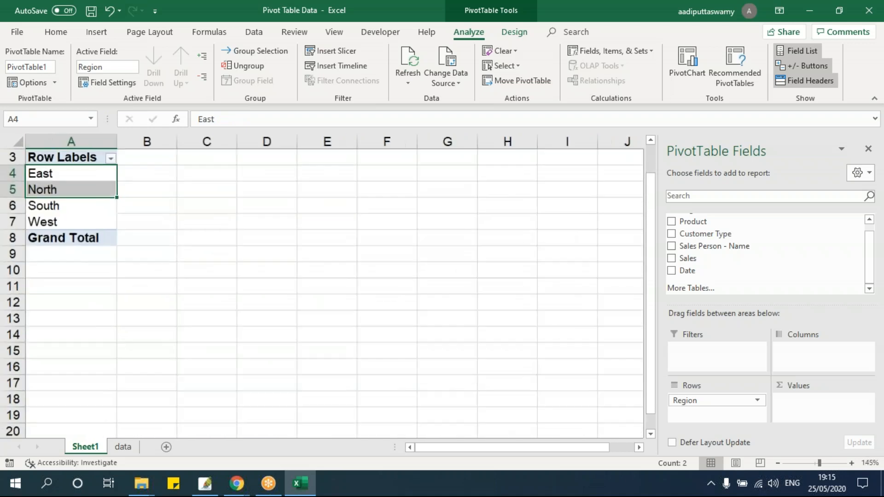
click(227, 247)
scroll(327, 220, up, 1)
click(70, 222)
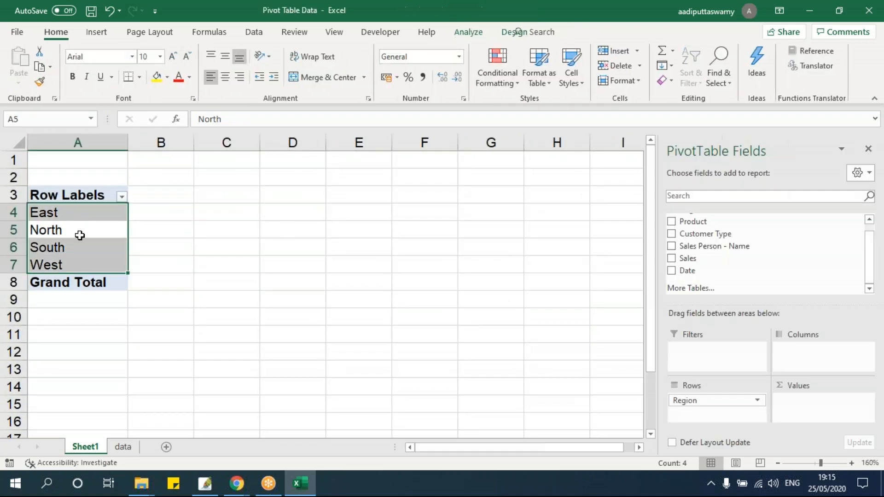
click(219, 231)
click(59, 212)
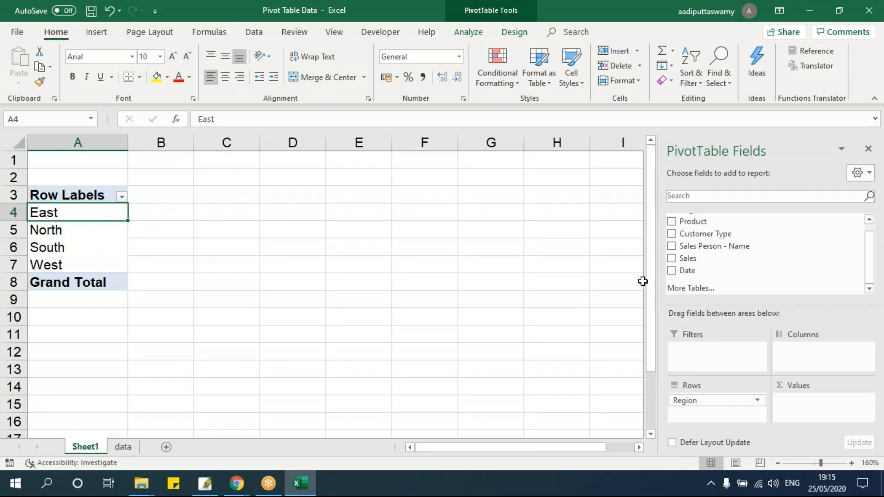
- Add the Sales field to the pivot table's Values area and review the sums by region
drag(695, 259, 805, 411)
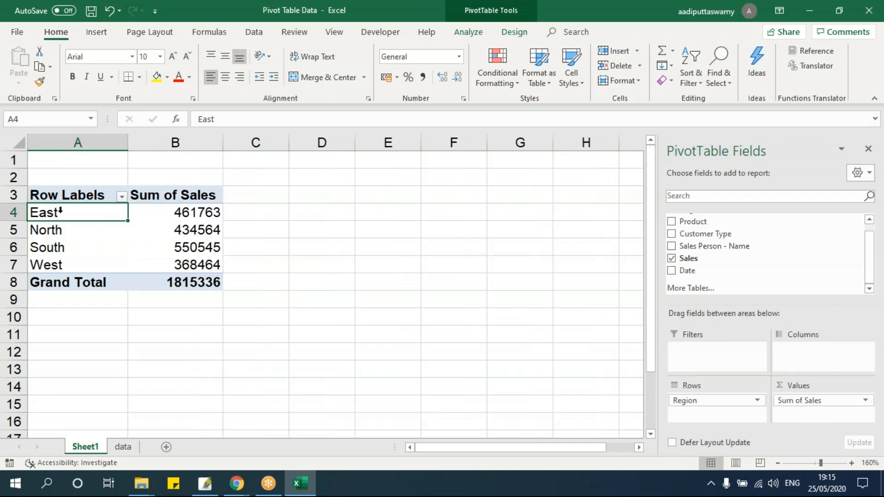
click(186, 212)
drag(49, 218, 194, 271)
click(201, 368)
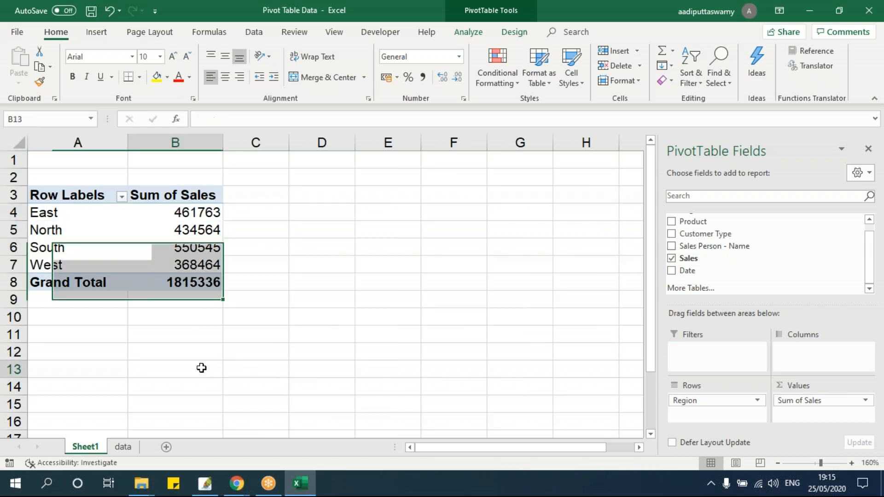
click(95, 251)
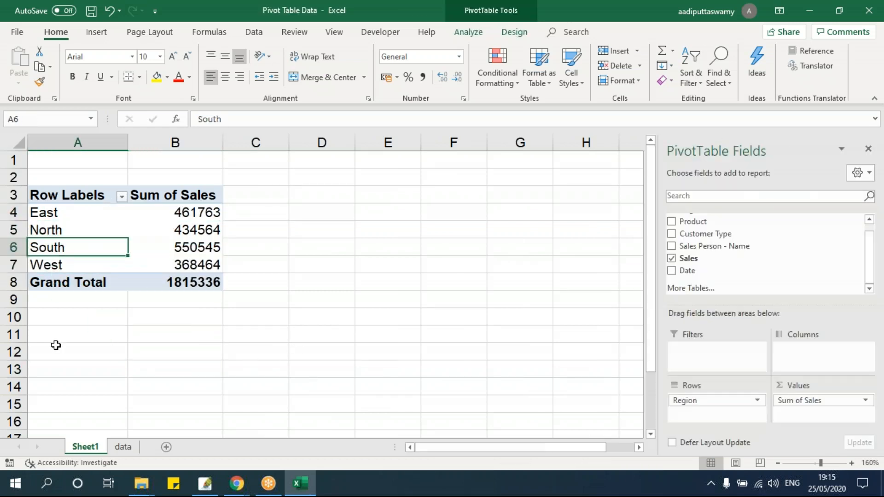
- Review the Value Field Settings of Sum of Sales, closing them without changing the summary type
click(156, 189)
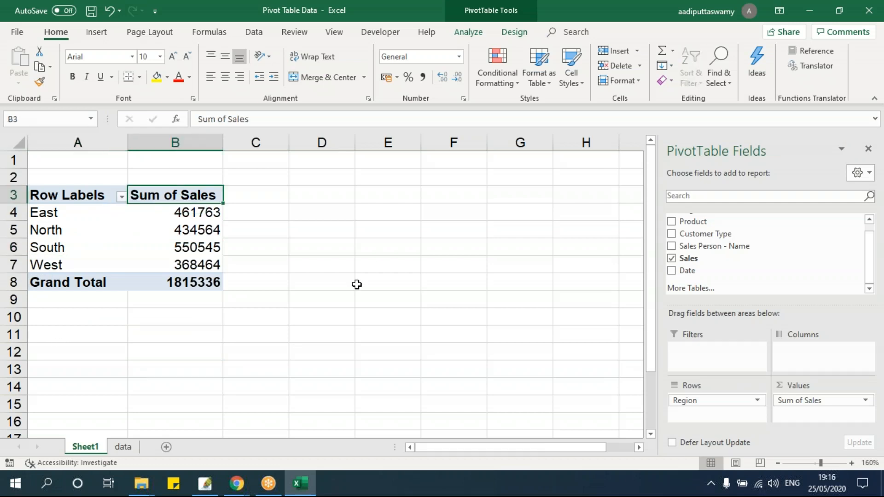
double_click(166, 196)
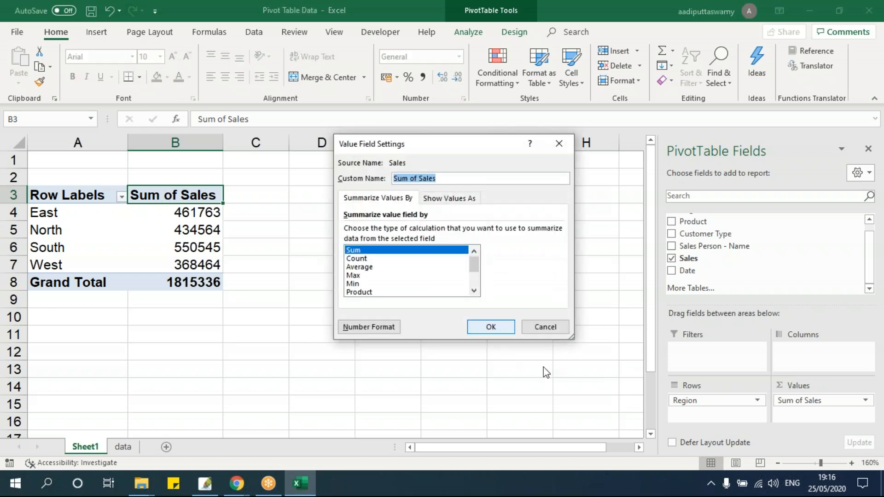
click(543, 329)
click(866, 400)
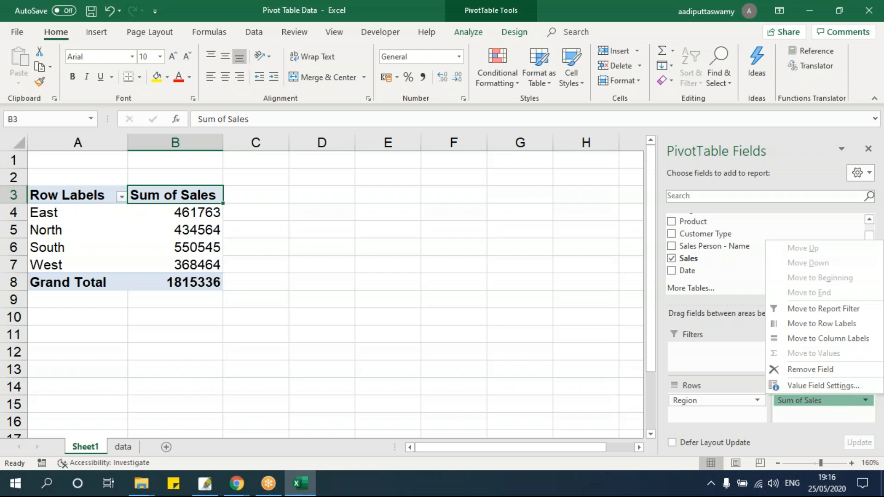
click(820, 386)
click(525, 325)
- Summarize the pivot table's Sales values by Average
double_click(196, 196)
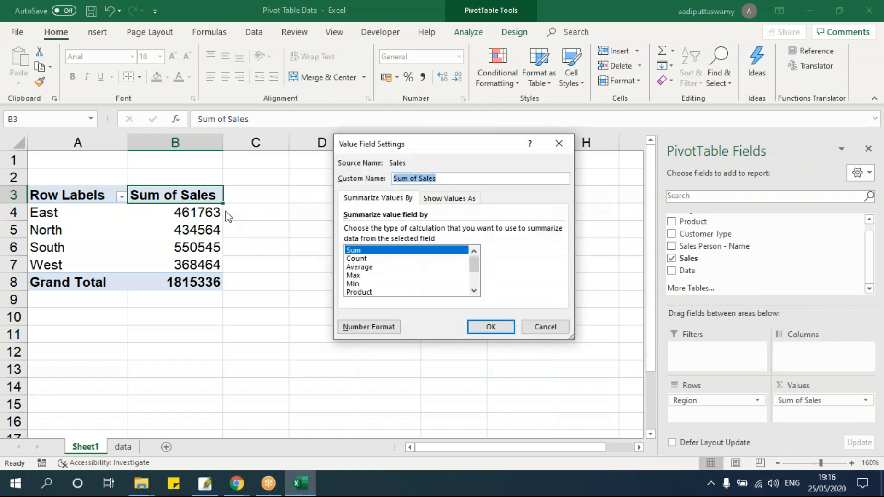
click(371, 268)
click(491, 328)
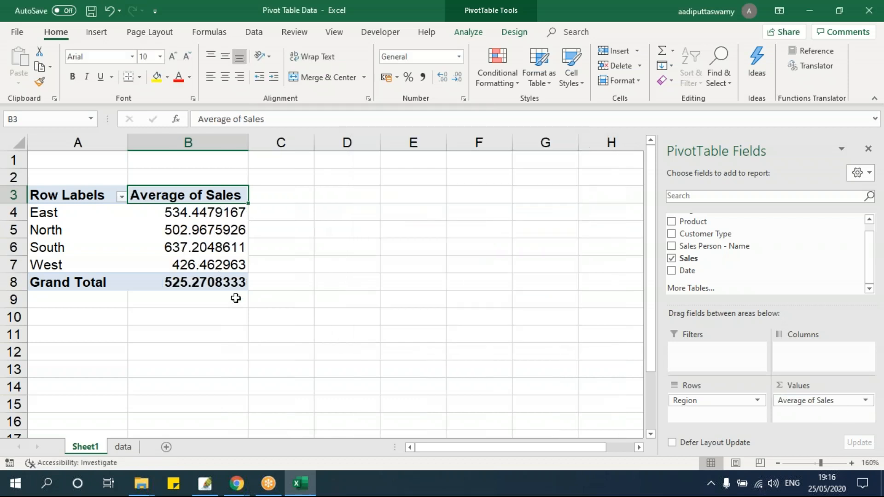
- Change the Sales value field's summary calculation to Count
double_click(217, 195)
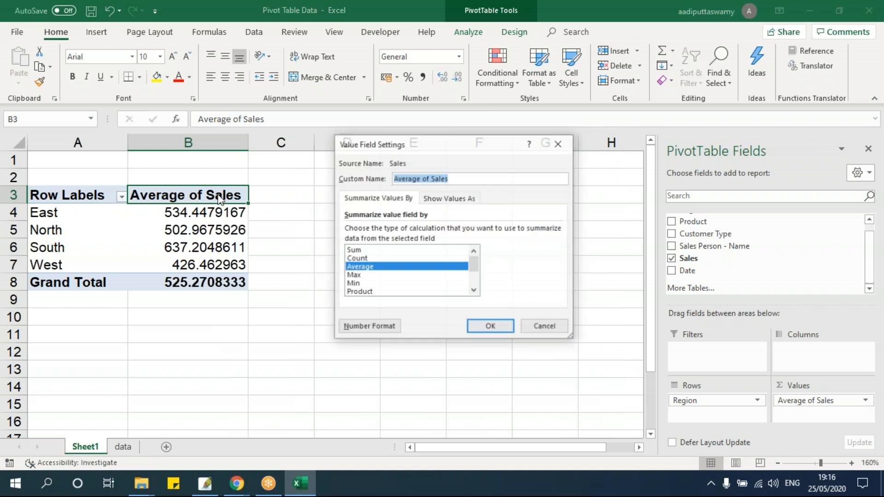
click(367, 260)
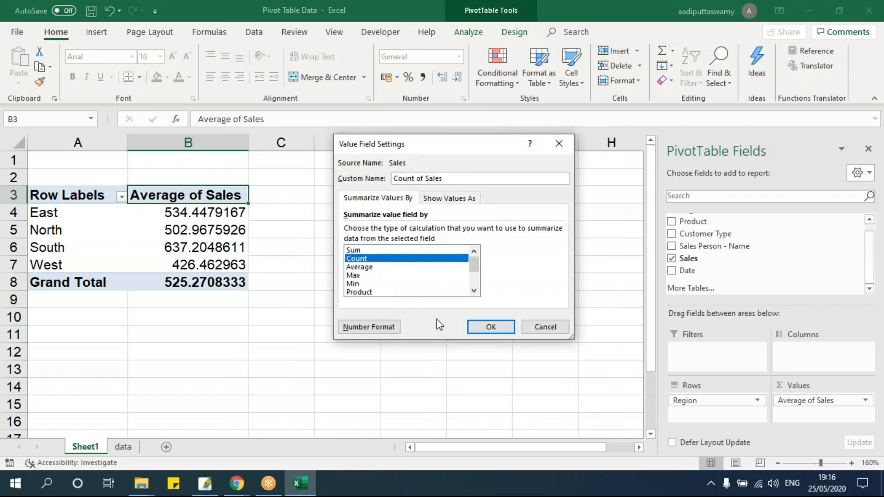
click(480, 328)
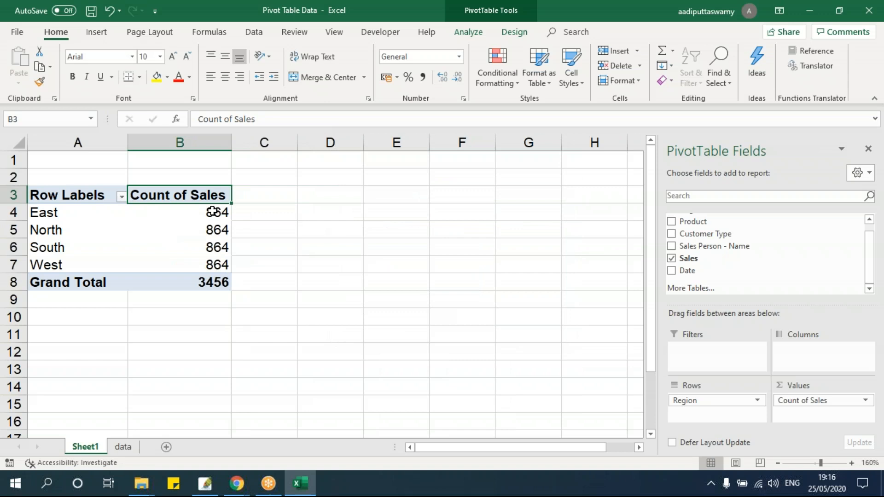
- Set the Sales value field to summarize by Sum again
double_click(208, 195)
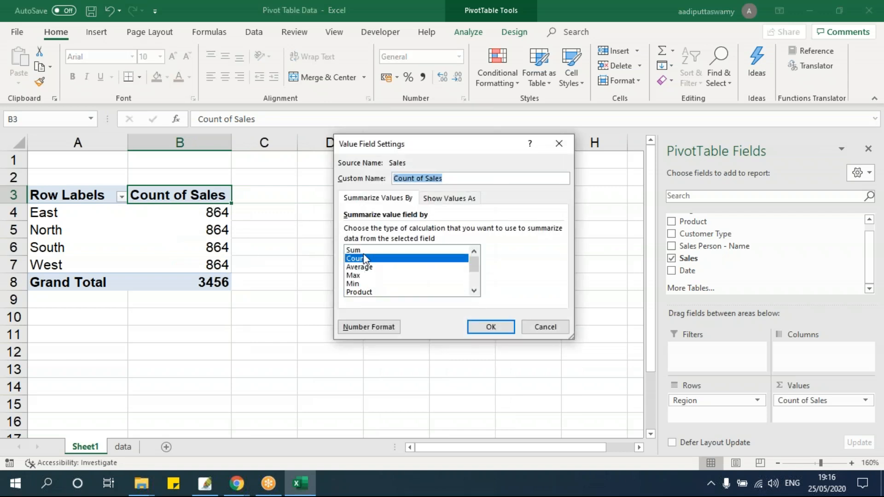
click(354, 251)
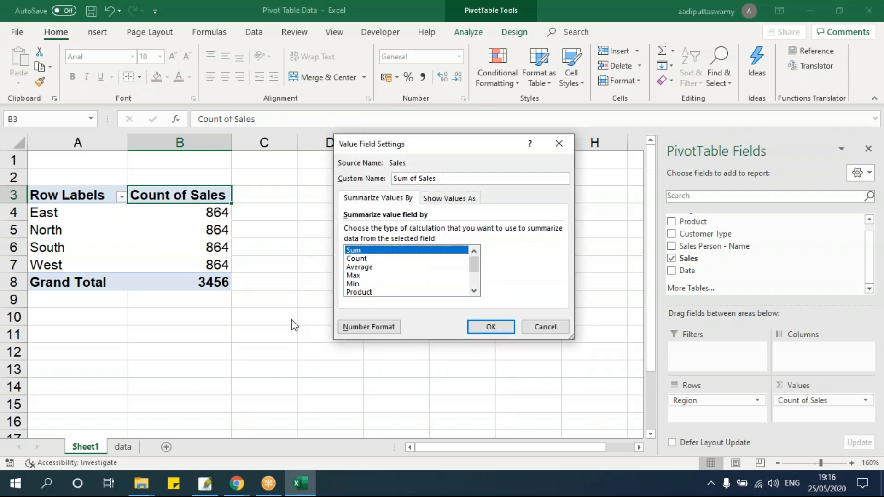
click(496, 329)
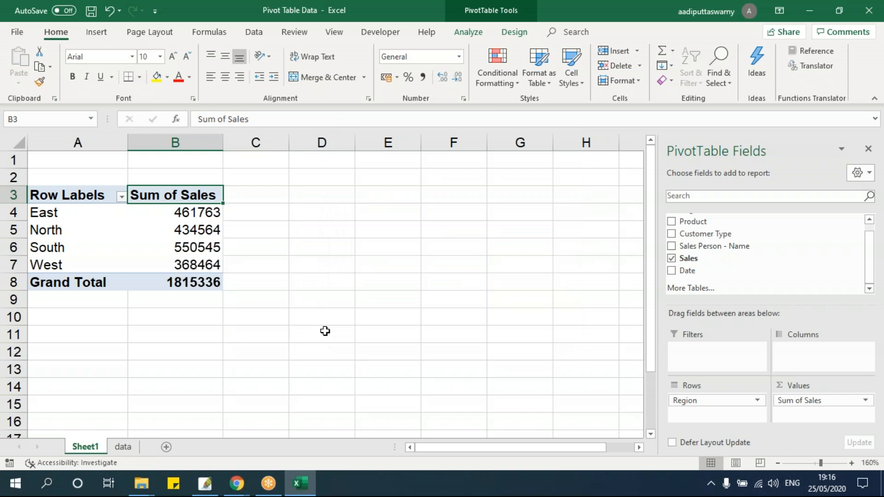
- Add the Product field to the pivot table's rows beneath Region and review the East region's product sales
drag(72, 212, 70, 262)
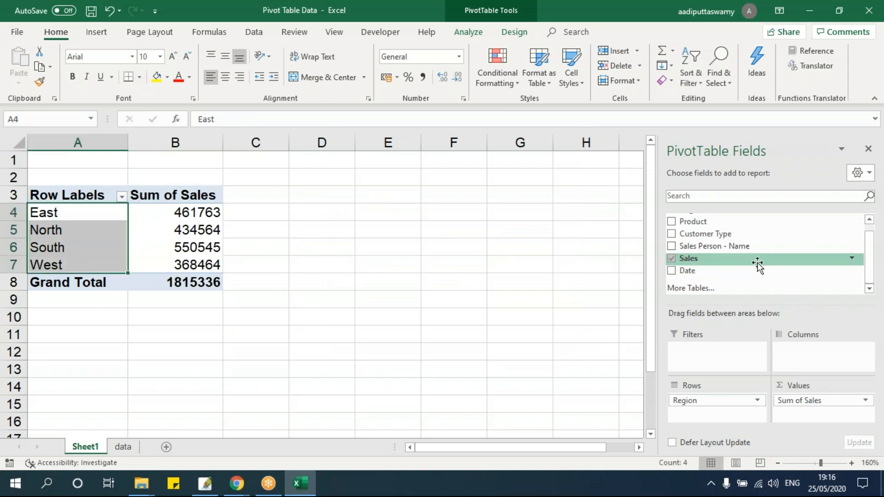
scroll(744, 257, up, 1)
drag(718, 231, 719, 405)
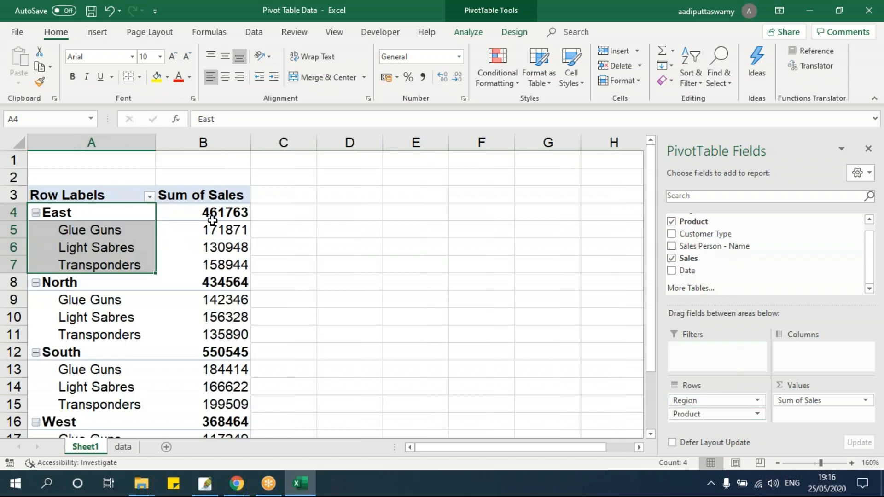
click(98, 234)
click(73, 213)
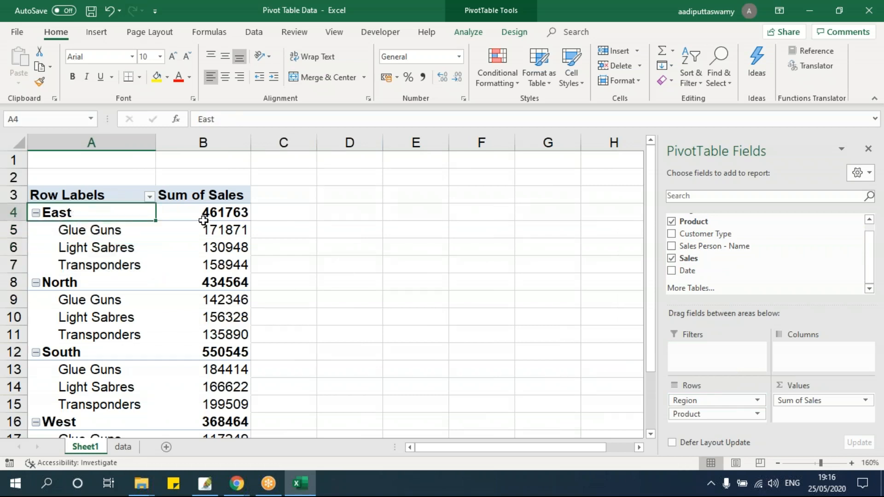
click(205, 215)
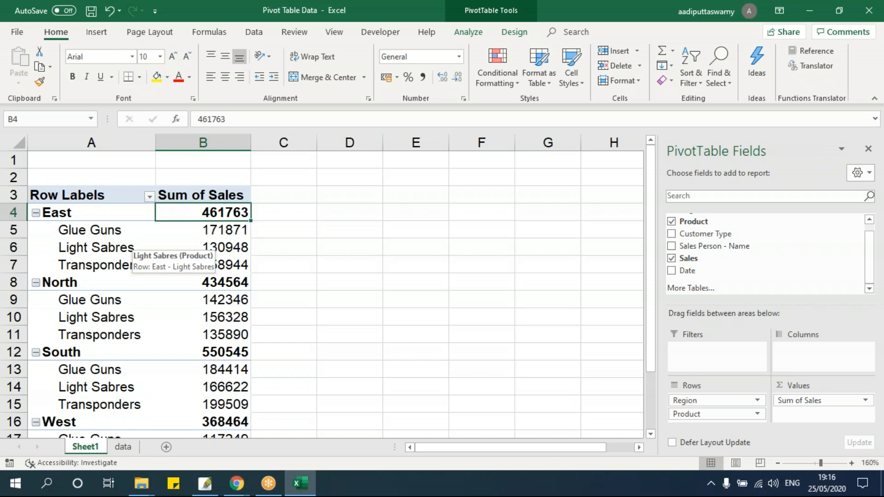
drag(232, 231, 227, 261)
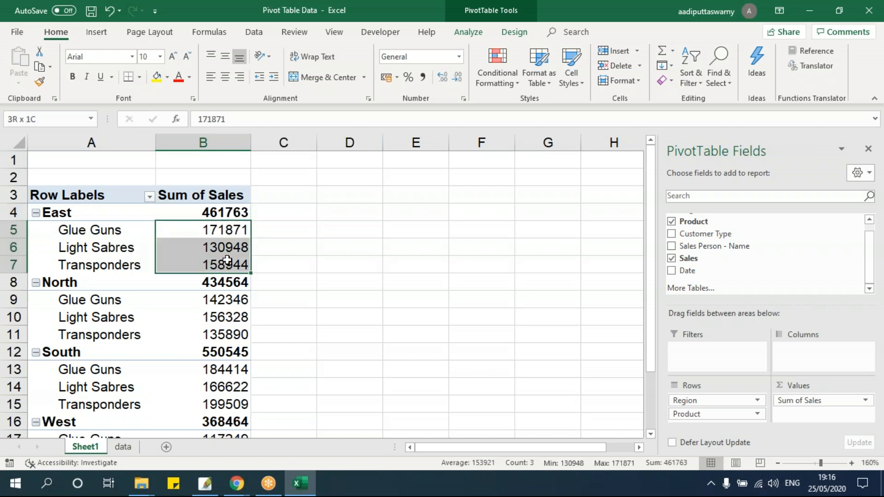
- Collapse the East, North, South and West regions in the pivot table
click(35, 213)
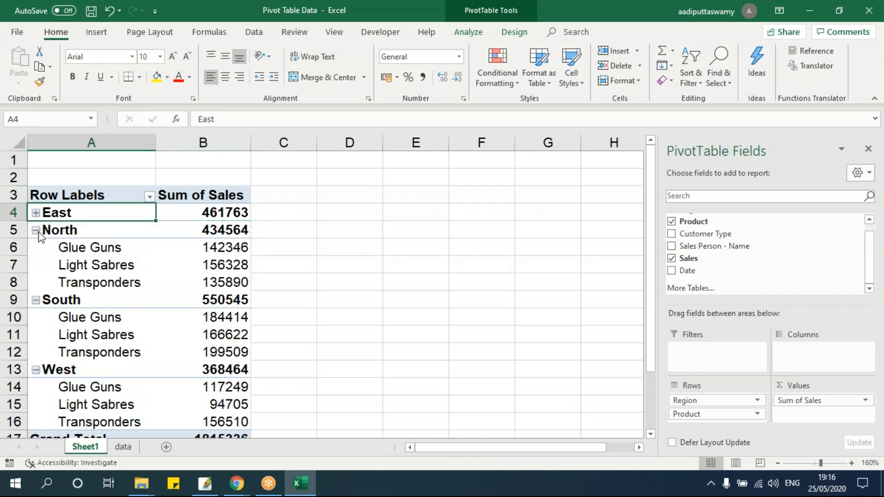
click(36, 230)
click(37, 248)
click(36, 247)
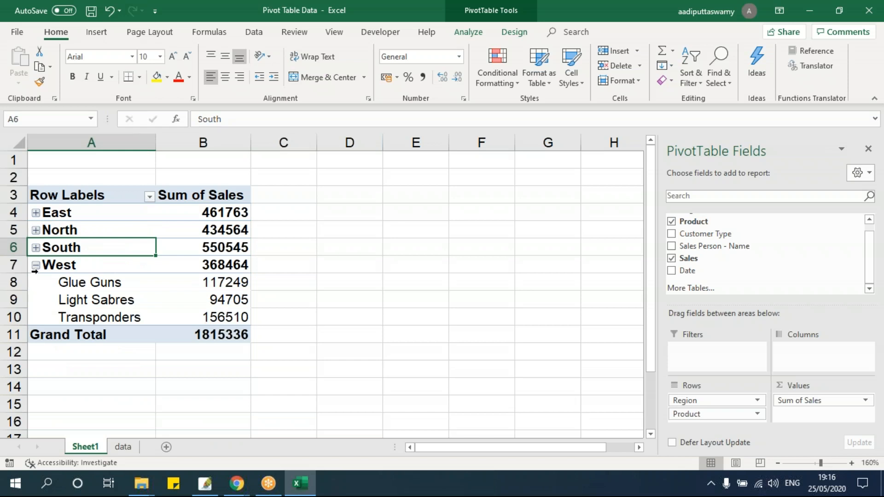
click(36, 265)
- Remove the Product field from the pivot table's rows, leaving only Region
drag(93, 216, 197, 262)
drag(701, 416, 350, 359)
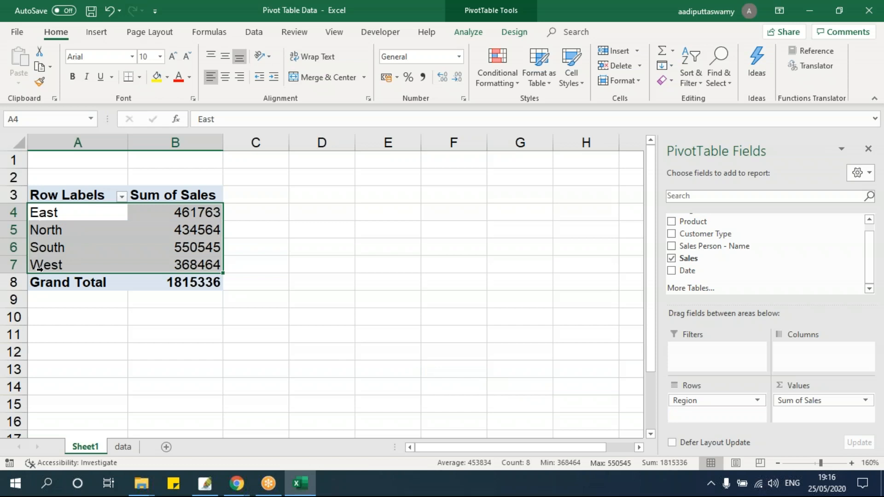
drag(189, 214, 196, 262)
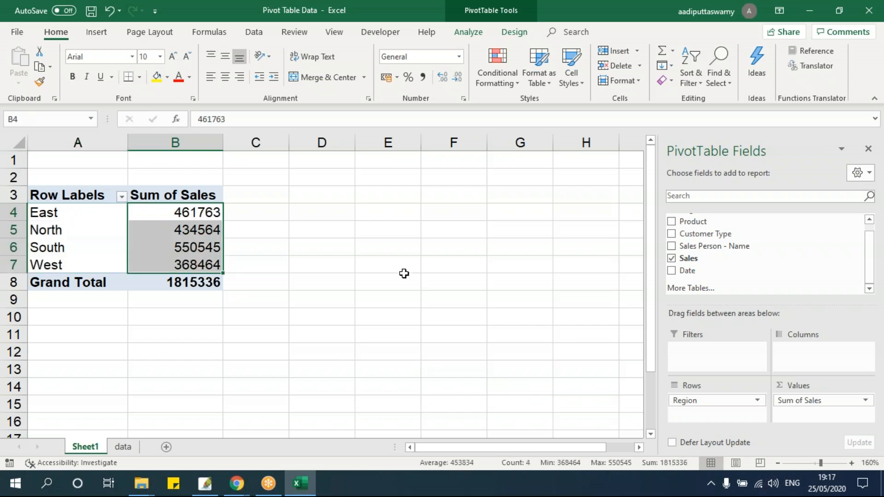
- Place the Product field beneath Region in the pivot table's rows again
scroll(724, 235, up, 1)
drag(715, 231, 704, 414)
click(217, 318)
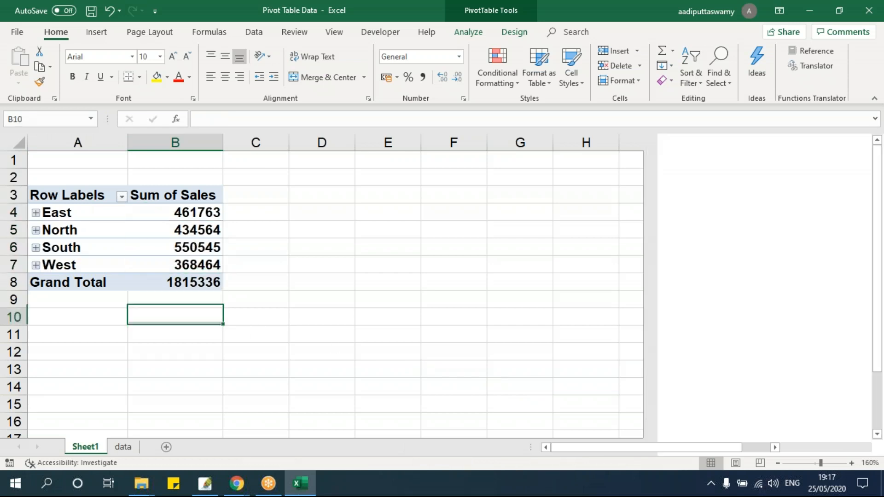
- Expand the East and North regions and examine their sales by product
click(35, 212)
drag(65, 229, 246, 264)
click(240, 261)
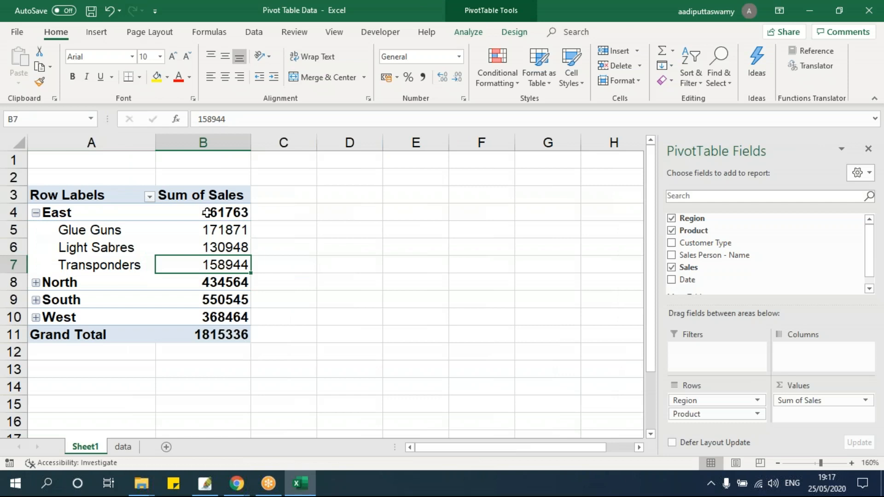
mouse_move(235, 216)
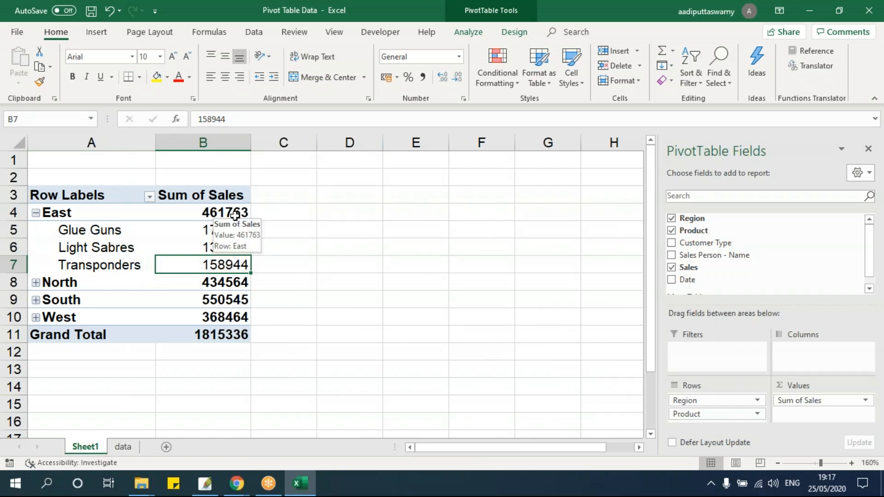
drag(230, 230, 230, 265)
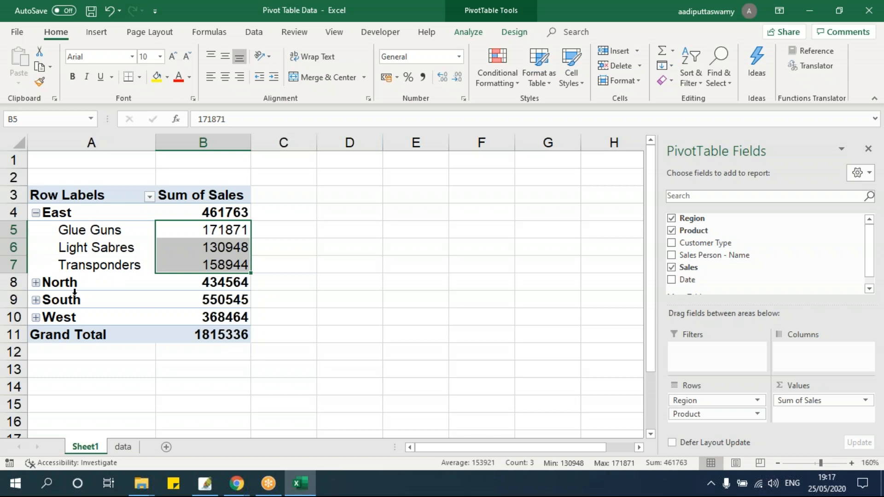
click(35, 283)
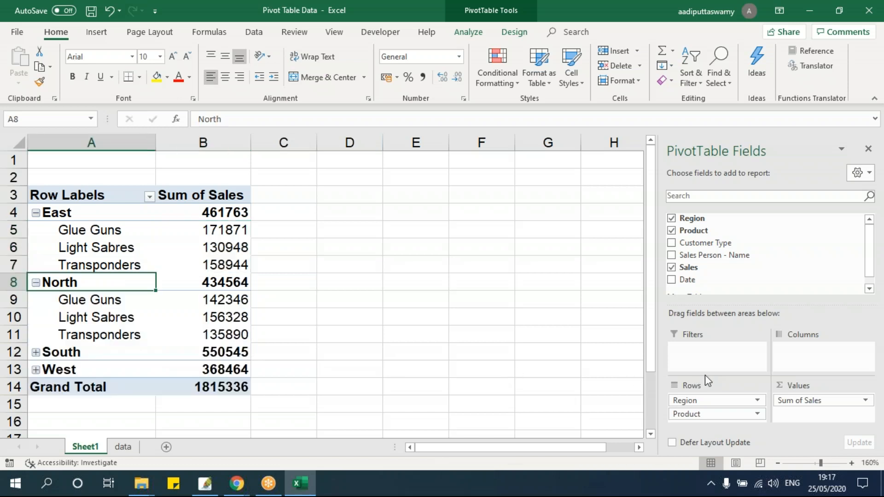
click(99, 142)
click(110, 229)
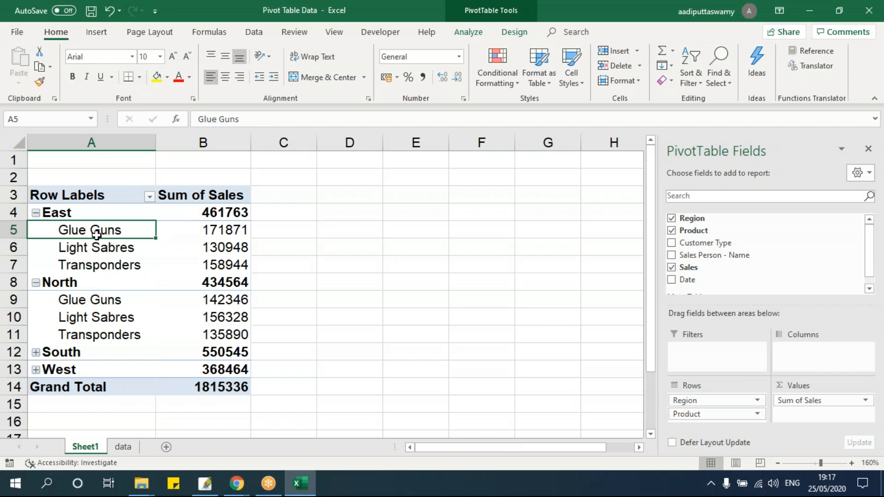
- Add the Customer Type field to the rows as a third level beneath Product
drag(704, 243, 722, 423)
click(117, 258)
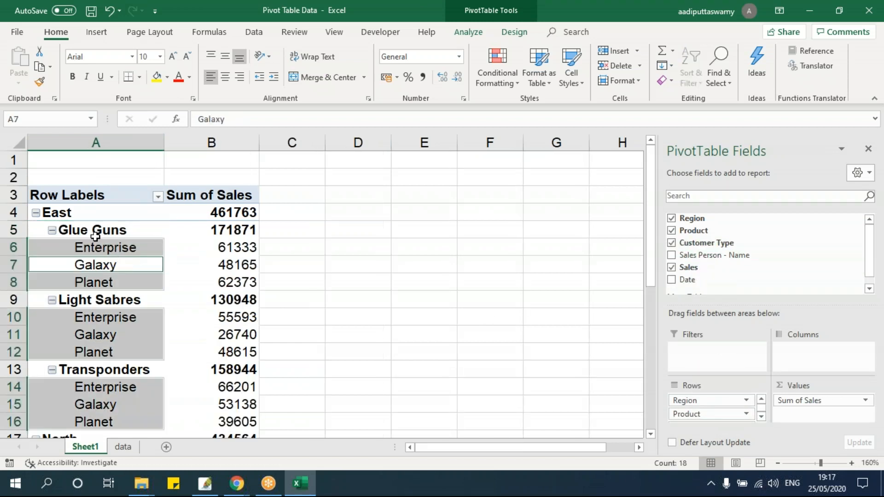
- Examine how the East region's customer type sales roll up into the product subtotals and the region total
click(82, 215)
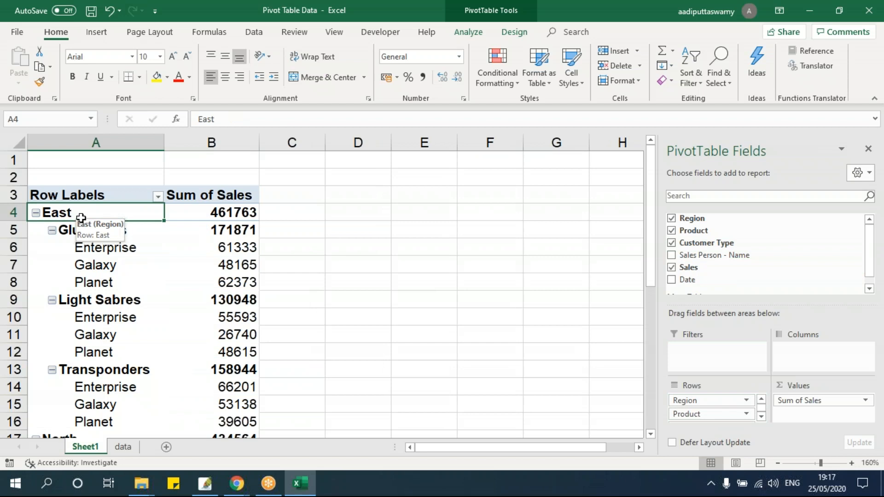
click(68, 231)
click(70, 265)
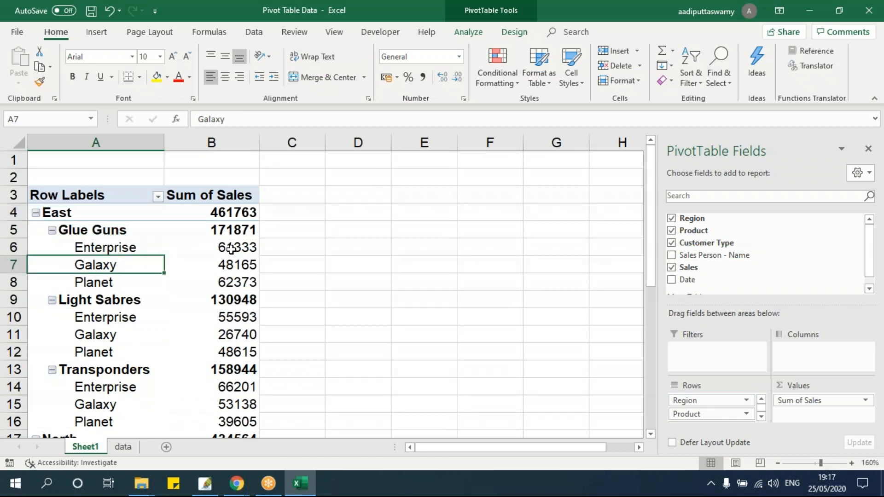
drag(231, 250, 231, 284)
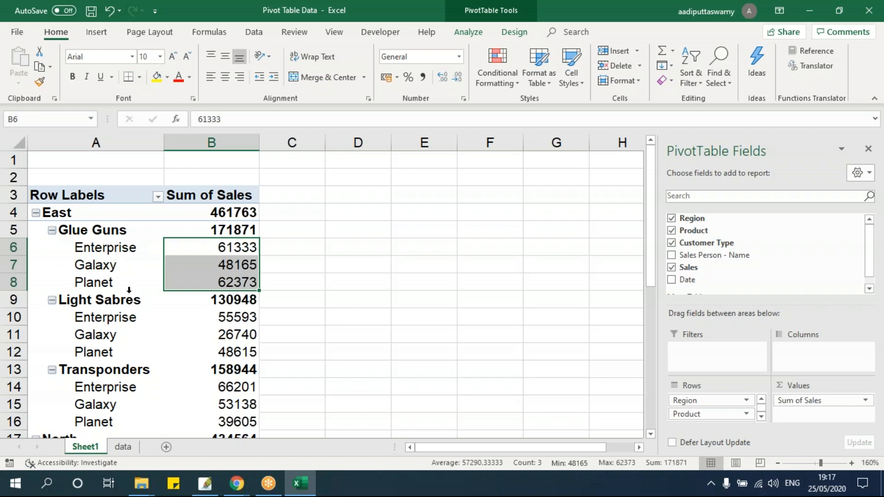
click(226, 229)
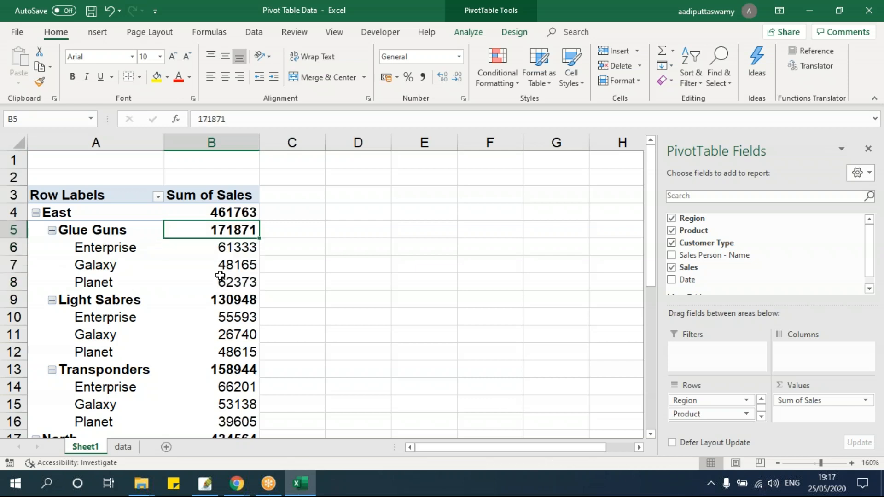
click(216, 304)
click(224, 370)
click(230, 248)
click(225, 216)
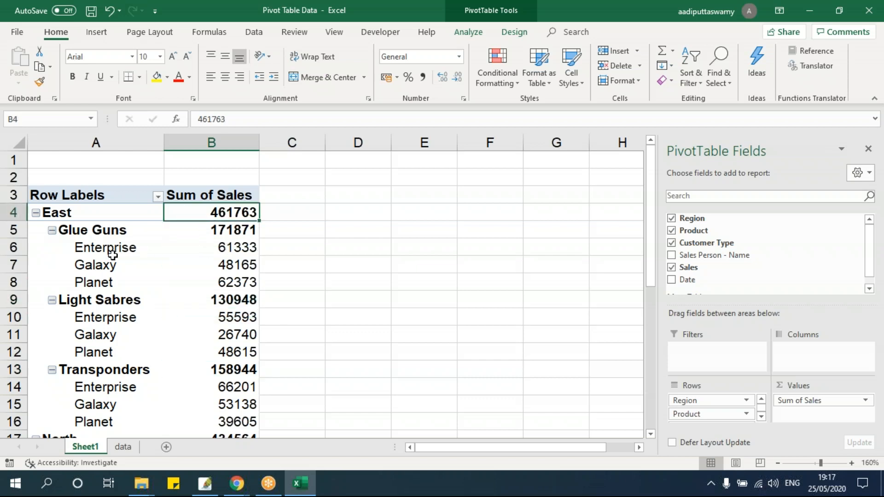
- Collapse the East and North regions and remove Product and Customer Type from the pivot table's rows
click(35, 213)
click(36, 230)
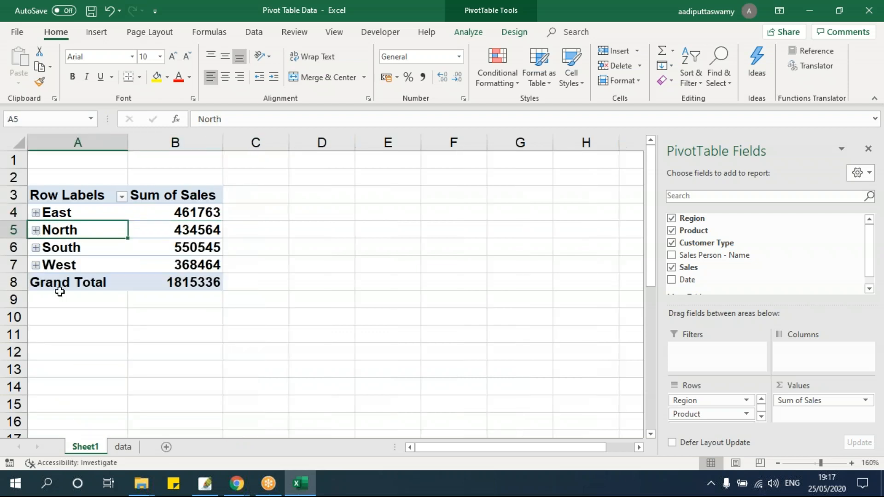
drag(714, 414, 147, 331)
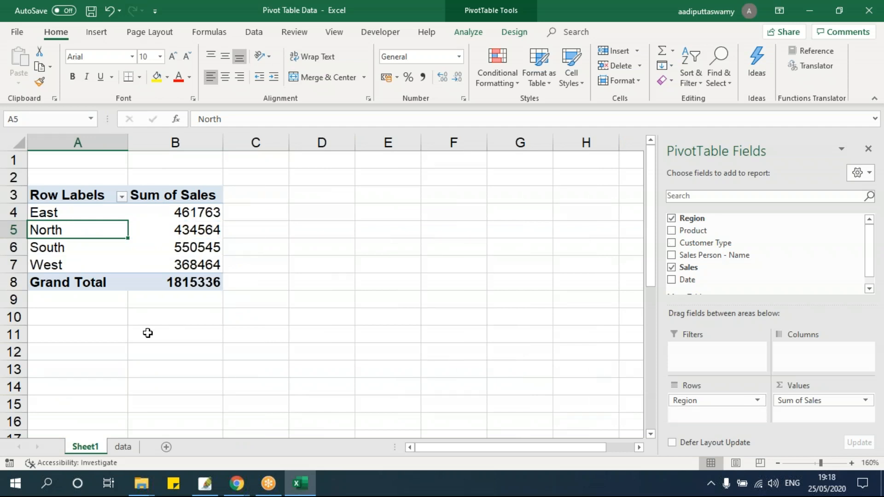
- Add the Product field to the pivot table's columns
scroll(705, 231, down, 1)
drag(693, 222, 833, 353)
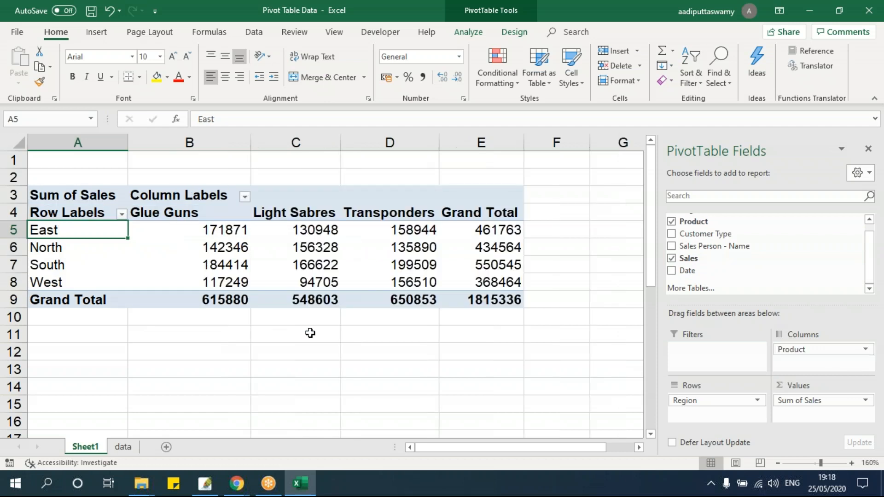
- Move Product from the columns to the rows beneath Region and expand the East region
drag(792, 349, 716, 415)
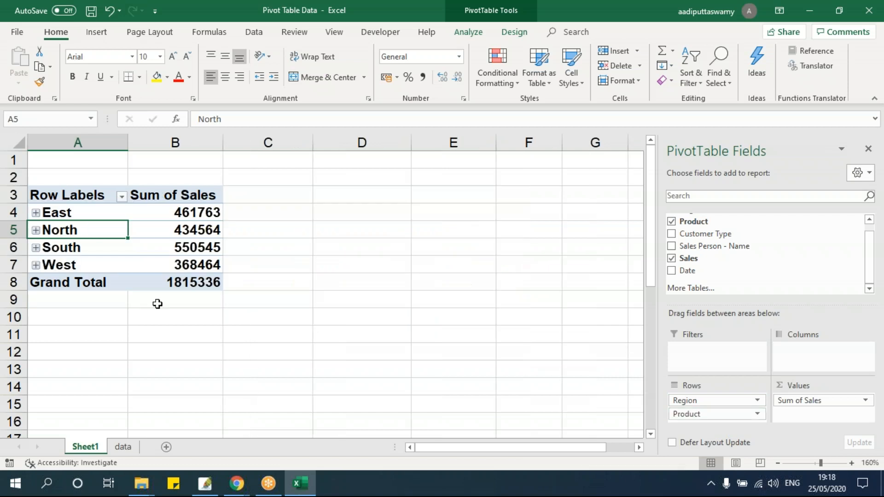
click(35, 212)
click(214, 236)
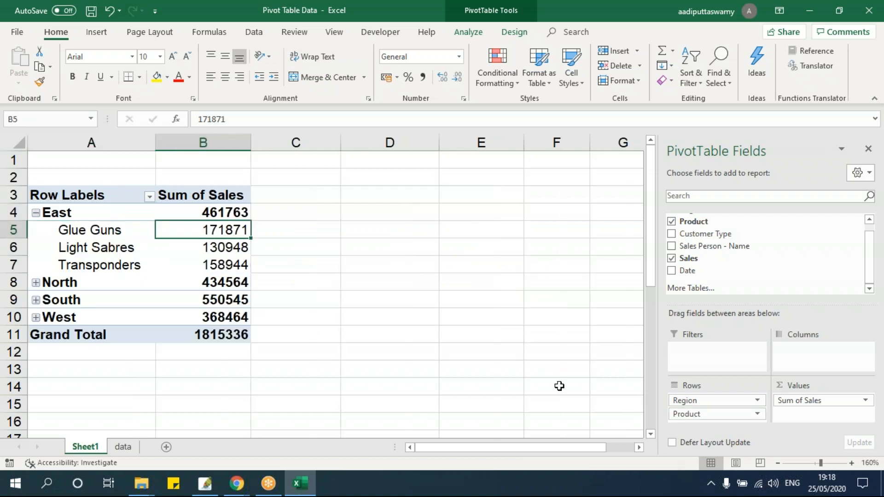
- Try Product in the columns, return it to the rows beneath Region, and review the East region's breakdown
drag(717, 414, 814, 364)
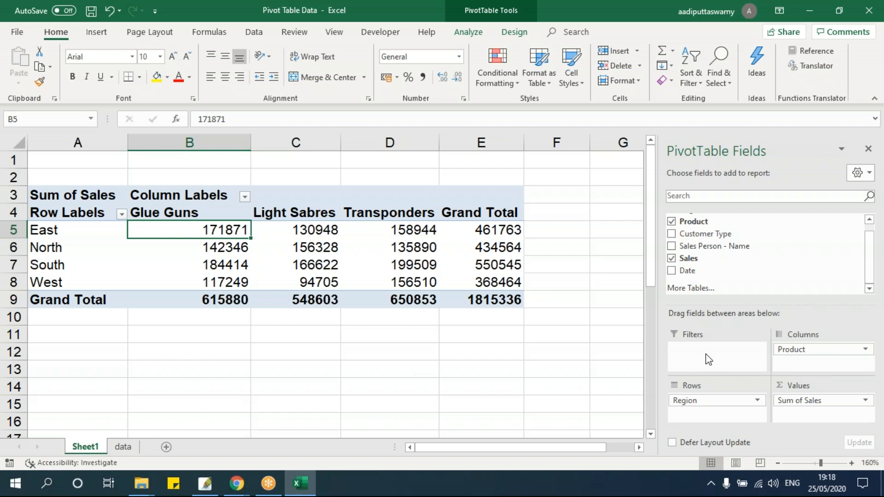
drag(822, 349, 733, 417)
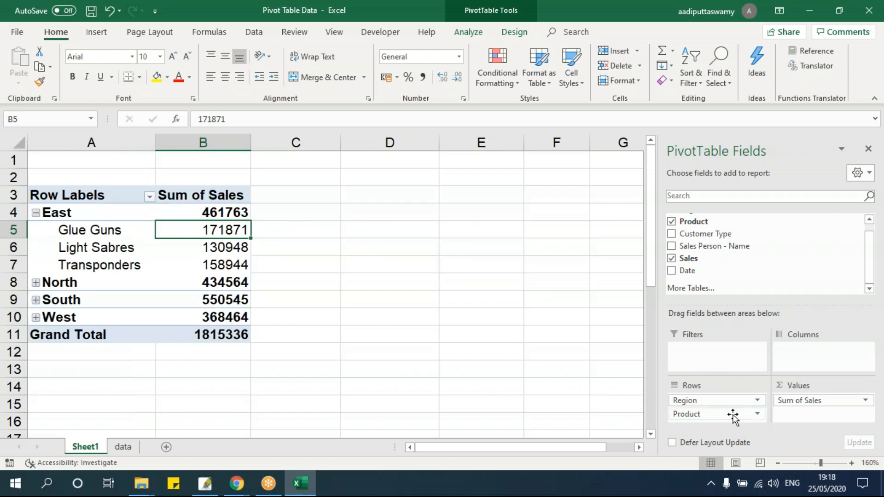
click(90, 230)
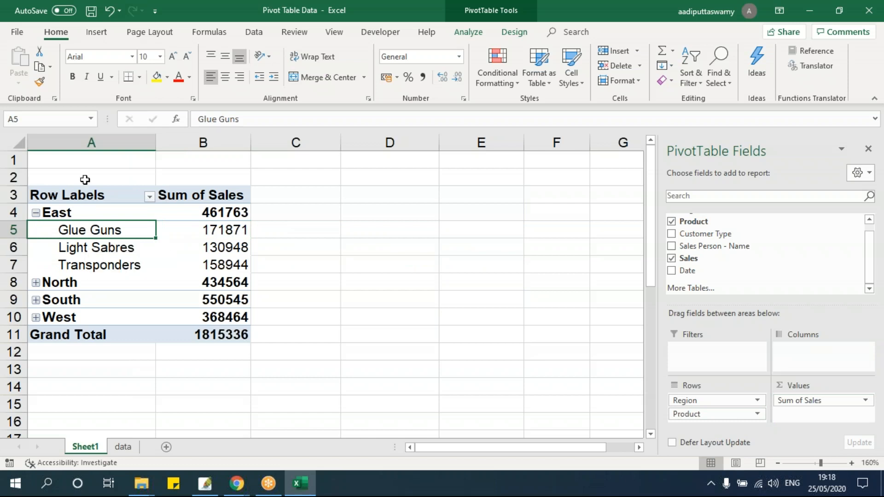
click(89, 140)
click(60, 213)
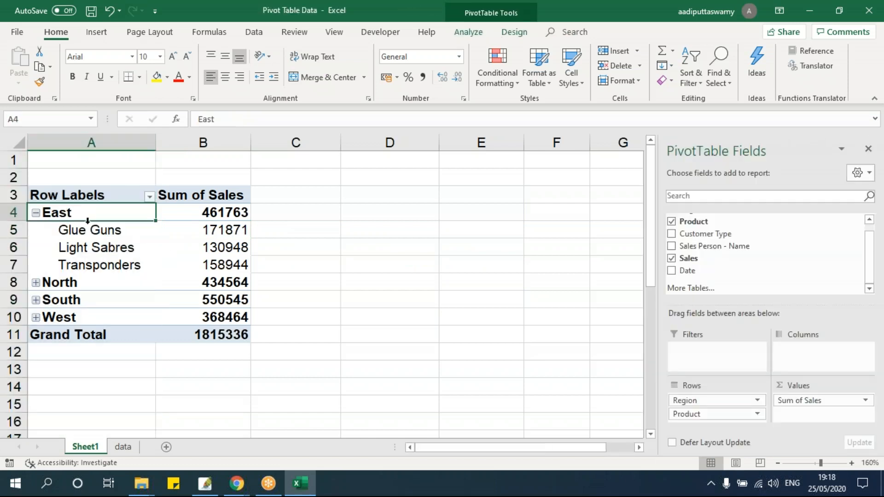
click(95, 247)
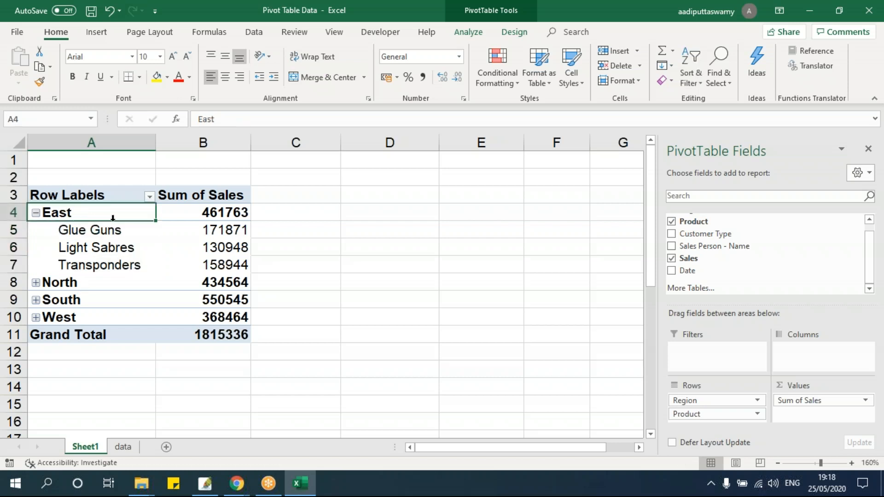
click(174, 215)
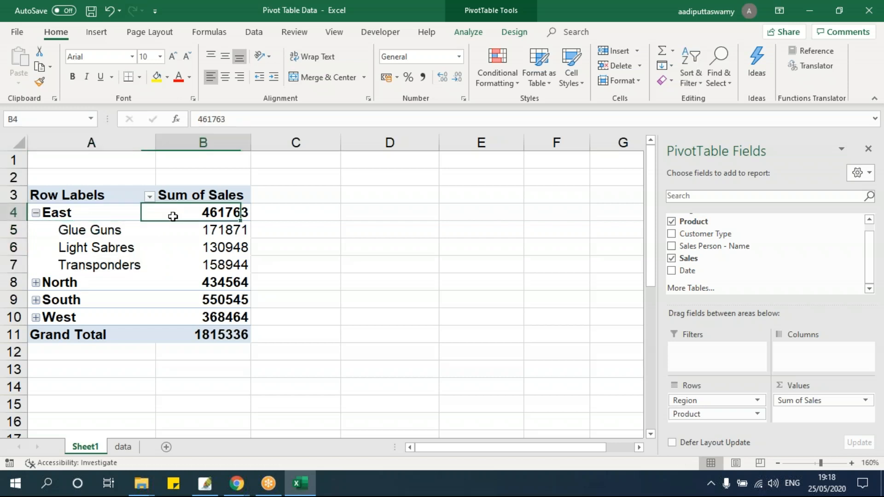
- Expand the North, South and West regions to list their products
click(36, 283)
click(36, 352)
scroll(39, 355, down, 3)
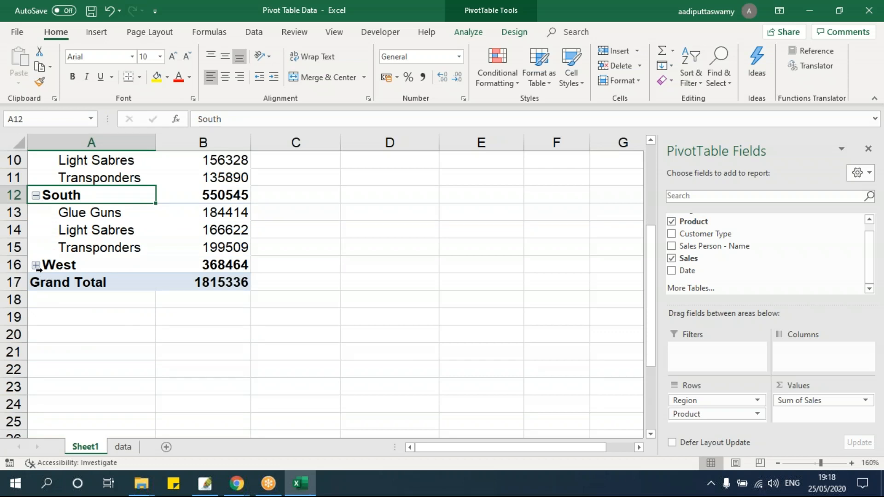
click(43, 270)
click(35, 266)
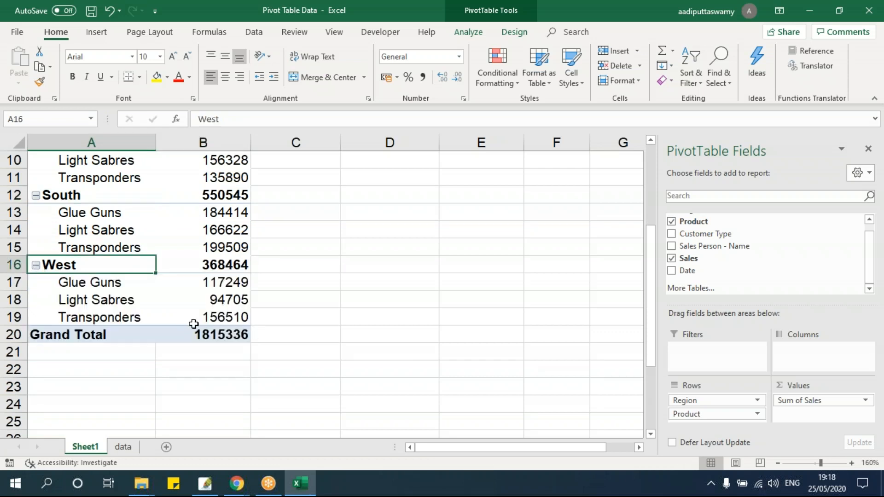
- Copy the whole pivot table from the Row Labels header through the Grand Total row
scroll(193, 321, up, 3)
click(92, 191)
drag(201, 297, 247, 336)
key(ctrl+c)
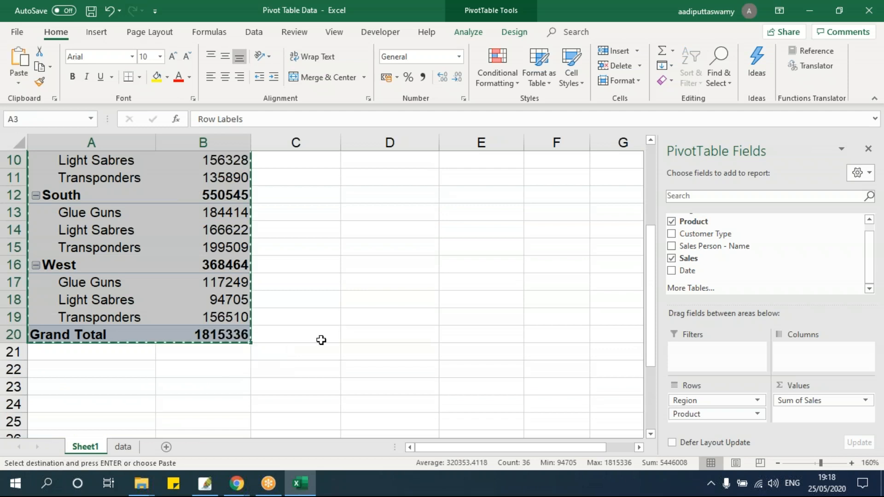
- Paste the copied pivot table as values only at F5 of a new sheet and widen columns F and G
click(166, 446)
click(244, 194)
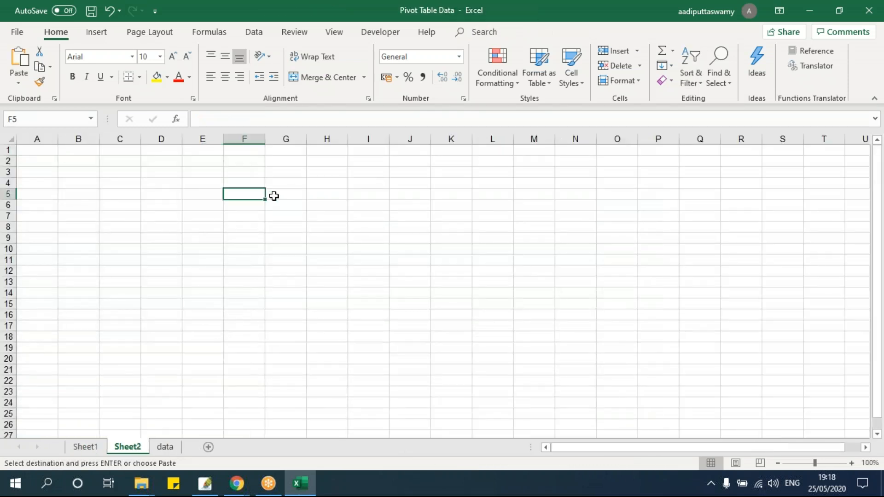
key(ctrl+alt+v)
click(357, 197)
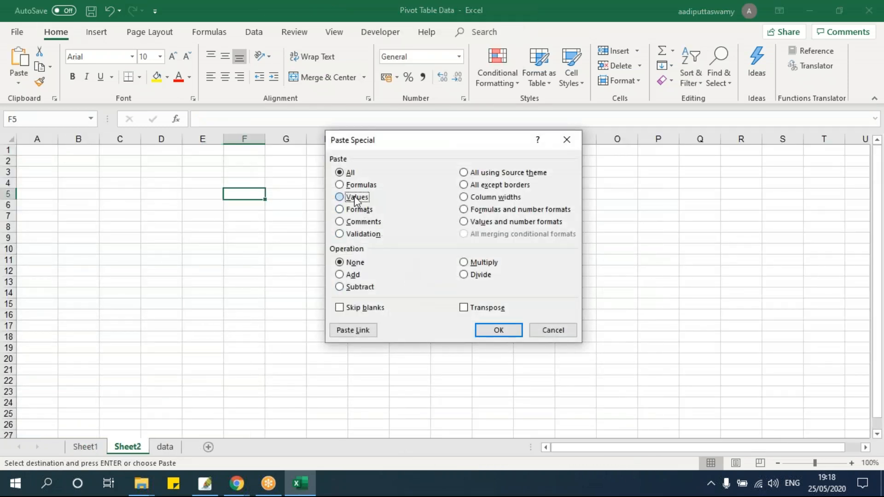
click(498, 329)
drag(269, 139, 322, 185)
drag(363, 143, 416, 209)
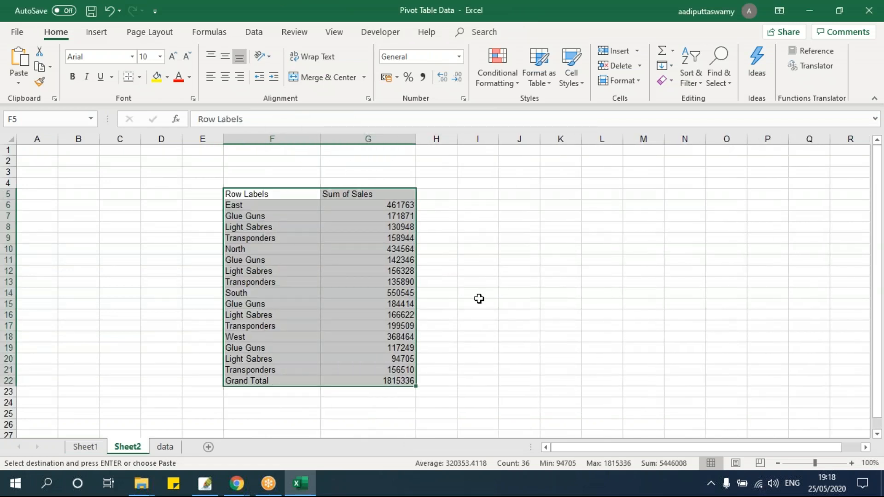
- Examine how the region and product labels share a single column in the pasted values
click(479, 299)
click(250, 205)
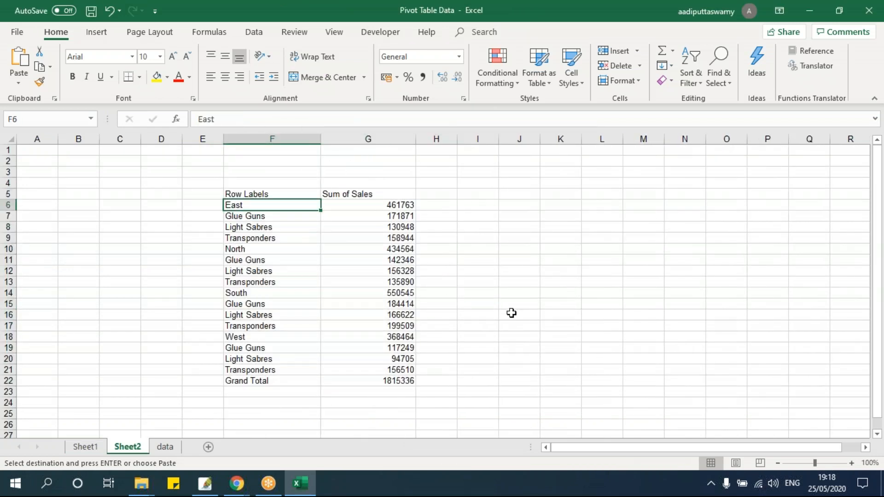
scroll(511, 313, up, 3)
drag(387, 209, 391, 236)
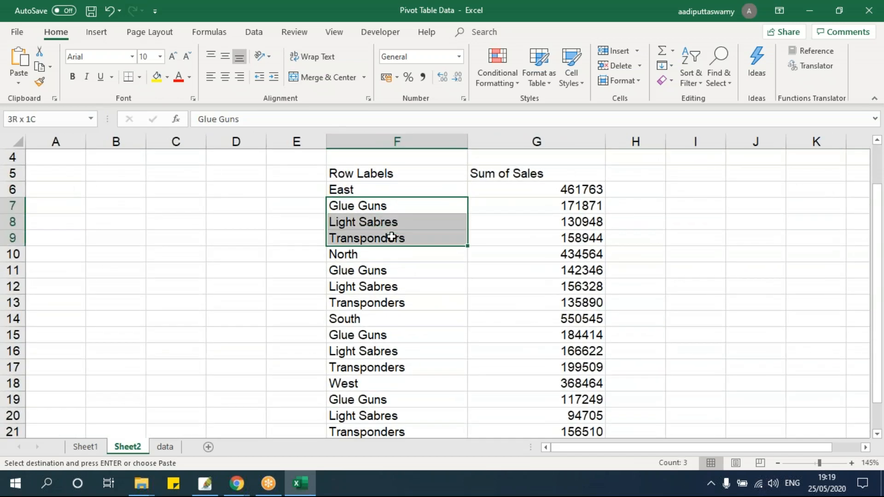
click(375, 191)
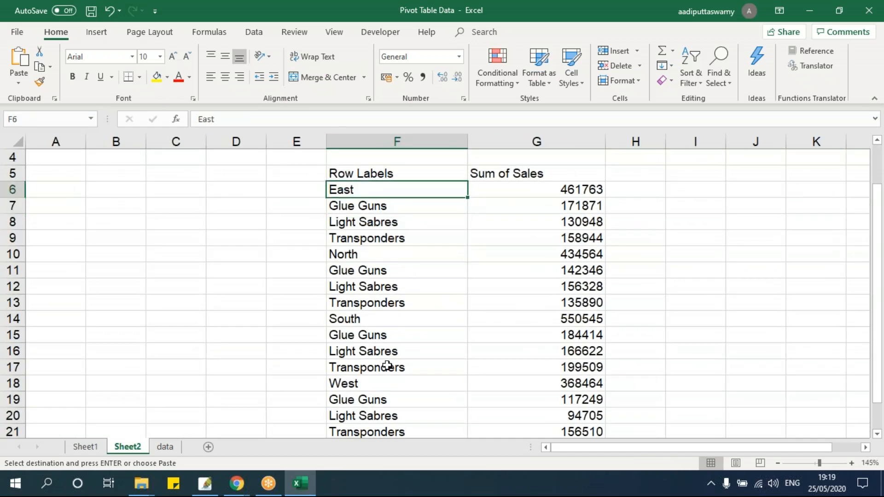
- Return to the pivot table on Sheet1 and clear its copy selection
click(92, 446)
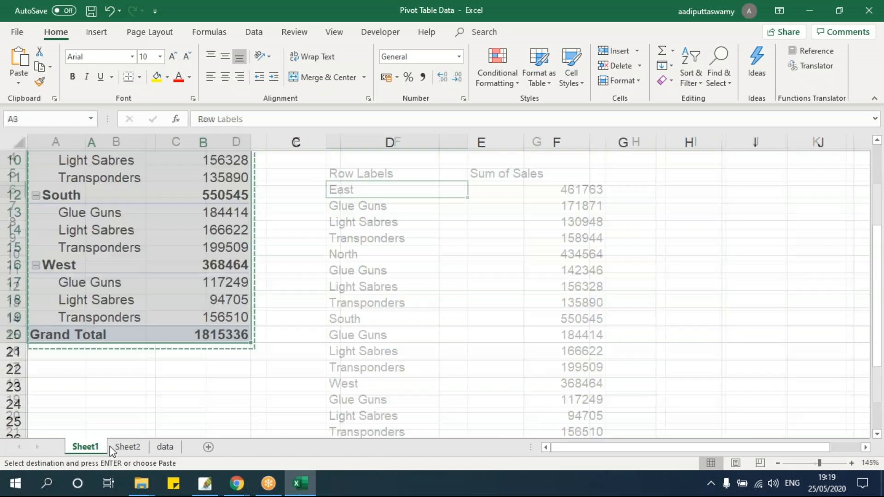
scroll(143, 249, up, 3)
click(122, 248)
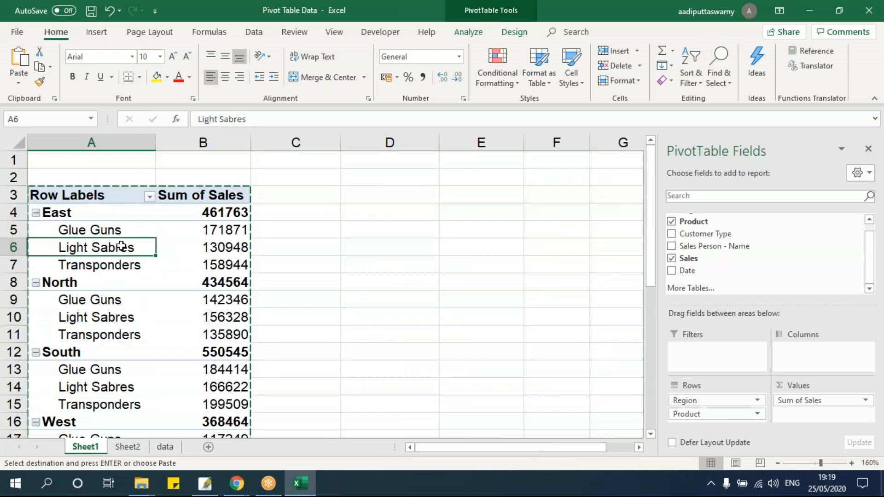
key(Escape)
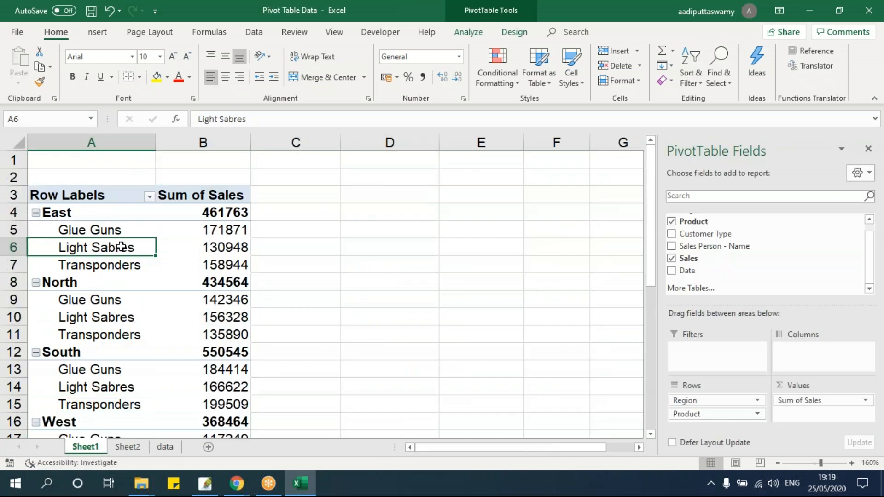
- Change the pivot table's report layout to Tabular Form
click(579, 19)
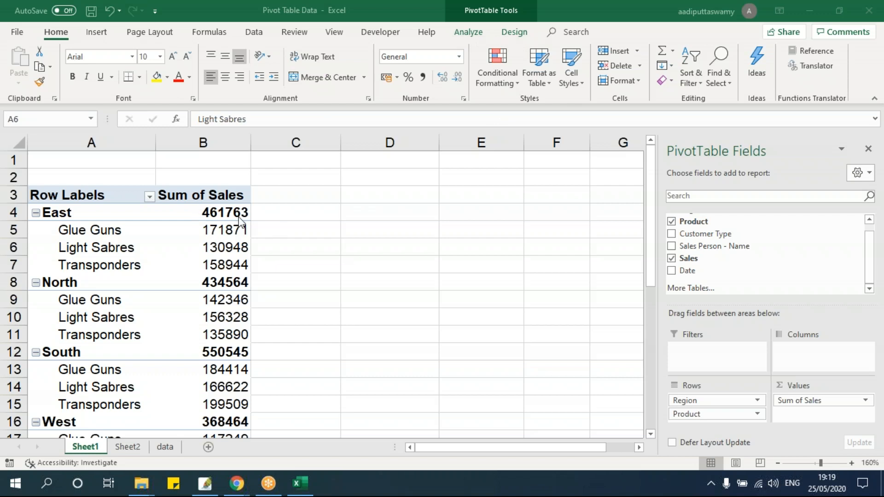
click(495, 227)
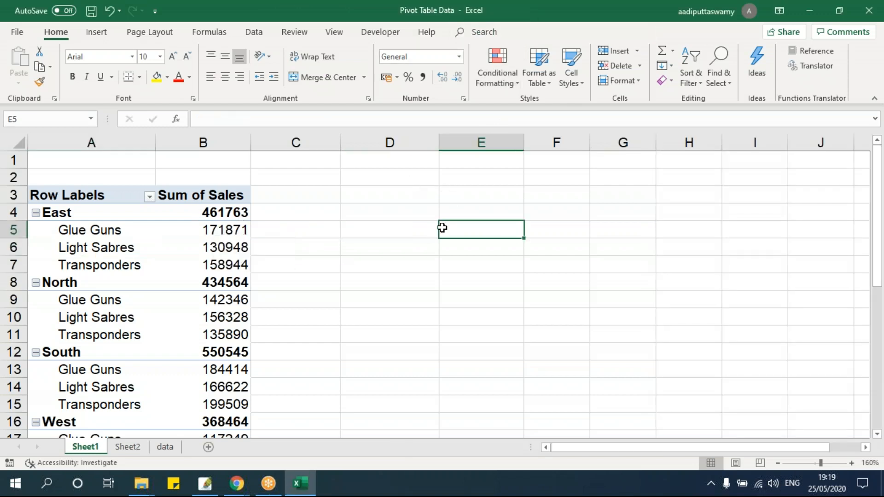
click(218, 247)
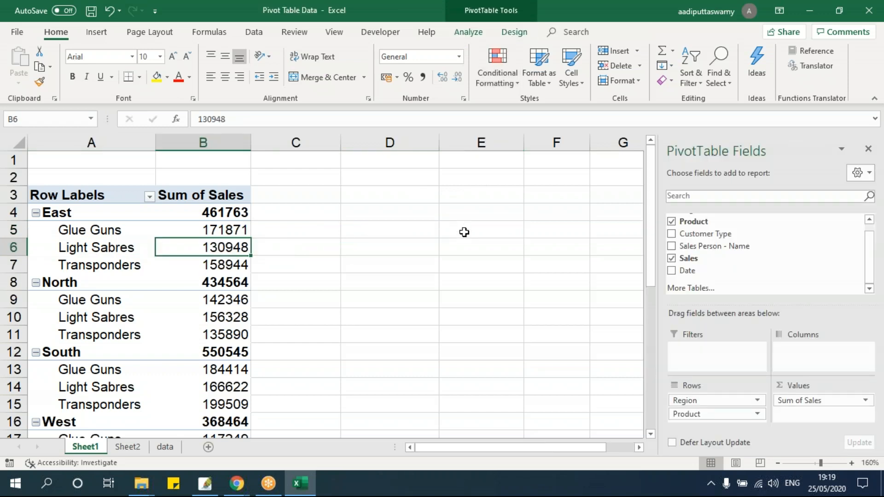
click(518, 34)
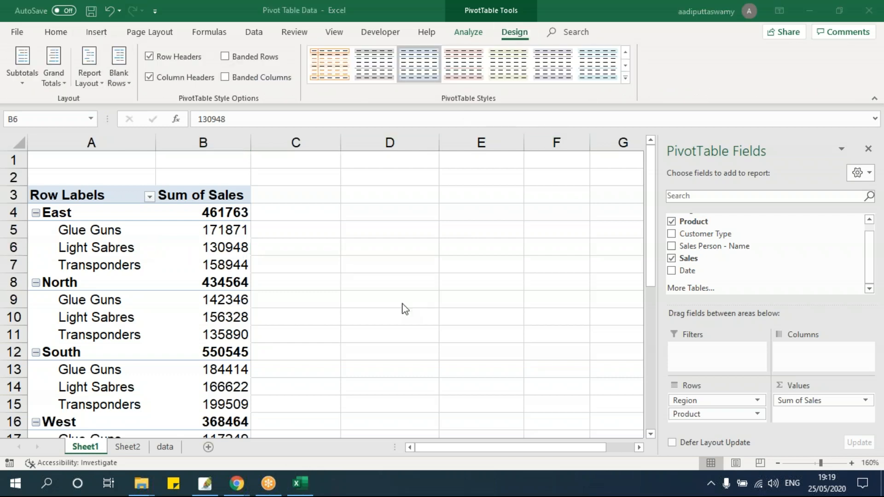
click(60, 98)
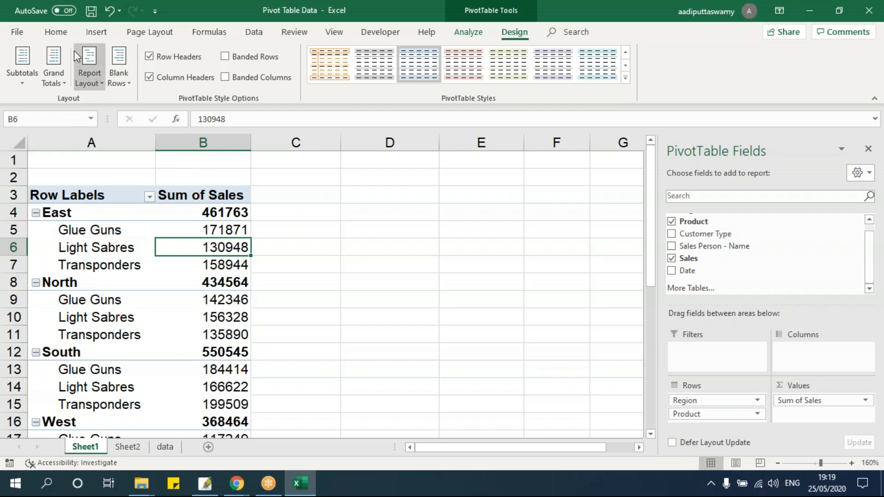
click(92, 216)
click(96, 230)
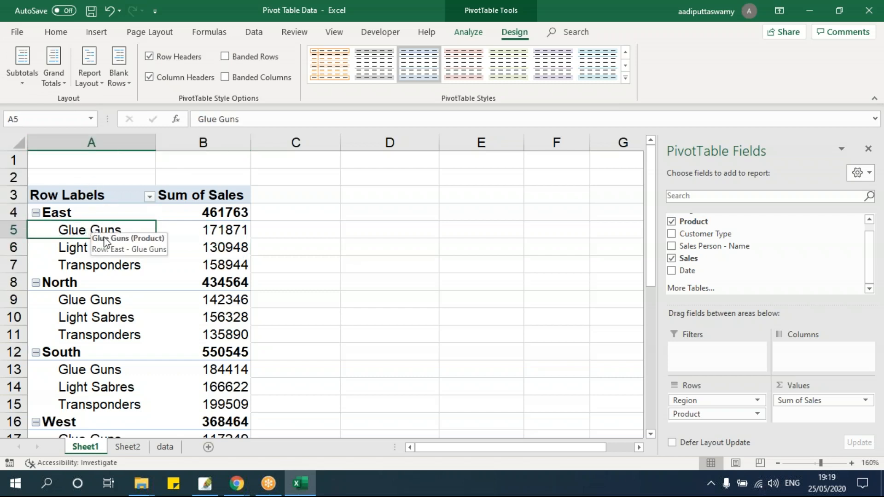
click(103, 82)
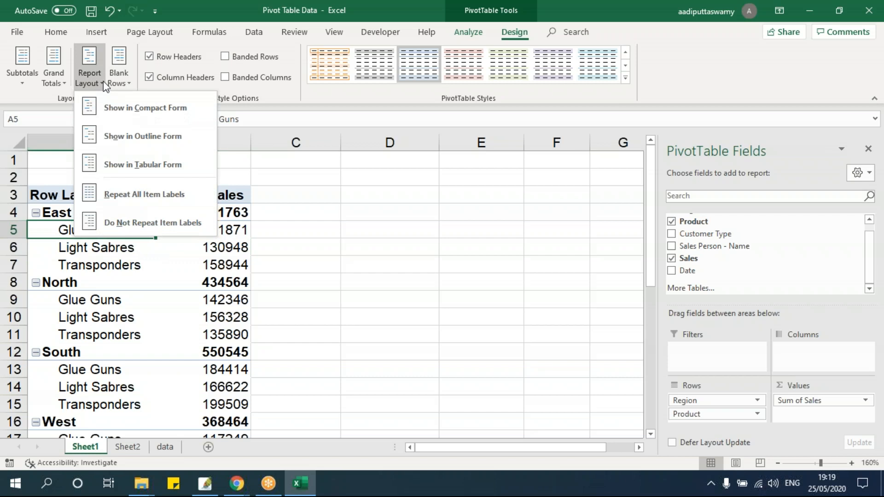
click(122, 164)
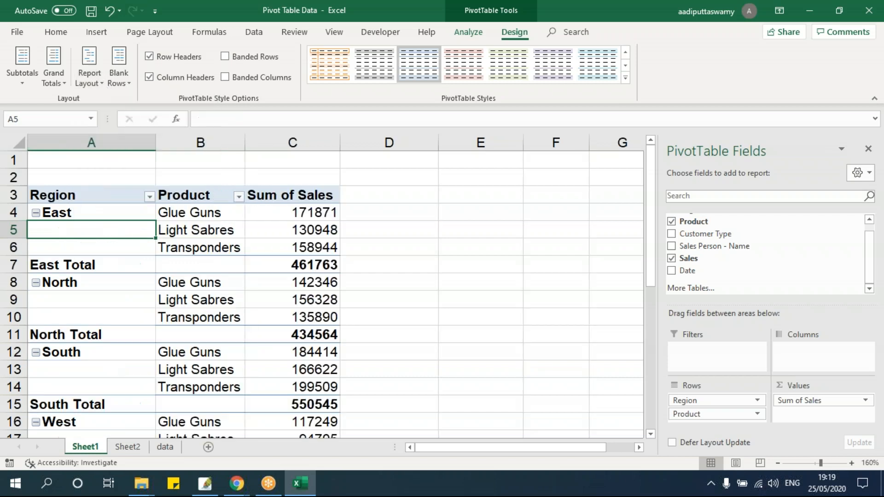
- Examine the tabular layout's Region and Product columns, the East and North total rows, and the Grand Total row
click(413, 270)
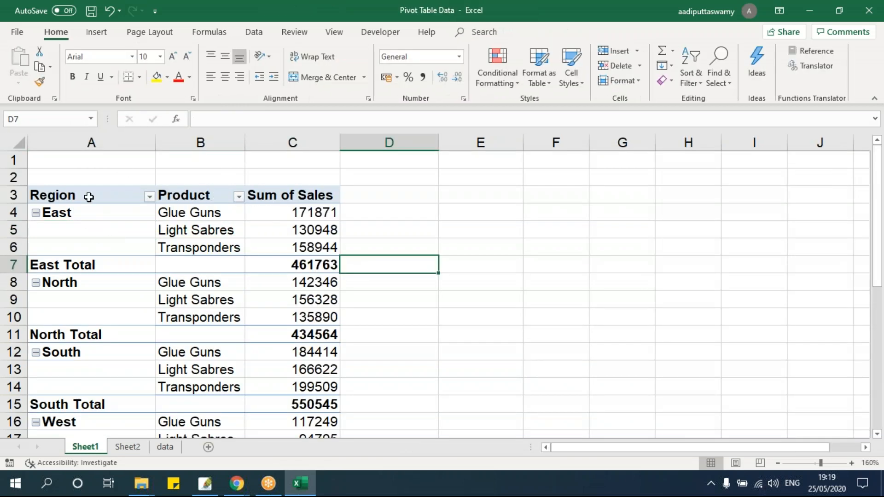
click(137, 194)
click(179, 185)
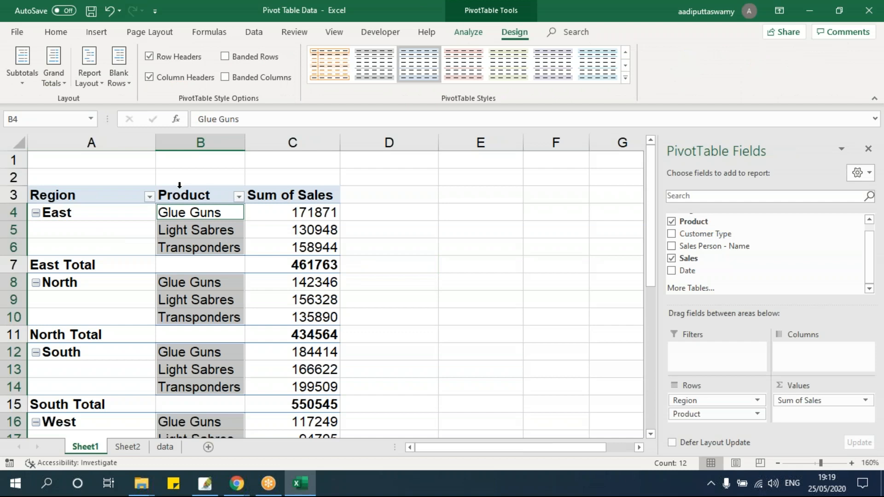
click(399, 240)
drag(65, 266, 292, 265)
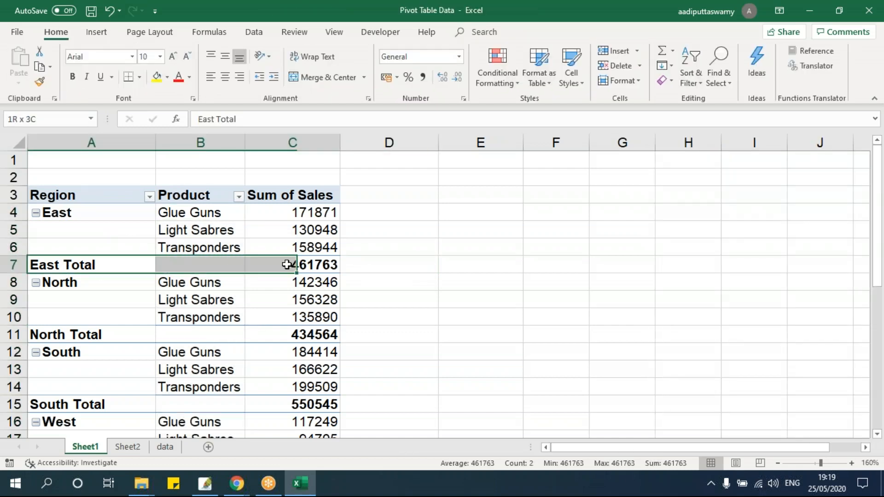
drag(59, 335, 272, 333)
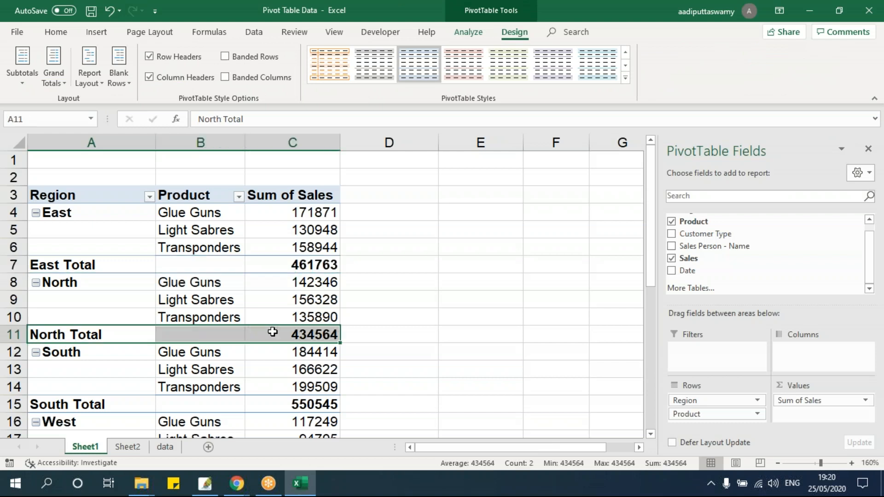
scroll(273, 332, down, 3)
drag(92, 335, 283, 338)
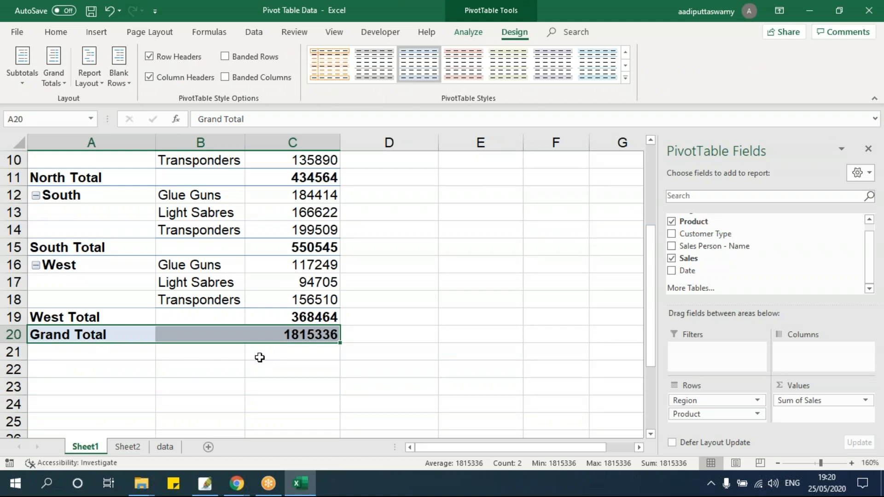
click(278, 341)
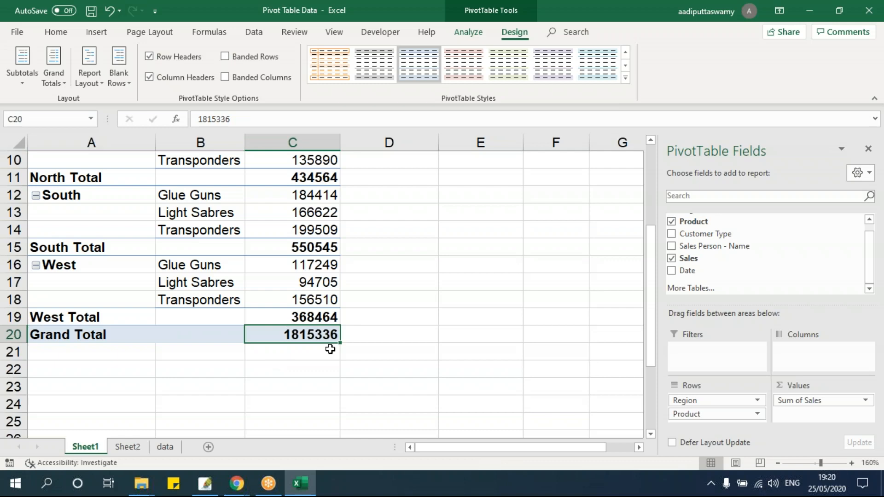
- Add Customer Type to the pivot table's columns and select its headings, the Grand Total column values and the Grand Total row values
scroll(285, 343, up, 3)
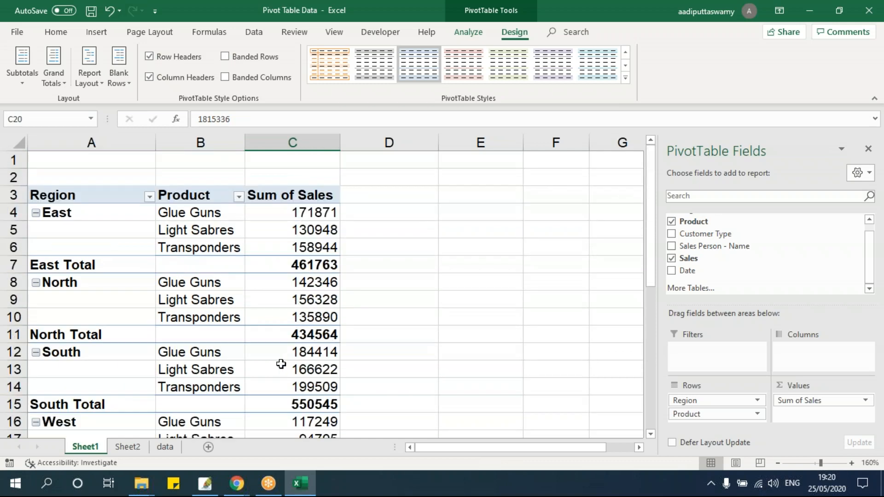
click(385, 213)
click(320, 247)
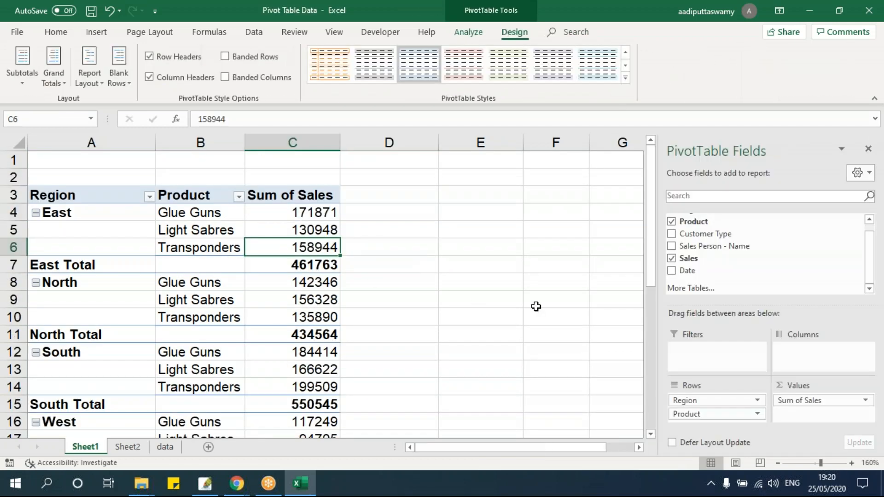
scroll(535, 306, down, 1)
scroll(705, 266, up, 1)
drag(694, 243, 803, 364)
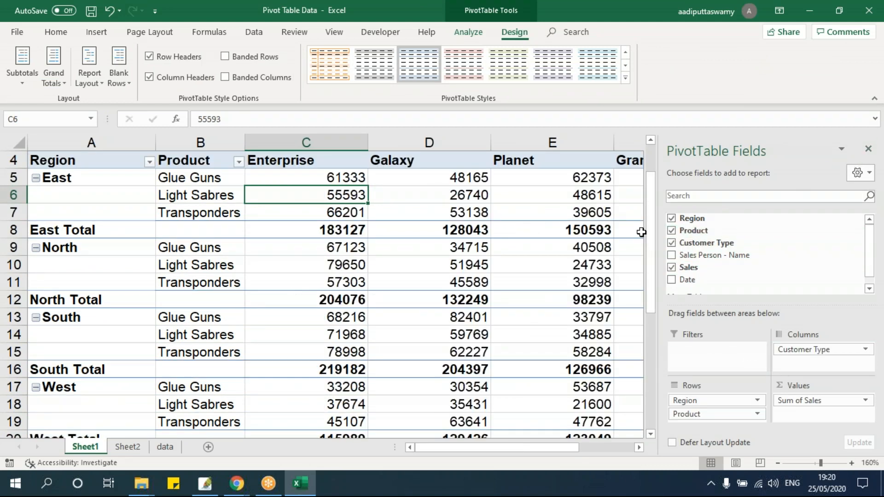
scroll(231, 301, down, 2)
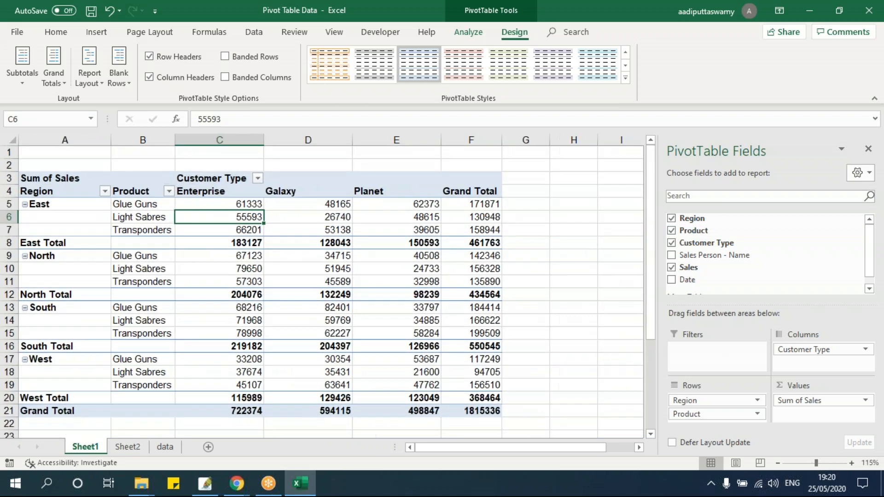
drag(250, 188, 449, 184)
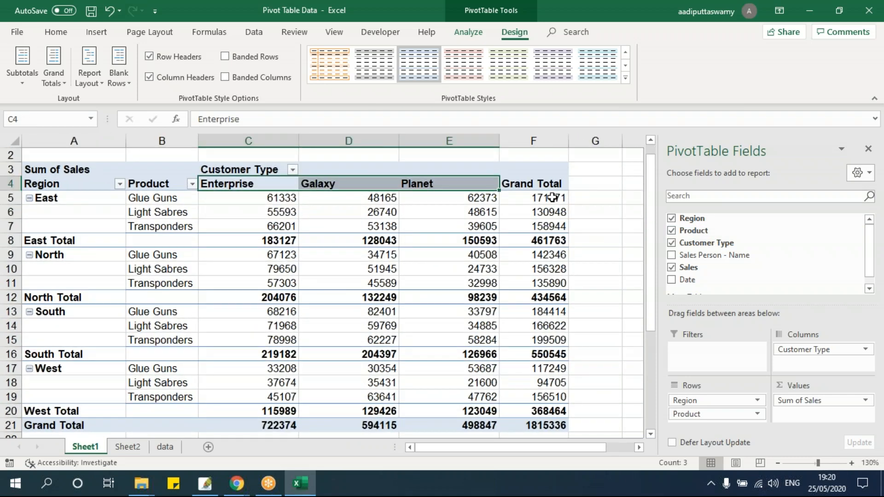
drag(534, 198, 544, 424)
drag(258, 424, 544, 424)
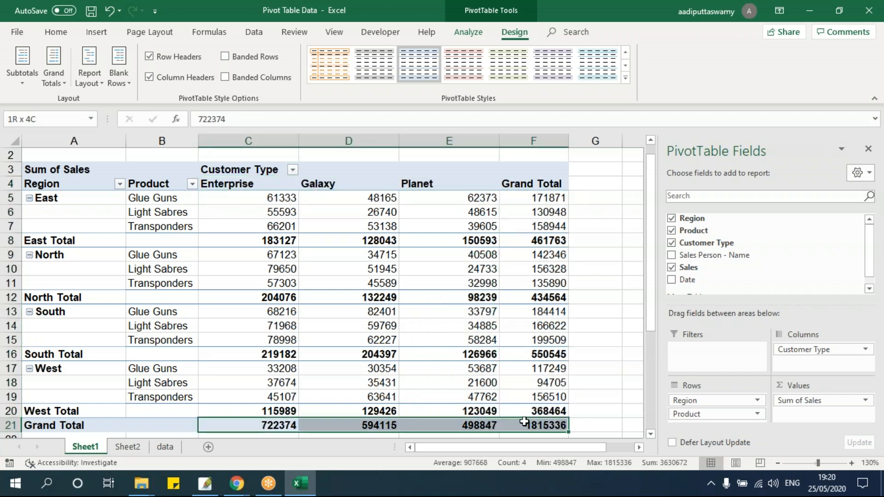
- Set the pivot table not to show subtotals for the regions
click(40, 239)
click(41, 237)
click(178, 250)
click(182, 238)
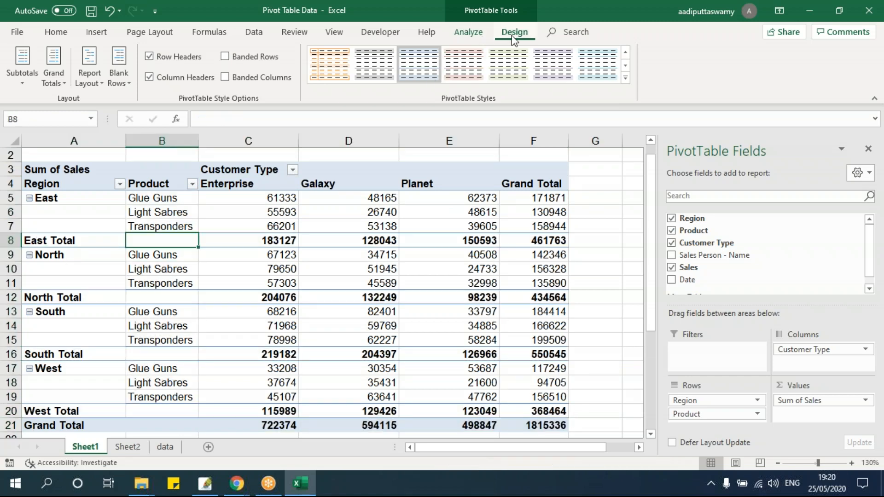
click(22, 82)
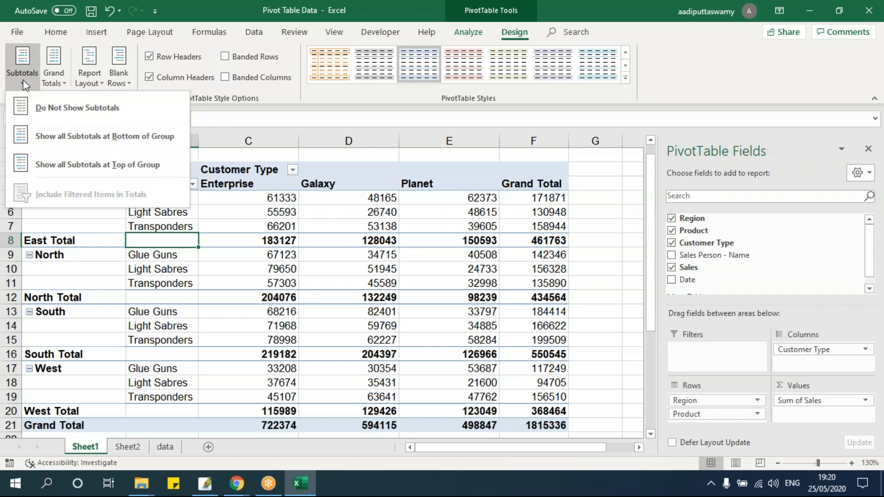
click(76, 108)
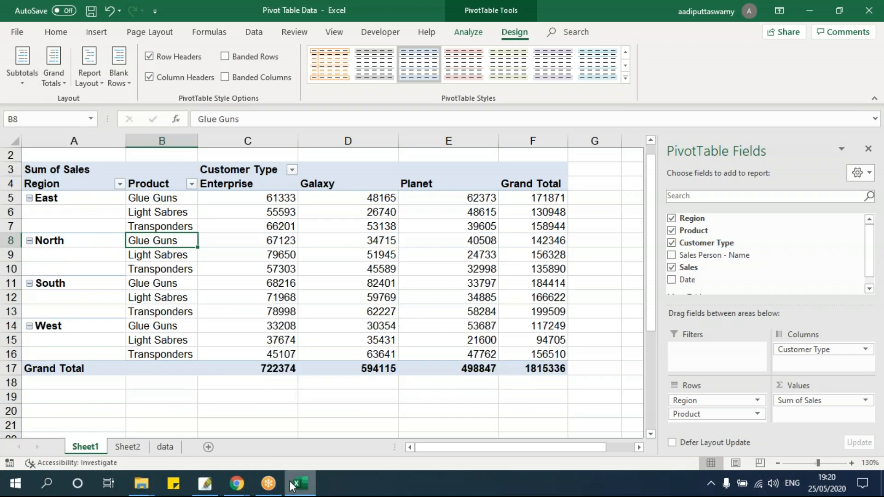
- Review the pivot table's Grand Total column and Grand Total row by selecting each one
click(318, 227)
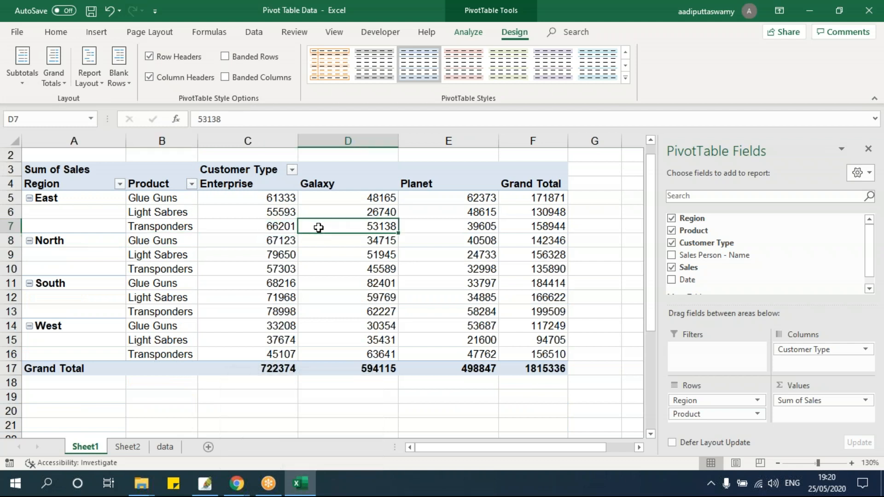
click(333, 184)
drag(541, 185, 533, 366)
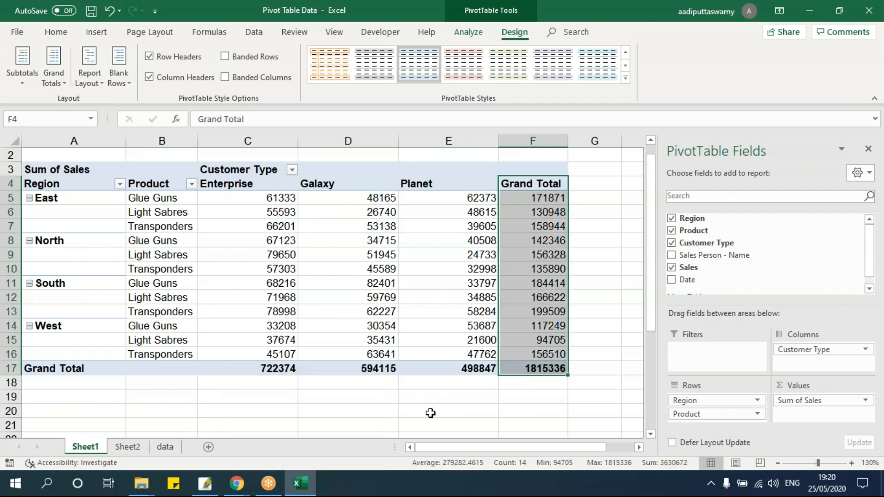
drag(83, 369, 557, 366)
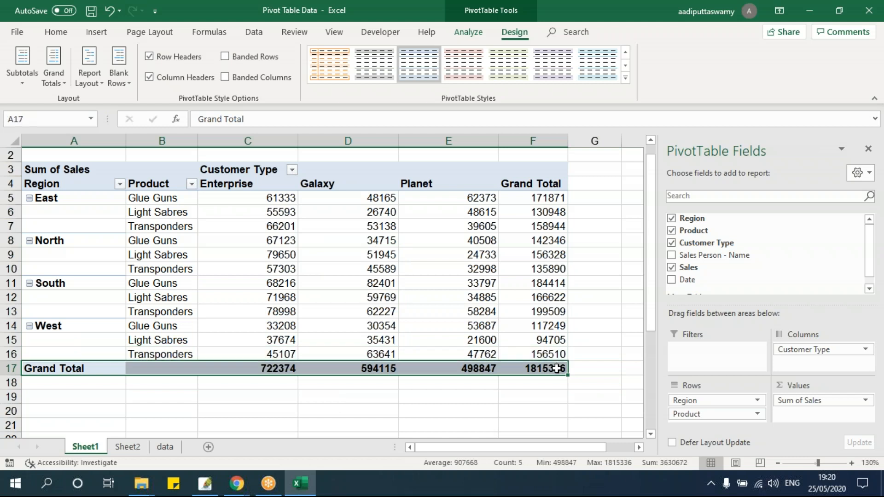
- Turn the pivot table's grand totals off for both rows and columns
click(376, 327)
click(57, 77)
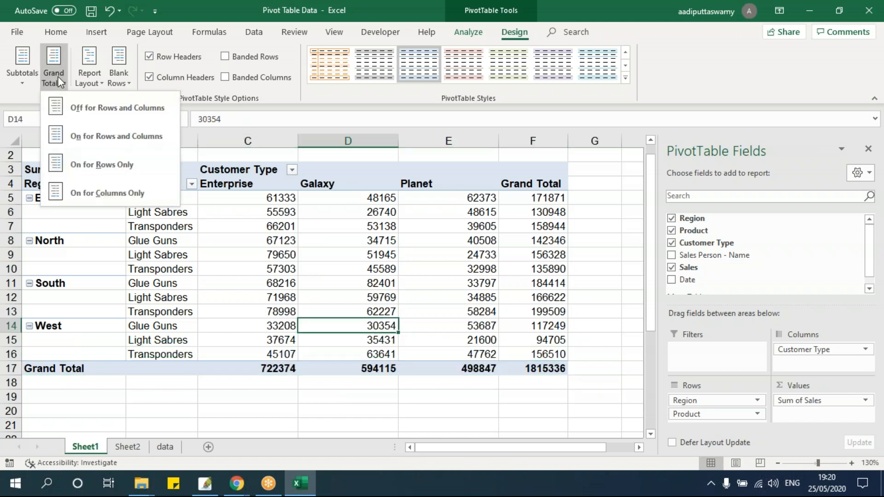
click(114, 118)
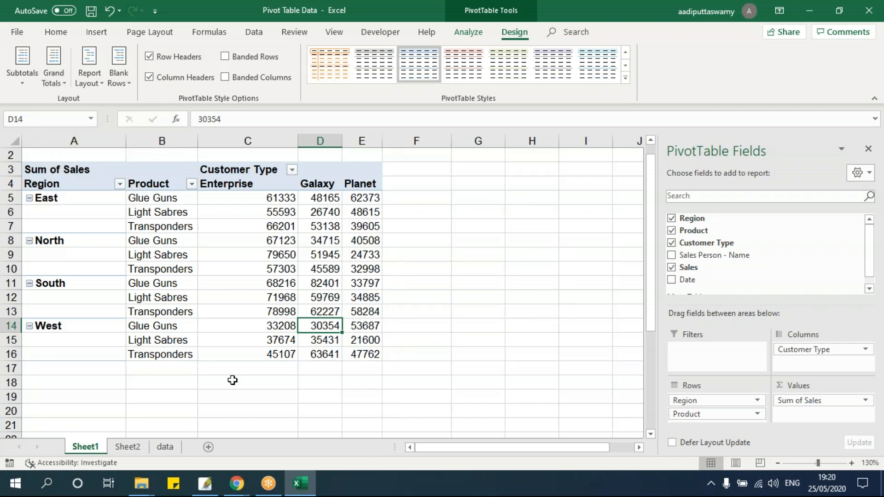
- Set the pivot table to show grand totals for columns only
click(238, 275)
click(62, 83)
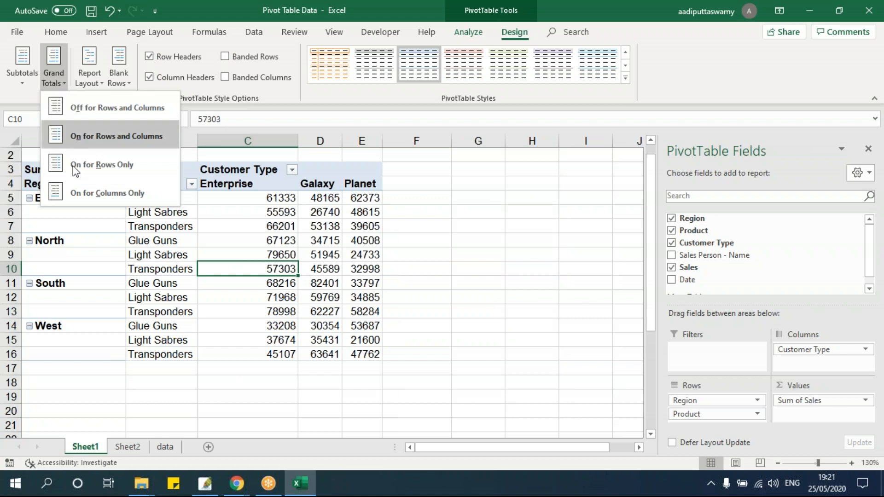
click(112, 189)
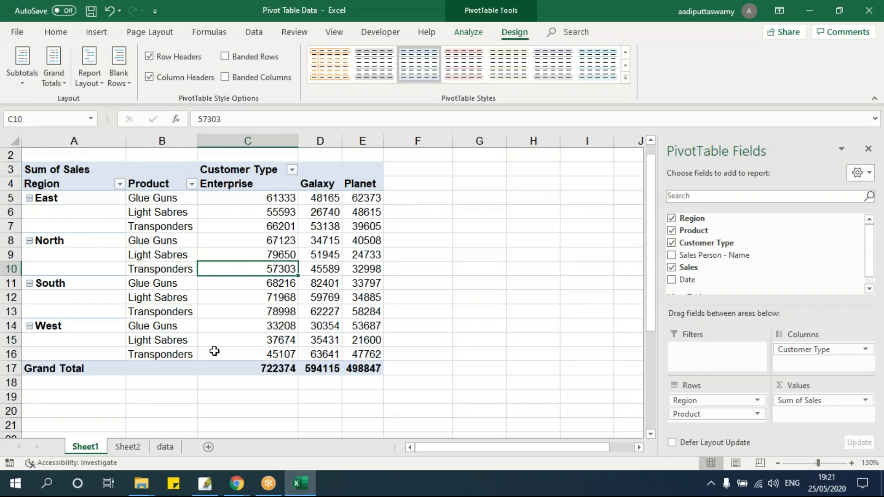
- Show the pivot table's grand totals for rows only, and switch them back on for both rows and columns
click(271, 209)
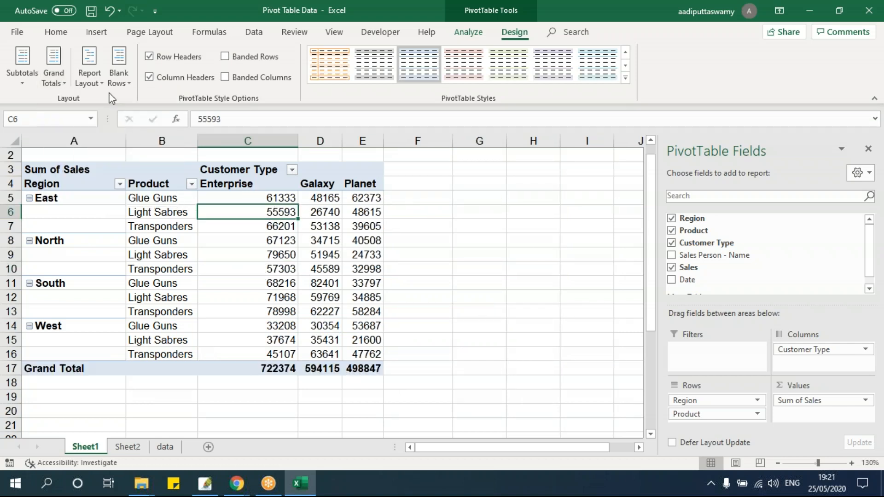
click(89, 74)
click(59, 77)
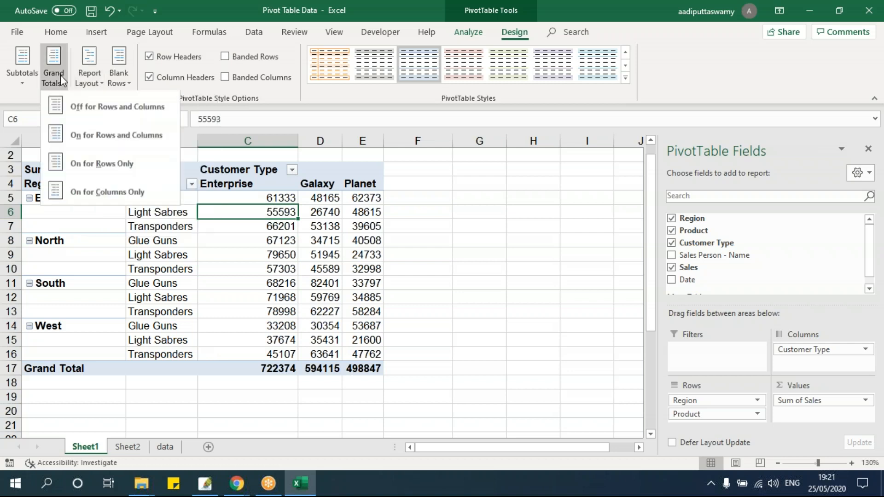
click(95, 171)
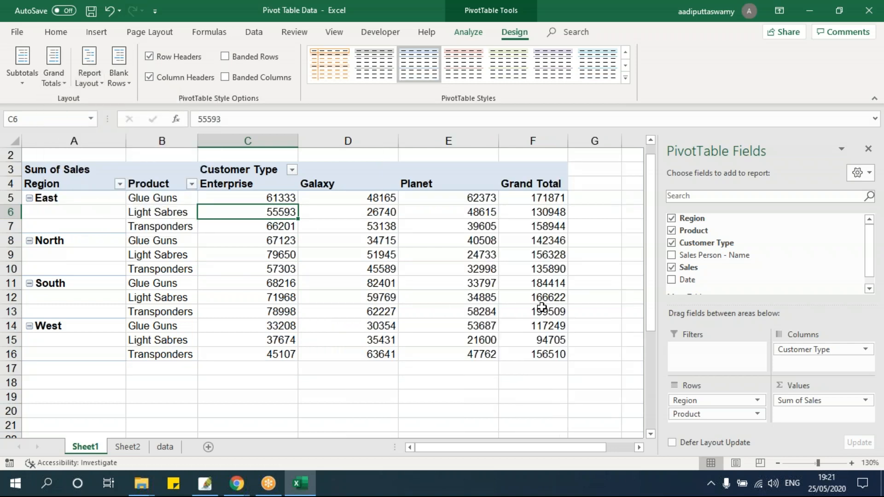
click(60, 77)
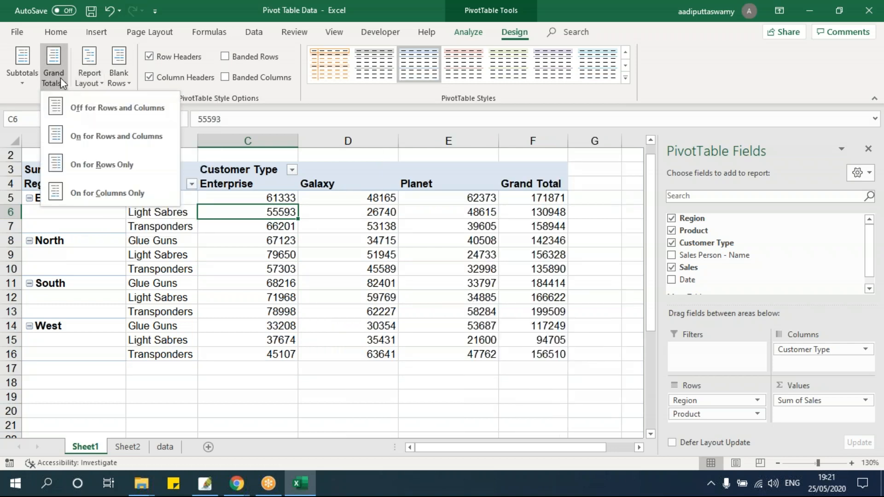
click(106, 137)
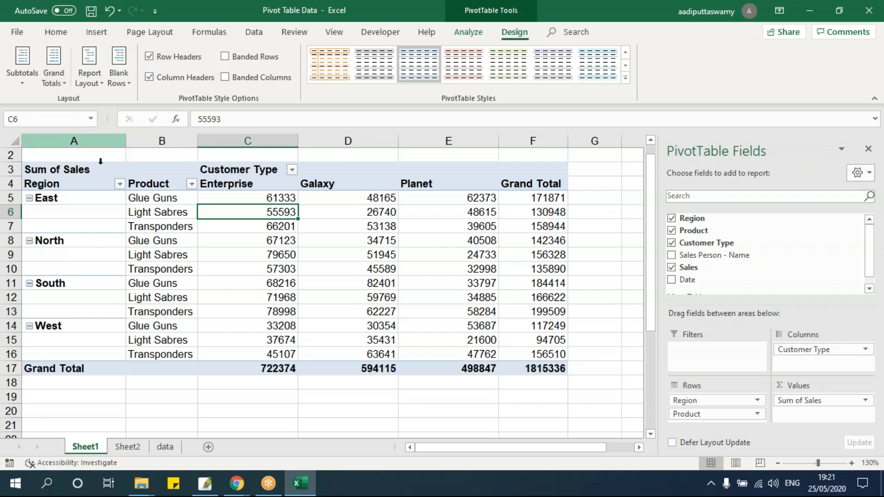
- Remove the grand totals for rows and columns from the pivot table again
click(340, 299)
click(59, 84)
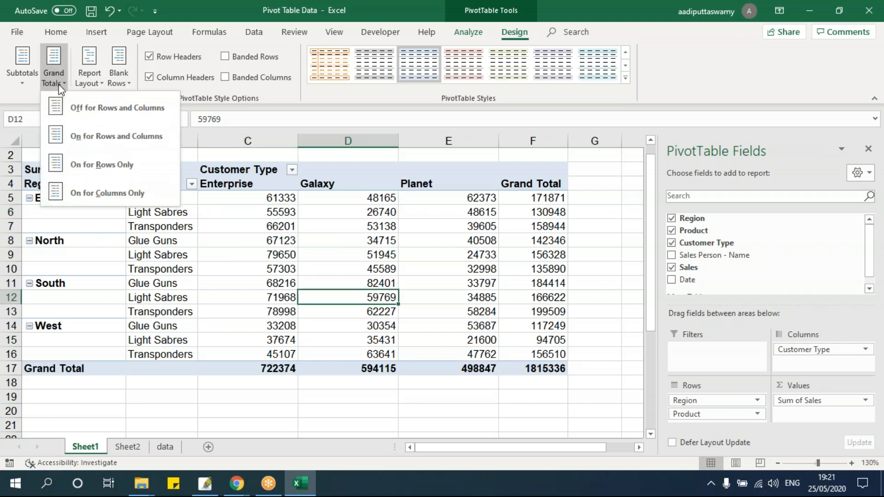
click(408, 240)
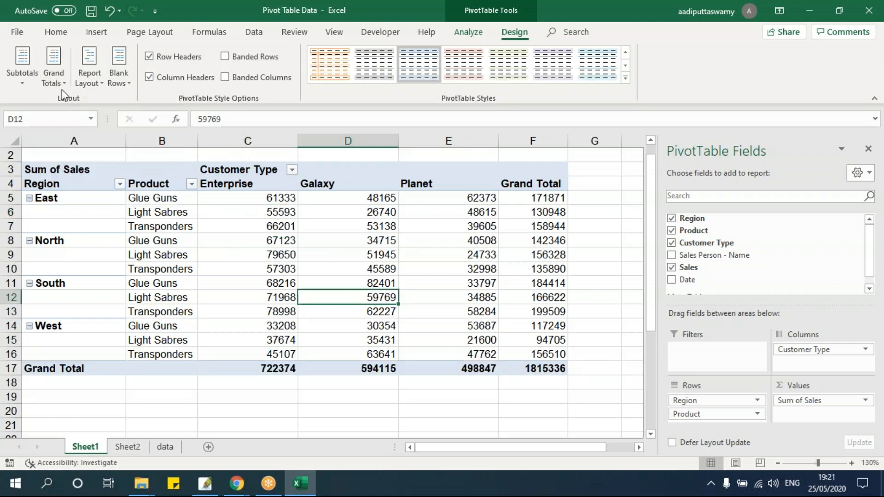
click(56, 73)
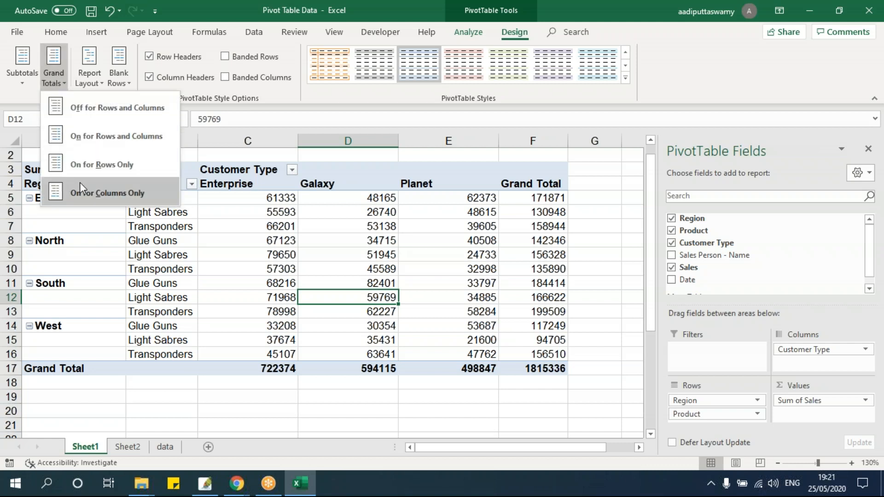
click(101, 109)
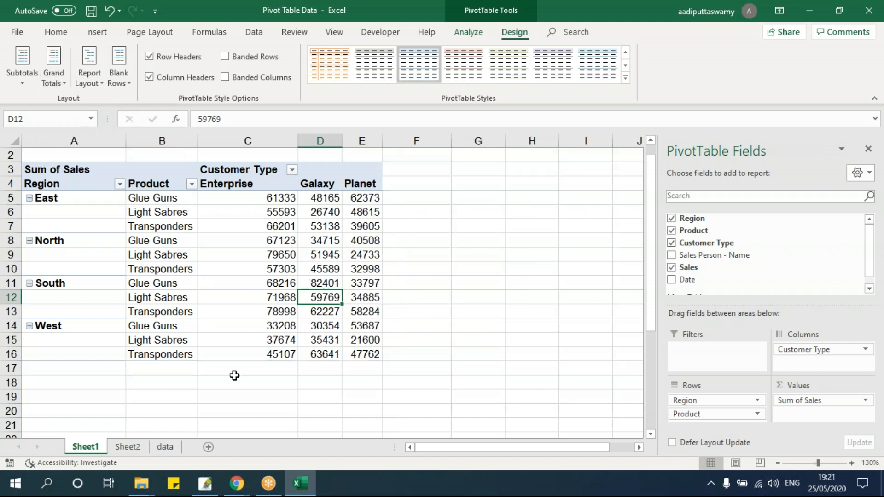
- Copy the pivot table range A4:E16 and paste it as values at cell J6 of Sheet2
drag(88, 185, 346, 357)
key(ctrl+c)
click(145, 449)
drag(687, 447, 736, 452)
key(Right)
key(Right)
key(Right)
key(Right)
key(Right)
key(Right)
key(Right)
key(Right)
key(Right)
key(Right)
key(Right)
key(Right)
key(Right)
key(Right)
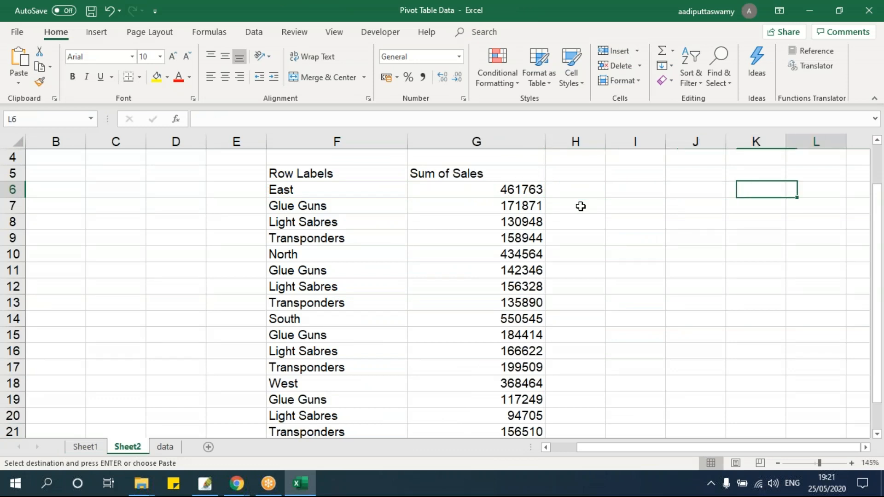
click(184, 191)
key(alt+e)
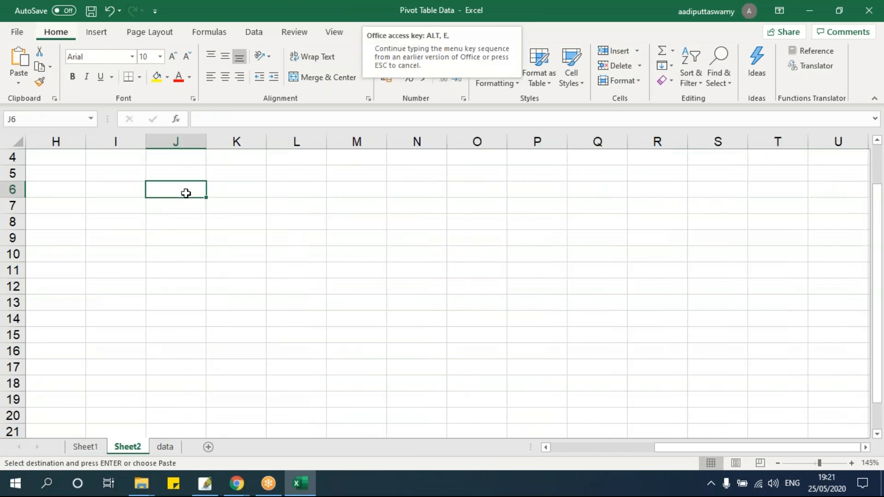
key(s)
click(356, 199)
click(498, 329)
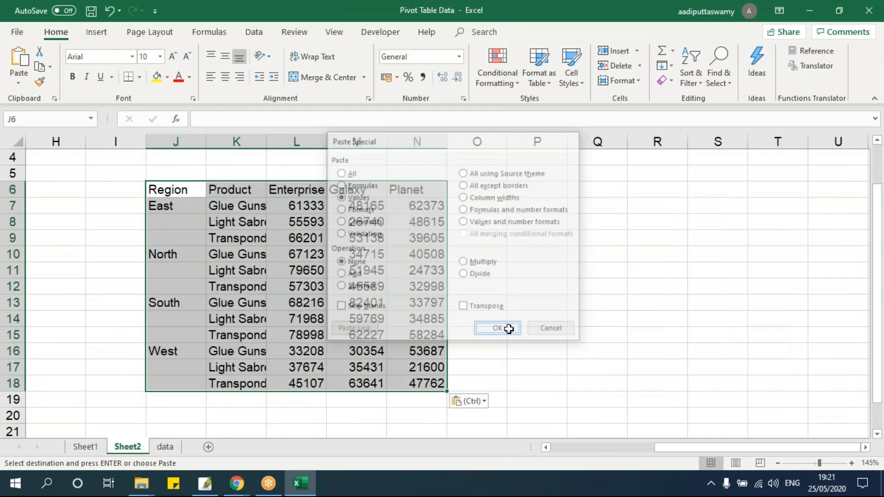
- Widen columns J and K to fit the pasted data and review the Region, Product and customer type headings
click(527, 317)
drag(206, 154, 217, 144)
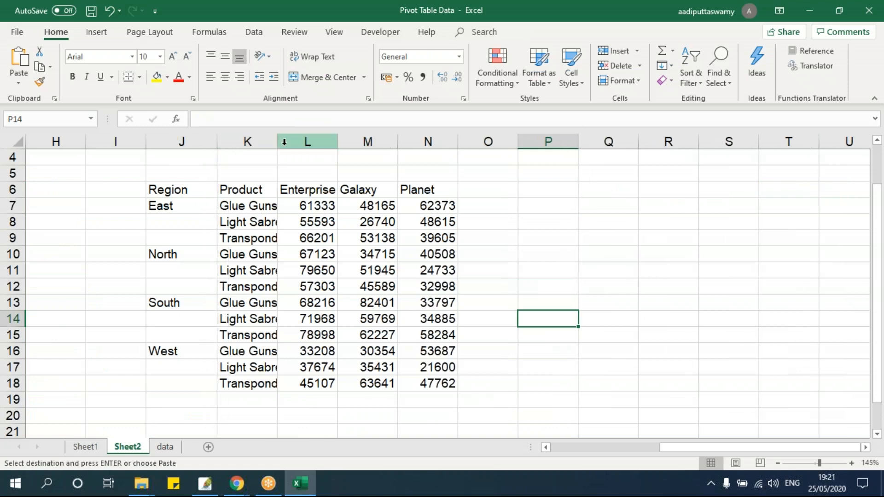
double_click(277, 142)
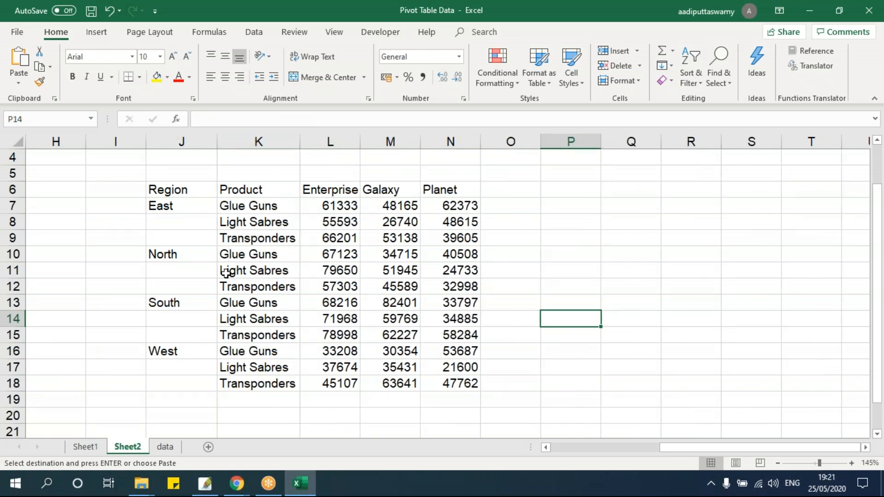
drag(193, 190, 193, 335)
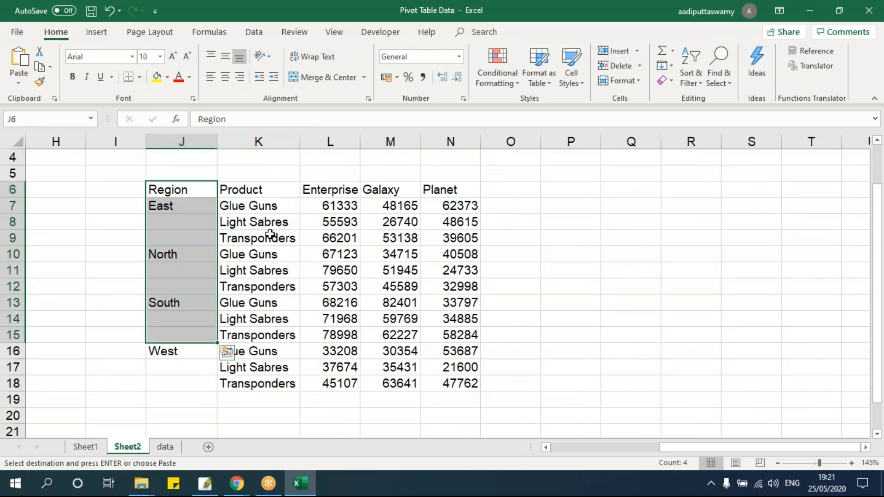
drag(267, 191, 267, 367)
drag(326, 189, 497, 190)
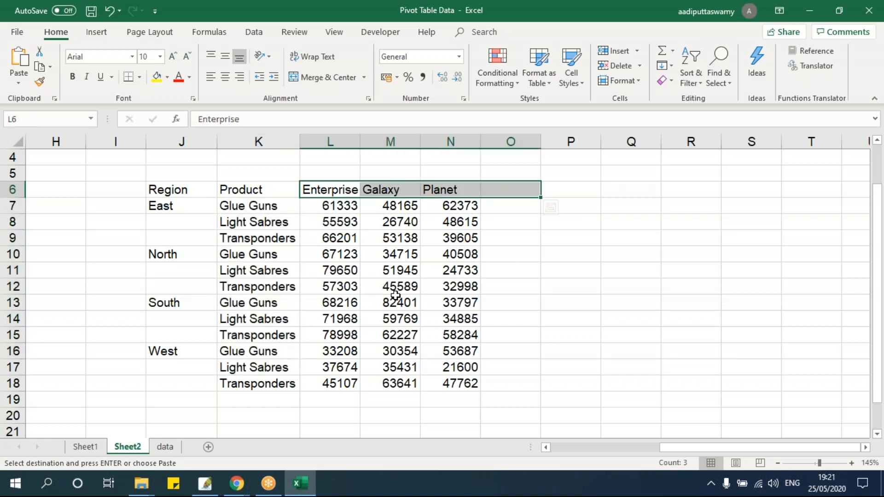
- Fill the East, North, South and West names down into the blank Region cells of the pasted table on Sheet2
drag(179, 209, 181, 257)
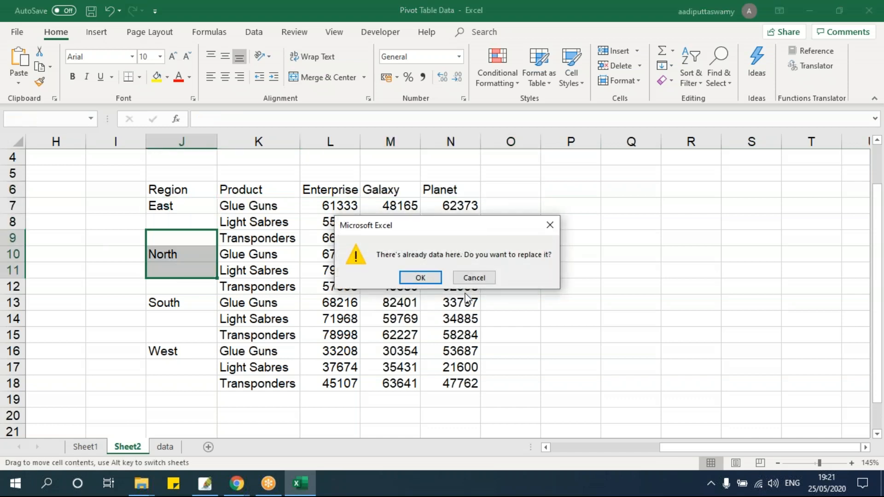
click(473, 278)
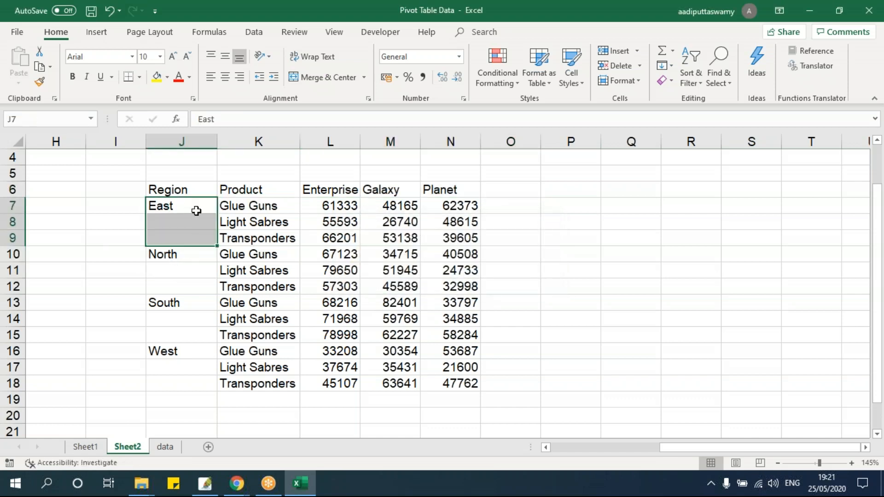
key(ctrl+d)
drag(187, 257, 193, 383)
key(ctrl+d)
key(ctrl+d)
key(ctrl+d)
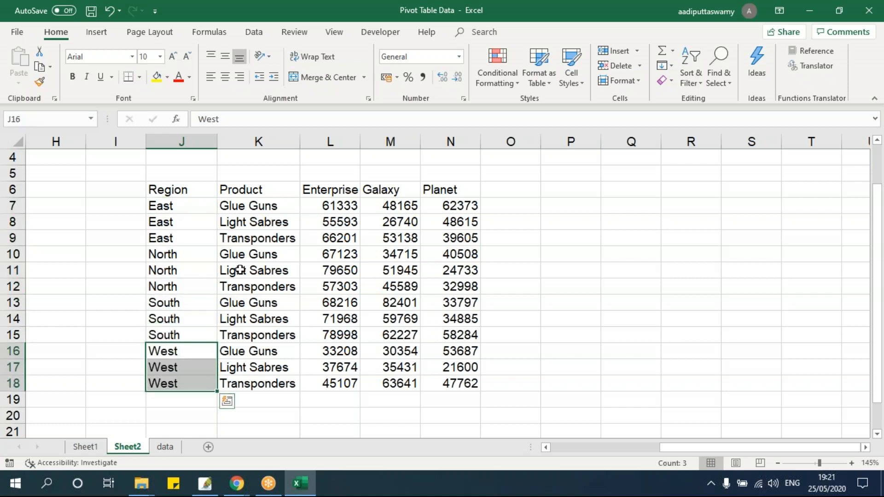
click(221, 270)
drag(184, 206, 185, 375)
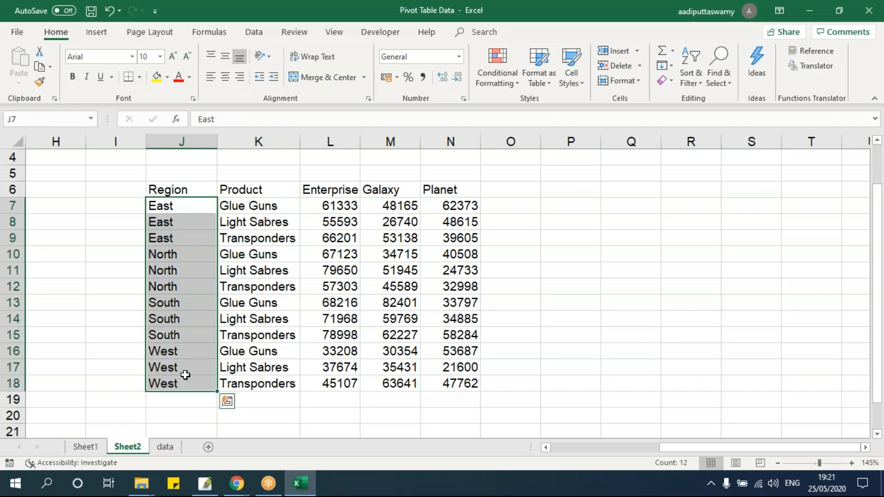
- Return to the pivot table on Sheet1 and examine the East rows and the blank Region cells beneath East
click(85, 446)
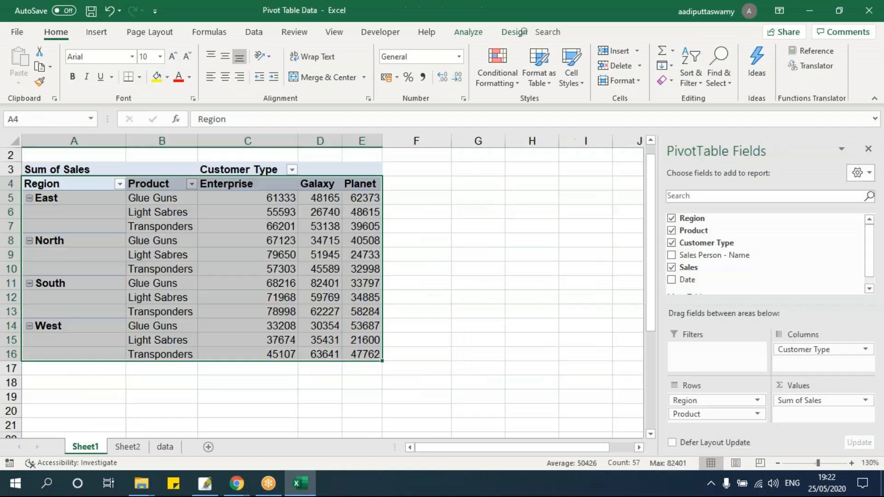
click(414, 326)
drag(65, 197, 369, 223)
click(66, 215)
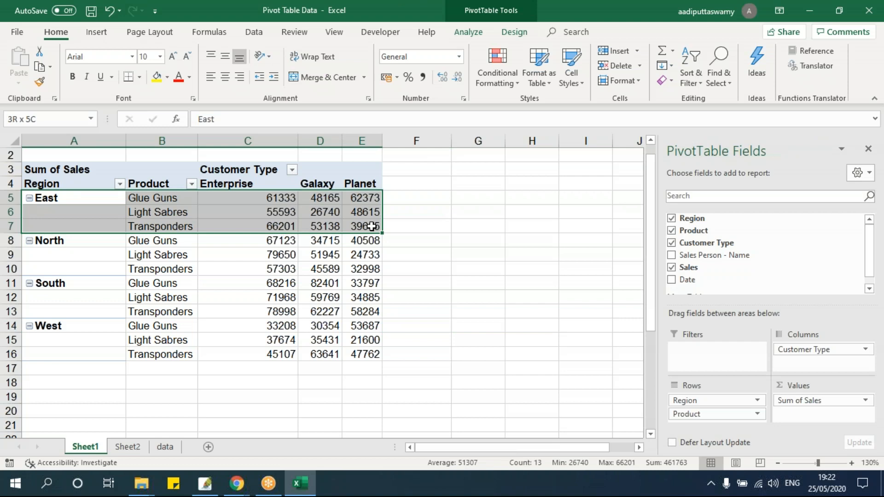
drag(100, 201, 349, 224)
click(94, 212)
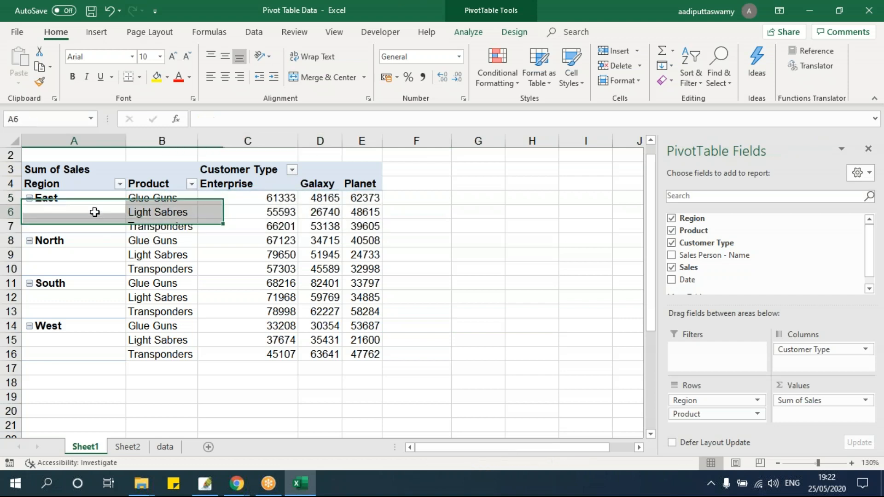
- Set the pivot table's report layout to repeat all item labels and select the East rows
click(201, 286)
click(515, 32)
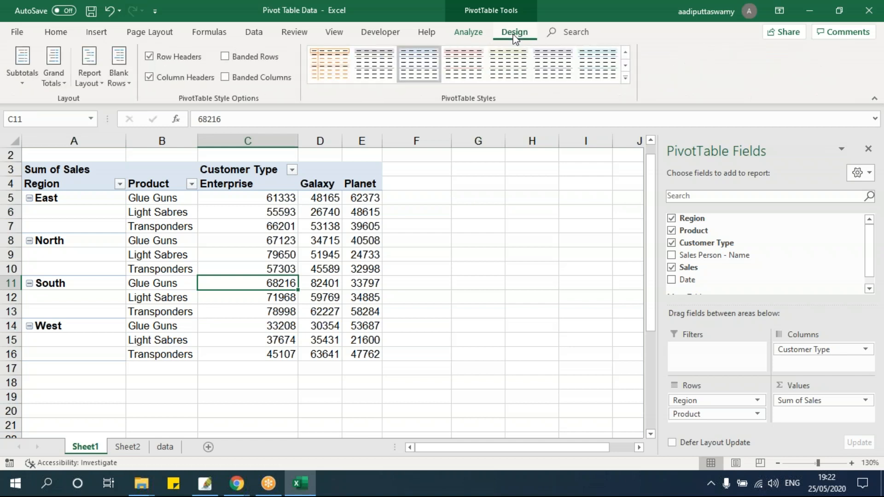
click(94, 73)
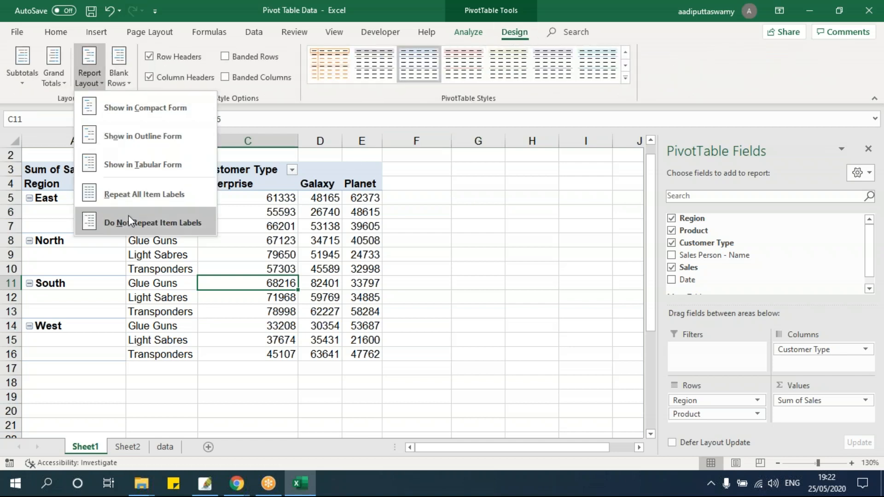
click(149, 196)
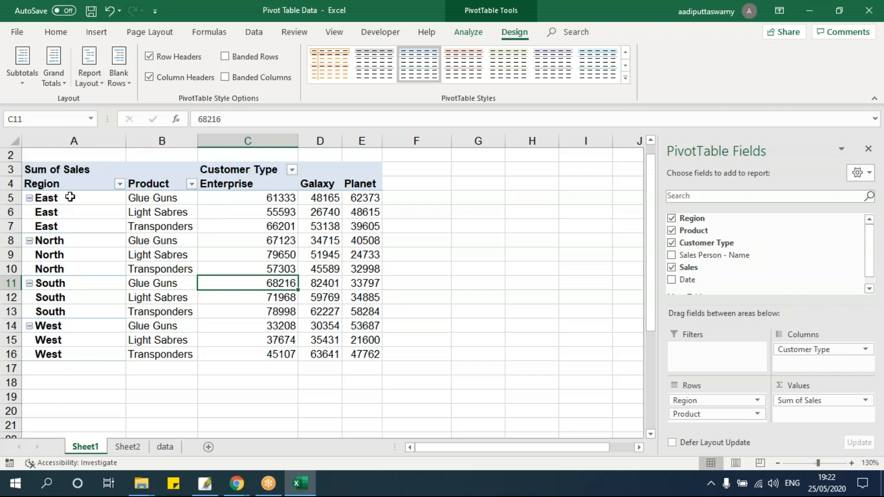
drag(65, 198, 331, 225)
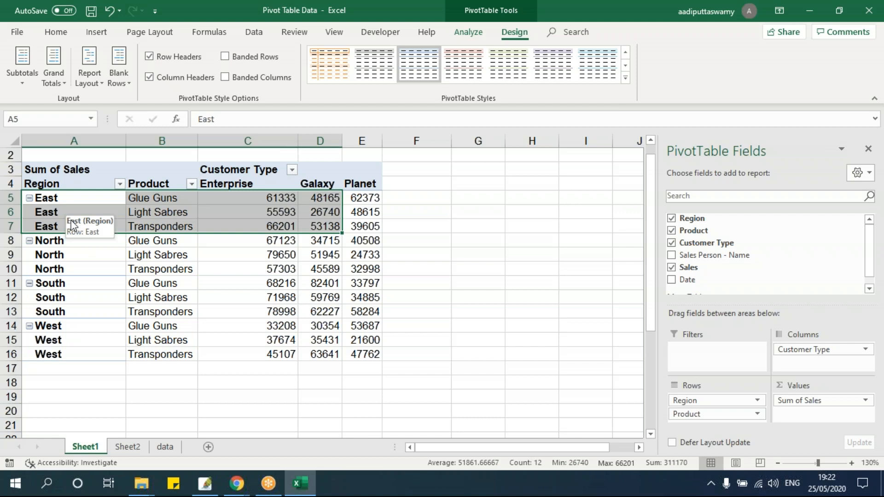
- Add Sales Person - Name to the pivot table's rows below Product and select the East Glue Guns entries
click(162, 270)
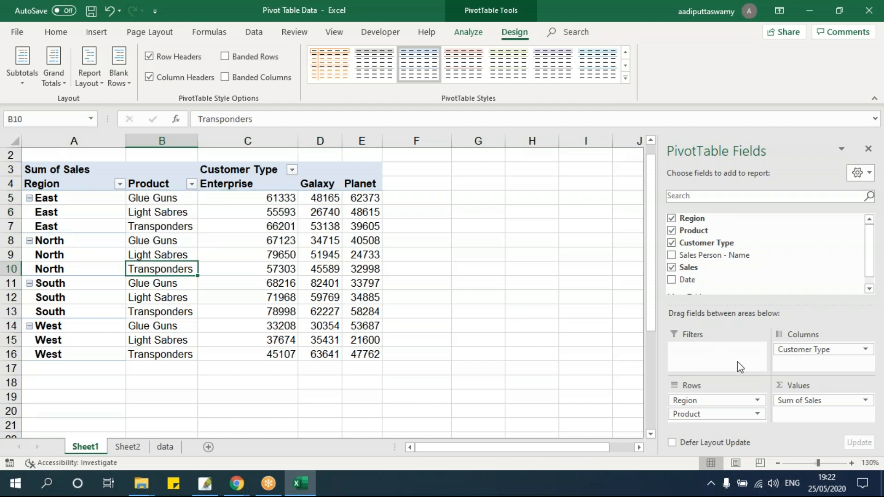
drag(709, 256, 716, 421)
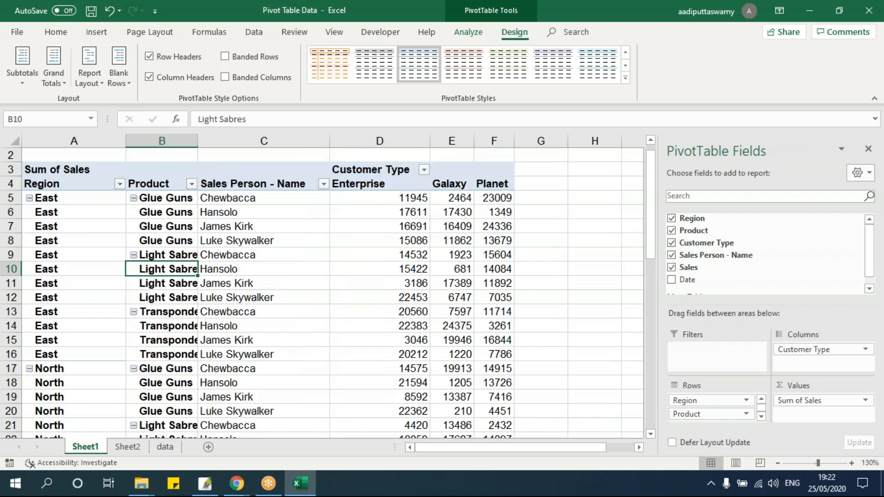
drag(167, 199, 251, 243)
- Set the pivot table's report layout to not repeat item labels and select the East and Glue Guns label cells
click(310, 210)
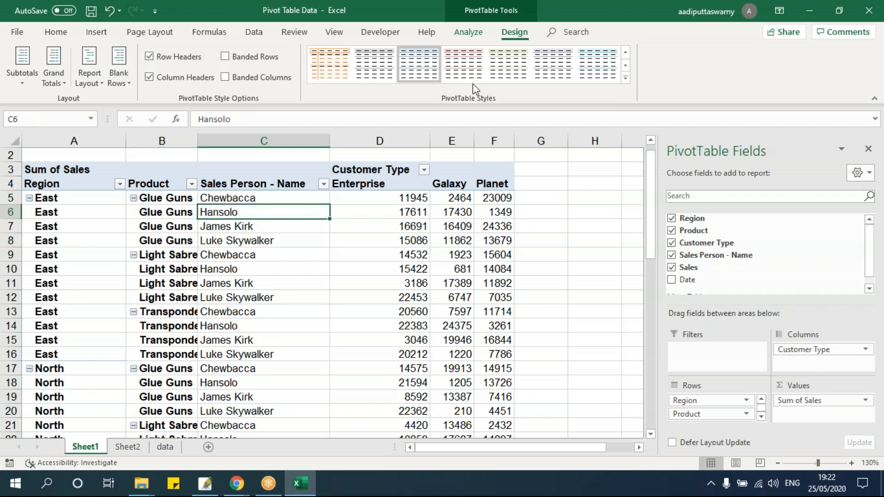
click(89, 73)
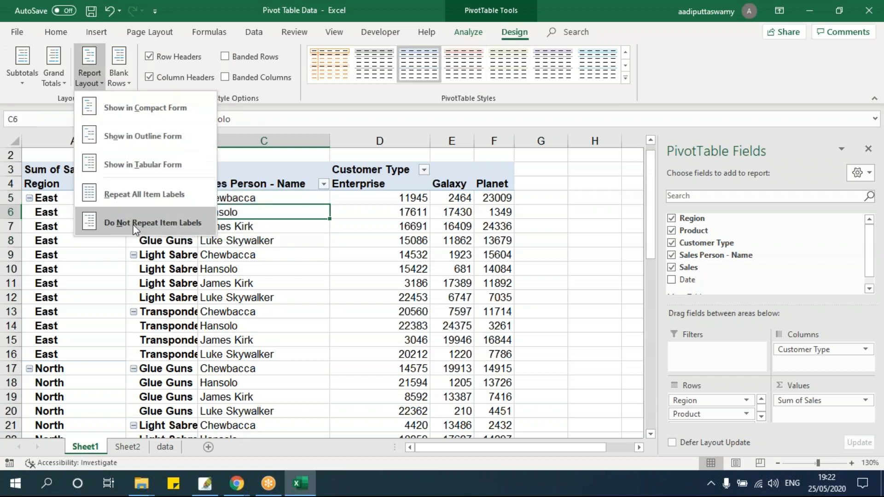
click(147, 222)
click(340, 313)
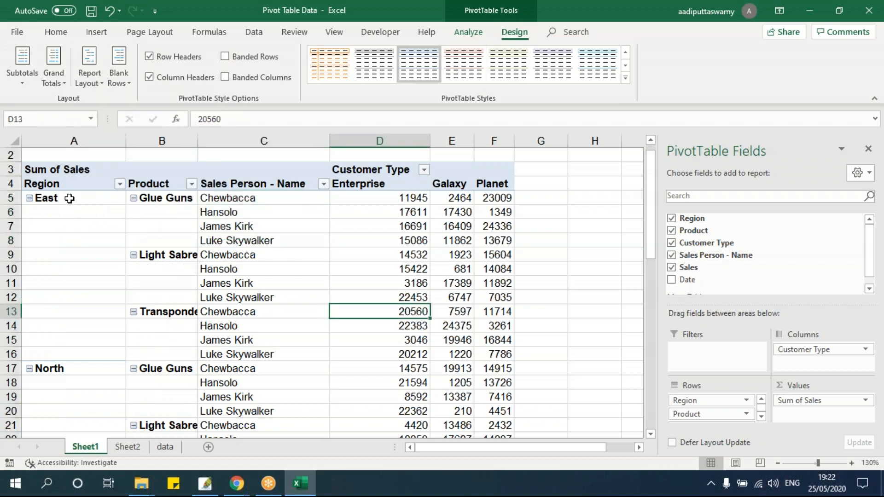
drag(69, 198, 72, 352)
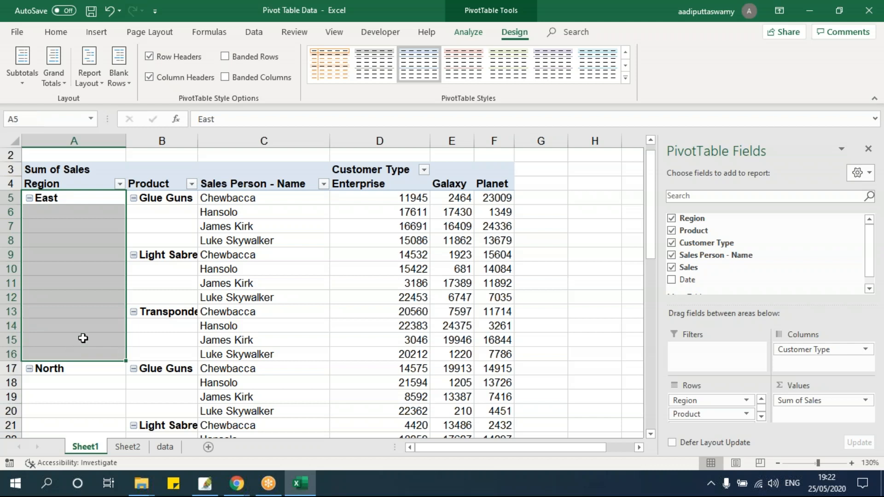
drag(168, 198, 168, 240)
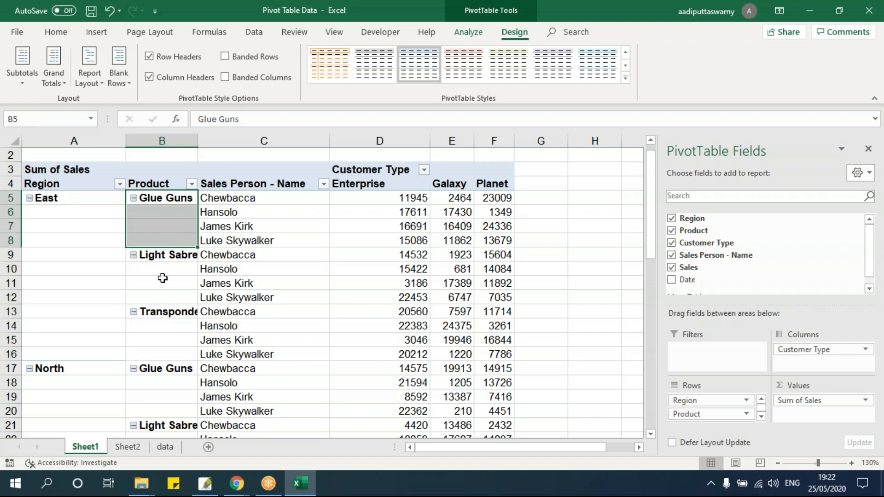
click(63, 268)
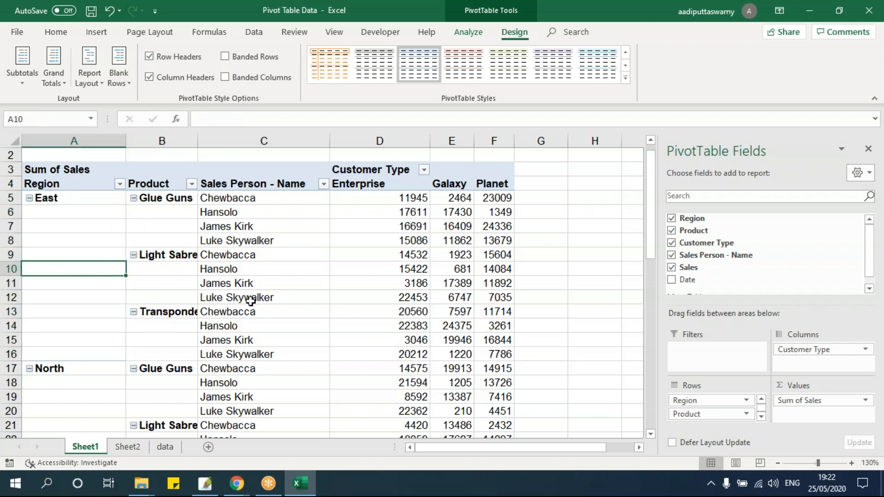
- Set the pivot table's report layout back to repeating all item labels and review the rows down to West
click(90, 82)
click(134, 202)
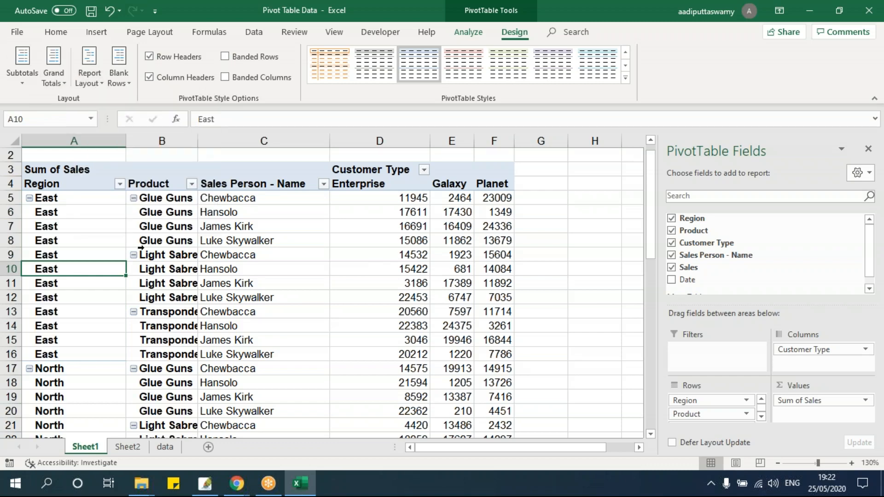
scroll(221, 341, down, 4)
scroll(236, 342, down, 6)
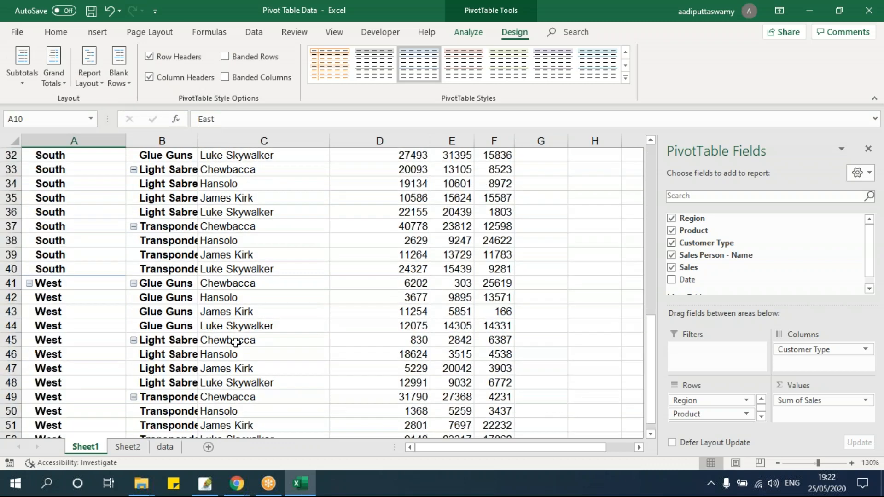
scroll(233, 340, up, 10)
- Remove Sales Person - Name from the pivot table's rows, keeping Region and Product
click(761, 416)
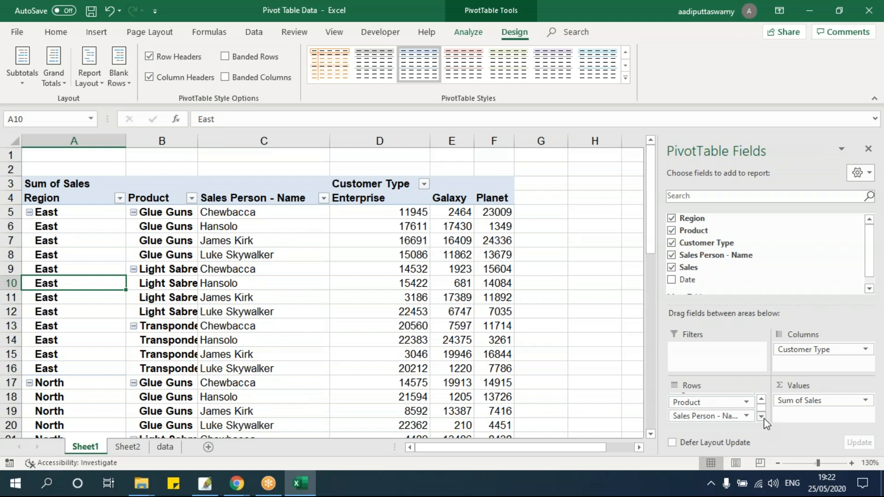
drag(716, 414, 539, 360)
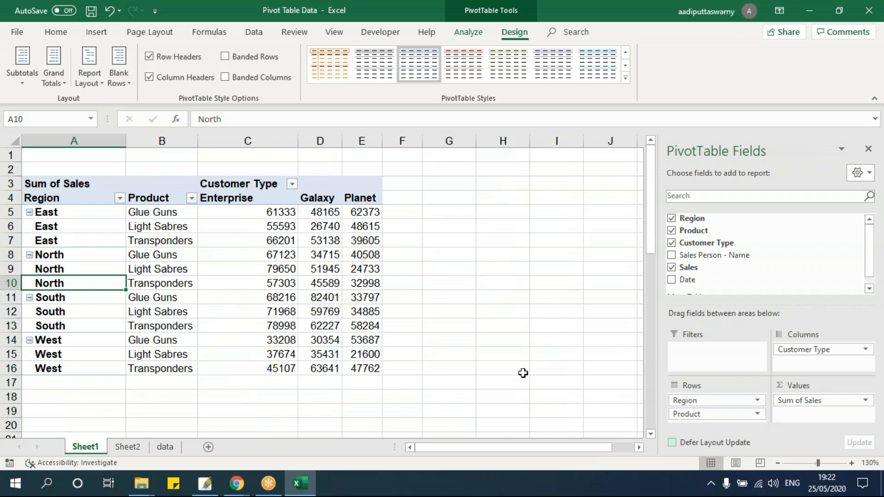
click(142, 236)
click(217, 228)
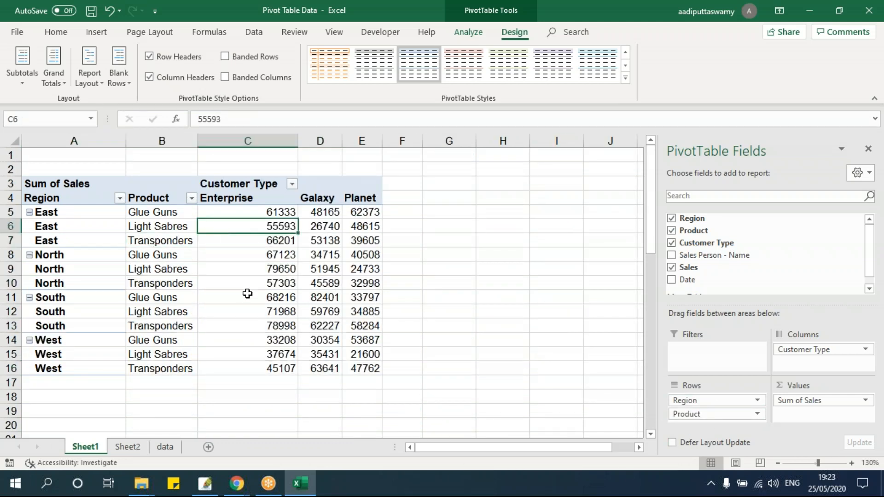
- Preview the available PivotTable styles on the table without applying one
mouse_move(247, 294)
click(626, 79)
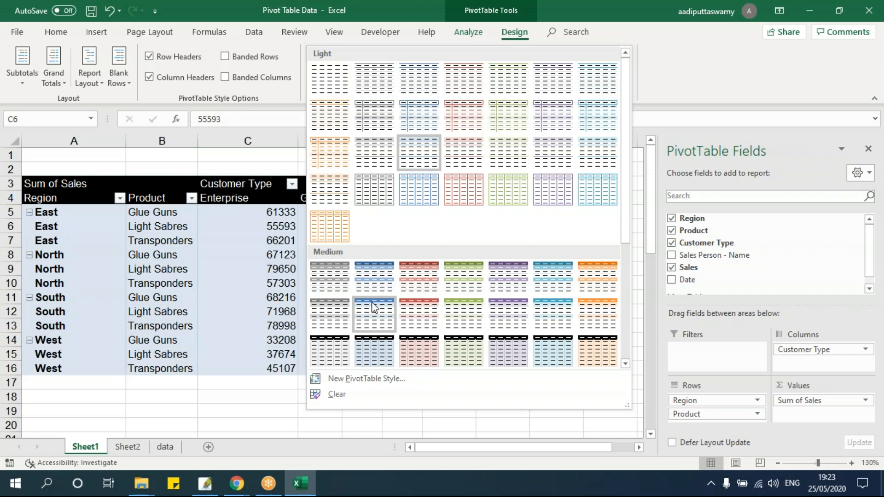
click(283, 419)
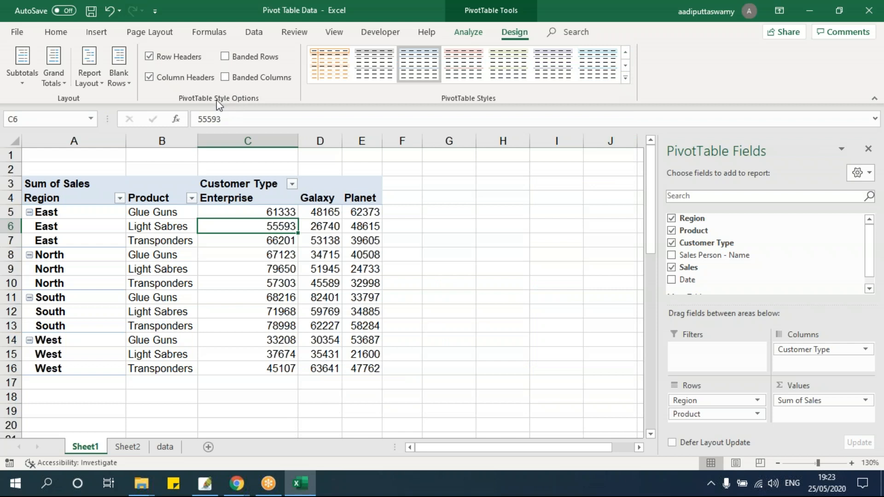
- Select the Product entries and switch the pivot table's row header formatting off and on to compare the Region labels
click(204, 237)
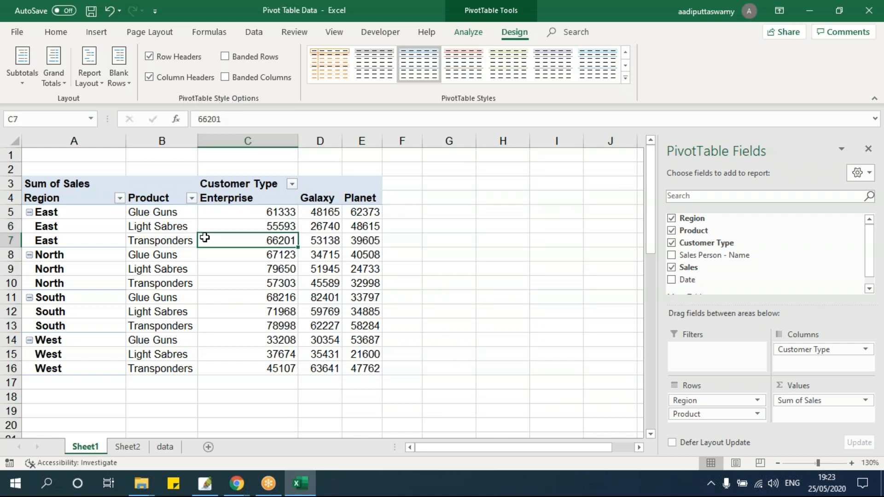
click(164, 230)
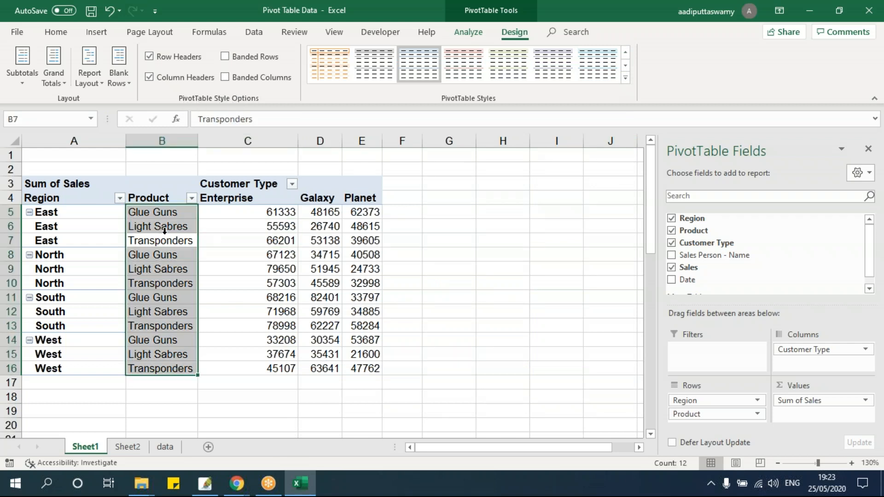
click(149, 57)
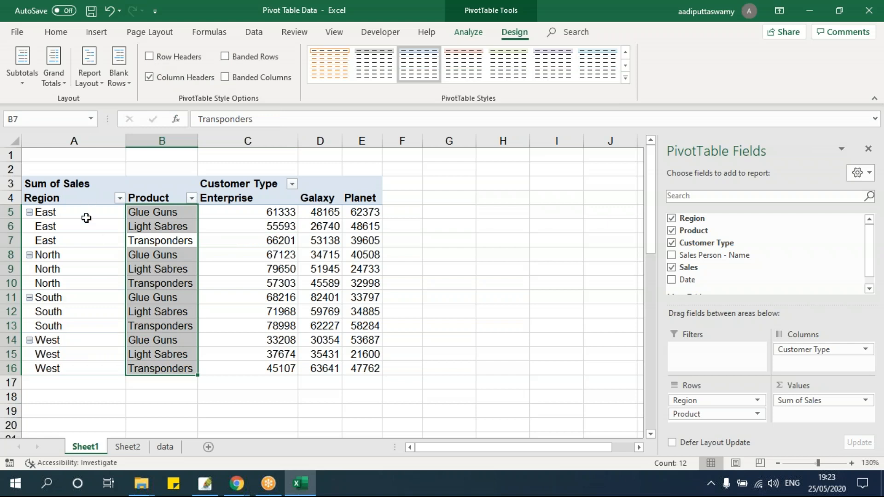
click(148, 56)
click(149, 56)
click(149, 57)
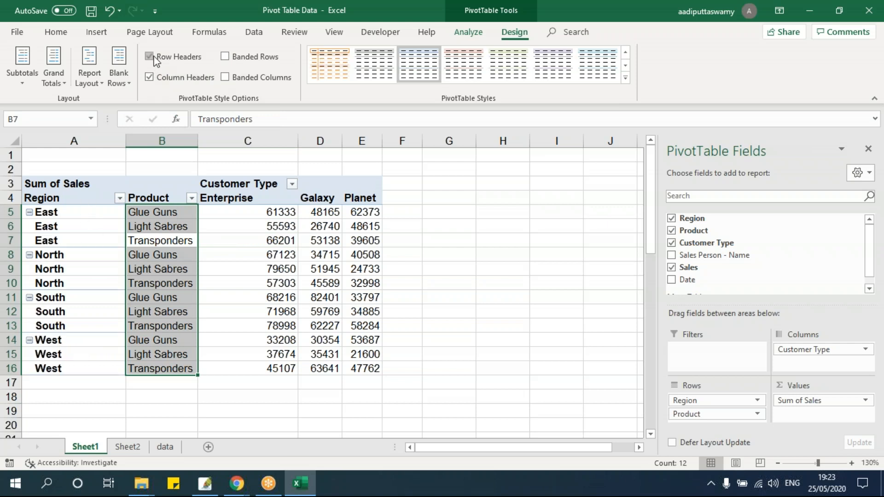
- Turn off both the row header and column header formatting of the pivot table
click(154, 58)
click(149, 77)
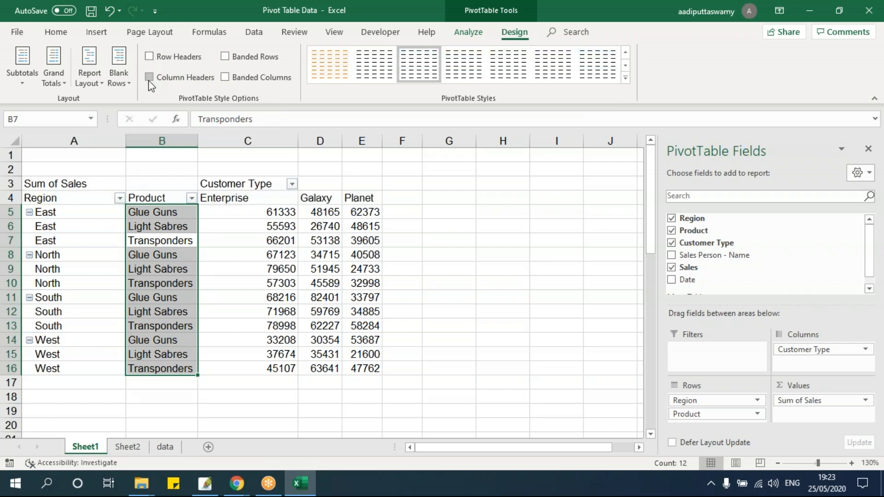
click(94, 269)
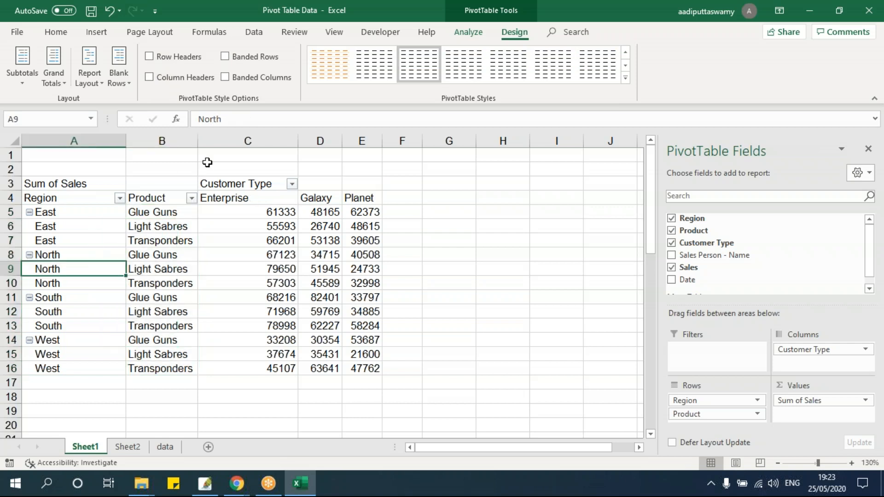
- Turn the pivot table's row header and column header formatting back on
click(164, 57)
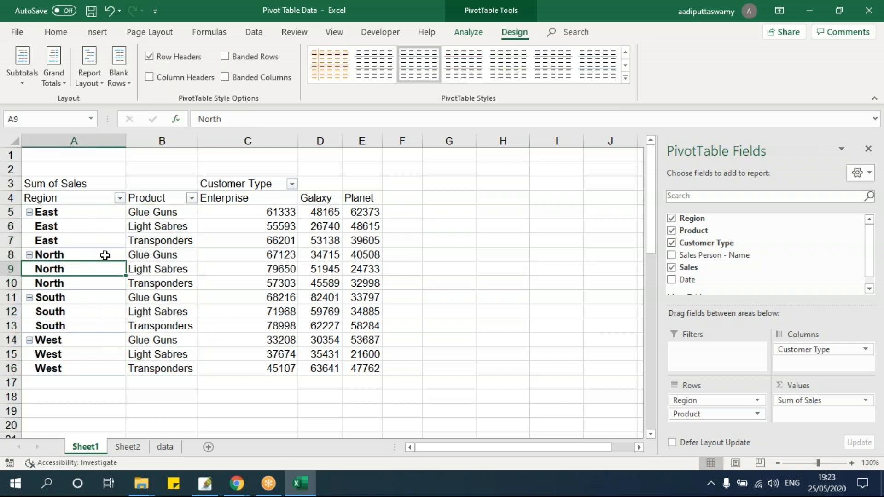
click(148, 77)
click(154, 59)
click(156, 61)
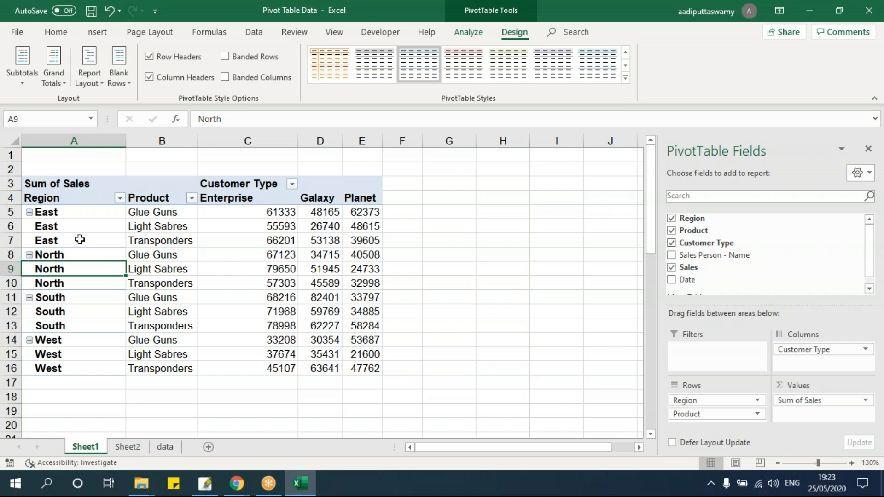
- Try banded rows and banded columns on the pivot table, separately and together, and leave both off
click(226, 57)
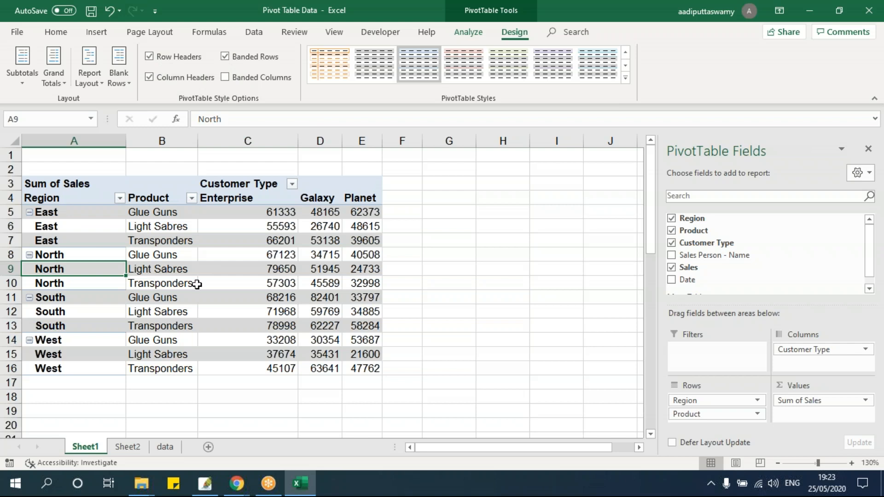
click(226, 57)
click(225, 77)
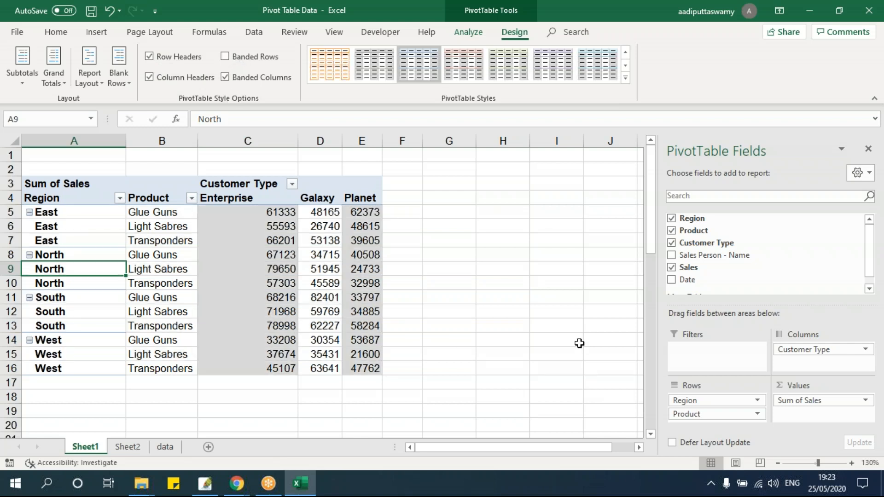
click(225, 57)
click(225, 78)
click(226, 57)
click(323, 311)
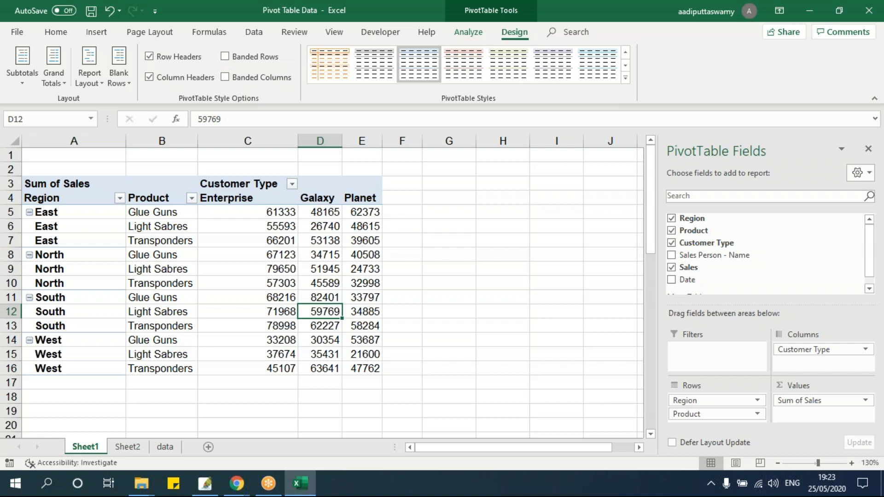
- Go to the data sheet and find the last record in the Region column
click(468, 32)
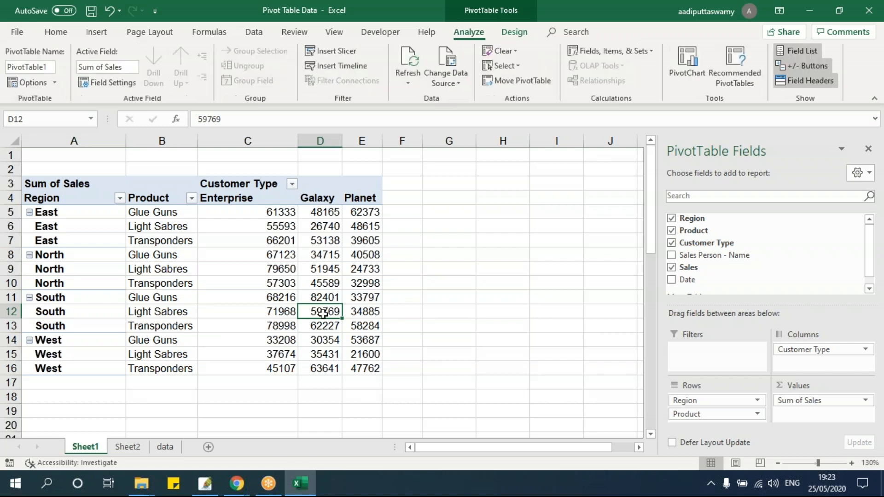
mouse_move(323, 314)
click(254, 267)
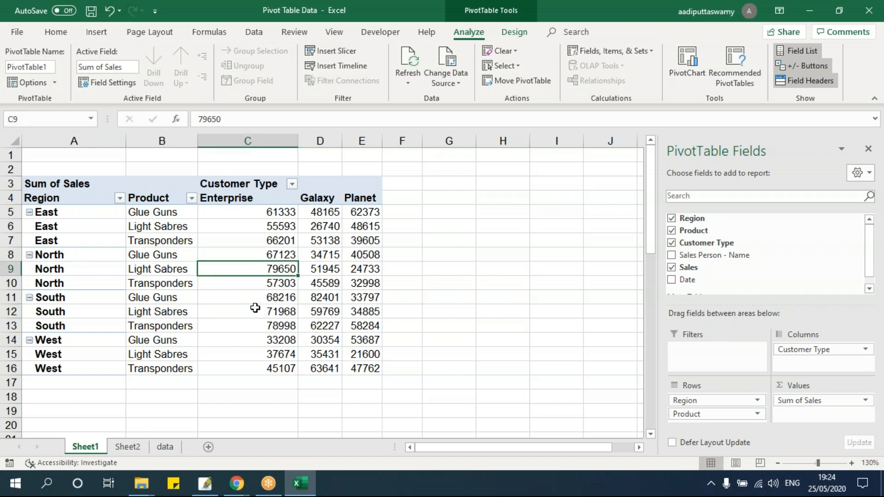
click(165, 447)
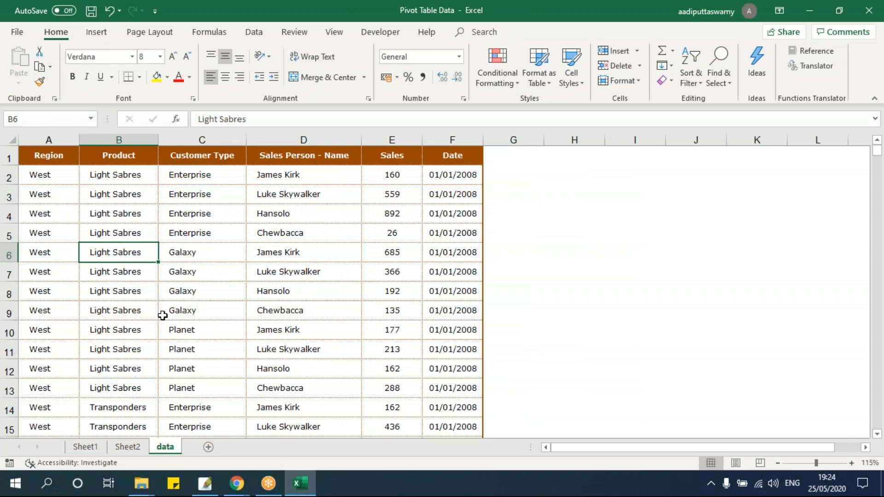
key(ctrl+Down)
key(Left)
key(ctrl+shift+Up)
key(Down)
key(Up)
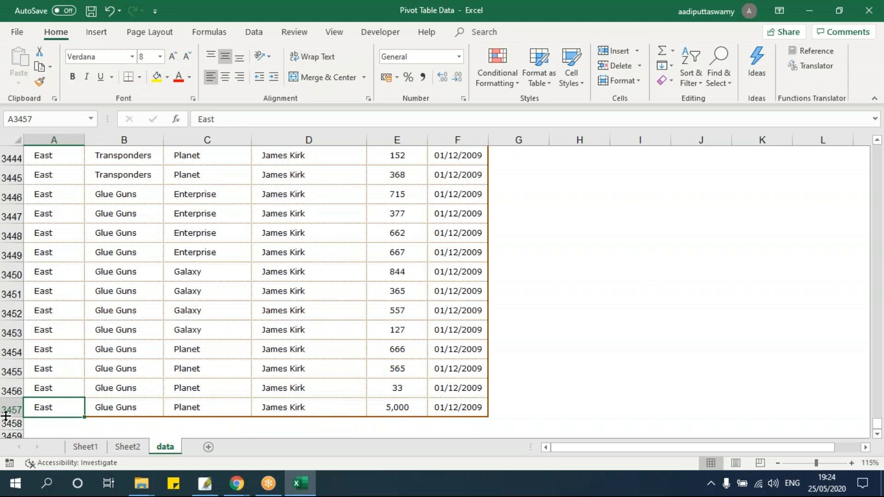
- Return to the pivot table on Sheet1, check its data source range and leave the range as it is
click(86, 446)
click(251, 249)
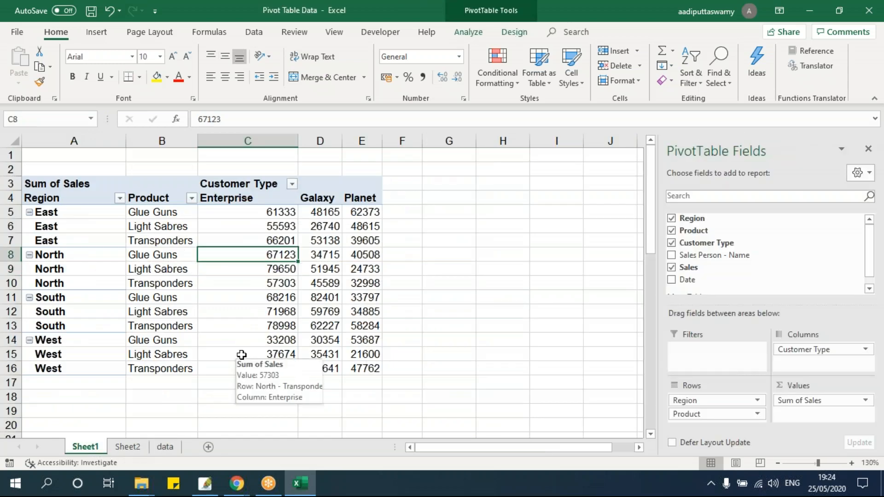
click(468, 33)
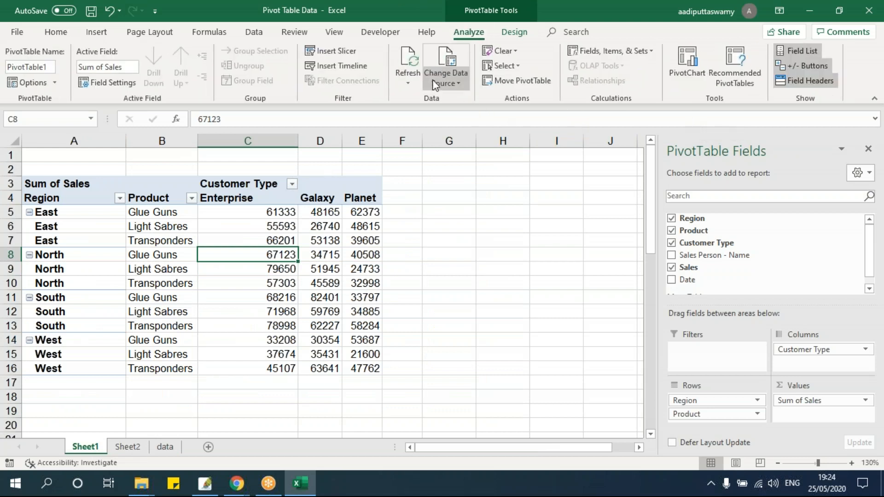
click(460, 82)
click(463, 100)
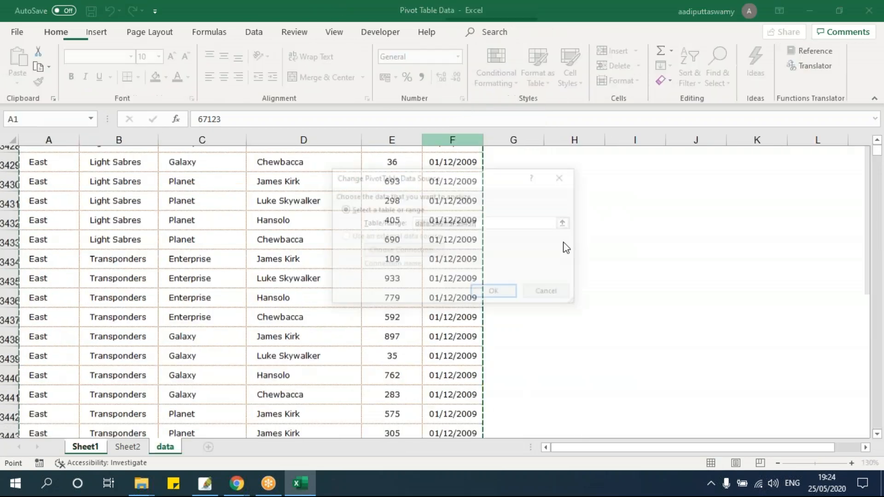
click(497, 223)
click(559, 297)
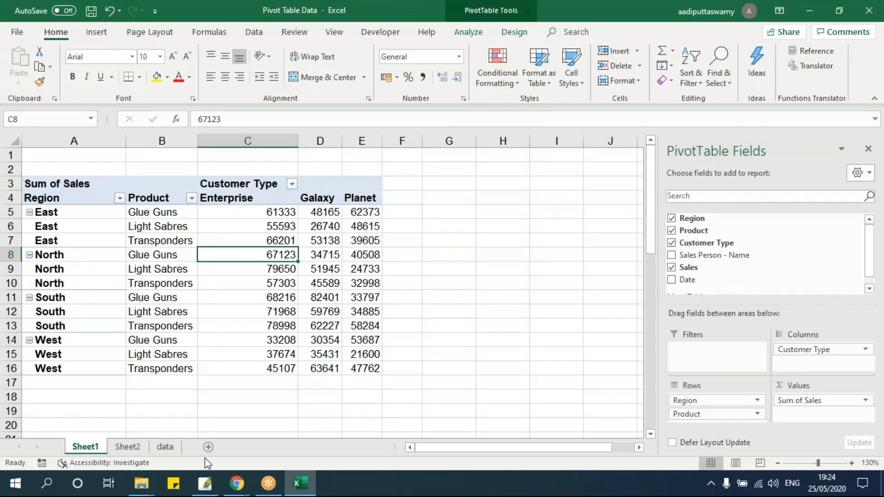
- On the data sheet, copy the last block of East records, rows 3302 to 3457, across all columns
click(165, 448)
click(74, 400)
key(ctrl+Down)
scroll(79, 401, down, 2)
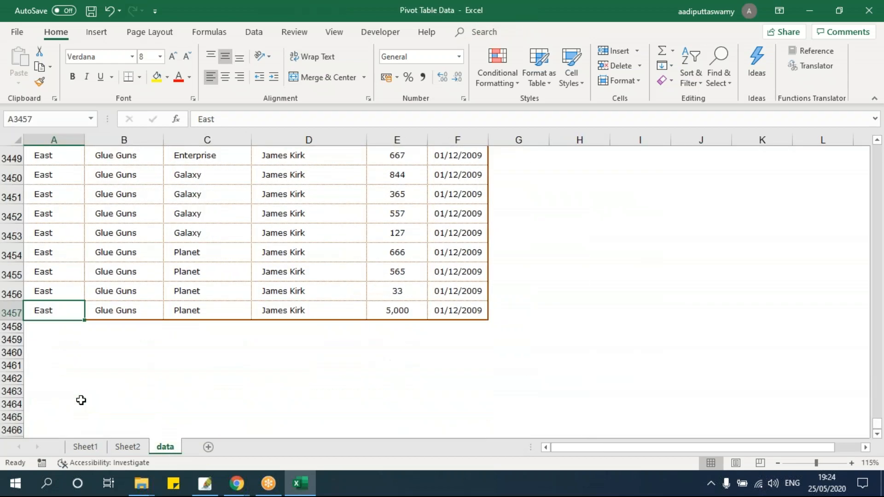
scroll(113, 347, up, 20)
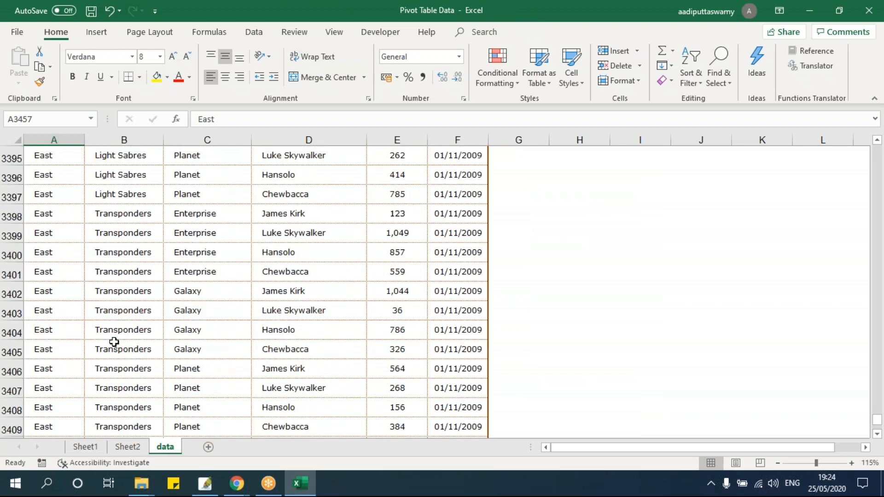
scroll(115, 343, up, 20)
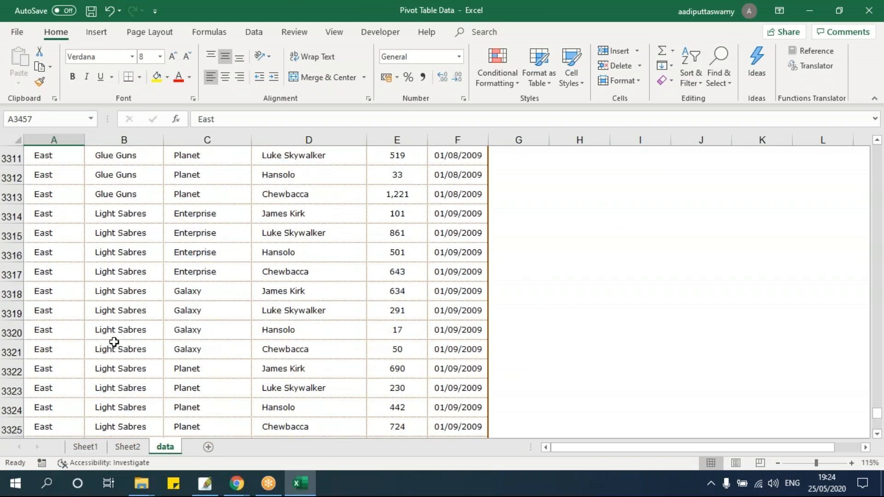
shift+click(69, 325)
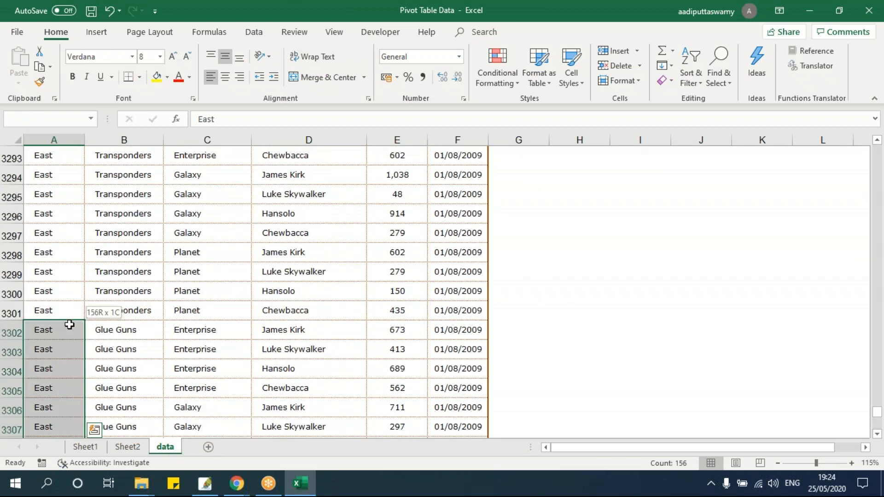
key(ctrl+shift+Right)
key(ctrl+c)
- Paste the copied records directly below the last row of data, starting at A3458
scroll(72, 328, down, 20)
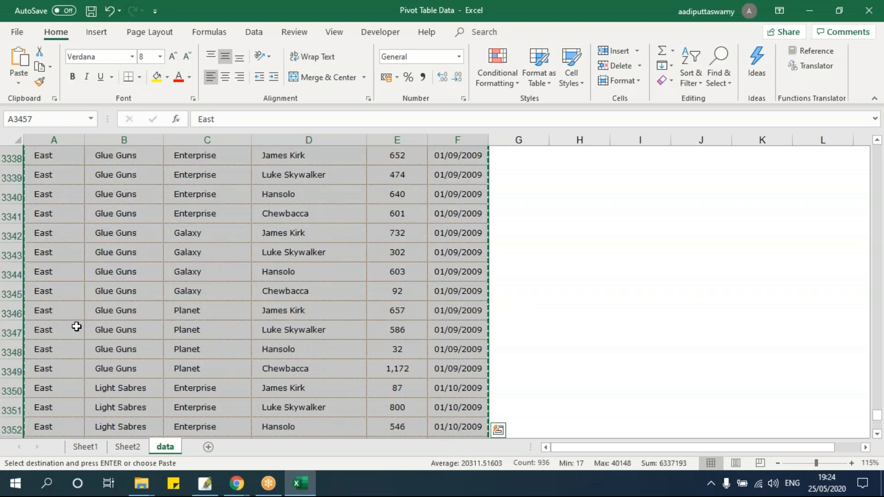
click(74, 295)
key(ctrl+Down)
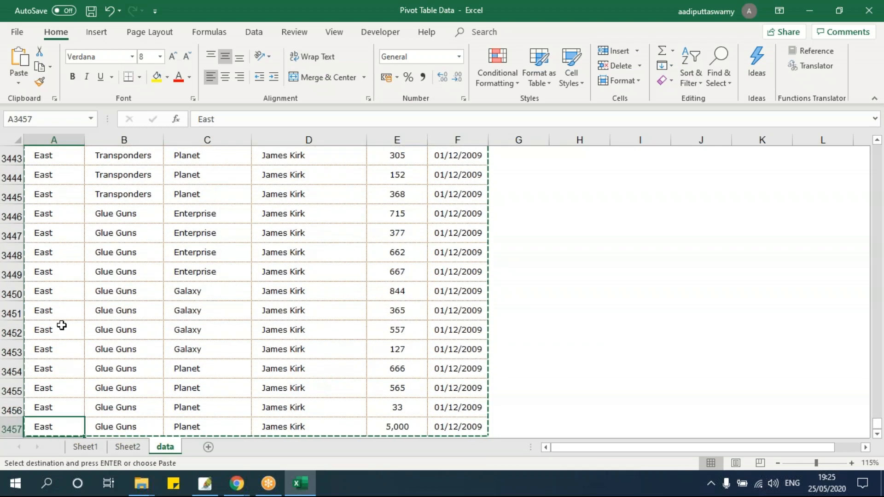
scroll(62, 326, down, 3)
key(Down)
key(ctrl+v)
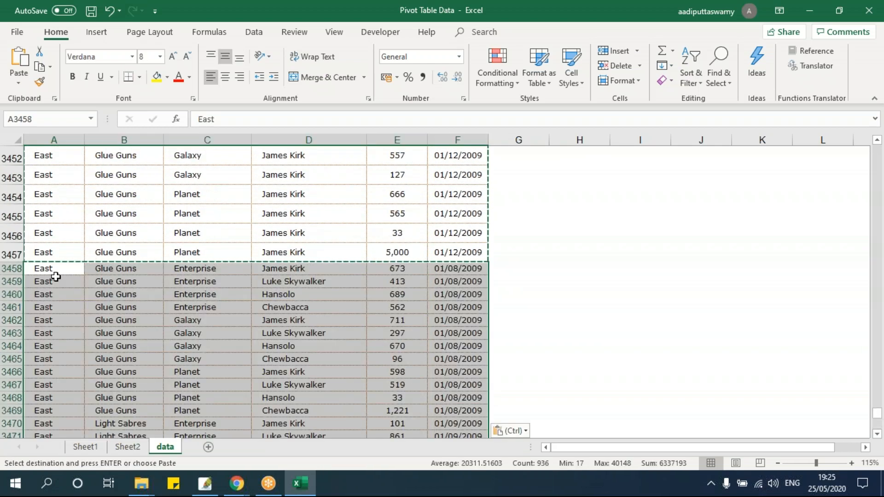
- Change the region in A3458 to North East and fill it down the pasted records to row 3613
double_click(37, 272)
text(No)
key(BackSpace)
text(ort)
key(BackSpace)
text(h)
key(Return)
key(Up)
key(ctrl+shift+Down)
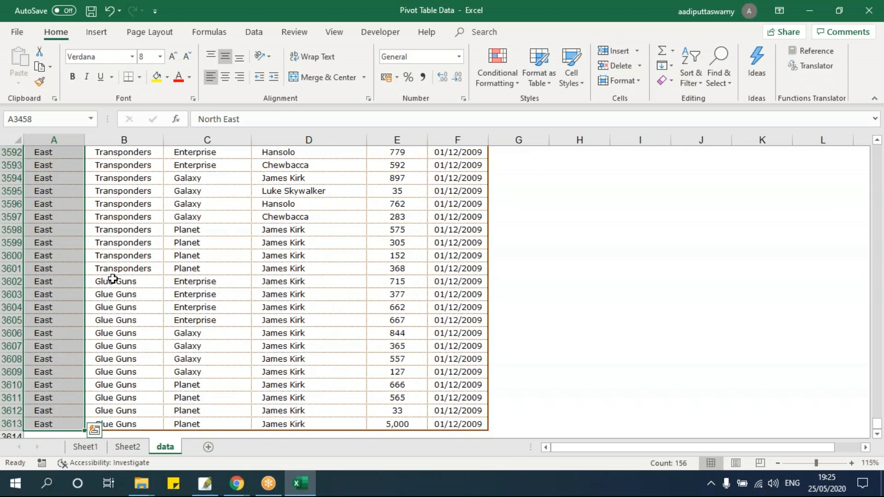
key(ctrl+d)
scroll(113, 284, down, 2)
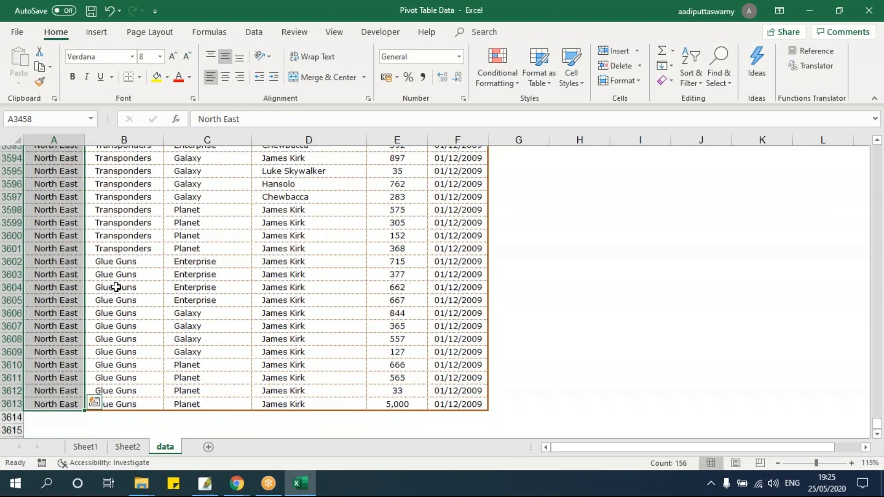
click(64, 334)
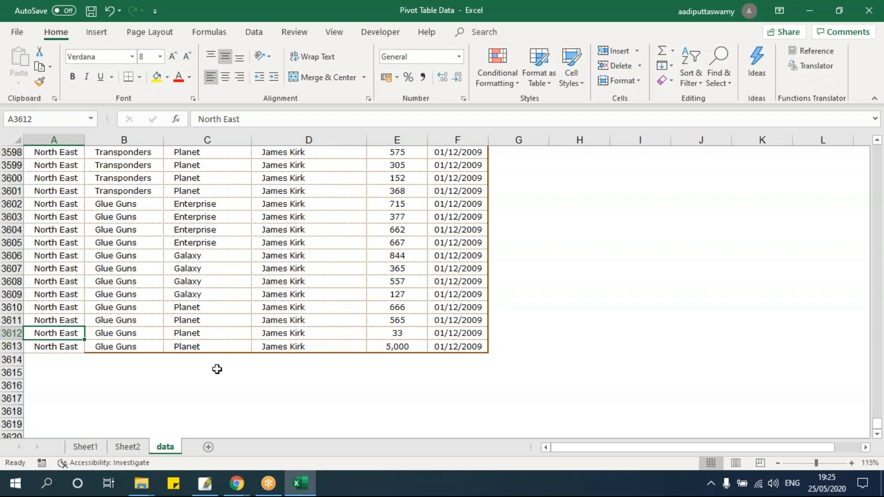
- Refresh the pivot table on Sheet1 and check its Region labels for North East
click(94, 448)
right_click(193, 268)
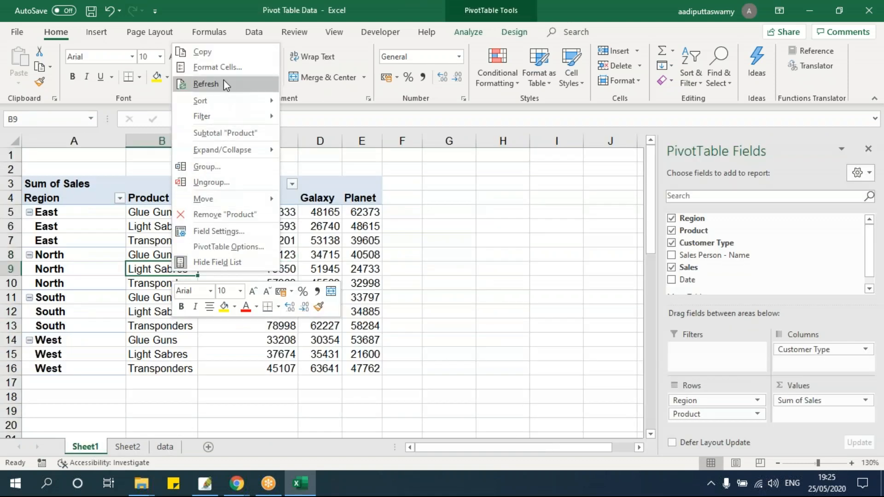
click(227, 84)
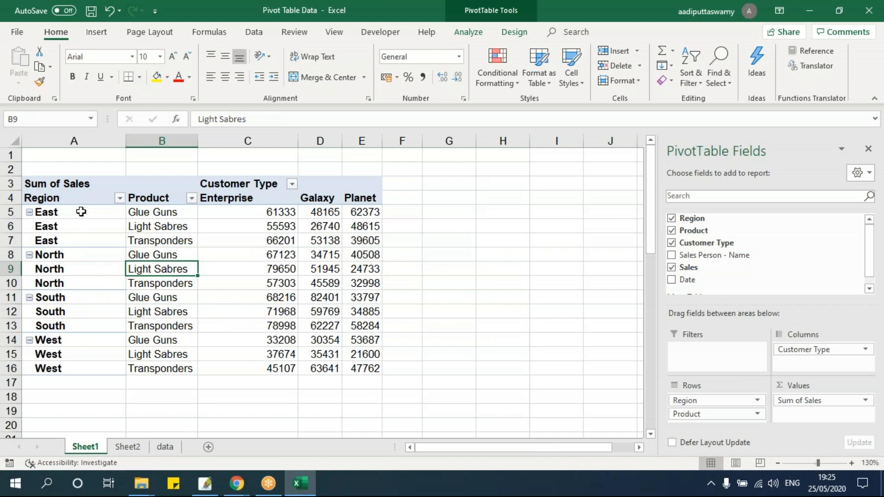
drag(77, 211, 85, 376)
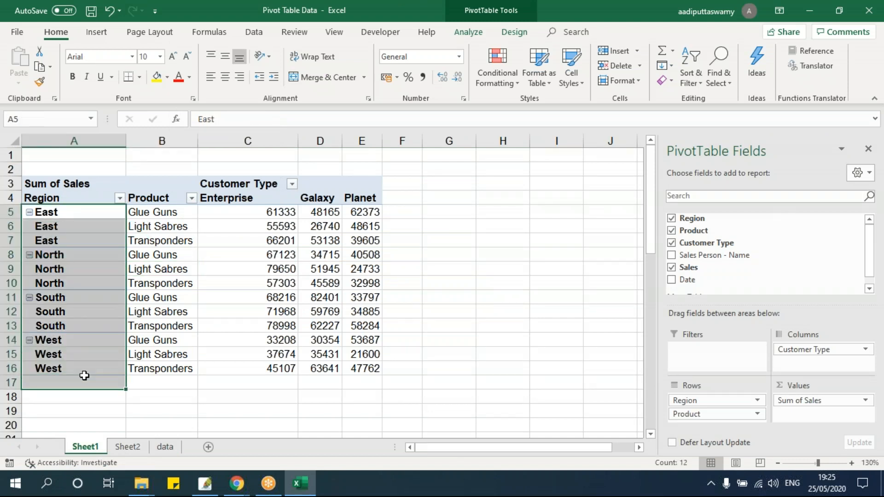
click(185, 342)
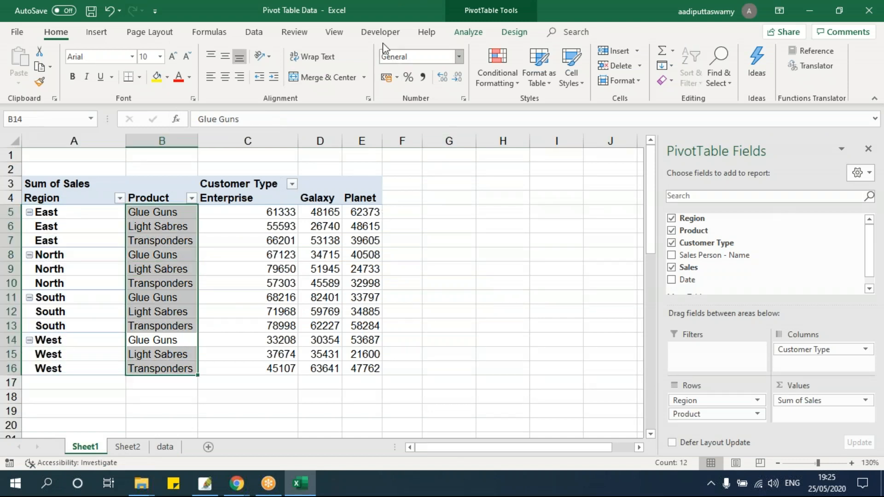
- Change the pivot table's data source range to data!$A$1:$F$3613 and check the North East rows in the table
click(459, 36)
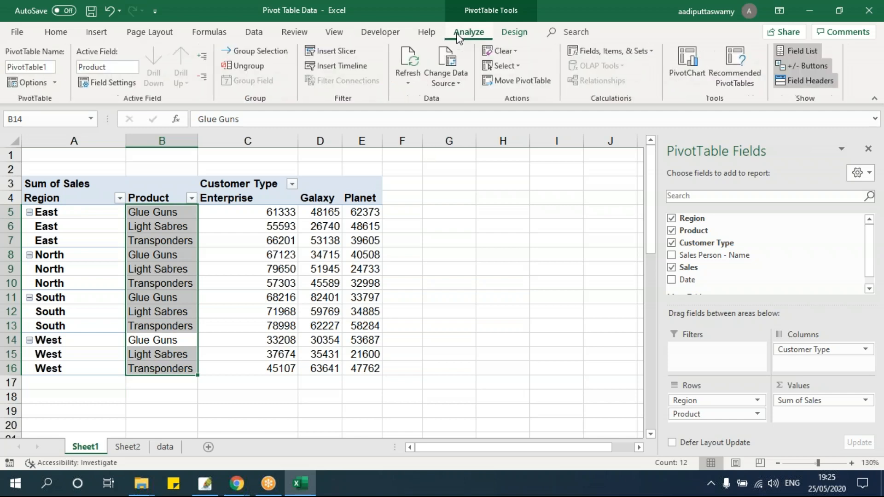
click(462, 80)
click(463, 100)
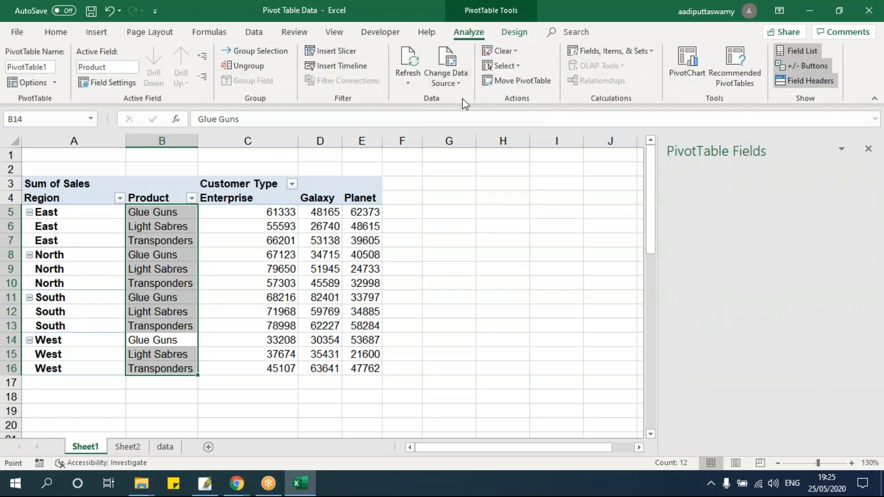
drag(463, 224, 517, 223)
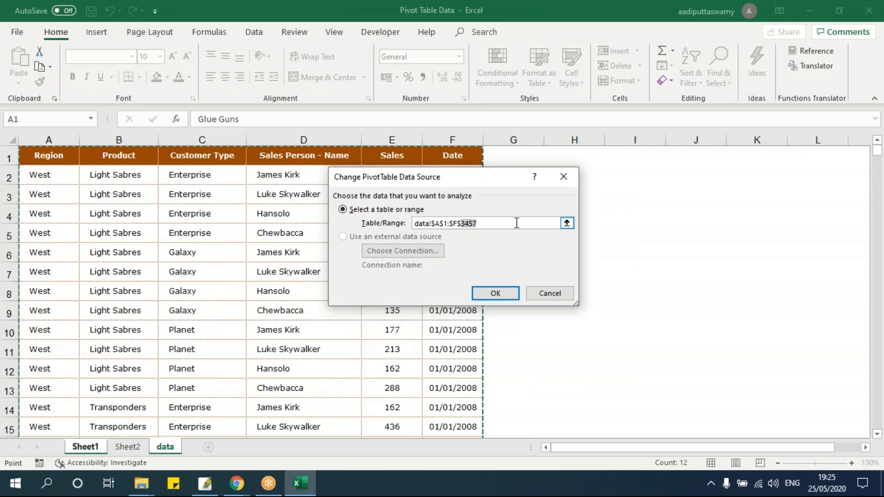
click(567, 222)
click(46, 161)
key(ctrl+shift+Right)
key(ctrl+shift+Down)
scroll(129, 296, down, 2)
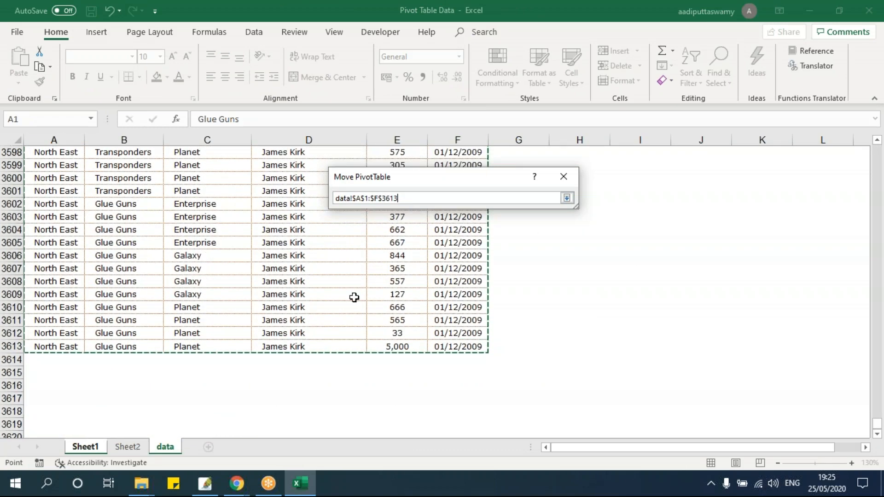
click(567, 198)
click(517, 295)
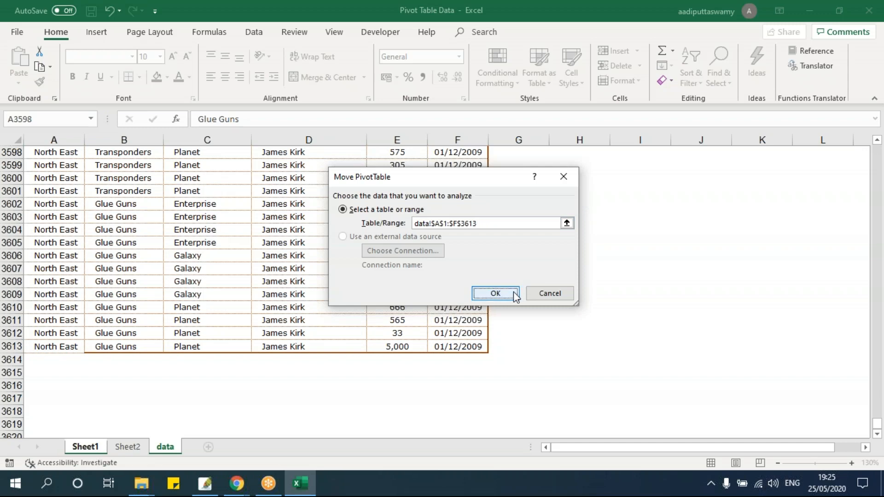
scroll(117, 352, down, 2)
drag(78, 300, 366, 325)
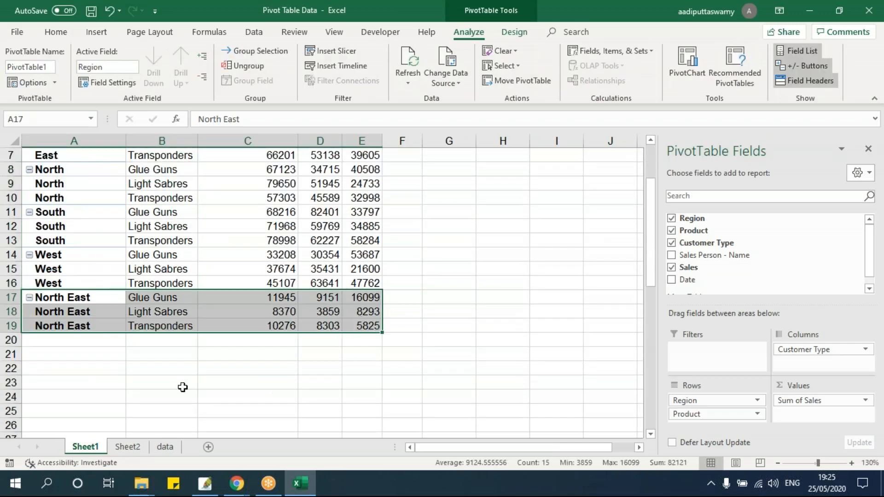
- On the data sheet, copy the first 64 West records below the header, across all columns
click(177, 446)
scroll(70, 307, up, 7)
scroll(69, 307, up, 20)
click(65, 178)
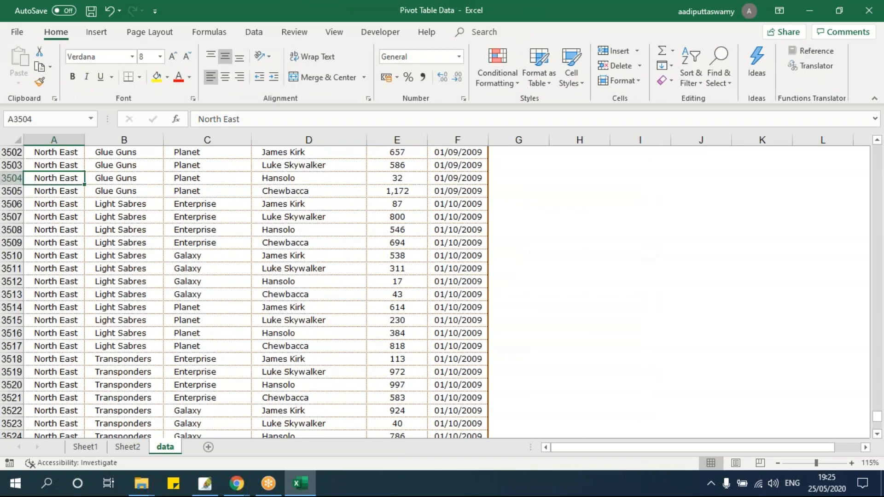
key(ctrl+Home)
drag(65, 175, 79, 438)
key(ctrl+shift+Right)
key(ctrl+c)
- Paste the copied West records below the last North East row, starting at A3614
key(ctrl+Down)
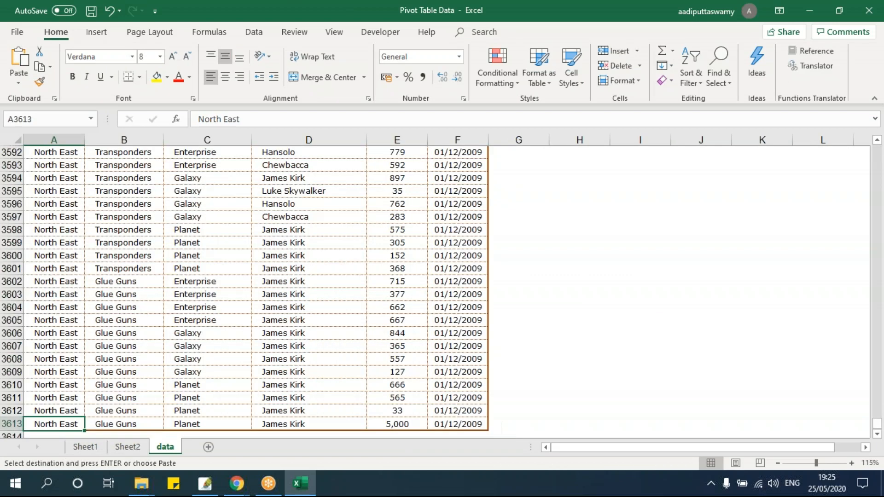
key(Down)
key(ctrl+v)
scroll(124, 212, down, 9)
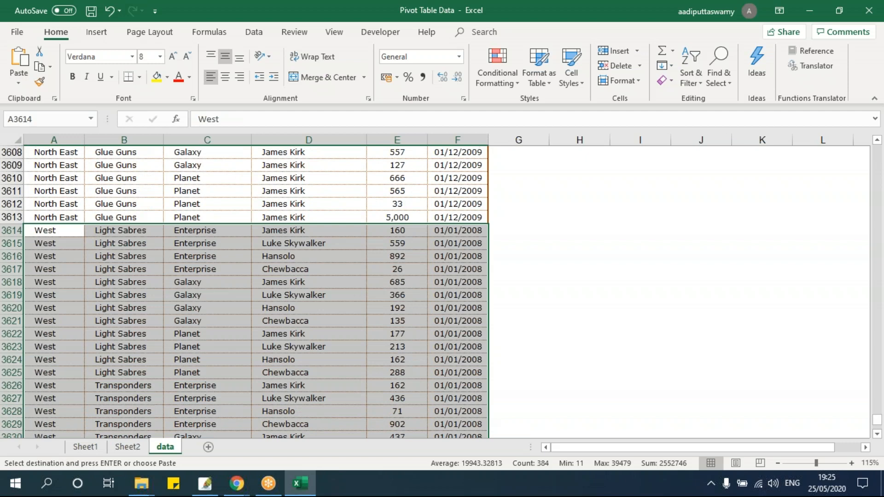
- Change the region in A3614 to North West and fill it down the pasted records to row 3677
scroll(61, 227, up, 3)
click(62, 190)
double_click(38, 190)
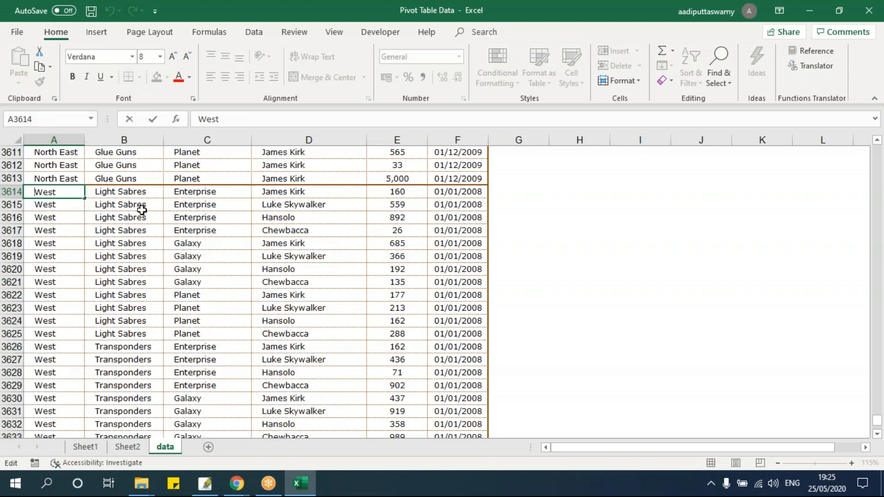
text(North)
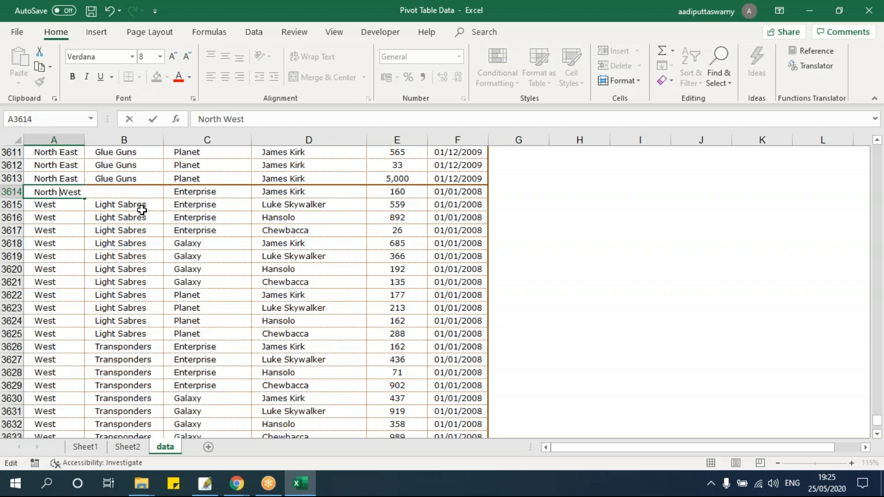
key(Return)
key(Up)
key(ctrl+shift+Down)
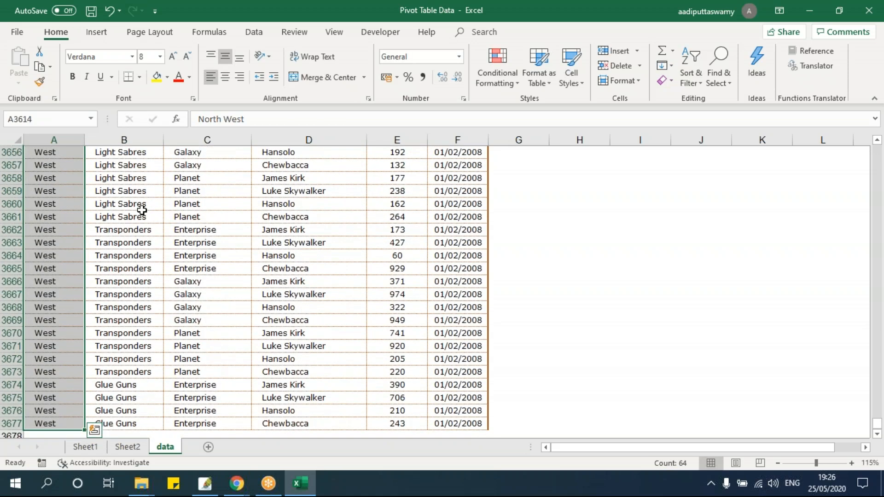
key(ctrl+d)
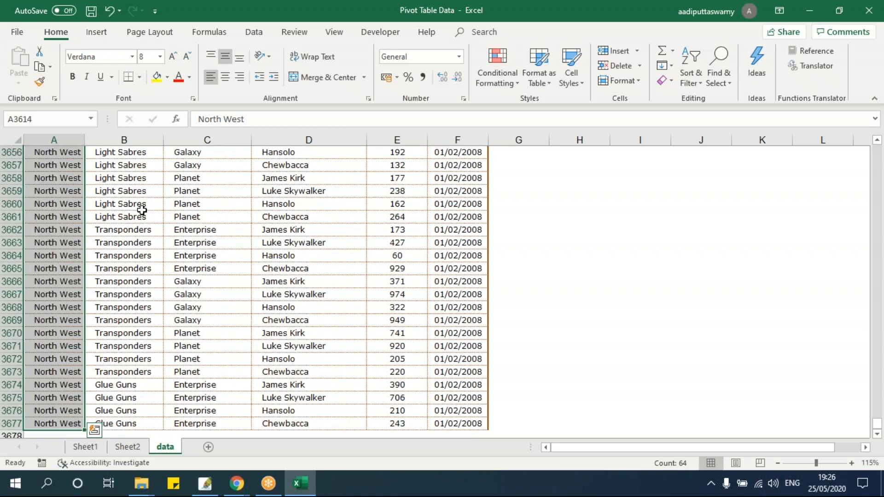
- Refresh the pivot table on Sheet1 and check its Region labels for North West
click(103, 447)
right_click(117, 240)
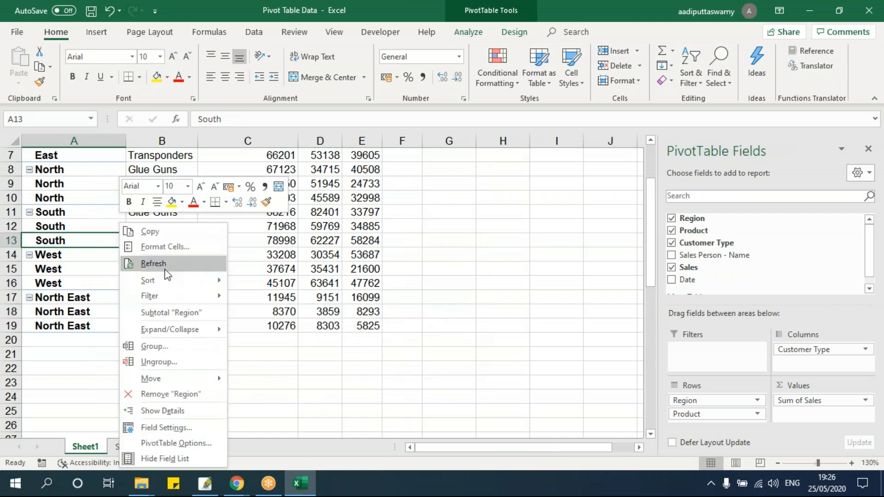
click(166, 274)
click(104, 339)
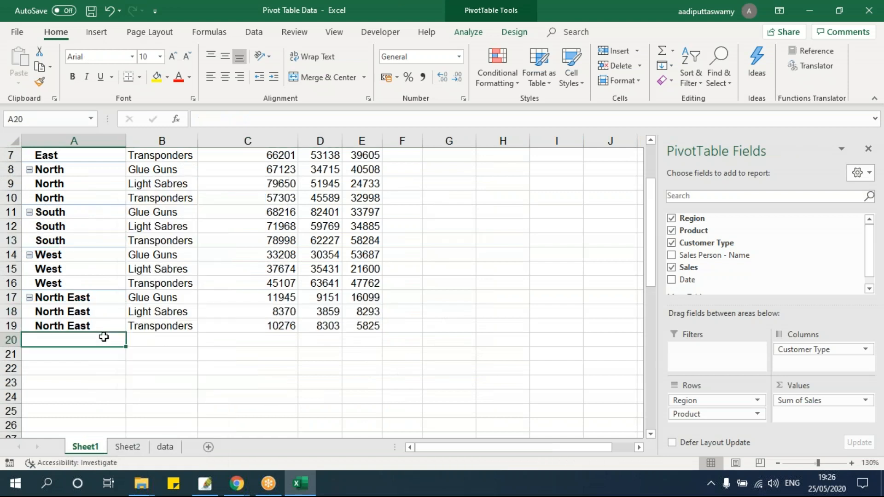
click(103, 316)
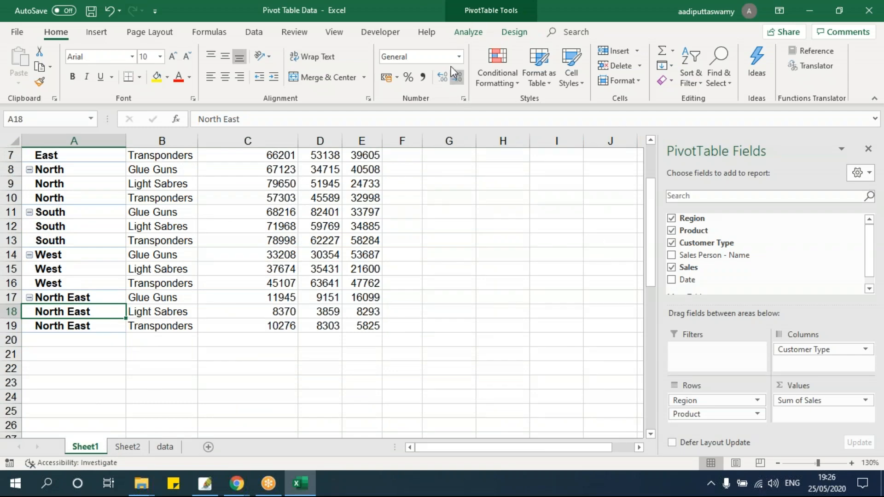
- Check the pivot table's data source range against the extended data and leave the range as it is
click(464, 34)
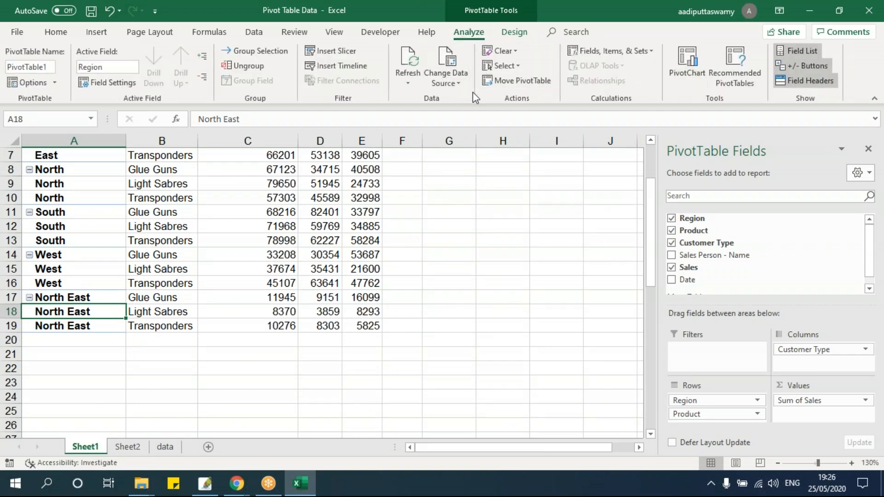
click(457, 78)
click(466, 102)
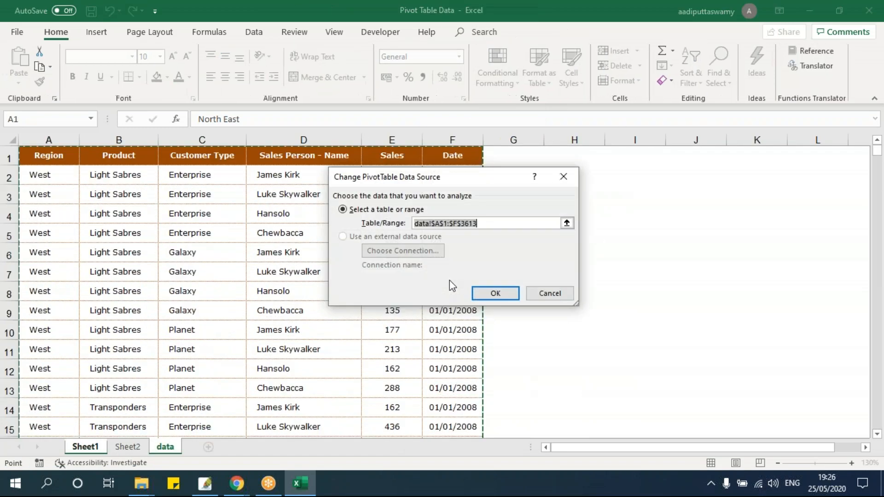
click(551, 293)
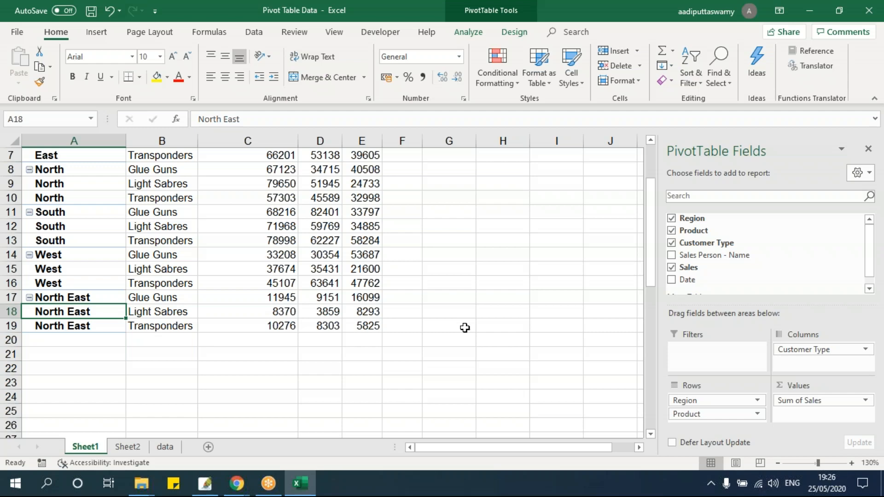
- Go to the last record on the data sheet and look back over the added North West and North East rows
click(164, 446)
click(71, 272)
key(ctrl+Down)
scroll(185, 377, up, 20)
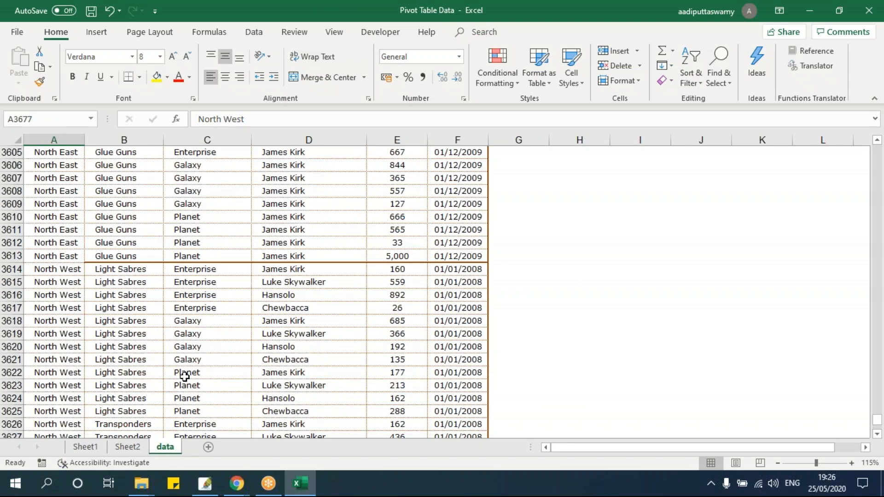
scroll(185, 378, up, 20)
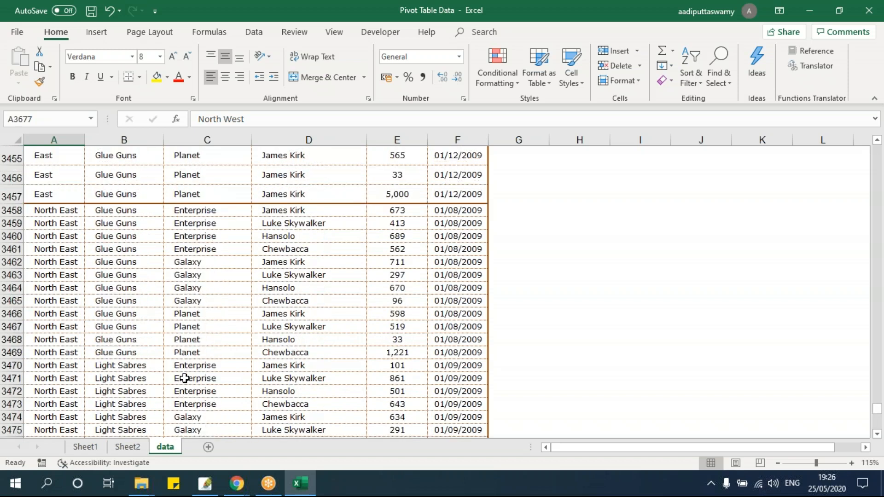
- Clear all the added North East and North West records in A3458:F3677 of the data sheet
scroll(84, 333, down, 2)
click(76, 329)
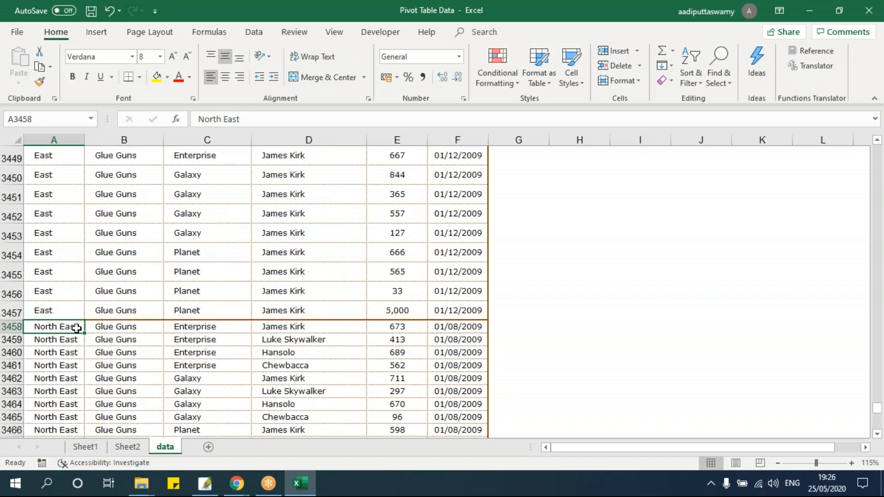
key(ctrl+shift+Down)
key(ctrl+shift+Right)
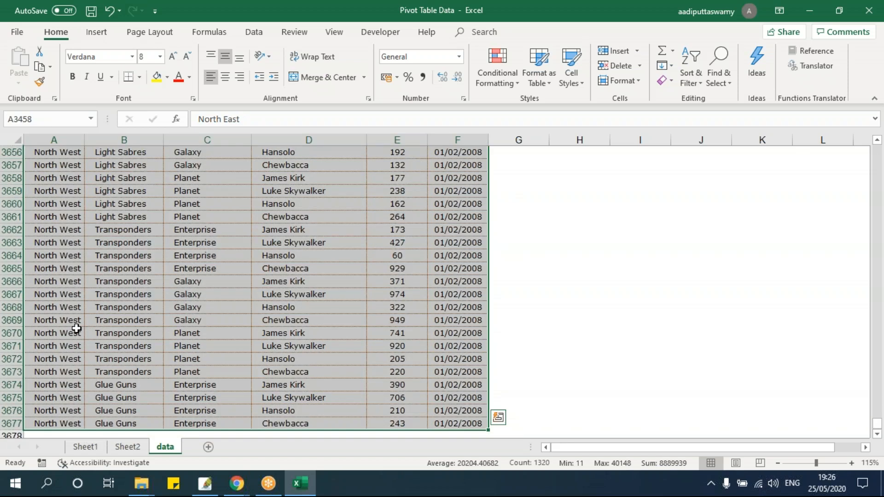
key(Delete)
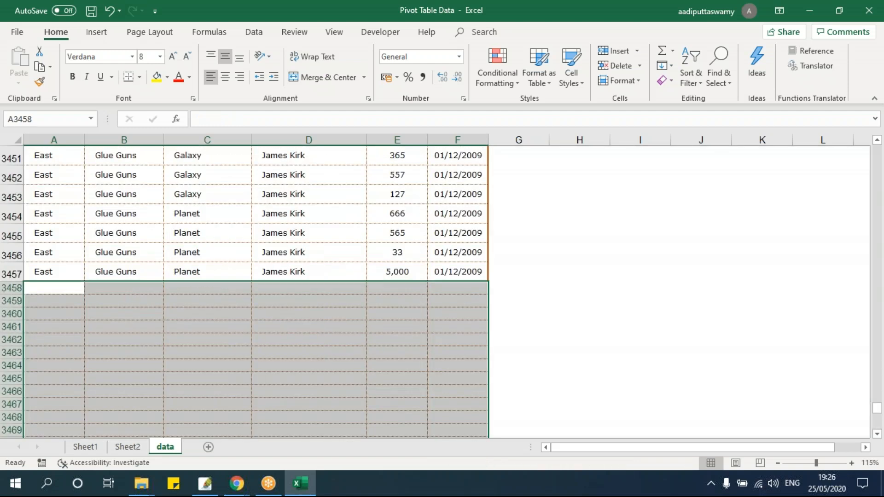
key(Up)
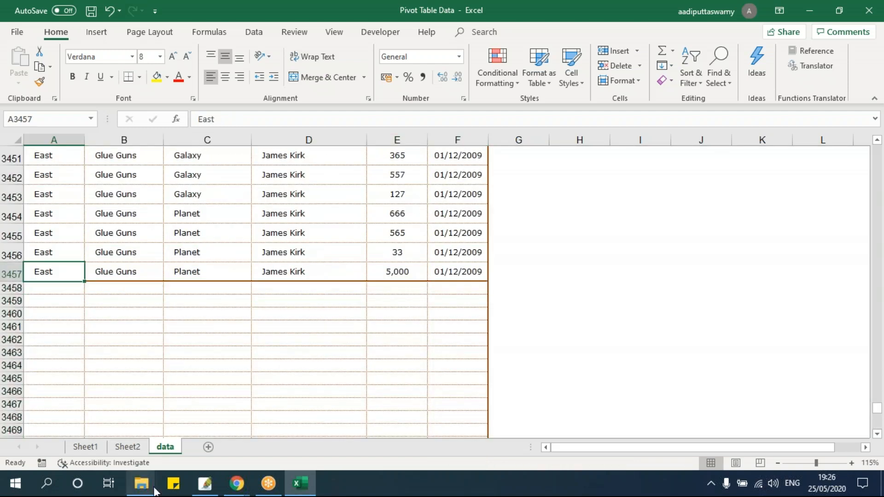
- Refresh the pivot table on Sheet1 and check the row below the West region
click(94, 448)
right_click(145, 253)
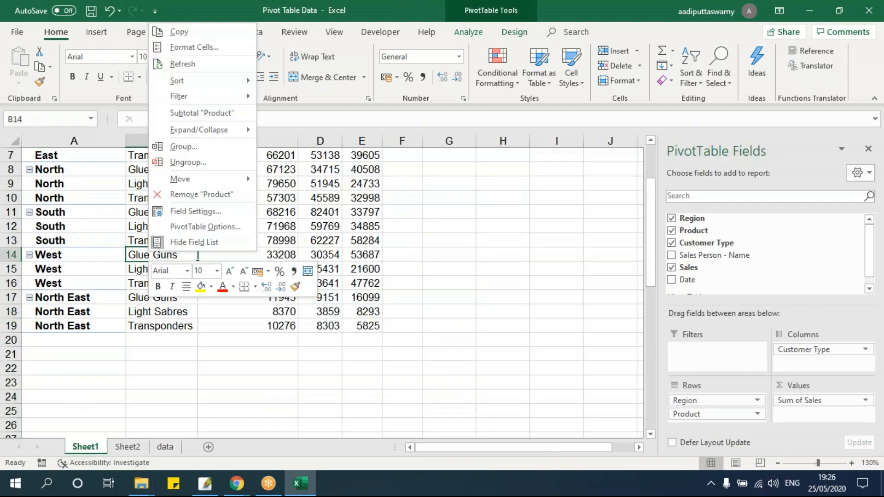
click(193, 69)
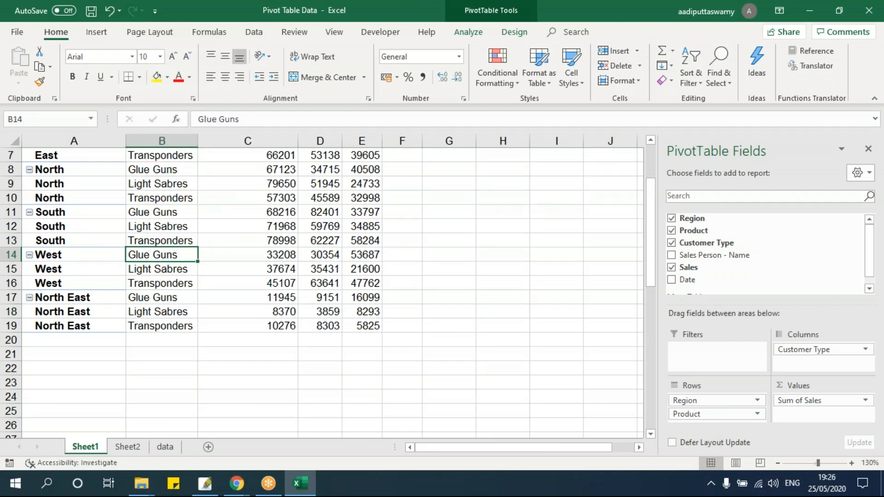
click(103, 299)
drag(102, 300, 379, 302)
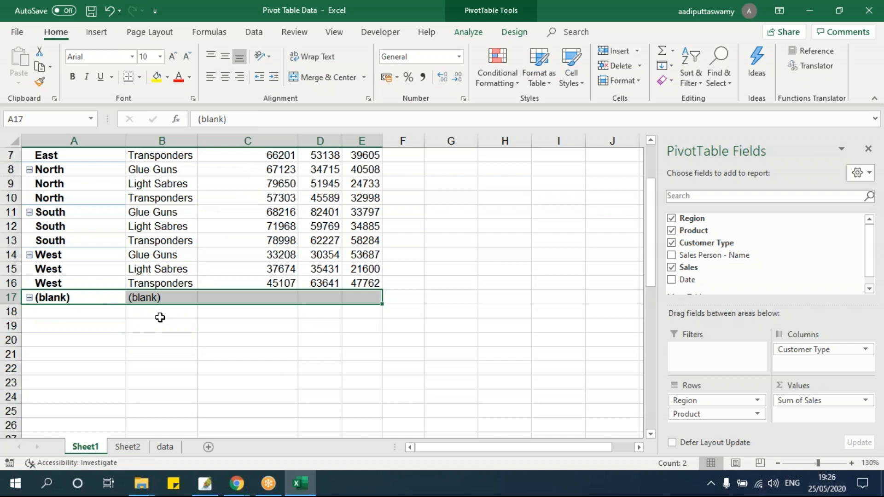
- Convert the data sheet's range A1:F3457 into an Excel table with headers
click(165, 446)
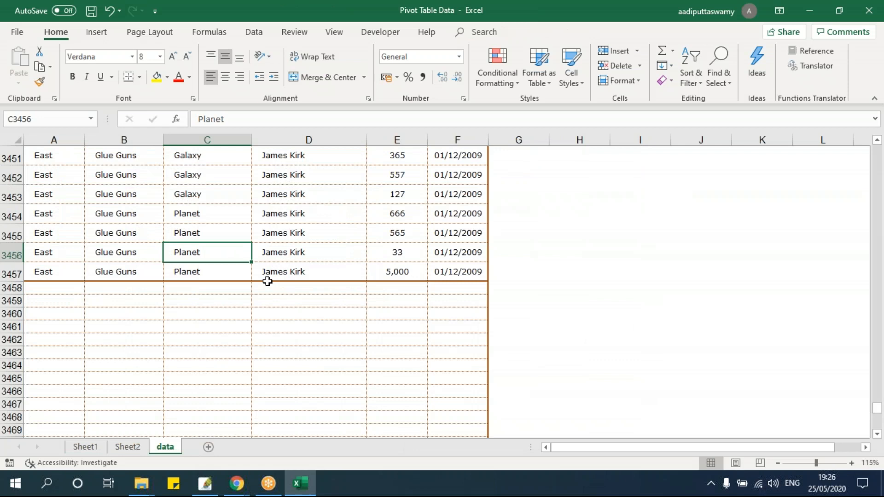
key(ctrl+Up)
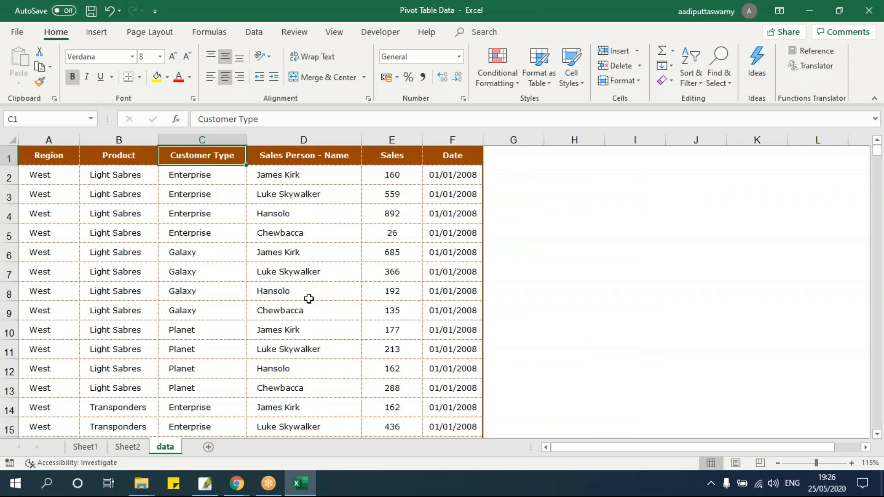
click(238, 274)
click(164, 248)
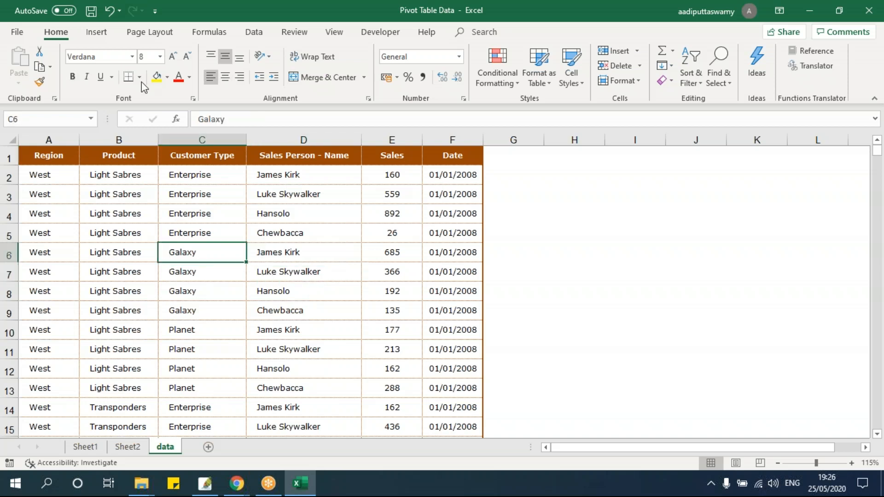
click(96, 32)
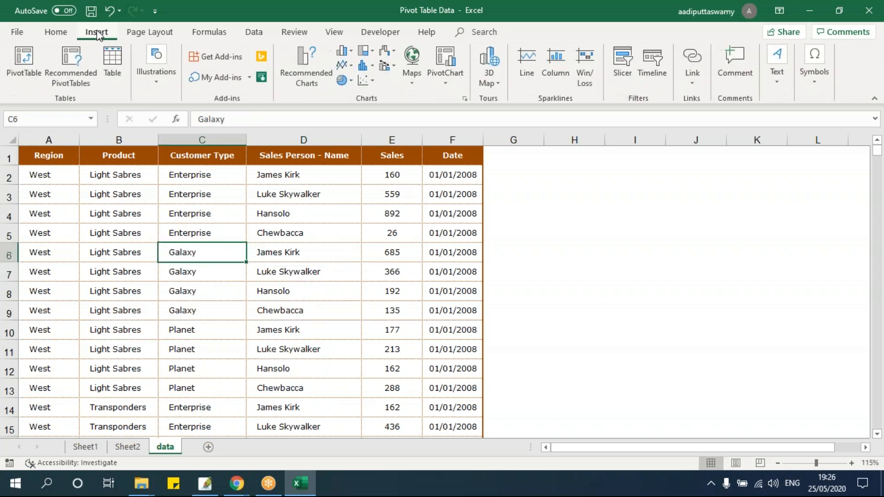
click(116, 69)
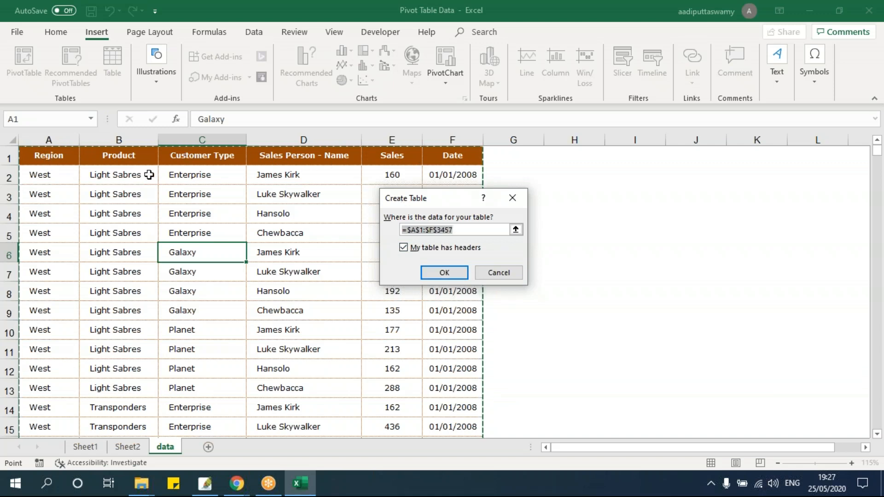
click(448, 274)
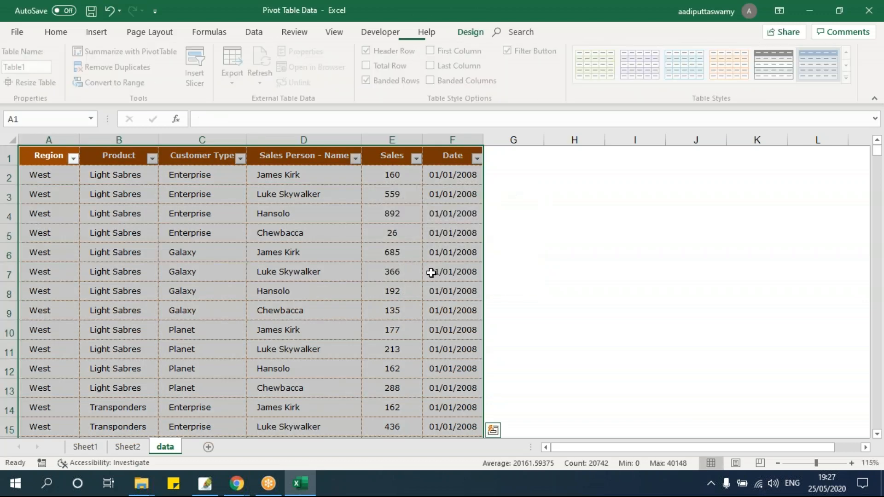
click(431, 273)
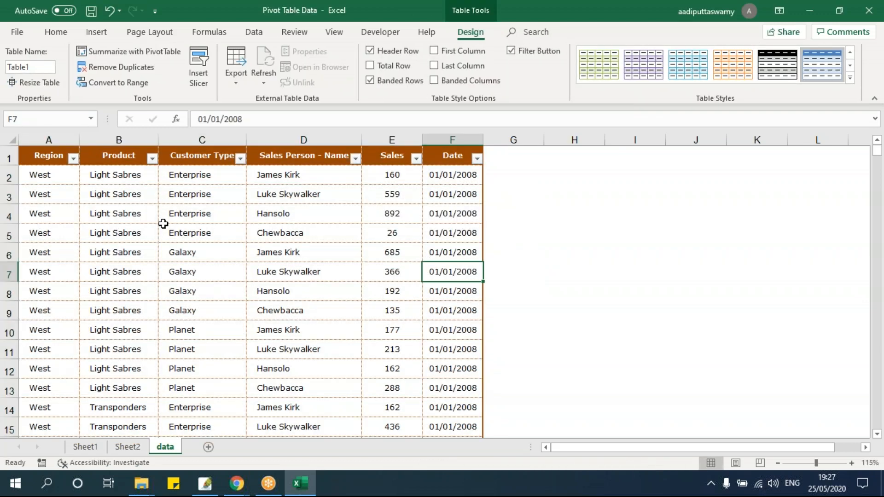
- Start a new pivot table from the Excel table to check its Table/Range source, and cancel without creating it
click(202, 237)
click(306, 212)
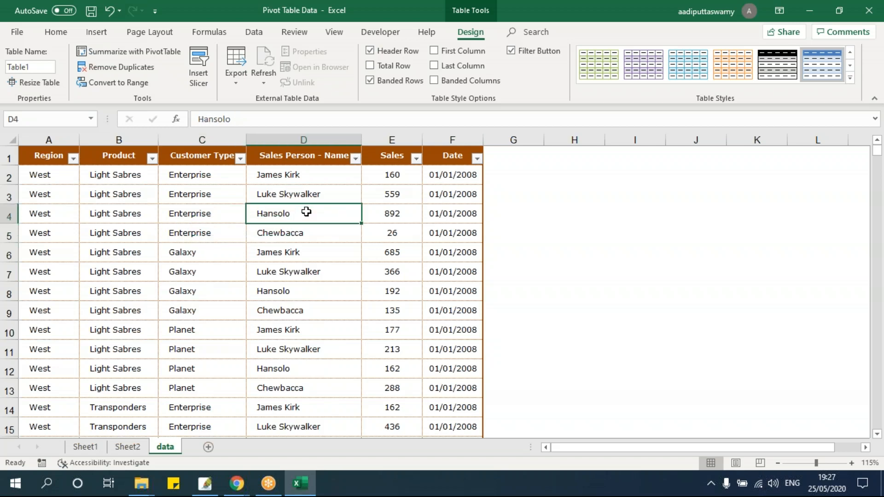
click(95, 32)
click(32, 67)
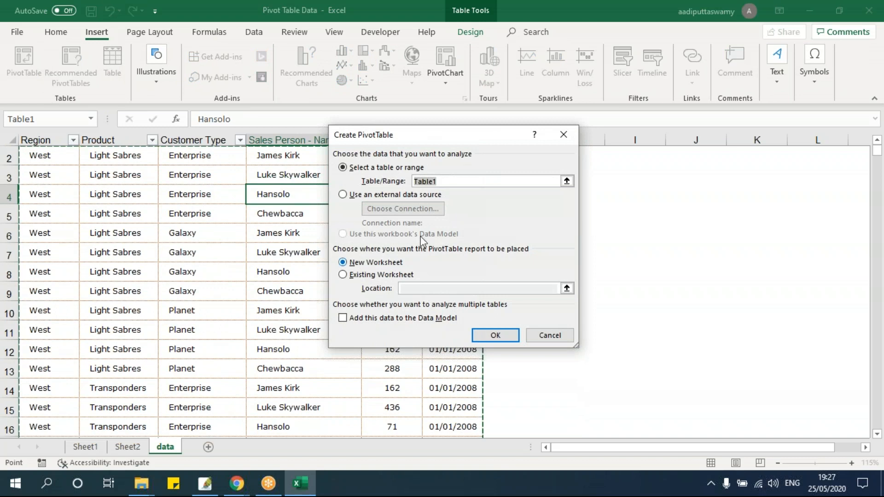
drag(399, 141, 287, 177)
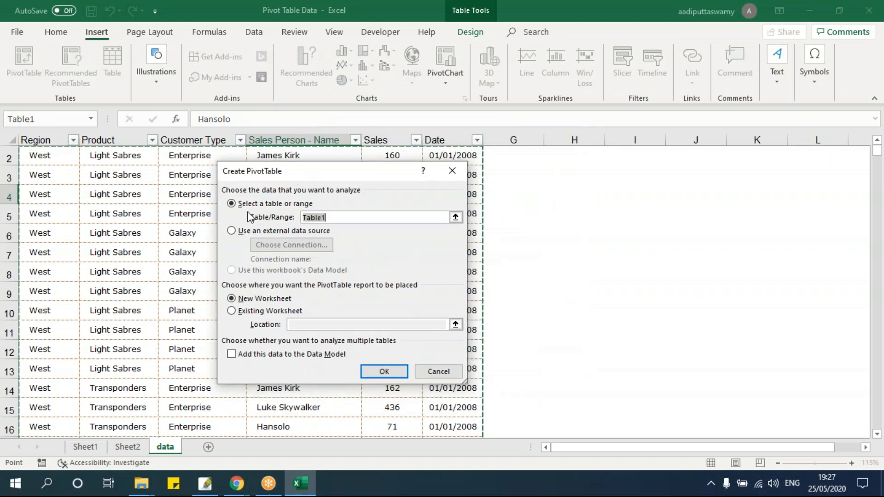
click(363, 216)
drag(373, 217, 266, 218)
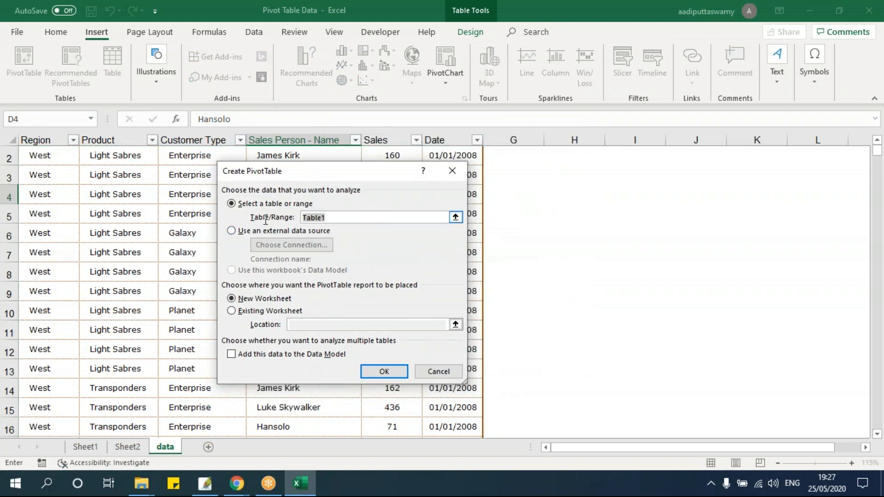
click(339, 217)
key(Escape)
click(292, 287)
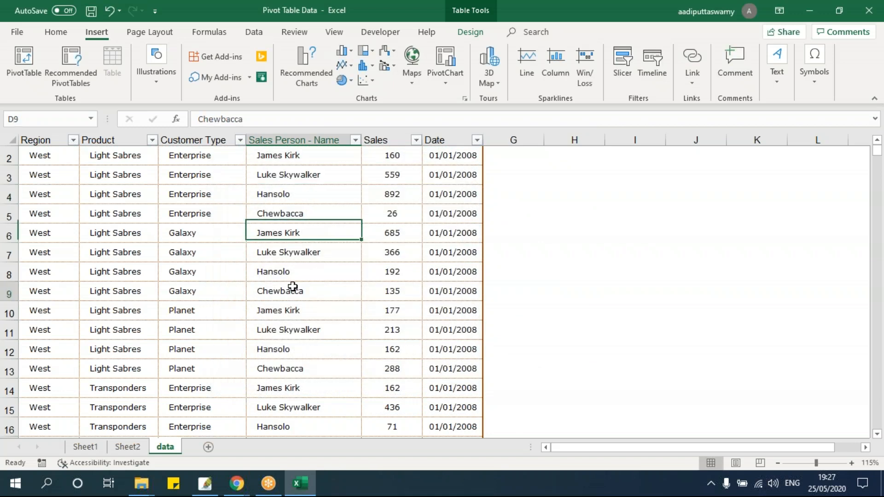
- Rename the sales data table to tblData
click(471, 32)
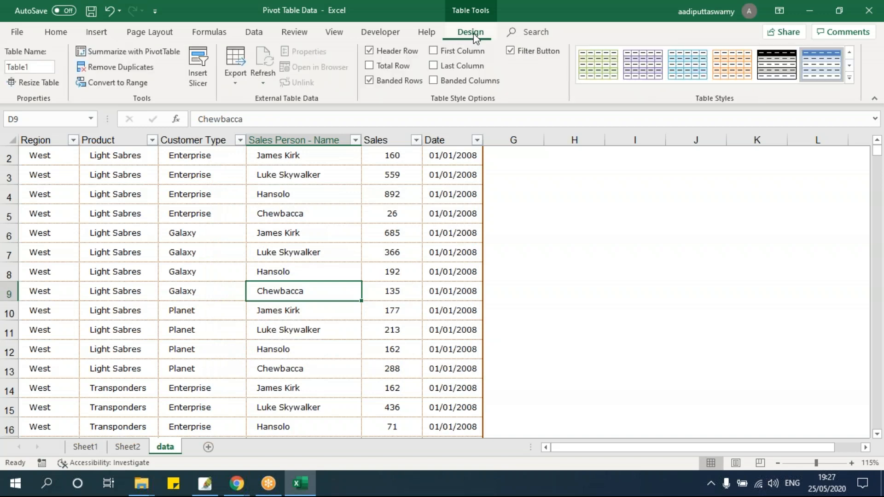
click(40, 67)
text(tblData)
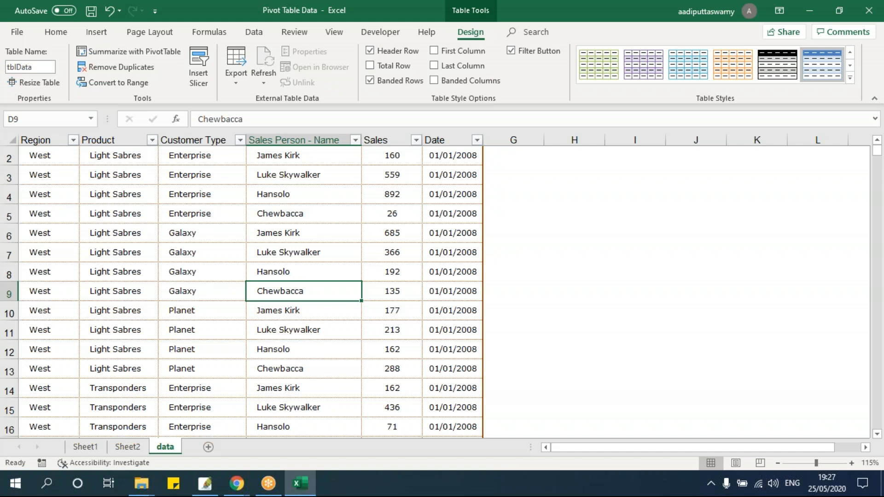
click(210, 198)
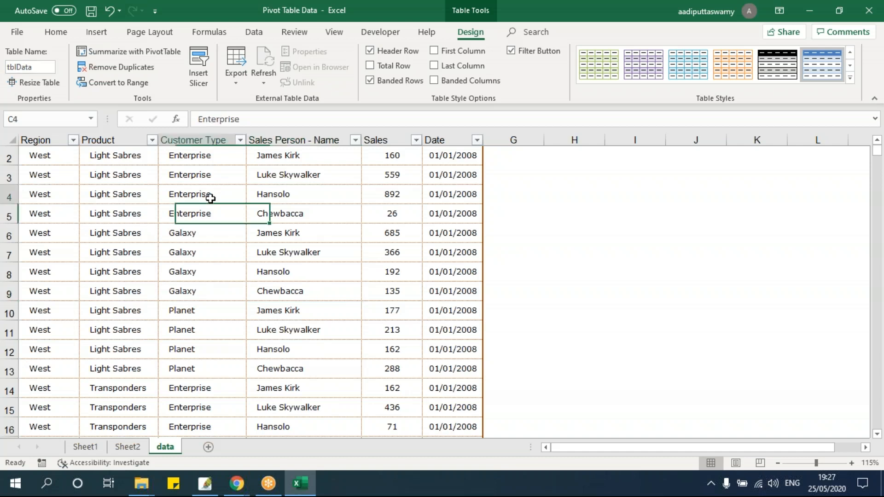
scroll(237, 240, up, 1)
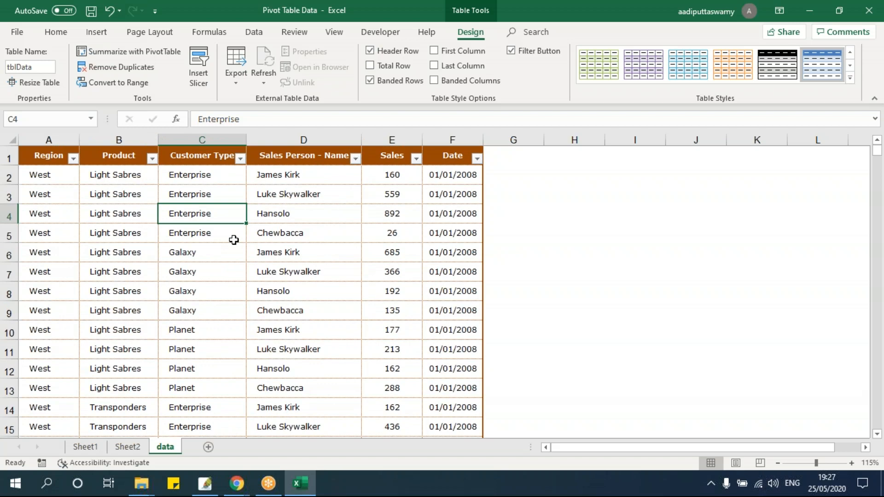
- Create a PivotTable from tblData on a new worksheet
click(96, 32)
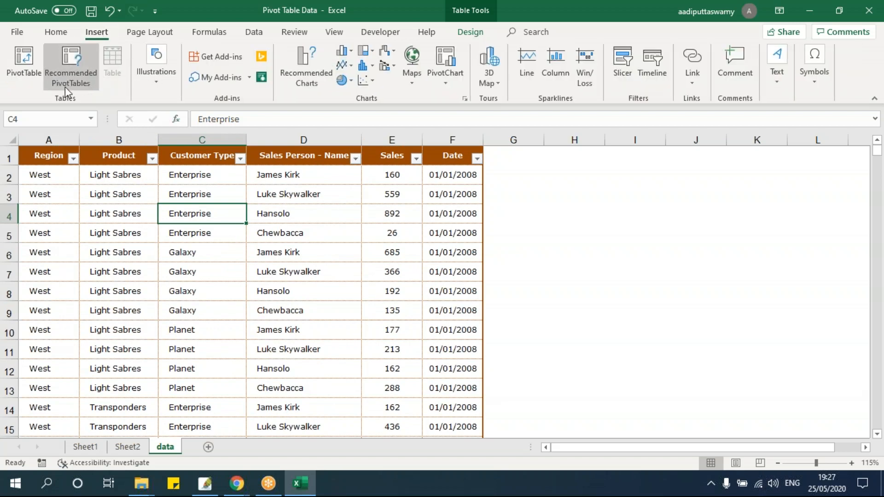
click(24, 65)
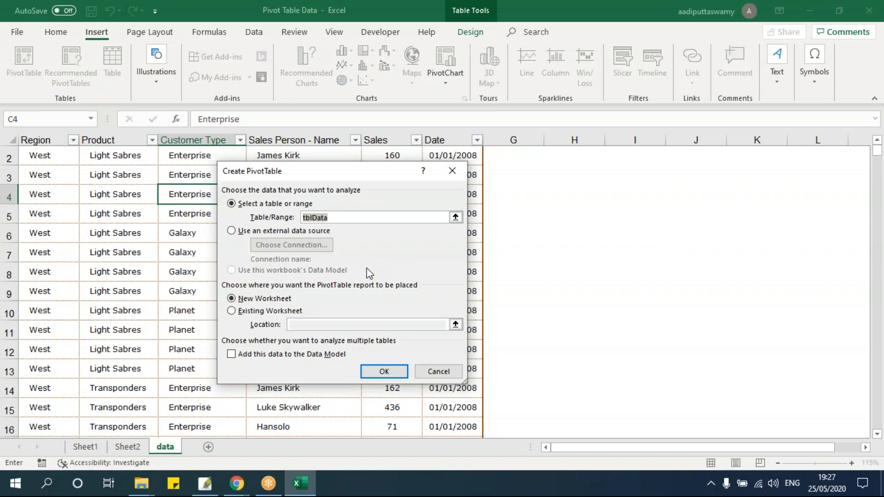
click(386, 372)
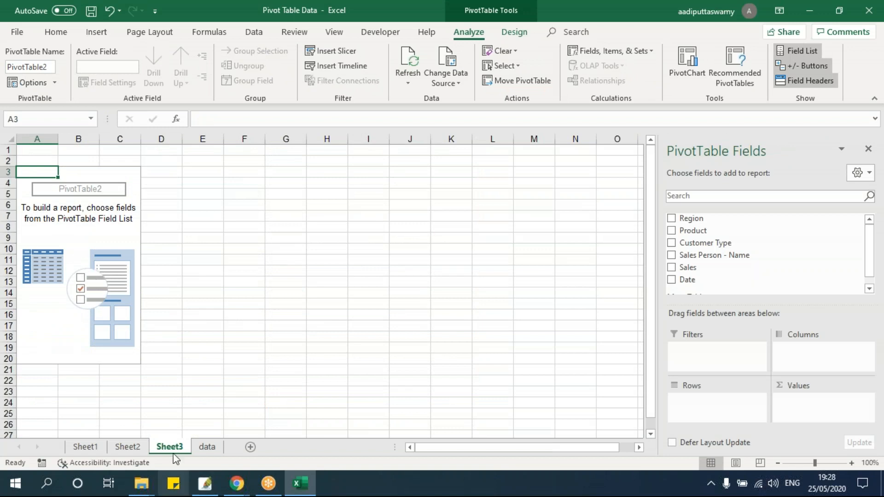
- Build the pivot report with Region as rows and the sum of Sales as values, and enlarge the sheet view to 175%
drag(703, 218, 701, 402)
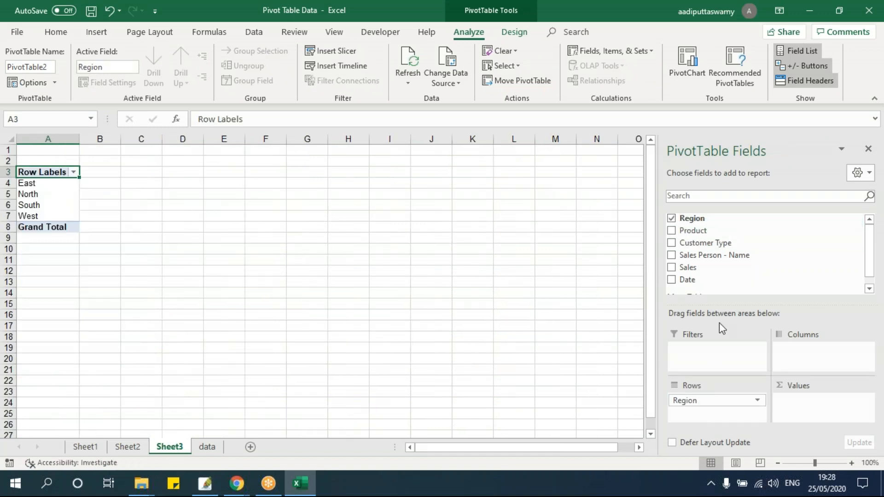
drag(694, 267, 813, 419)
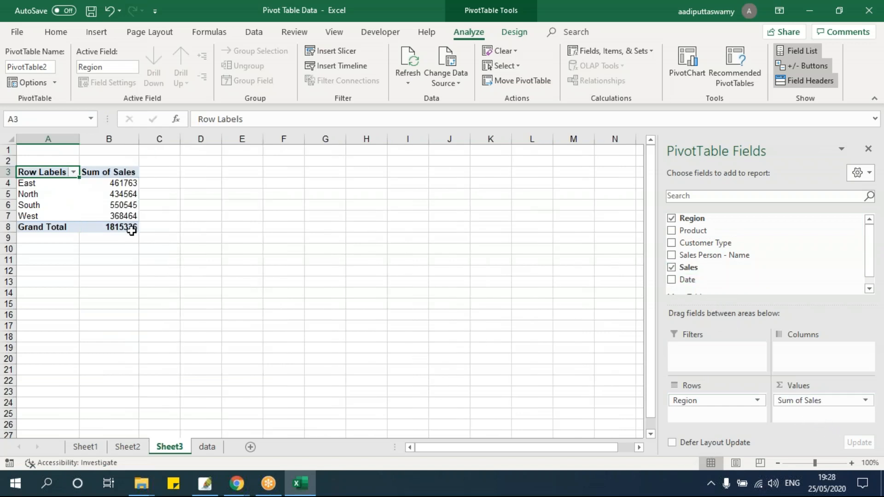
click(105, 206)
scroll(240, 263, up, 3)
scroll(241, 262, up, 2)
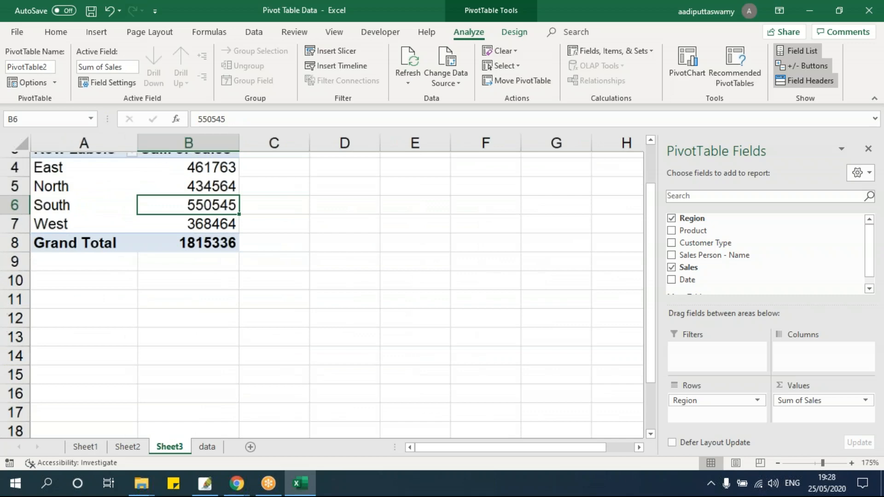
- Copy the last 120 rows of the table on the data sheet, A3338:F3457, across all six columns
click(207, 447)
click(39, 272)
key(ctrl+Down)
scroll(101, 277, up, 20)
shift+click(64, 192)
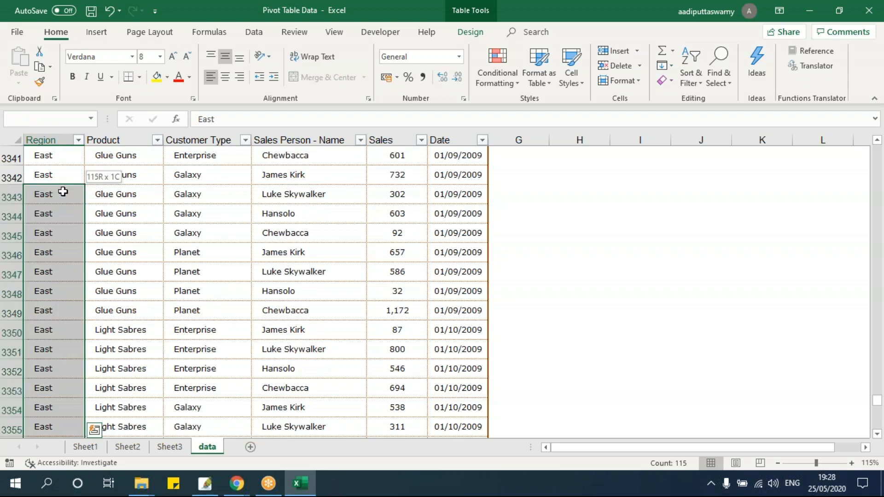
key(ctrl+q)
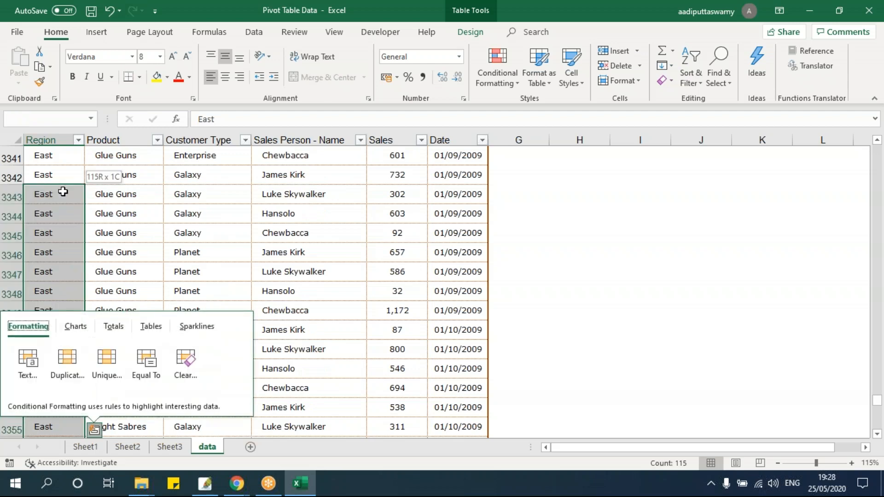
key(Escape)
key(shift+Up)
key(shift+Up)
key(shift+Up)
key(shift+Up)
key(shift+Up)
key(shift+Up)
key(shift+Up)
key(shift+Up)
key(shift+Up)
key(shift+Up)
key(shift+Up)
key(shift+Up)
key(shift+Up)
key(shift+Up)
key(shift+Up)
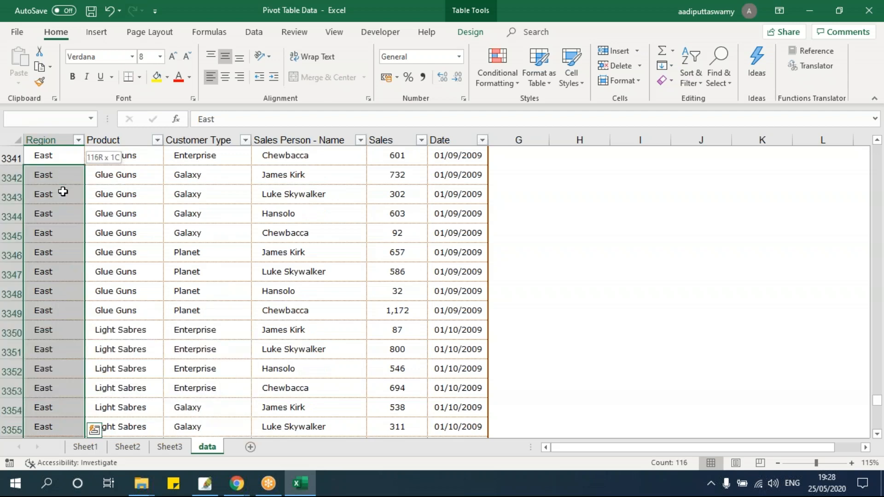
key(shift+Down)
key(shift+Down)
key(shift+Down)
key(shift+Down)
key(shift+Down)
key(shift+Down)
key(shift+Down)
key(shift+Down)
key(shift+Down)
key(shift+Down)
key(shift+Down)
key(shift+Down)
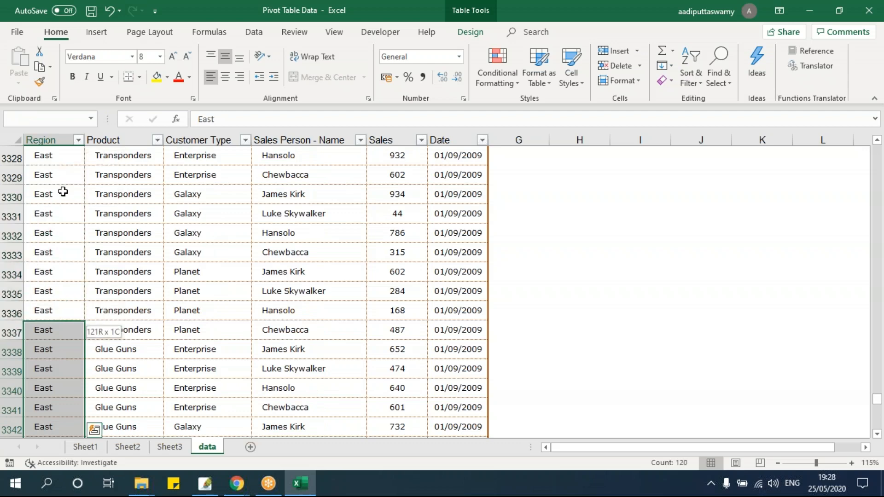
key(shift+Up)
key(ctrl+shift+Right)
key(ctrl+c)
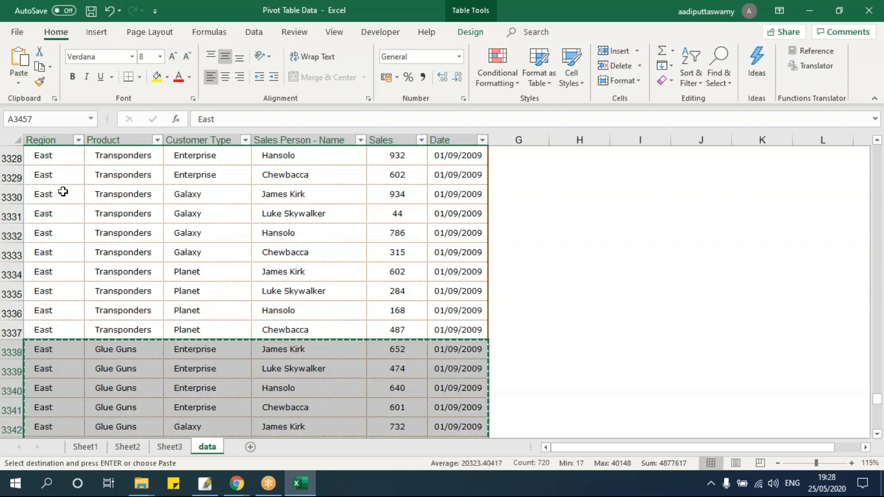
- Paste the copied East rows directly below the table's last row, starting at A3458
key(ctrl+Down)
key(ctrl+Up)
key(Down)
key(ctrl+v)
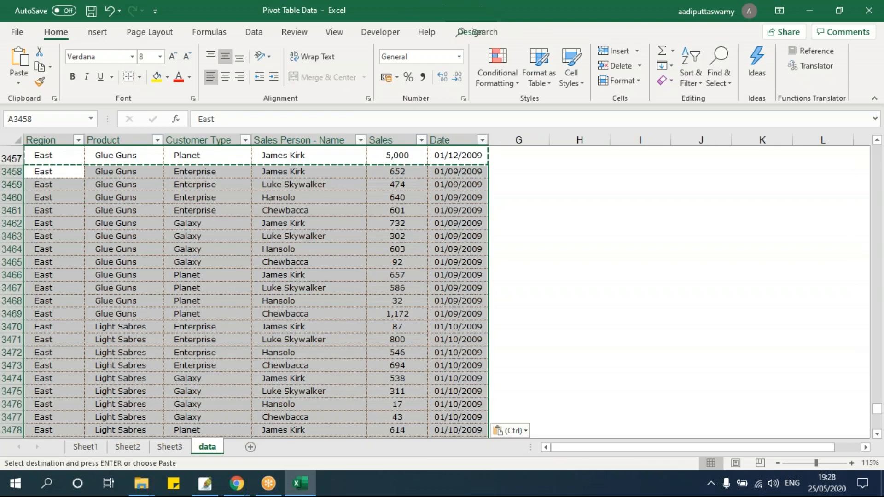
- Change the region in A3458 to North East and fill it down through all the newly pasted rows
double_click(43, 172)
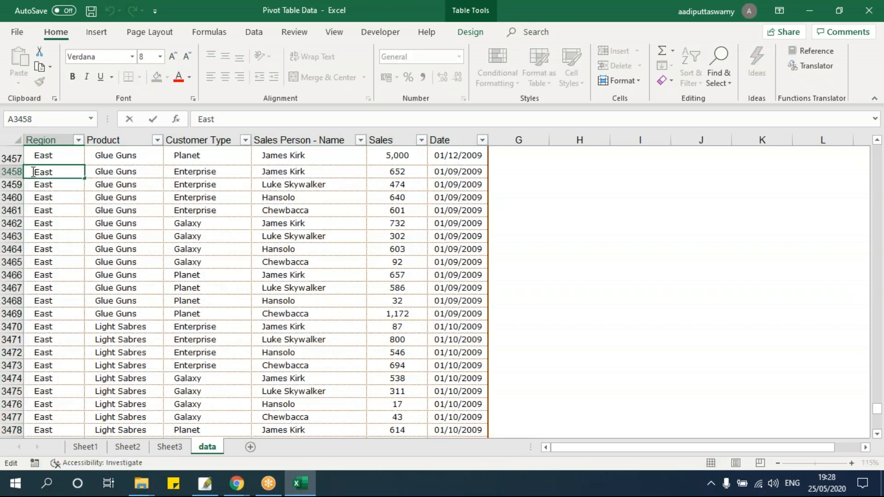
text(North)
key(Return)
key(Up)
key(ctrl+shift+Down)
key(ctrl+d)
click(235, 334)
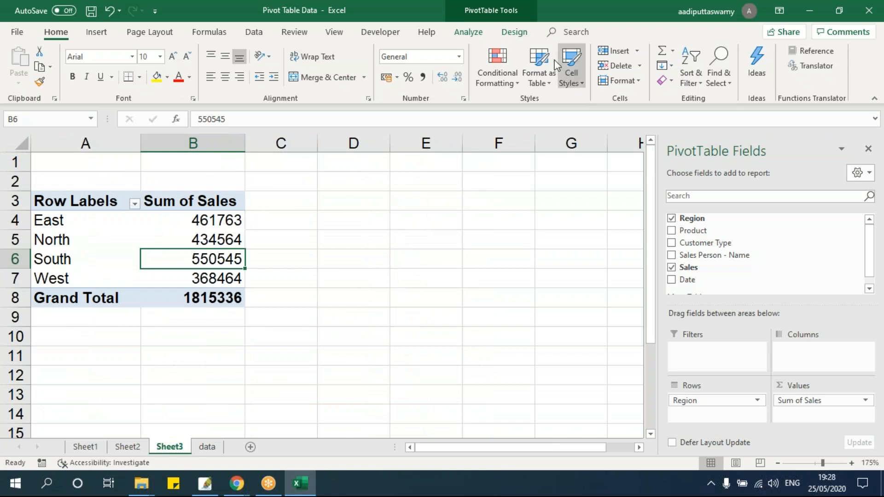
- Refresh the pivot table on Sheet3 and select its North East row
click(470, 32)
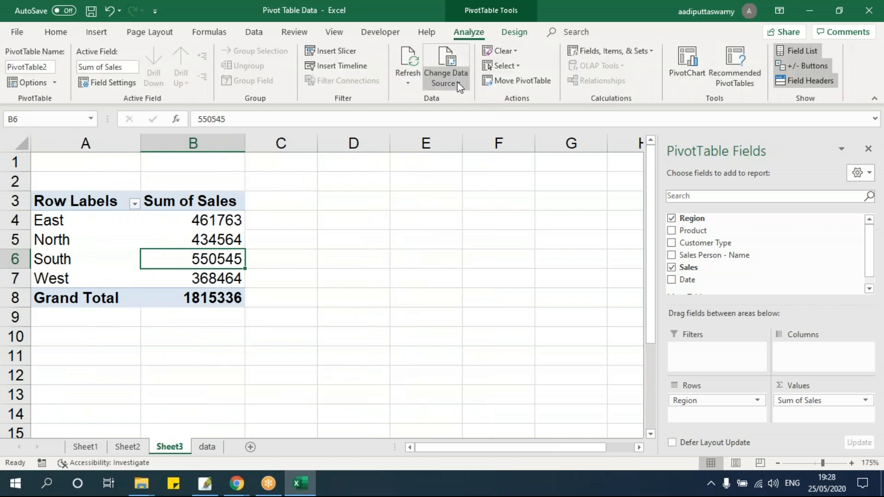
click(403, 262)
click(205, 259)
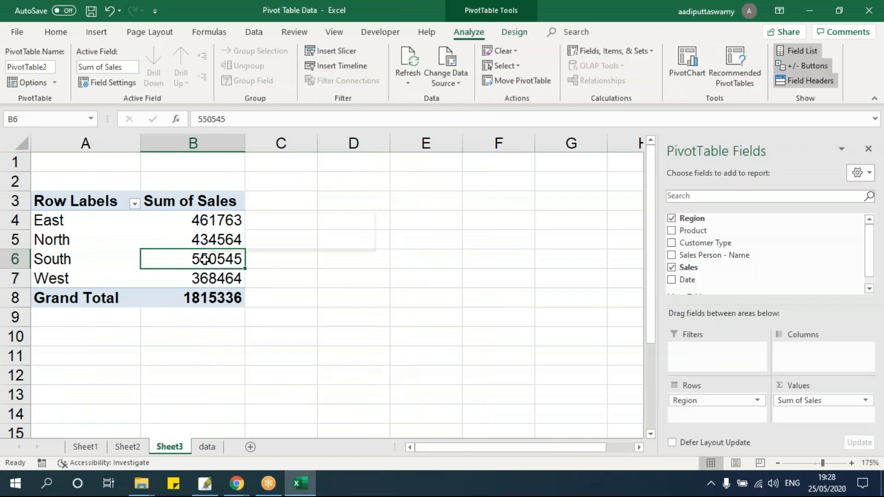
right_click(204, 259)
click(237, 316)
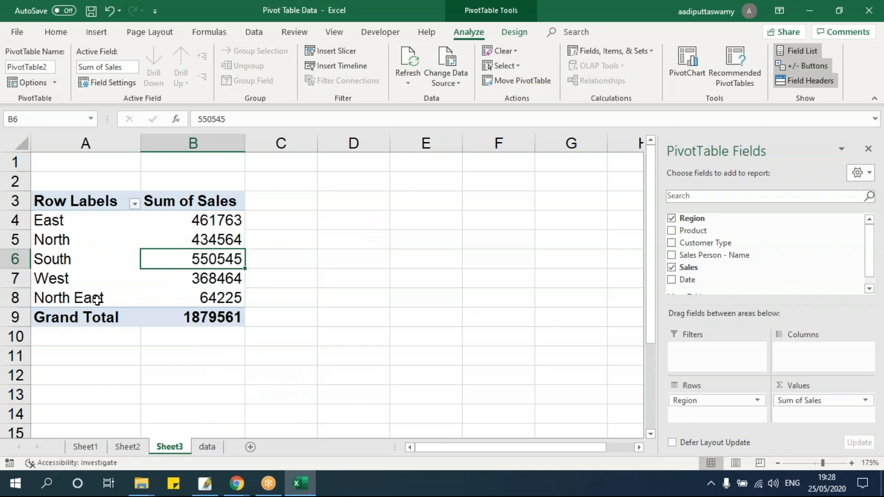
drag(97, 300, 216, 298)
- Copy the first 59 data rows of the table on the data sheet, A2:F60
click(207, 446)
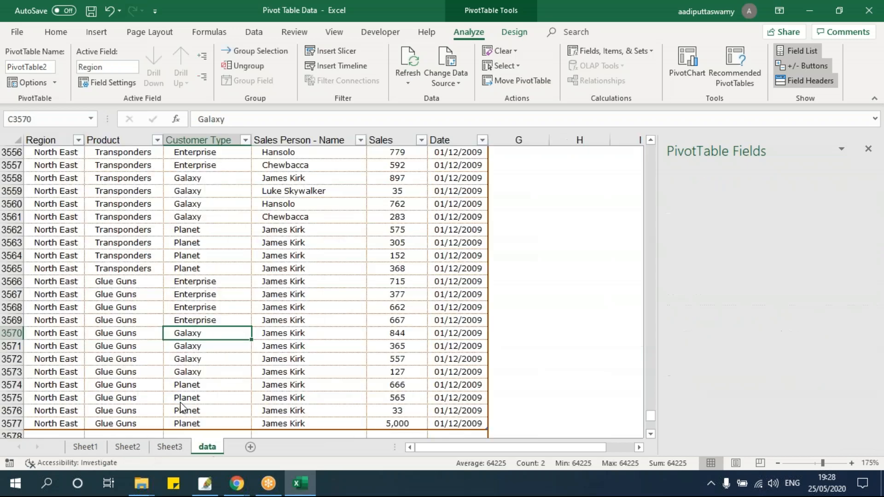
click(46, 294)
scroll(79, 326, up, 8)
click(71, 281)
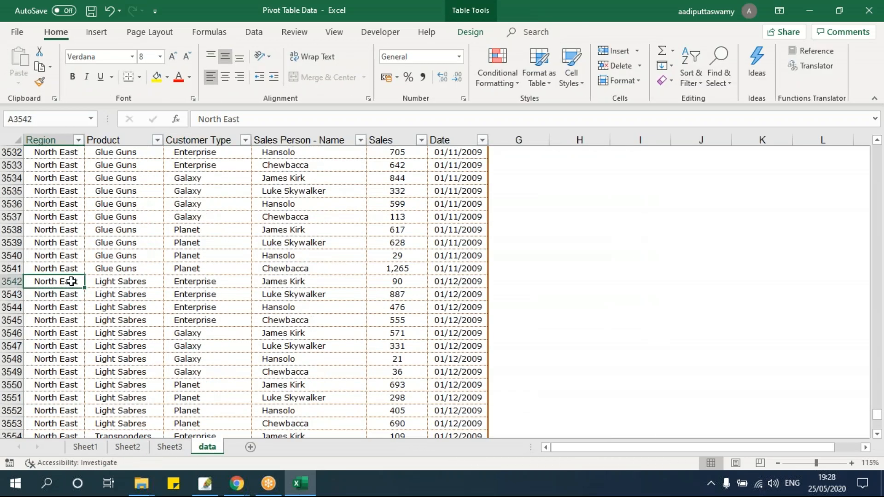
key(ctrl+Up)
key(Down)
key(shift+Down)
key(shift+Down)
key(shift+Down)
key(shift+Down)
key(shift+Down)
key(shift+Down)
key(shift+Down)
key(shift+Down)
key(shift+Down)
key(shift+Down)
key(shift+Down)
key(shift+Down)
key(shift+Down)
key(shift+Down)
key(shift+Down)
key(shift+Down)
key(shift+Down)
key(shift+Down)
key(shift+Down)
key(shift+Down)
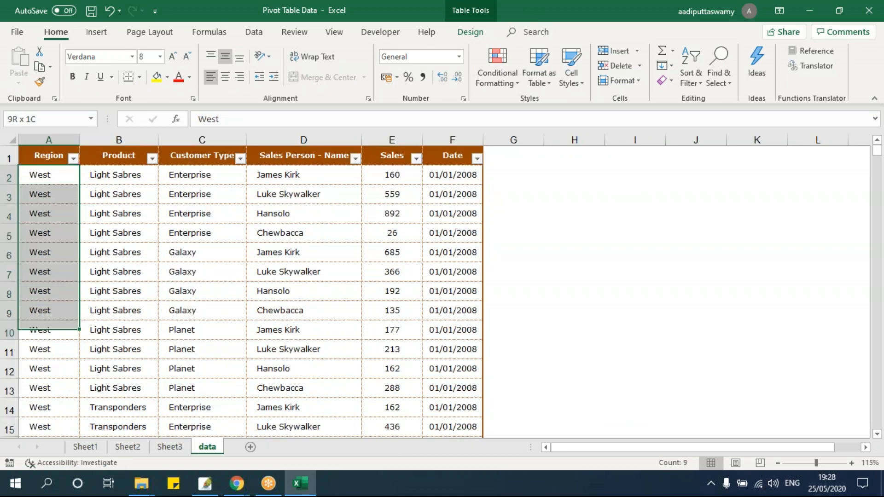
key(shift+Down)
key(shift+Down)
key(shift+Down)
key(shift+Down)
key(shift+Down)
key(shift+Down)
key(shift+Down)
key(shift+Down)
key(shift+Down)
key(shift+Down)
key(shift+Down)
key(shift+Down)
key(shift+Down)
key(shift+Down)
key(shift+Down)
key(shift+Down)
key(shift+Down)
key(shift+Down)
key(shift+Down)
key(shift+Down)
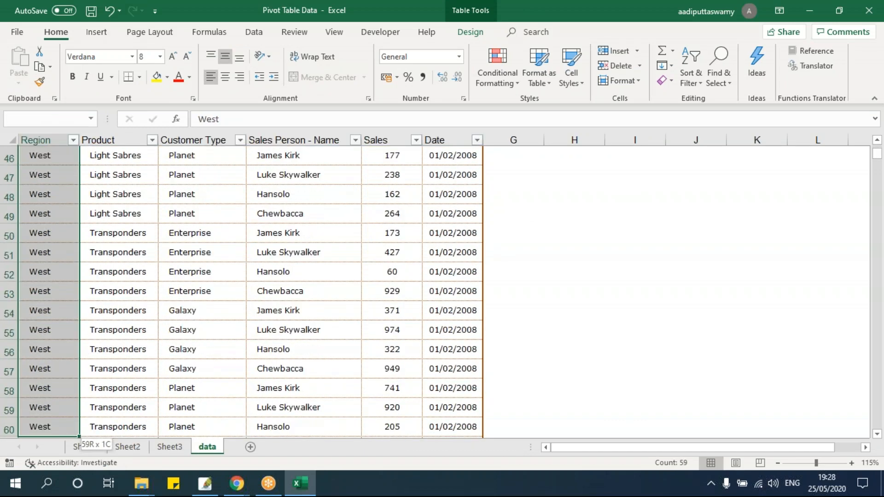
key(shift+Right)
key(shift+Right)
key(shift+Right)
key(shift+Right)
key(shift+Right)
key(ctrl+c)
- Paste the copied West rows below the end of the table, starting at A3578
key(ctrl+Down)
key(Down)
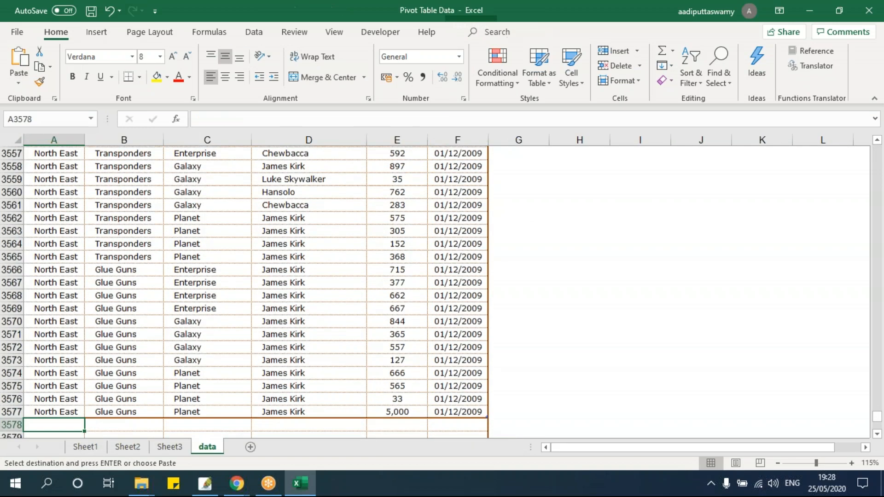
key(ctrl+v)
scroll(73, 309, down, 3)
- Change the region in A3578 to North West and fill it down through the newly pasted rows
double_click(72, 309)
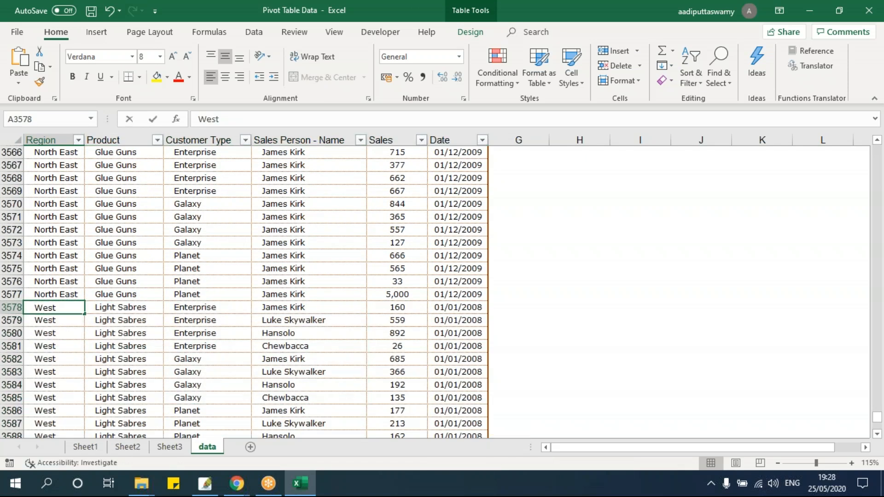
text(North)
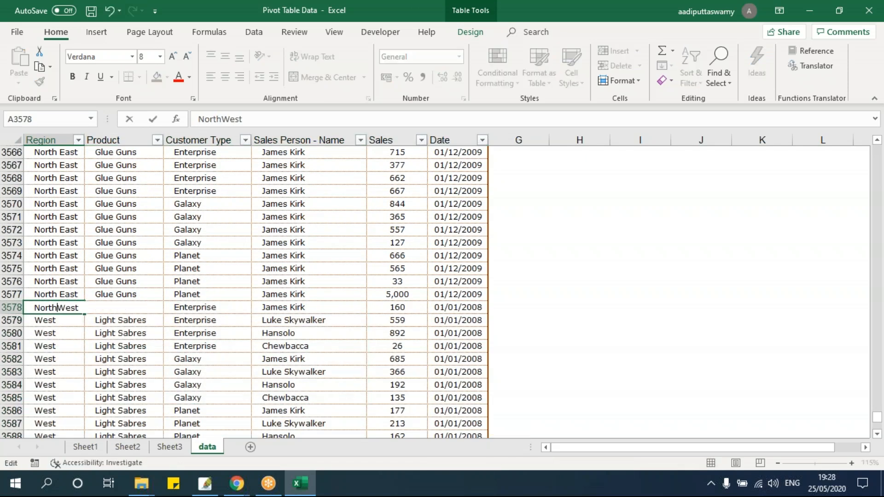
key(Return)
key(Up)
key(ctrl+shift+Down)
key(ctrl+d)
click(198, 321)
- Refresh the Sheet3 pivot table again and select its North West row
click(169, 446)
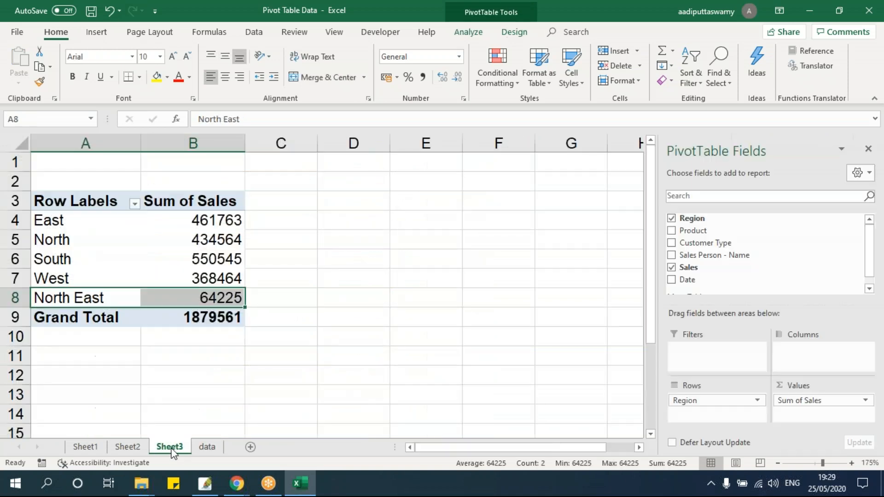
click(172, 278)
right_click(171, 278)
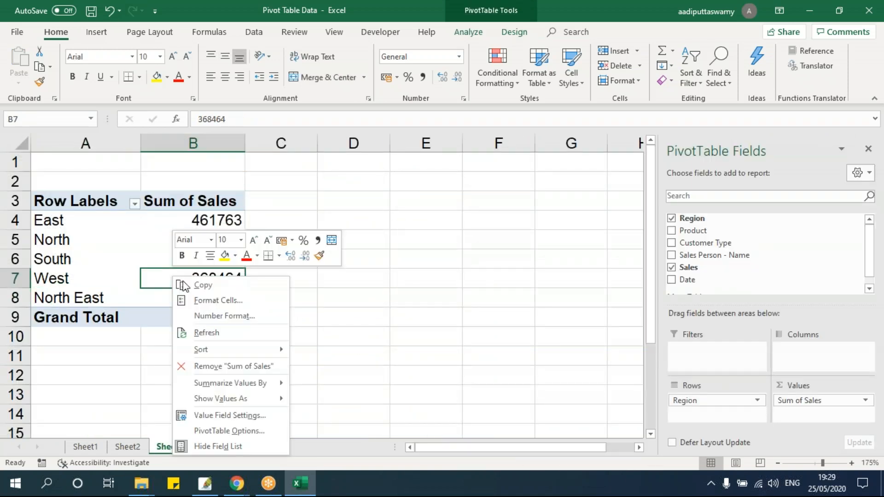
click(214, 335)
drag(83, 317, 198, 319)
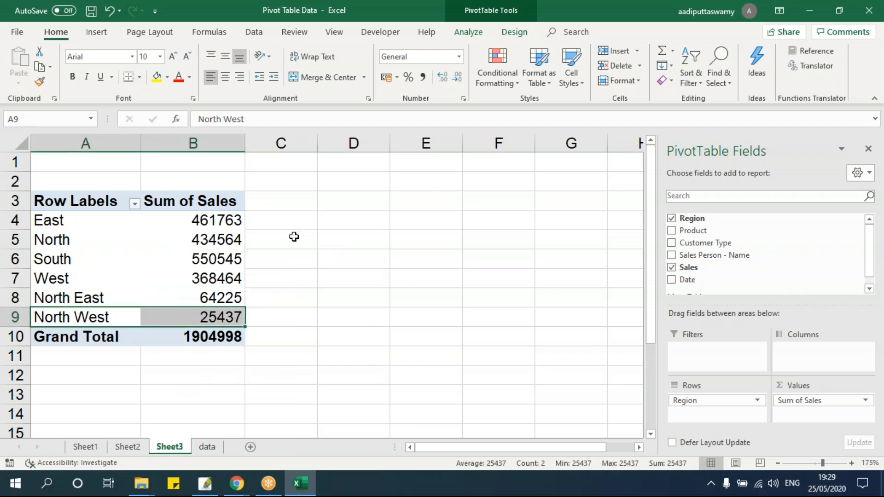
- Compare the regions in the Sheet3 pivot table with the appended North East and North West rows on the data sheet
click(466, 32)
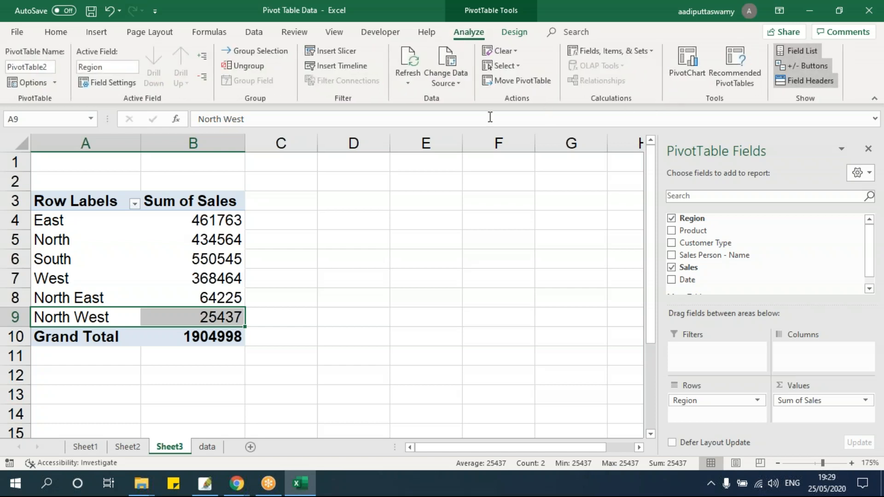
click(151, 241)
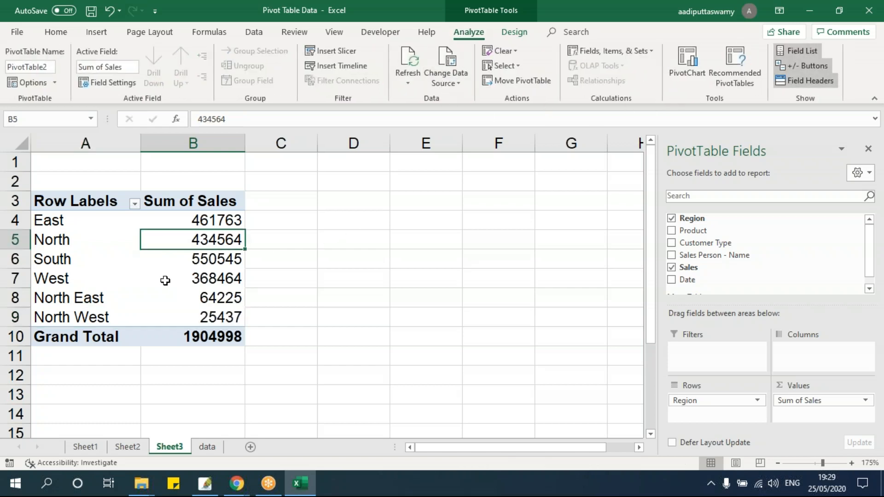
mouse_move(165, 280)
click(207, 447)
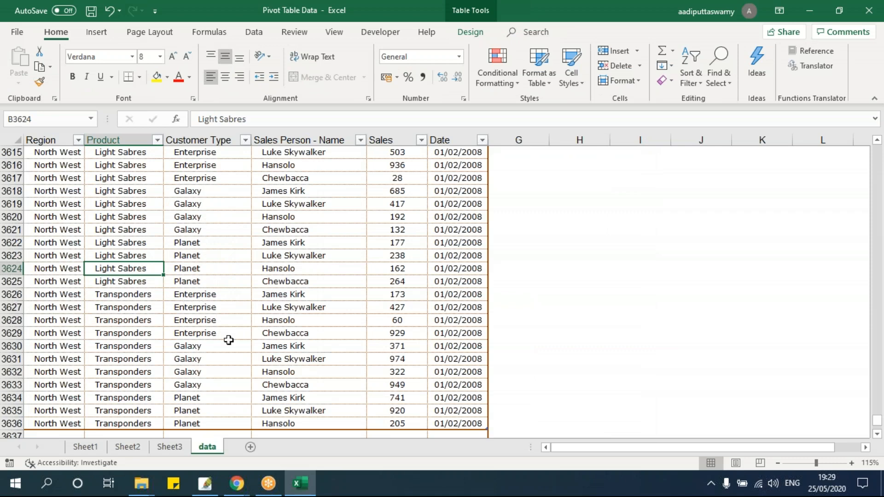
click(170, 446)
click(202, 318)
click(206, 447)
click(68, 244)
key(Up)
scroll(68, 244, up, 20)
scroll(68, 244, up, 4)
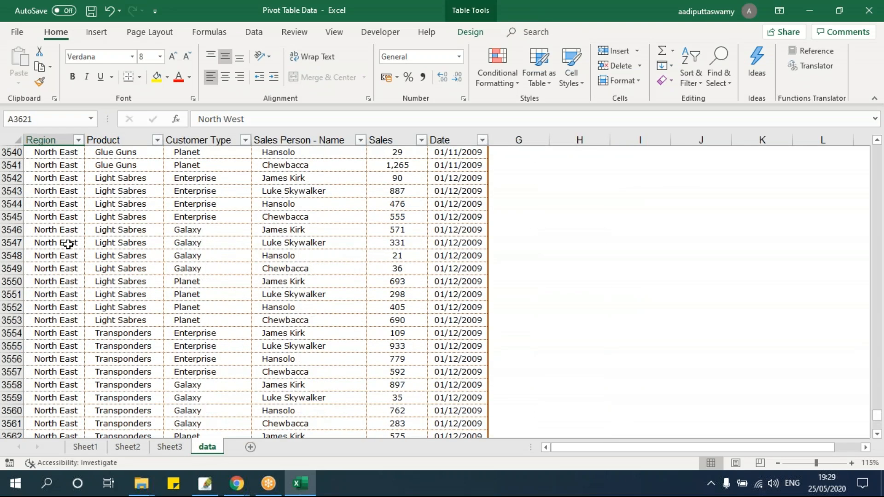
- Return to Sheet3 and review the sales per region in the full pivot table, with the field list hidden
click(170, 447)
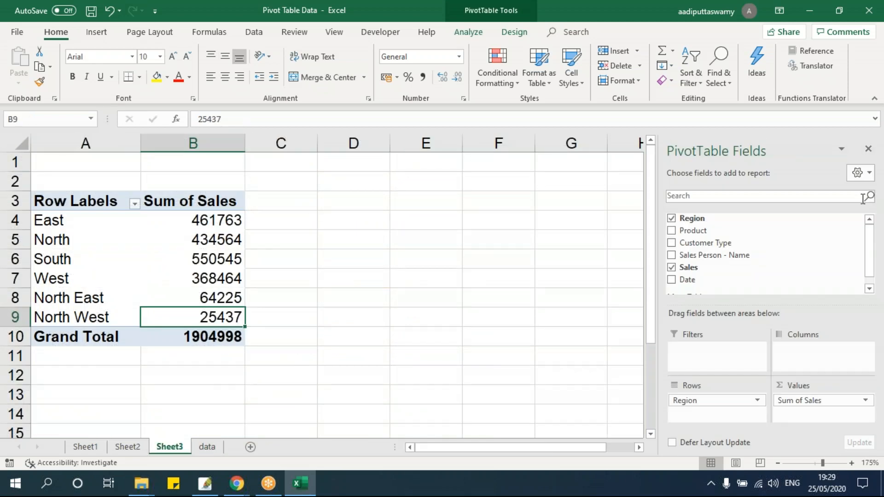
key(Up)
key(Up)
key(Up)
key(Up)
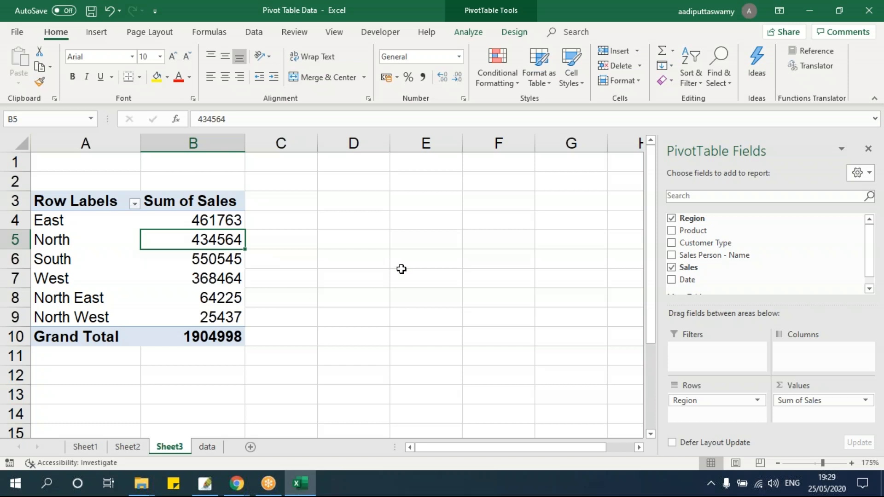
click(869, 150)
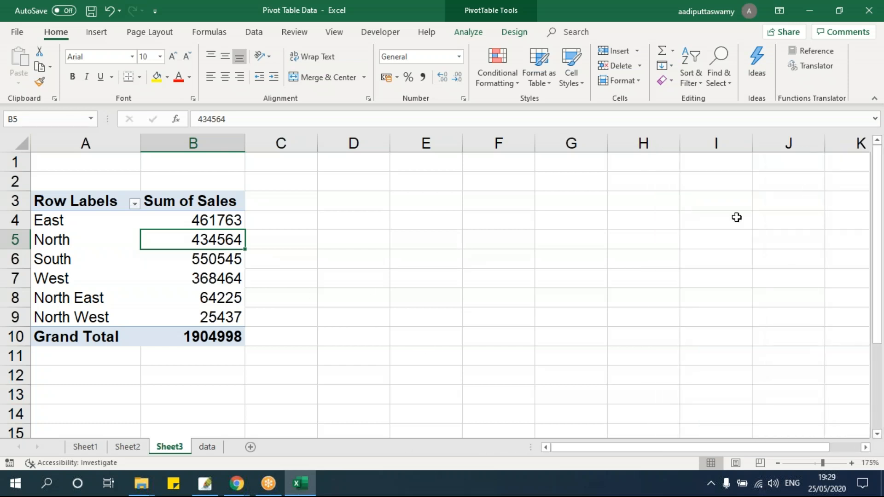
drag(66, 203, 203, 338)
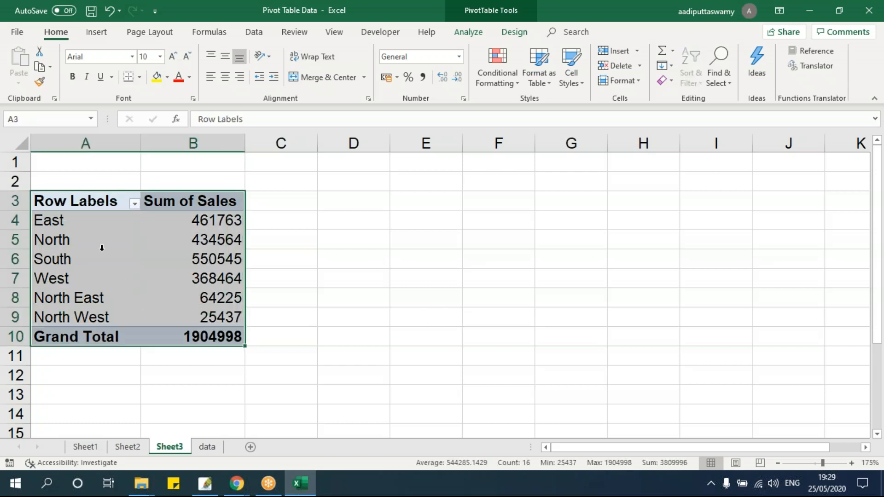
click(122, 258)
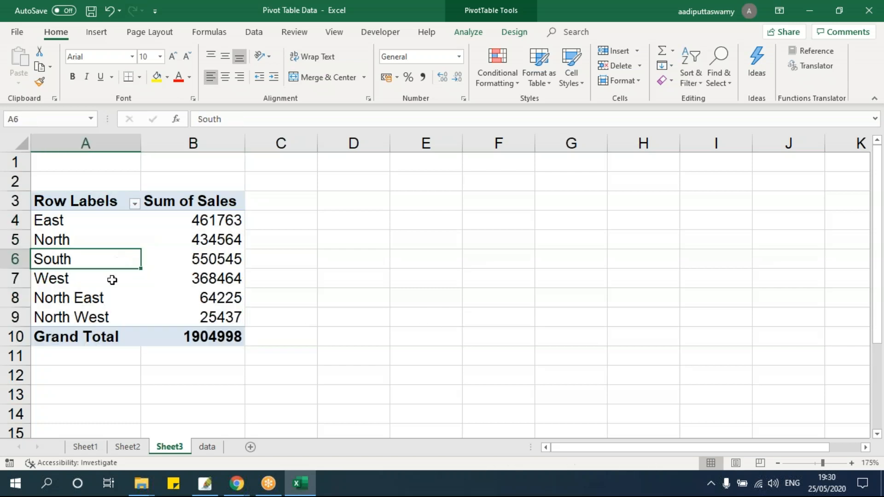
- Show the pivot field list again, move Region from Rows to Filters, and place Product in Rows
right_click(191, 225)
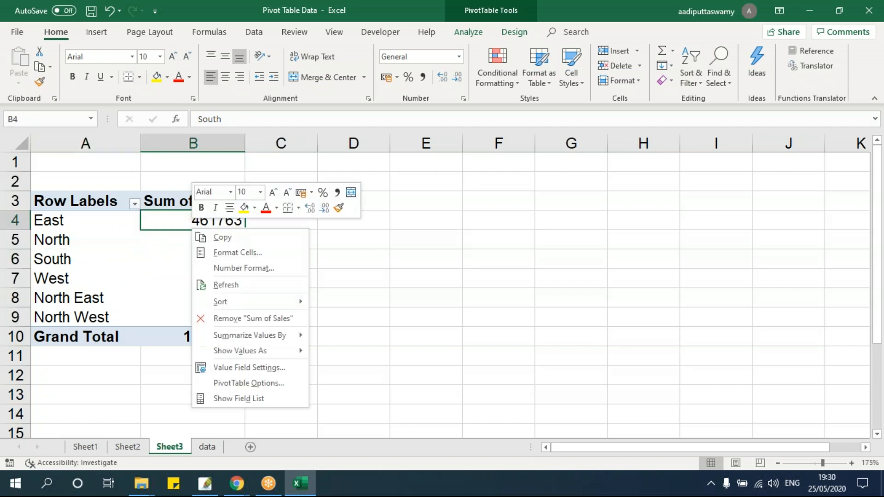
click(258, 399)
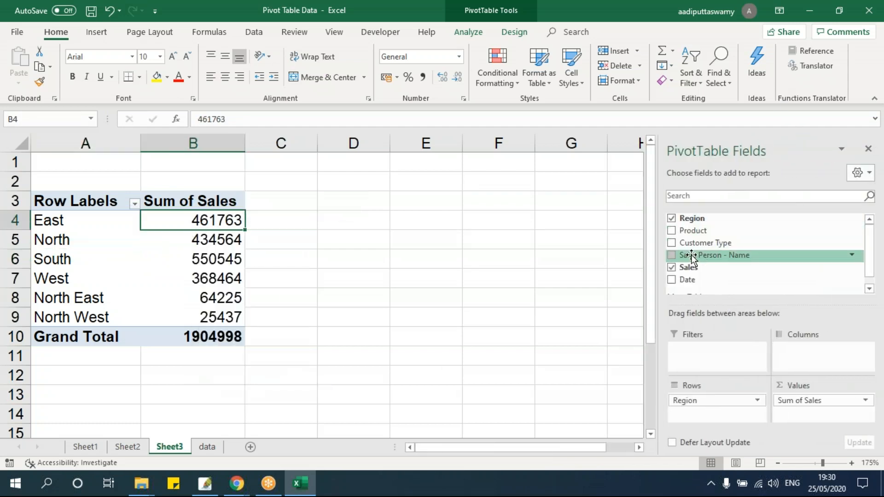
drag(695, 400, 716, 355)
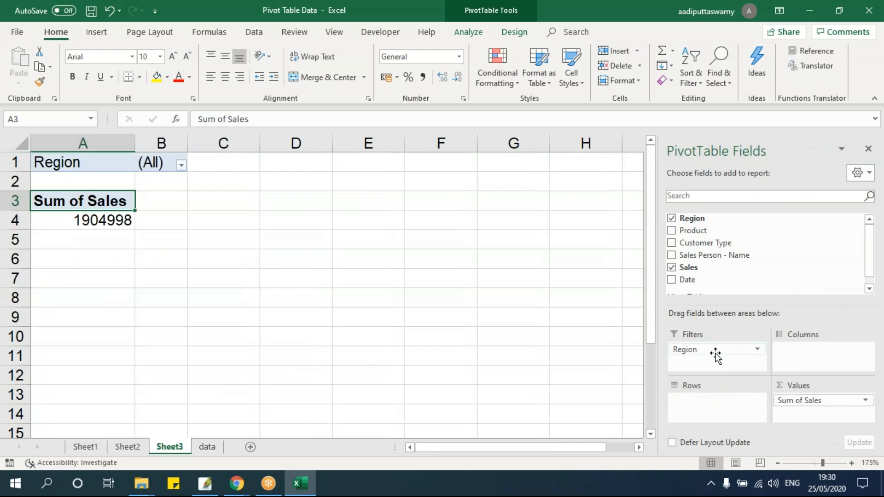
click(182, 166)
click(157, 328)
drag(693, 230, 715, 401)
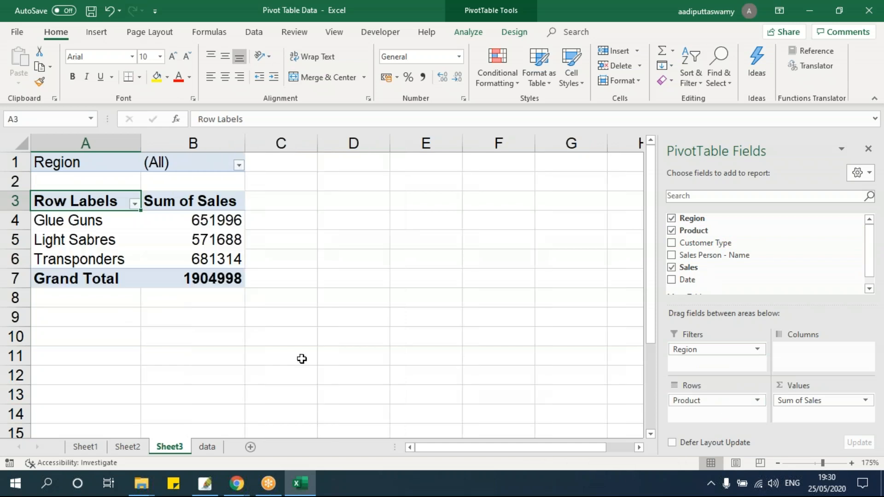
- Filter the Sheet3 product pivot table to the East region
click(122, 244)
drag(85, 200, 206, 278)
click(71, 160)
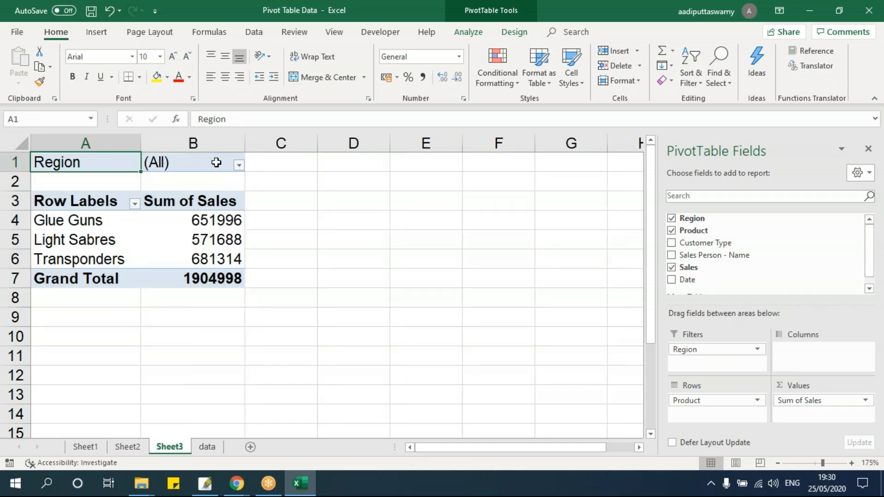
click(239, 165)
click(115, 208)
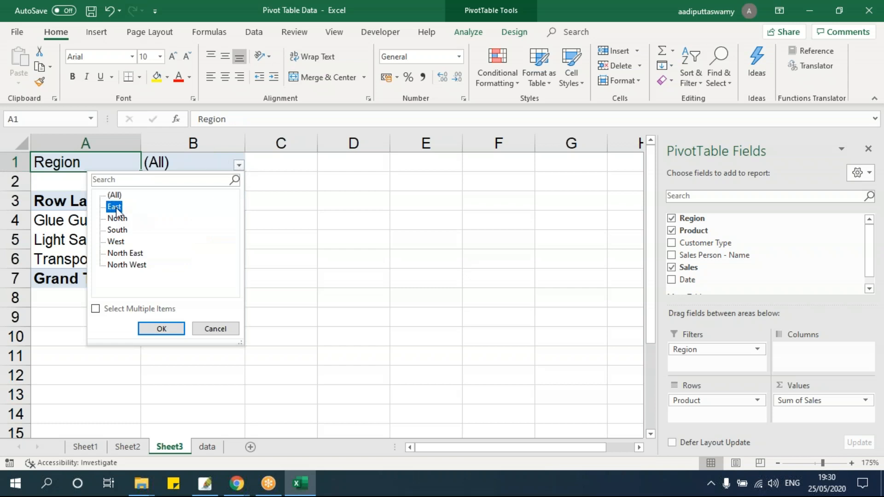
click(161, 328)
- Set the pivot table's Region filter to North and paste a copy of the filtered pivot table at A10
click(239, 165)
click(121, 219)
click(164, 329)
drag(84, 162, 203, 278)
key(ctrl+c)
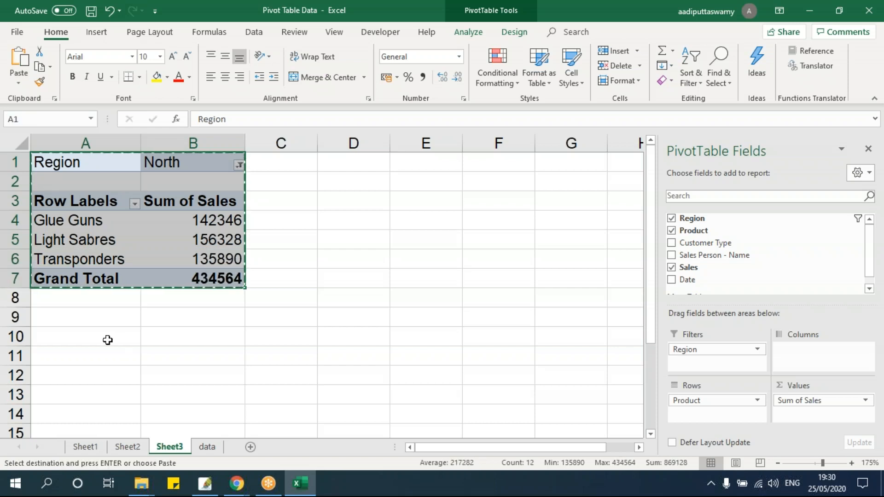
click(106, 339)
key(ctrl+v)
click(157, 340)
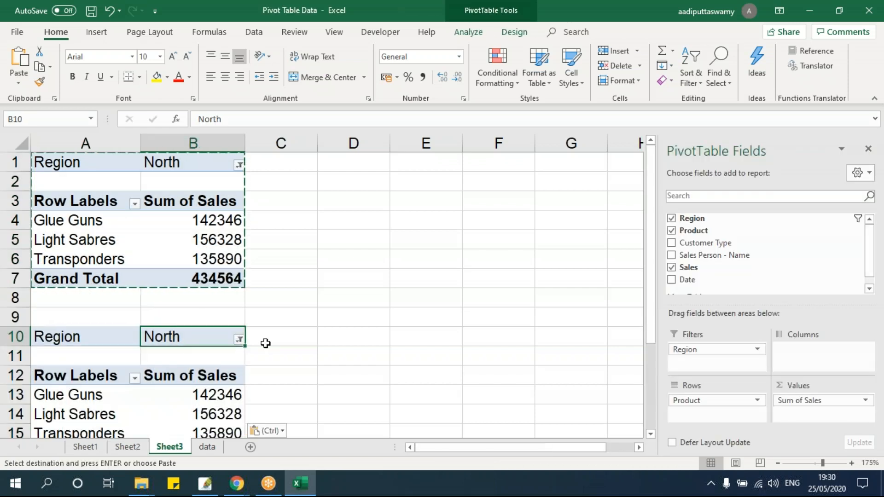
- Replace Product with Customer Type in the rows of the copied pivot table at A10
scroll(264, 341, down, 1)
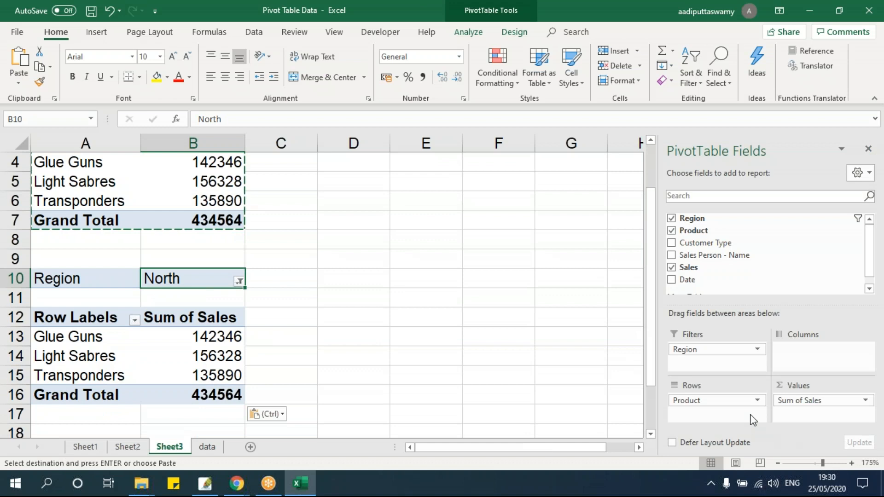
drag(712, 402, 562, 364)
drag(709, 243, 719, 400)
scroll(380, 325, up, 1)
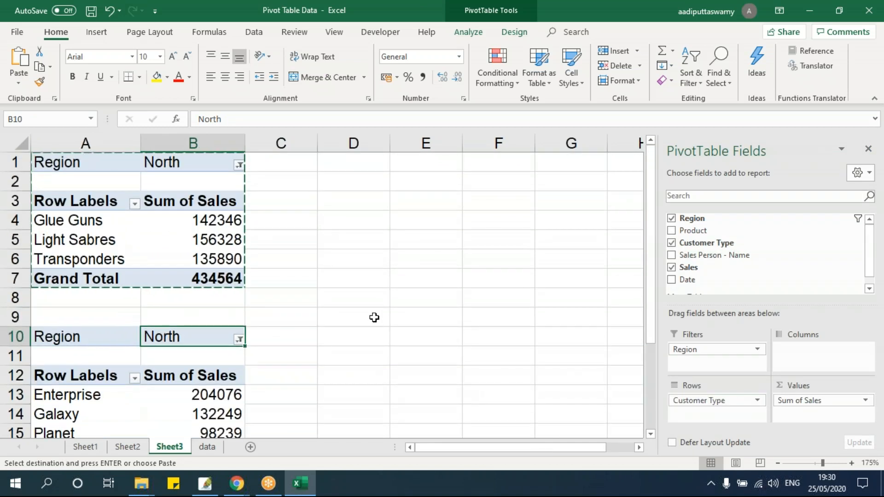
ctrl+scroll(375, 317, down, 1)
scroll(373, 316, down, 1)
click(355, 318)
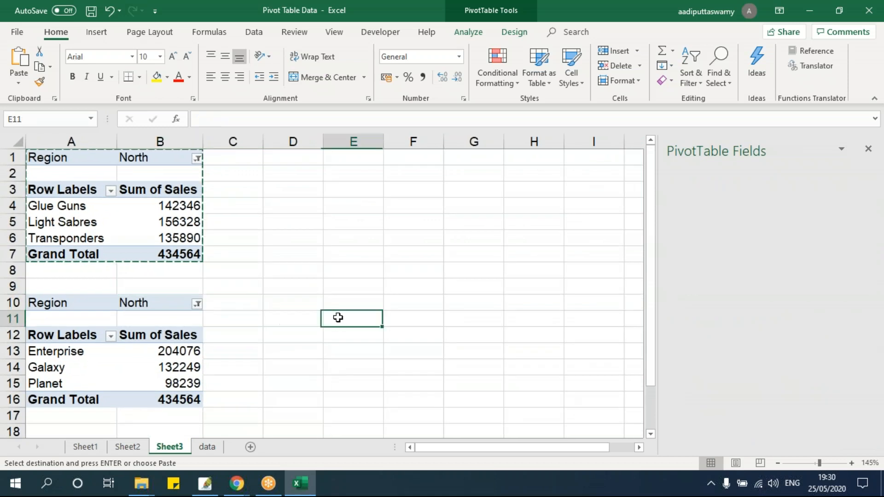
- Check the row fields of both pivot tables and set the Product pivot table's Region filter to South
click(74, 228)
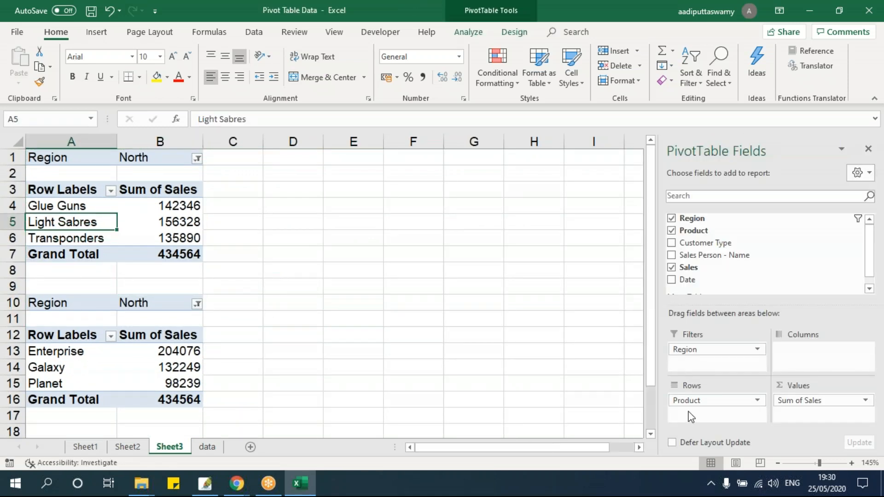
click(74, 367)
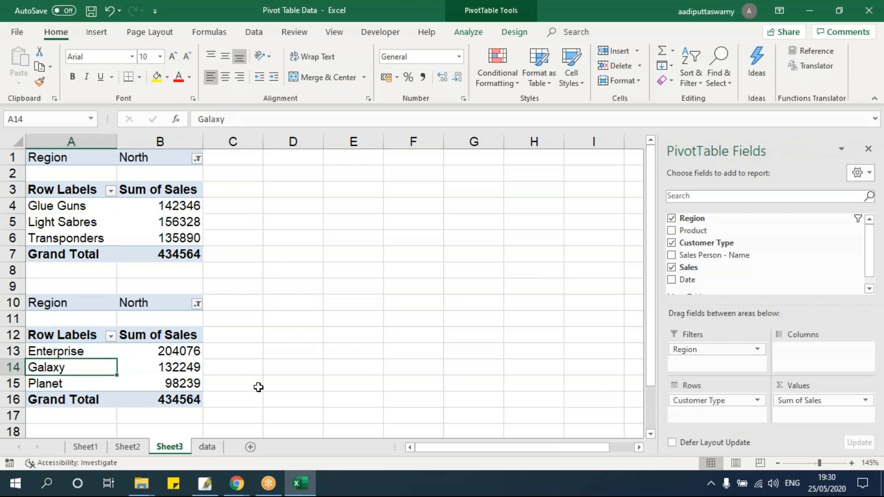
click(163, 235)
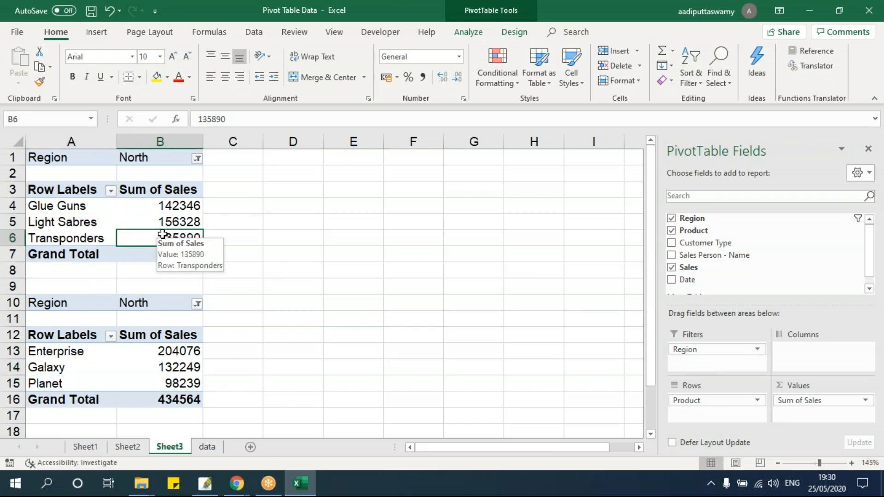
click(78, 206)
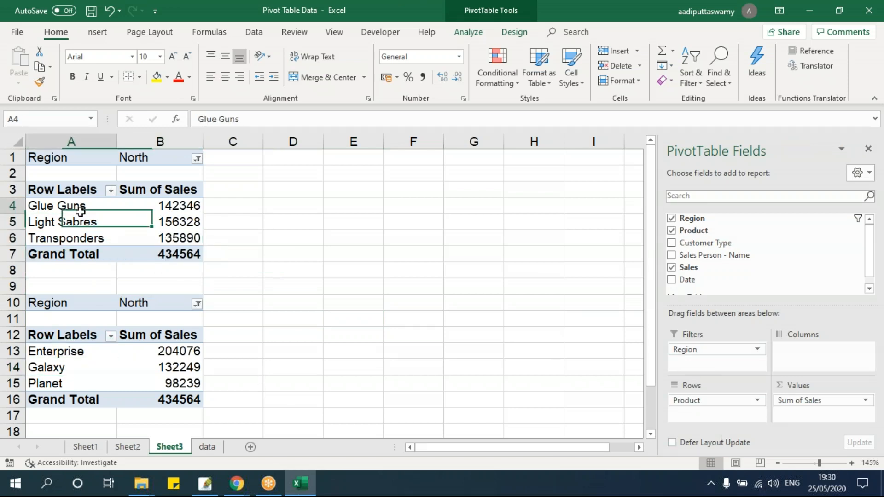
click(193, 163)
click(75, 224)
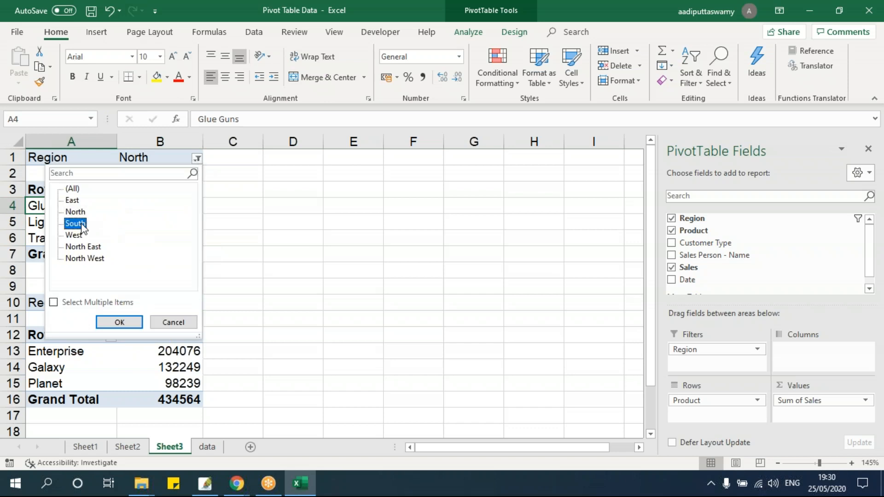
click(119, 323)
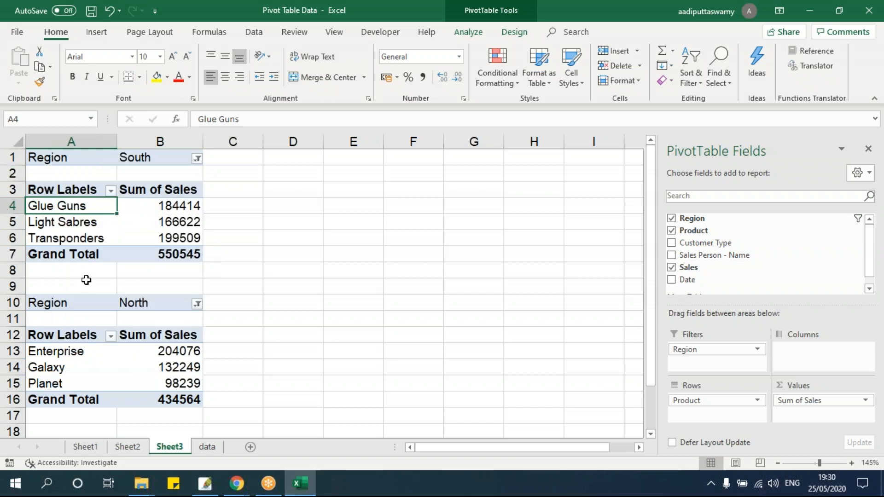
- Set the Region filter of the Customer Type pivot table at A10 to South
click(105, 354)
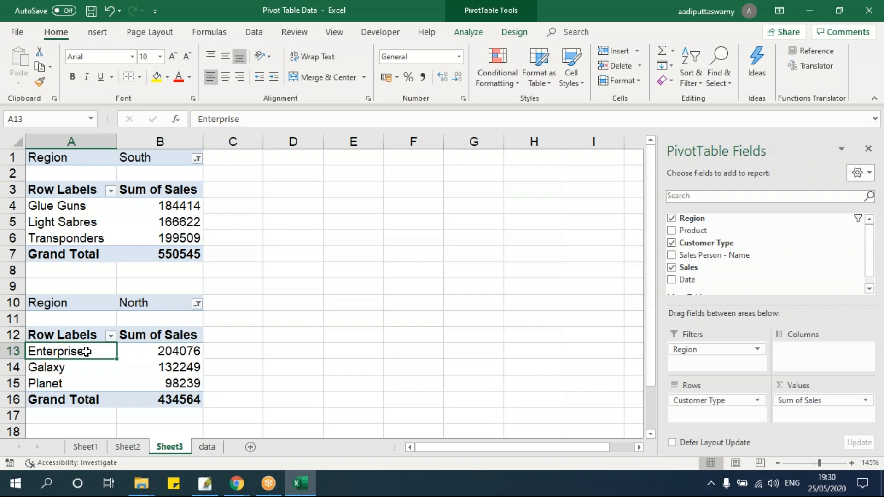
click(197, 304)
click(75, 182)
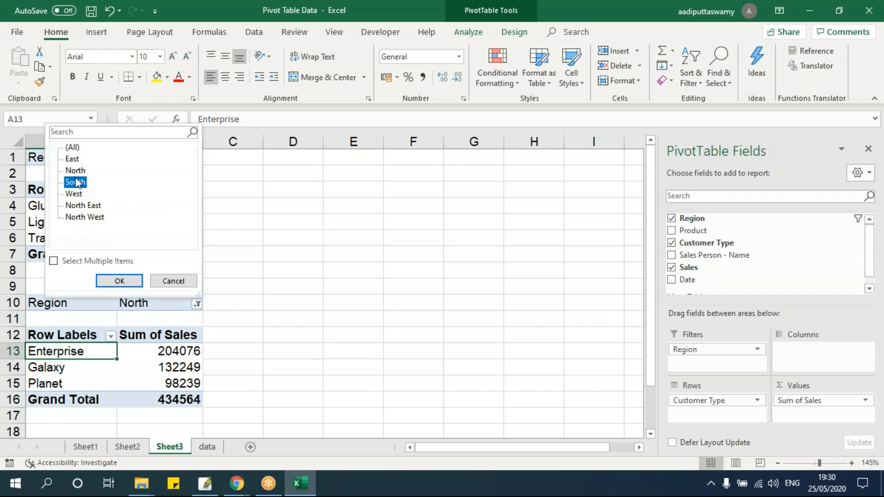
click(119, 282)
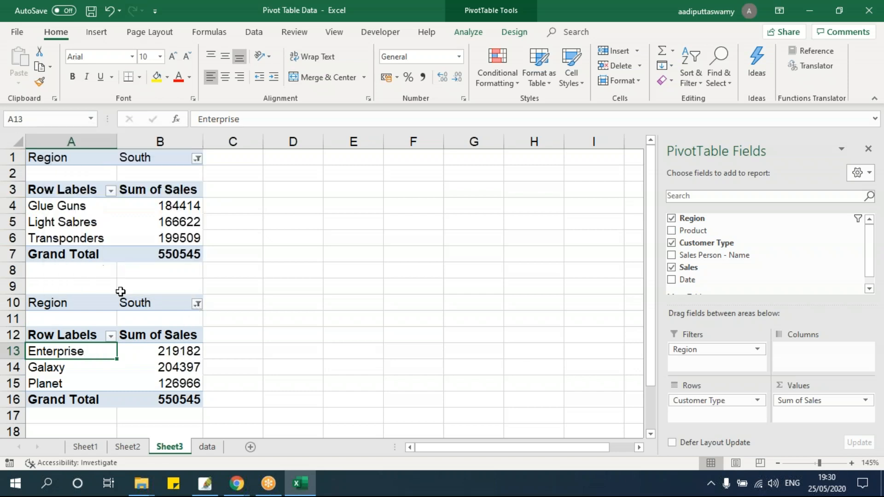
- Change the Region filter of the Product pivot table in B1 to West
click(190, 159)
click(198, 160)
click(80, 235)
click(119, 324)
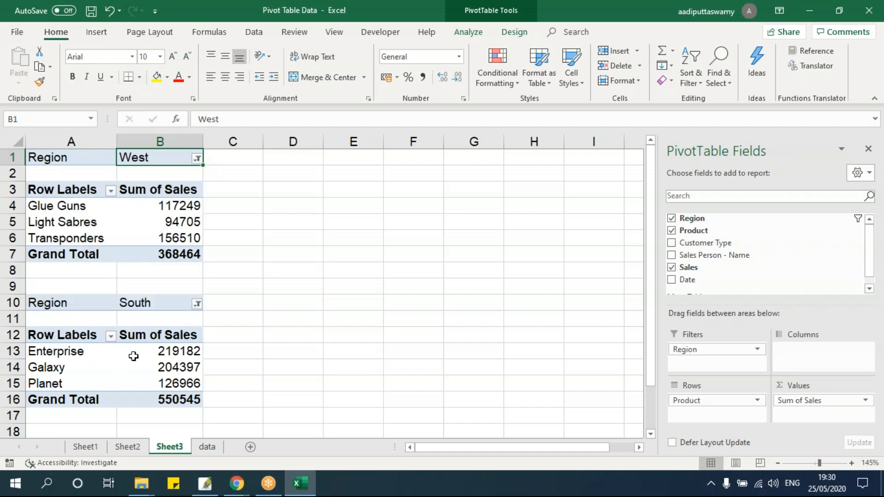
- Change the Region filter of the Customer Type pivot table in B10 to West
click(178, 367)
click(197, 304)
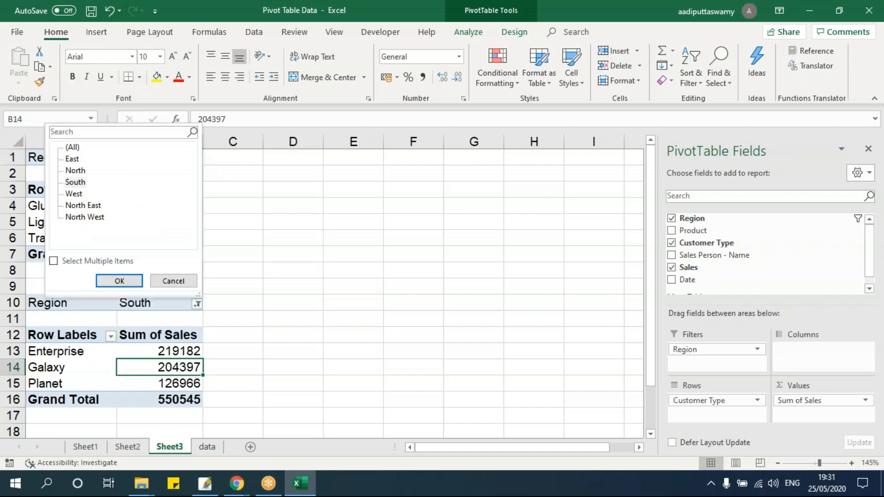
click(121, 279)
click(284, 306)
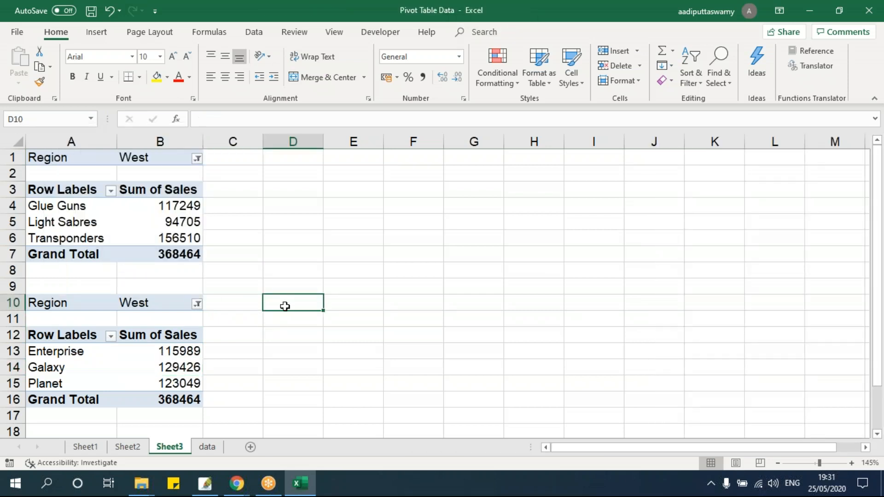
- Compare the rows of the two pivot tables and look over the region filter choices without changing them
click(65, 222)
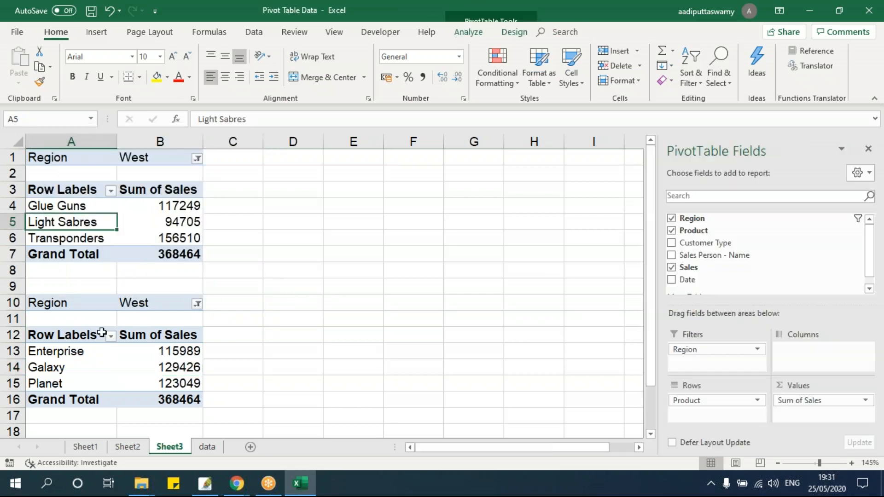
drag(69, 351, 70, 383)
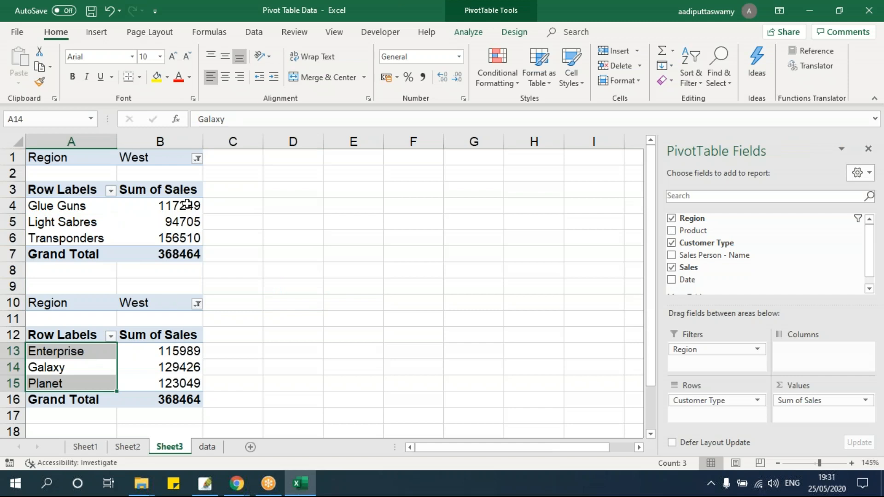
click(197, 159)
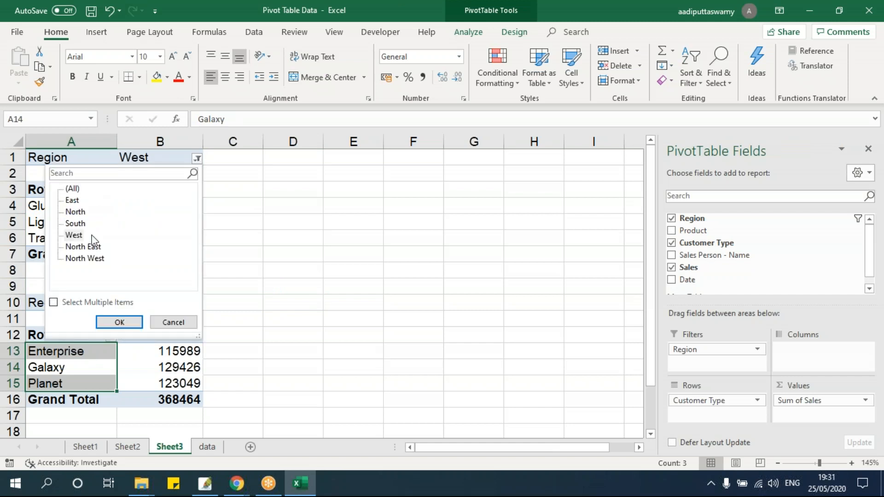
click(182, 323)
mouse_move(125, 356)
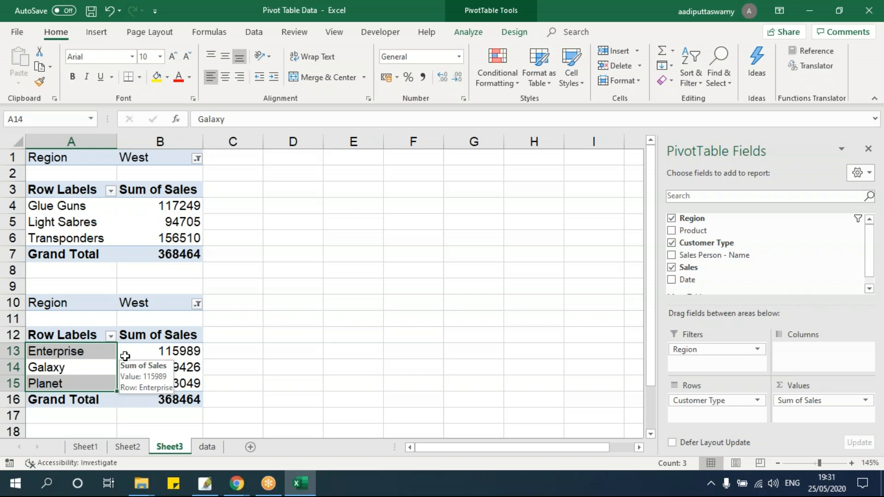
click(113, 238)
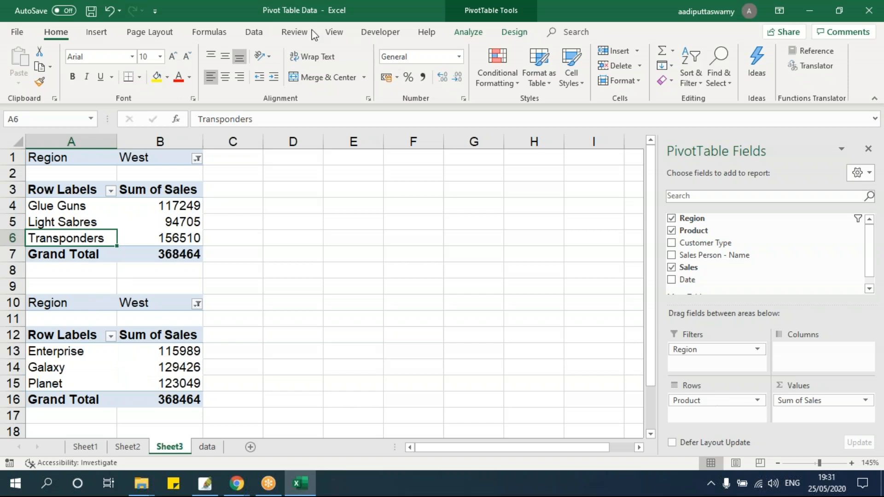
click(482, 39)
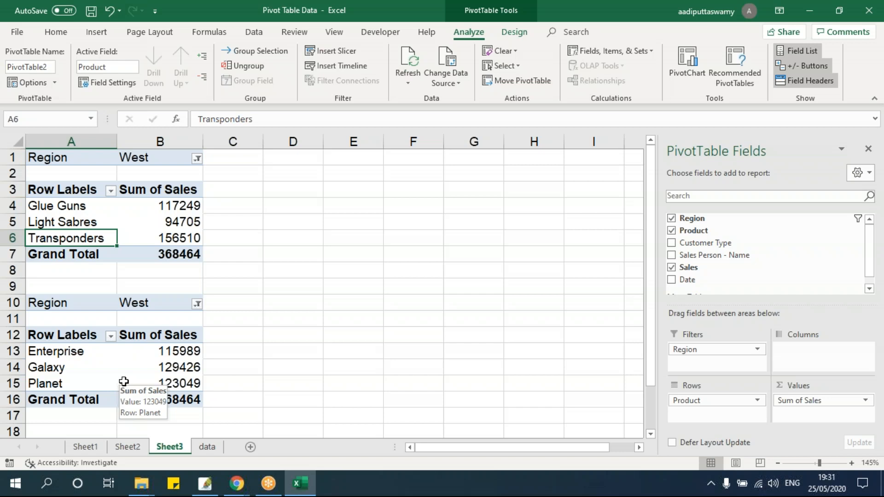
click(87, 205)
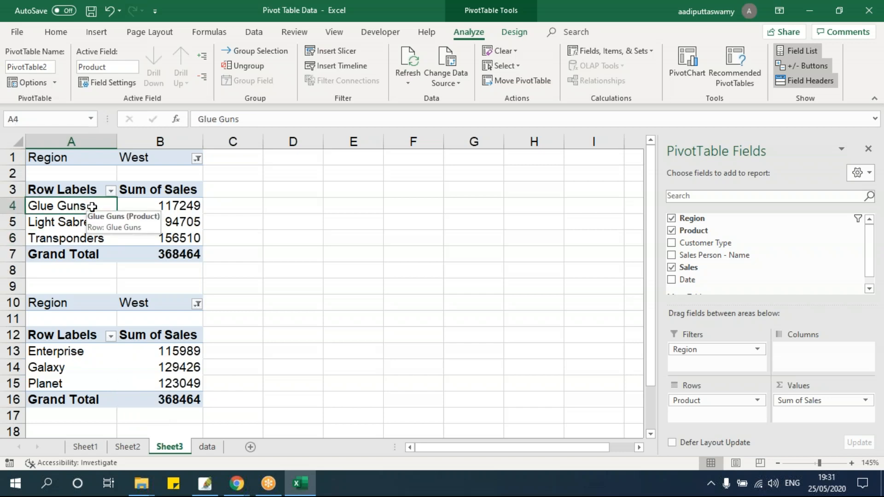
click(525, 222)
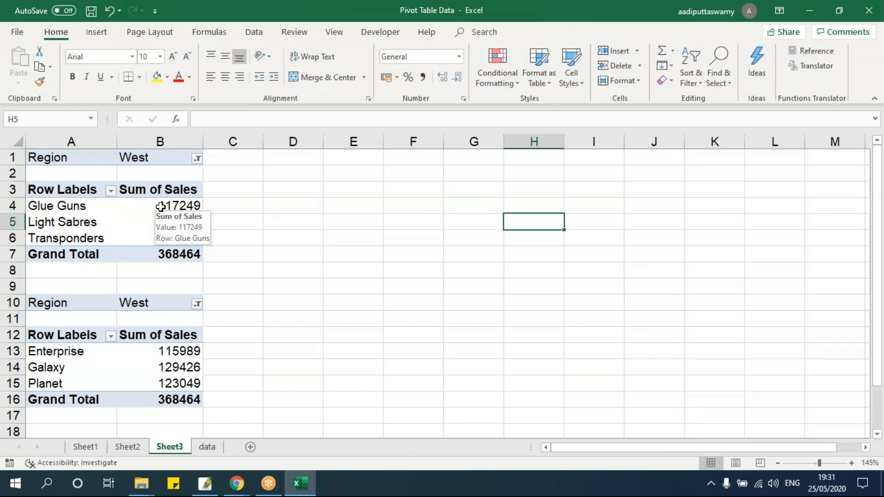
click(160, 207)
click(443, 218)
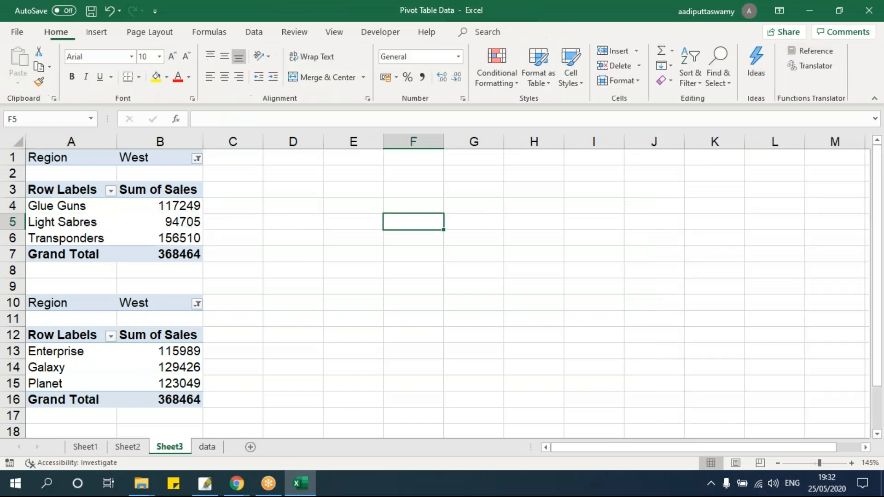
click(613, 250)
click(508, 206)
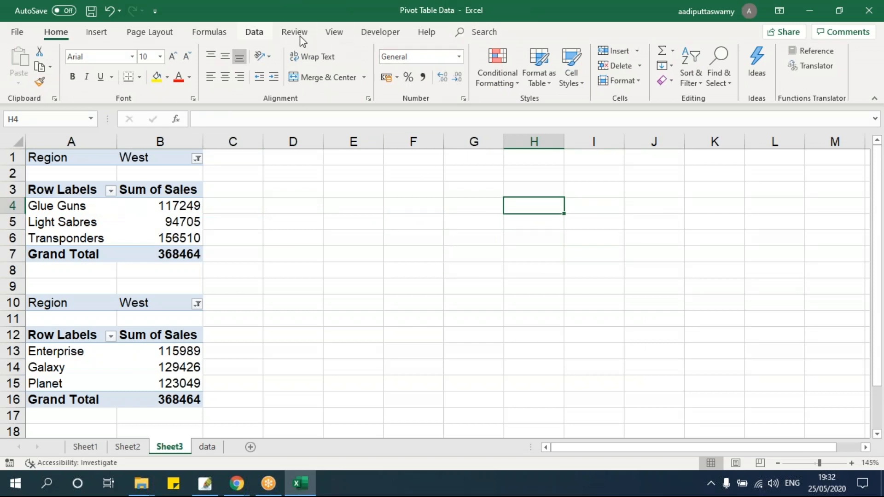
click(430, 235)
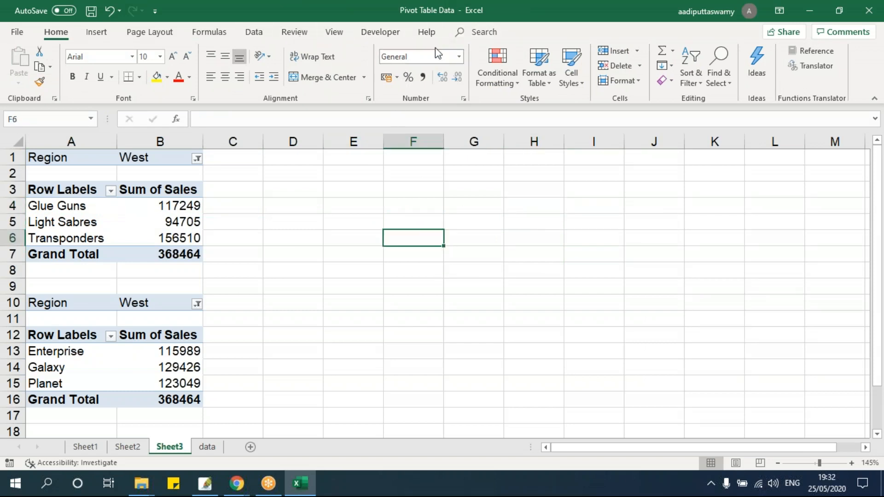
click(548, 322)
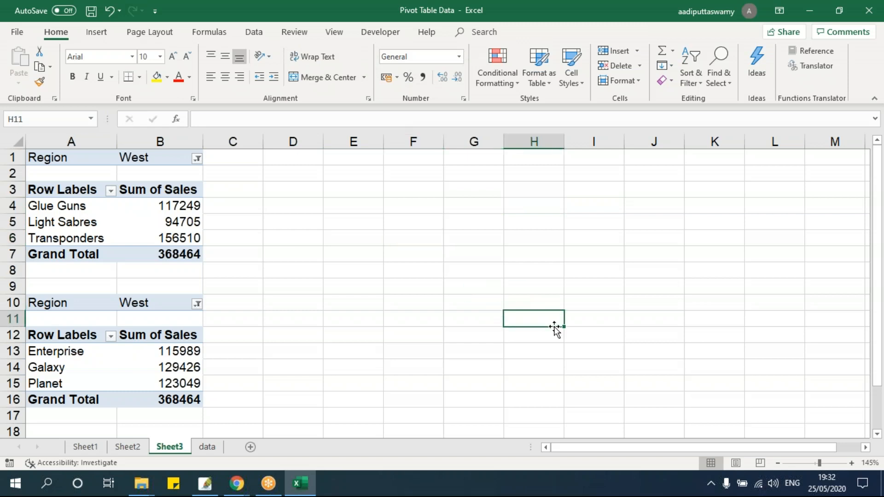
- Insert a Region slicer for the Product pivot table
click(85, 225)
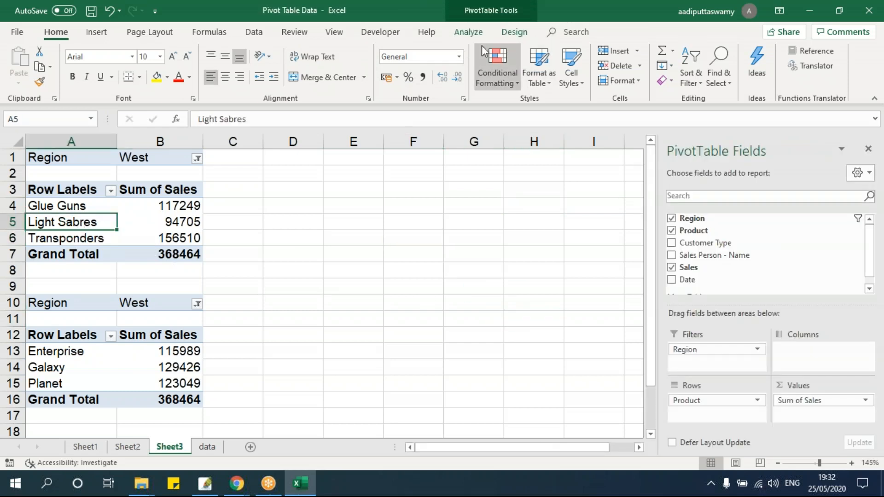
click(468, 31)
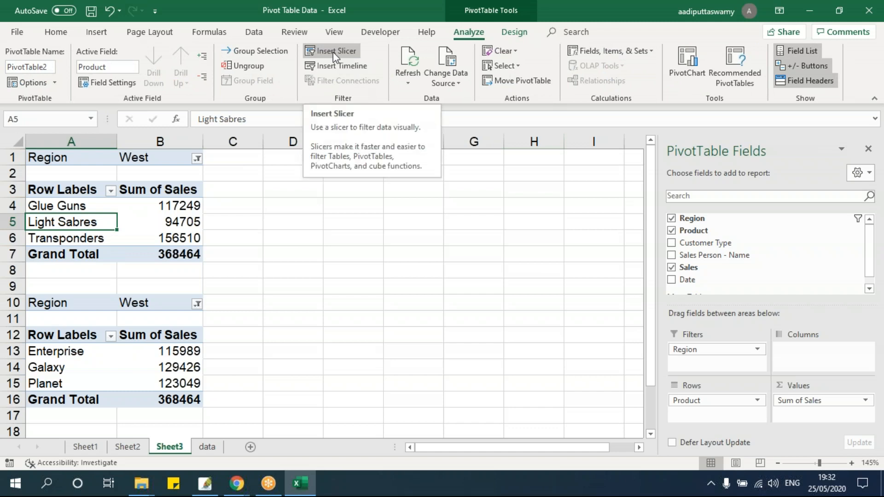
click(333, 51)
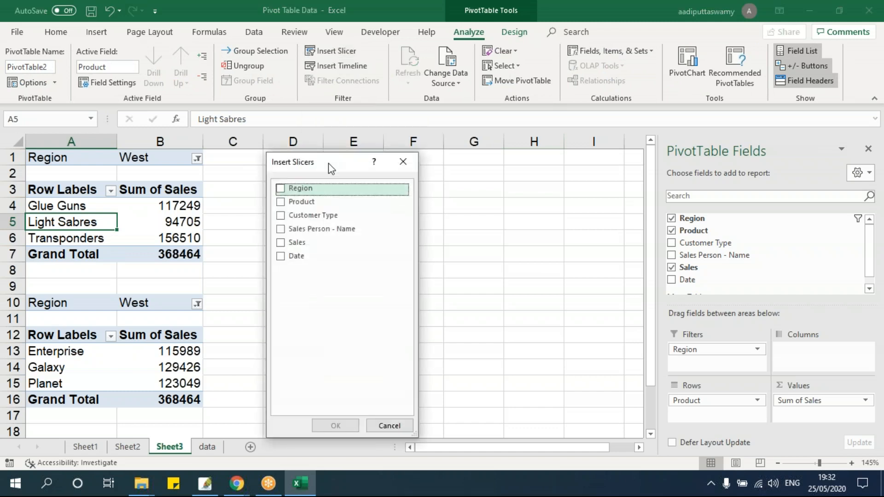
drag(338, 165, 513, 167)
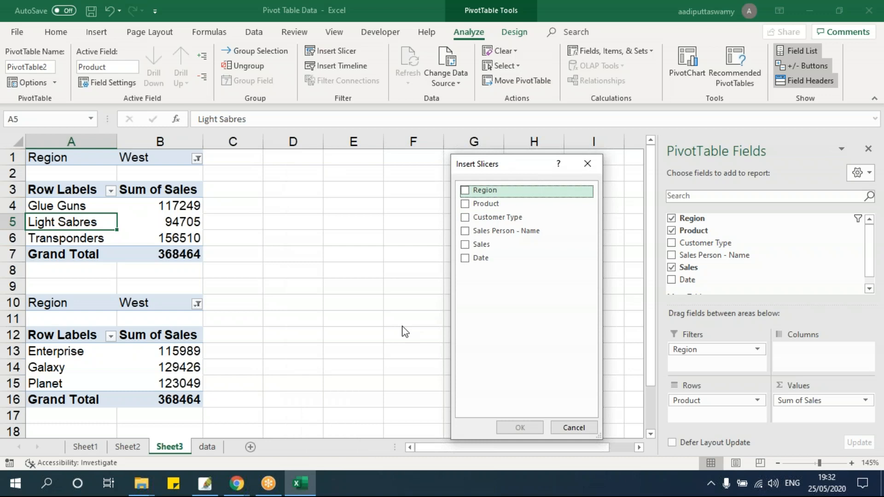
click(465, 191)
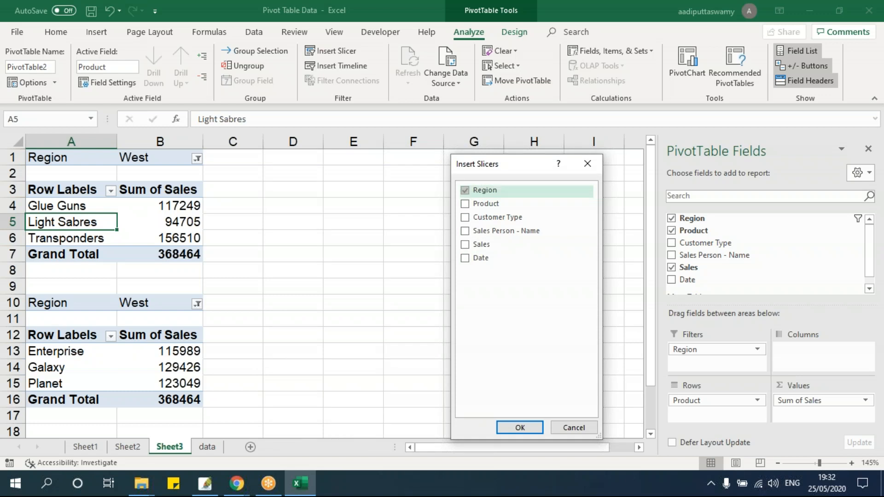
click(516, 427)
- Shorten the Region slicer to about 5.3 cm high and place it over columns F to H, level with row 1
drag(331, 189, 307, 178)
drag(409, 389, 413, 347)
click(474, 319)
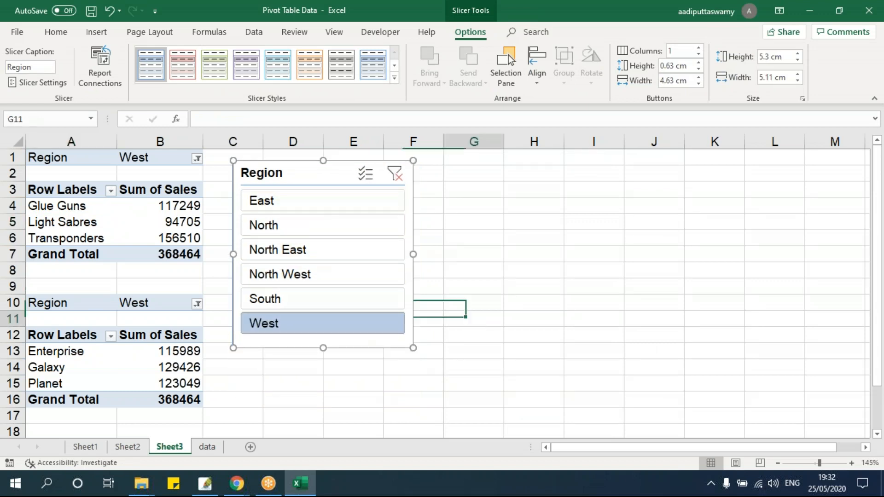
drag(310, 182, 428, 169)
- Filter the Product pivot table by different regions with the Region slicer, finishing on East
click(438, 203)
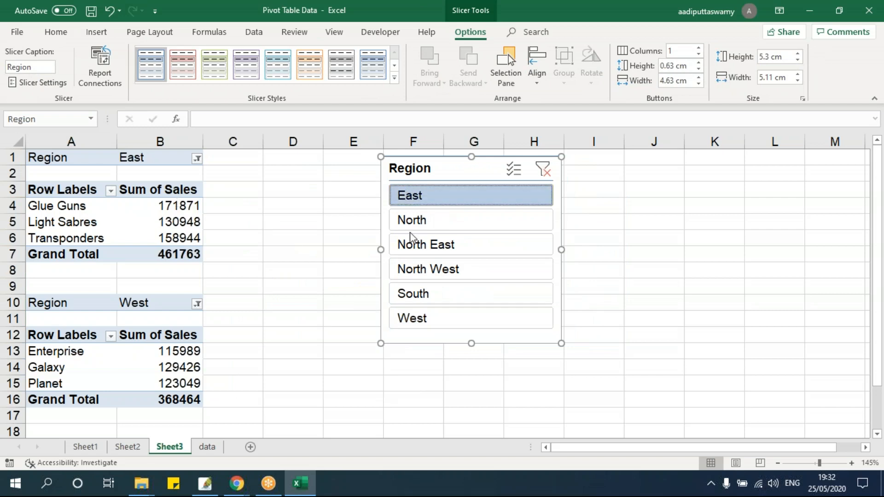
click(420, 226)
click(427, 293)
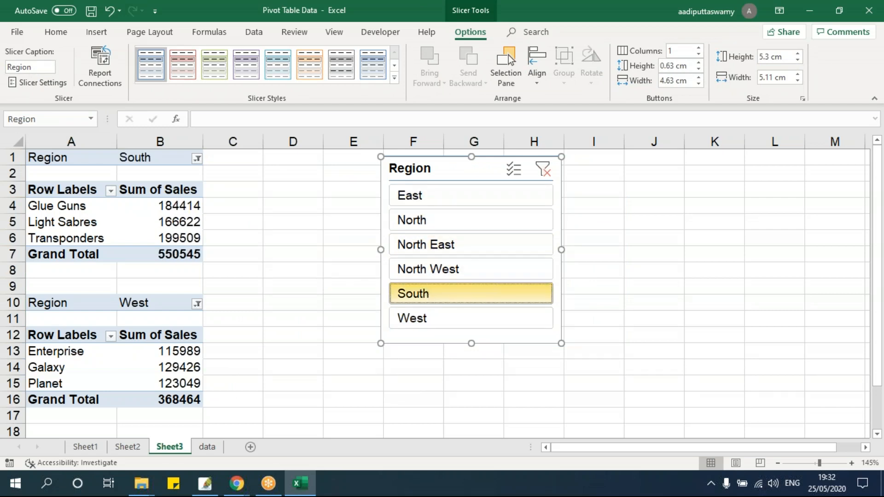
click(427, 319)
click(433, 220)
click(432, 195)
click(435, 245)
click(445, 273)
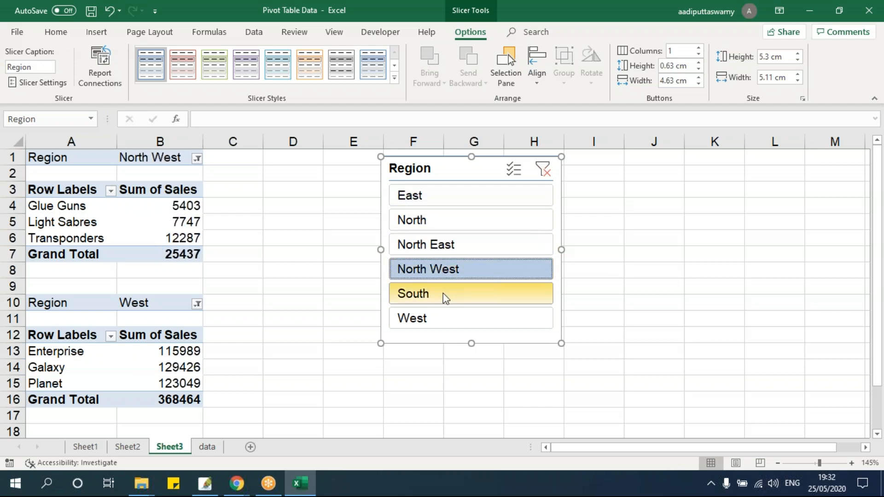
click(443, 294)
click(442, 318)
click(432, 196)
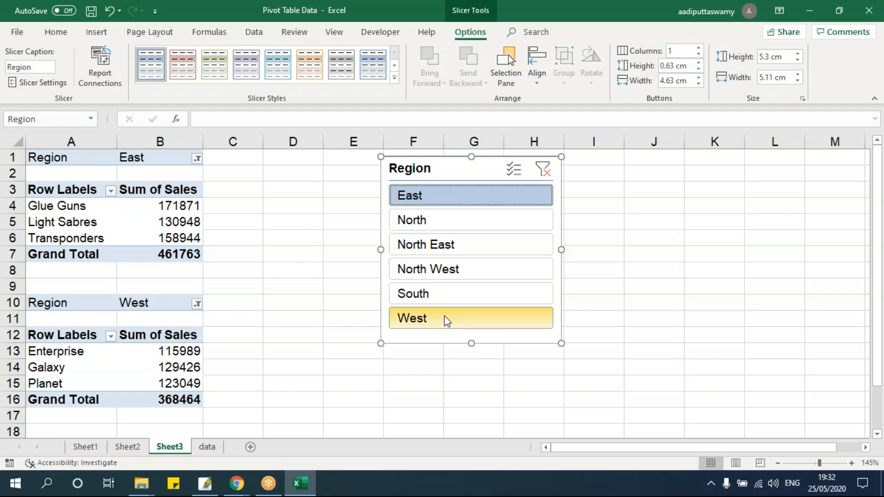
- Run the Region slicer from North through West and back to East, and compare its effect on both pivot tables
click(183, 233)
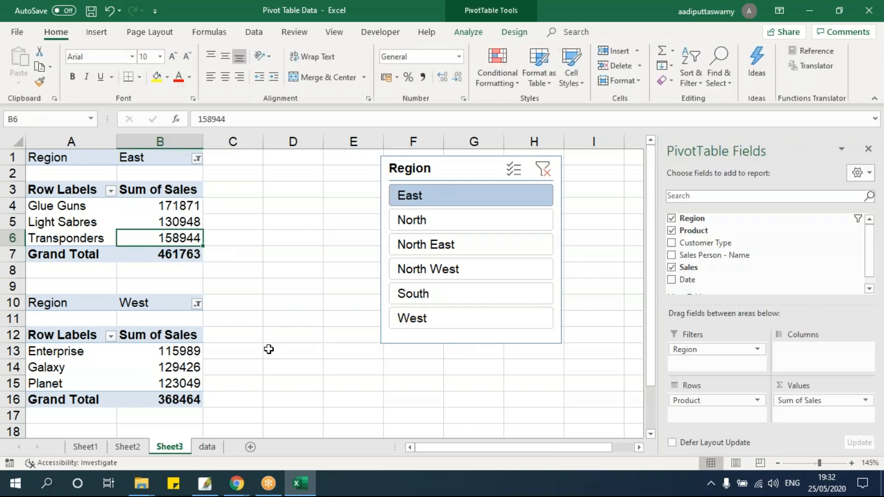
click(409, 219)
click(405, 245)
click(421, 273)
click(421, 297)
click(419, 320)
click(415, 196)
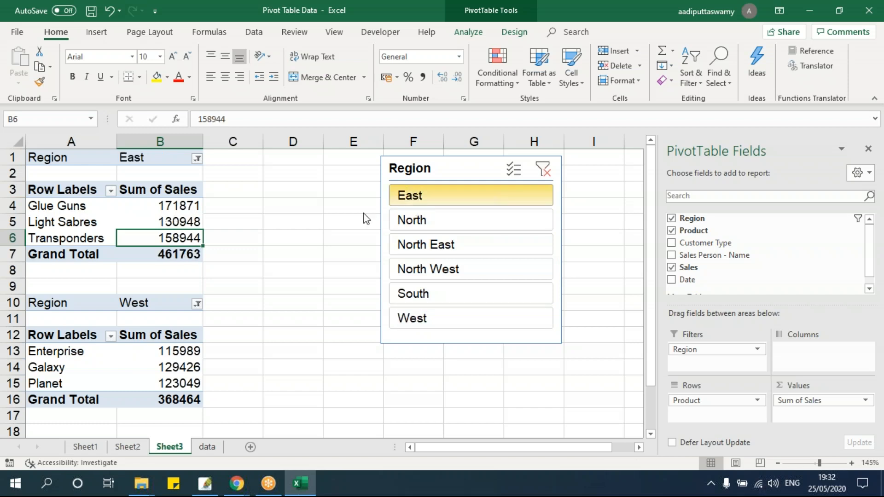
click(172, 221)
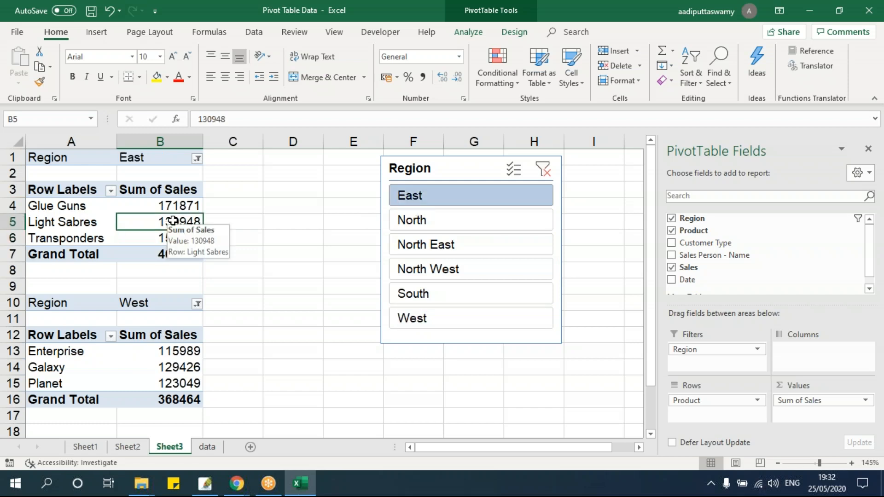
click(180, 368)
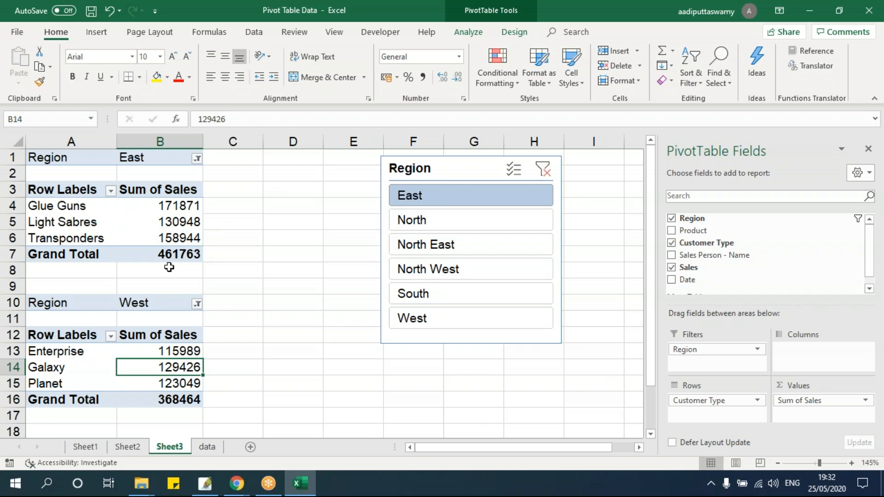
- Move the Region slicer closer to the pivot tables, over columns D to F
drag(441, 176, 346, 178)
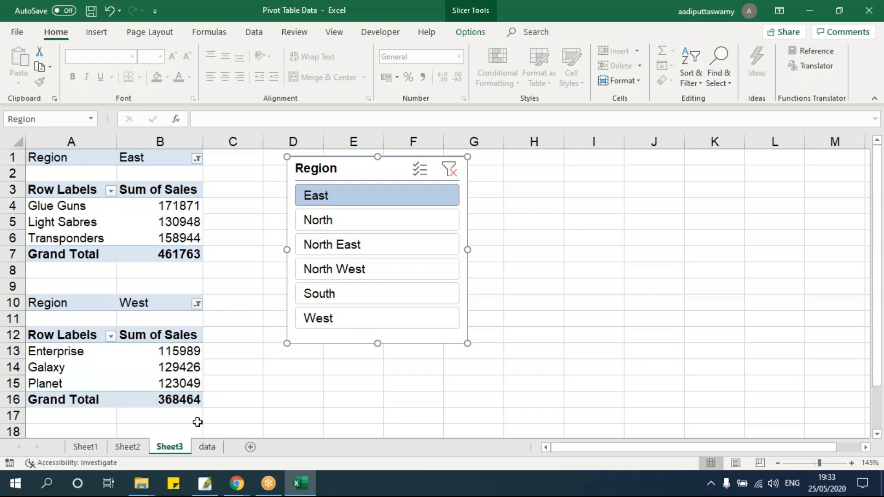
right_click(330, 167)
click(233, 173)
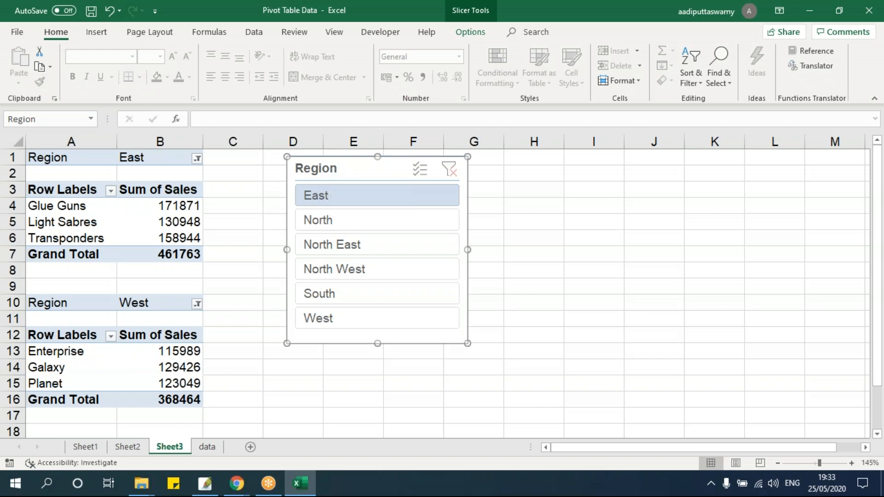
right_click(328, 169)
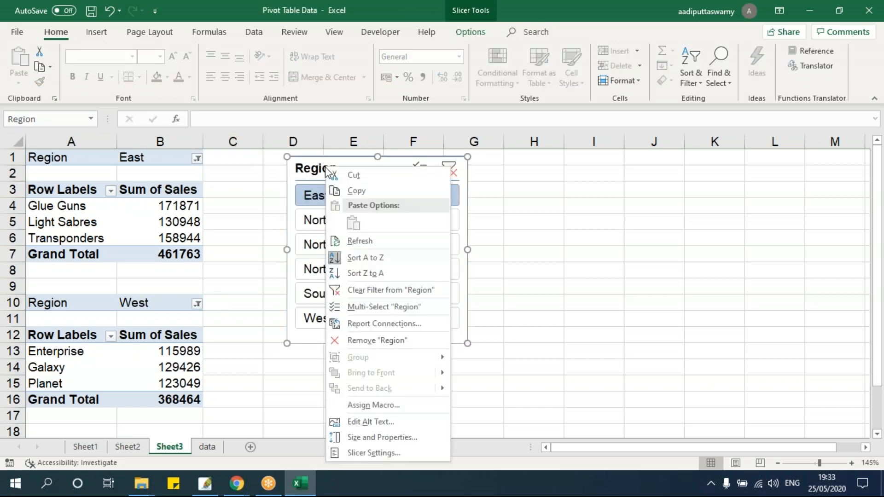
key(Escape)
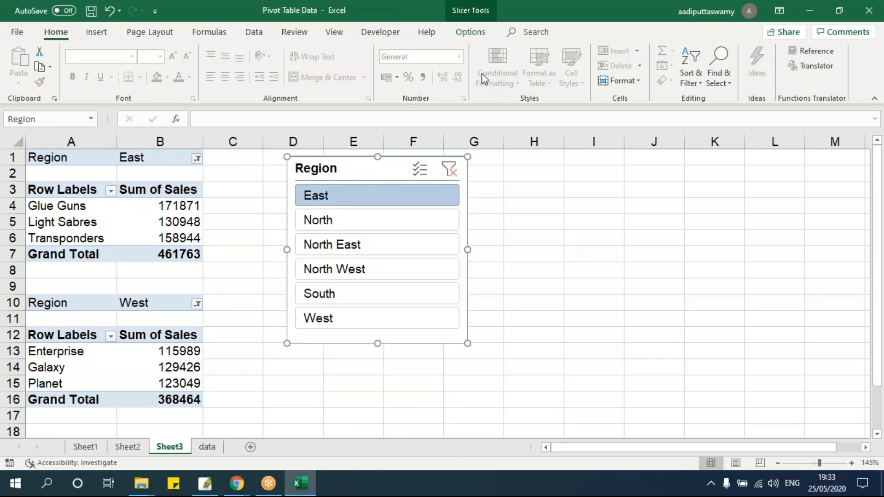
click(467, 35)
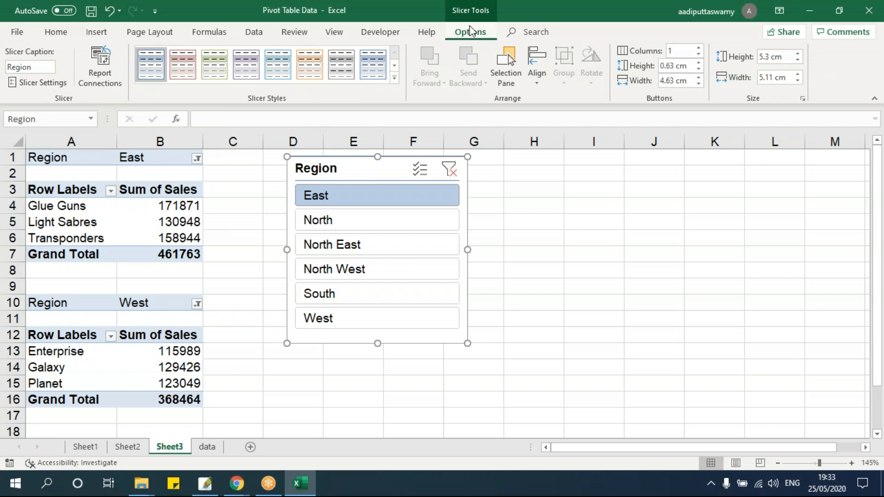
- Connect the Region slicer to PivotTable3 in addition to PivotTable2 through its report connections
right_click(315, 165)
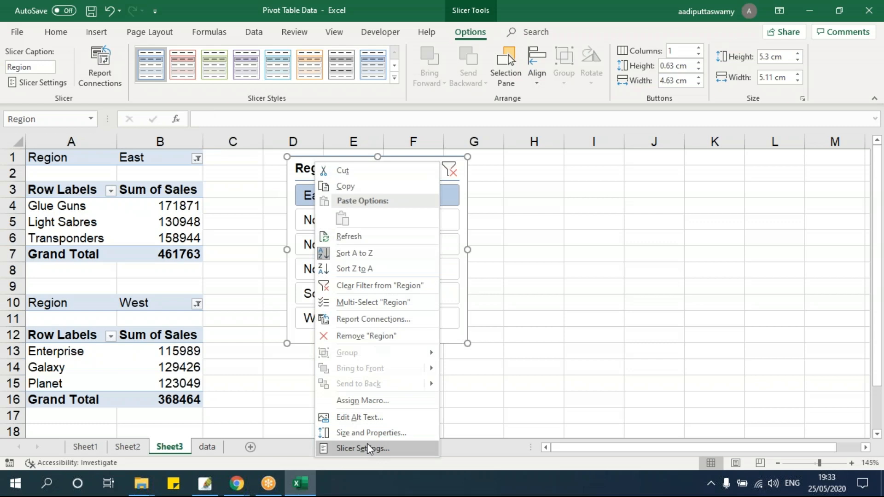
click(355, 321)
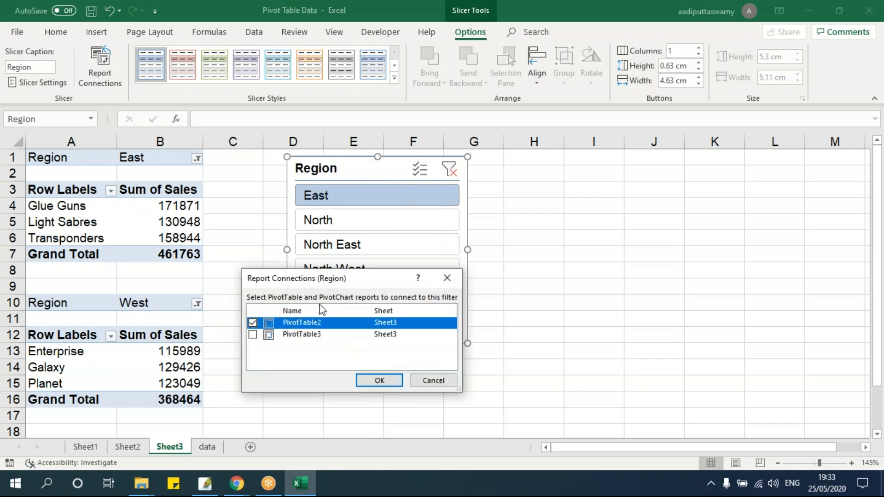
drag(303, 279, 570, 160)
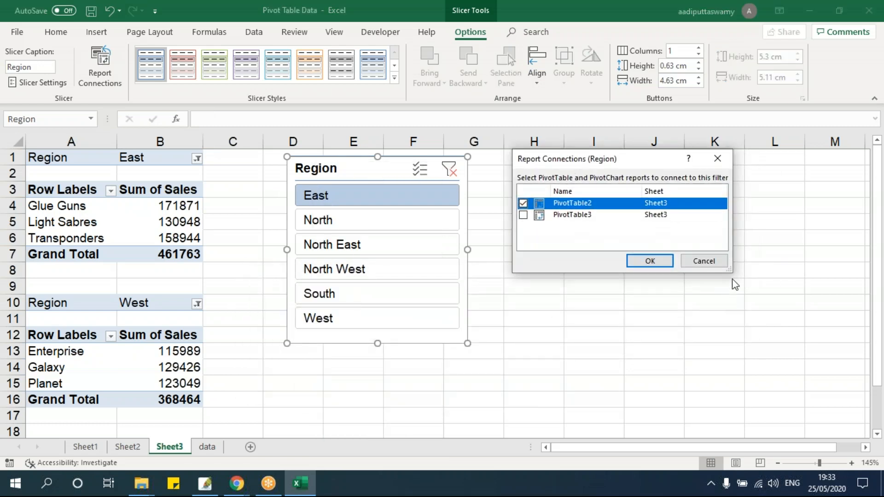
drag(732, 274, 760, 391)
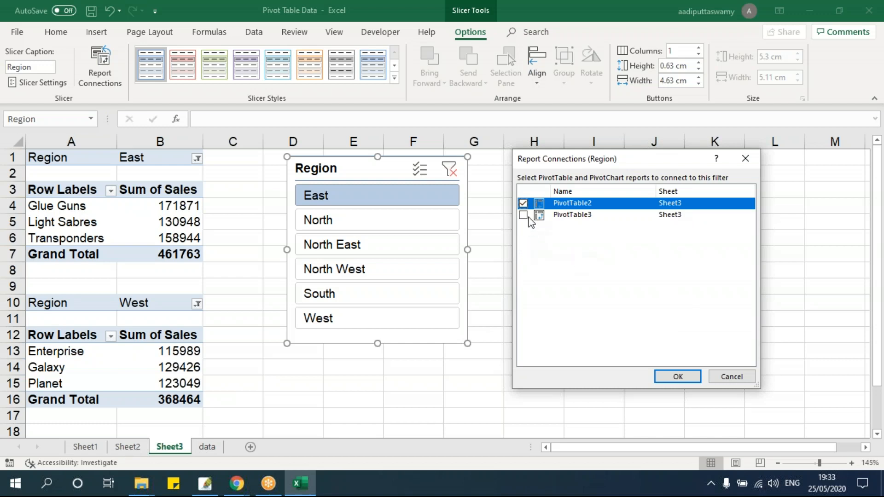
click(523, 214)
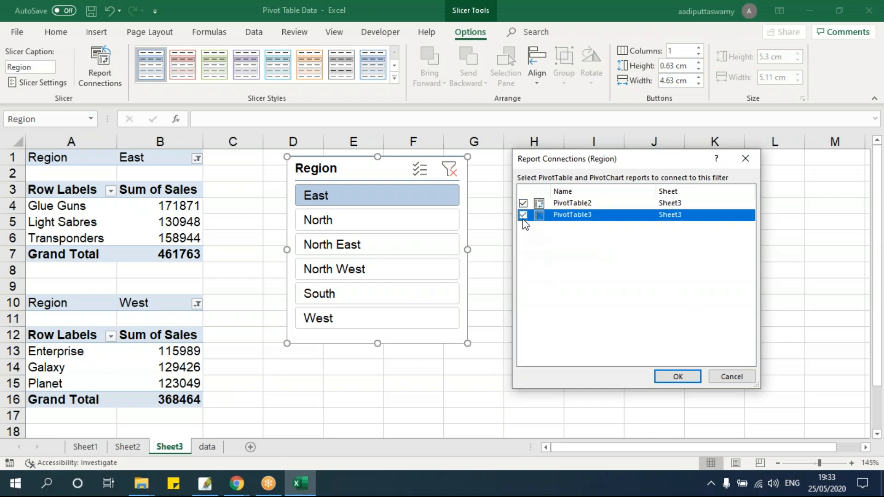
click(678, 377)
click(594, 350)
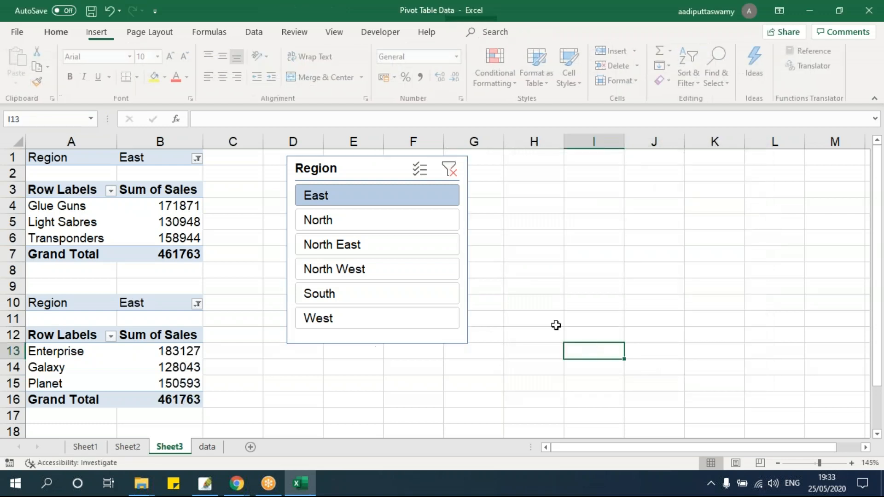
- Filter both pivot tables together by stepping through the slicer's regions, finishing on West, and select the filter cell B1
click(332, 225)
click(343, 244)
click(343, 271)
click(336, 296)
click(331, 320)
click(329, 197)
click(329, 244)
click(343, 271)
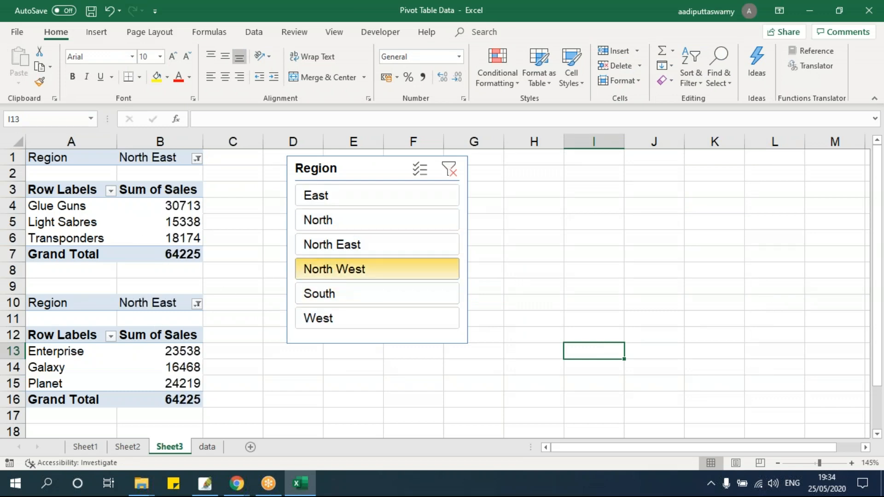
click(336, 296)
click(331, 320)
click(141, 162)
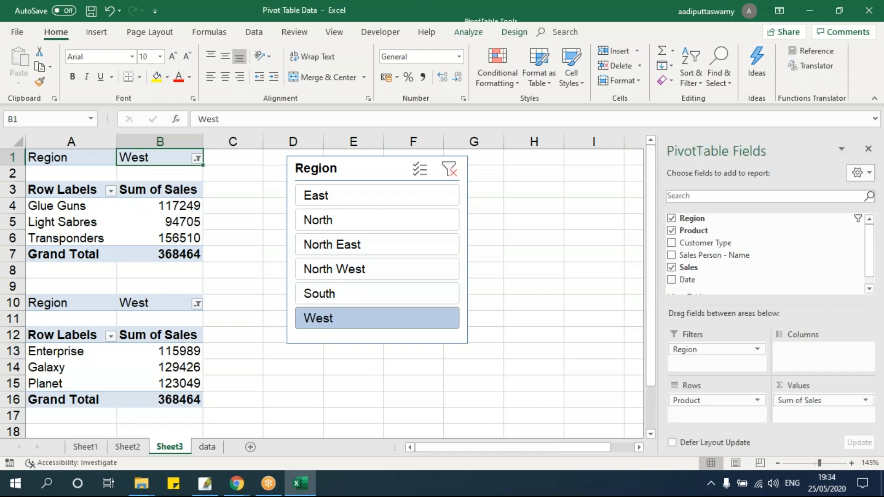
- Remove the Region field from the report filters of both pivot tables
click(152, 254)
click(143, 303)
drag(732, 349, 462, 375)
click(173, 161)
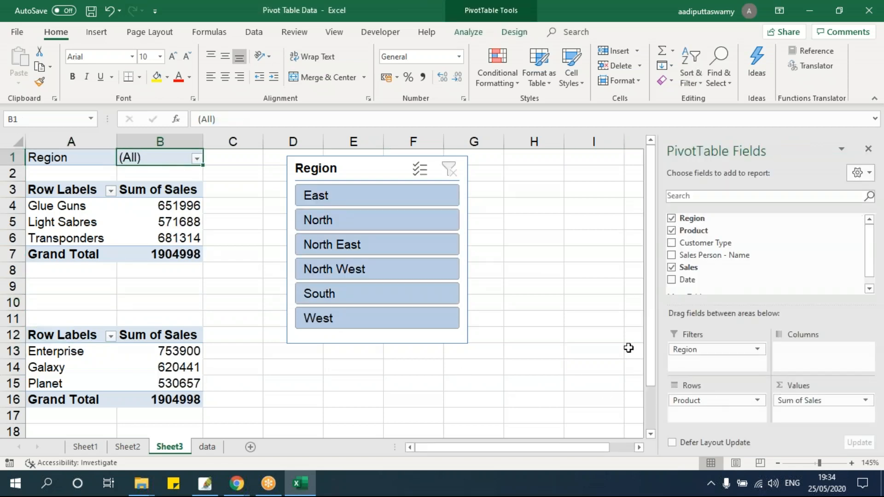
drag(698, 347, 434, 379)
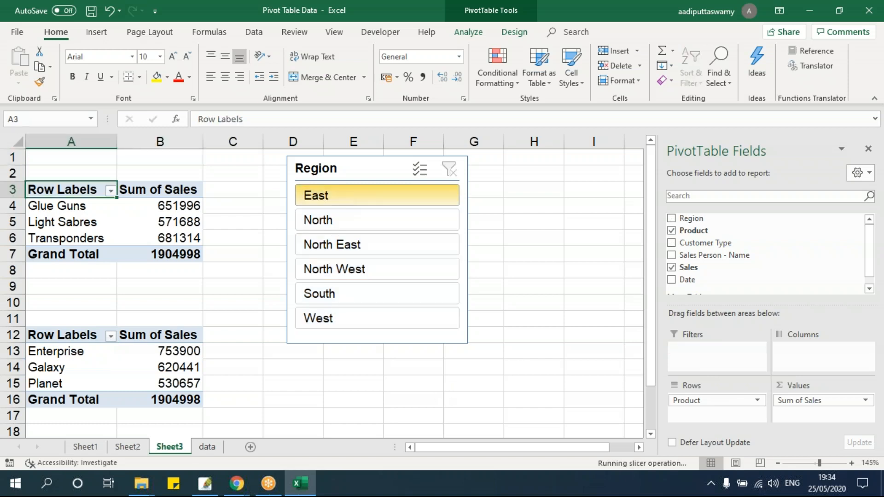
- Step the Region slicer from East through every region to West and compare the sales in both pivot tables
click(331, 220)
click(331, 244)
click(332, 268)
click(331, 293)
click(334, 317)
mouse_move(181, 359)
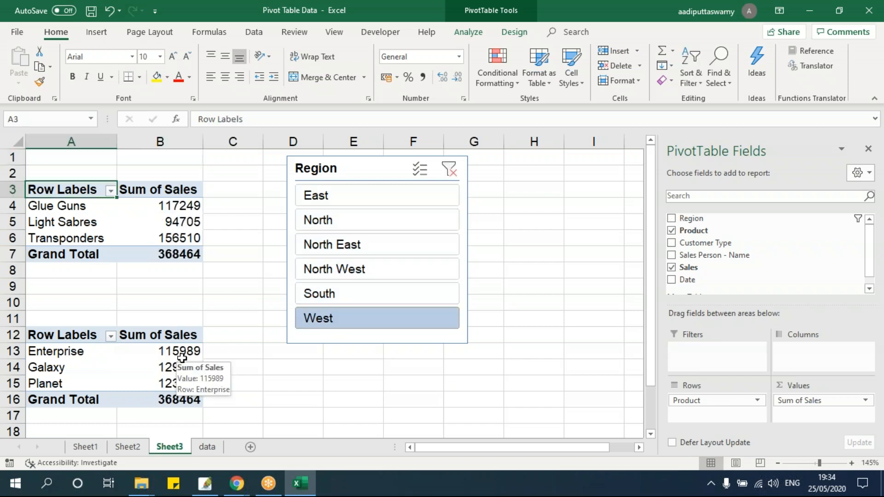
- Move the Region slicer next to the pivot tables, over columns C to F, and insert a Sales Person - Name slicer
drag(344, 167, 291, 167)
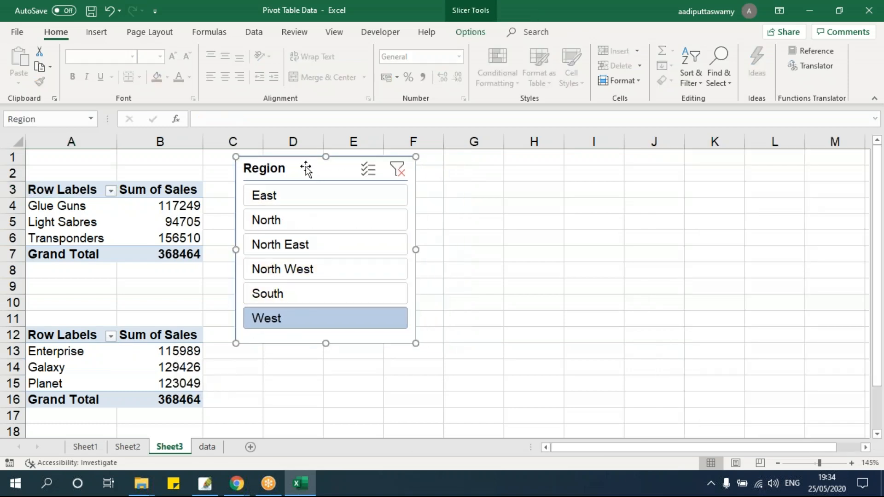
click(177, 219)
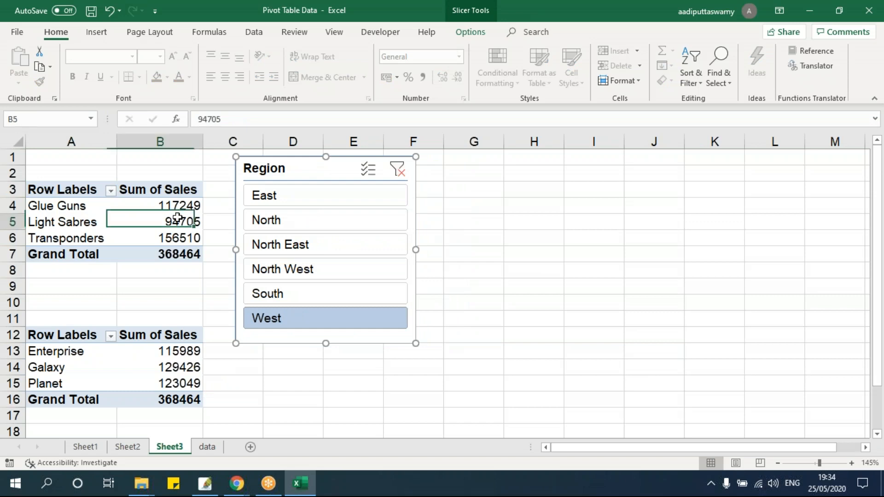
click(471, 33)
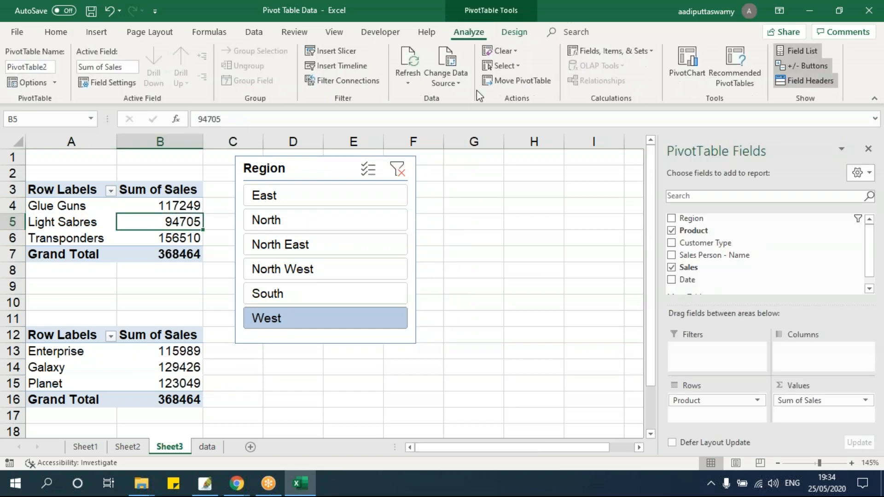
click(352, 52)
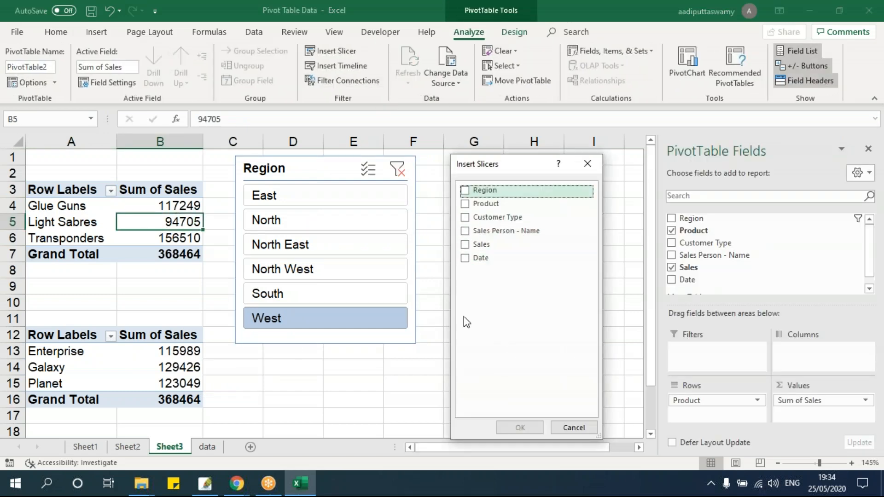
click(465, 231)
click(520, 427)
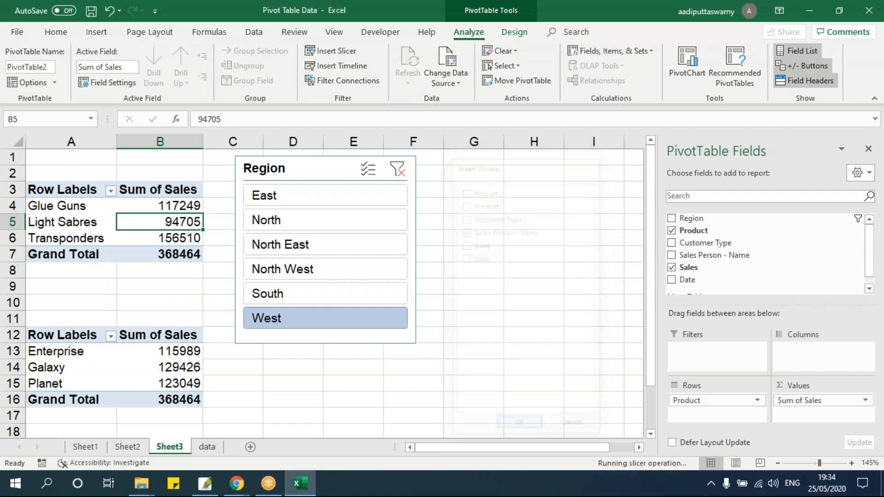
- Place the Sales Person - Name slicer beside the Region slicer and shorten it to fit its four names
drag(333, 181, 474, 169)
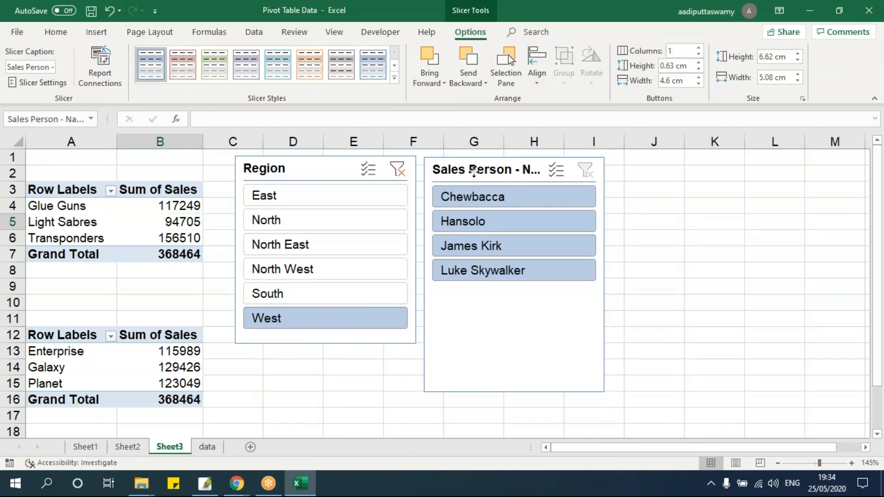
drag(603, 391, 607, 290)
click(665, 302)
- Select East in the Region slicer and step through every name in the Sales Person - Name slicer, finishing on the first
click(324, 195)
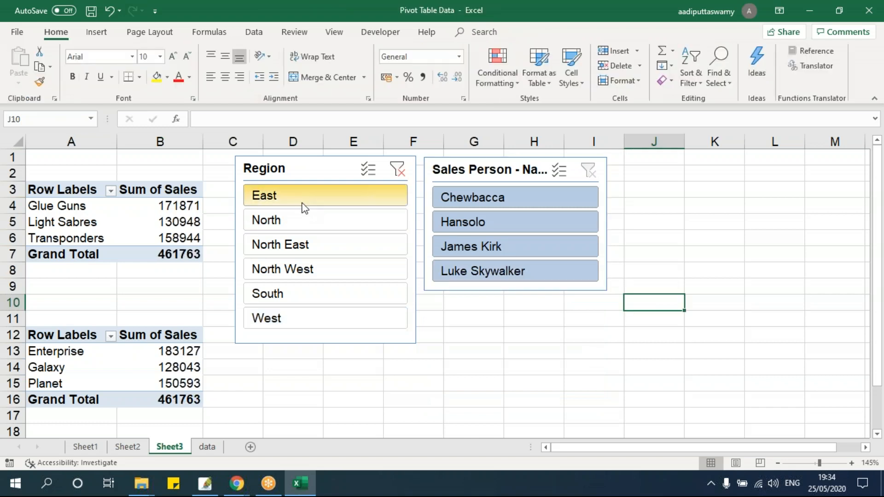
click(506, 197)
click(490, 222)
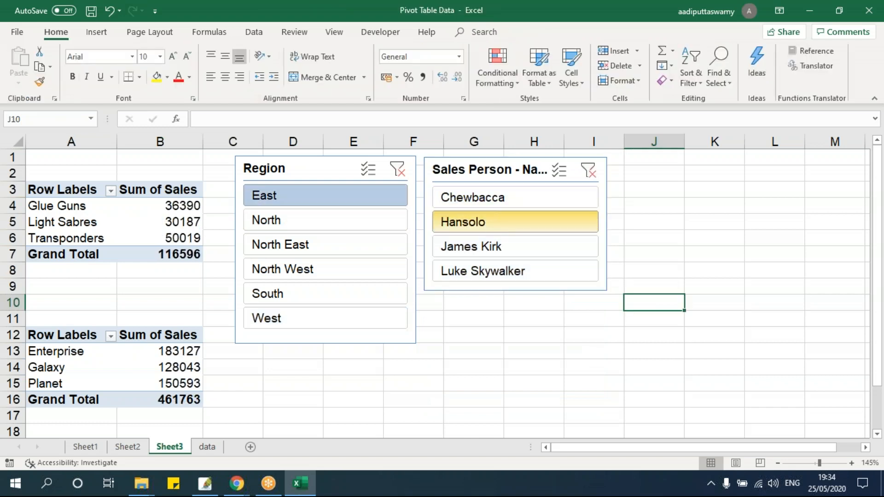
click(489, 246)
click(478, 272)
click(479, 197)
- Connect the Sales Person - Name slicer to PivotTable3 in addition to PivotTable2 through its report connections
right_click(475, 163)
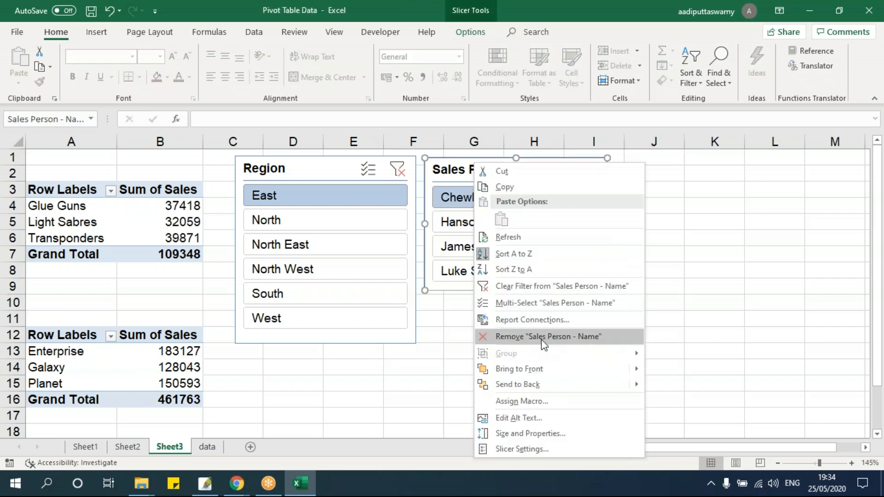
click(532, 320)
click(431, 329)
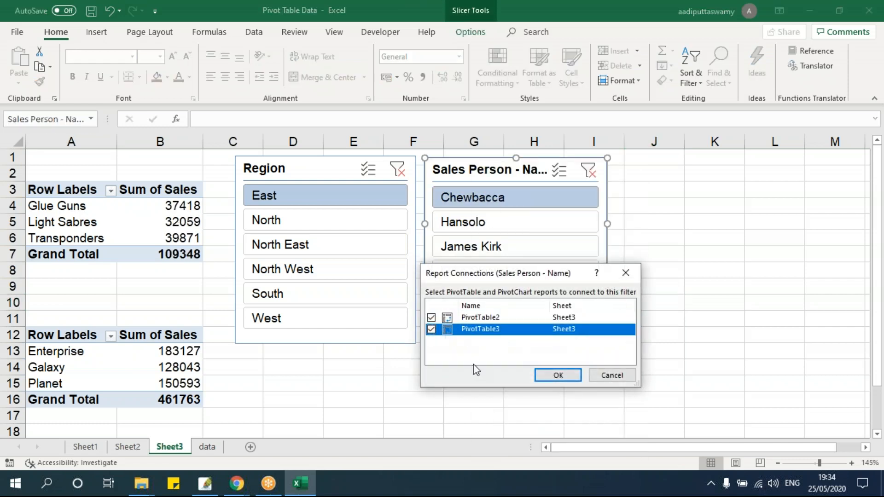
click(554, 375)
click(651, 285)
- Filter both pivot tables together by stepping through the sales person names, finishing on the last one in the slicer
click(462, 222)
click(469, 246)
click(479, 271)
click(473, 248)
click(473, 198)
click(472, 223)
click(472, 247)
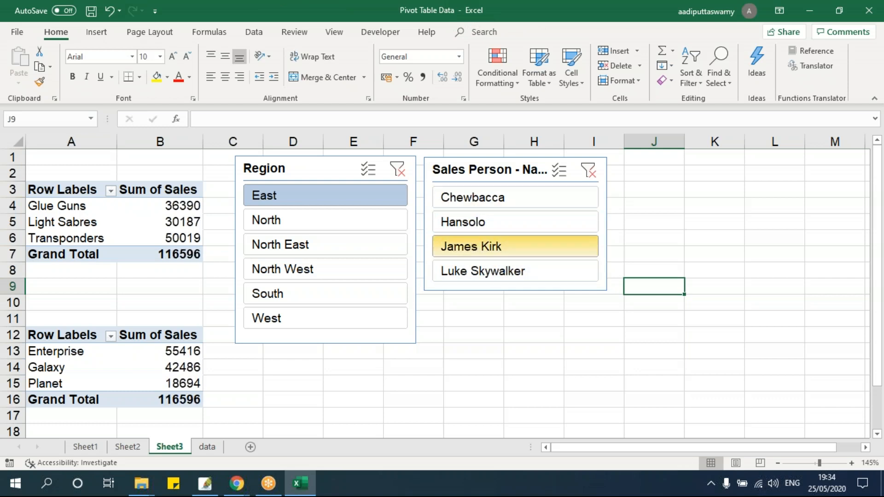
click(474, 271)
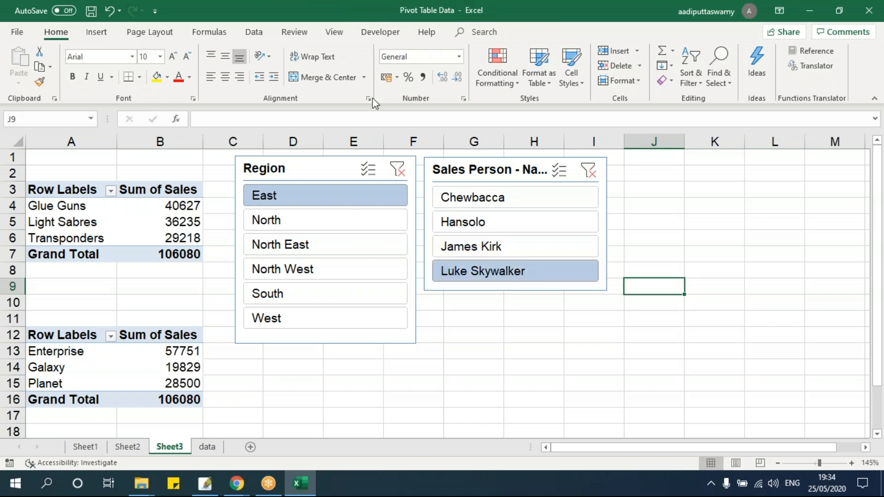
- Insert a Date timeline for the product pivot table and place it below the Sales Person - Name slicer
click(154, 235)
click(470, 32)
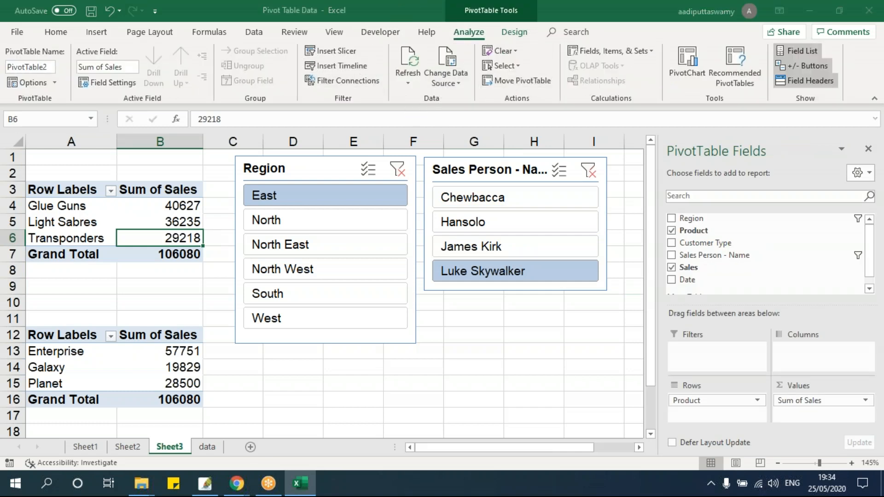
click(335, 66)
click(465, 239)
click(513, 379)
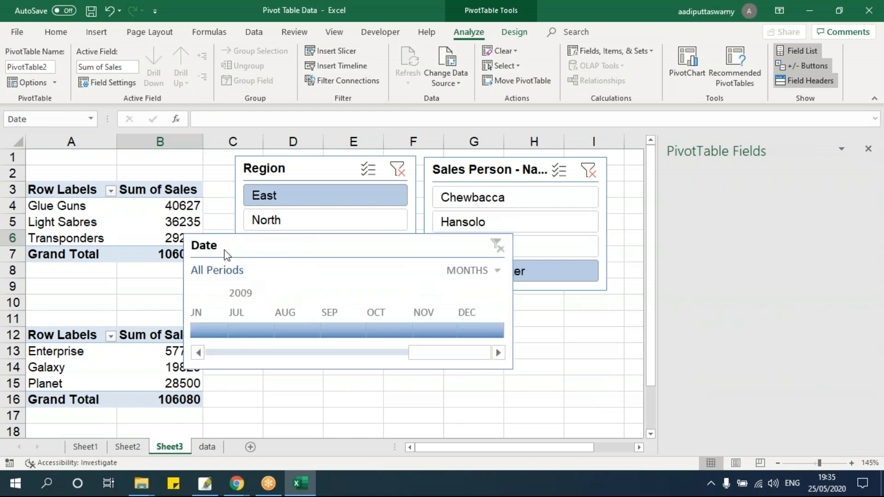
drag(290, 249, 529, 310)
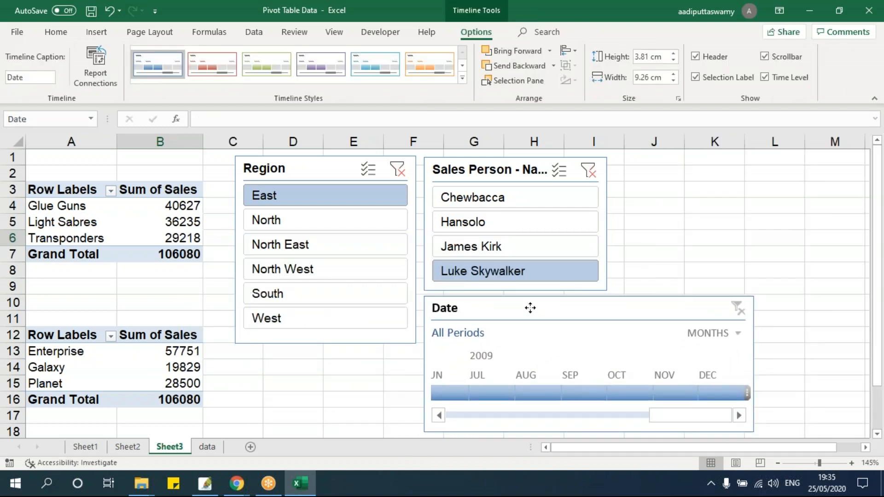
- Filter the product pivot table month by month with the Date timeline, from Jan 2008 to Apr 2008
click(470, 415)
drag(614, 419, 449, 416)
click(450, 394)
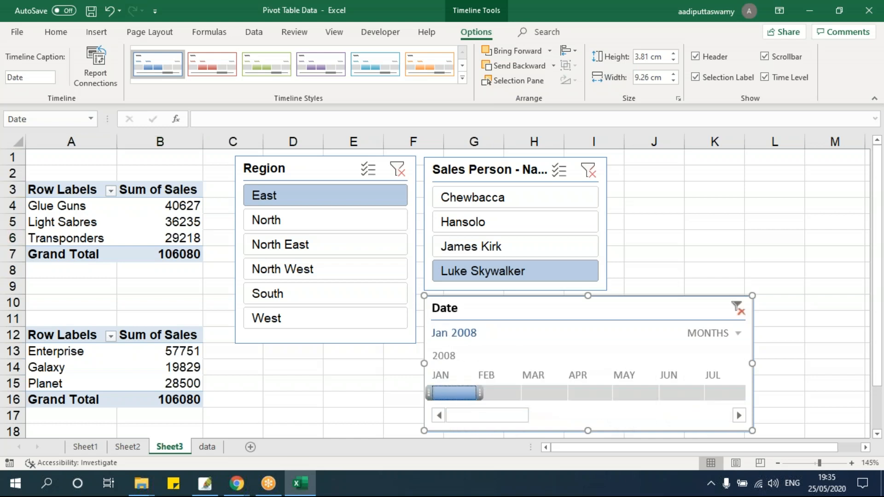
click(507, 393)
click(541, 395)
click(589, 393)
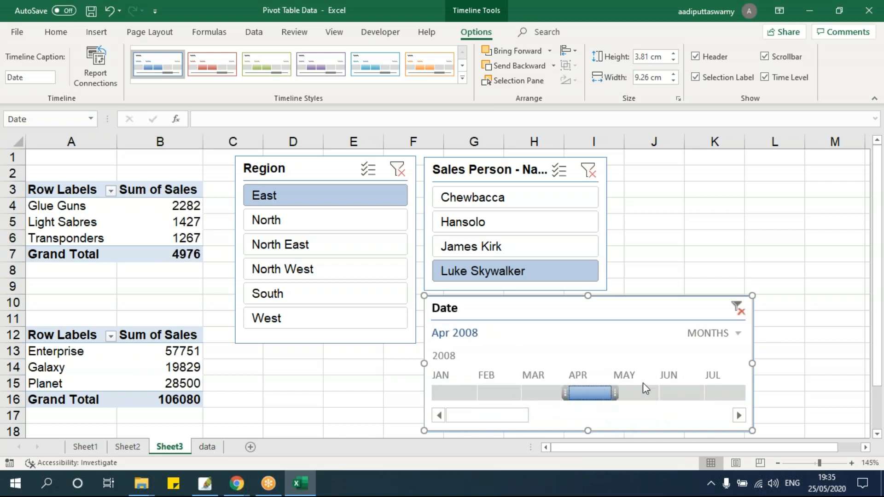
- Switch the Date timeline to years and compare the year selections, finishing on 2008
click(713, 334)
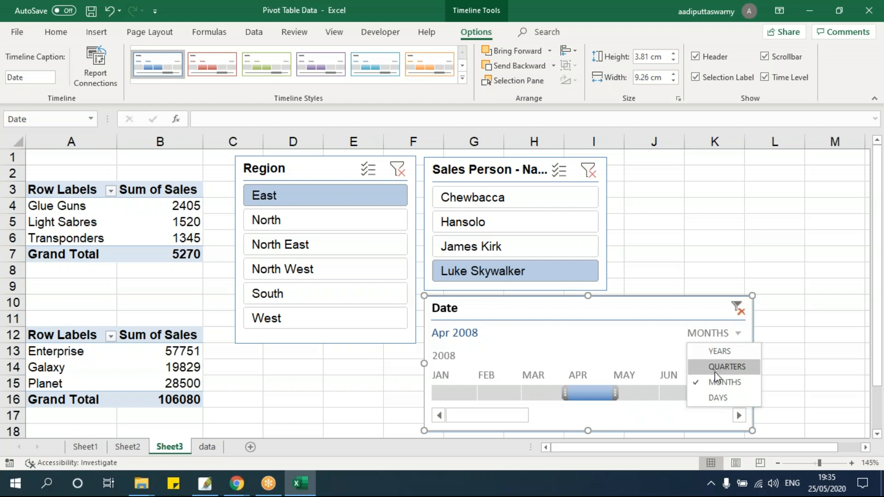
click(719, 352)
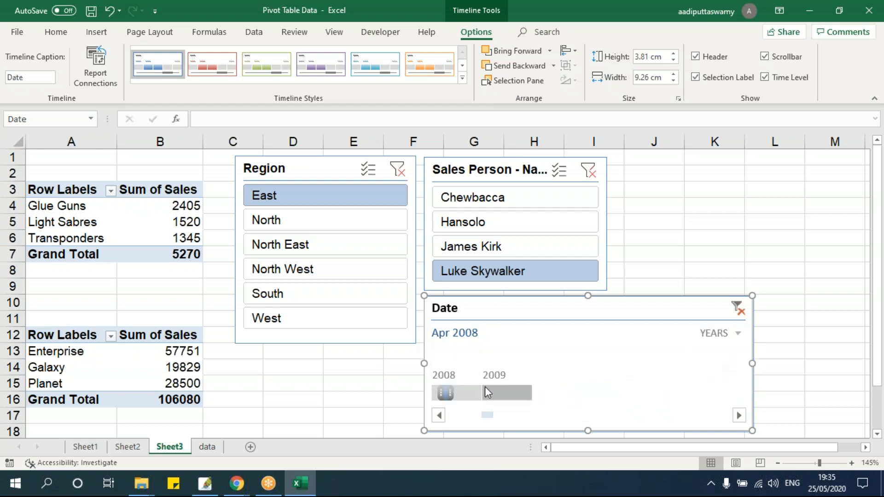
click(456, 393)
click(488, 392)
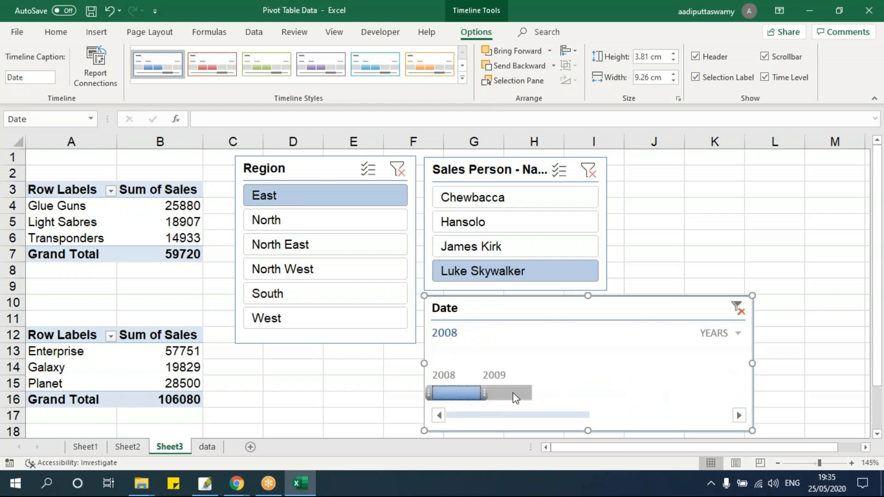
click(468, 395)
- Switch the Date timeline back to months and filter by Nov 2009
click(729, 334)
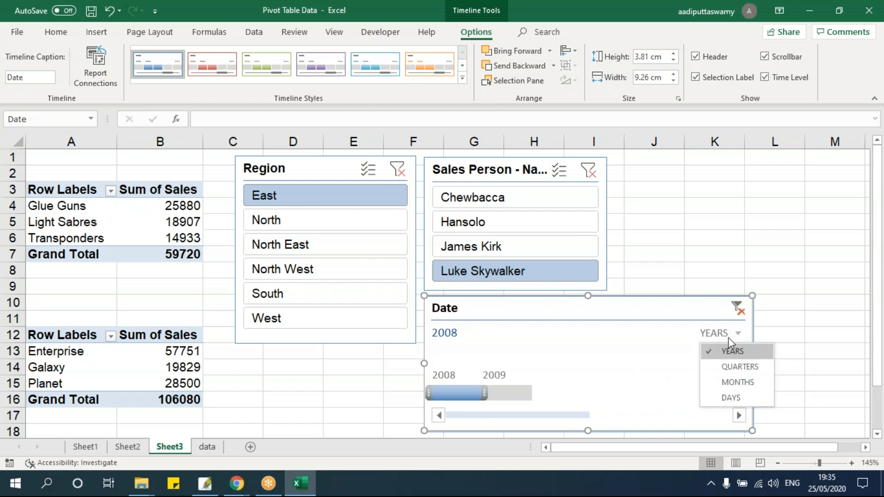
click(721, 384)
click(454, 393)
drag(490, 414, 690, 415)
click(675, 392)
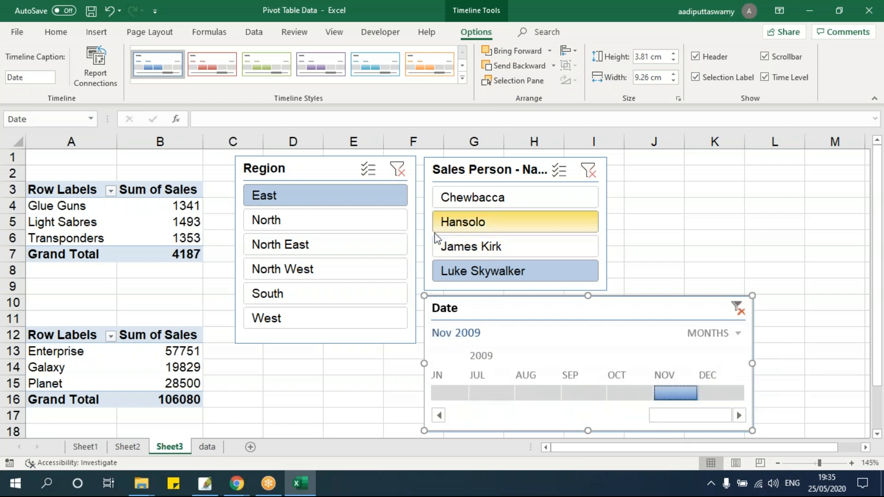
- Connect the Date timeline to PivotTable3 in addition to PivotTable2 through its report connections
drag(495, 307, 491, 307)
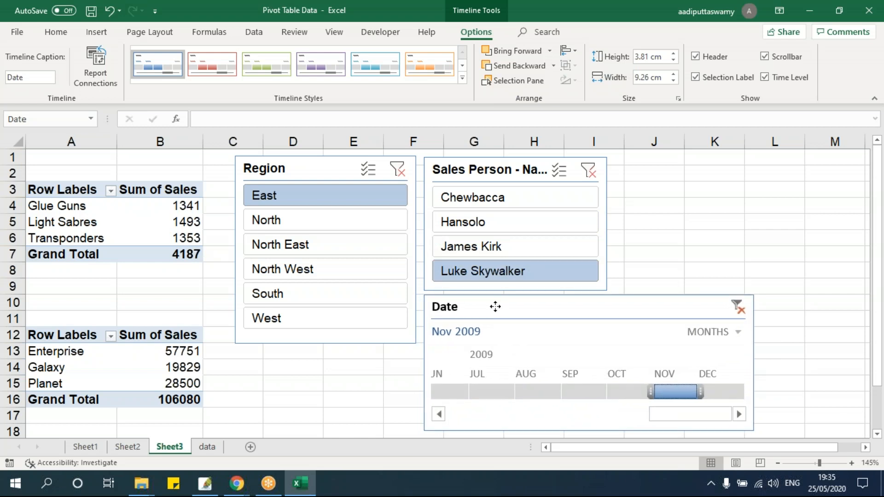
right_click(491, 309)
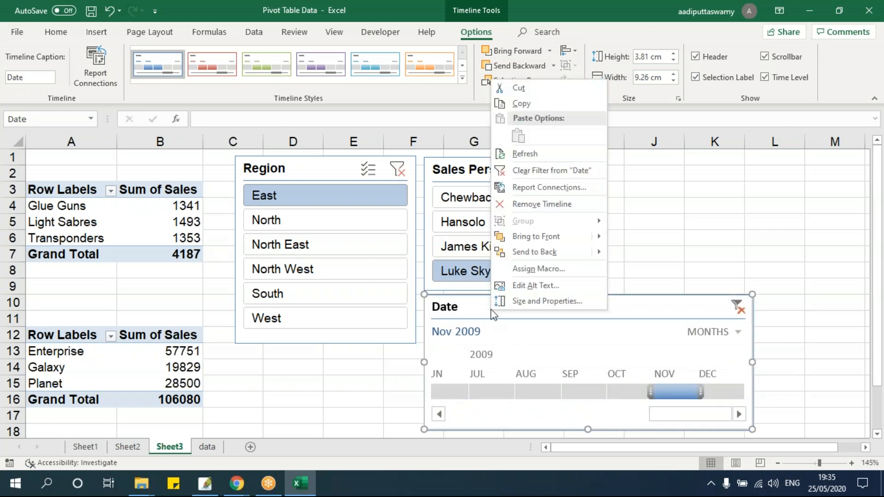
click(497, 188)
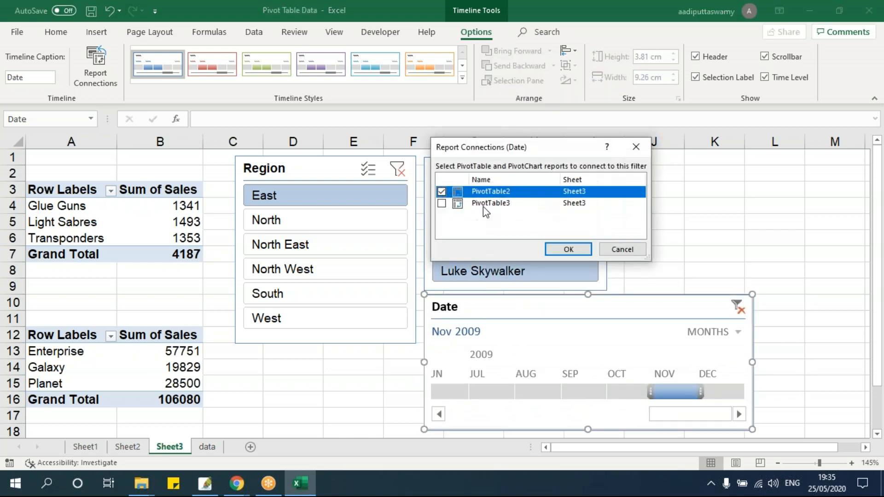
click(442, 203)
click(564, 249)
click(715, 255)
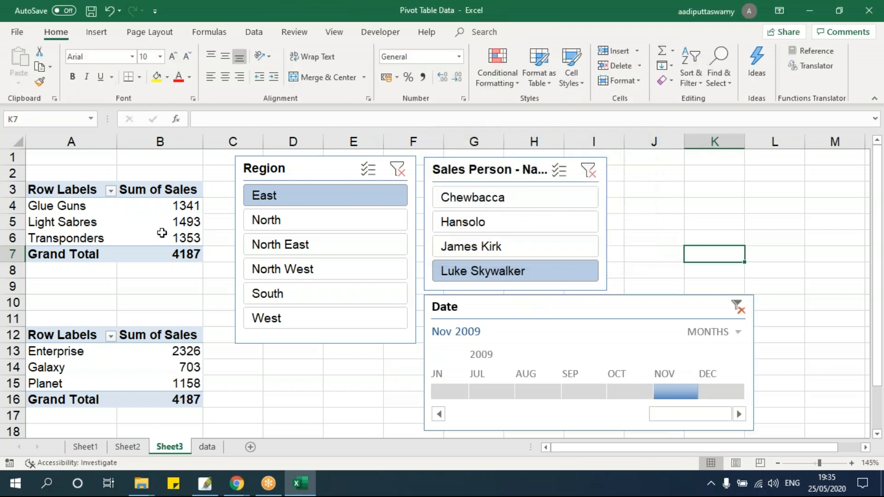
- Filter both pivot tables together by trying several 2009 months on the Date timeline, finishing on Jun 2009
click(489, 392)
click(542, 392)
click(630, 392)
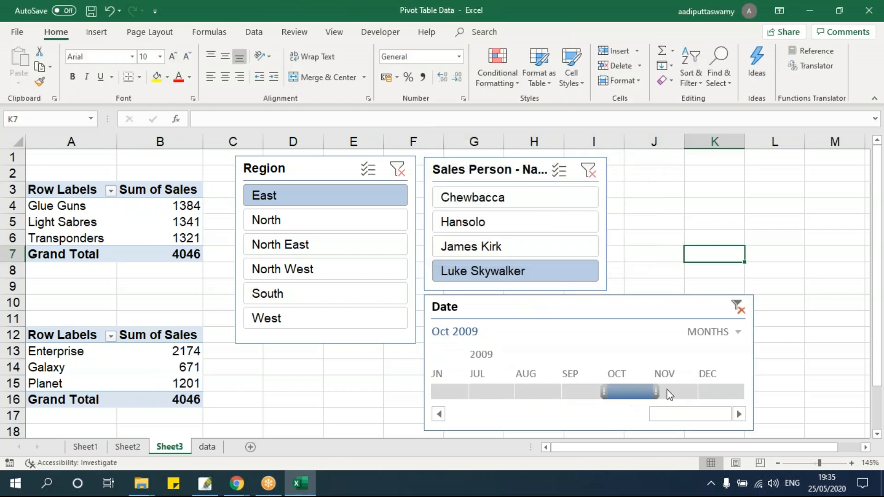
click(720, 392)
click(454, 391)
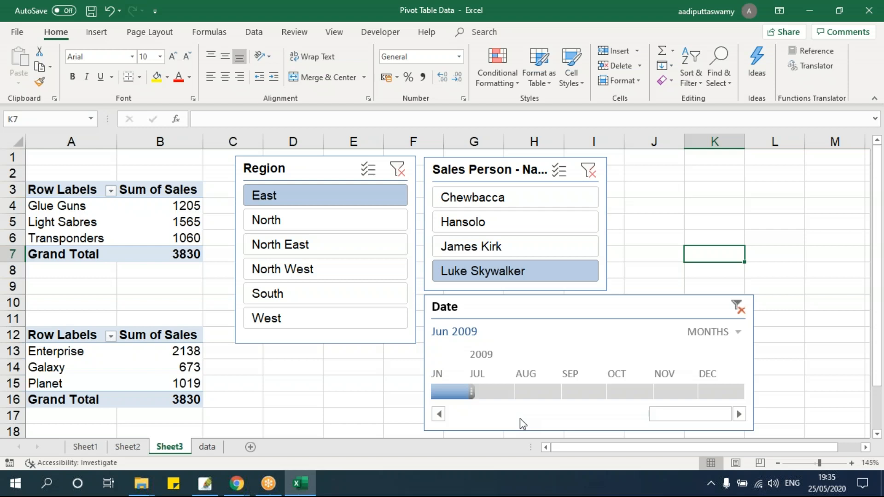
- Open the Expense Dump workbook from the 16 - Pivot Table folder
click(143, 489)
click(306, 429)
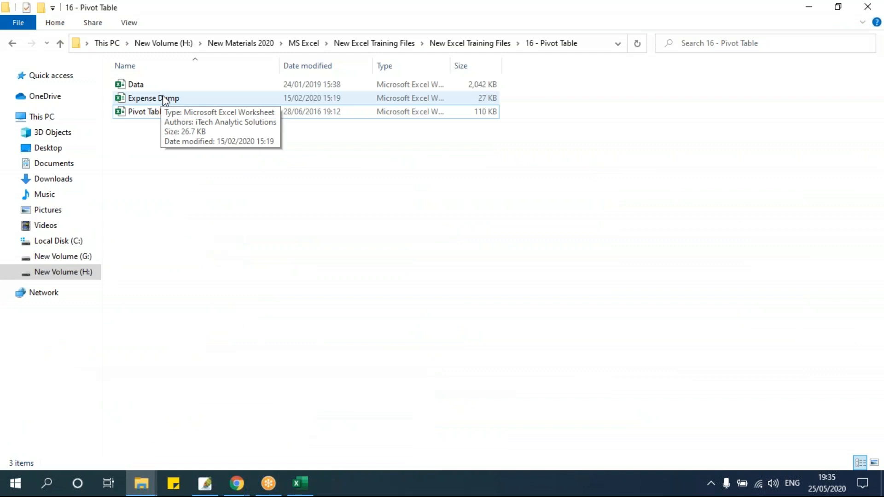
click(184, 99)
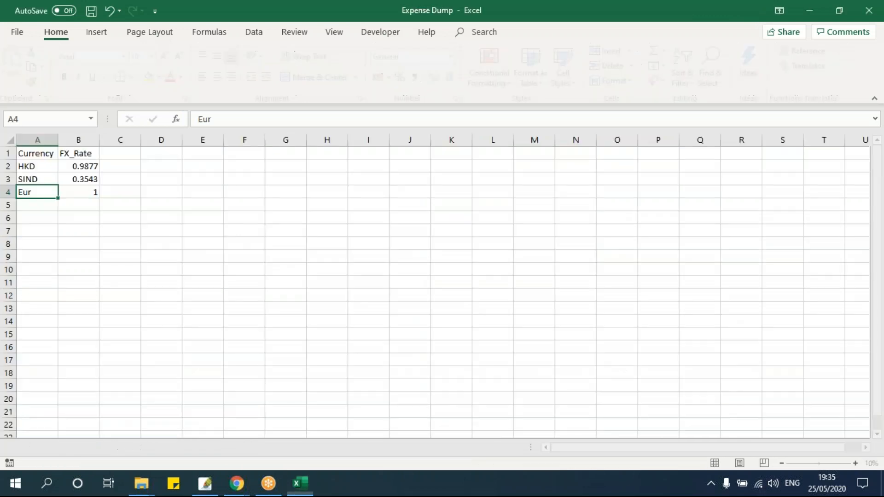
- Look through the Department, Account_Details, Currency and BranchName sheets, finishing on the Expense_Rawdata sheet
click(119, 448)
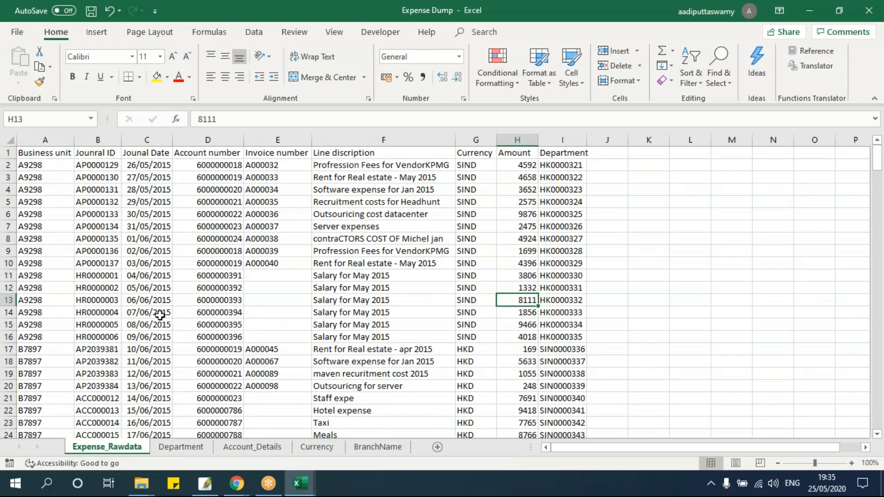
click(180, 447)
click(252, 446)
click(313, 446)
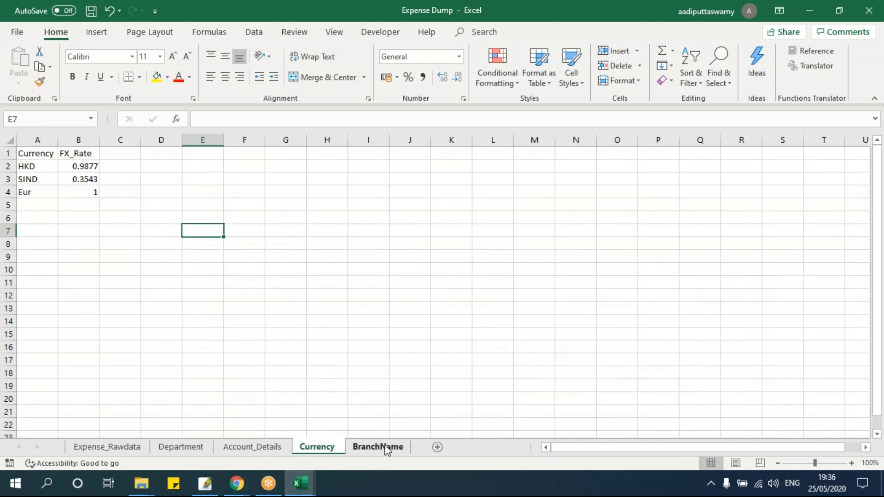
click(386, 447)
click(107, 447)
click(180, 446)
click(252, 446)
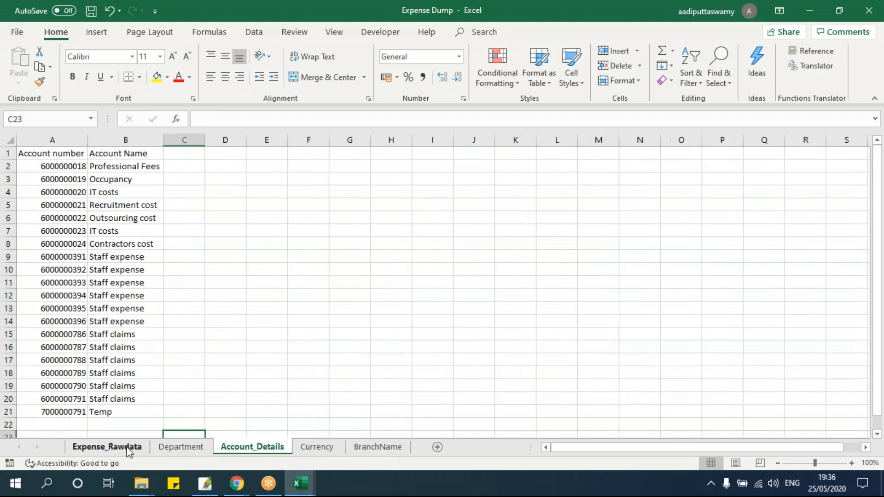
click(128, 449)
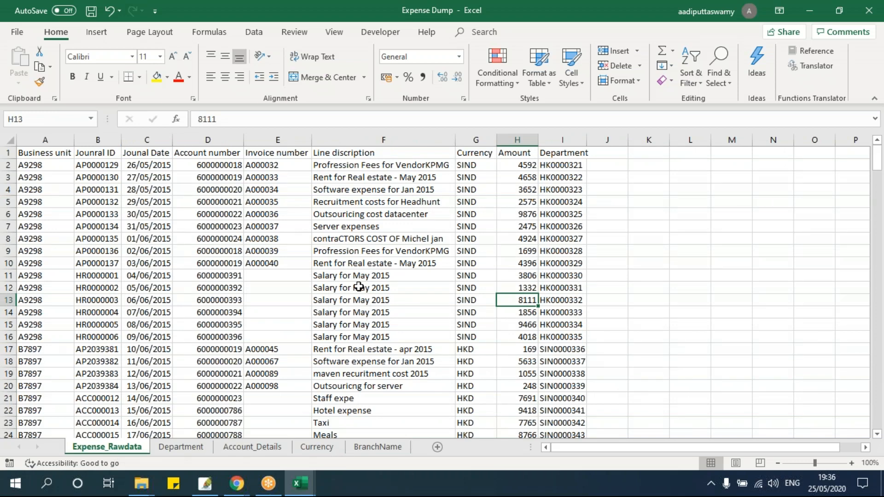
- Review the source table on the data sheet of the Pivot Table Data workbook and return to the Expense Dump workbook
click(307, 481)
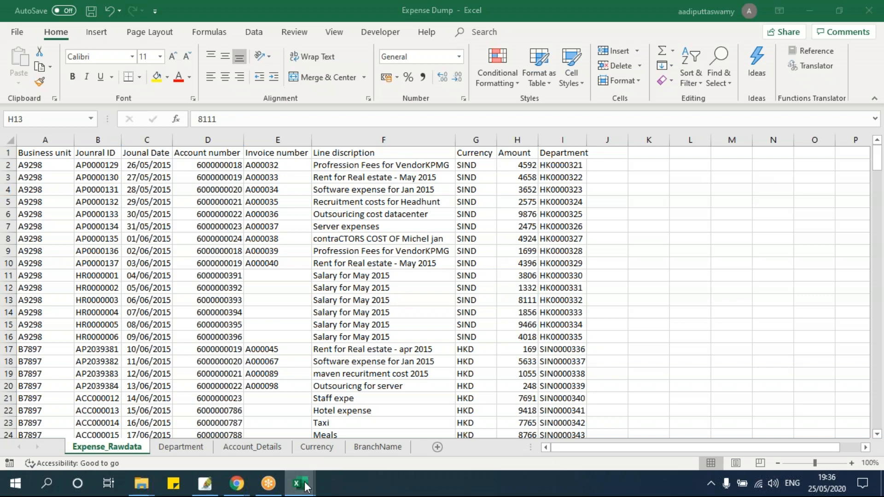
click(258, 440)
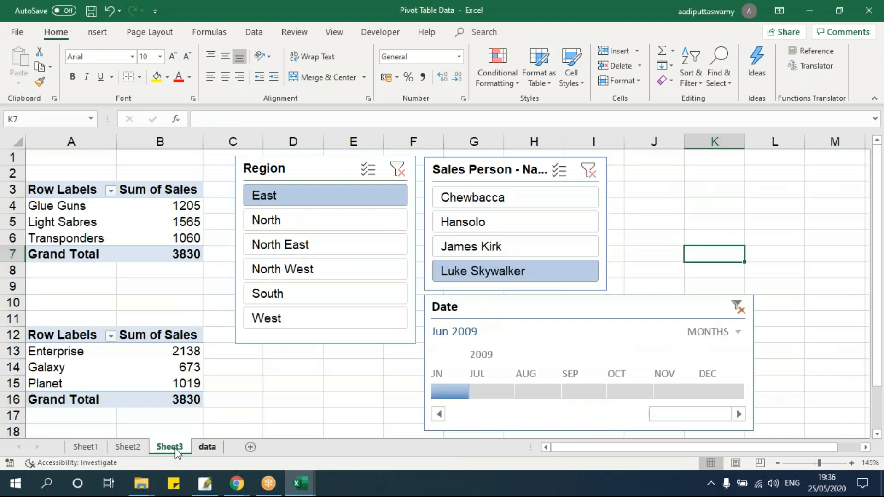
click(207, 447)
click(259, 295)
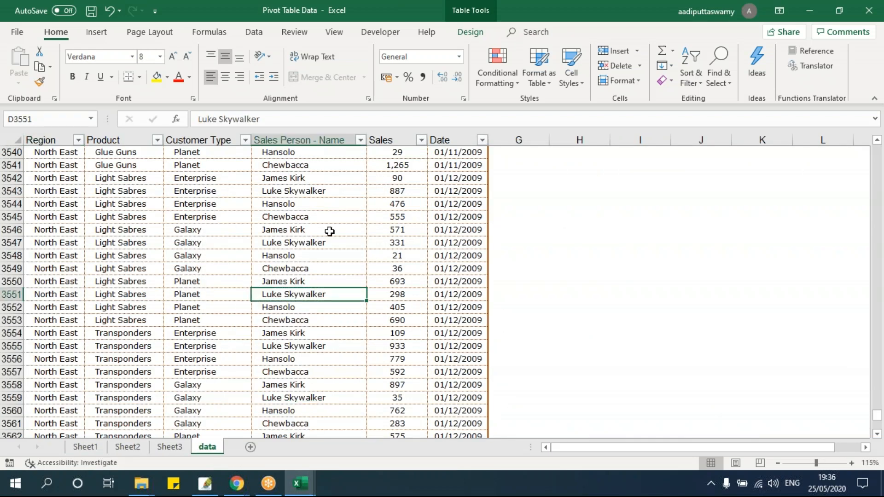
mouse_move(300, 483)
click(249, 374)
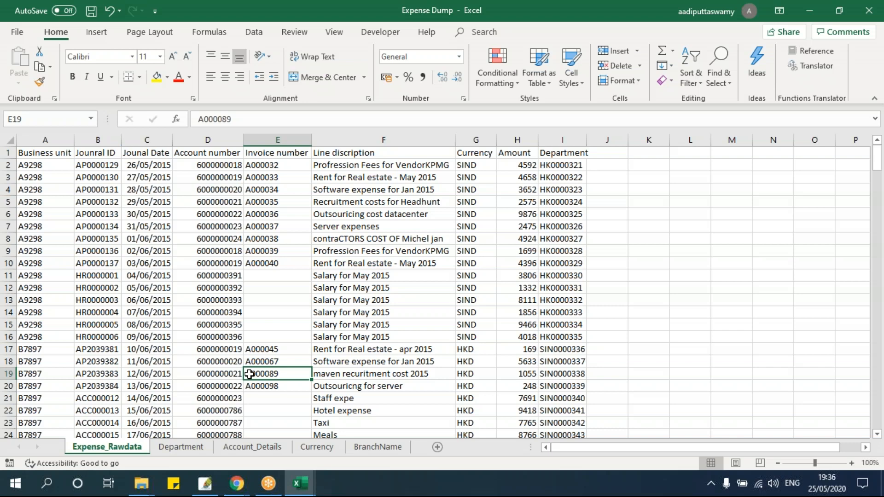
- Examine the Expense_Rawdata columns from Business unit to Department and the empty columns beside them
click(598, 238)
drag(607, 164, 589, 317)
click(642, 227)
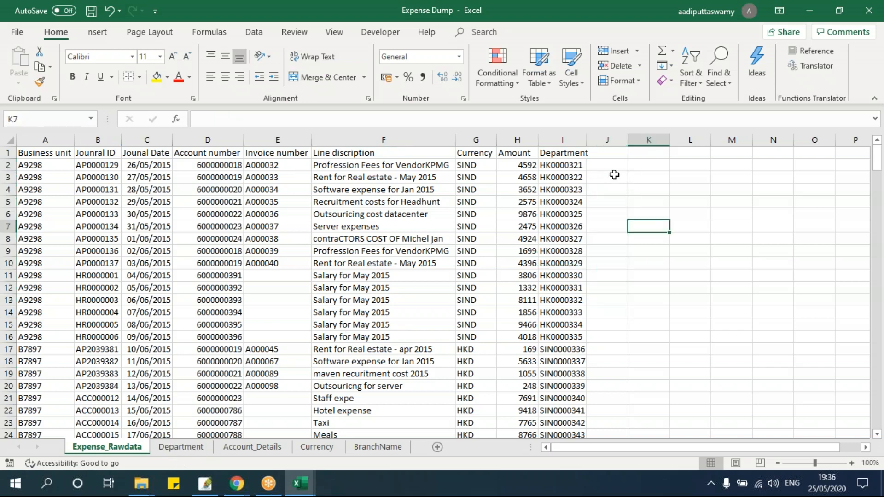
drag(33, 157, 667, 385)
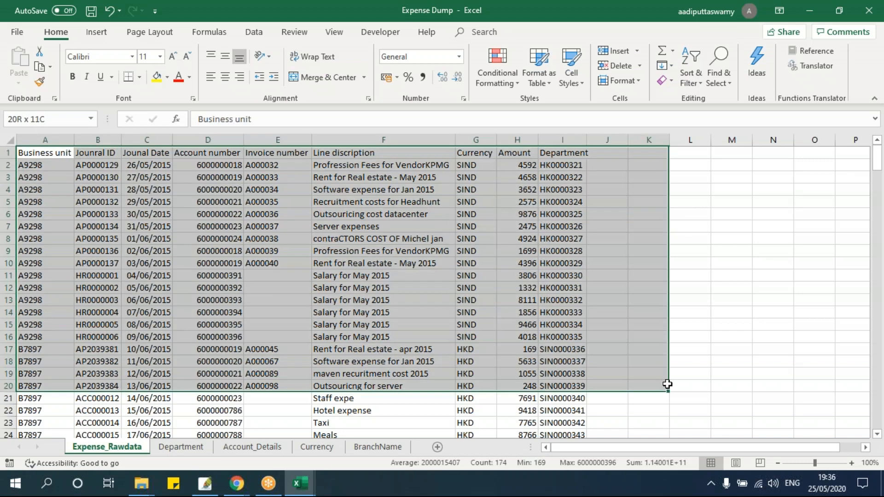
click(517, 312)
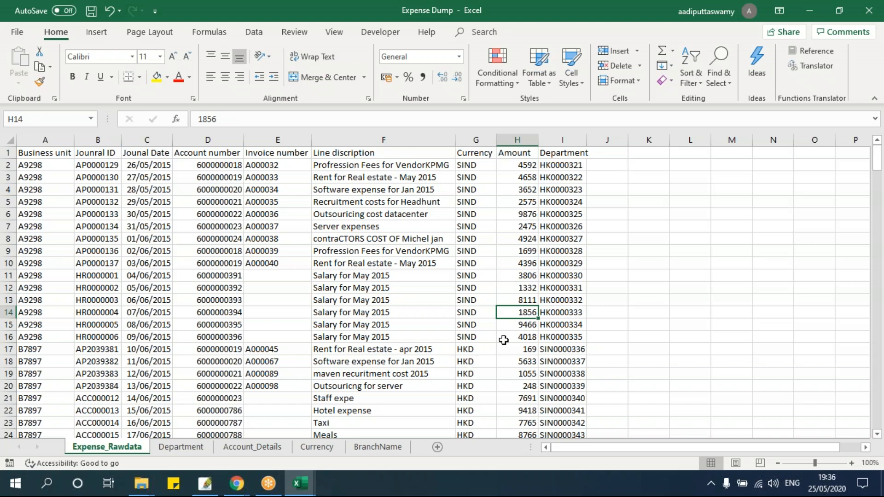
drag(603, 156, 621, 244)
click(592, 202)
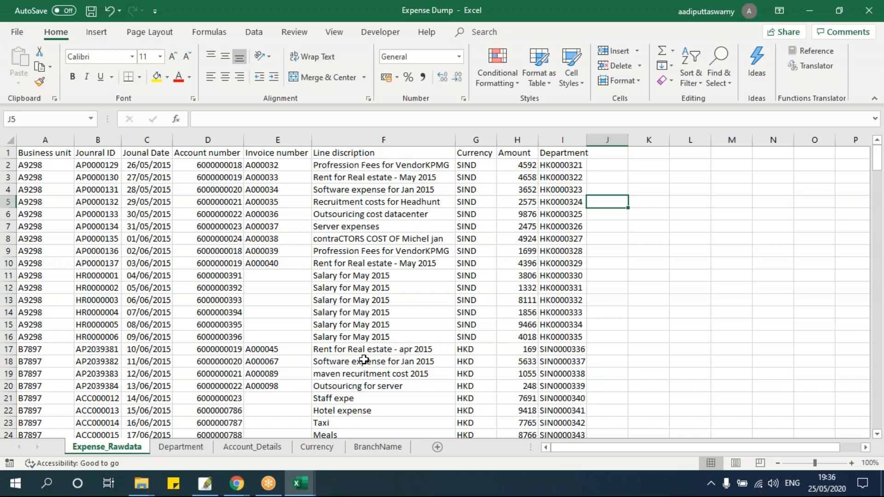
click(240, 266)
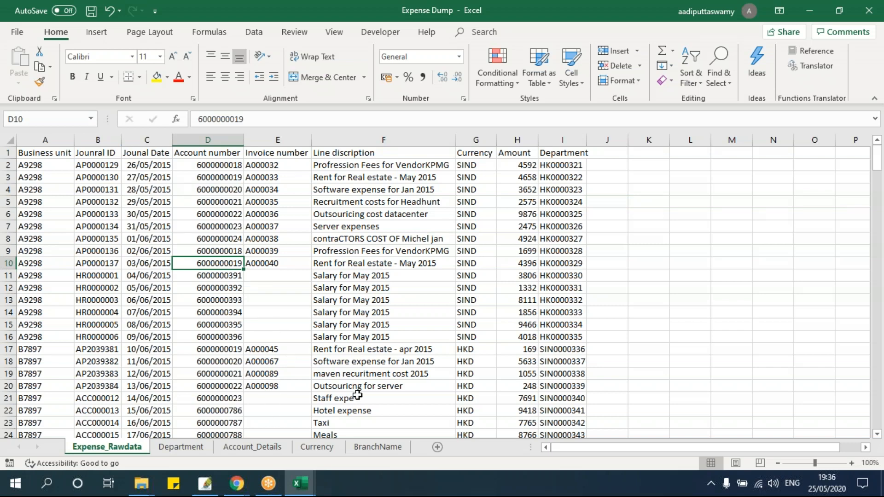
click(154, 230)
click(83, 191)
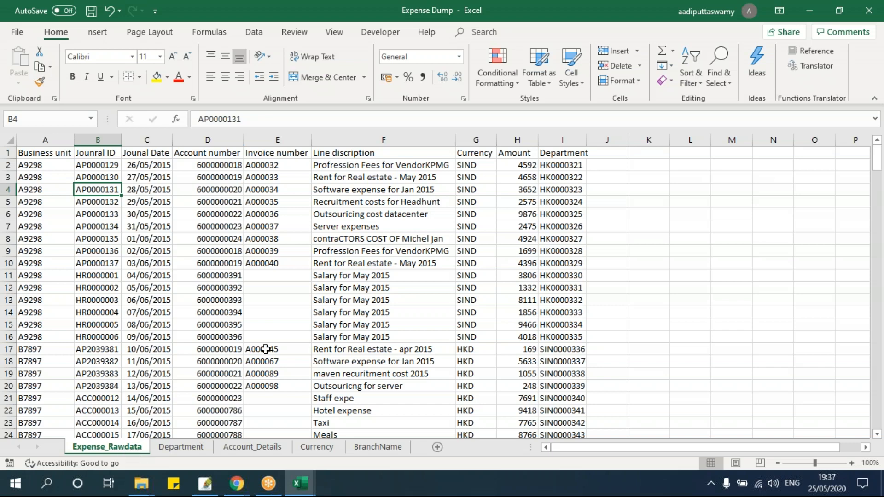
click(237, 316)
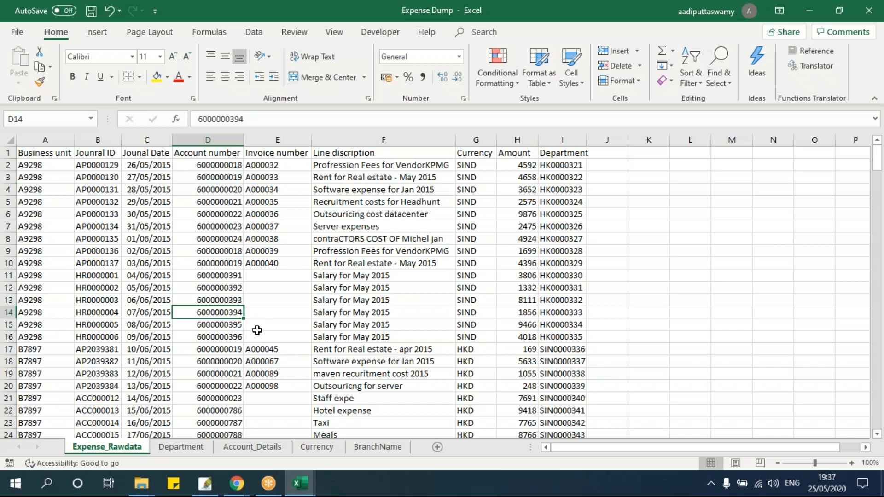
click(201, 235)
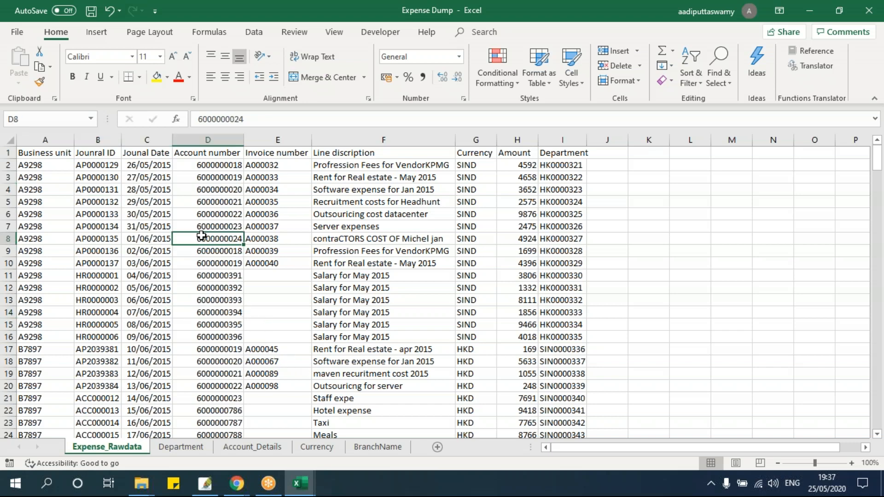
- Convert the raw expense data in A1:I240 into a table with headers
click(99, 226)
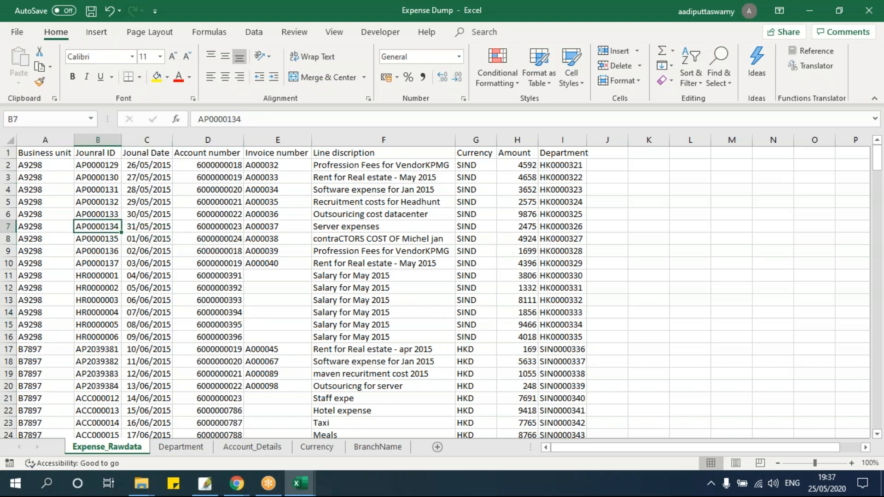
click(99, 33)
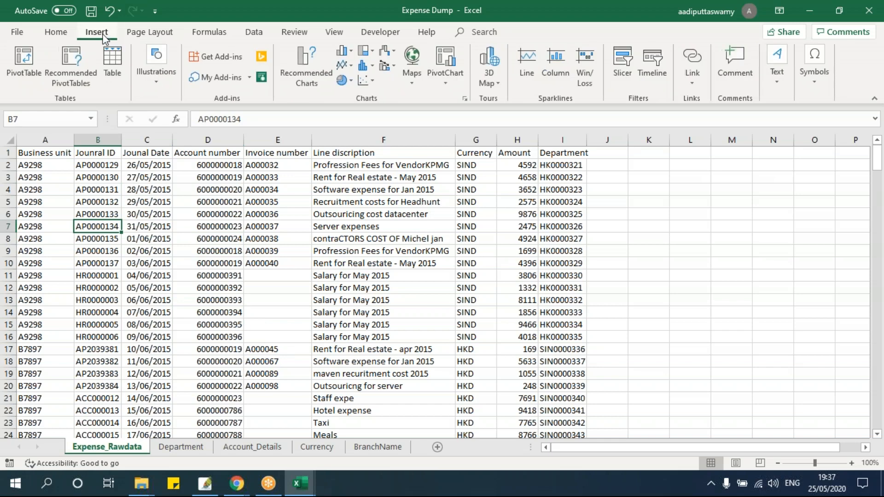
click(113, 64)
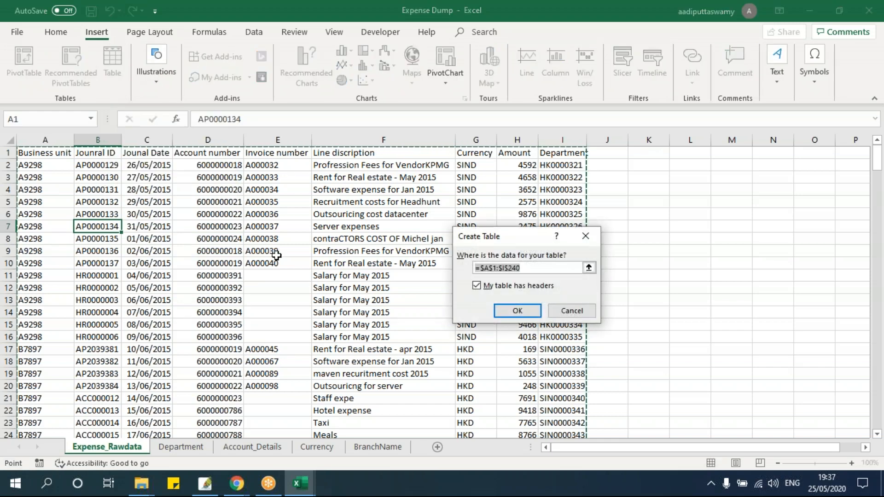
drag(515, 238, 372, 200)
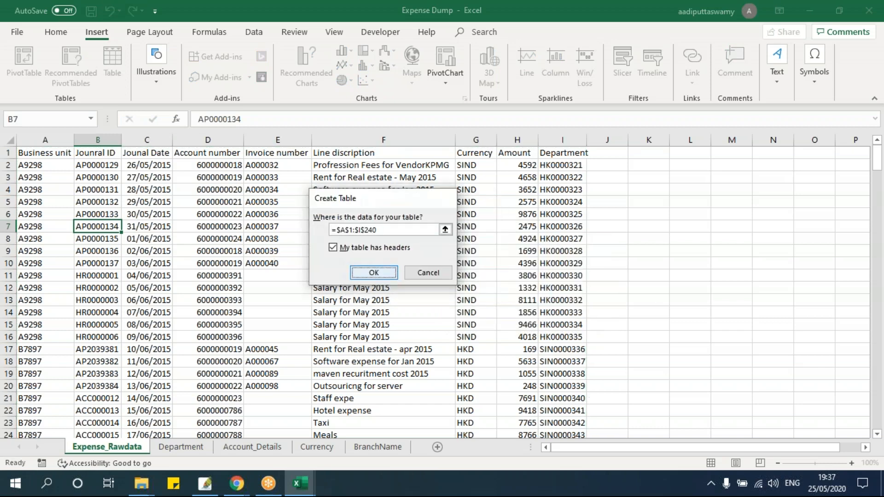
click(374, 272)
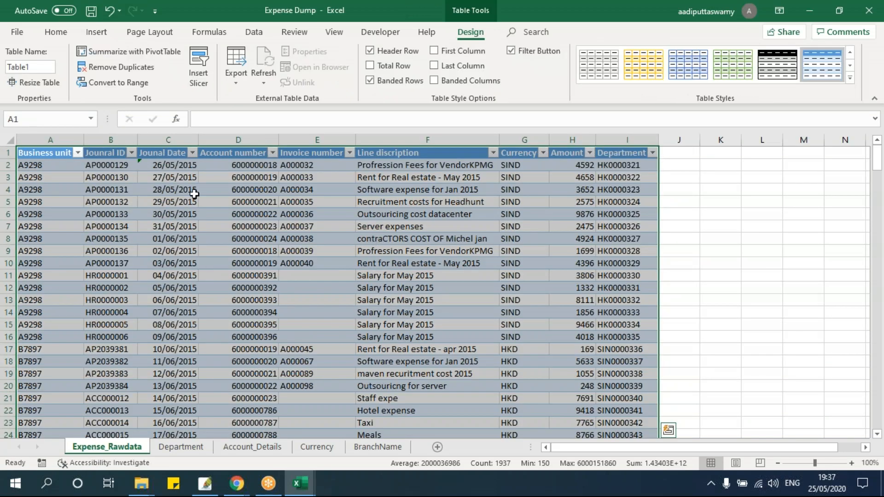
- Name the raw expense table tblMain
click(30, 66)
text(tblM)
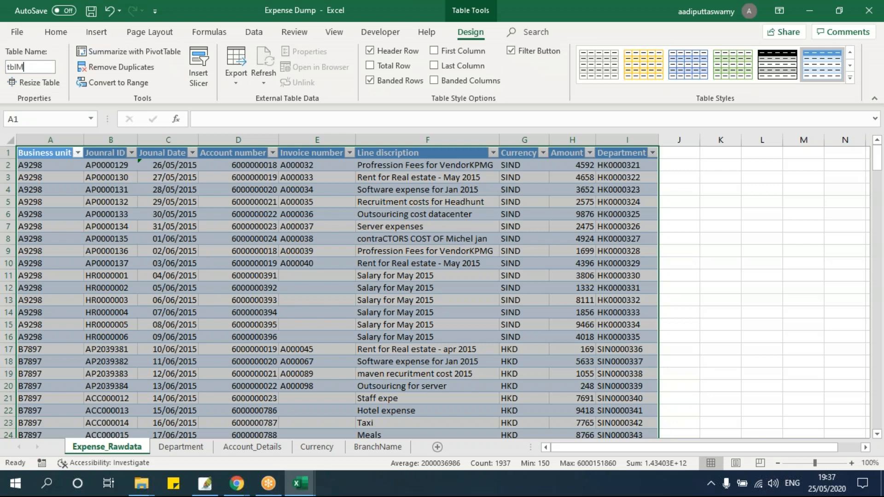
key(Return)
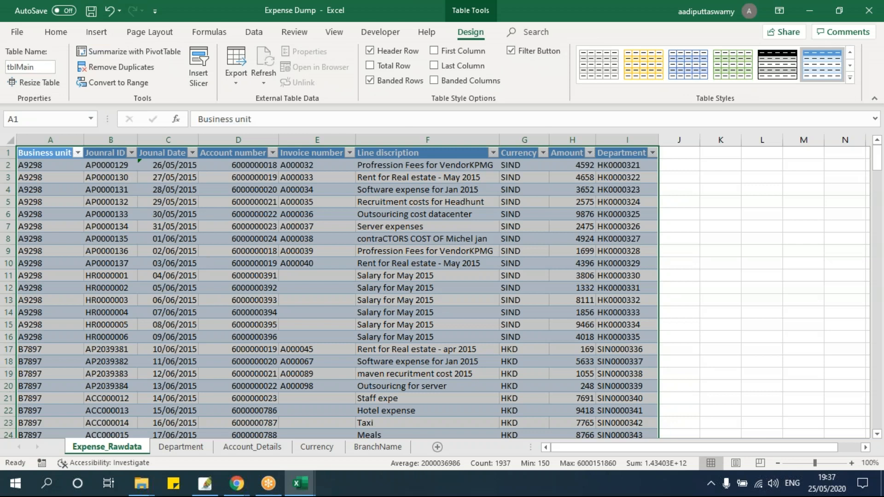
click(296, 310)
click(179, 249)
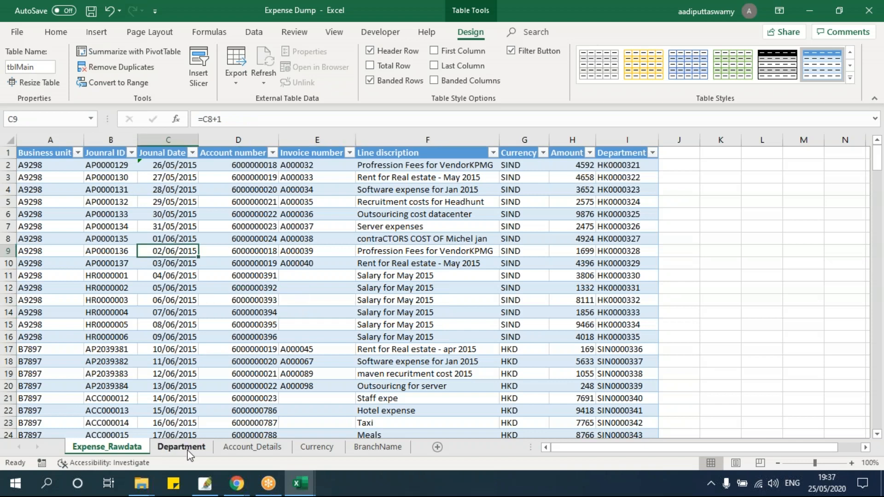
- Check the raw data's Department column against the Department sheet and convert that sheet's A1:B13 list into a table with headers
click(615, 149)
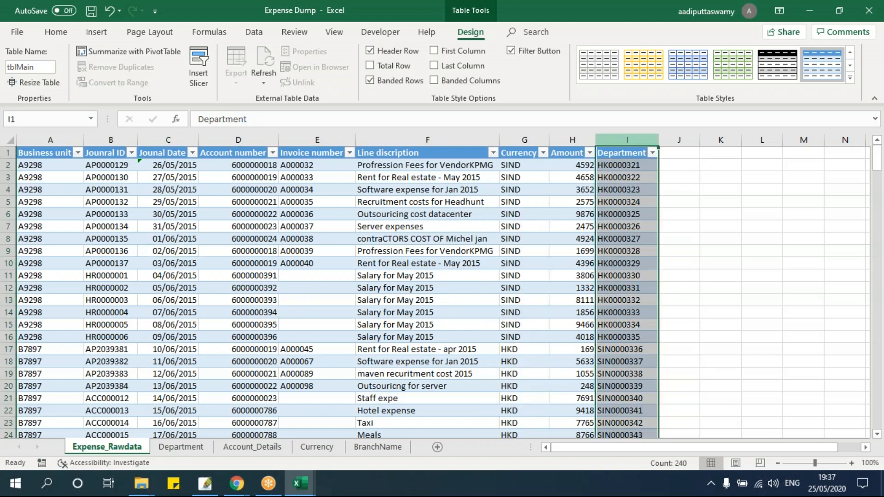
click(181, 447)
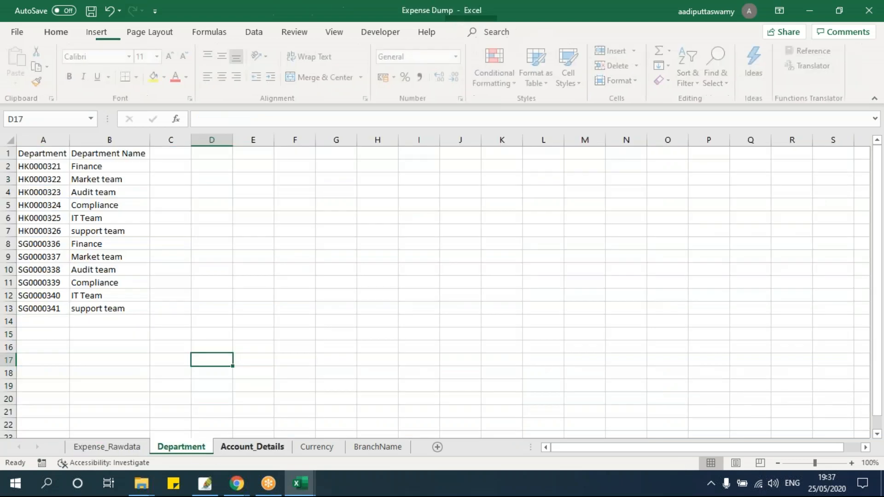
drag(49, 138, 126, 150)
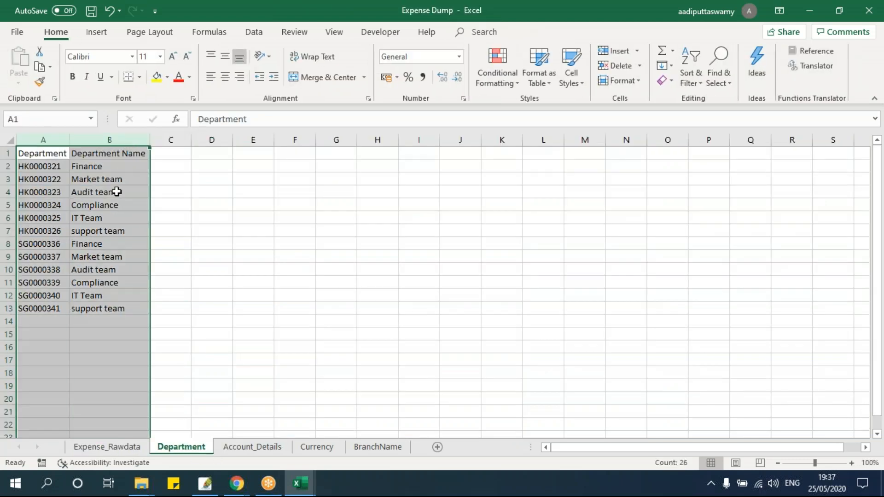
click(116, 191)
click(55, 218)
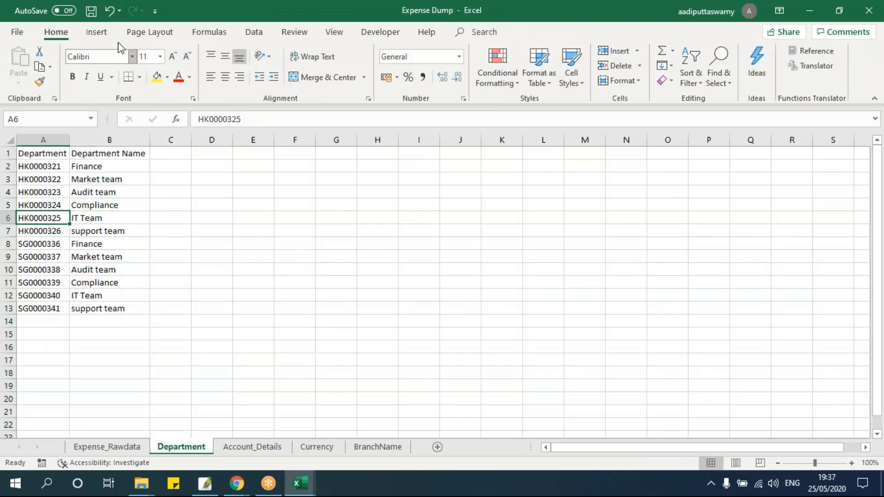
click(96, 32)
click(110, 63)
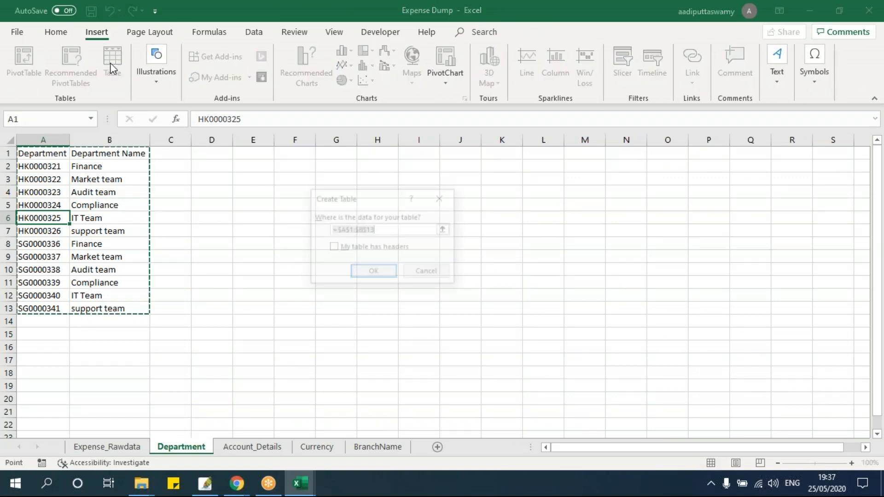
click(335, 249)
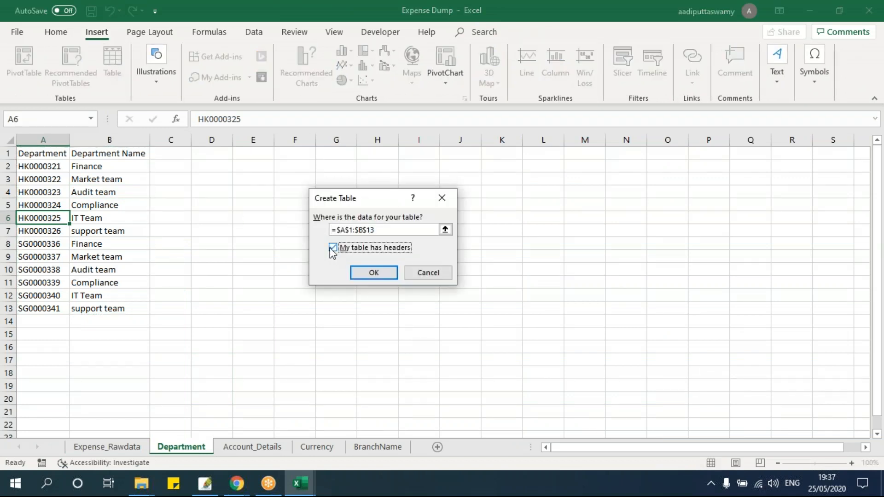
click(374, 272)
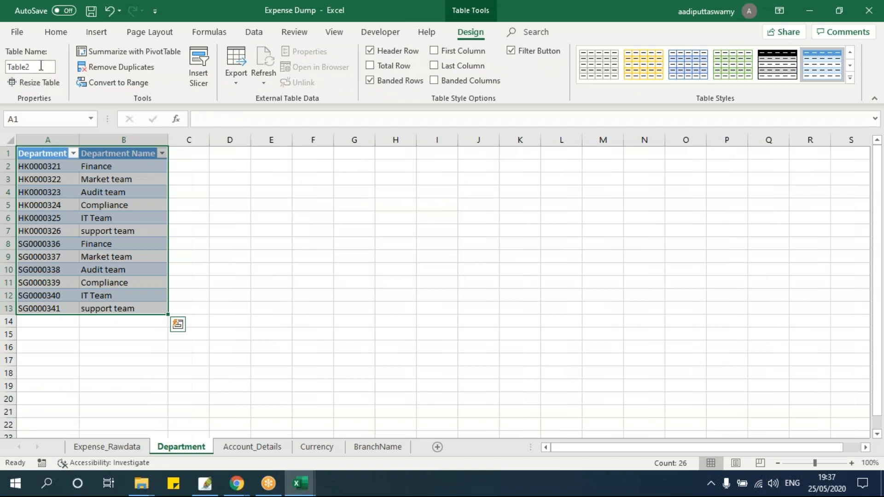
- Name the department table tblDept
click(41, 68)
text(tblDept)
key(Return)
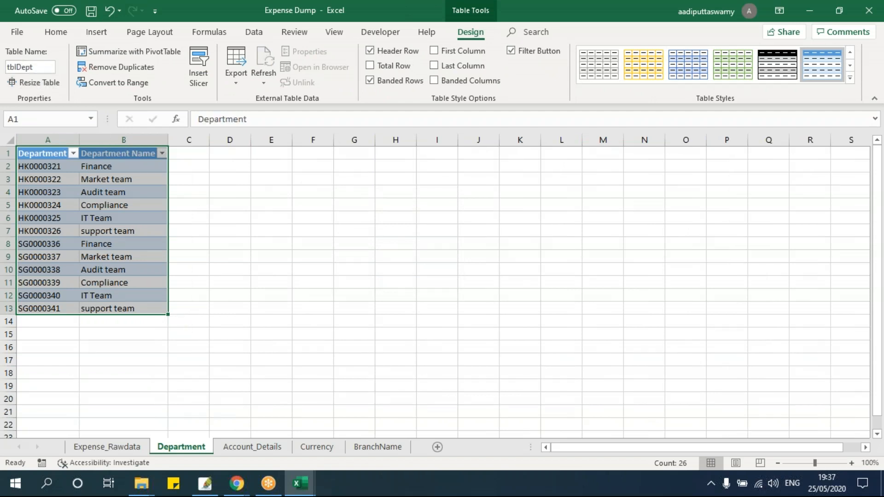
click(87, 181)
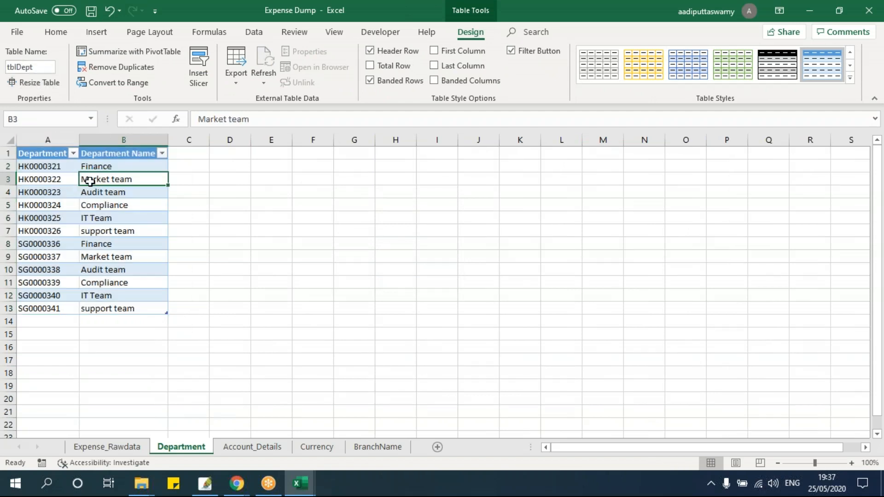
- Compare the account numbers with the raw expense data and convert the Account_Details list A1:B21 into a table with headers
click(254, 448)
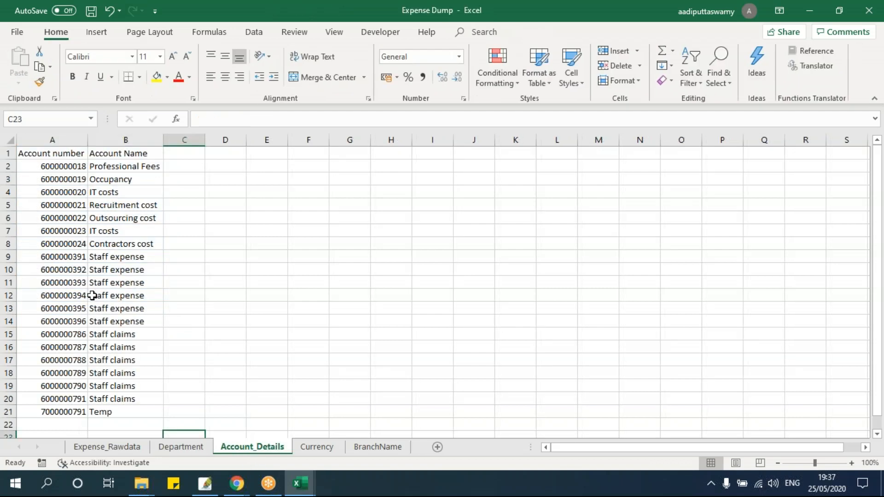
click(52, 139)
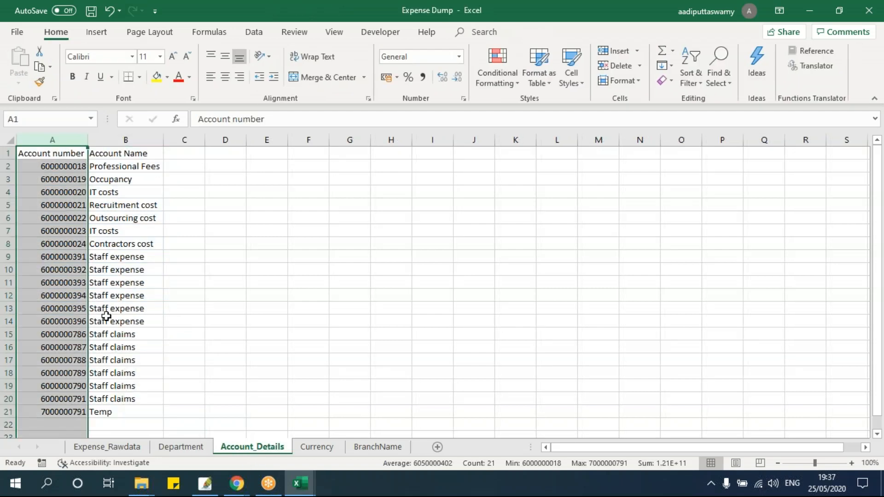
click(107, 447)
click(233, 151)
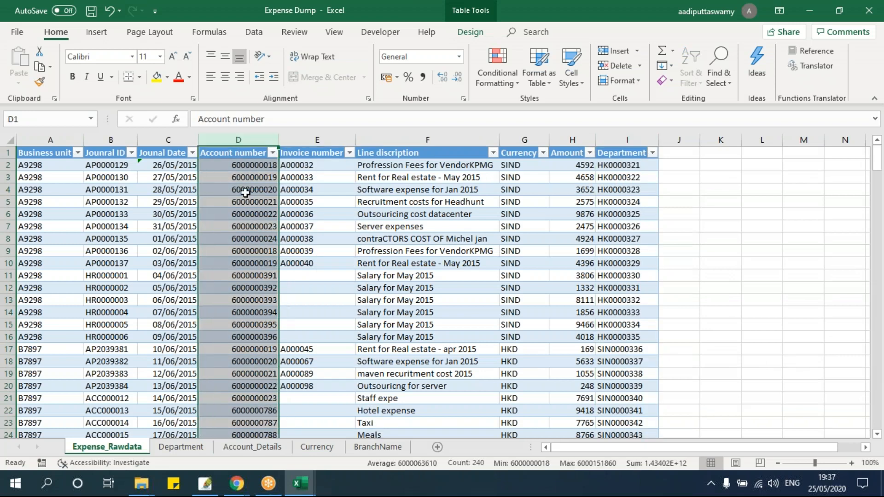
click(252, 449)
click(139, 257)
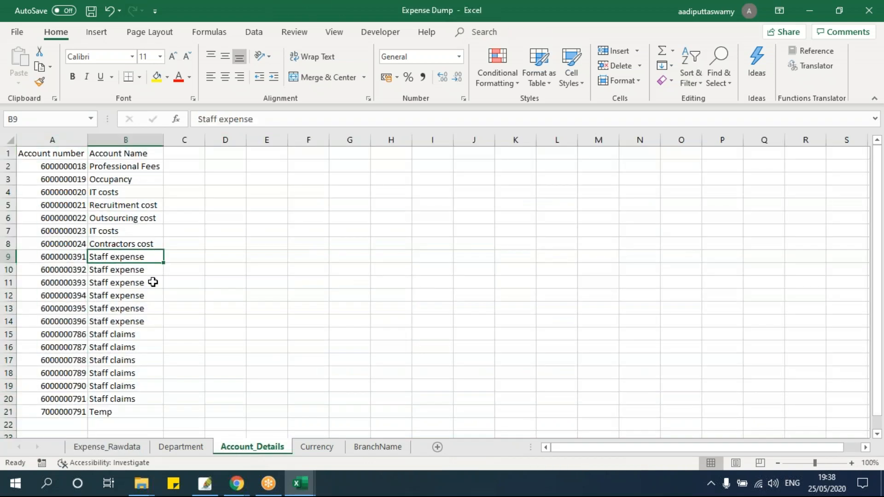
key(ctrl+t)
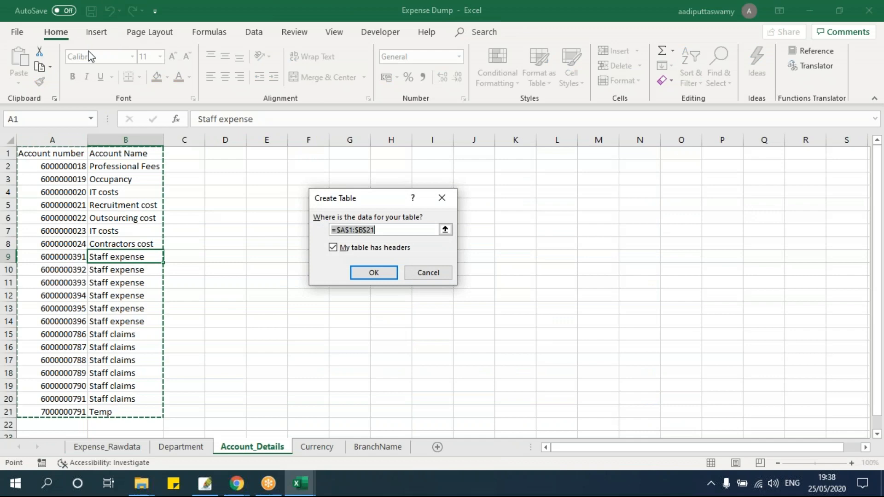
click(372, 273)
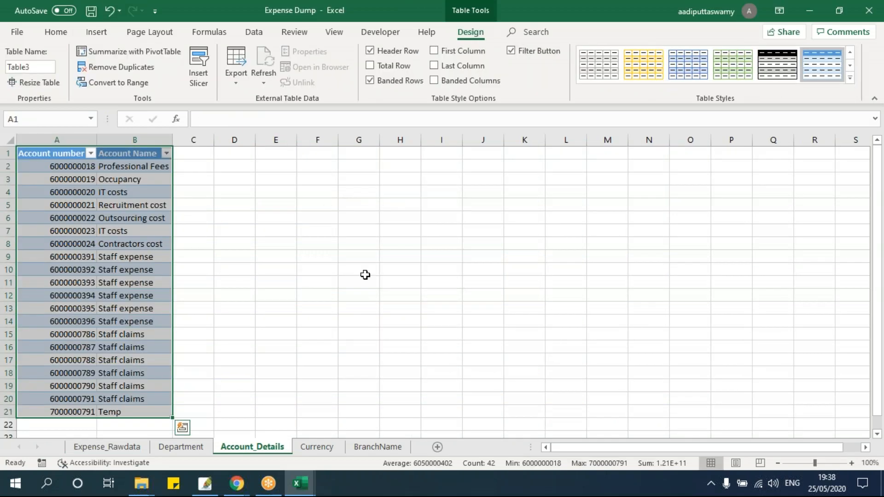
click(348, 282)
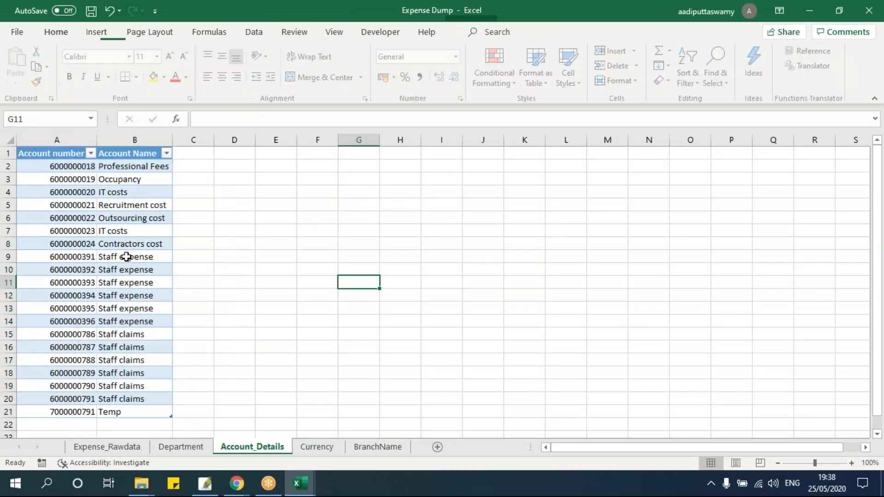
- Name the account details table tblAcc
click(126, 257)
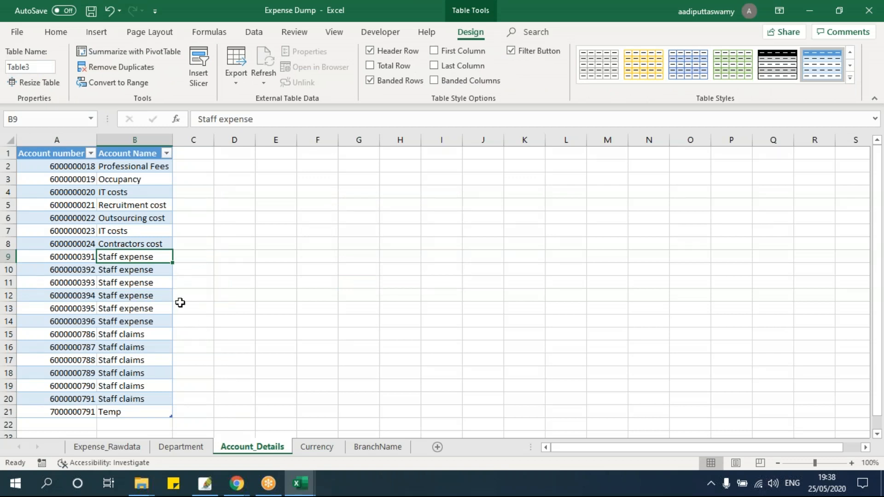
click(46, 67)
text(t)
key(BackSpace)
key(BackSpace)
key(BackSpace)
key(Return)
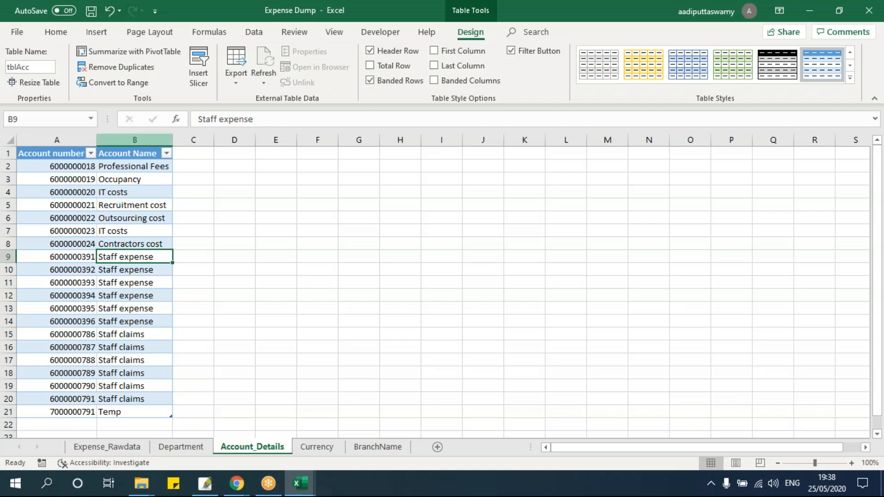
click(198, 293)
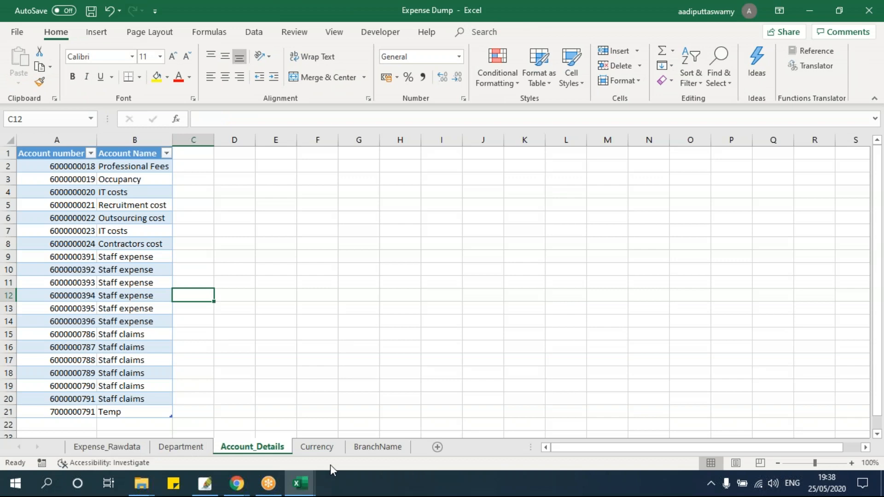
- Create a PivotTable from tblMain on a new worksheet and add its data to the Data Model
click(378, 447)
click(297, 445)
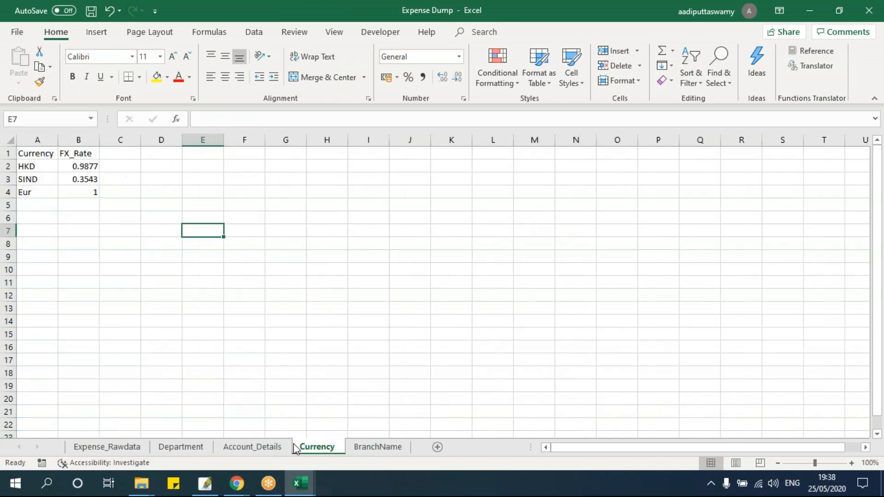
click(126, 446)
click(157, 299)
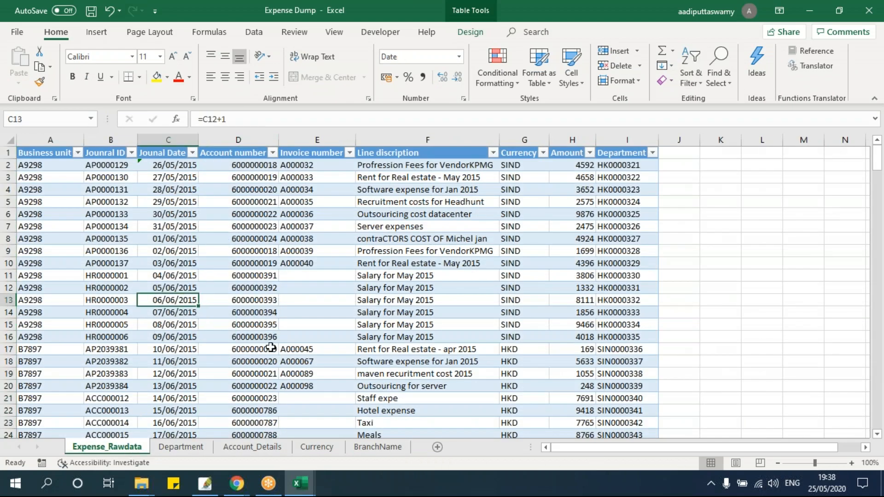
click(237, 266)
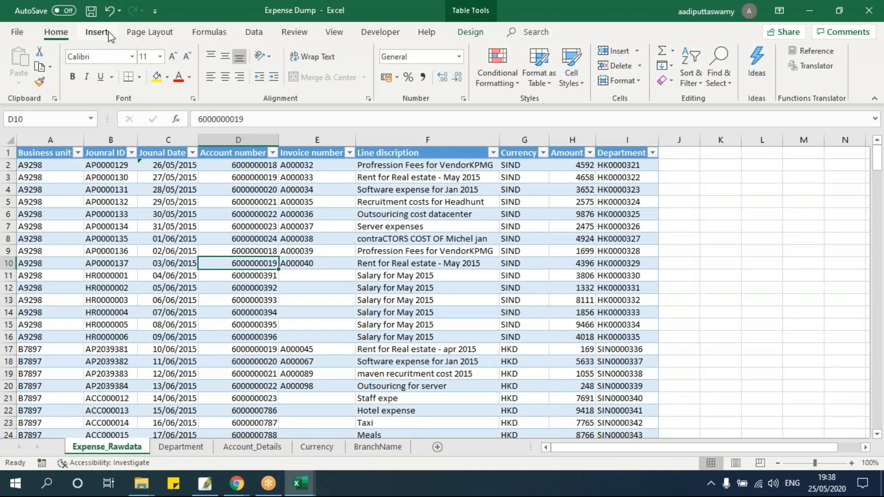
click(97, 32)
click(24, 64)
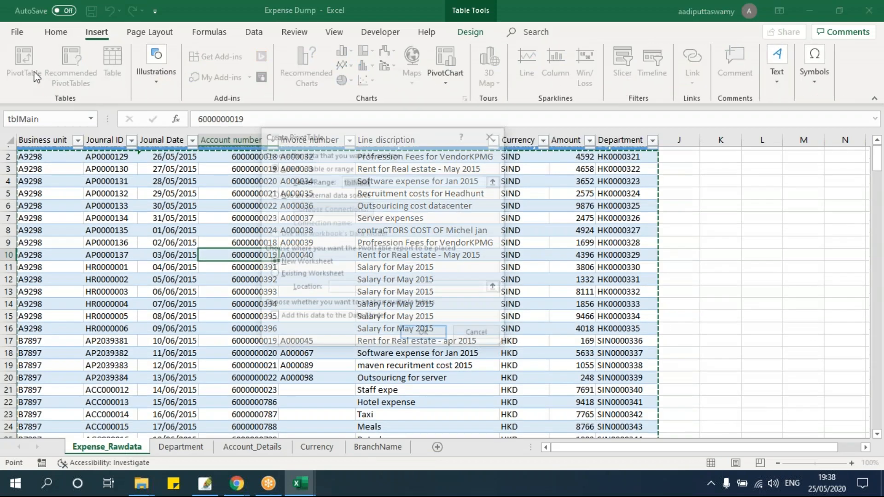
drag(404, 182, 272, 171)
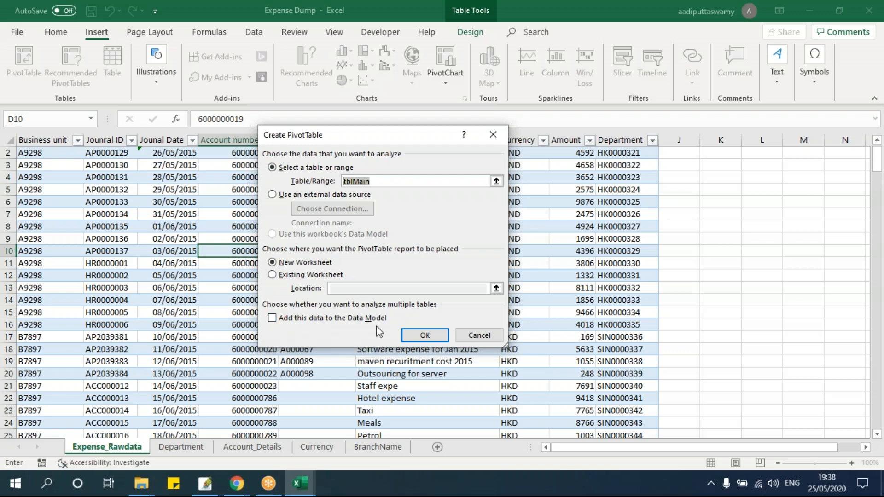
click(276, 321)
click(413, 336)
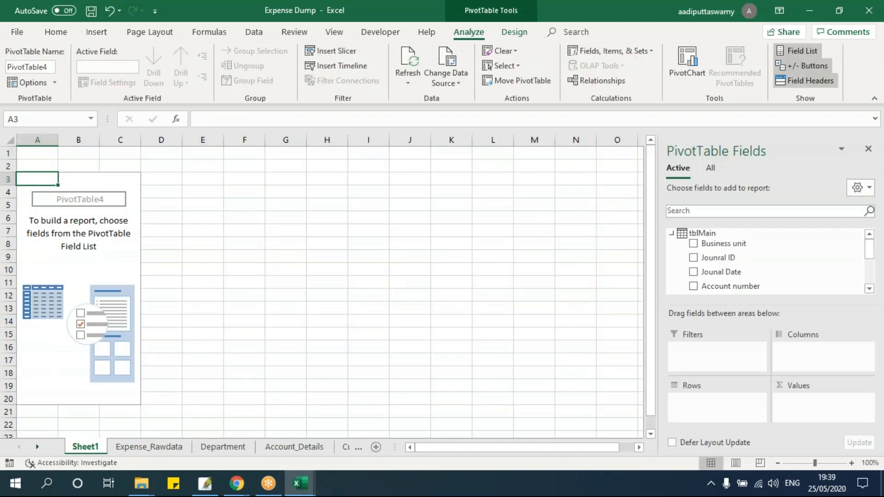
- Examine the fields of tblMain in the PivotTable field list by collapsing and expanding the table
click(867, 232)
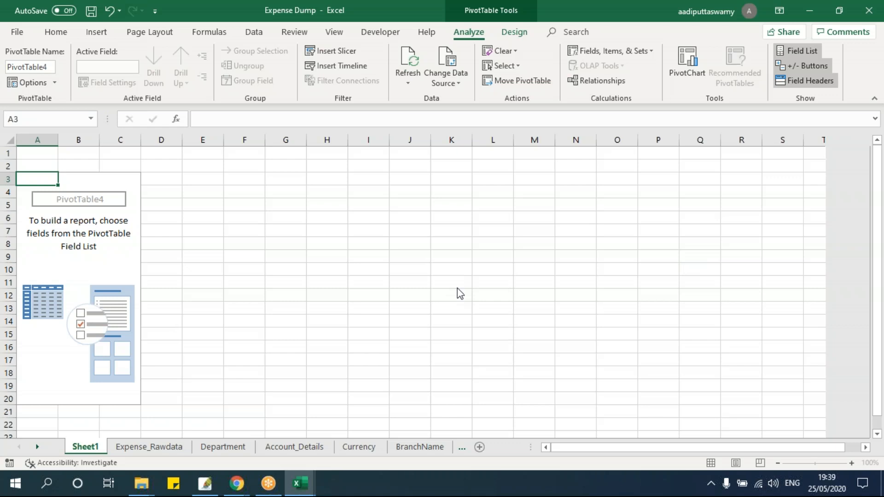
click(92, 256)
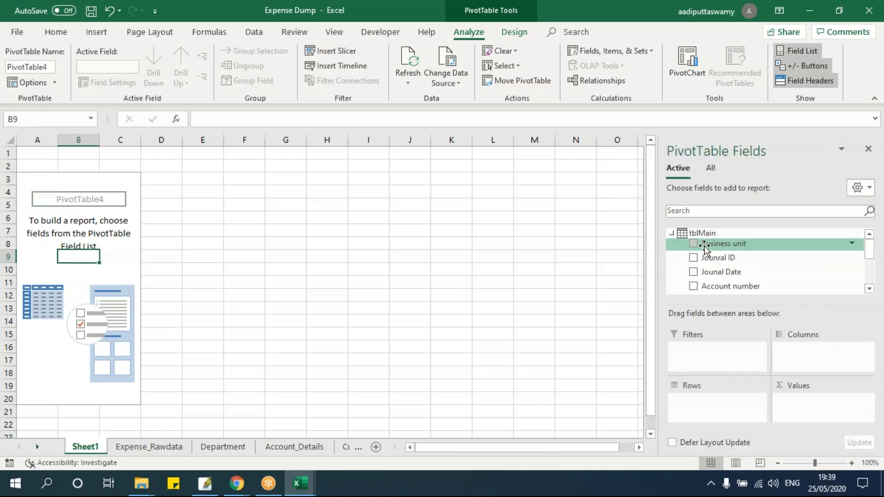
click(672, 234)
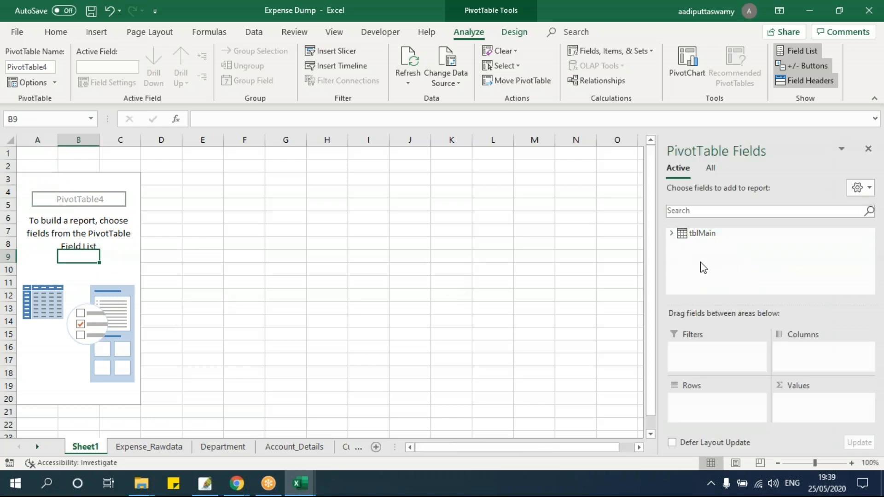
click(671, 234)
click(673, 234)
click(671, 234)
click(671, 234)
click(673, 235)
click(671, 233)
click(672, 234)
click(672, 235)
click(672, 234)
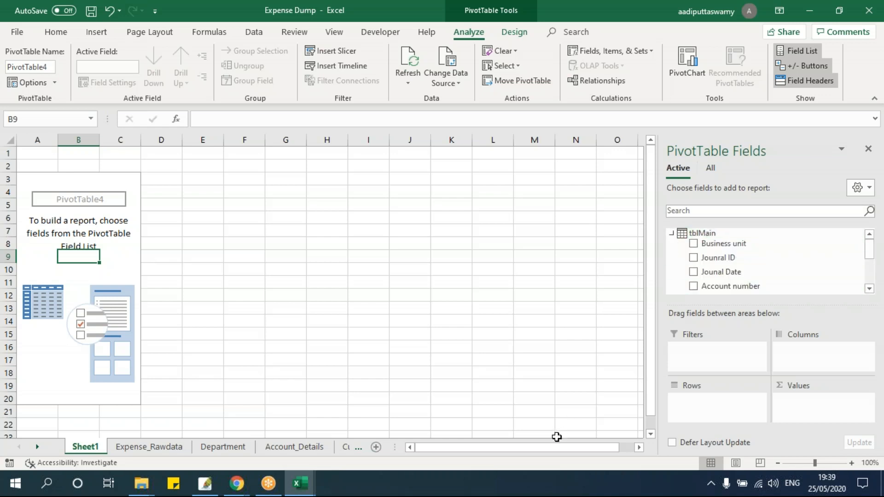
- Check the raw expense data, return to the pivot sheet and show all workbook tables in the field list
click(161, 446)
click(169, 254)
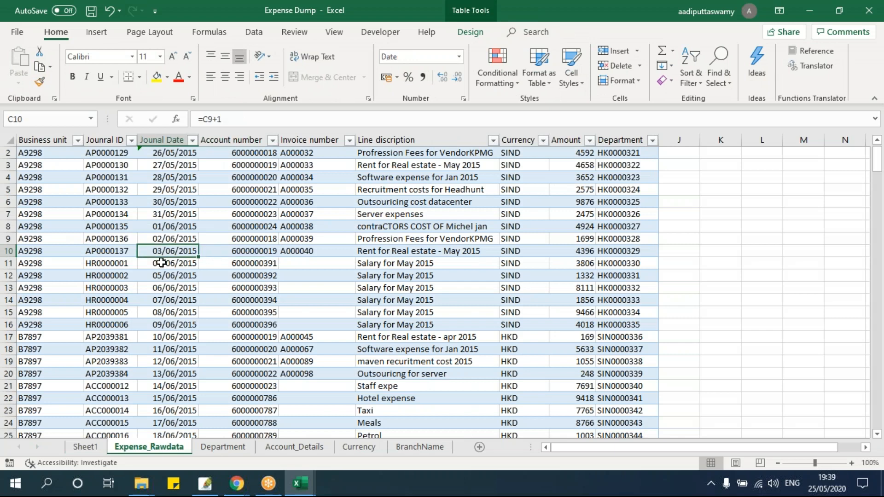
click(88, 447)
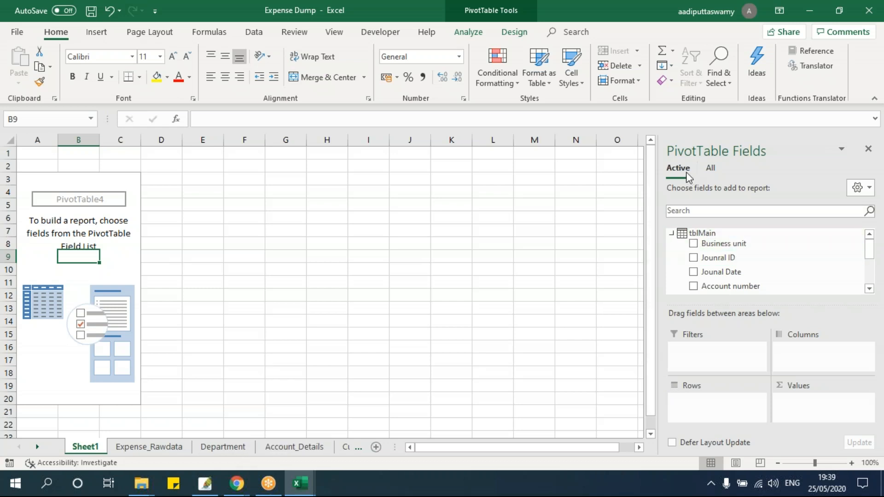
click(712, 168)
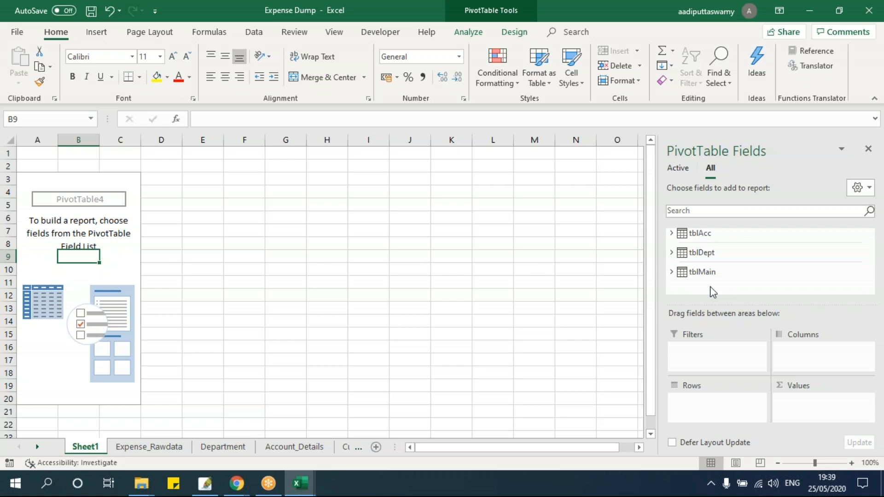
- Create a relationship from tblMain's Department column to the Department column of tblDept
click(473, 37)
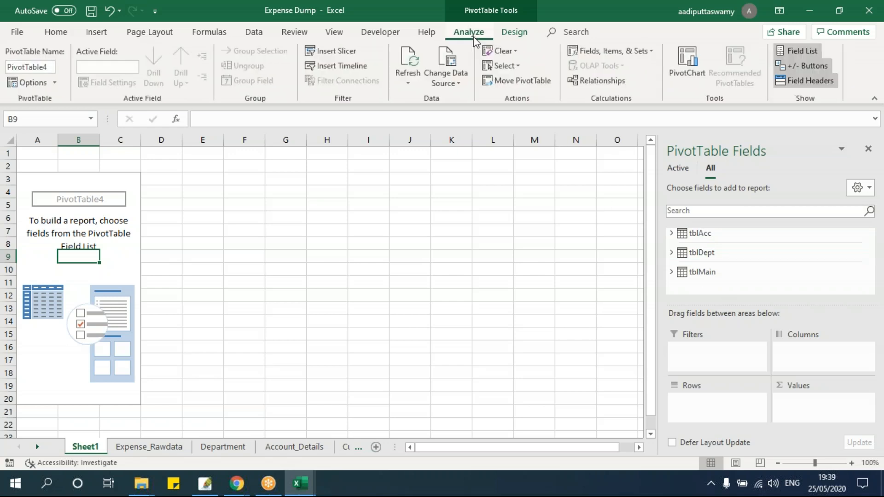
click(595, 80)
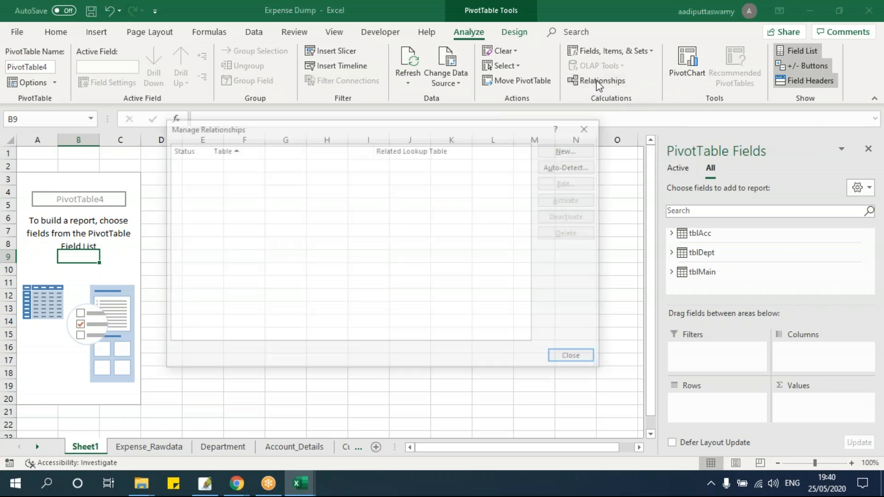
click(569, 151)
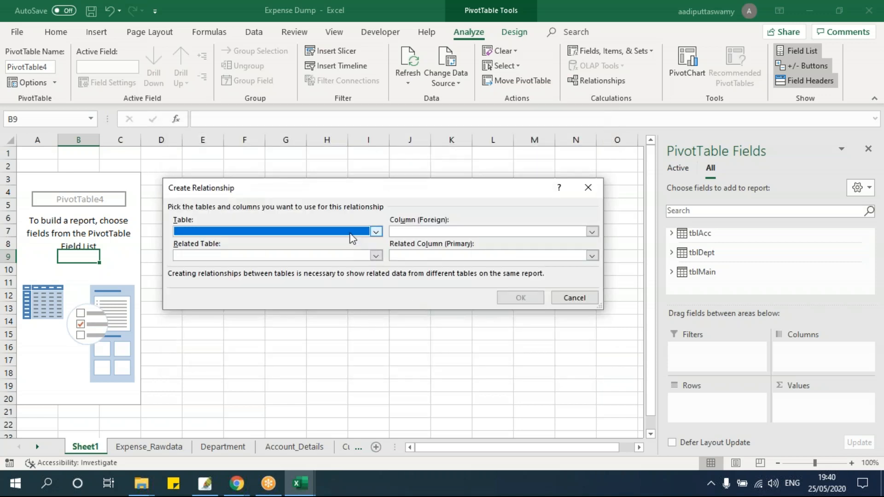
click(376, 232)
click(296, 248)
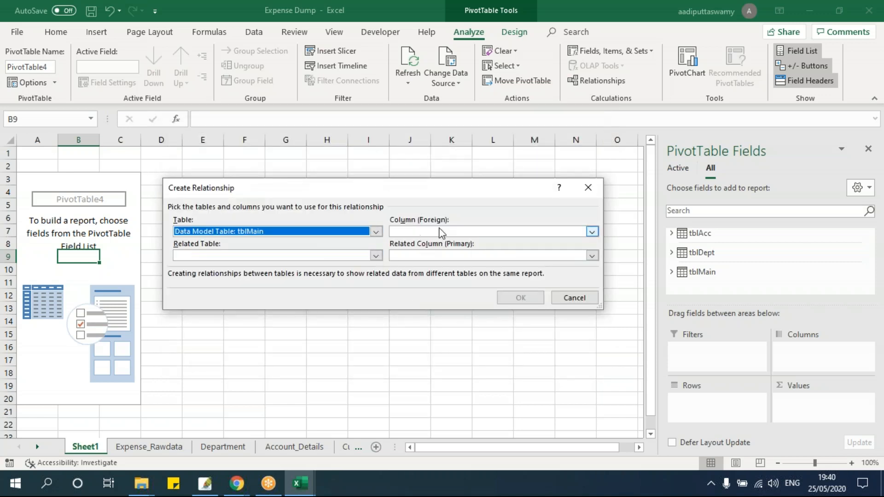
click(440, 230)
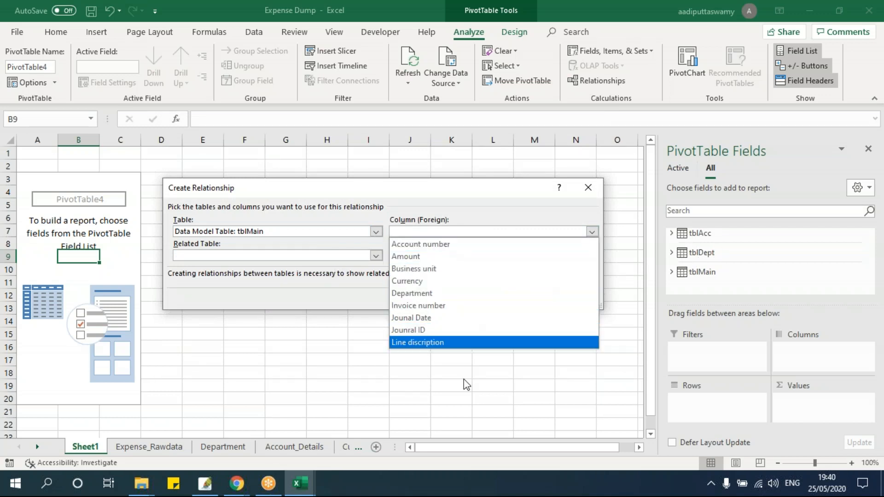
click(412, 294)
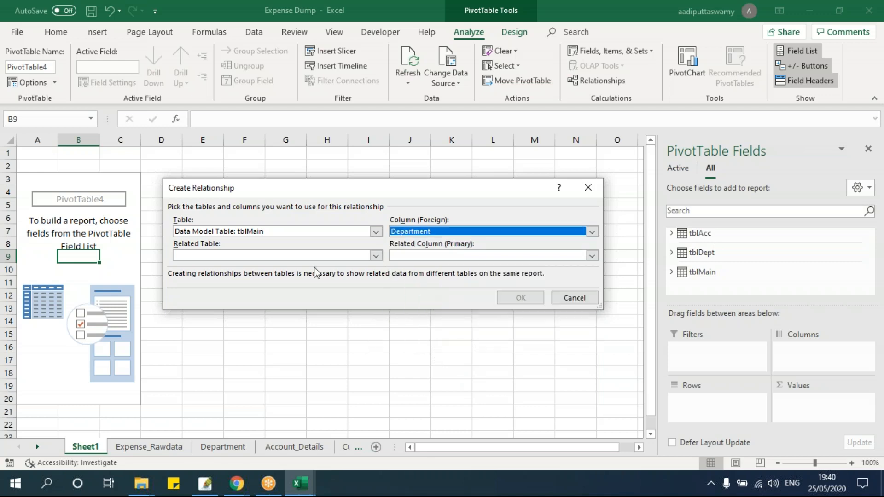
click(277, 255)
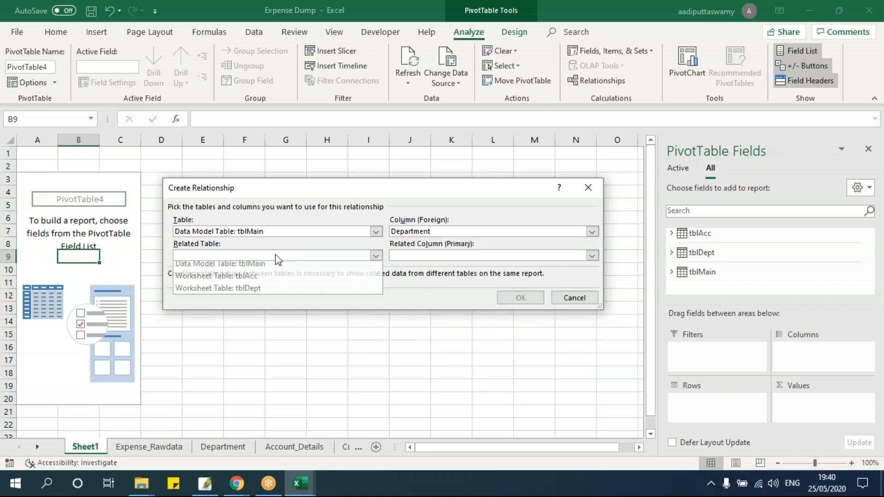
click(266, 291)
click(483, 256)
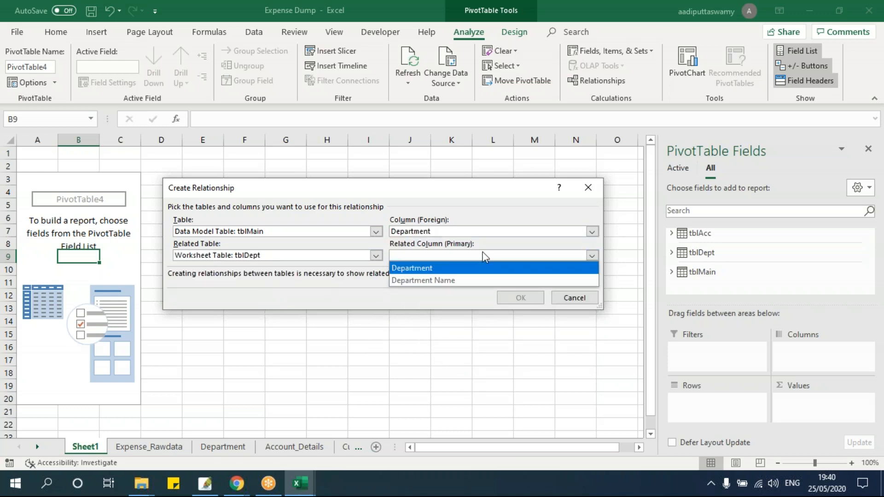
click(438, 268)
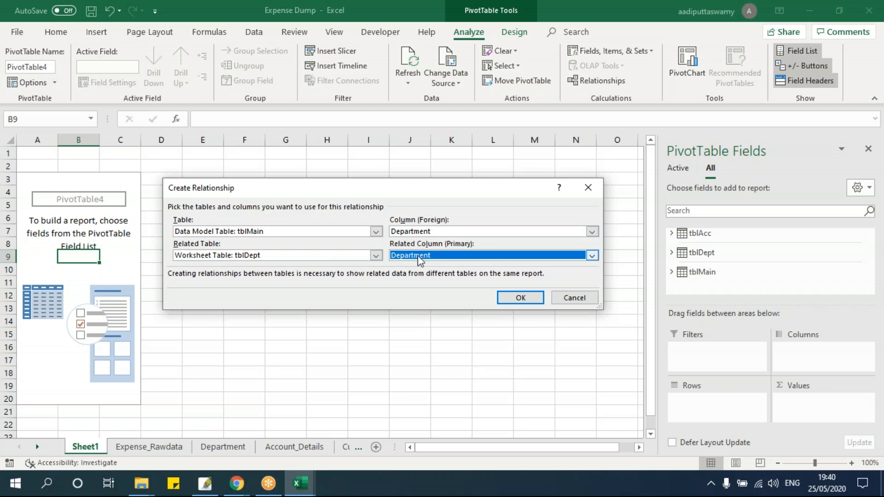
click(518, 297)
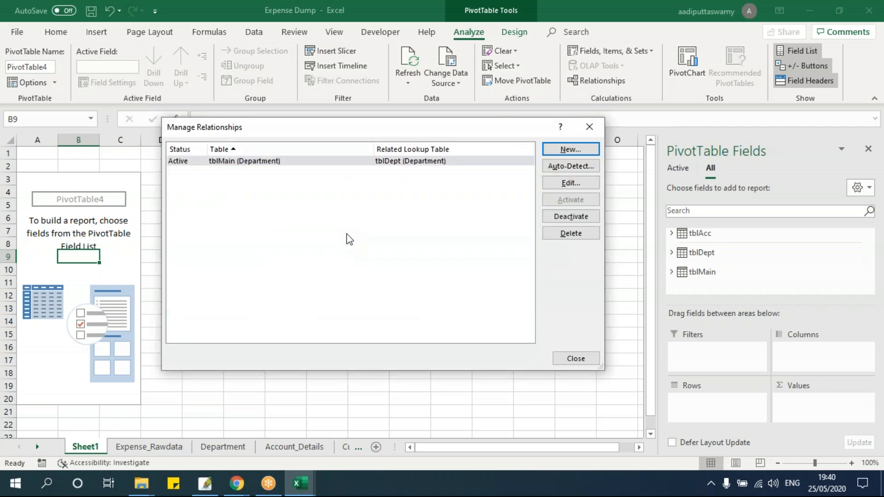
- Create a relationship from tblMain's Account number column to the Account number column of tblAcc, and close the relationship manager
click(562, 152)
click(343, 232)
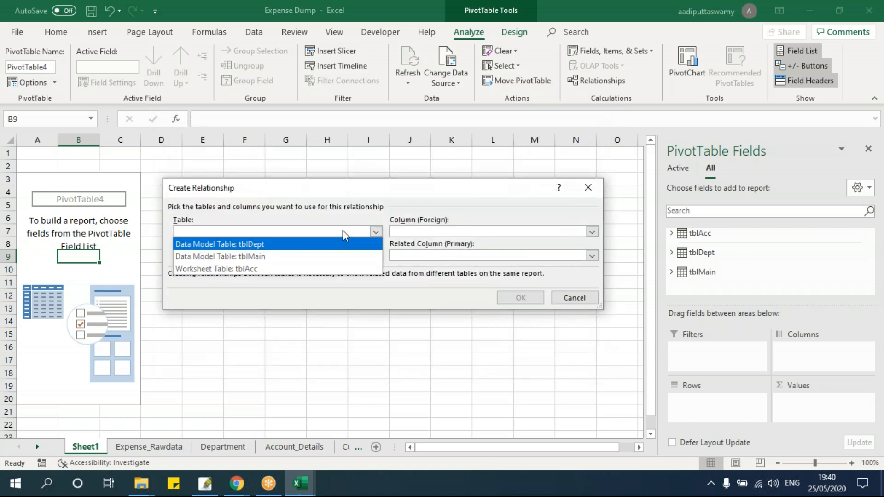
click(298, 246)
click(469, 231)
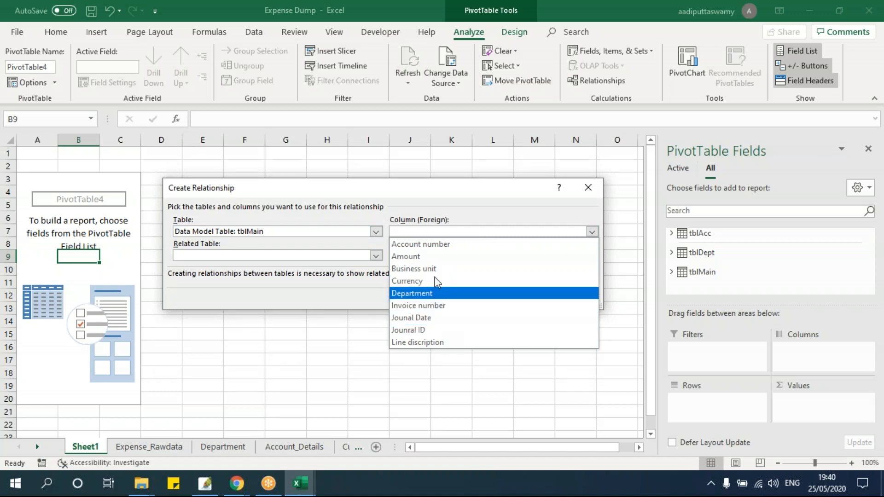
click(438, 244)
click(296, 256)
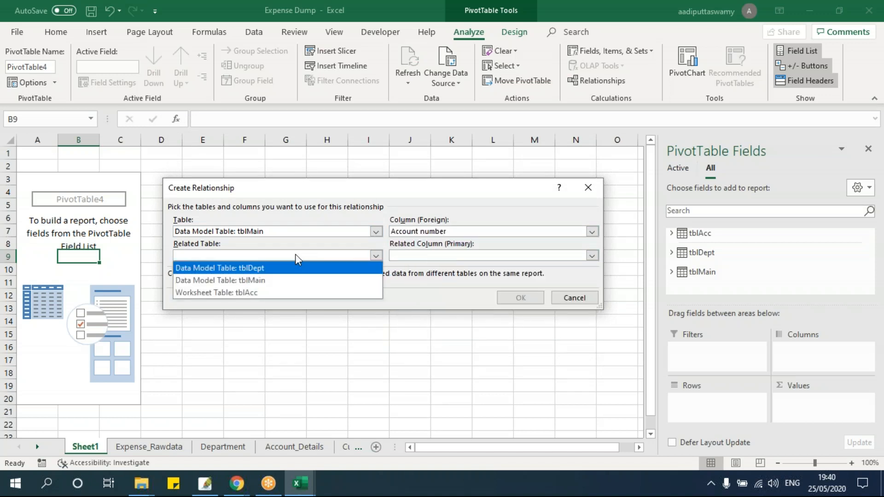
click(270, 293)
click(466, 254)
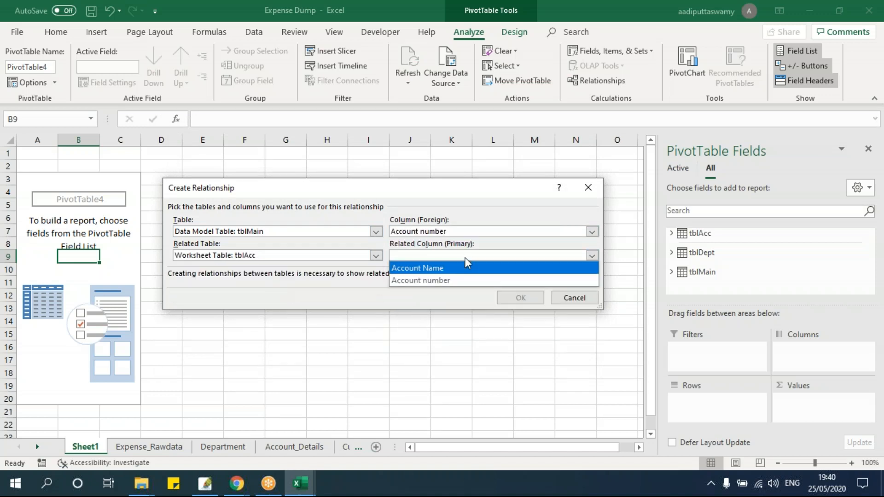
click(460, 281)
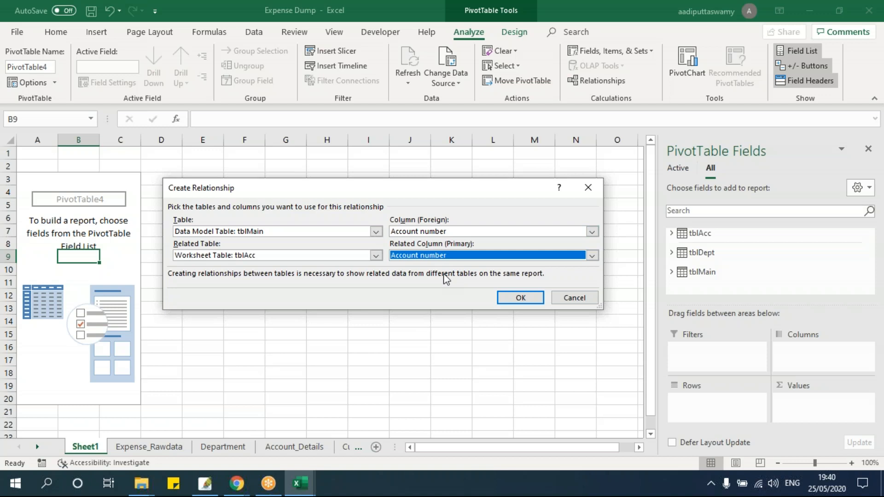
click(518, 297)
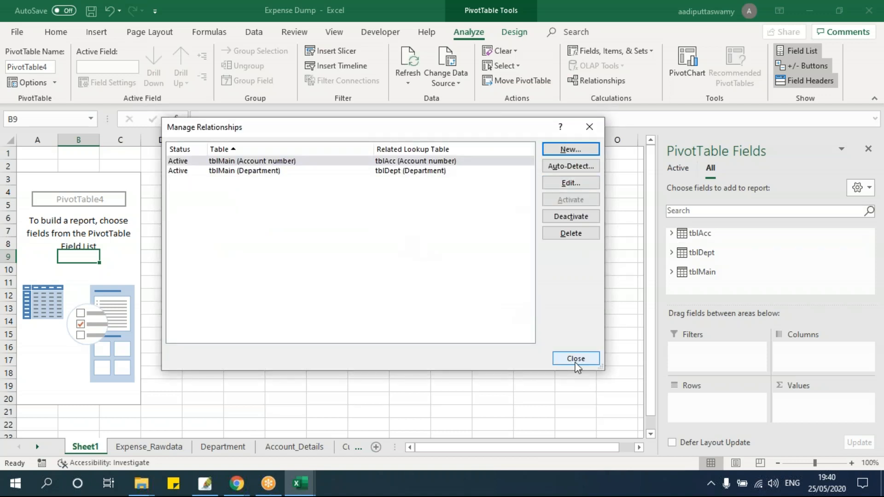
click(574, 360)
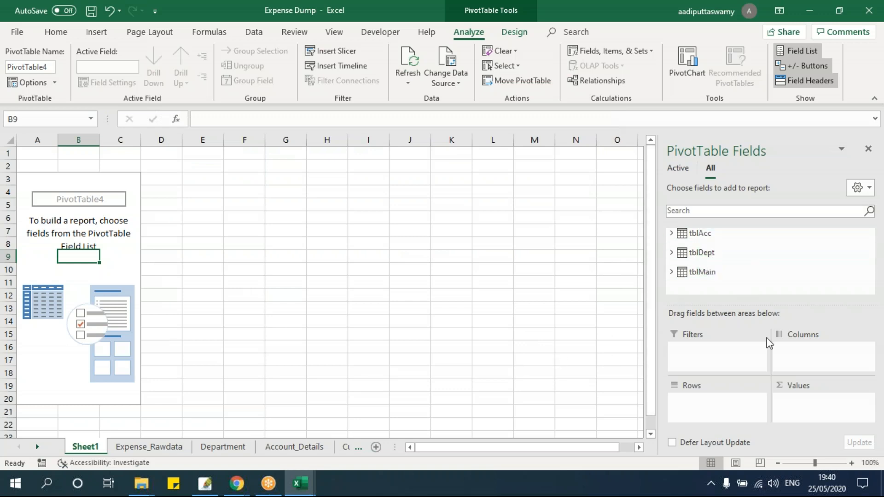
- Build the PivotTable from tblMain with Department as rows and the sum of Amount as values
click(672, 272)
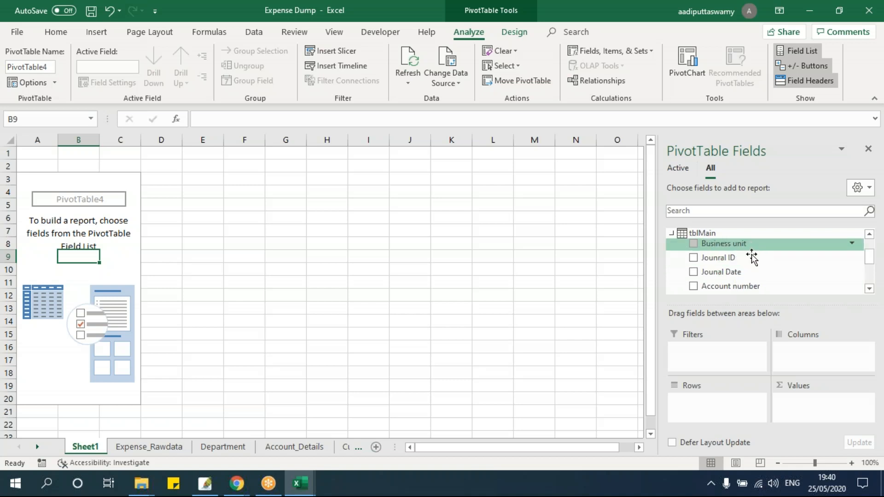
scroll(751, 256, down, 1)
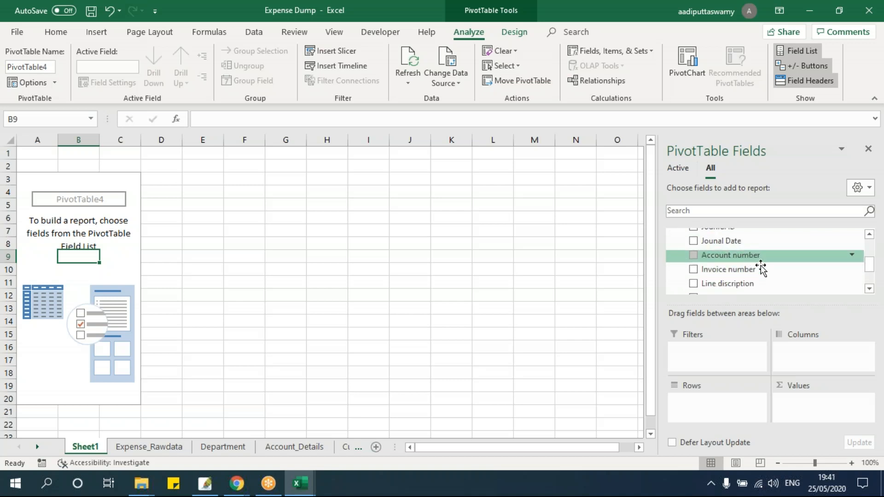
scroll(751, 276, down, 2)
drag(740, 276, 723, 402)
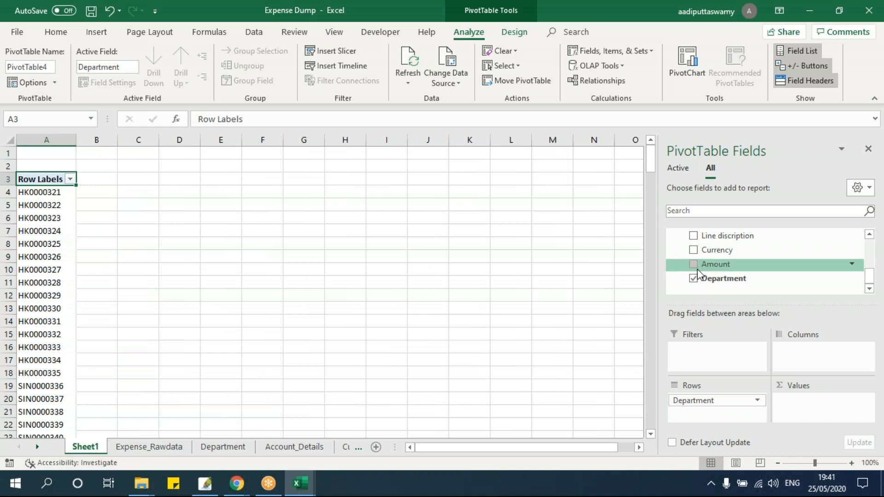
drag(697, 264, 799, 407)
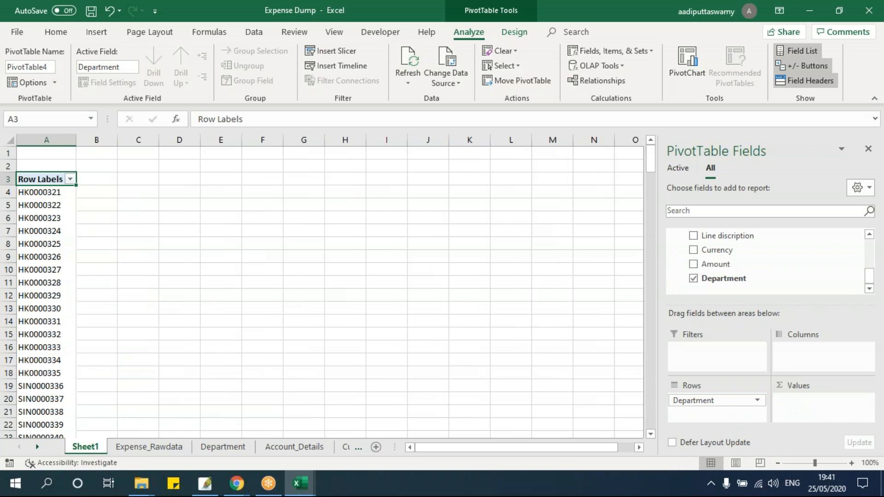
click(112, 281)
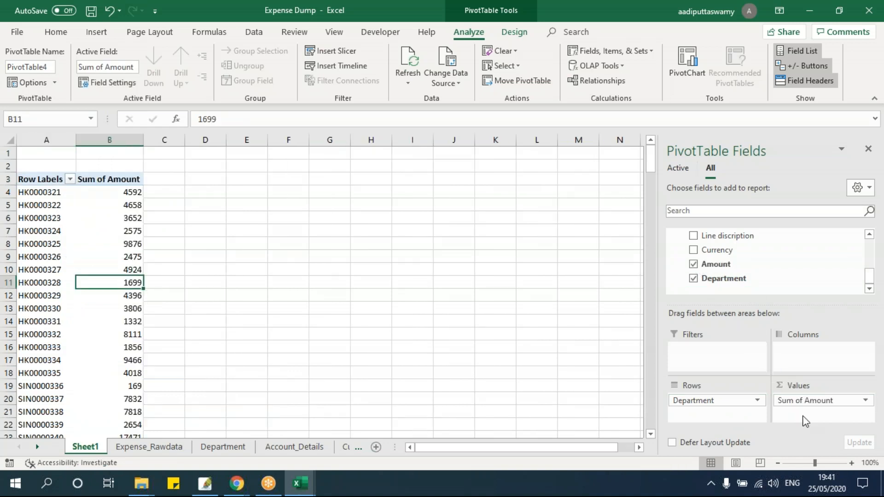
- Replace the Department field in the PivotTable rows with Department Name from tblDept
scroll(737, 270, up, 5)
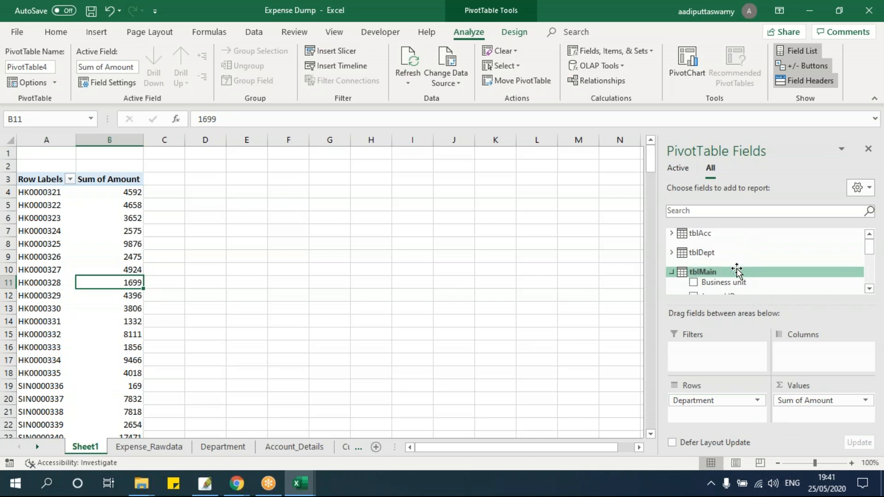
click(672, 273)
click(672, 252)
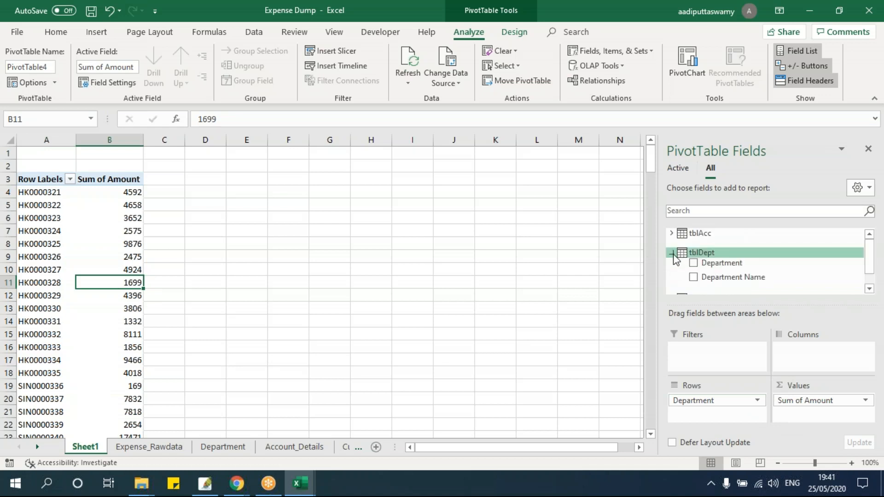
drag(700, 401, 617, 293)
drag(750, 276, 712, 409)
click(59, 219)
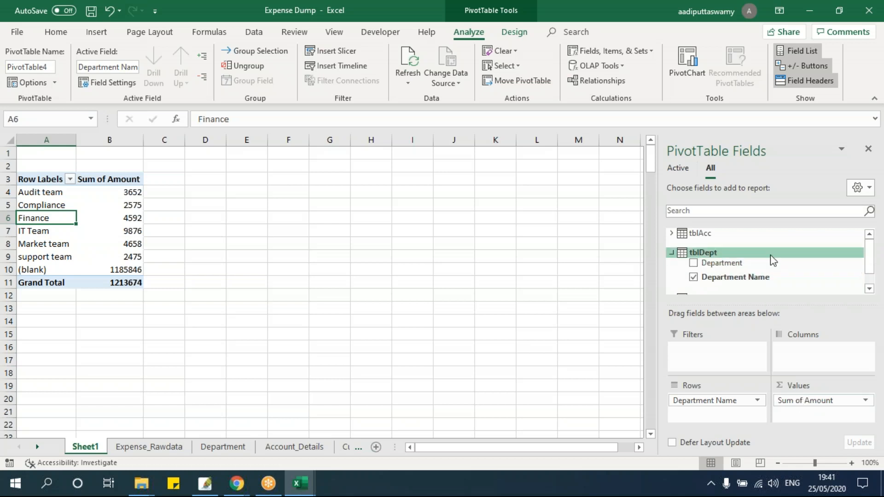
- Add Account Name from tblAcc to the PivotTable's columns
scroll(770, 255, down, 1)
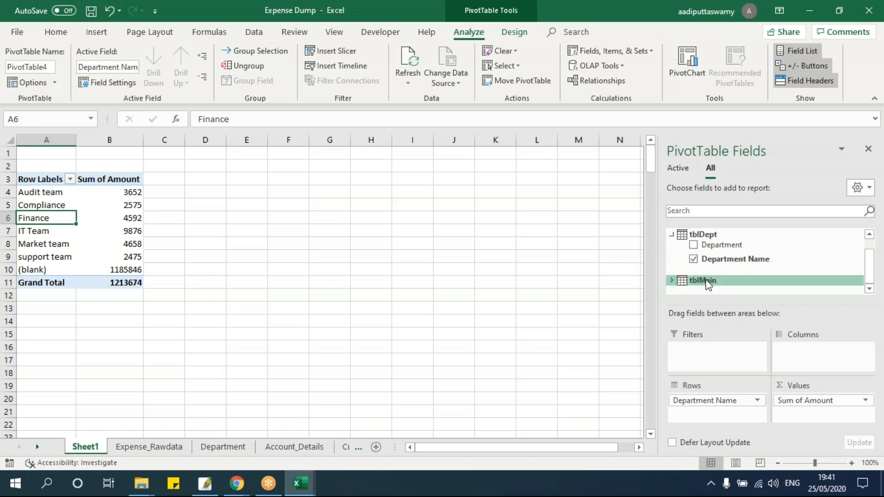
scroll(691, 267, up, 1)
click(672, 234)
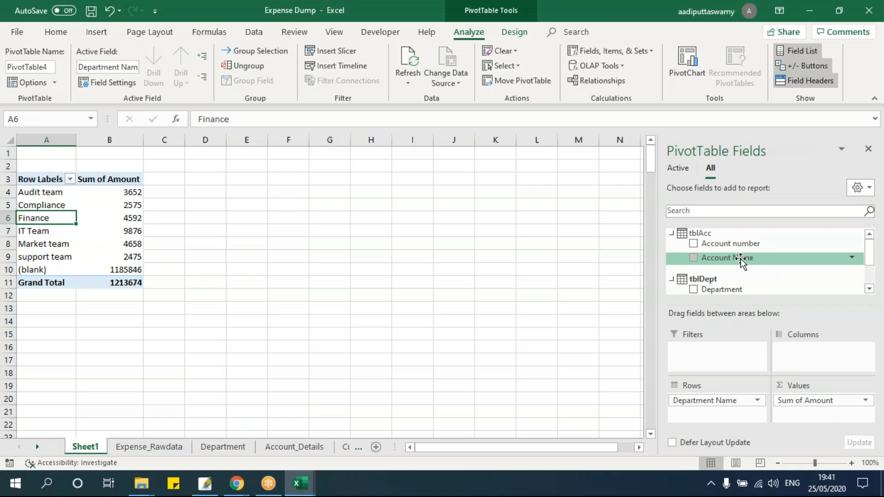
drag(736, 256, 806, 364)
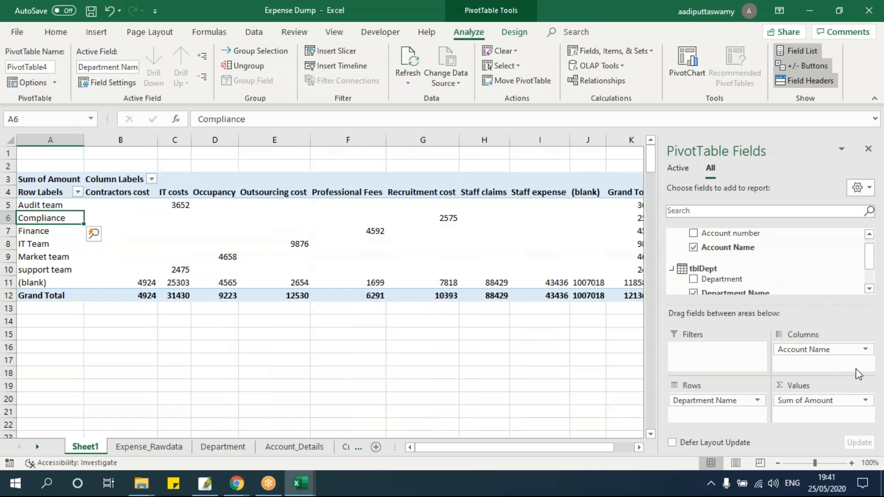
click(393, 256)
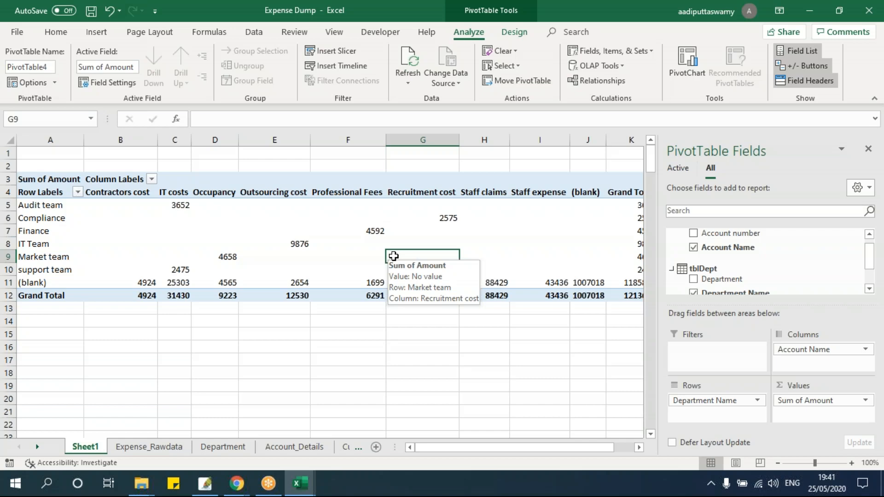
- Review the source tables on the Expense_Rawdata, Department and Account_Details sheets and return to the pivot on Sheet1
click(149, 447)
click(223, 446)
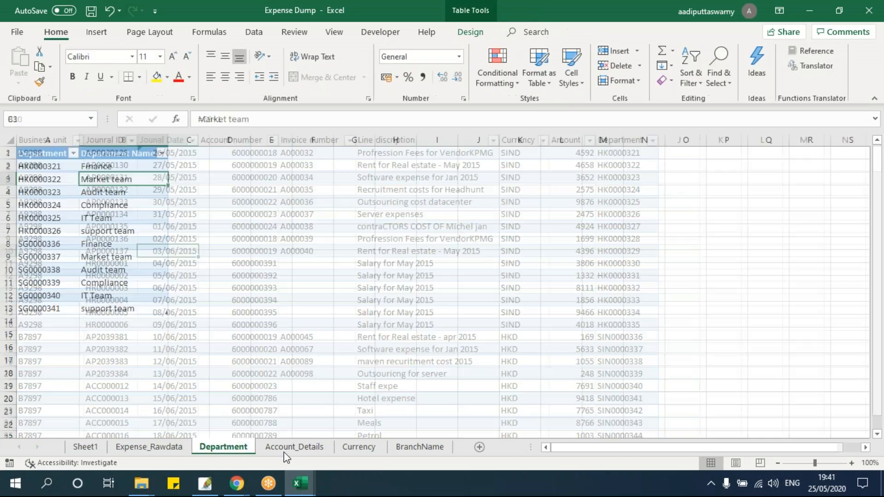
click(284, 448)
click(74, 445)
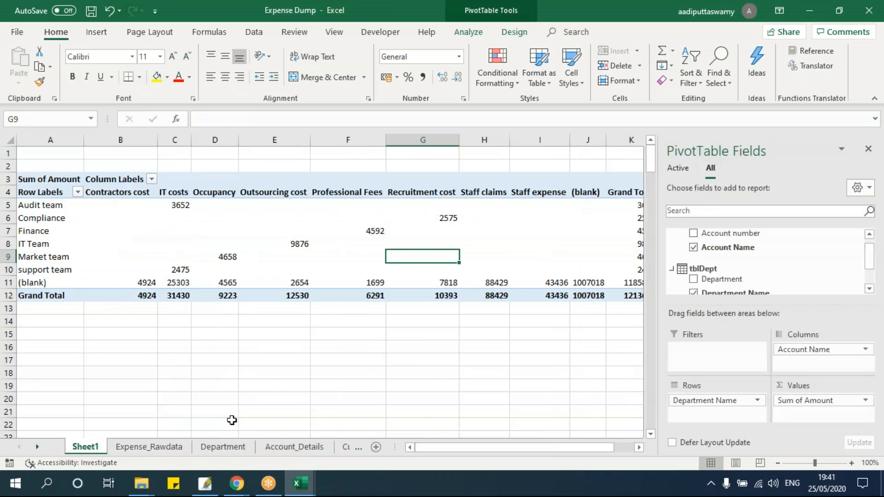
click(166, 448)
click(186, 297)
click(110, 35)
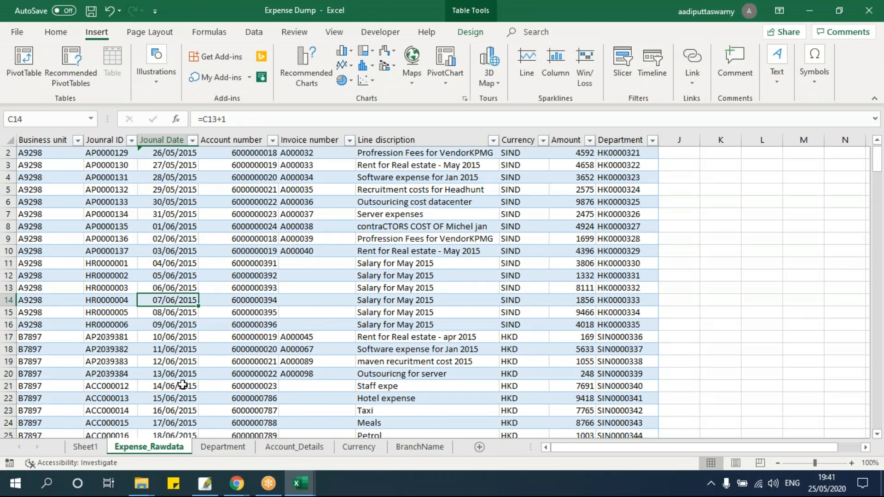
click(85, 449)
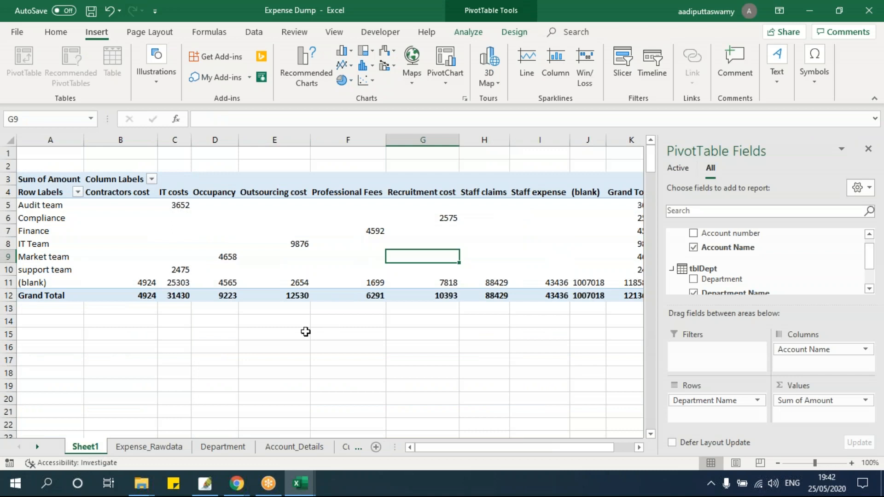
- Locate the PivotTable's Relationships command and collapse the tblAcc and tblDept tables in the field list
click(472, 34)
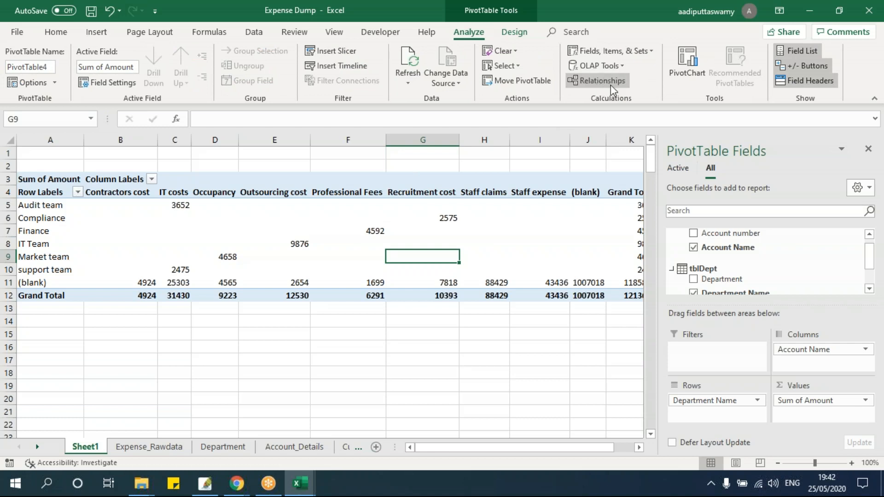
click(515, 242)
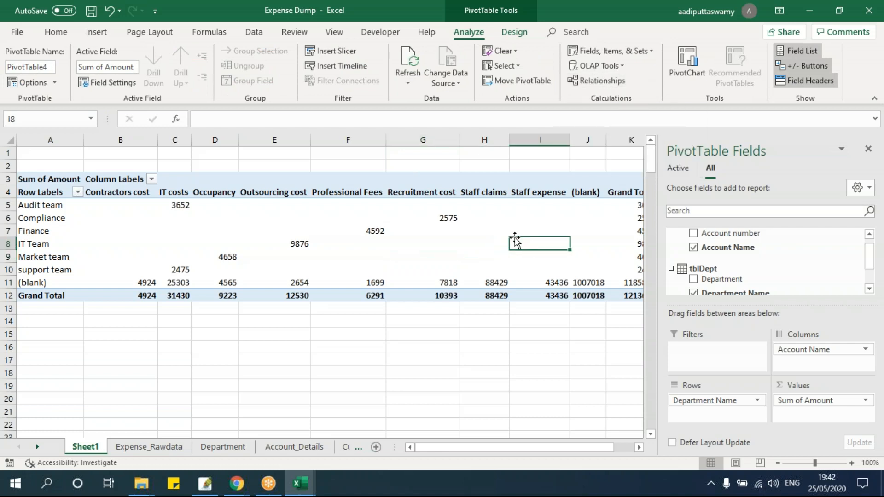
scroll(737, 276, up, 1)
click(670, 234)
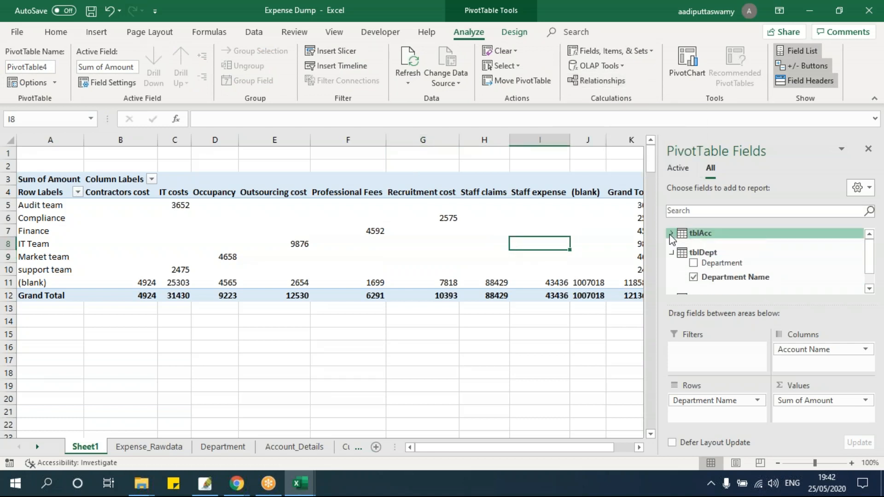
click(671, 253)
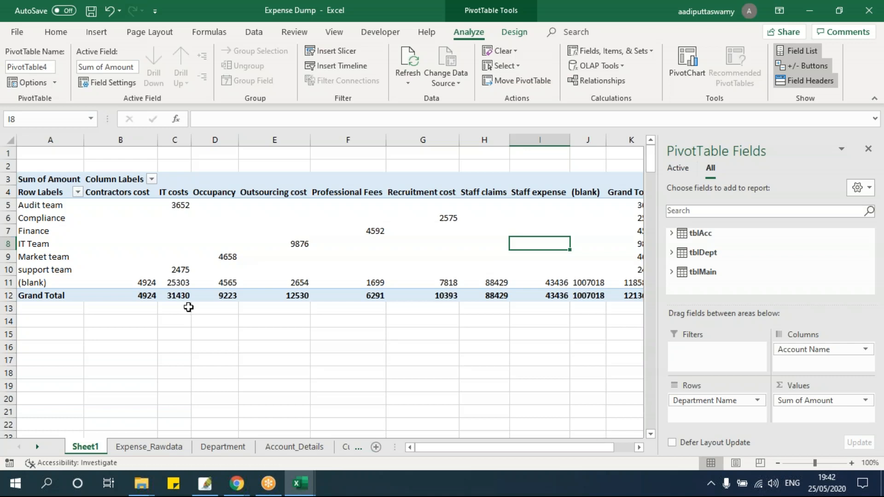
- Switch to File Explorer and open the 15 - ChartsGraphs folder among the Excel training files
click(140, 484)
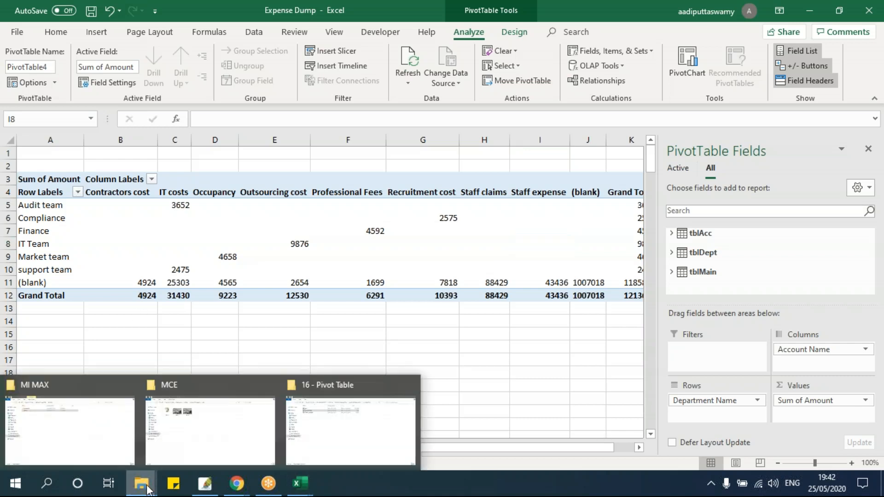
click(304, 433)
key(BackSpace)
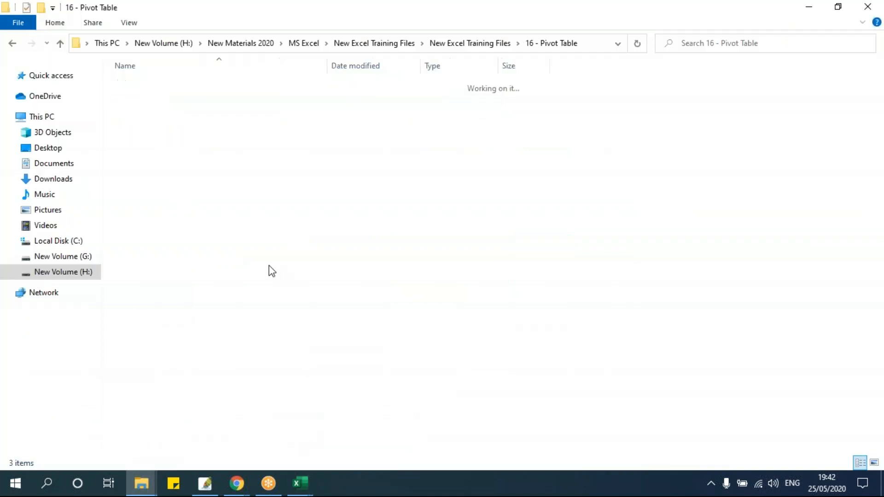
double_click(198, 277)
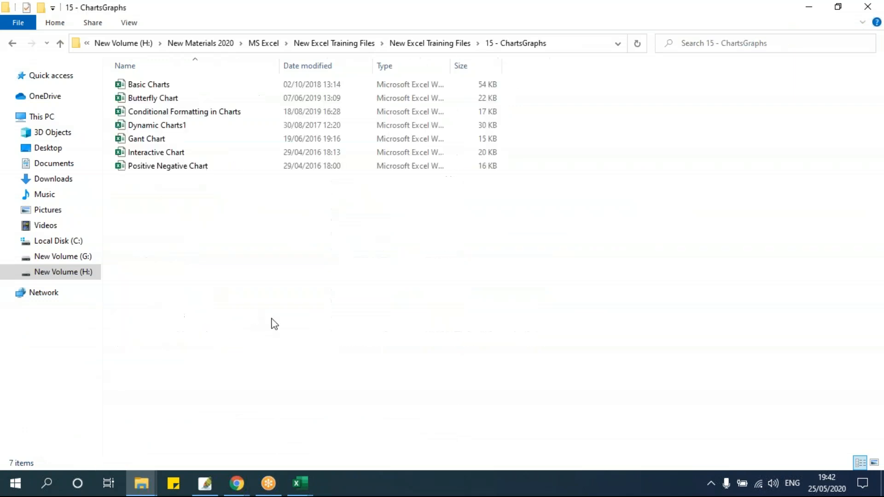
right_click(227, 227)
click(276, 278)
drag(361, 300, 127, 94)
click(223, 230)
drag(484, 292, 137, 94)
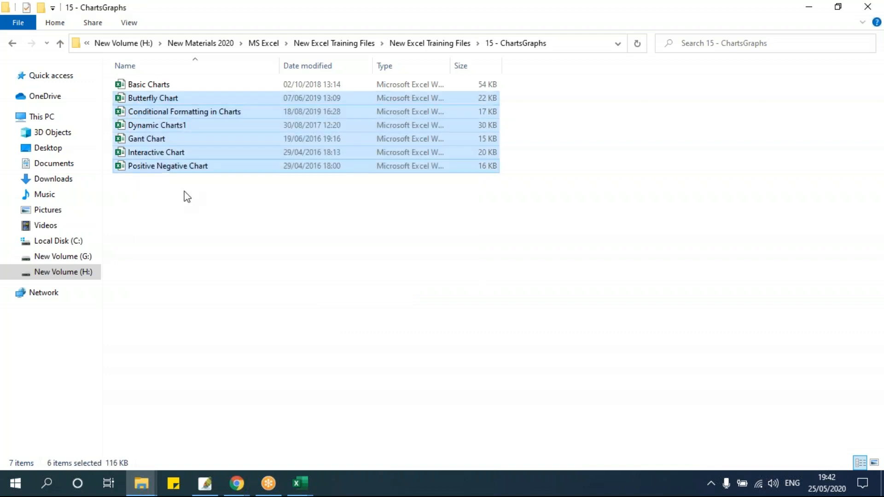
click(209, 230)
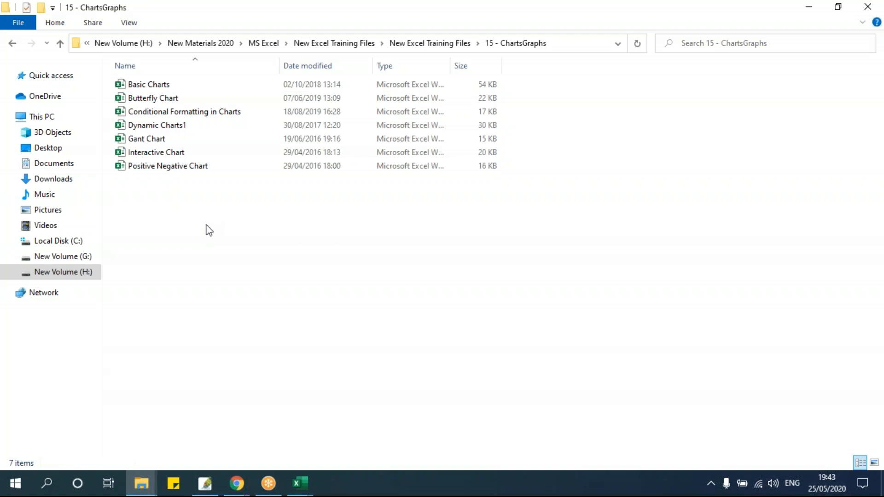
- Open the Basic Charts workbook and select the sales chart on the Column Chart sheet
click(168, 92)
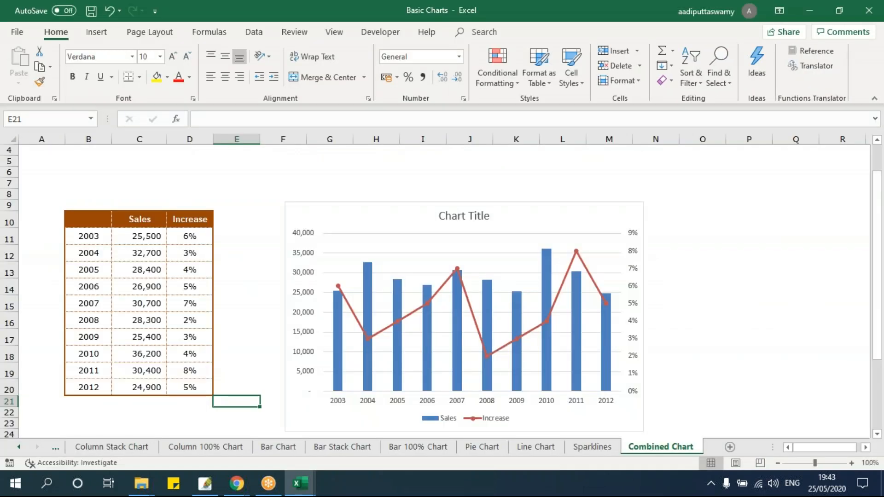
click(19, 447)
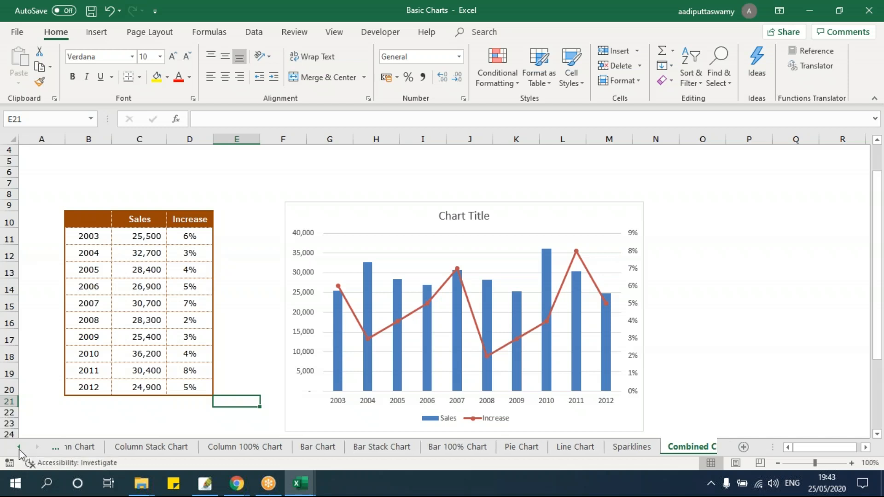
click(106, 449)
click(322, 221)
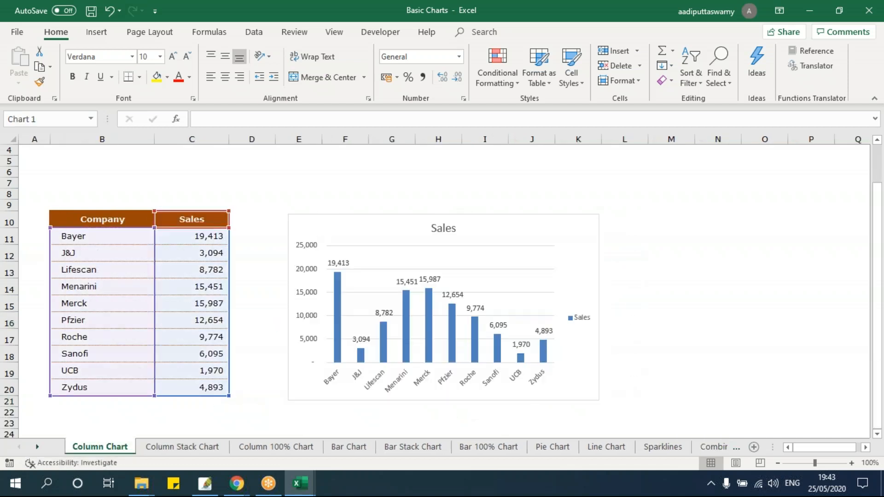
- Delete the existing sales chart from the Column Chart sheet and review the Company and Sales data range
key(Delete)
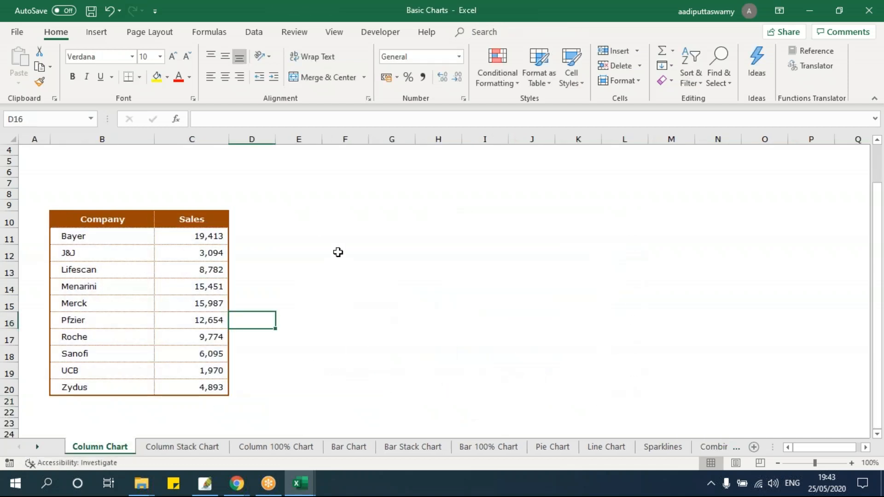
click(341, 237)
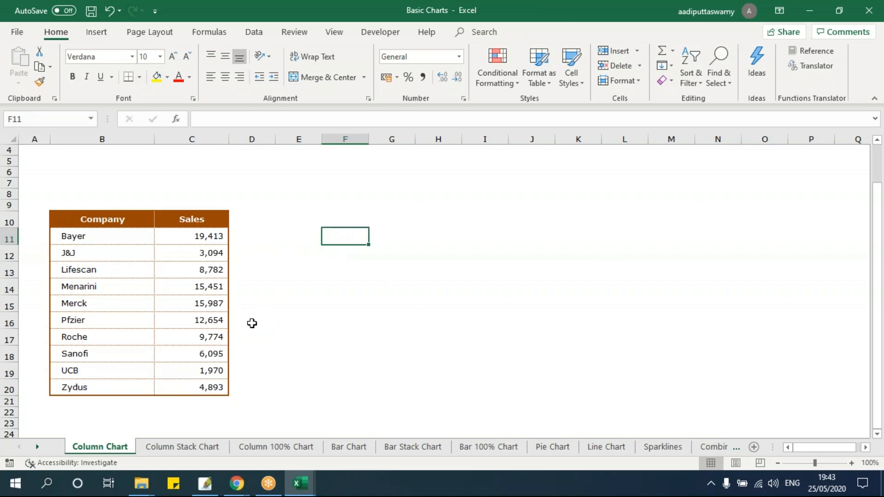
drag(120, 221, 205, 387)
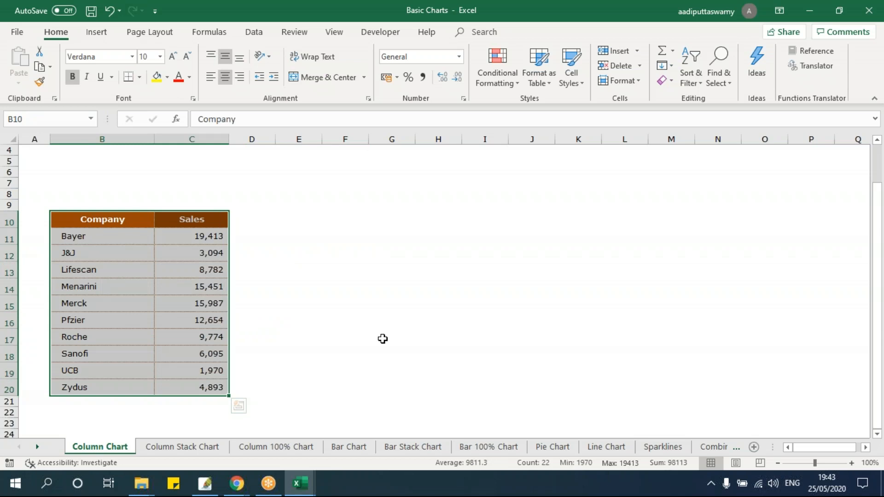
drag(118, 238, 123, 386)
click(396, 309)
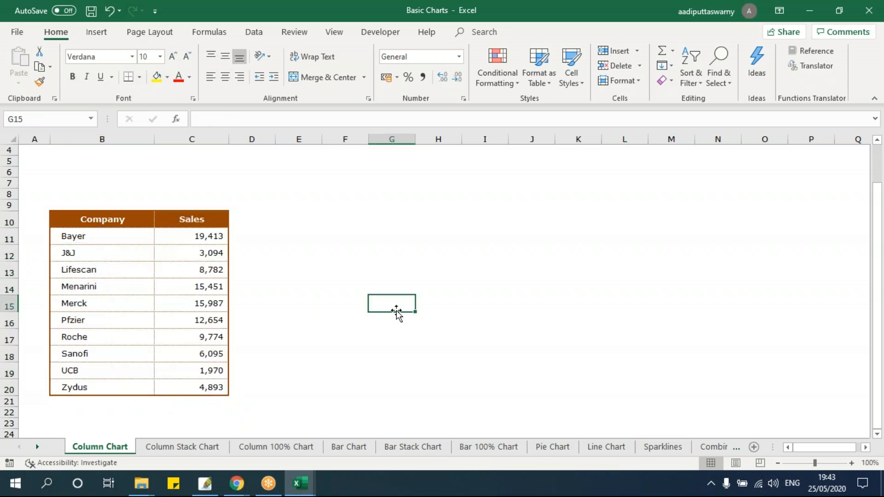
- Insert a 2-D clustered column chart from the Company and Sales table, then place it beside the table and shrink it slightly
drag(126, 221, 203, 386)
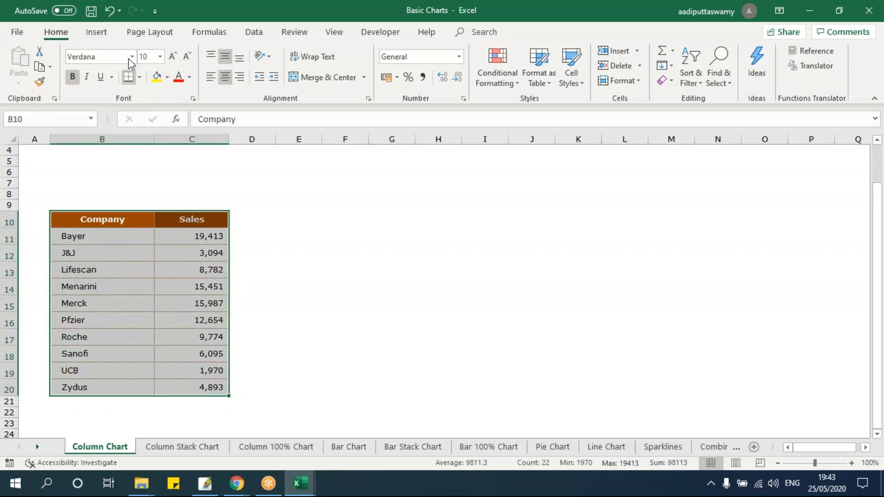
click(102, 34)
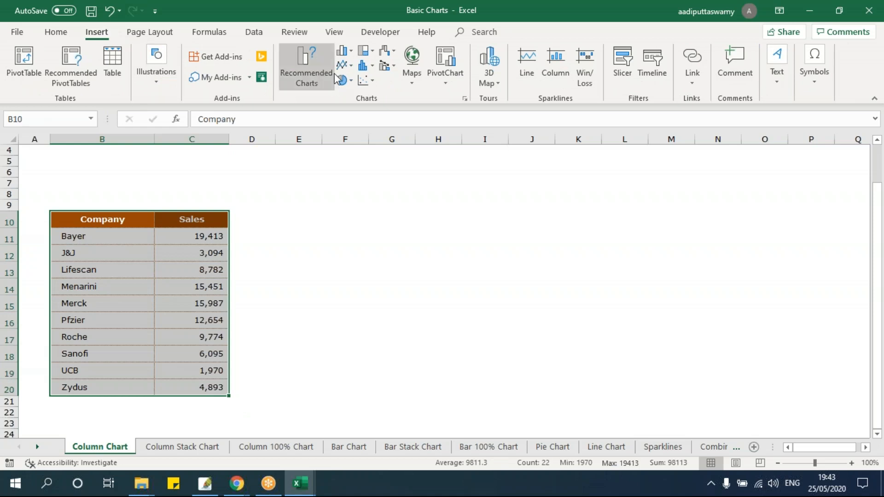
click(343, 50)
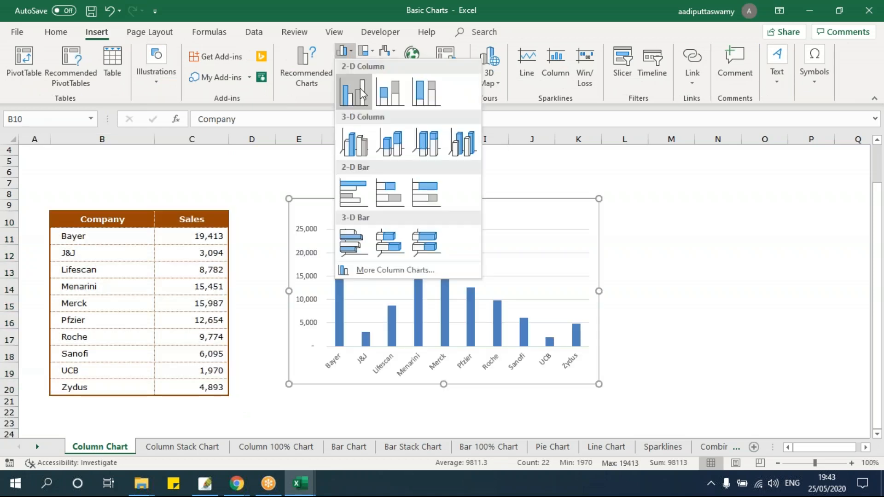
click(361, 94)
drag(351, 200, 317, 187)
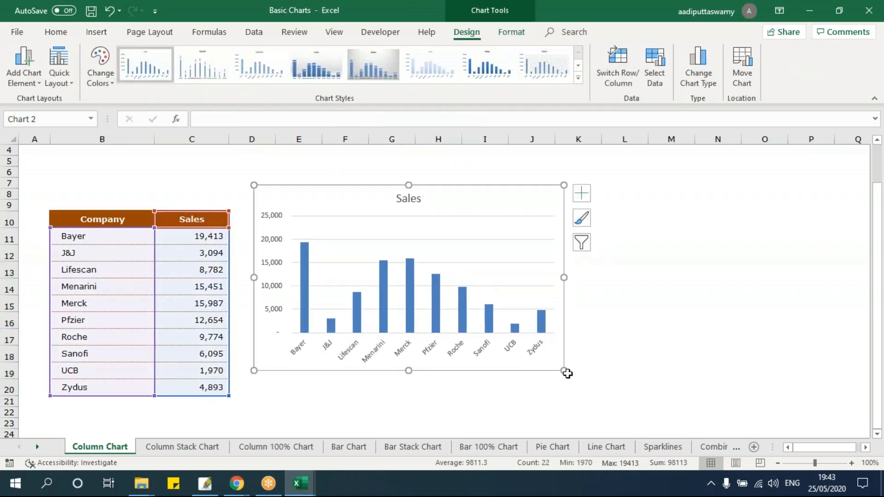
drag(565, 367, 532, 346)
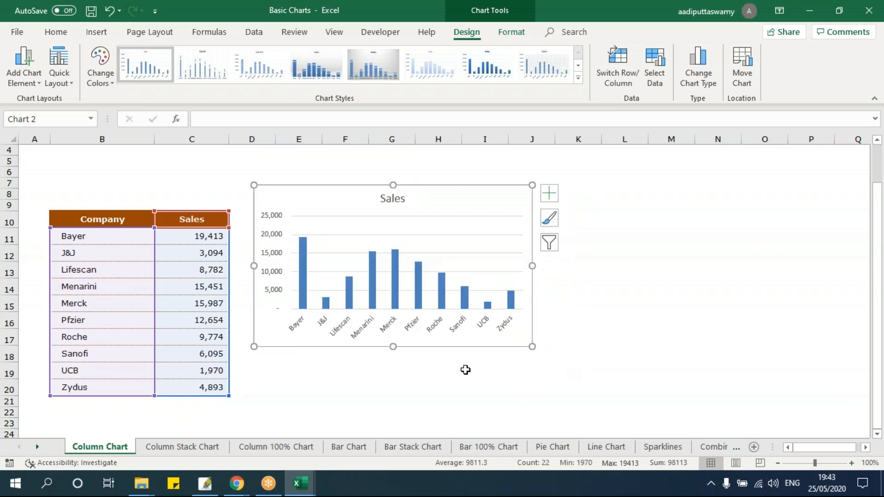
- Insert a 2-D clustered bar chart from the Company and Sales table and place it to the right of the column chart
click(118, 187)
drag(115, 220, 182, 389)
click(96, 32)
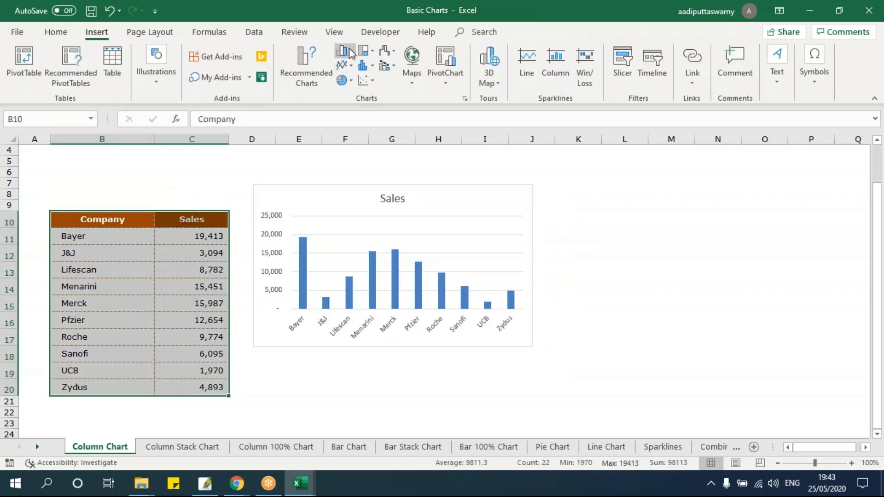
click(350, 53)
click(358, 190)
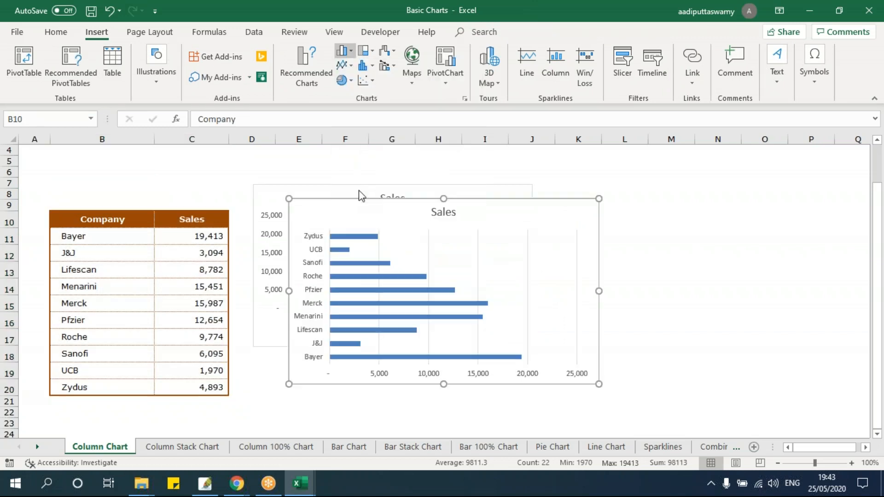
drag(333, 202, 590, 193)
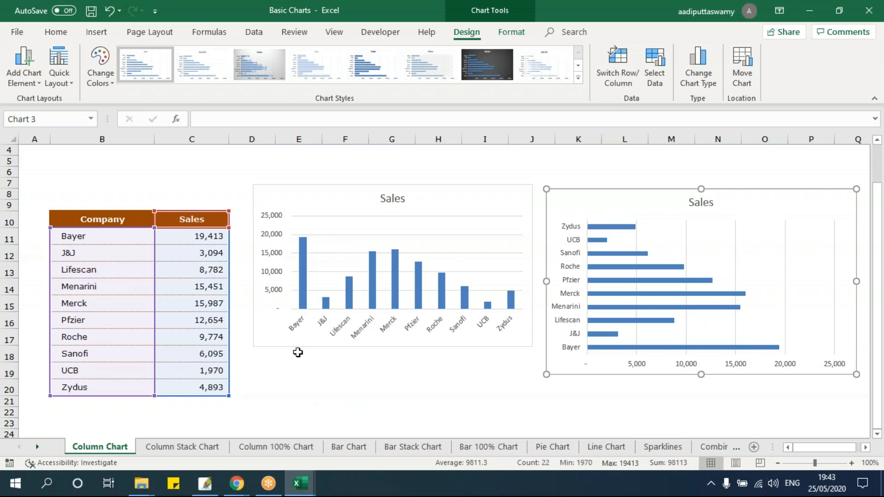
- Add axis titles and data labels to the sales column chart
click(492, 197)
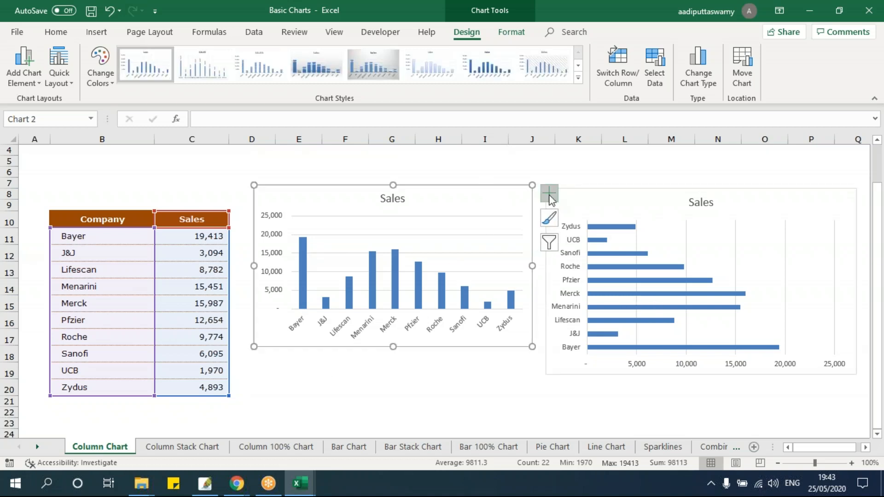
click(550, 196)
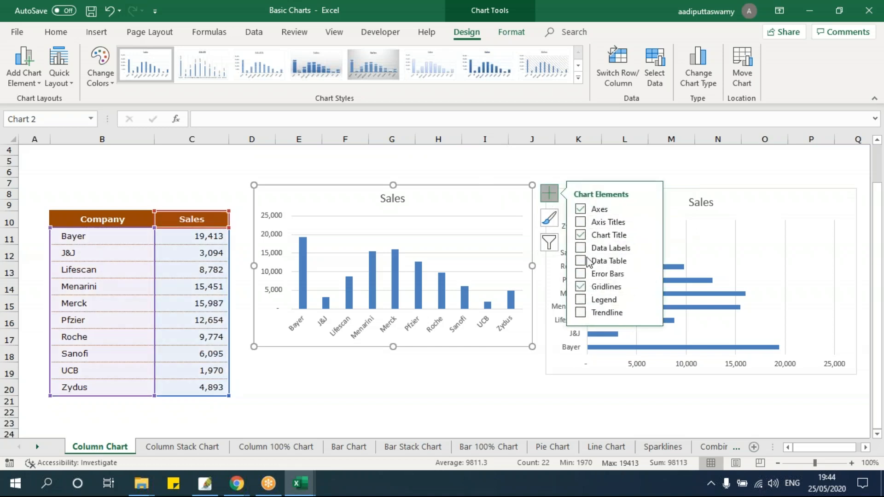
click(582, 223)
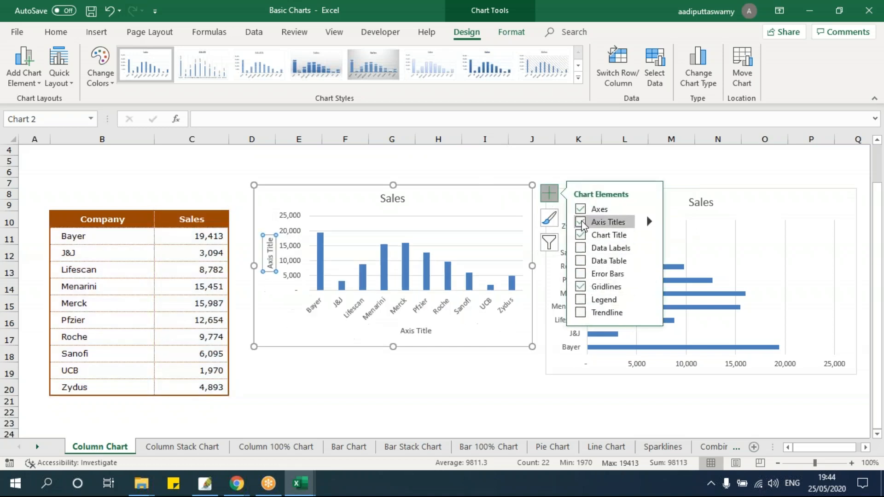
click(581, 248)
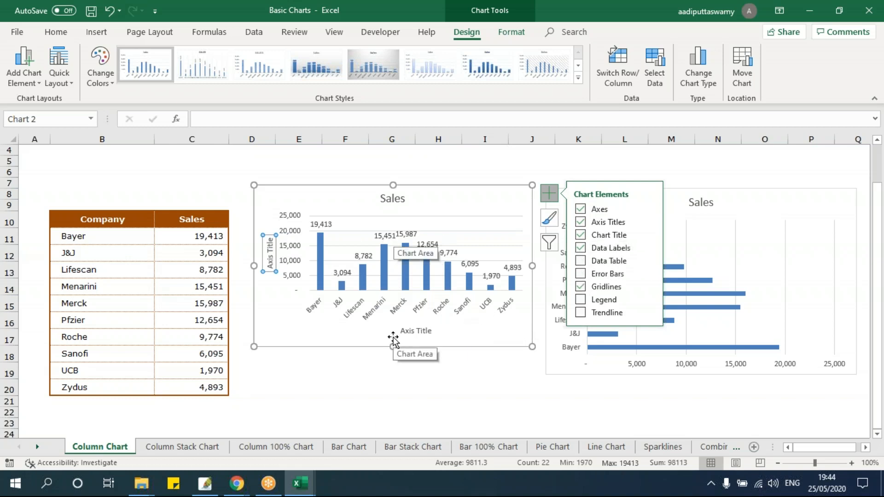
click(397, 373)
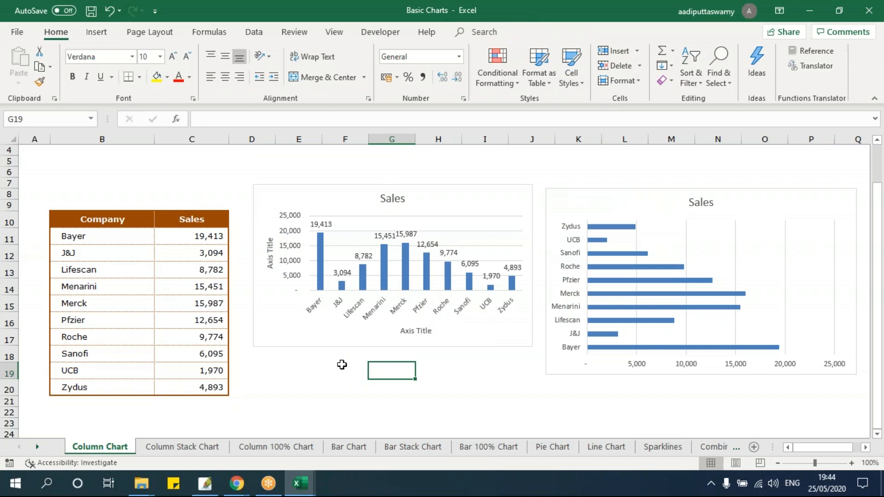
- Insert a 2-D pie chart from the Company and Sales table and place it below the column chart
drag(121, 219, 184, 380)
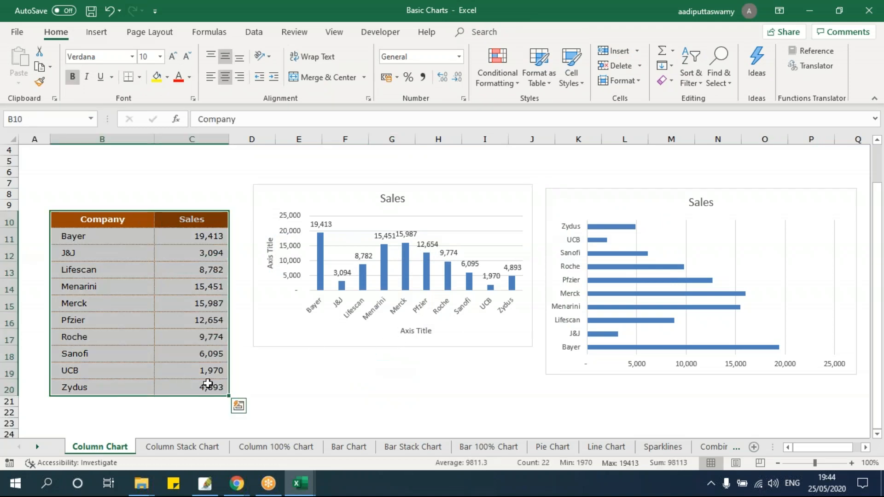
click(96, 32)
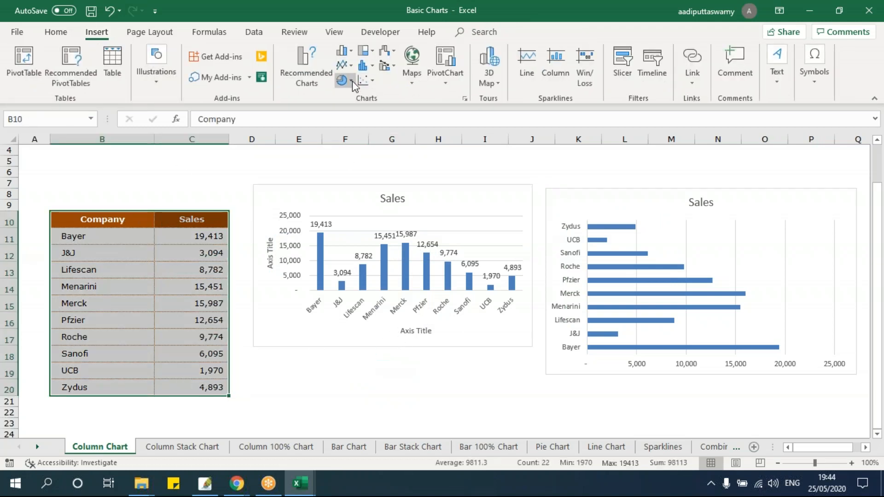
click(344, 80)
click(358, 133)
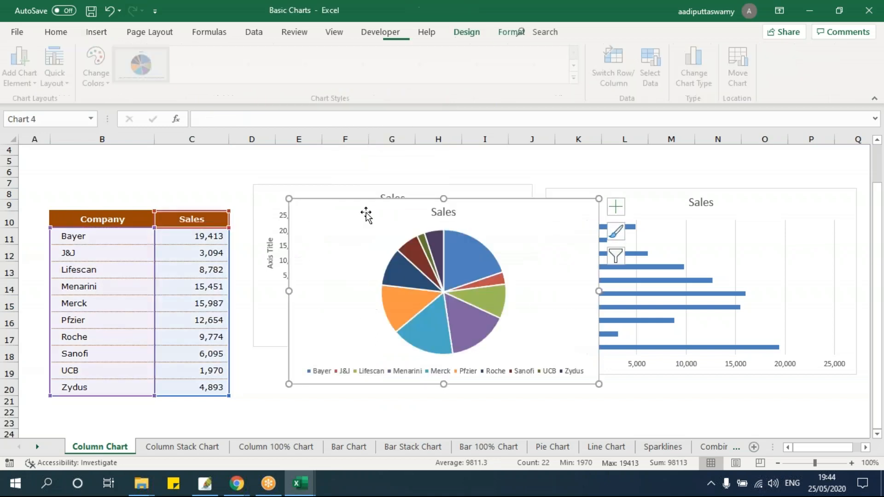
drag(351, 203, 340, 271)
scroll(539, 256, down, 2)
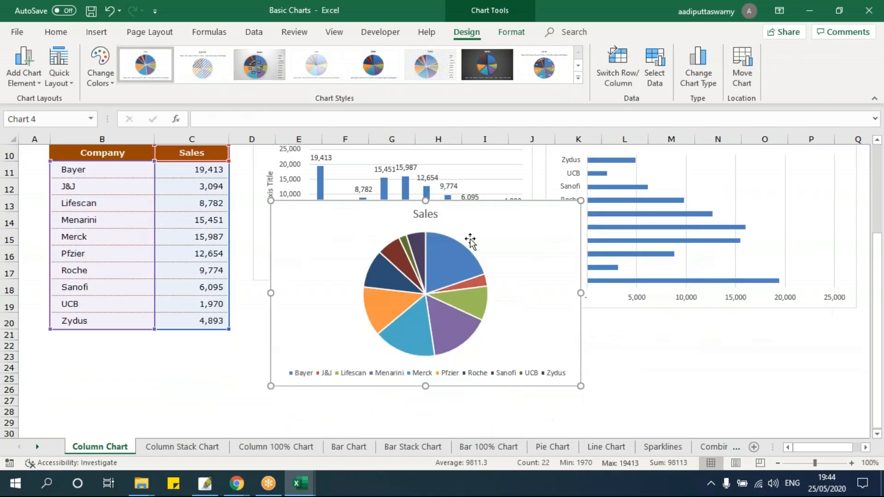
drag(345, 209, 331, 293)
click(486, 263)
click(559, 271)
click(514, 304)
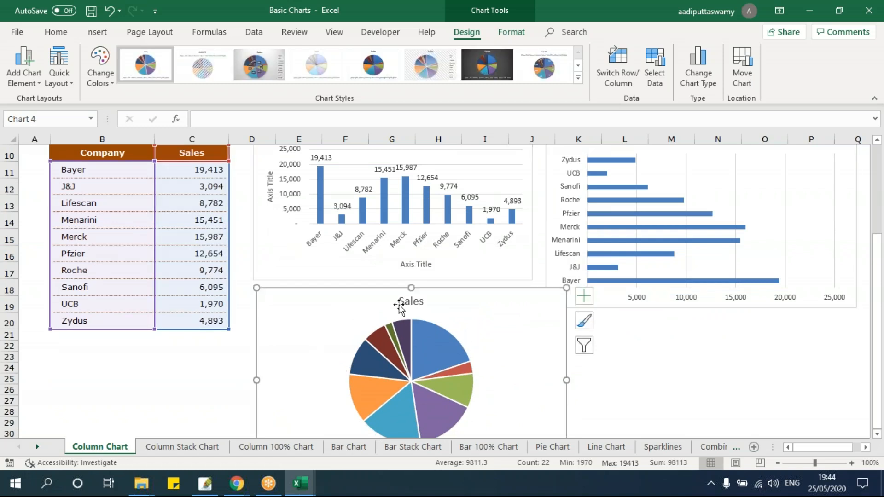
- Compare the column, bar and pie charts with their shared Company and Sales source table
scroll(313, 259, up, 2)
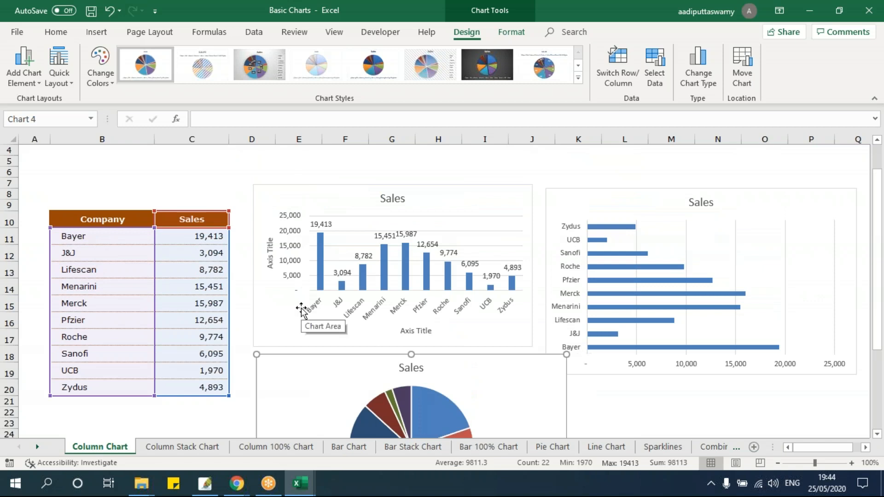
scroll(302, 311, down, 3)
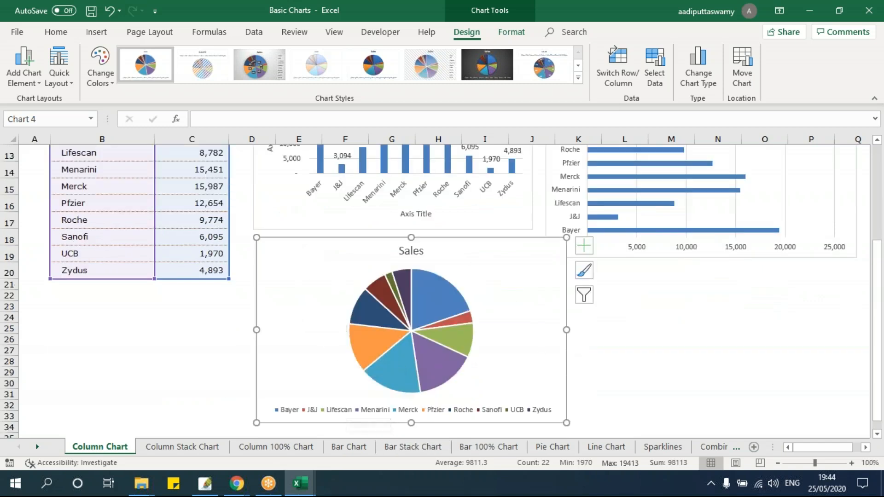
scroll(405, 375, up, 1)
drag(210, 174, 208, 321)
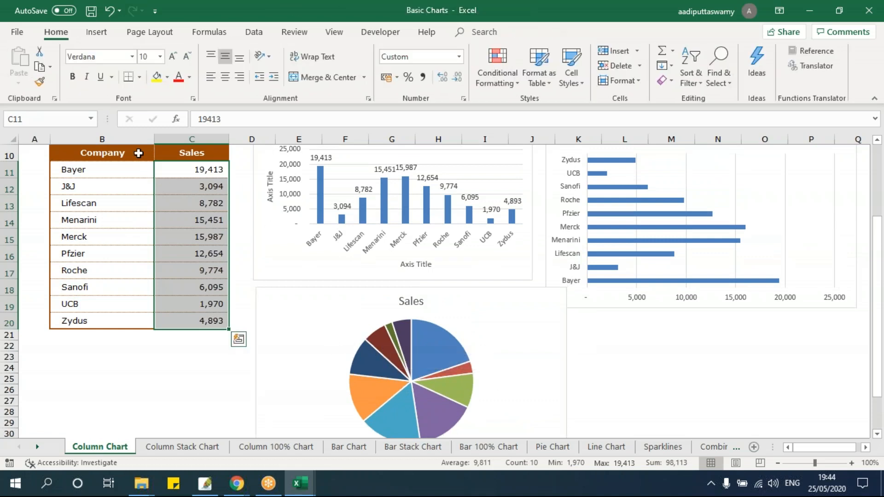
drag(138, 153, 180, 313)
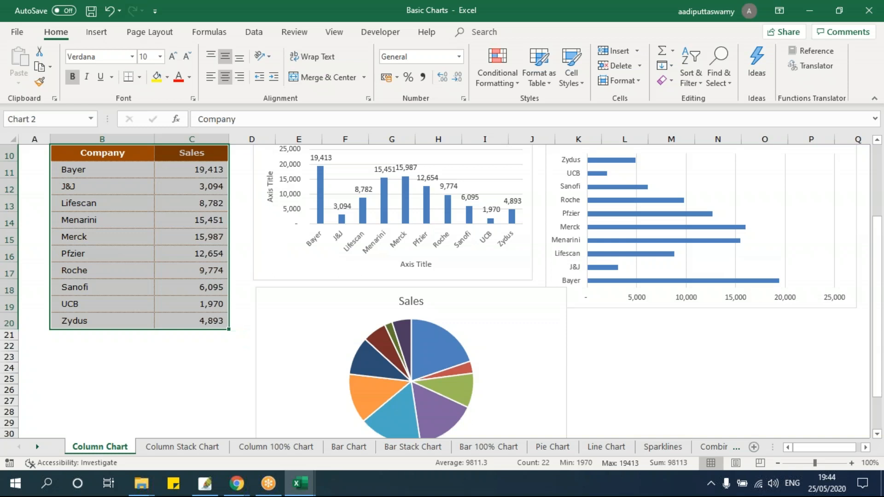
click(705, 224)
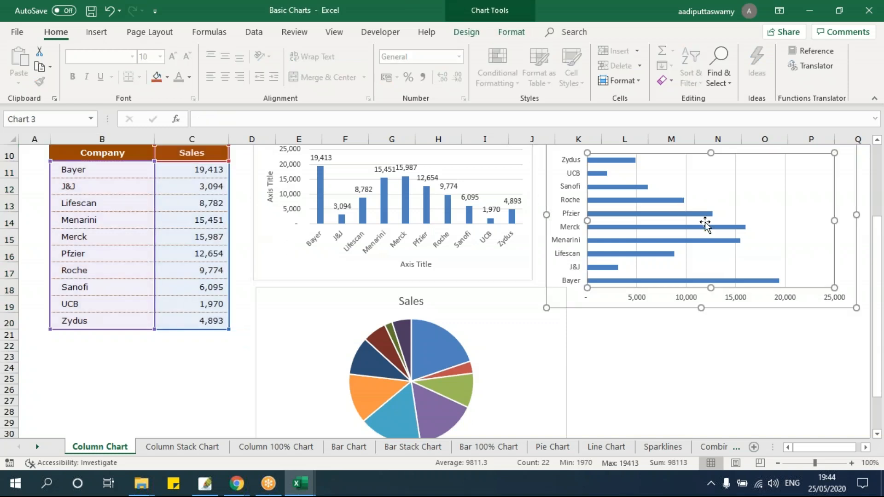
click(557, 331)
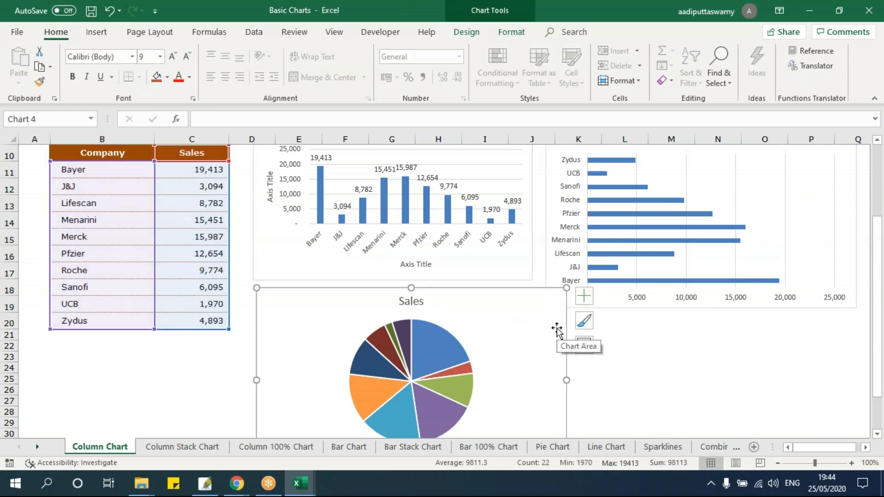
- Delete the existing stacked column chart from the Column Stack Chart sheet
click(165, 450)
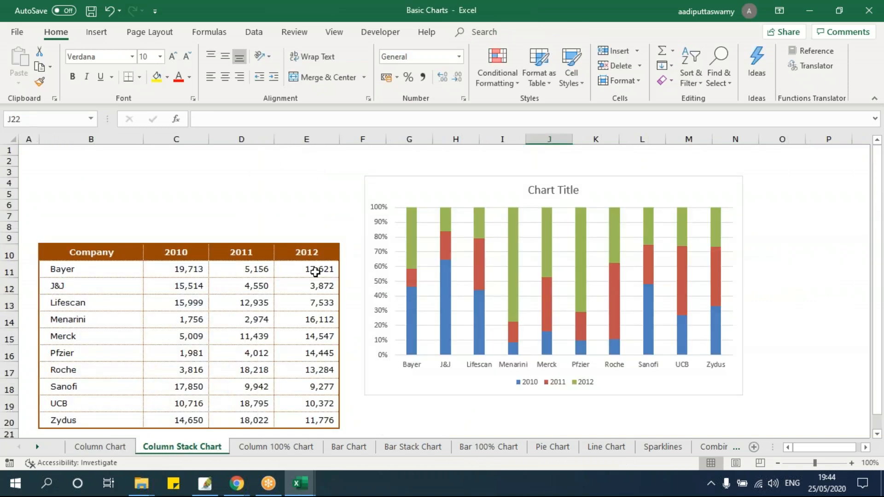
key(Delete)
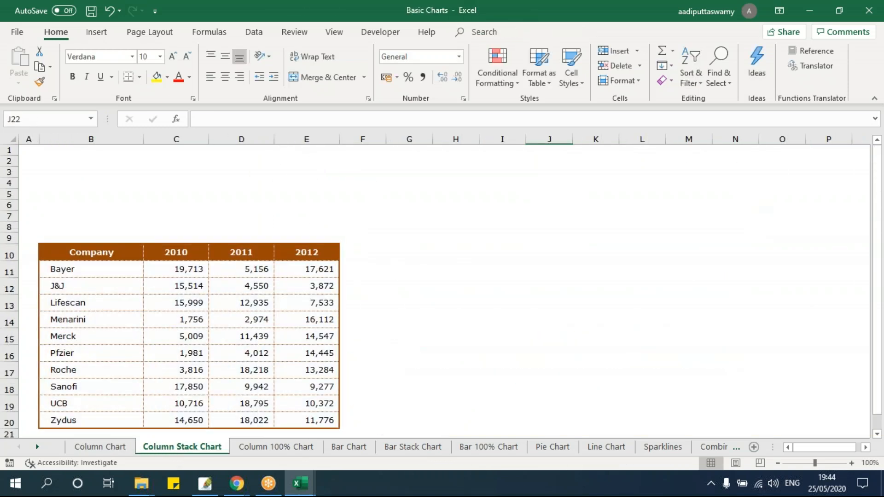
click(409, 194)
scroll(227, 230, down, 1)
- Review the 2010 to 2012 sales columns and clear the Company header in cell B10
click(191, 223)
drag(191, 224, 306, 388)
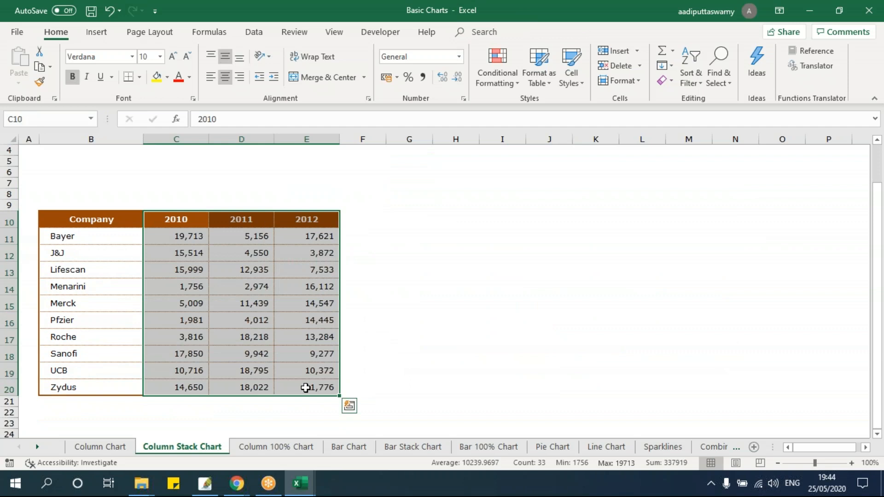
click(104, 219)
key(Delete)
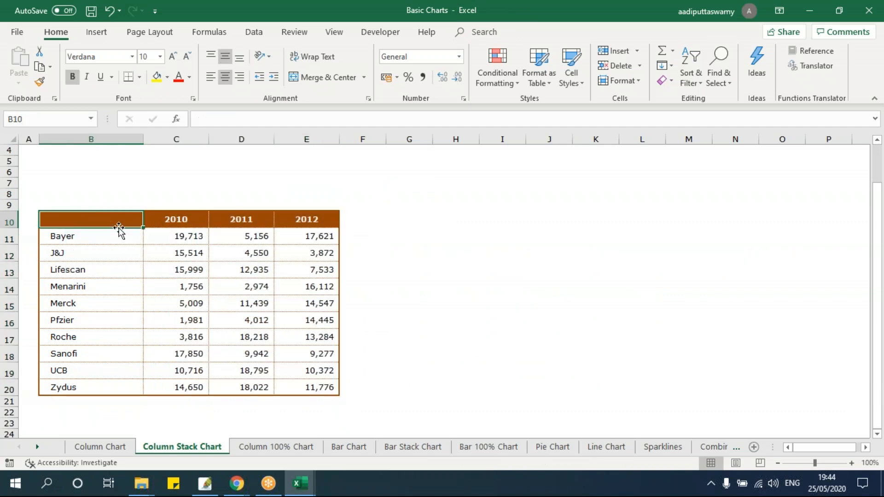
- Insert a 2-D clustered column chart from the company table for 2010 to 2012 and place it to the right of the table
drag(118, 220, 305, 387)
click(96, 34)
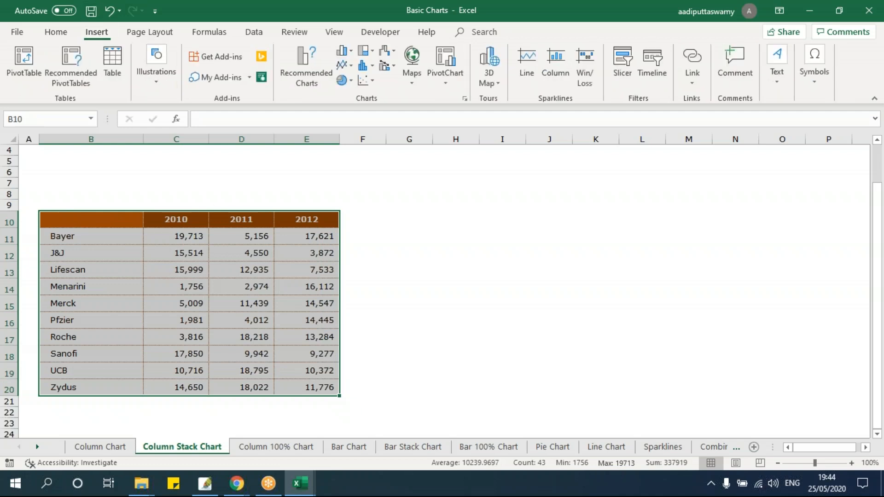
click(343, 51)
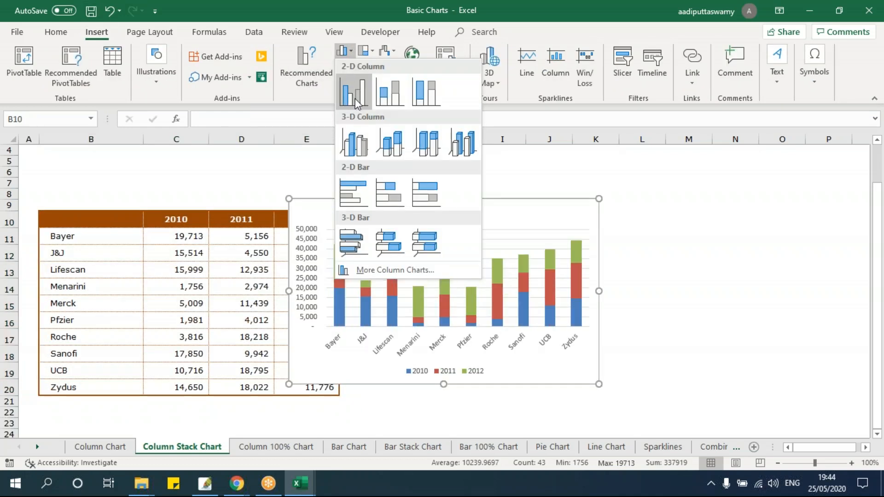
click(357, 104)
drag(361, 199, 430, 178)
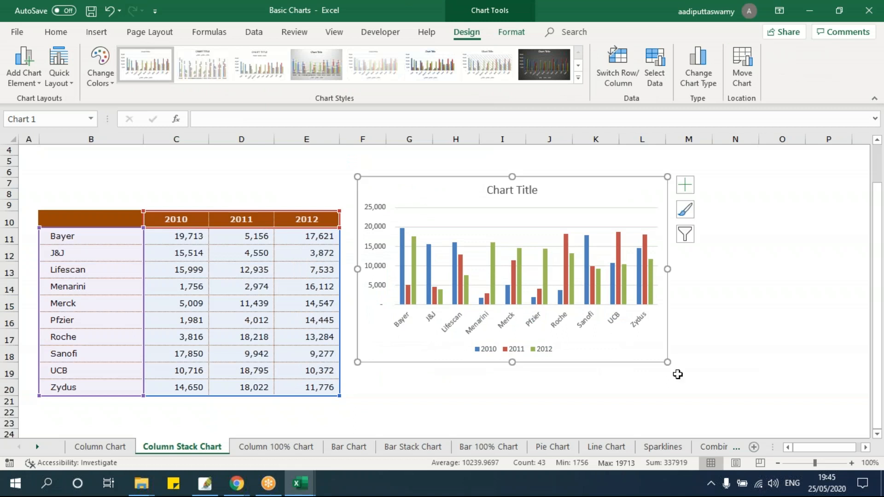
- Enlarge the clustered column chart so it reaches across to column N and down to row 20
drag(668, 363, 761, 394)
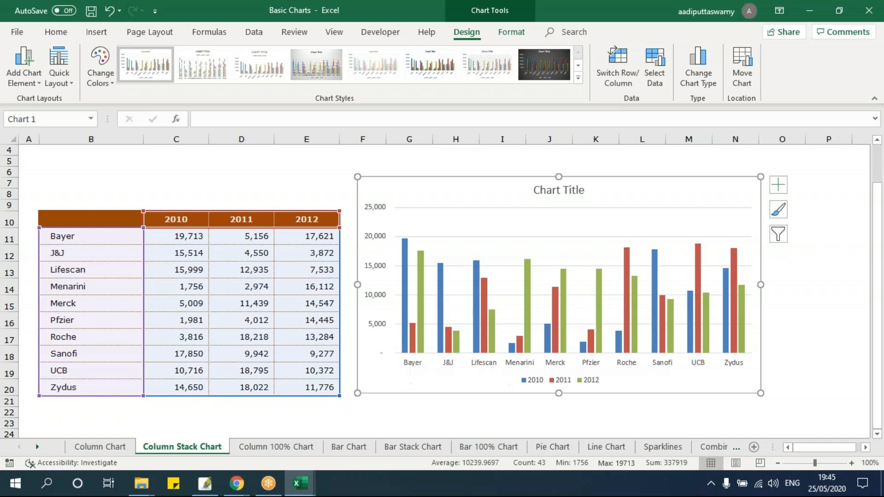
click(239, 172)
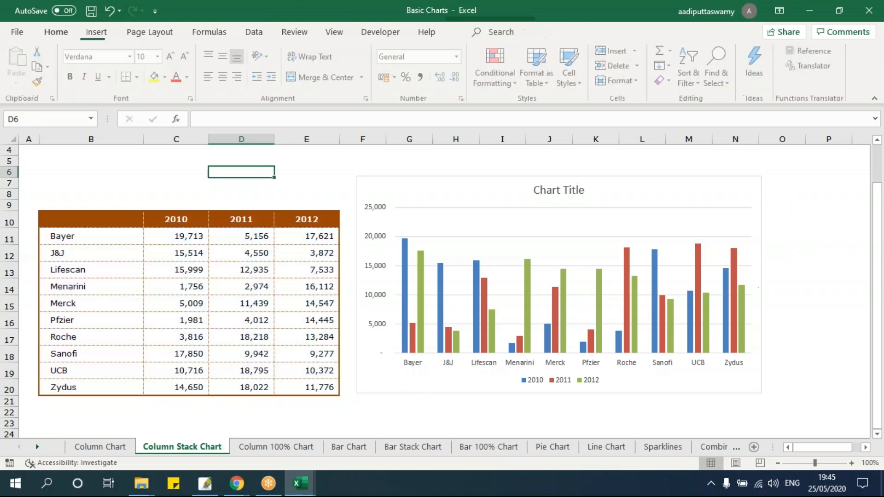
scroll(239, 172, down, 1)
scroll(239, 172, down, 1)
- Insert a 2-D stacked column chart from B10:E20, place it over the clustered chart's right half and enlarge it to column P
drag(123, 154, 303, 318)
scroll(352, 311, up, 1)
scroll(352, 312, up, 2)
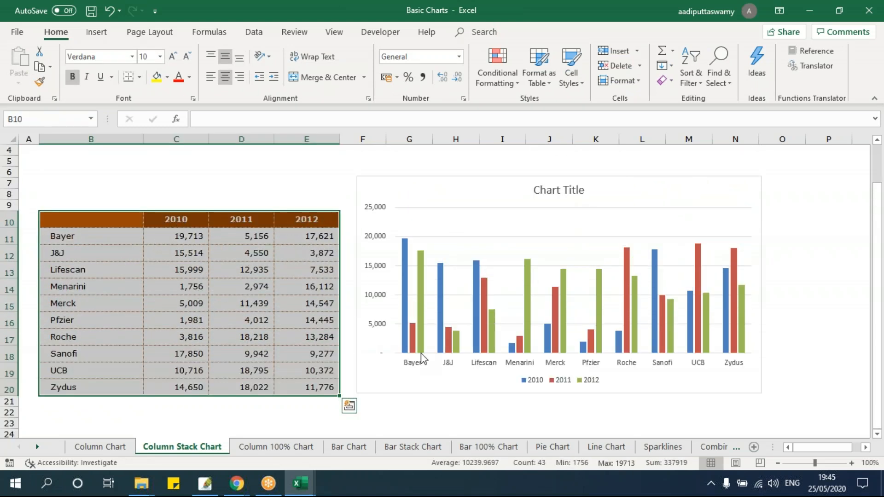
mouse_move(411, 254)
click(110, 40)
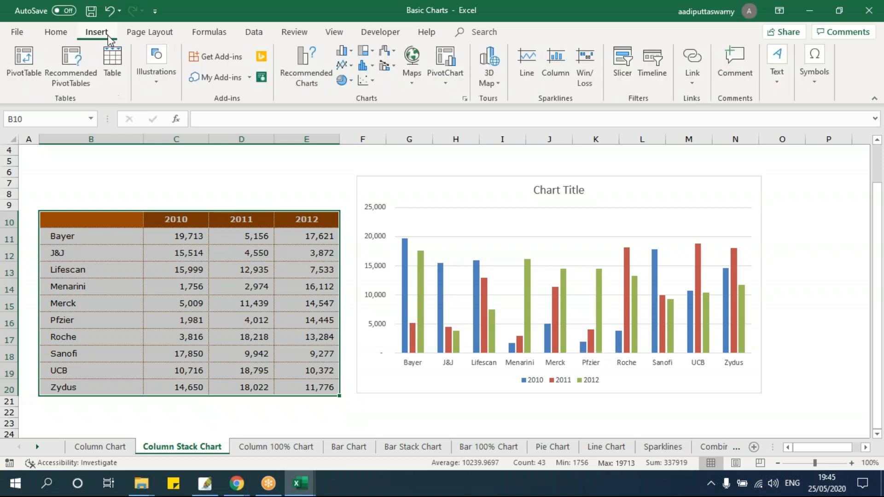
click(343, 51)
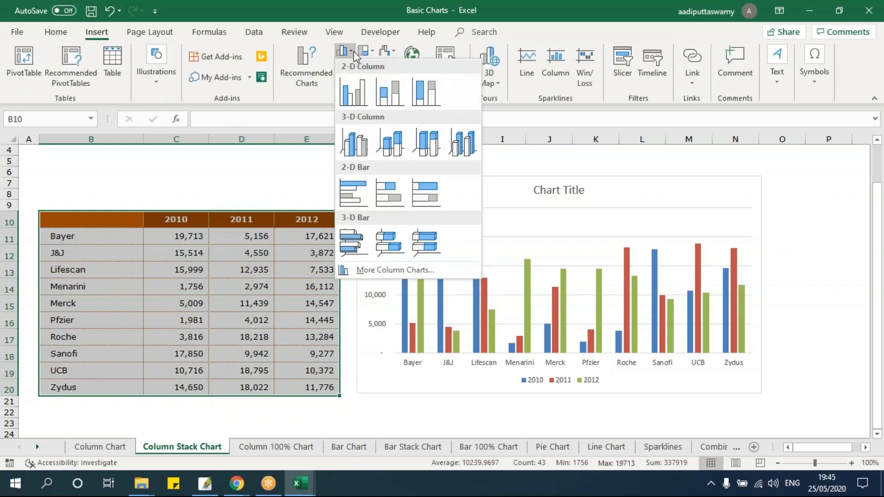
click(389, 98)
drag(364, 221, 582, 182)
drag(532, 361, 520, 400)
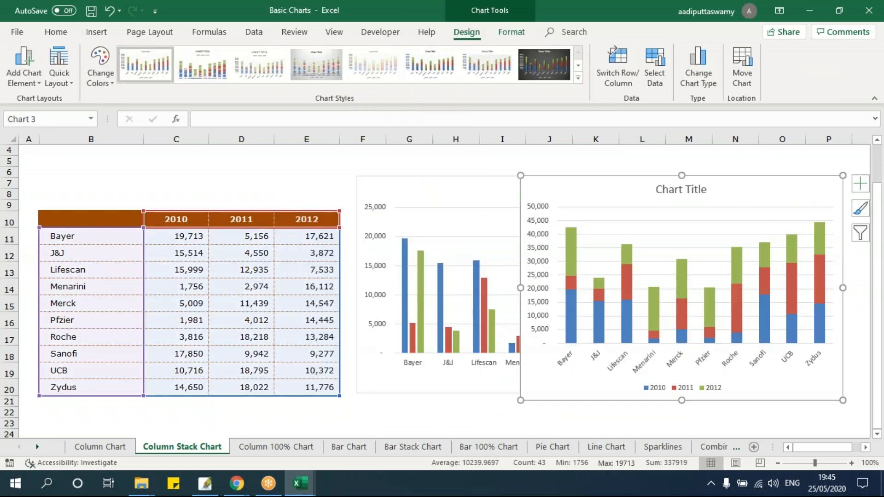
- Compare Bayer's 2010, 2011 and 2012 table values with its columns in the clustered and stacked charts
click(174, 235)
mouse_move(402, 259)
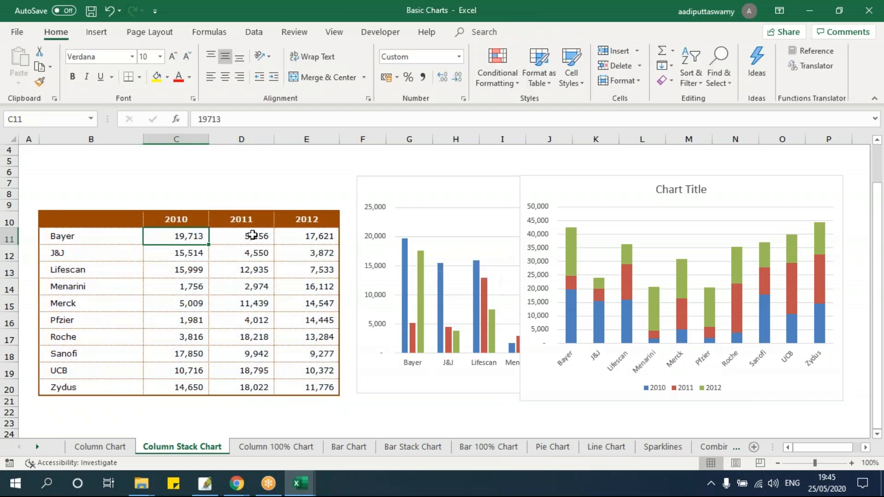
click(231, 234)
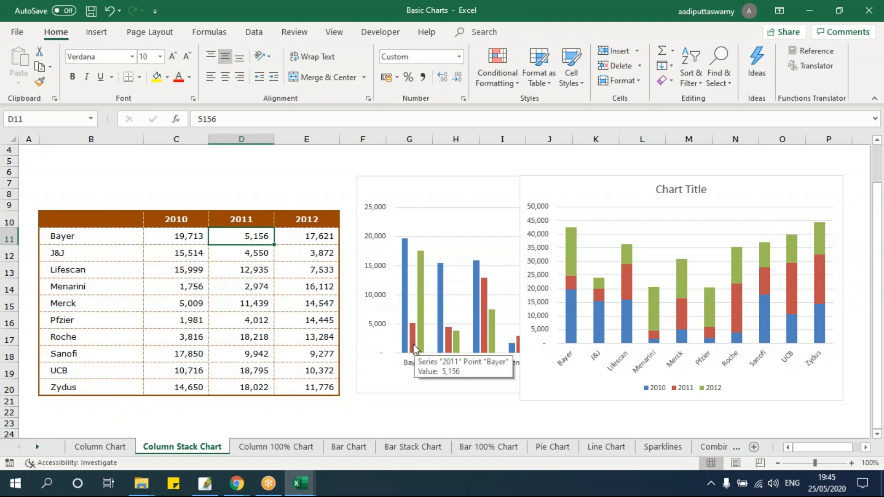
mouse_move(422, 315)
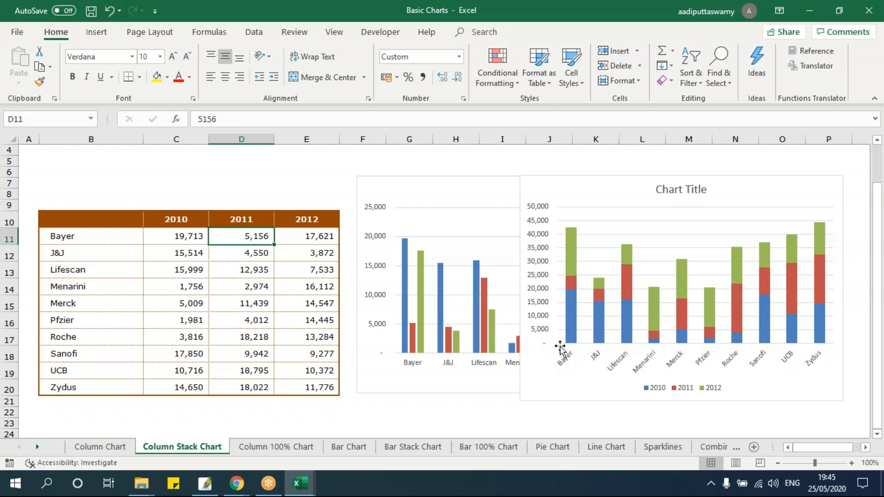
drag(181, 238, 332, 239)
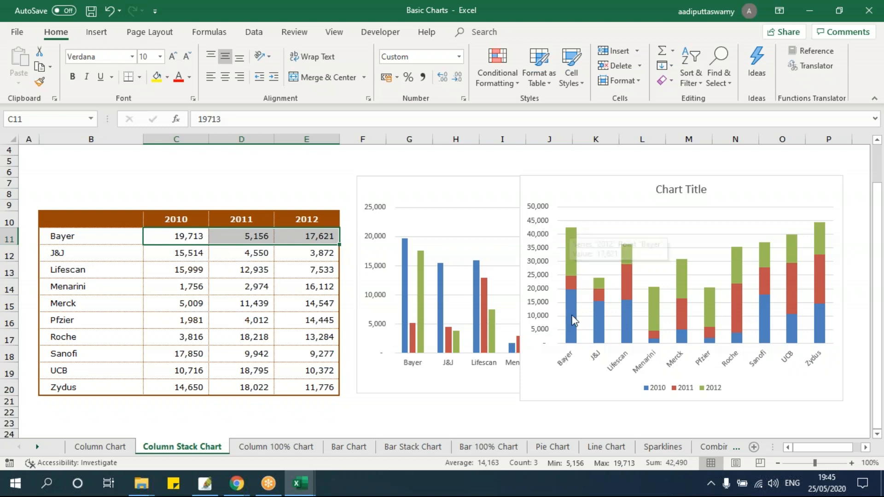
mouse_move(572, 317)
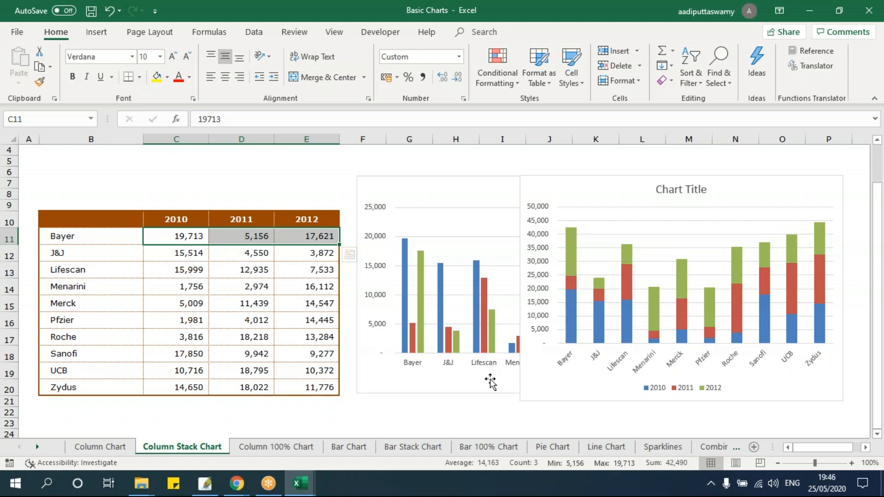
- Insert a 2-D stacked bar chart from B10:E20, position it over the two column charts and enlarge it
drag(118, 223, 318, 386)
click(97, 31)
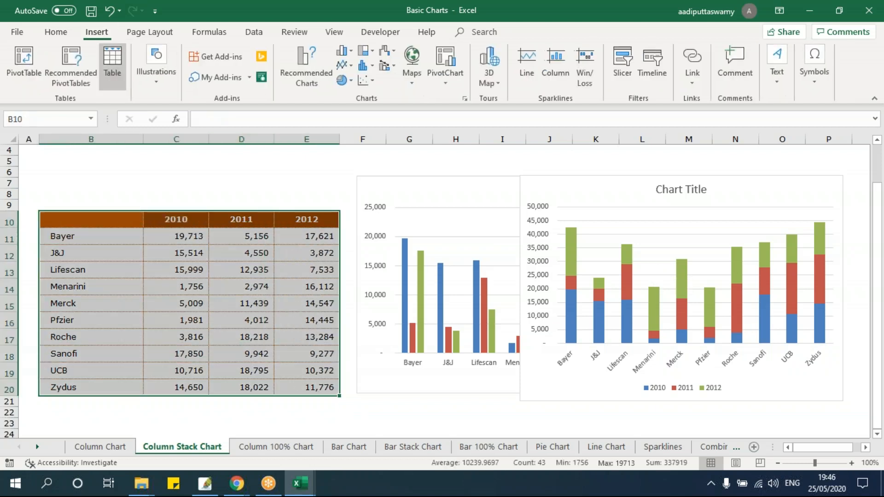
click(351, 54)
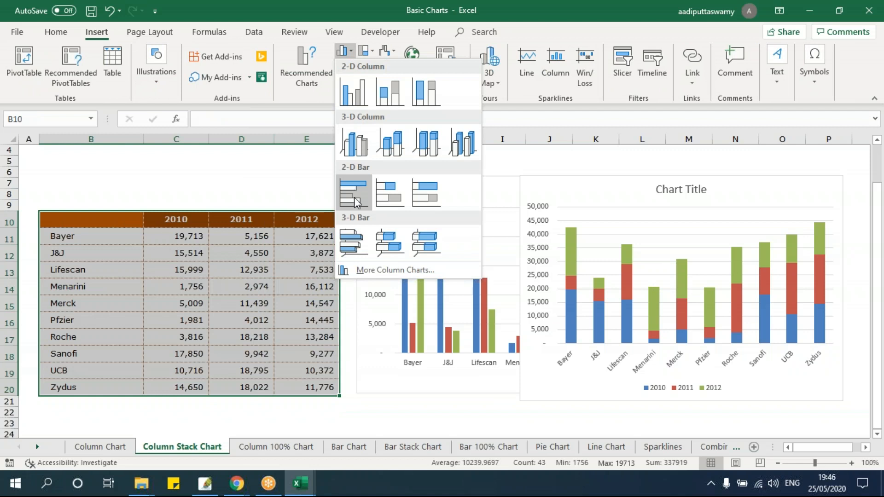
click(390, 189)
drag(375, 195, 449, 159)
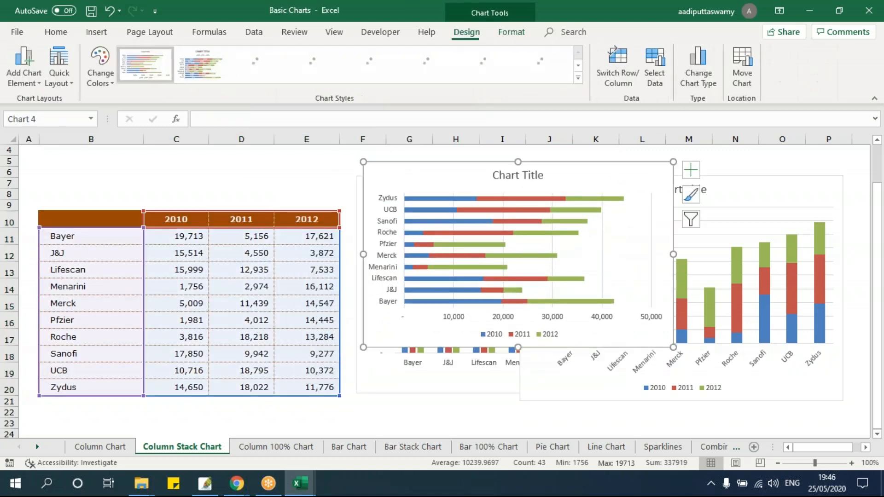
drag(769, 409, 784, 419)
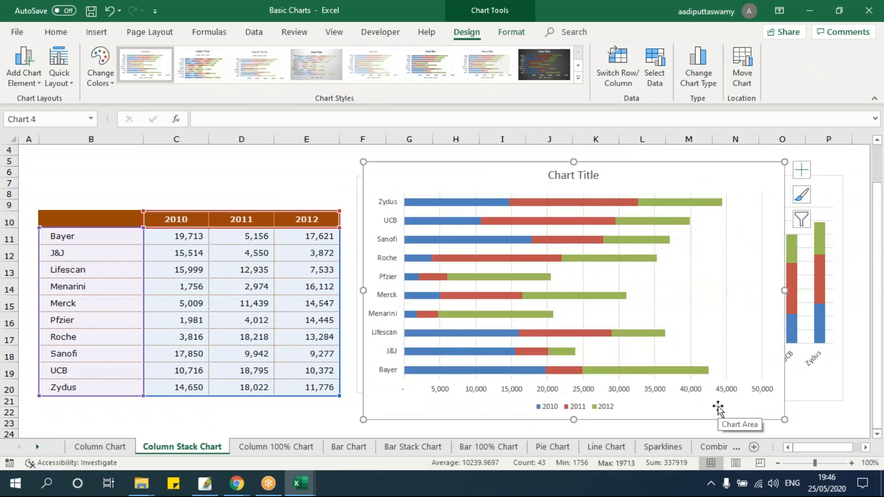
- Highlight the company names with the 2010 column, and the header row with the Bayer row, in the source table
click(161, 178)
drag(98, 221, 202, 389)
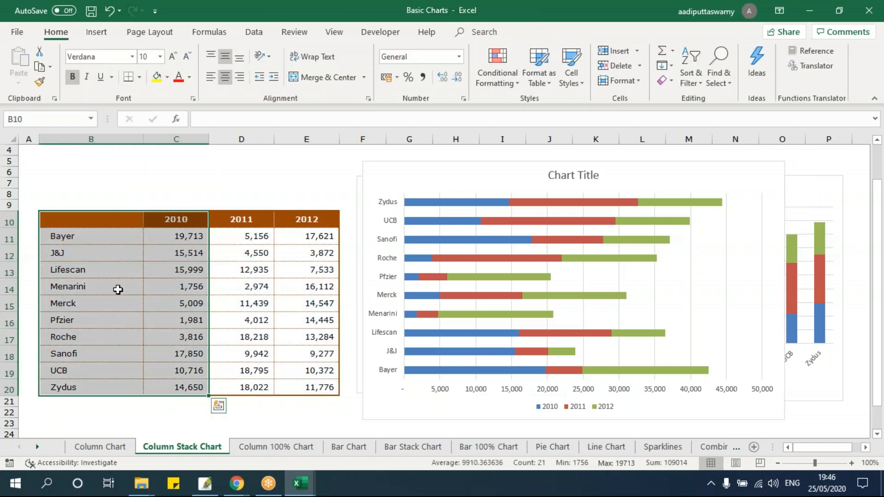
drag(115, 223, 325, 230)
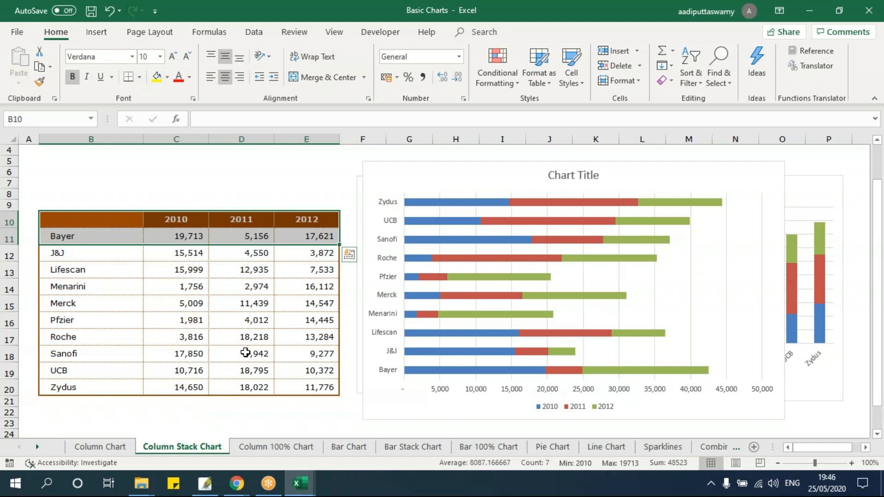
- Open the Line Chart sheet and review its company names and the Jan-11 to Dec-11 month headers
click(598, 451)
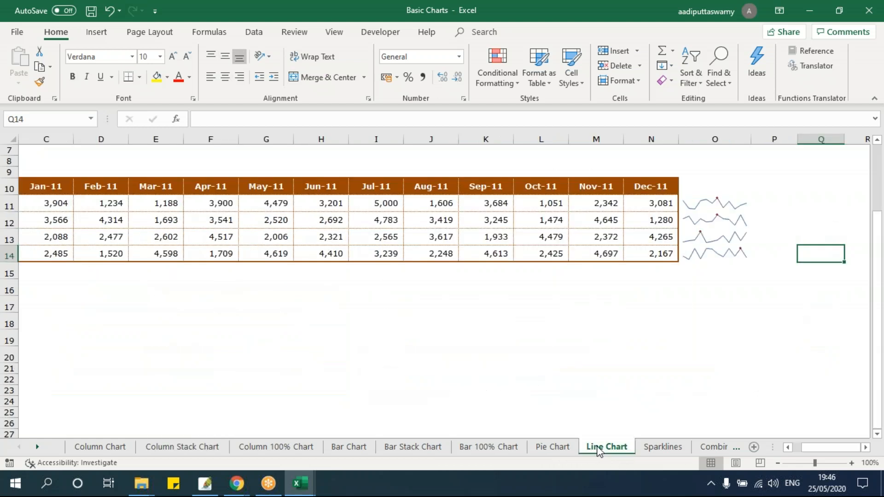
drag(833, 449, 822, 449)
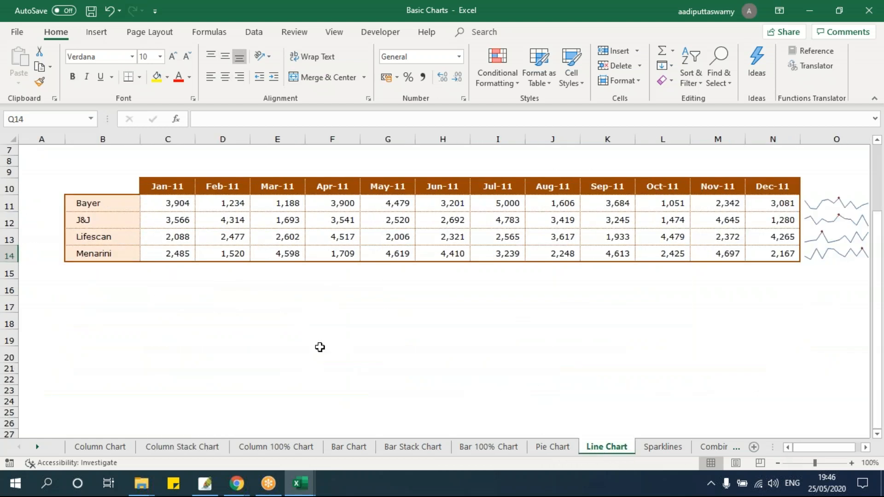
scroll(299, 343, up, 1)
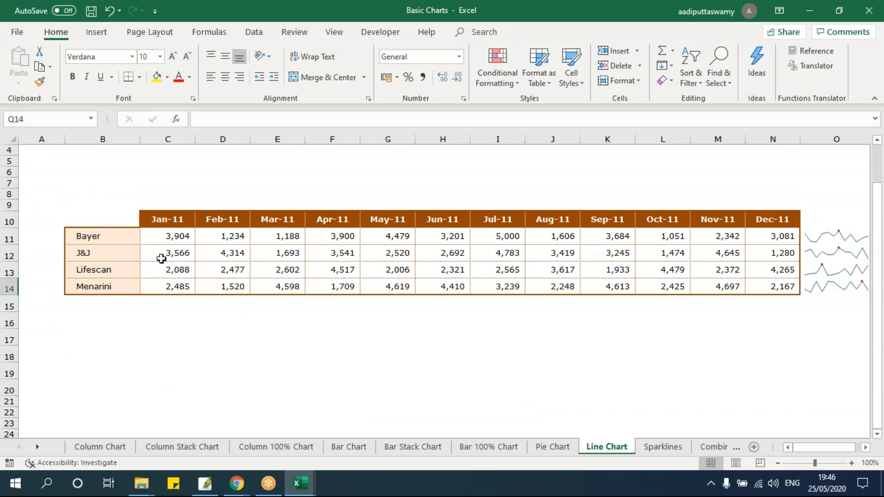
drag(109, 234, 112, 285)
drag(164, 217, 781, 220)
click(166, 221)
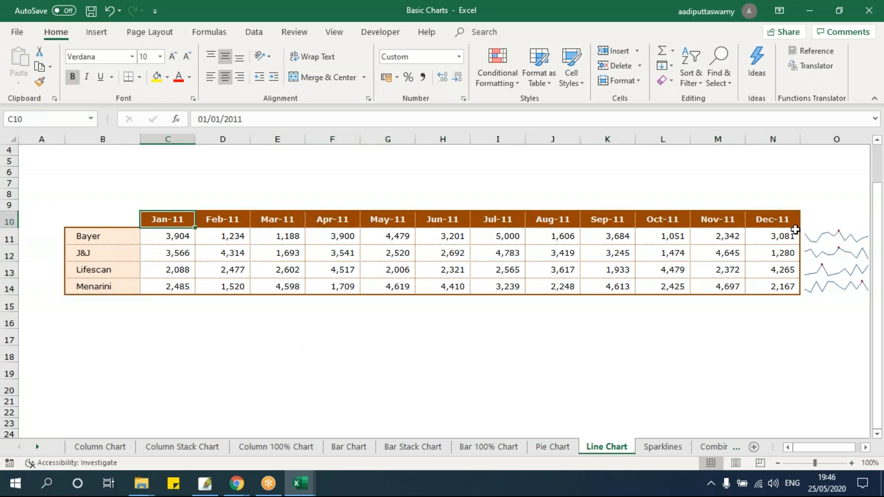
key(ctrl+Right)
- Insert a line chart with markers from B10:N14, move it over the table and widen it to span columns A to N
drag(115, 224, 761, 286)
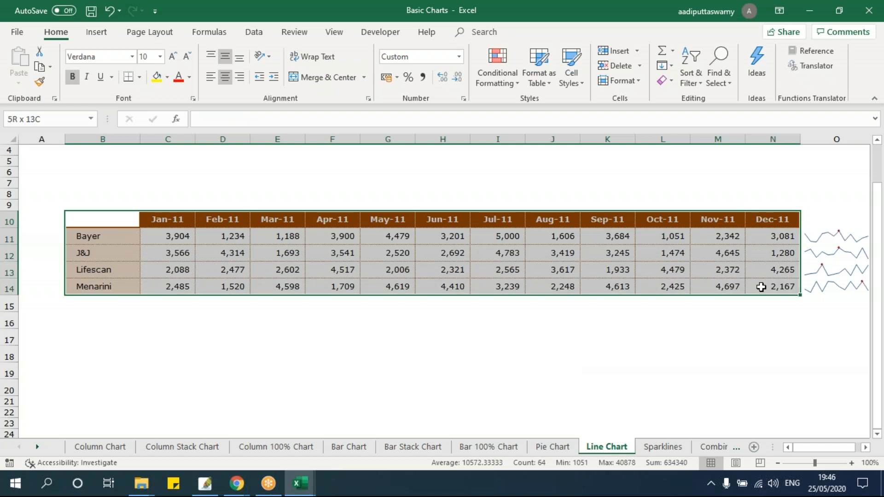
click(103, 33)
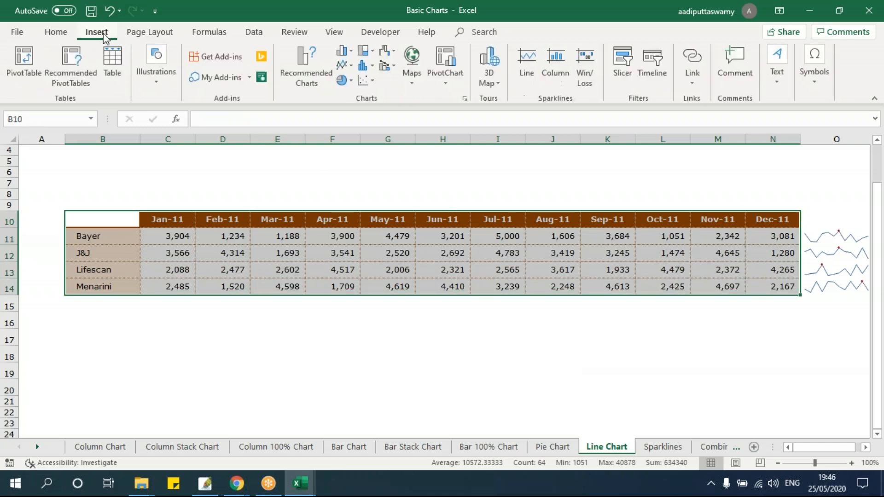
click(352, 69)
click(457, 104)
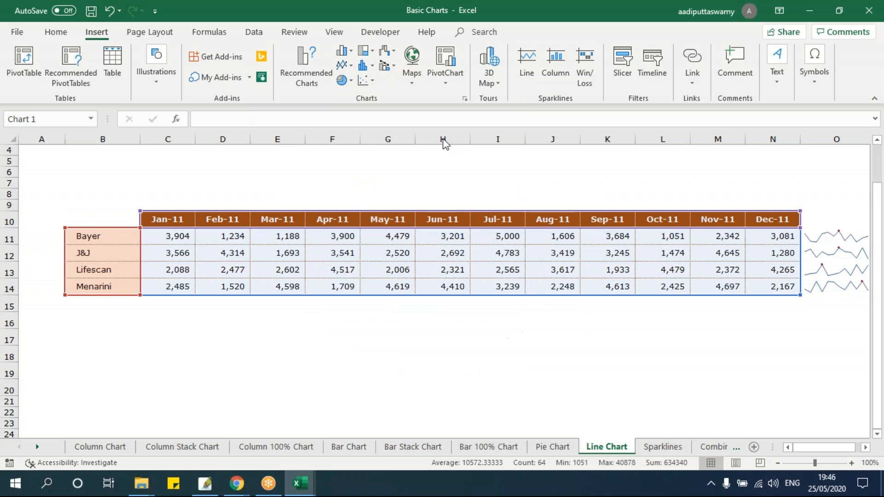
drag(367, 203, 134, 203)
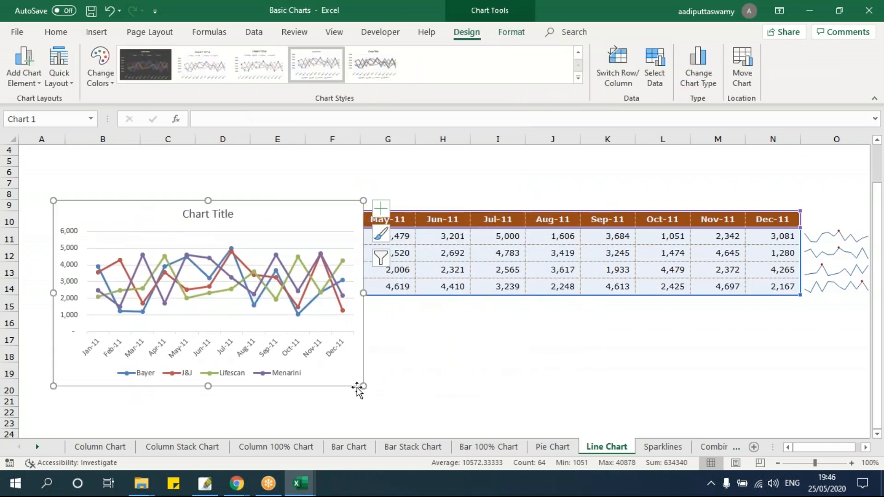
drag(389, 390, 783, 399)
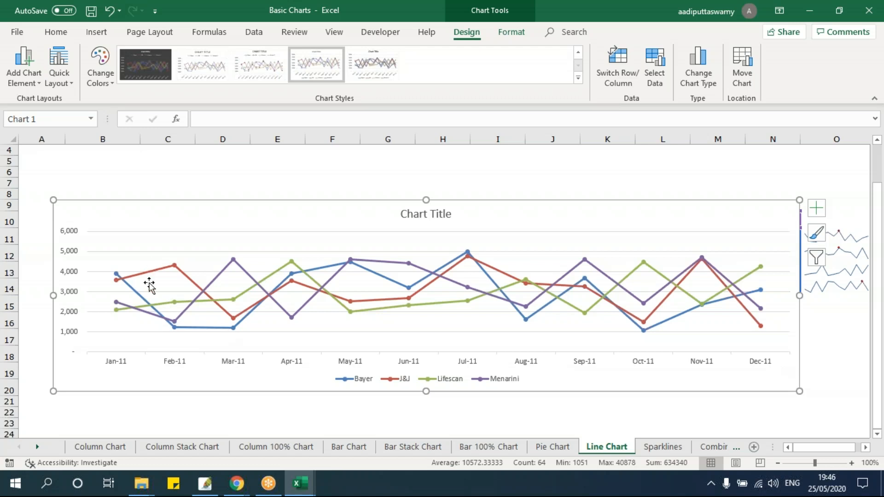
mouse_move(621, 291)
mouse_move(229, 303)
- Open the Sparklines sheet and review the monthly company values in C11:N14
click(652, 449)
click(408, 368)
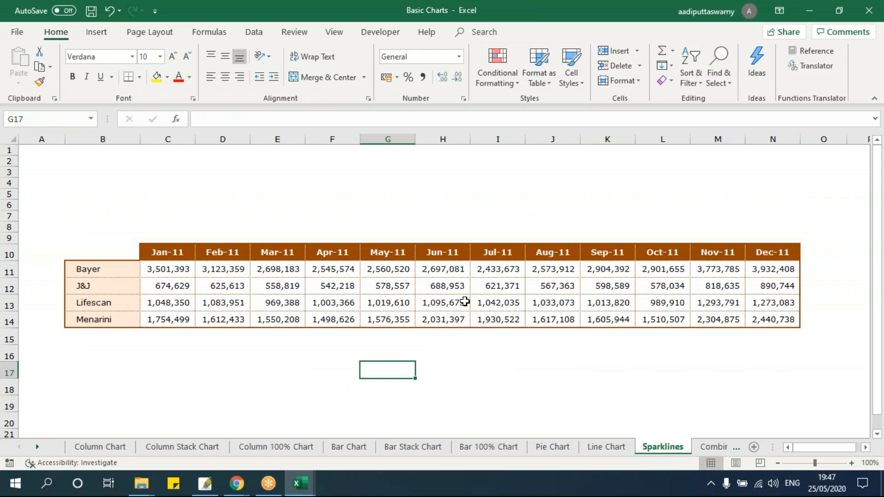
drag(159, 271, 770, 317)
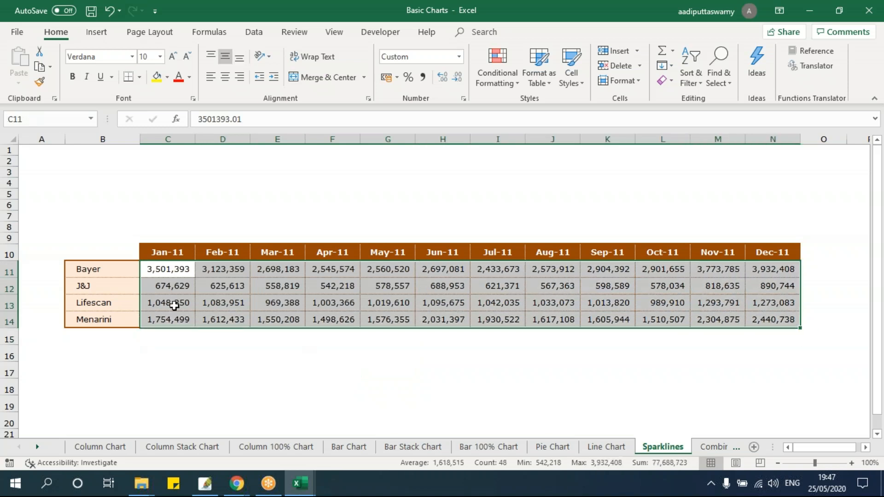
click(174, 287)
- Create line sparklines from the data range C11:N14 in the location range O11:O14
drag(168, 269, 755, 318)
click(101, 37)
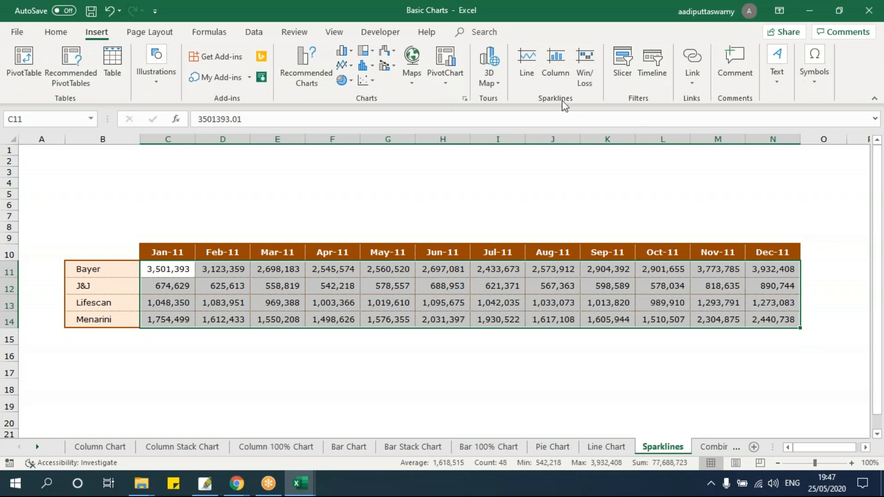
click(529, 65)
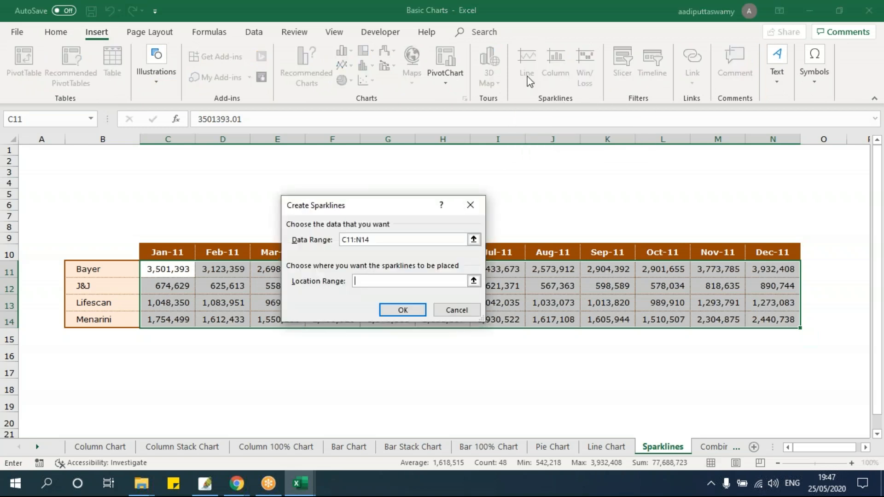
click(473, 281)
drag(825, 272, 816, 318)
click(473, 227)
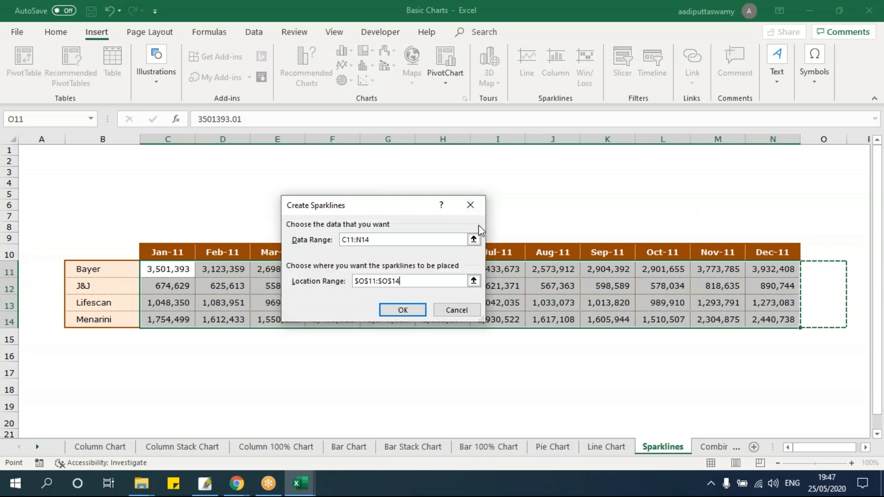
click(401, 310)
click(430, 386)
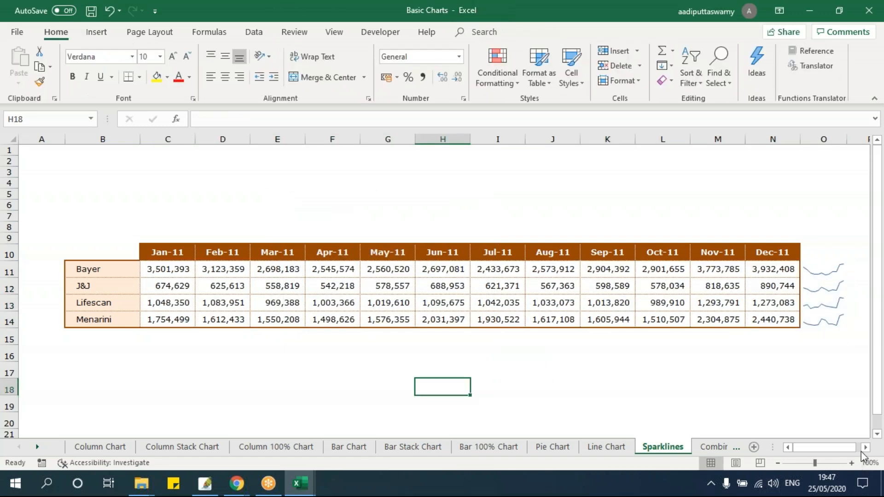
- Examine each company's sparkline in O11:O14 and return to the Line Chart sheet for comparison
click(866, 448)
click(725, 385)
click(544, 271)
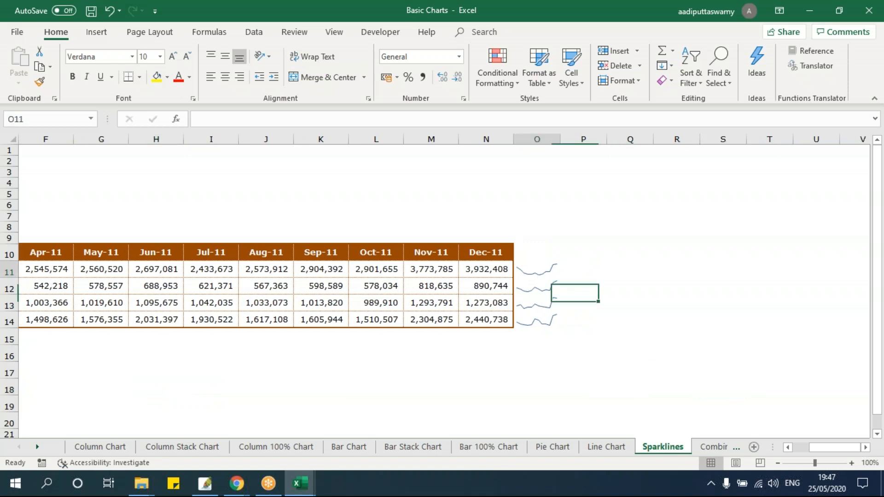
click(541, 289)
click(536, 303)
click(531, 321)
click(612, 290)
click(554, 271)
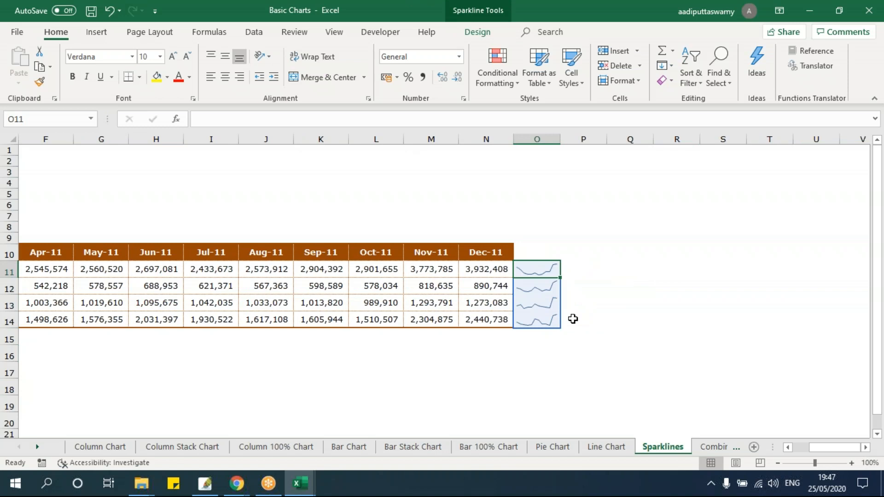
click(608, 447)
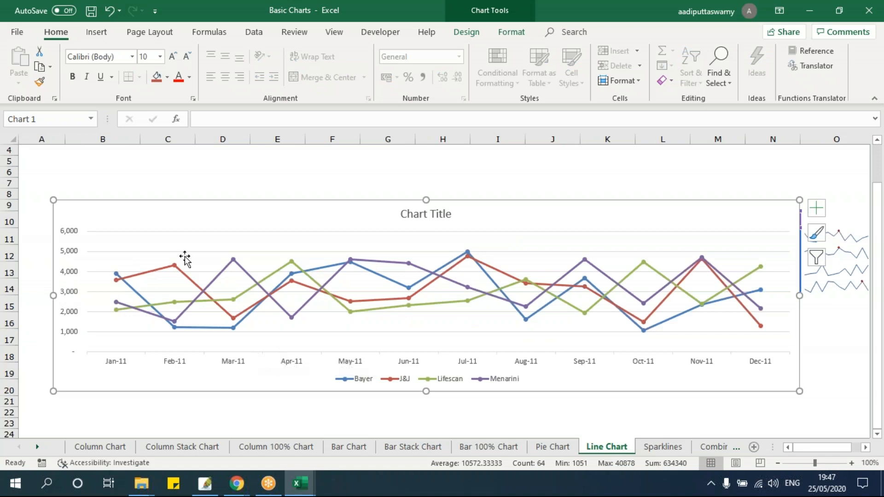
- Compare the sparklines in O11:O14 with the Line Chart sheet and check them against the Bayer and J&J monthly values
click(666, 448)
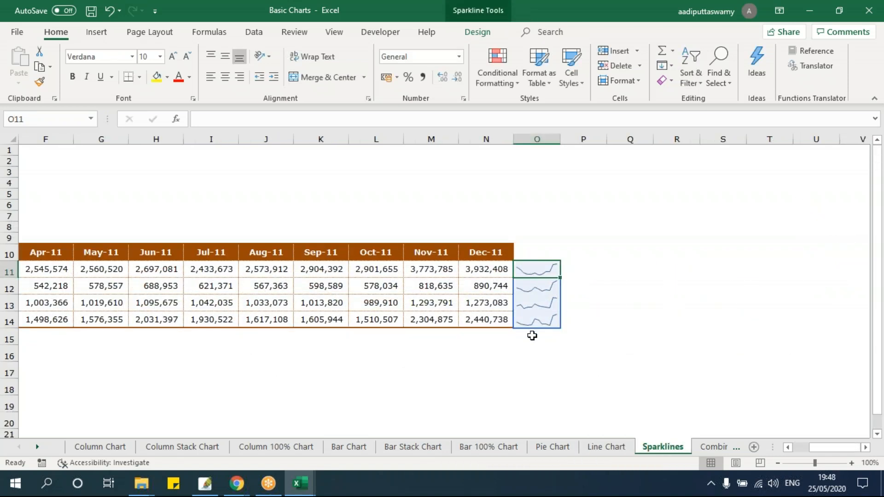
drag(827, 448, 792, 449)
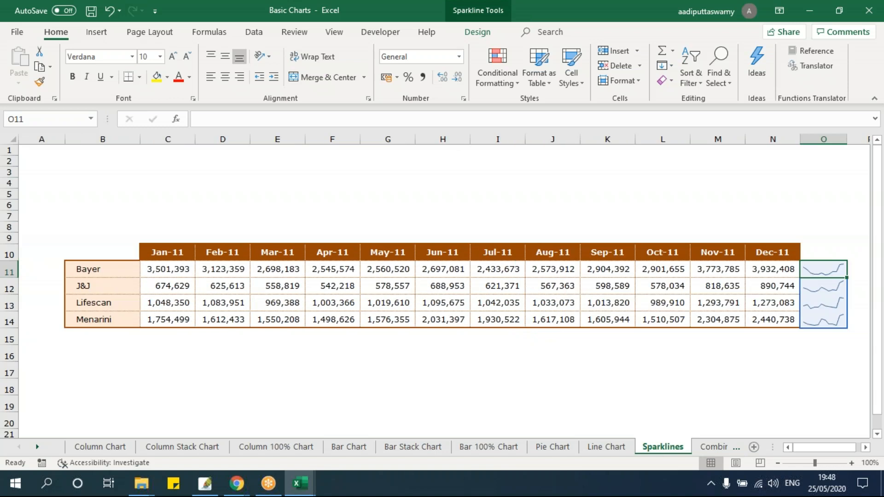
click(606, 446)
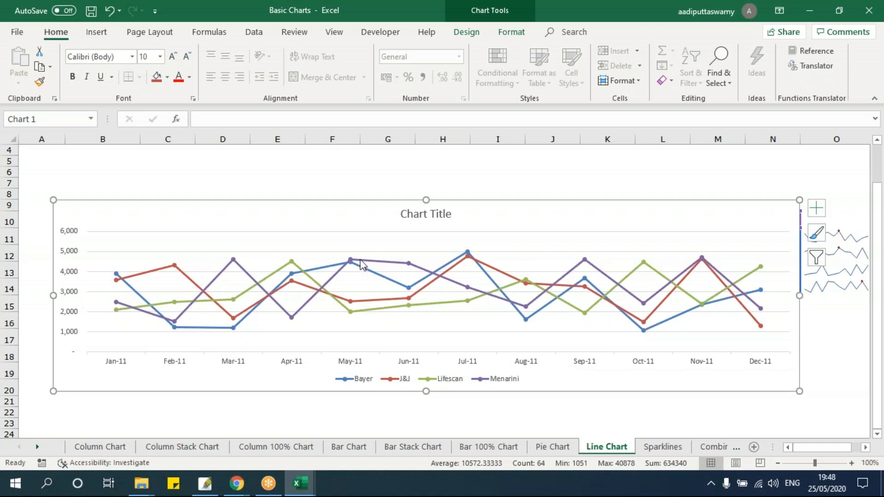
click(663, 447)
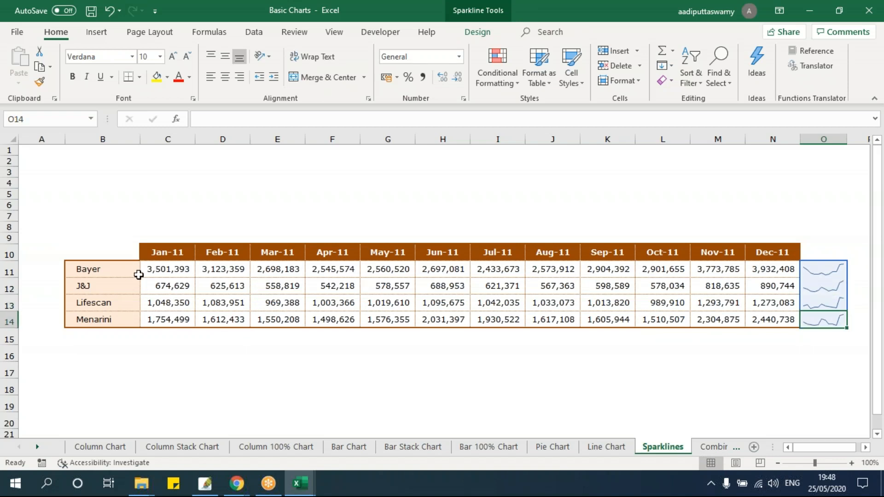
click(156, 271)
drag(399, 274, 760, 269)
drag(161, 288, 764, 282)
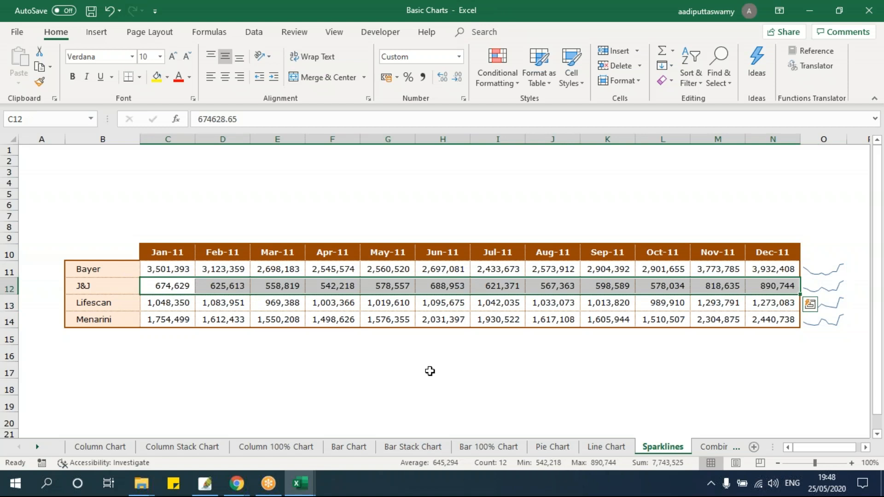
click(848, 263)
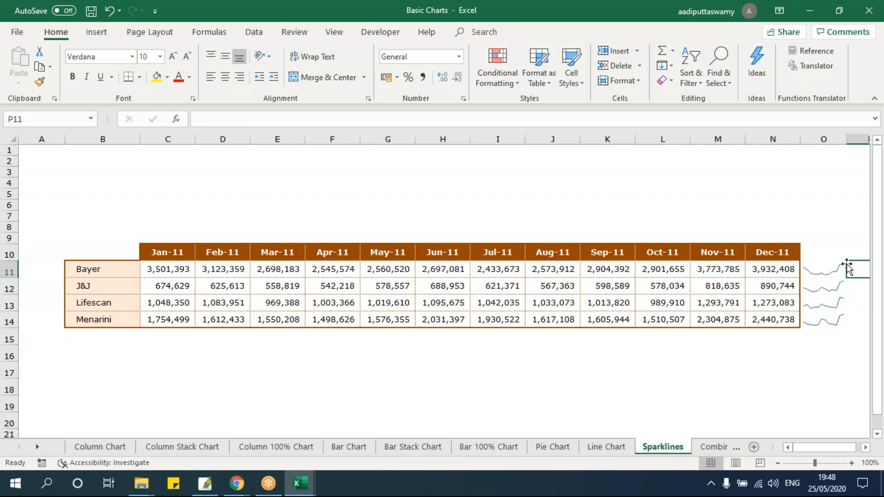
- Convert the sparklines in O11:O14 to the Column type and widen column O to almost three times its width
click(823, 265)
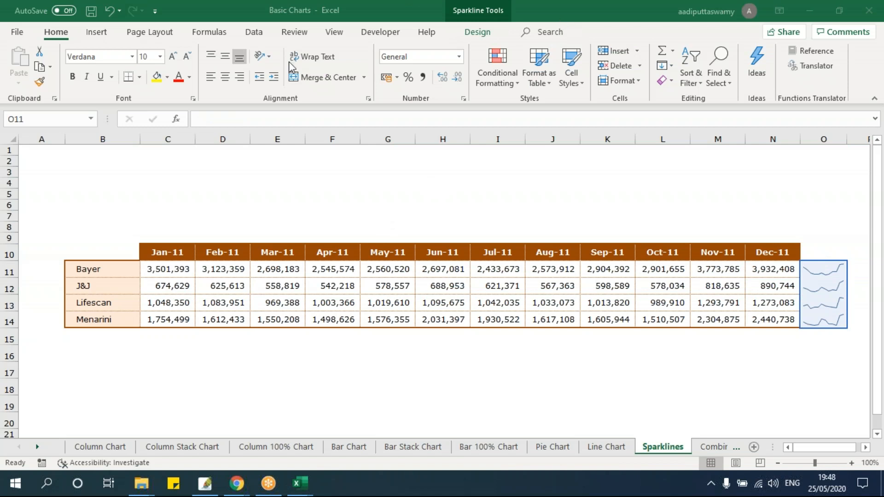
click(472, 37)
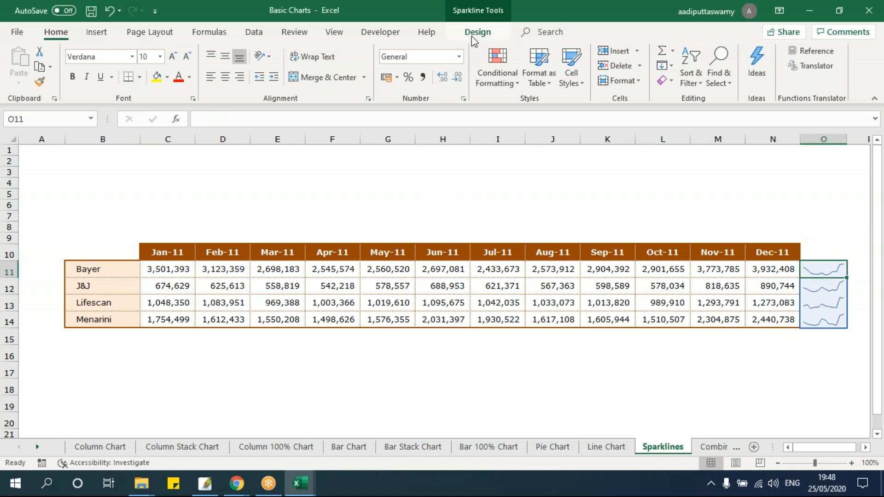
click(480, 38)
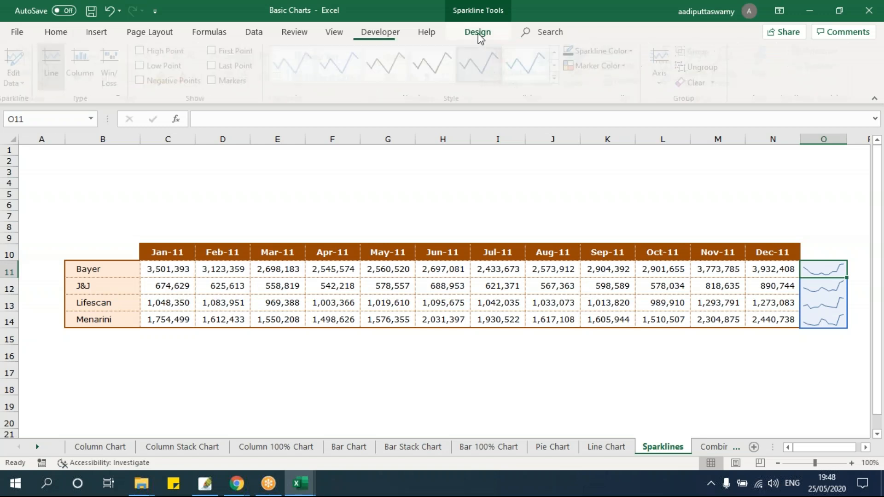
click(86, 72)
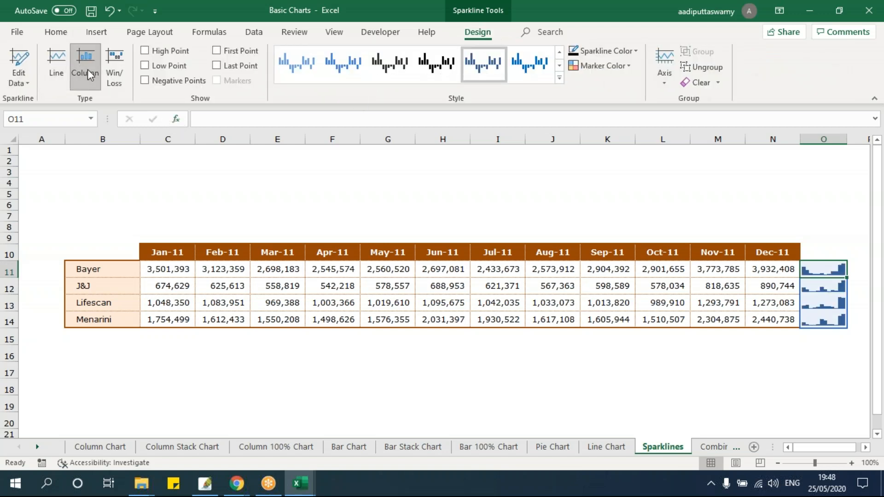
click(866, 447)
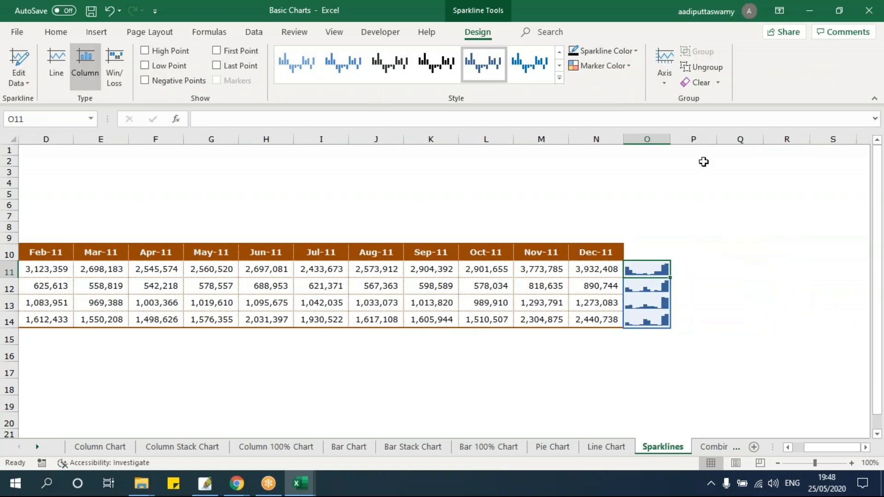
drag(673, 141, 758, 217)
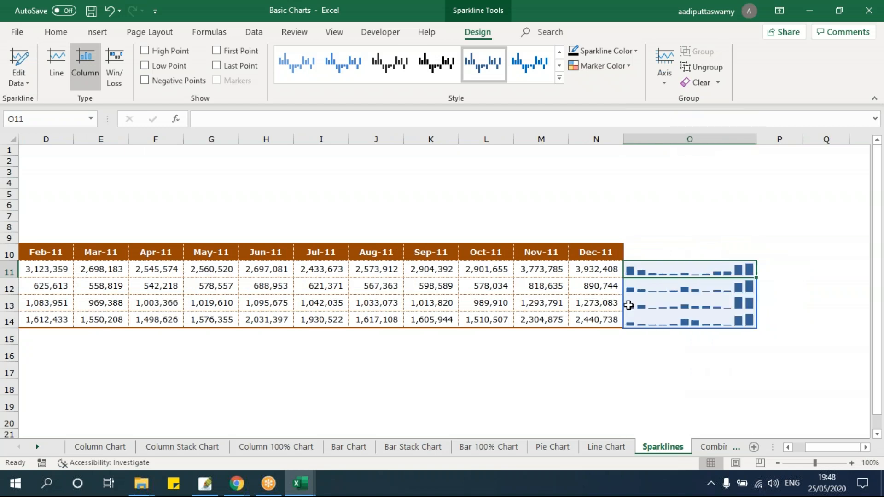
click(571, 368)
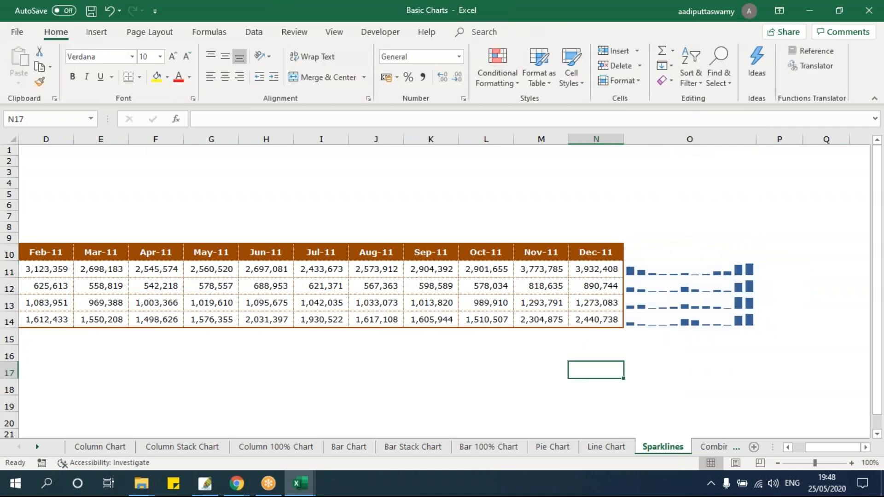
- Review the Bayer row's monthly values alongside the column sparklines in O11:O14
drag(598, 269, 167, 264)
drag(800, 447, 862, 449)
drag(783, 266, 789, 323)
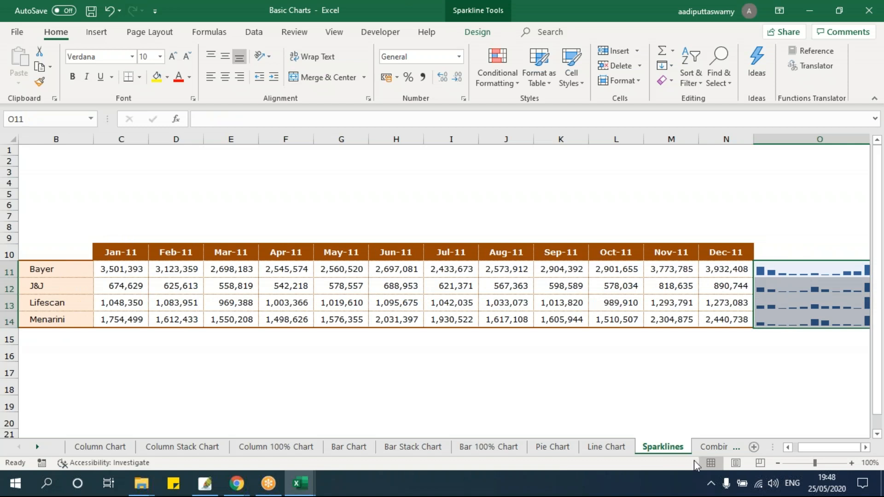
- Open the Combined Chart sheet and delete the existing chart beside the sales table
click(713, 447)
click(407, 213)
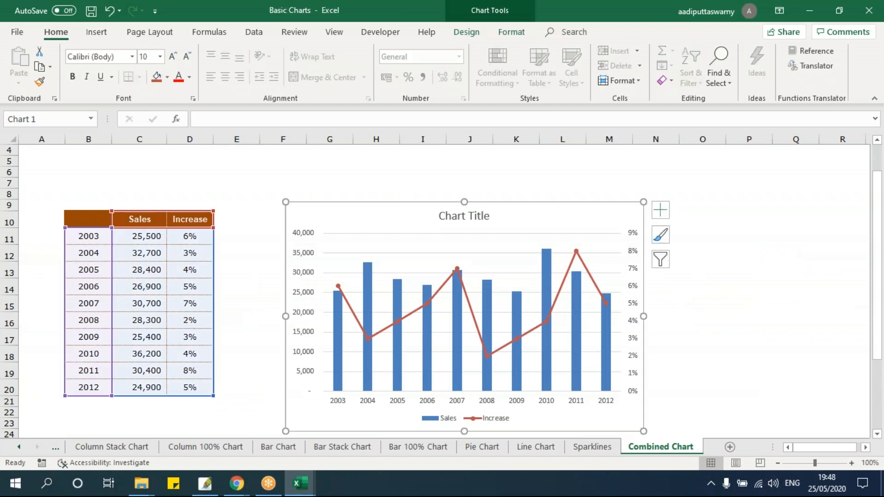
key(Delete)
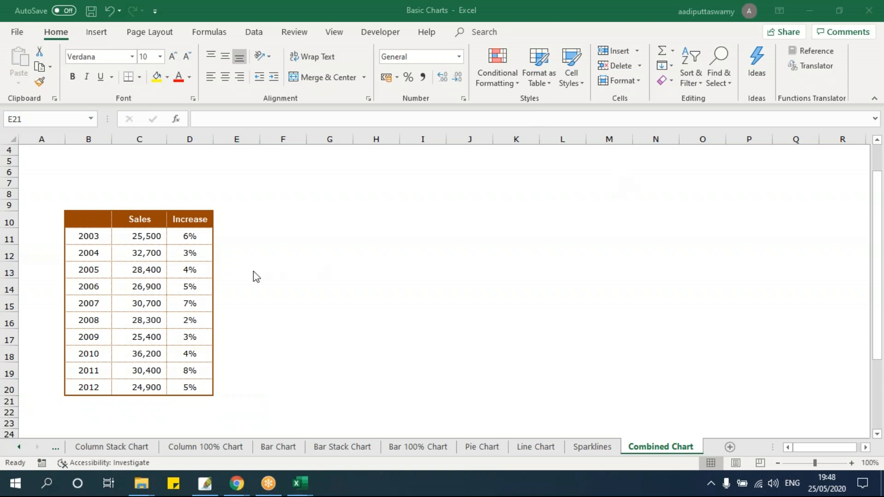
- Review the Sales values in C10:C20 and the Increase percentages in D10:D20
drag(135, 219, 91, 389)
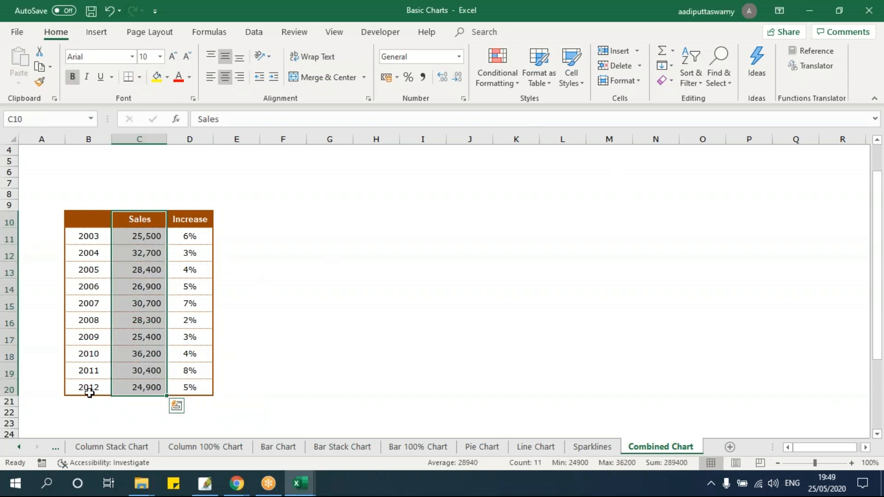
drag(189, 219, 187, 393)
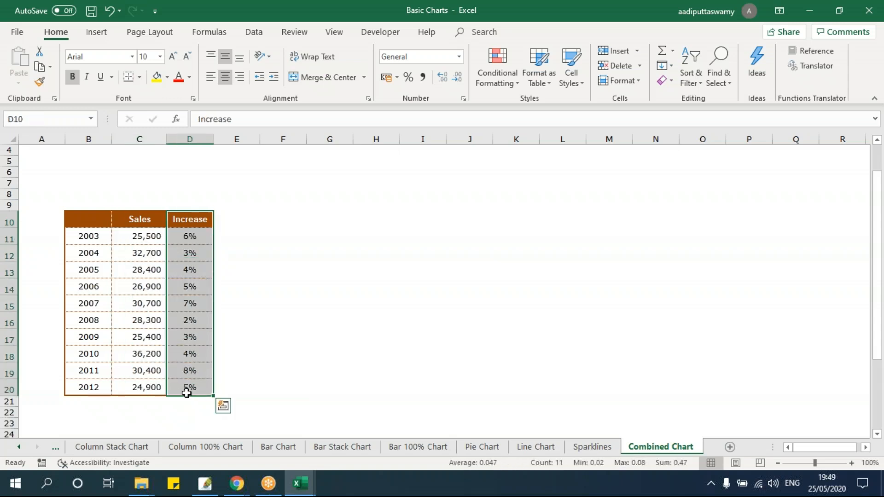
click(302, 297)
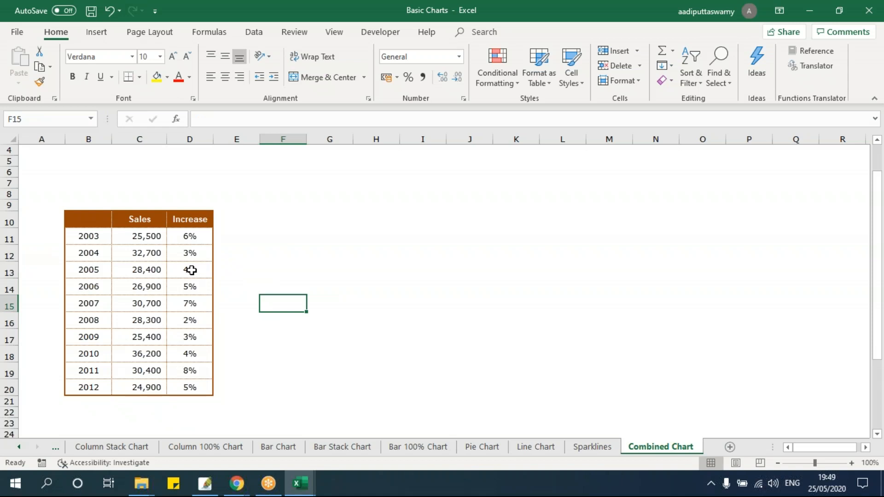
- Insert a clustered column chart from B10:D20, place it beside the table and enlarge it to span columns E to N
drag(76, 220, 198, 389)
click(96, 32)
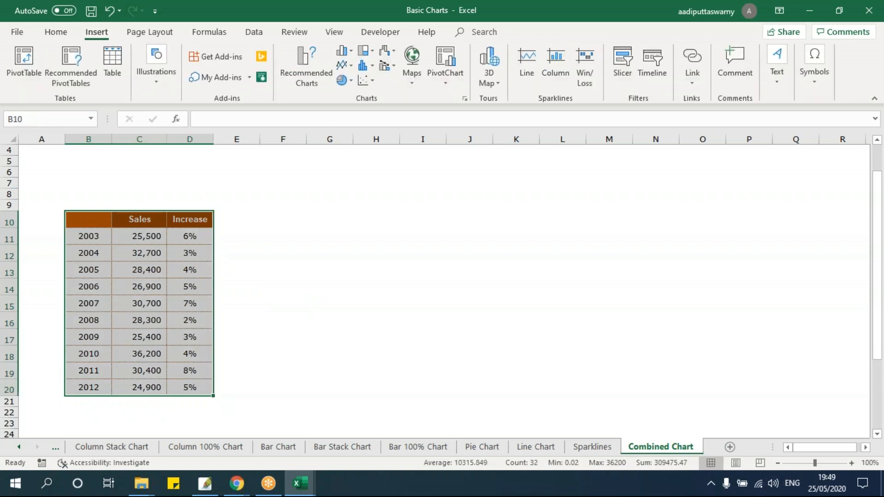
click(354, 50)
click(355, 87)
drag(334, 200, 262, 172)
drag(533, 360, 676, 403)
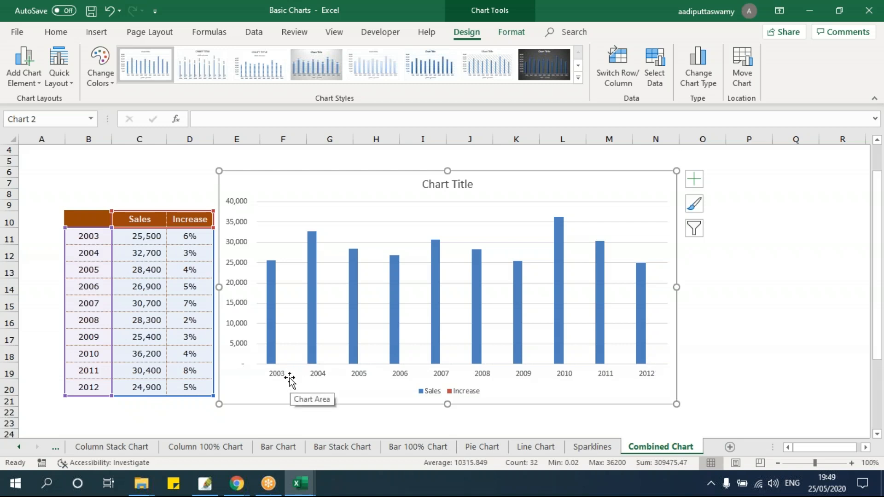
- Make the chart a custom combination with Sales as Clustered Column and Increase as Line with Markers on the secondary axis
drag(199, 238, 203, 380)
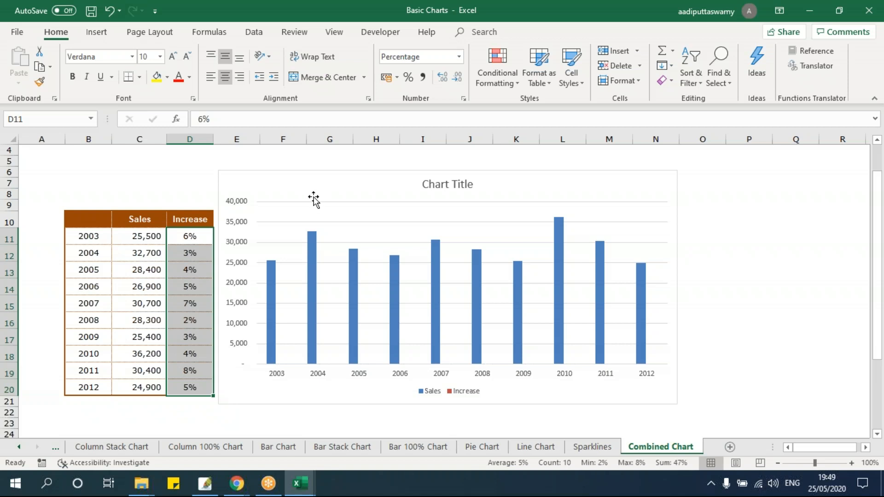
right_click(315, 248)
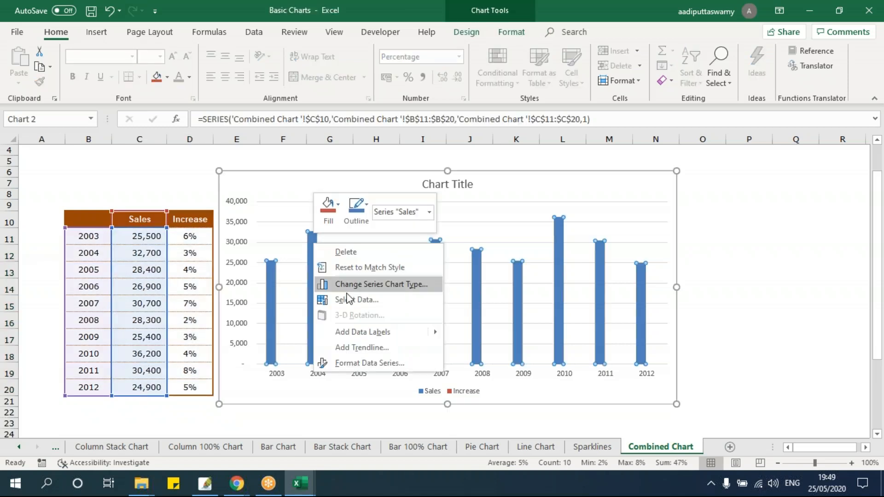
click(377, 286)
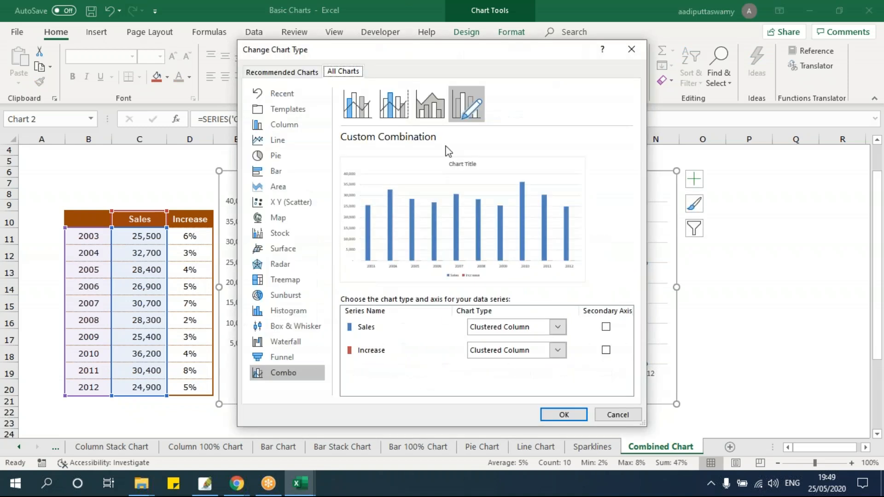
drag(474, 61, 498, 70)
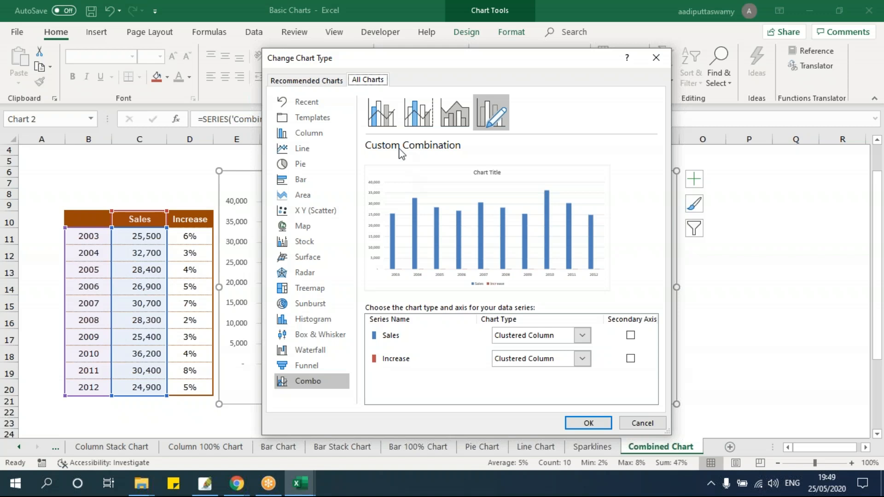
click(559, 360)
click(559, 364)
click(559, 363)
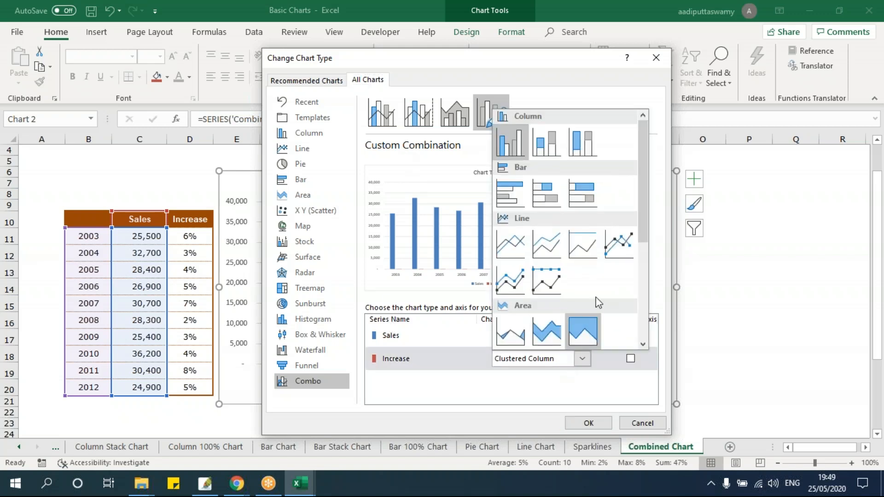
click(619, 249)
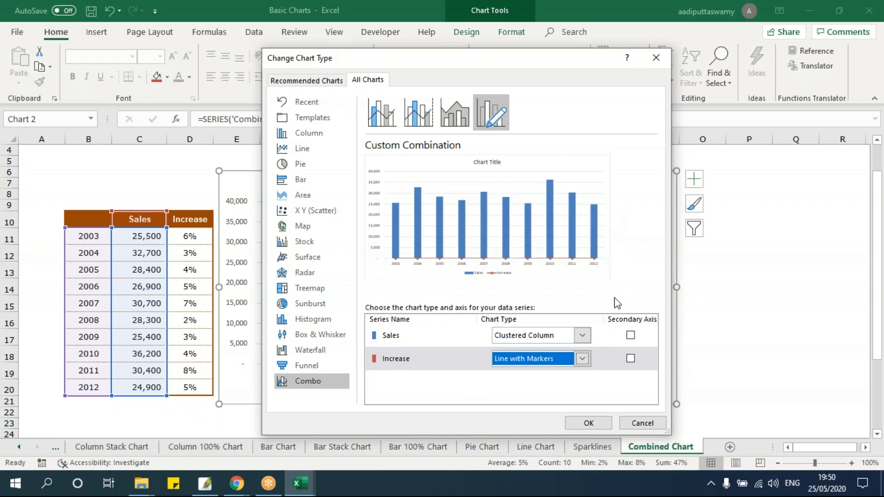
click(631, 361)
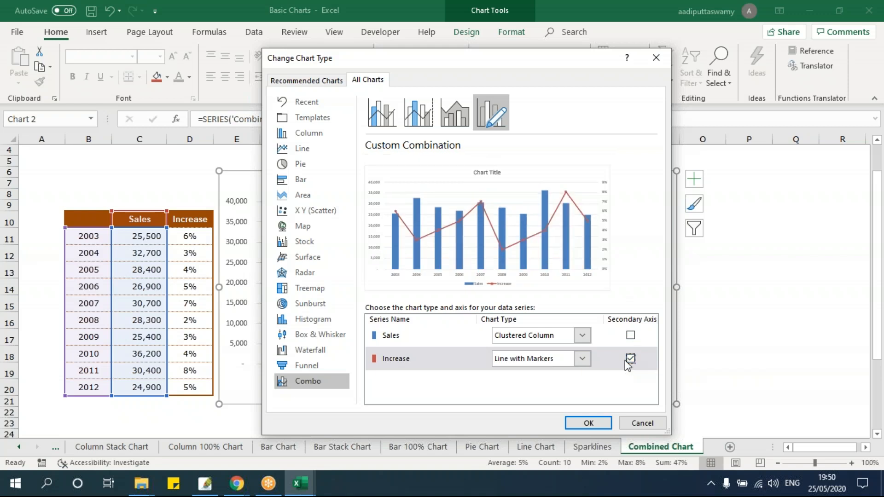
click(589, 422)
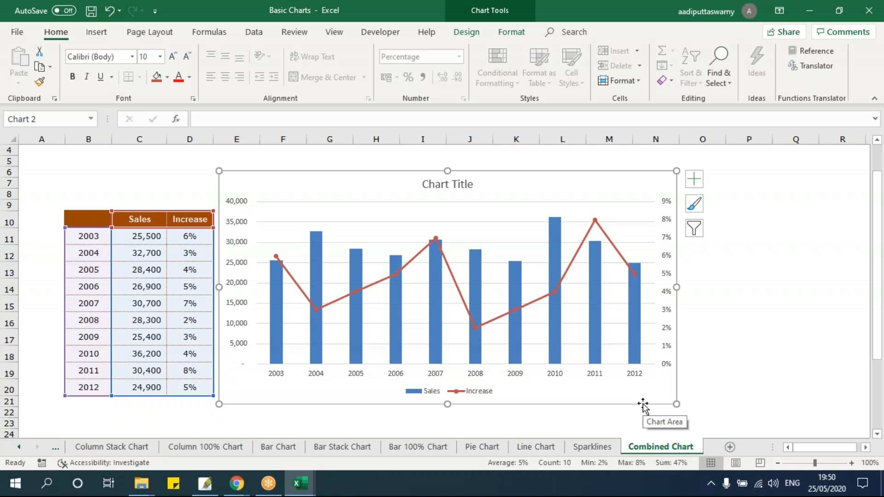
- Switch to File Explorer, open the Butterfly Chart workbook from the 15 - ChartsGraphs folder and show its Butterfly chart sheet
click(141, 488)
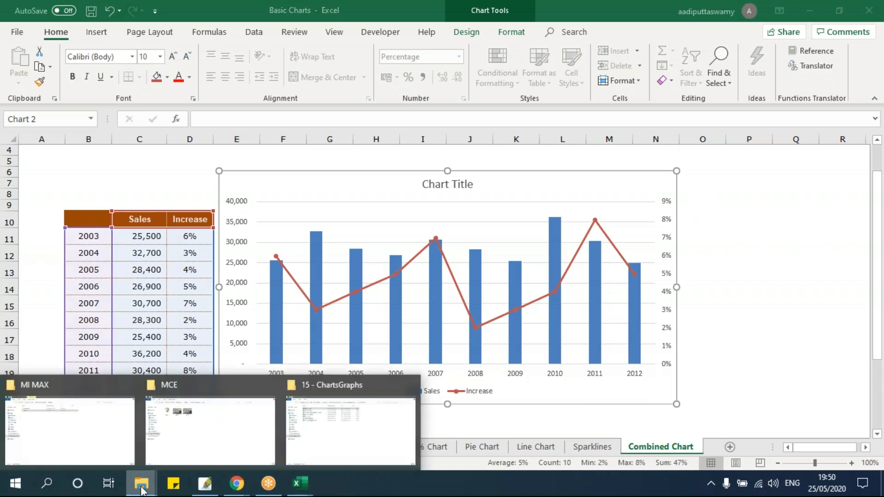
click(361, 433)
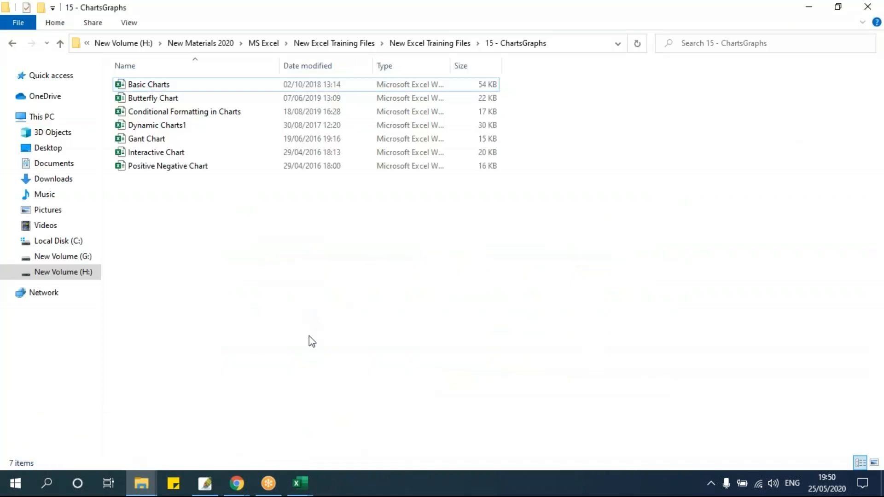
click(177, 100)
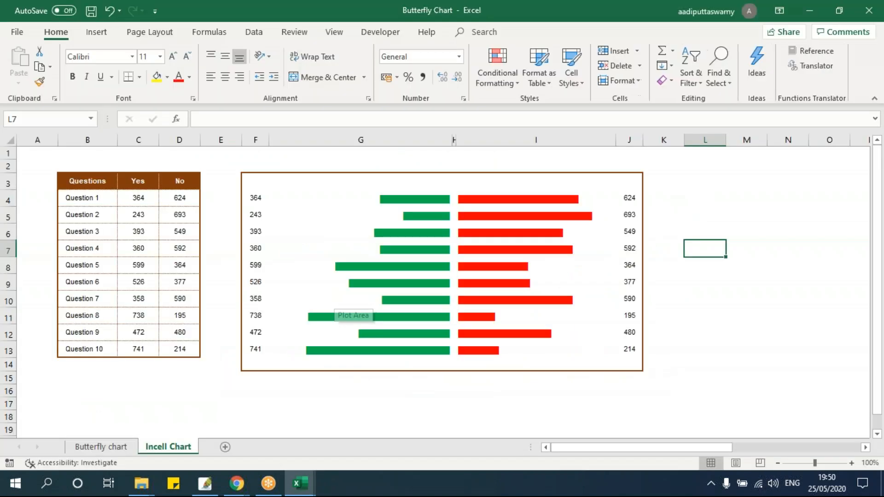
click(118, 450)
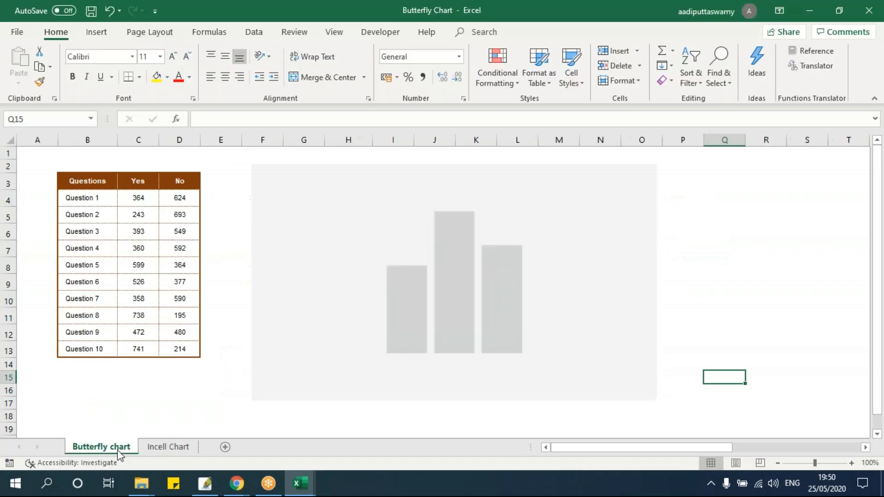
- Examine the Survey Analysis butterfly chart and select its source table of questions and Yes/No counts in B3:D13
mouse_move(398, 347)
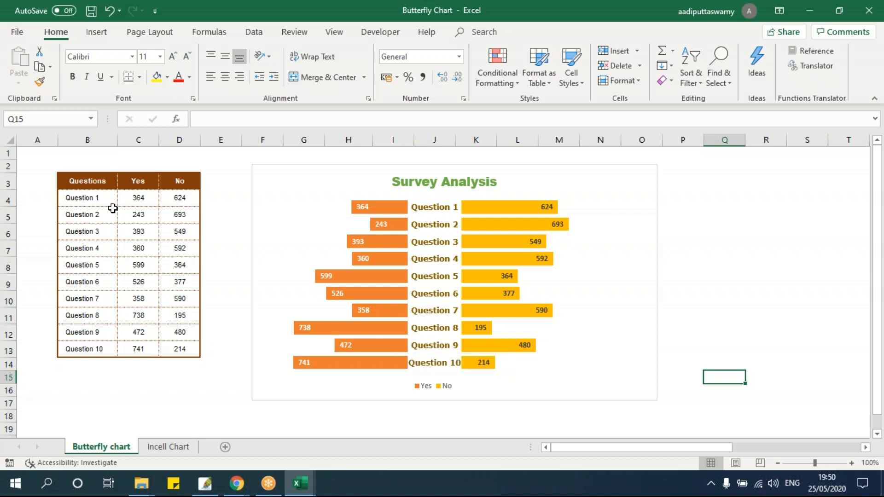
click(97, 187)
drag(97, 187, 190, 349)
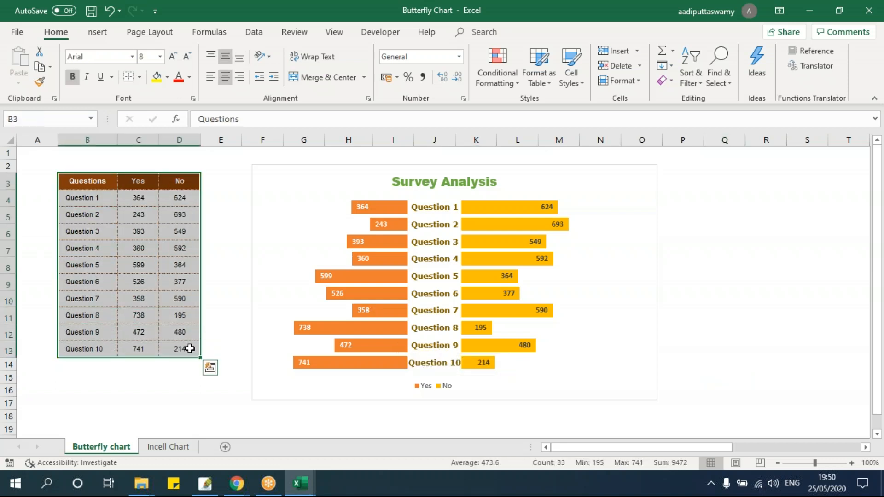
- Copy the survey table in B3:D13 and paste it below the original at B25
key(ctrl+c)
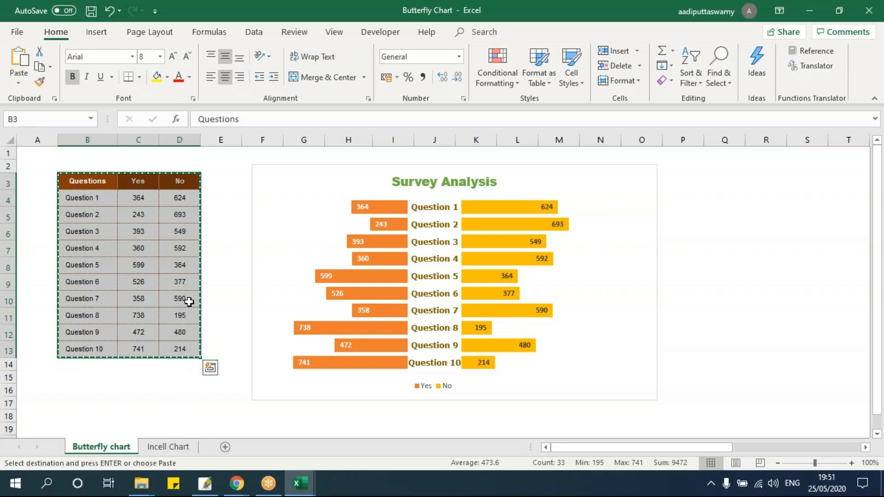
scroll(189, 303, down, 6)
click(140, 235)
click(100, 227)
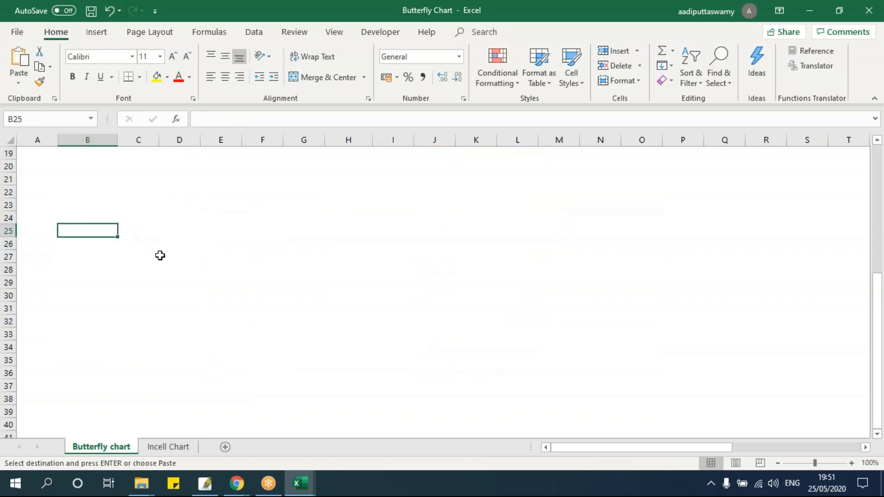
key(ctrl+v)
click(114, 257)
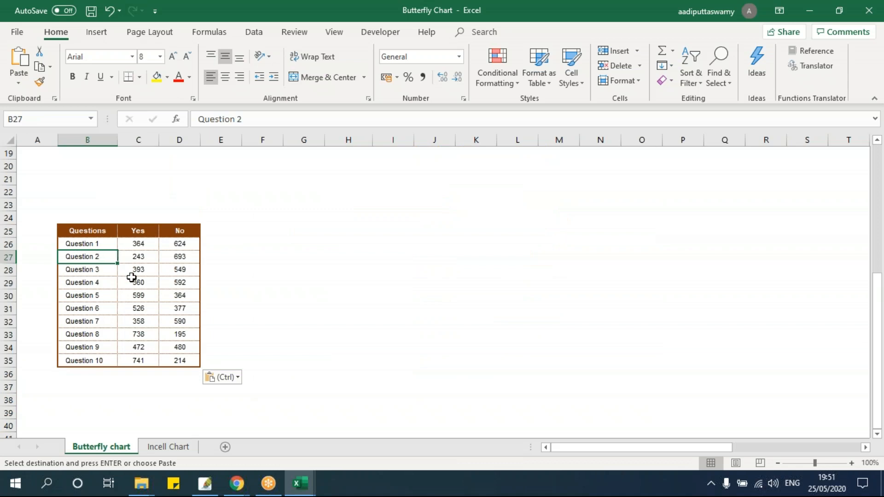
scroll(207, 300, up, 3)
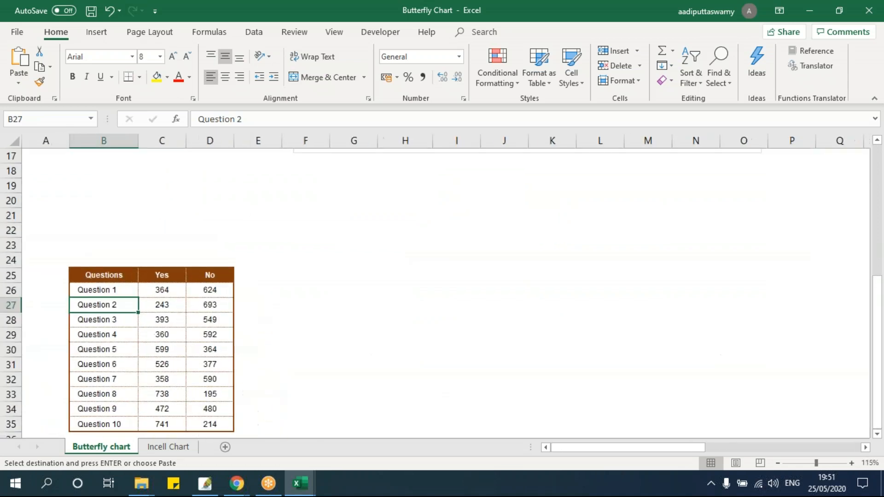
scroll(295, 328, down, 2)
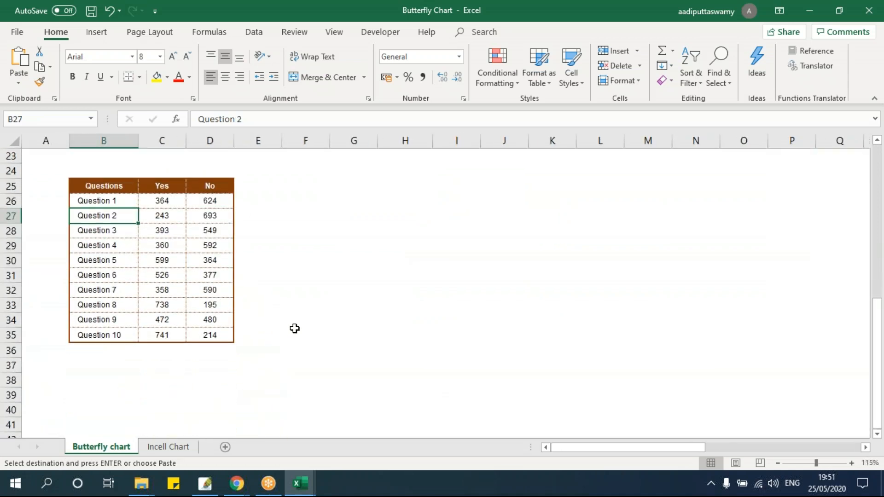
- Compare the Survey Analysis chart with the original Yes/No counts, and select the copied table in B25:D35
scroll(392, 290, up, 7)
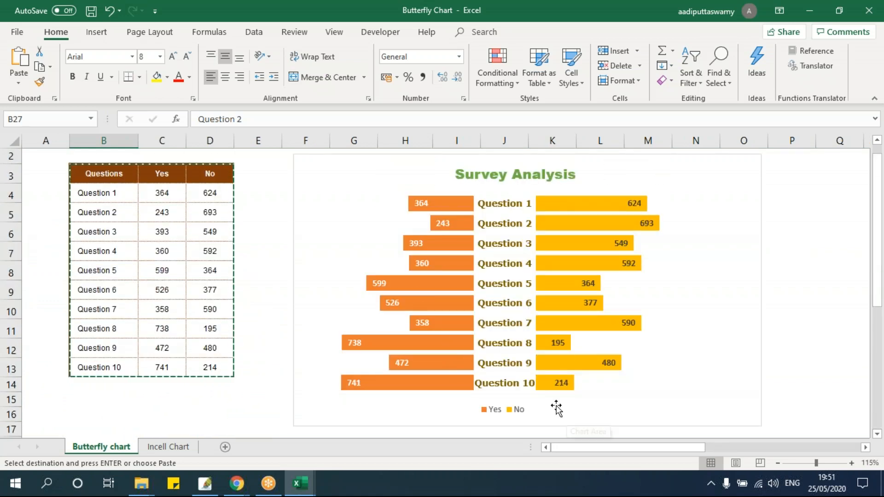
click(161, 193)
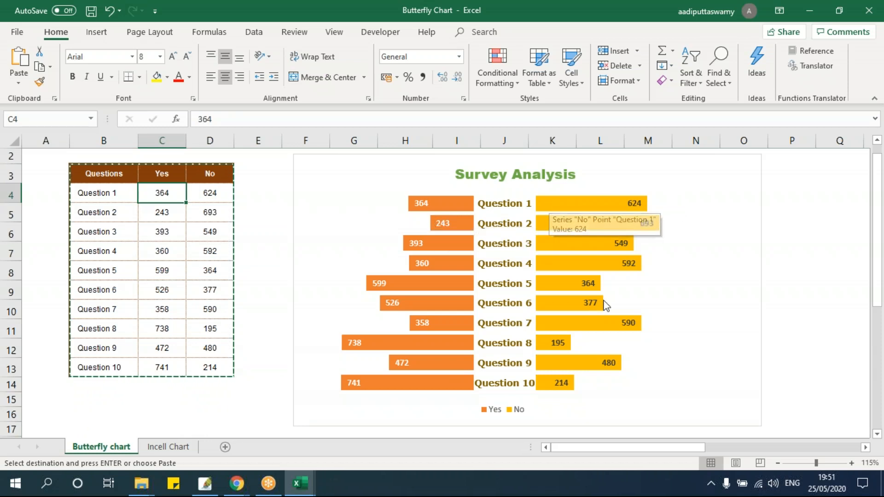
scroll(366, 302, down, 4)
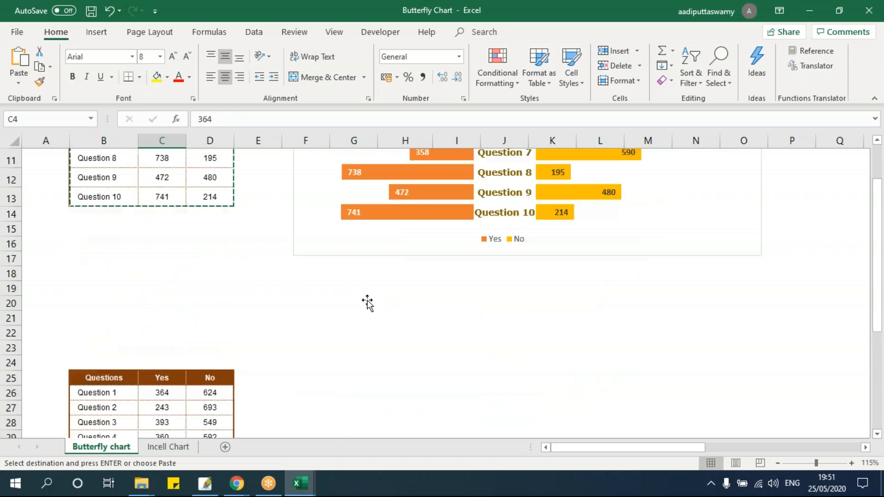
scroll(367, 310, down, 2)
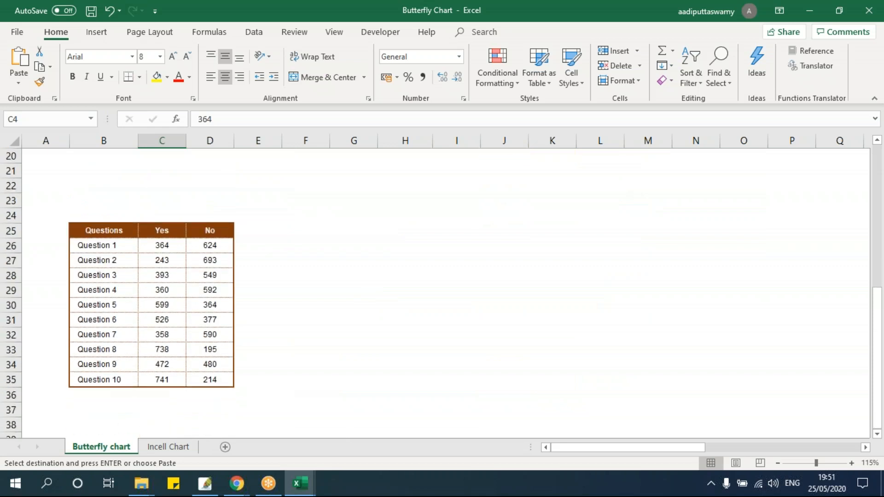
drag(114, 231, 224, 374)
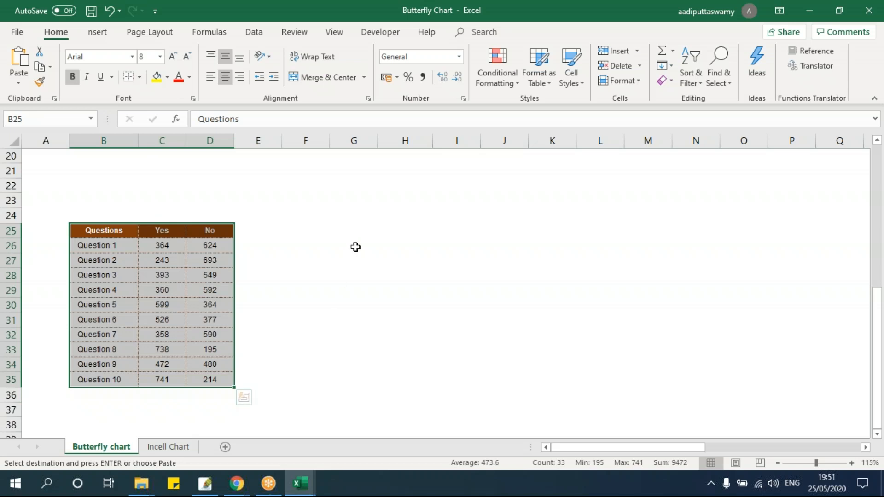
- Move the Survey Analysis chart slightly up and to the right on the sheet
scroll(373, 259, up, 6)
drag(324, 175, 338, 163)
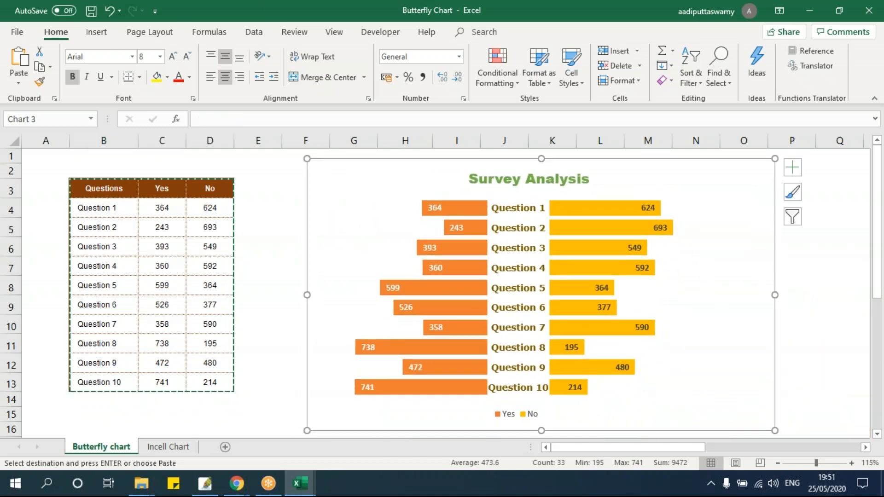
scroll(338, 163, down, 7)
scroll(164, 237, up, 1)
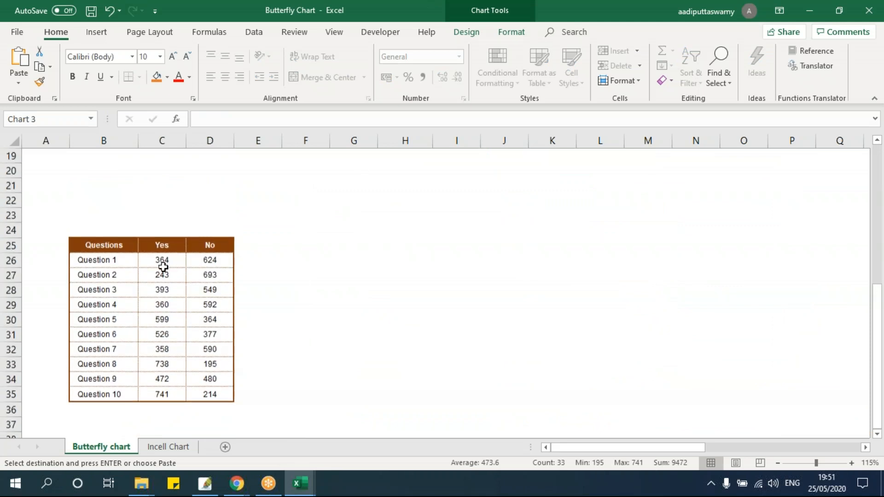
- Copy the Questions column B25:B35 to F25 and widen column F to fit the question names
drag(87, 245, 116, 394)
key(ctrl+c)
click(328, 245)
key(ctrl+v)
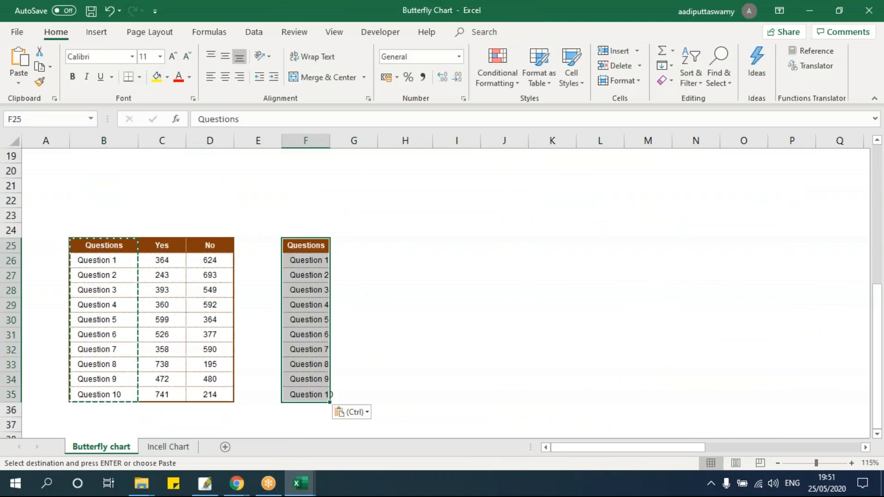
drag(330, 143, 342, 144)
- Enter the heading Series 1 in G25, beside the copied Questions column
click(363, 245)
scroll(394, 308, up, 6)
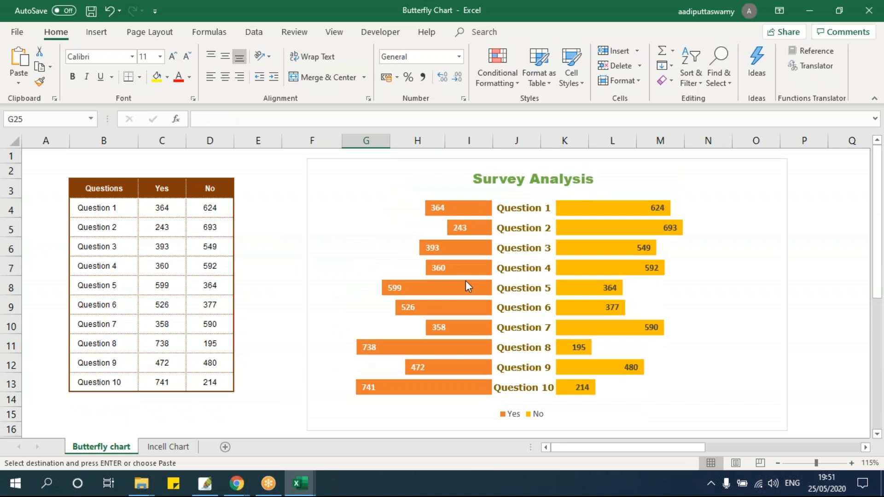
scroll(462, 286, down, 7)
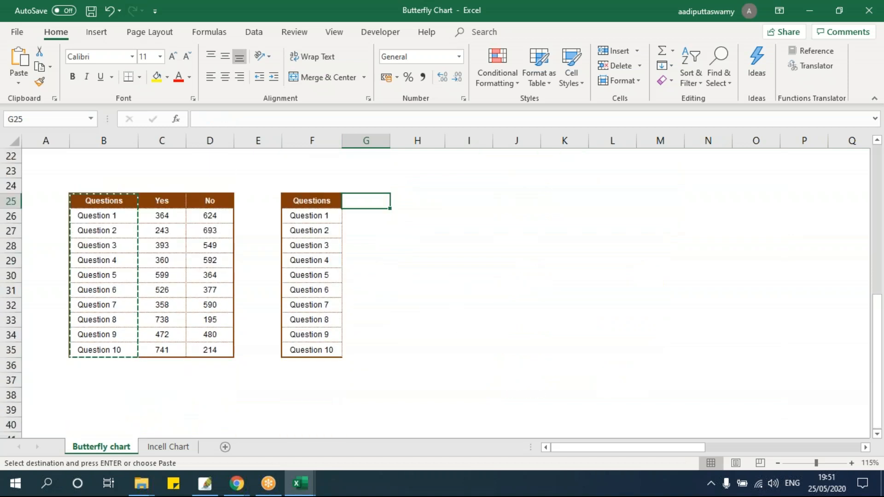
text(Series)
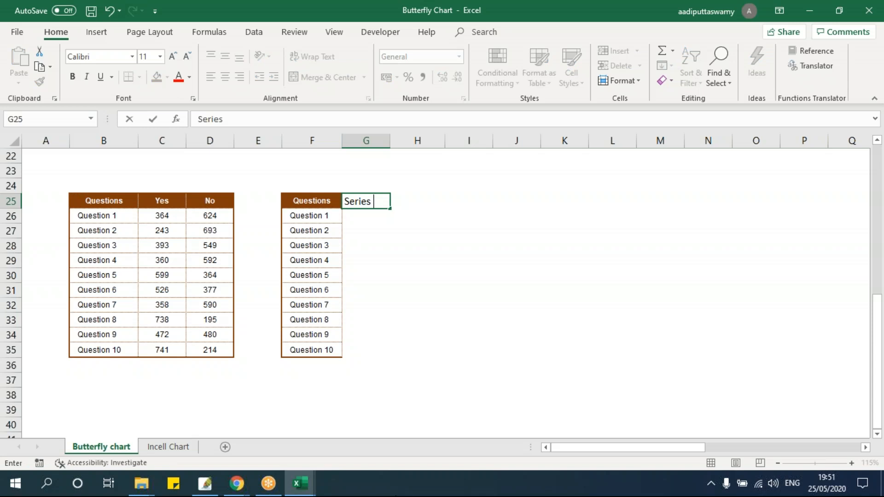
key(Return)
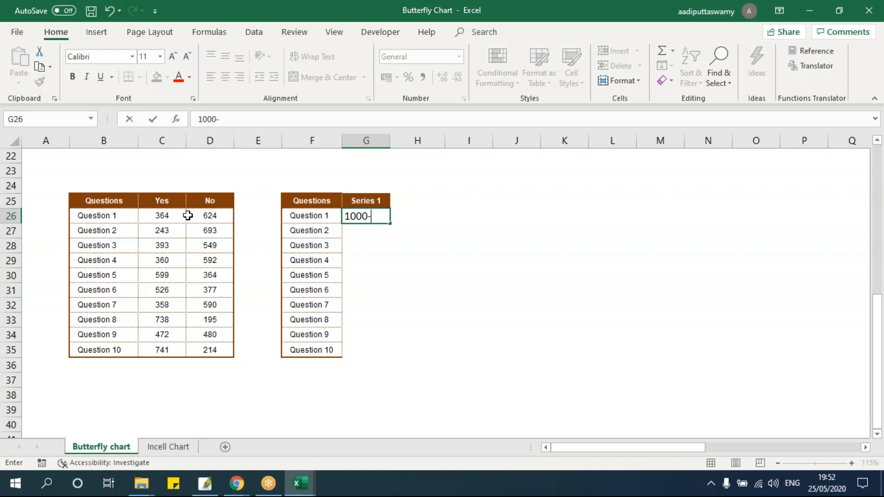
- Try to enter 1000 minus Question 1's Yes count in C26 into G26, and reopen G26 for editing
click(158, 216)
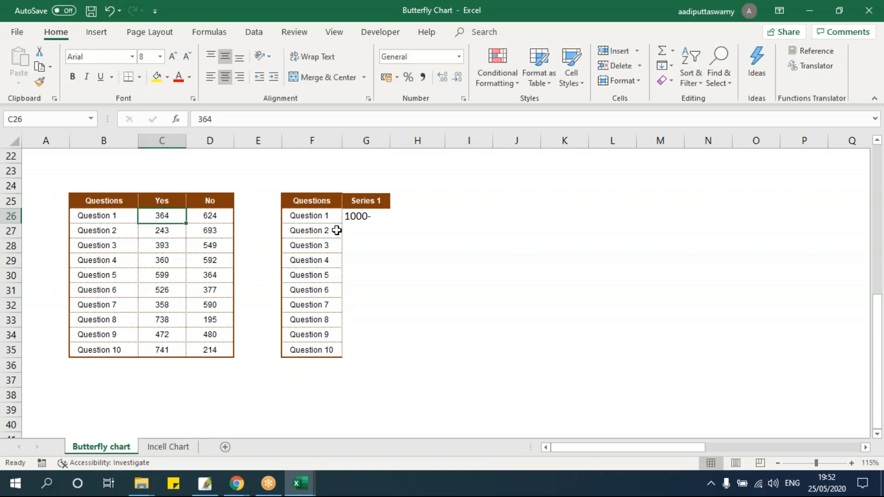
click(360, 215)
double_click(362, 216)
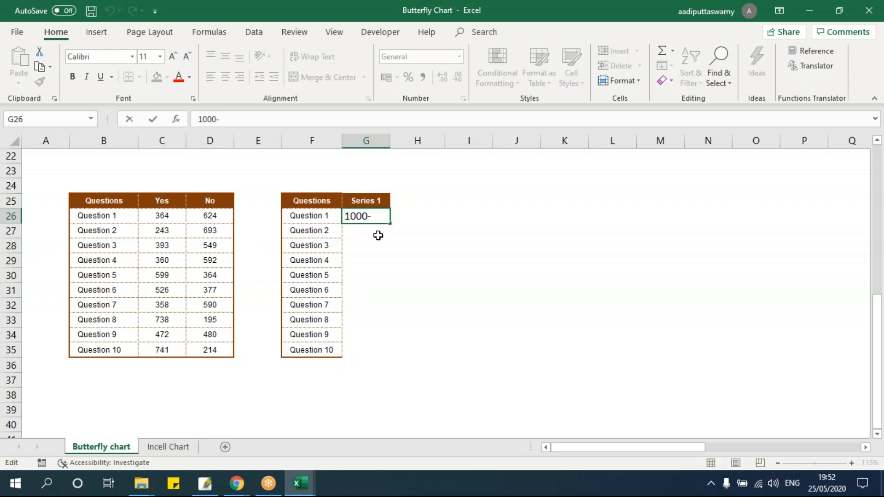
- Complete the Series 1 formula in G26 as =1000-C26 and fill it down to G35
key(Home)
text(=)
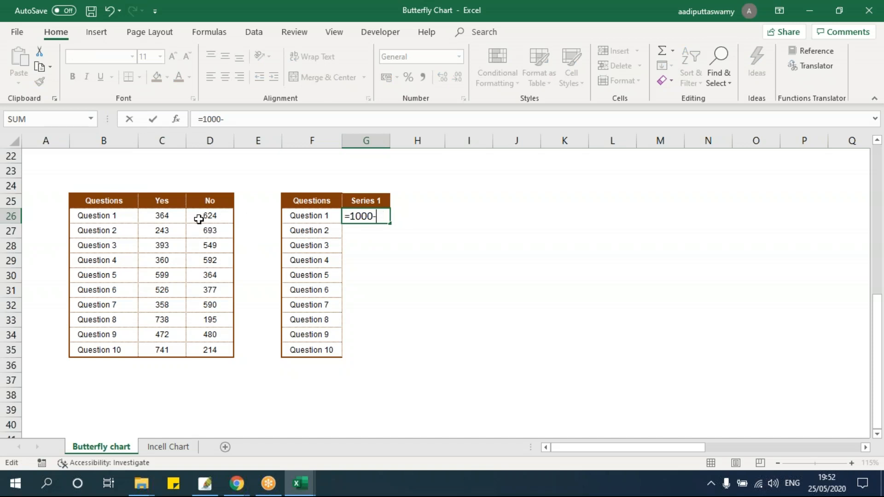
click(164, 215)
key(Return)
click(356, 212)
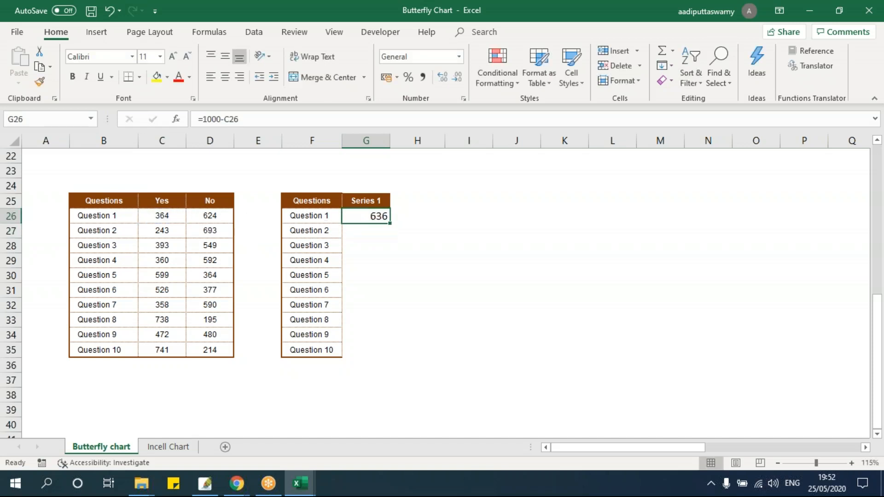
drag(391, 226, 392, 352)
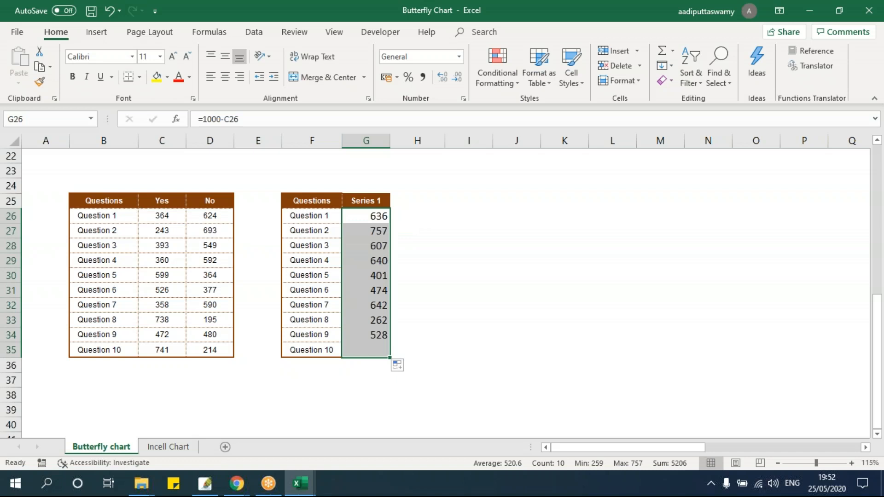
- Add the header Yes in H25, beside the Series 1 header
scroll(457, 306, up, 7)
scroll(458, 306, up, 1)
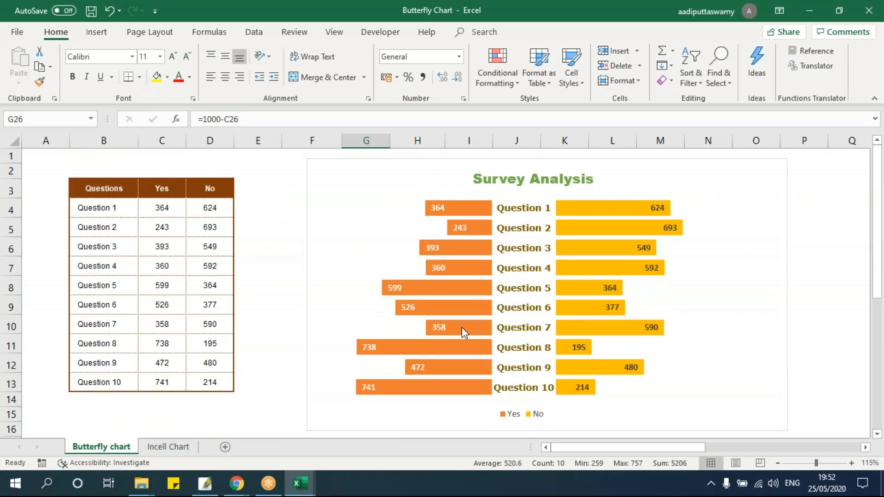
scroll(463, 331, down, 6)
click(421, 240)
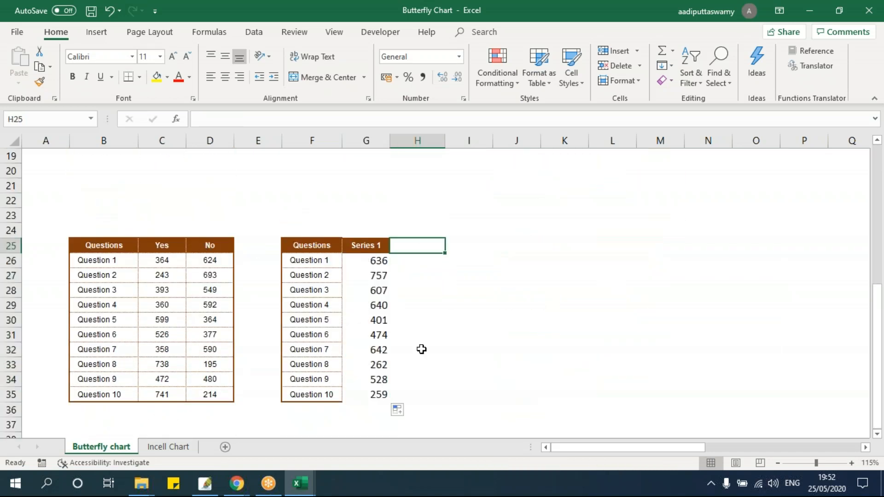
text(Yes)
key(Return)
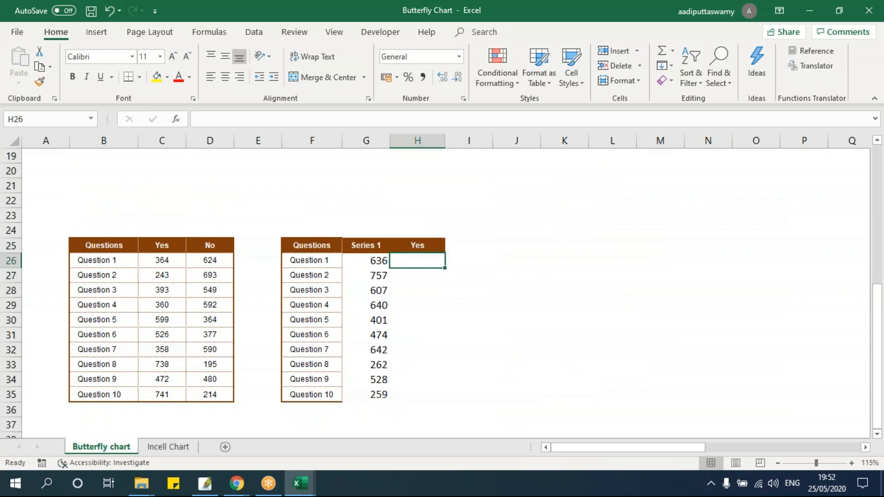
- Enter =C26 in H26 and fill it down through Question 10 in H35
text(=)
click(162, 260)
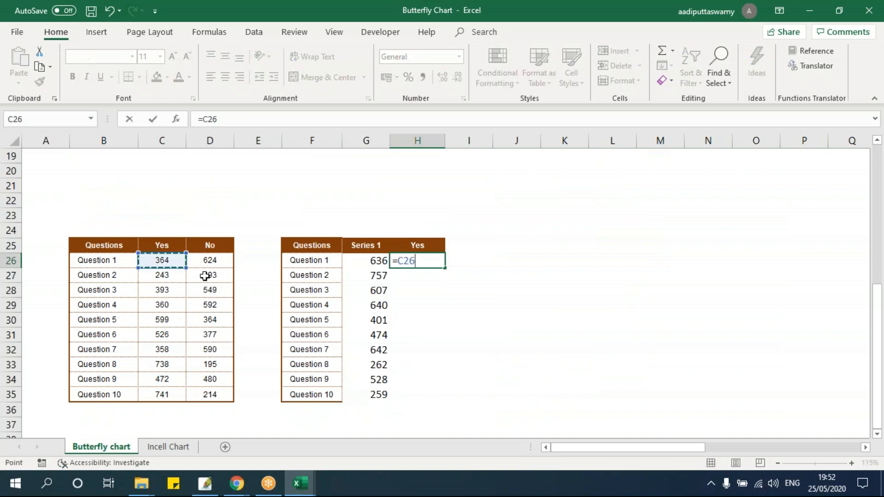
key(Return)
click(432, 260)
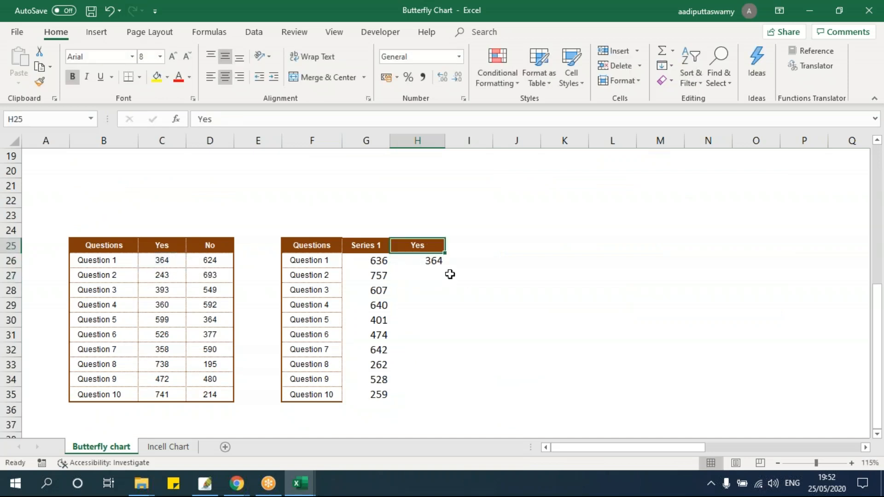
drag(445, 268, 445, 403)
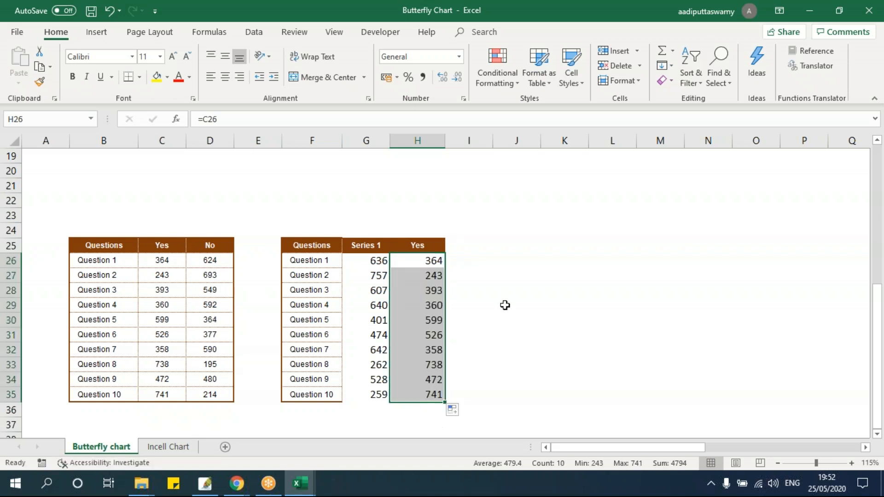
- Add the header Blank in I25, beside the Yes header of the helper table
scroll(505, 305, up, 6)
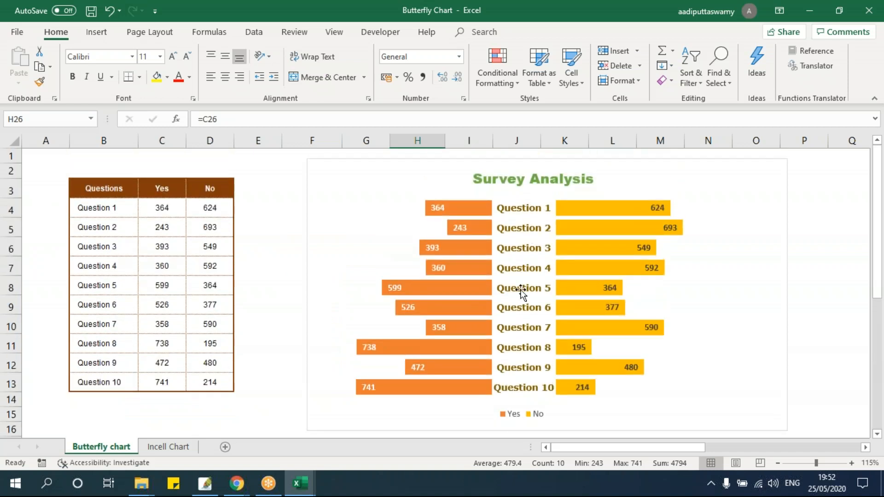
scroll(535, 382, down, 7)
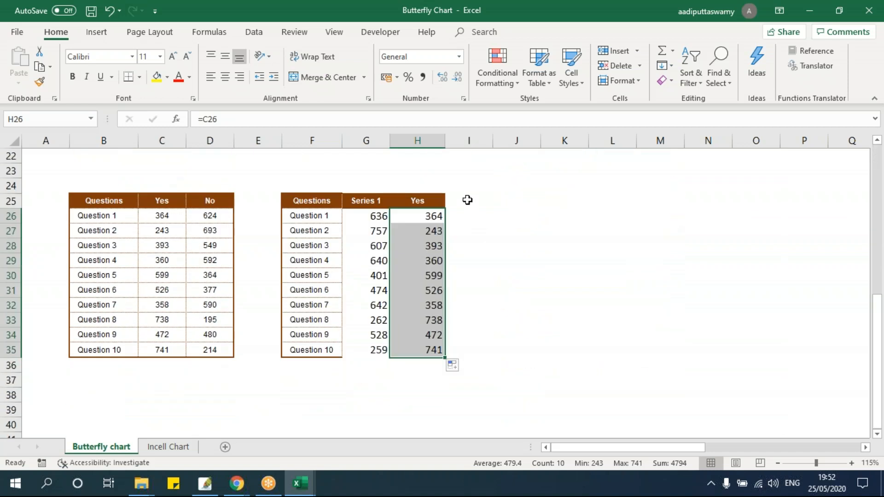
click(467, 200)
text(Blnk)
text(nk)
key(Return)
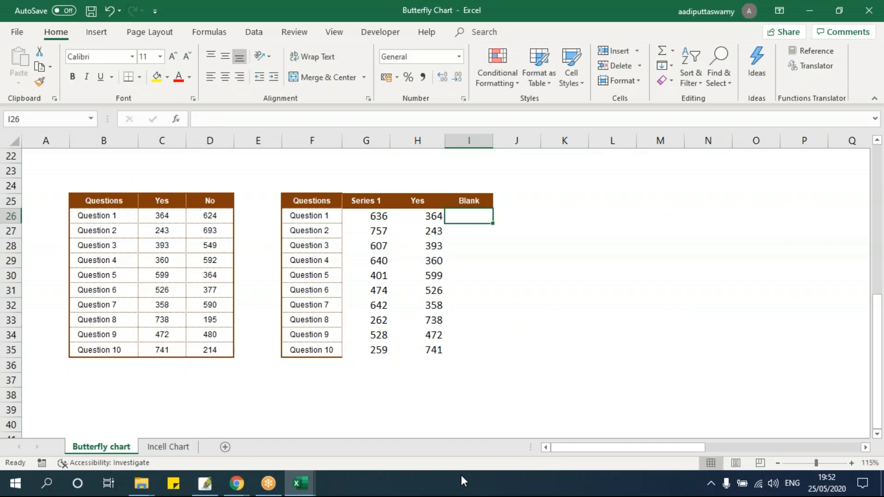
- Enter 350 in I26 and fill it down the Blank column to I35
text(350)
key(Return)
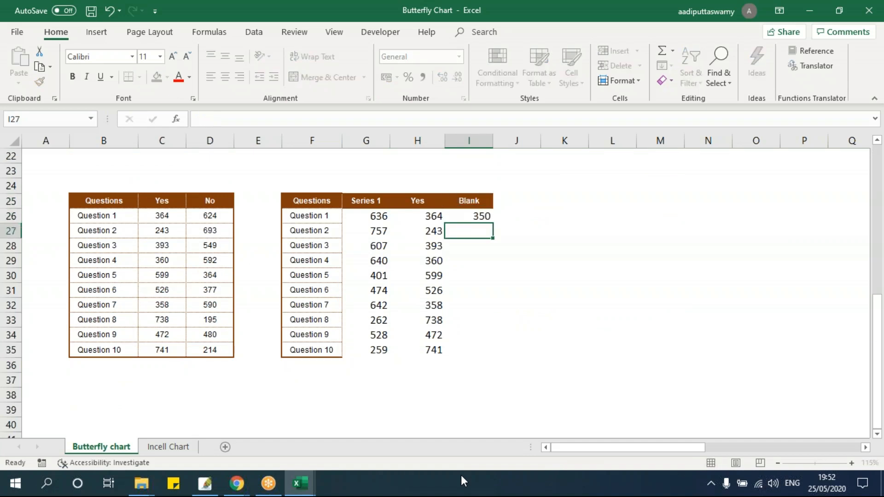
key(Up)
key(shift+Down)
key(shift+Down)
key(shift+Down)
key(shift+Down)
key(shift+Down)
key(shift+Down)
key(shift+Down)
key(shift+Down)
key(shift+Down)
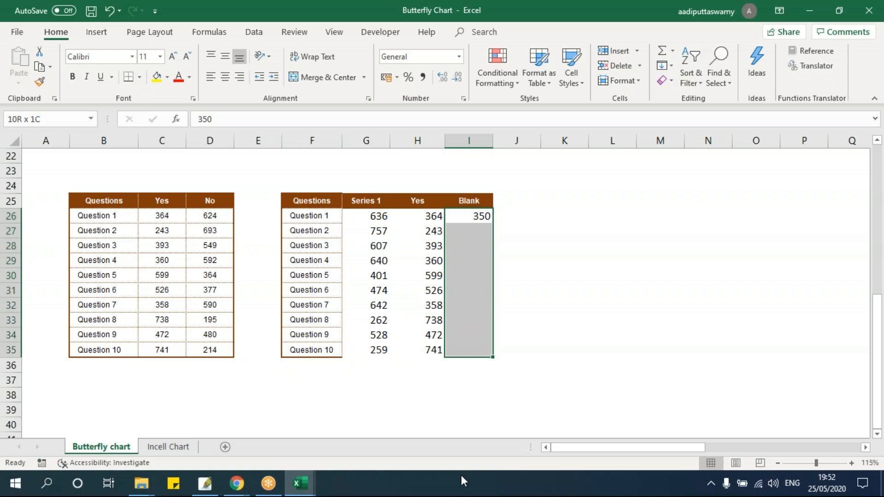
key(ctrl+d)
key(Up)
key(Down)
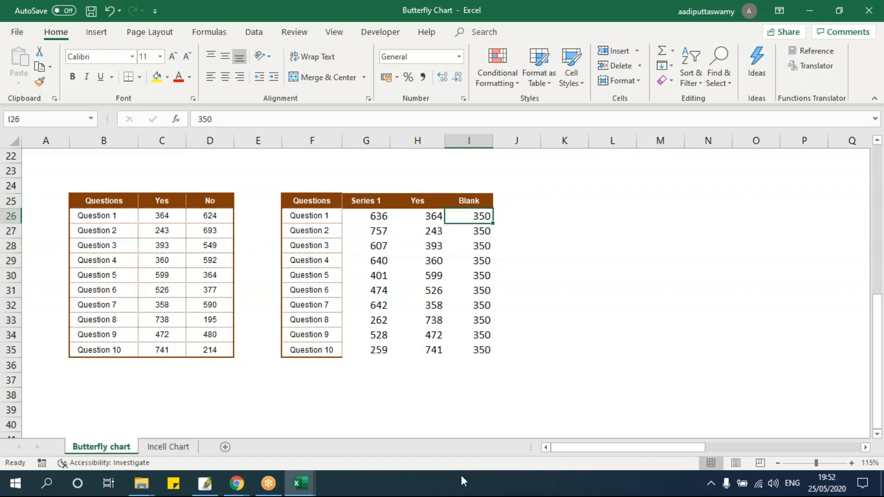
- Set every value in the Blank column, I26 to I35, to 500
text(500)
key(Return)
key(Up)
key(ctrl+shift+Down)
key(ctrl+d)
key(Up)
key(Down)
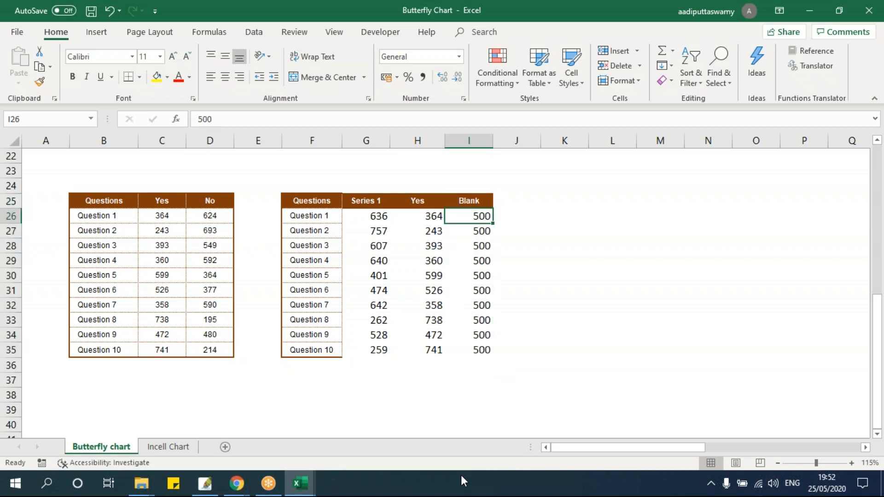
- Add the header No in J25, beside the Blank header of the helper table
scroll(480, 365, up, 7)
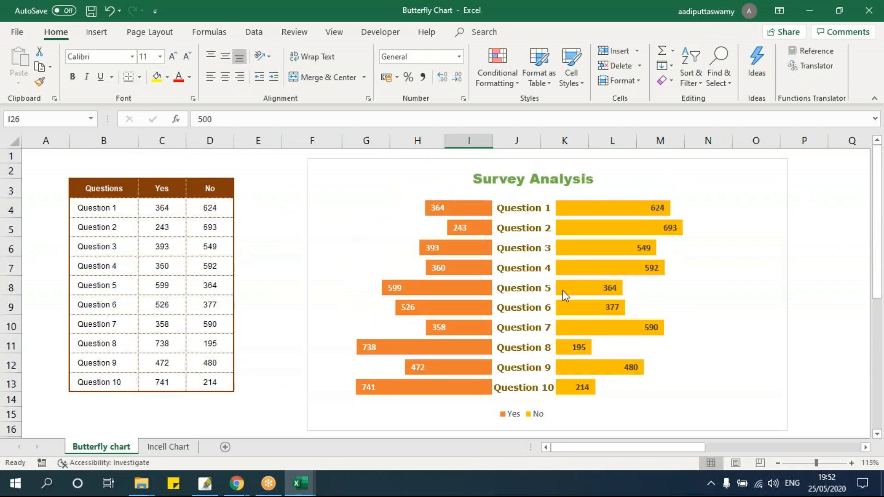
scroll(563, 293, down, 1)
scroll(563, 291, down, 8)
scroll(537, 273, up, 3)
click(516, 241)
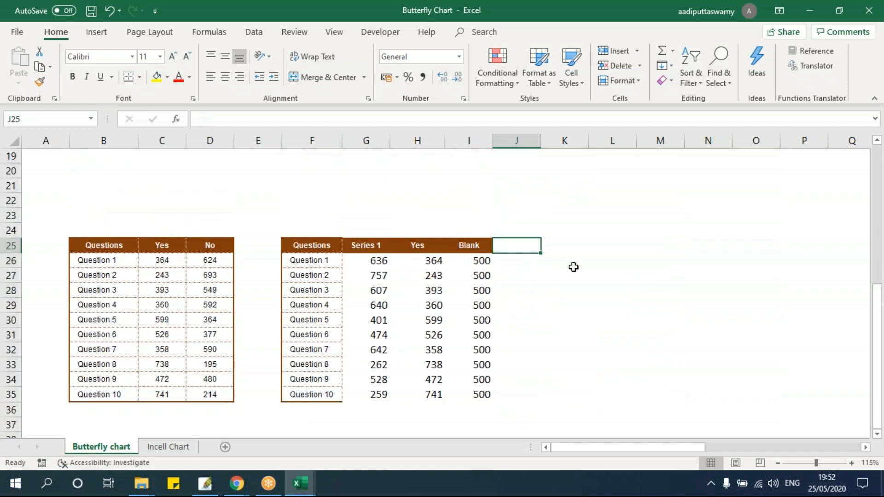
text(N)
key(Return)
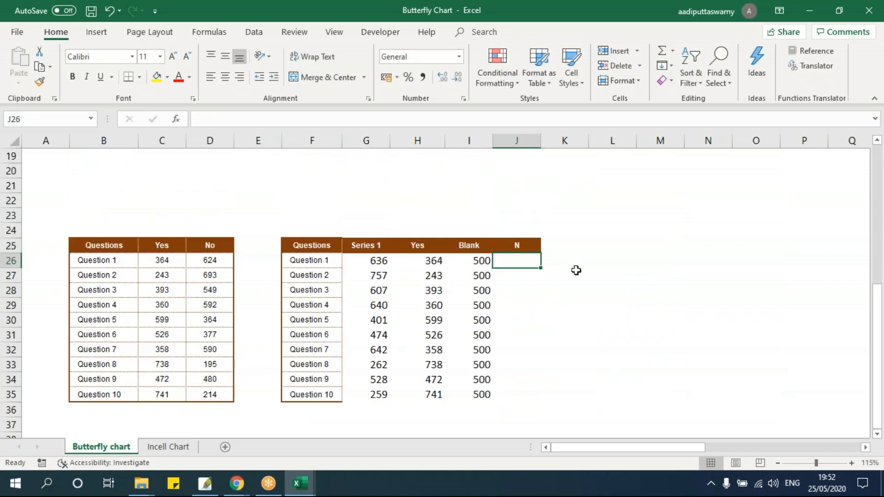
key(Up)
text(No)
key(Return)
- Enter =D26 in J26 and fill it down through Question 10 in J35
text(=)
click(213, 261)
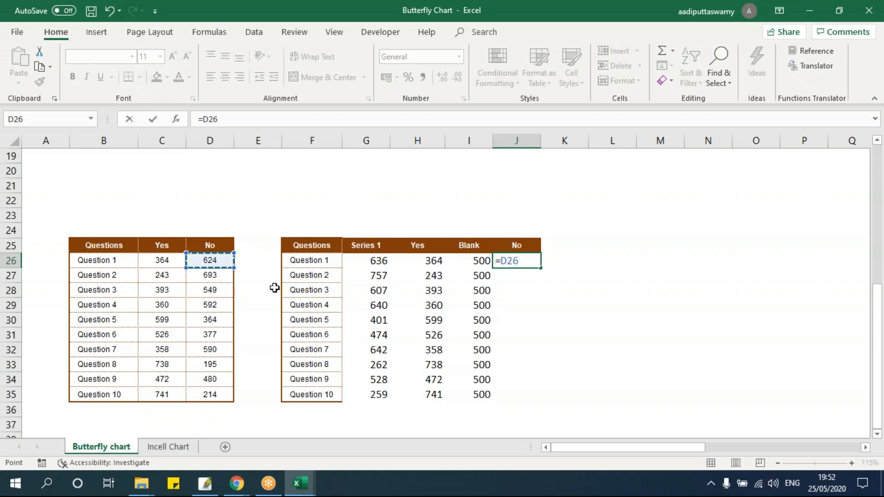
key(ctrl+Return)
key(shift+Down)
key(shift+Down)
key(shift+Down)
key(shift+Down)
key(shift+Down)
key(shift+Down)
key(shift+Down)
key(shift+Down)
key(shift+Down)
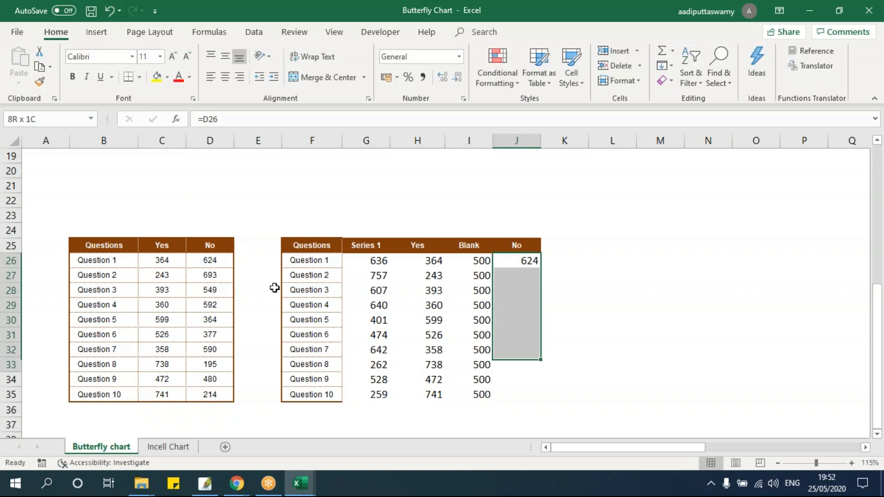
key(ctrl+d)
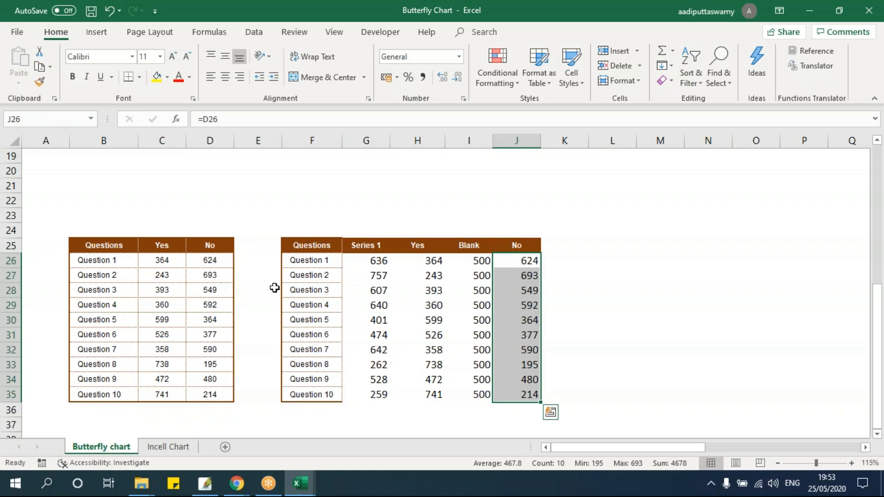
- Insert a 2-D stacked bar chart from the whole helper table, F25 to J35
click(292, 273)
drag(319, 245, 528, 394)
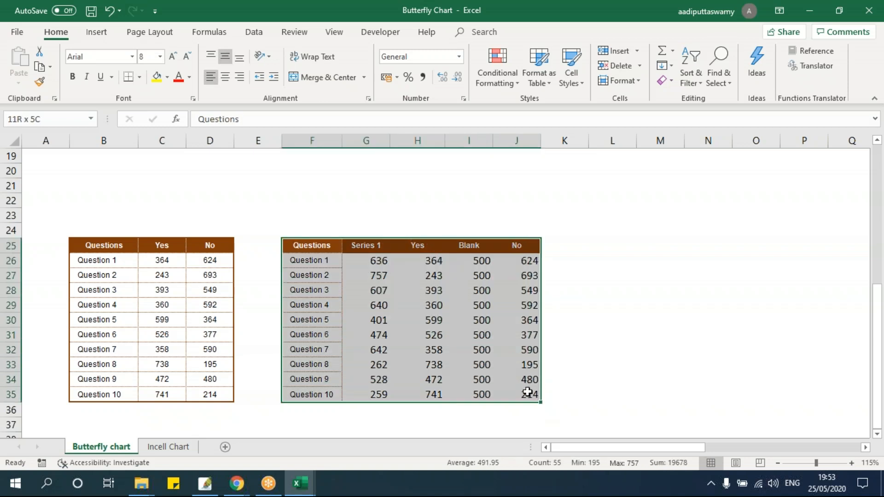
click(98, 33)
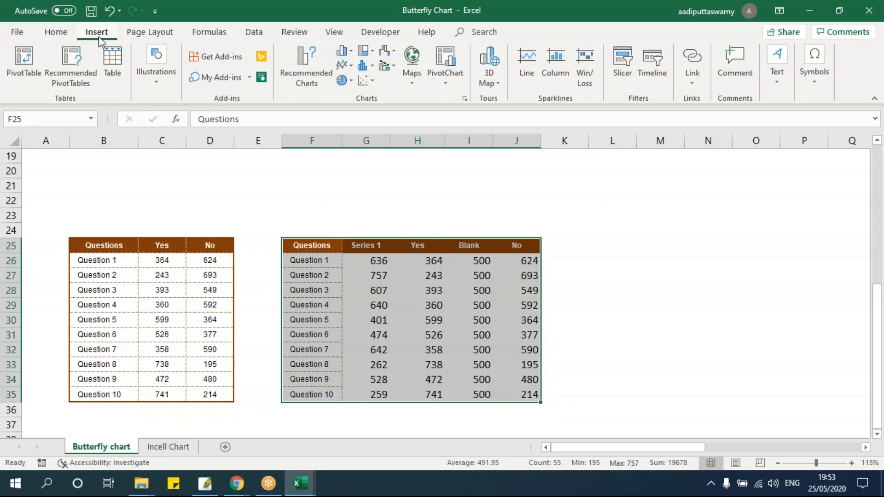
click(343, 50)
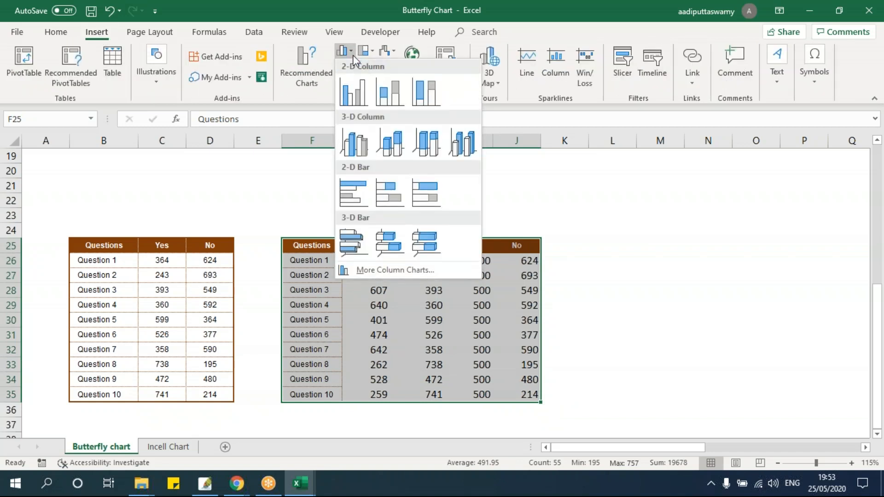
click(396, 186)
- Move and resize the new chart over the helper table so it spans about columns E to L and rows 21 to 36
drag(373, 199, 352, 183)
drag(611, 397, 632, 269)
scroll(615, 322, up, 3)
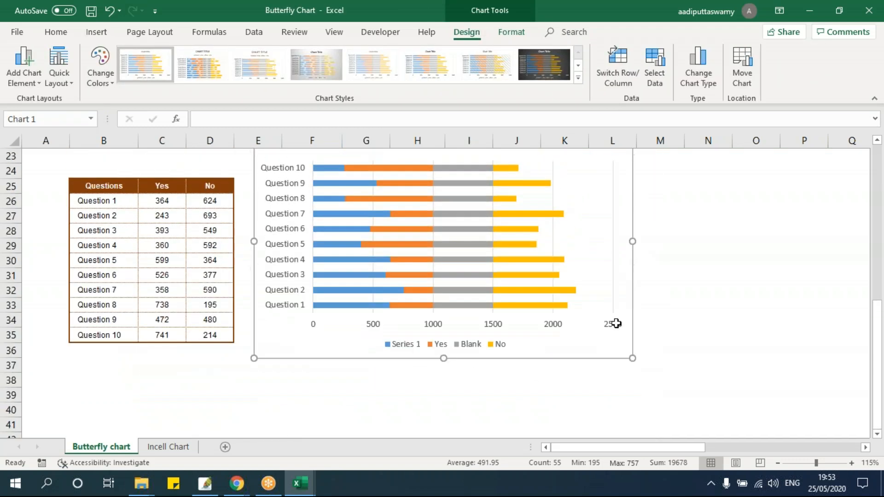
- Set the chart's vertical question axis to show its categories in reverse order
click(299, 212)
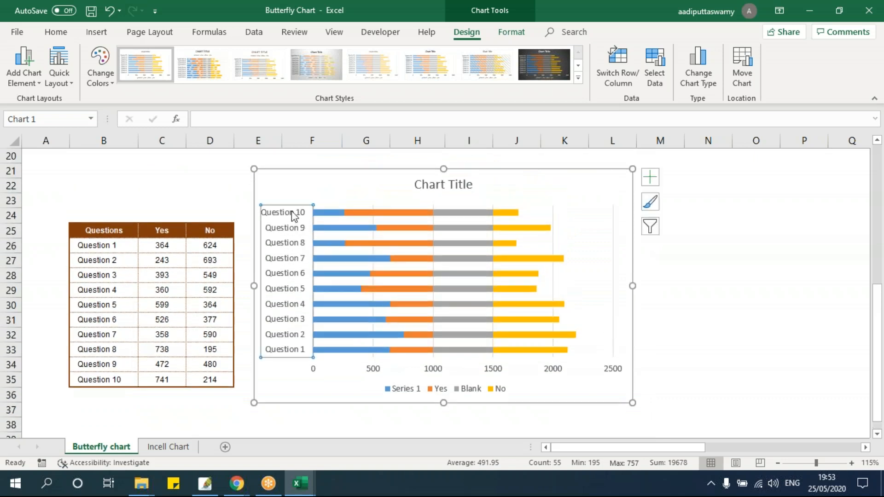
key(ctrl+1)
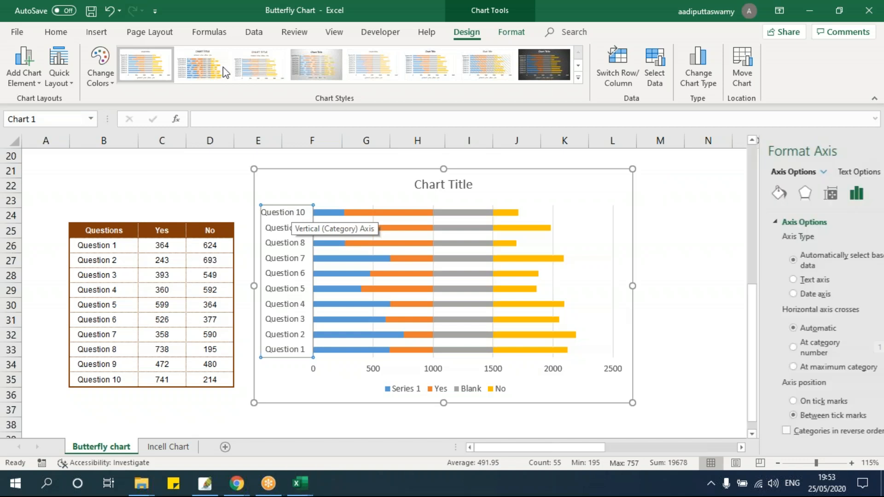
scroll(794, 433, down, 2)
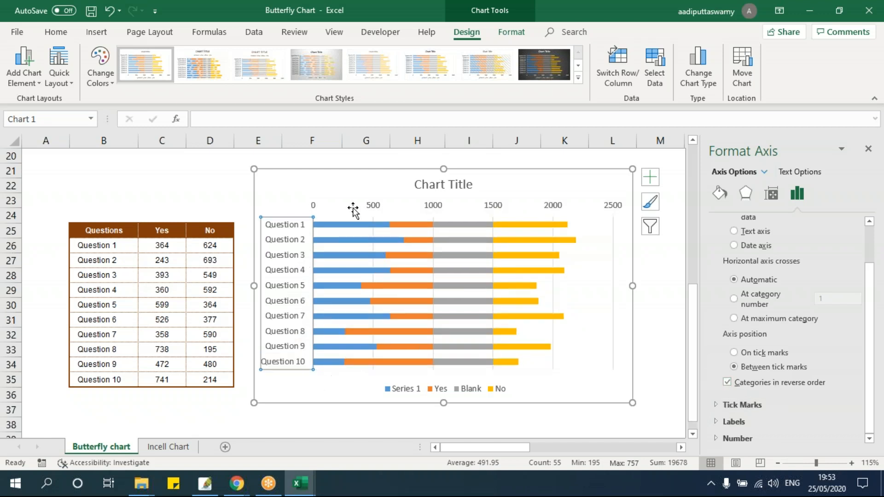
- Set the fill of both the Series 1 bars and the Blank bars to No fill
click(354, 239)
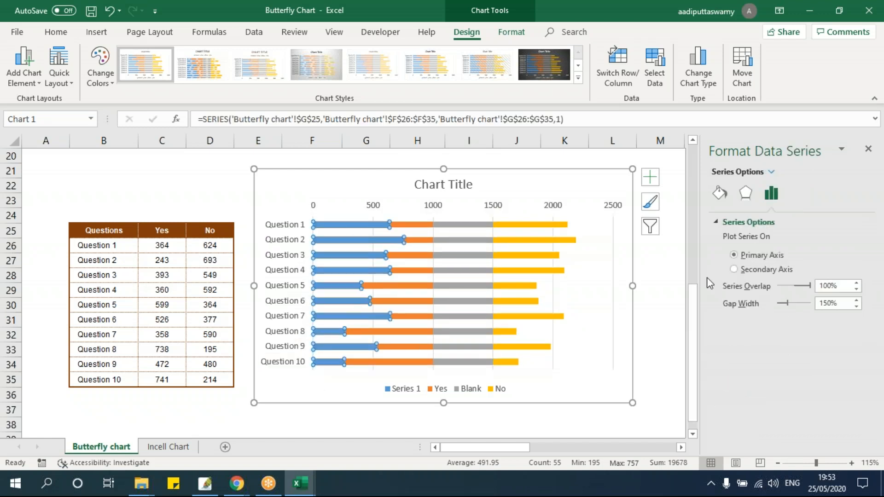
click(721, 199)
click(727, 222)
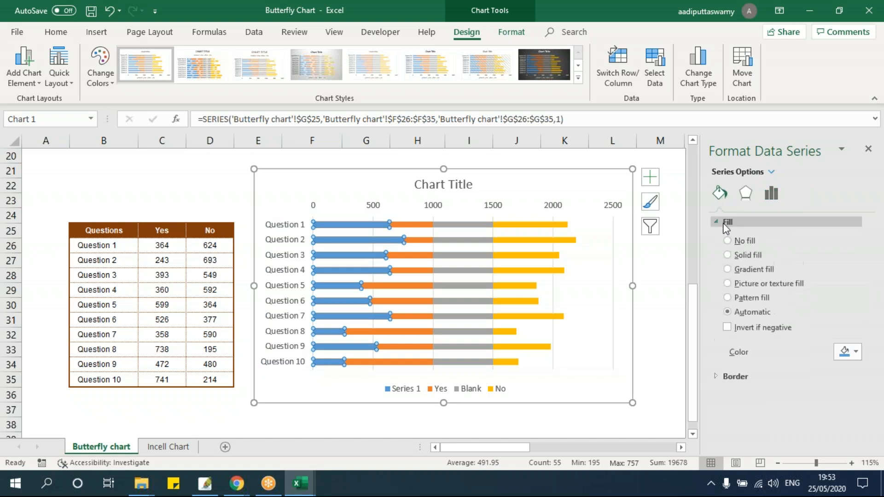
click(727, 240)
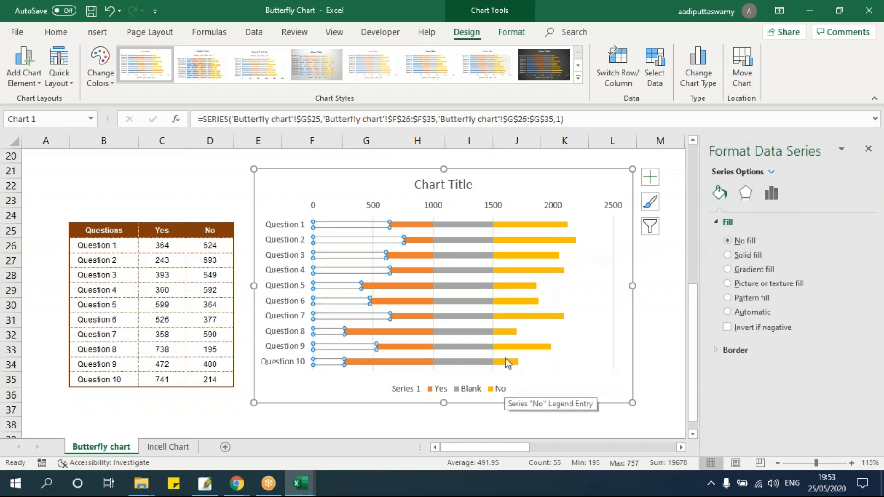
click(460, 226)
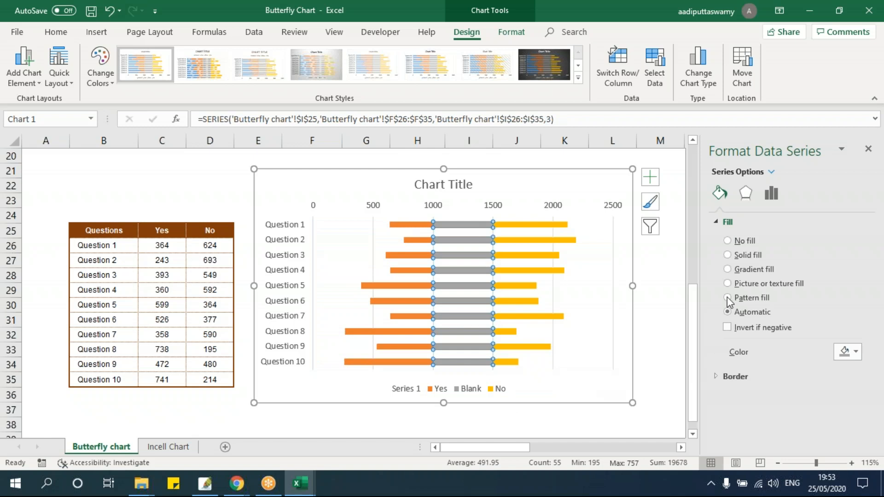
click(728, 242)
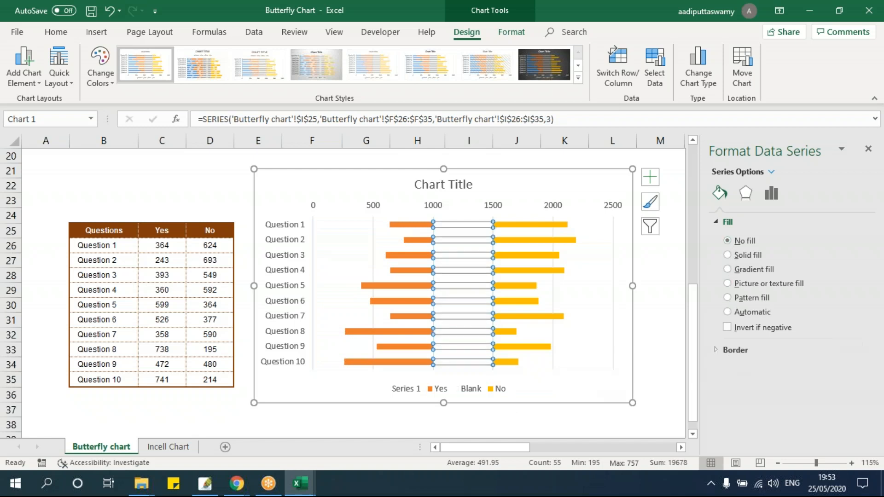
- Delete the horizontal value axis from the new butterfly chart
click(614, 244)
click(623, 215)
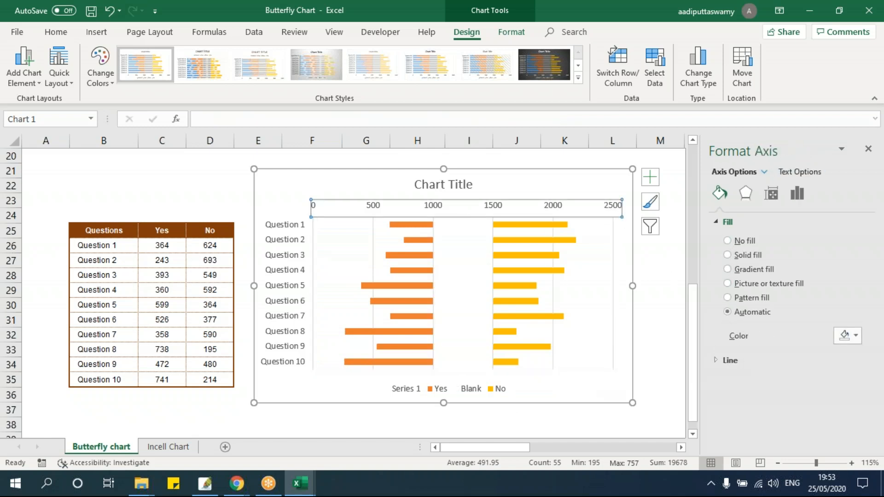
key(Delete)
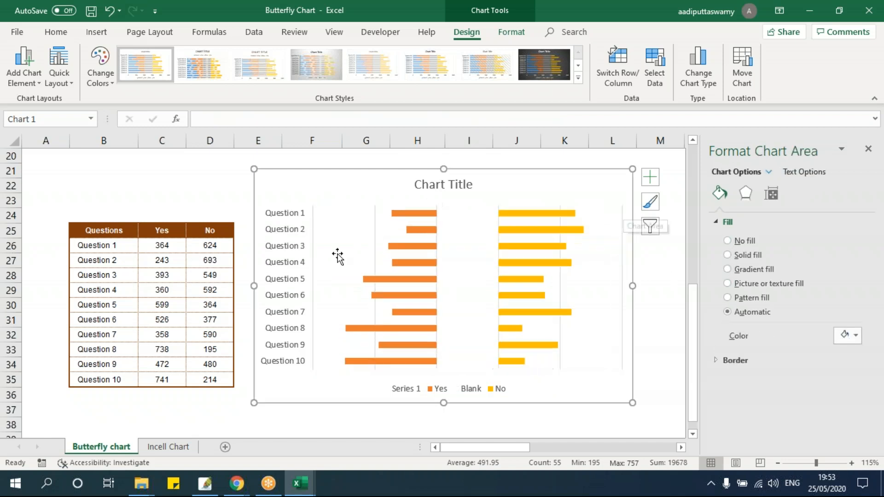
- Delete the chart's vertical major gridlines and close the formatting pane
click(312, 237)
click(380, 245)
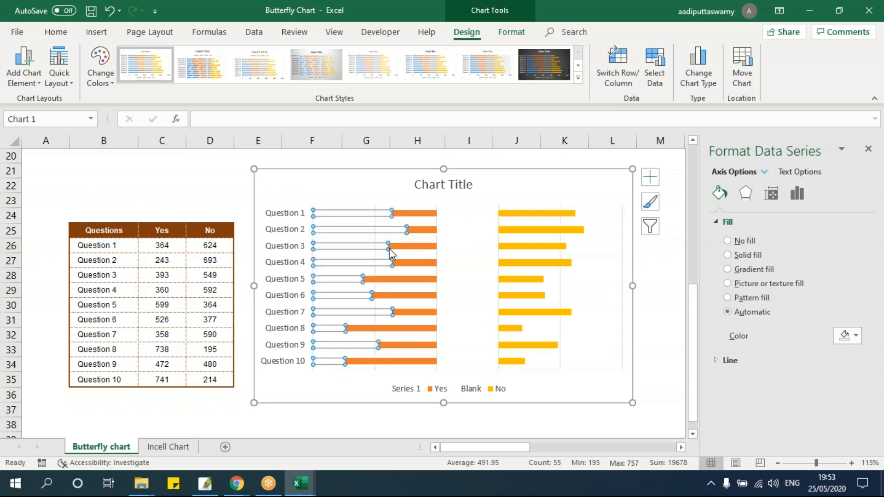
click(498, 242)
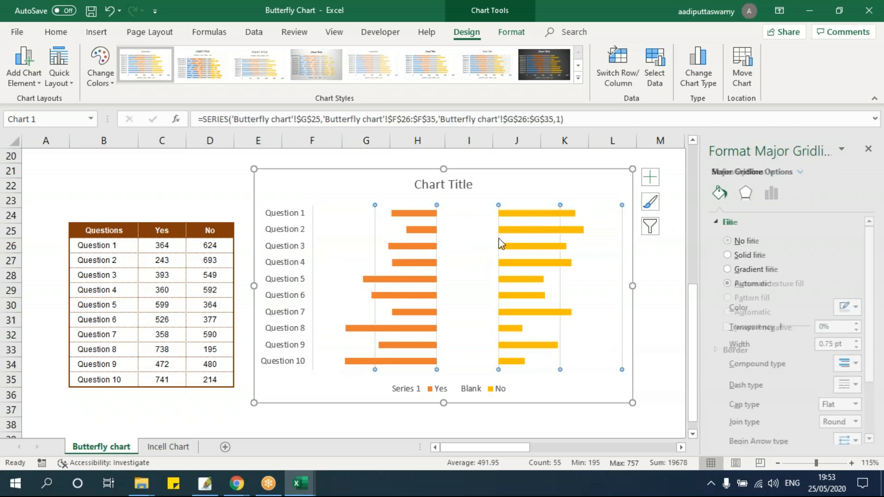
key(Delete)
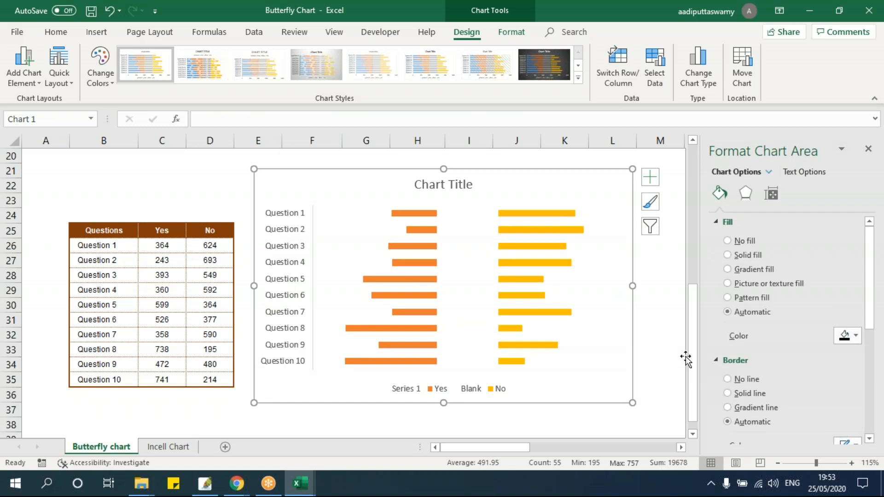
click(868, 149)
click(756, 349)
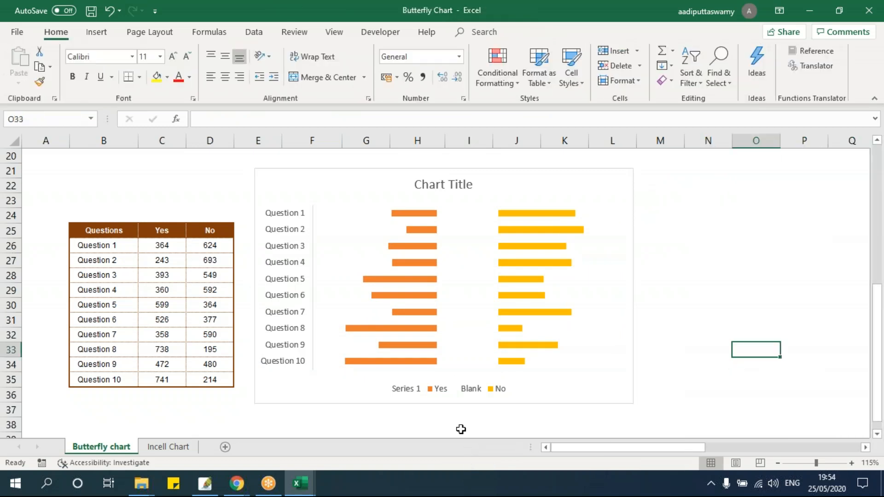
- Delete the legend from the new butterfly chart and deselect the chart
click(470, 389)
key(Delete)
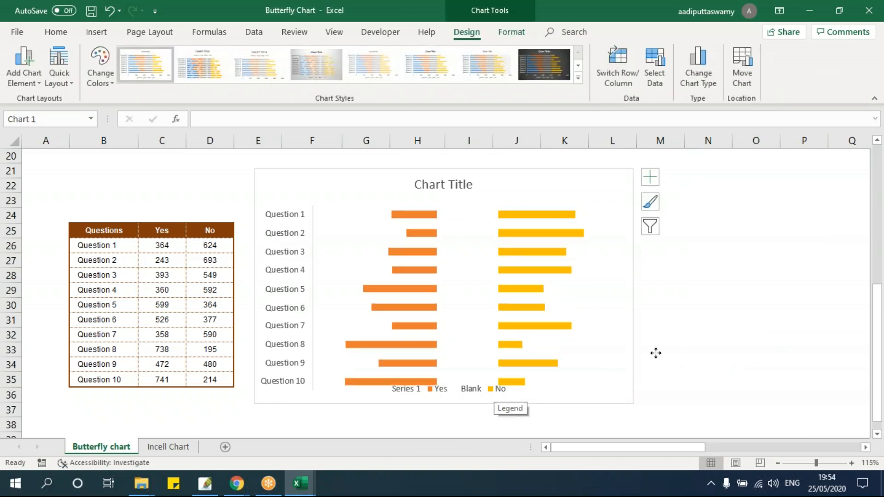
click(737, 350)
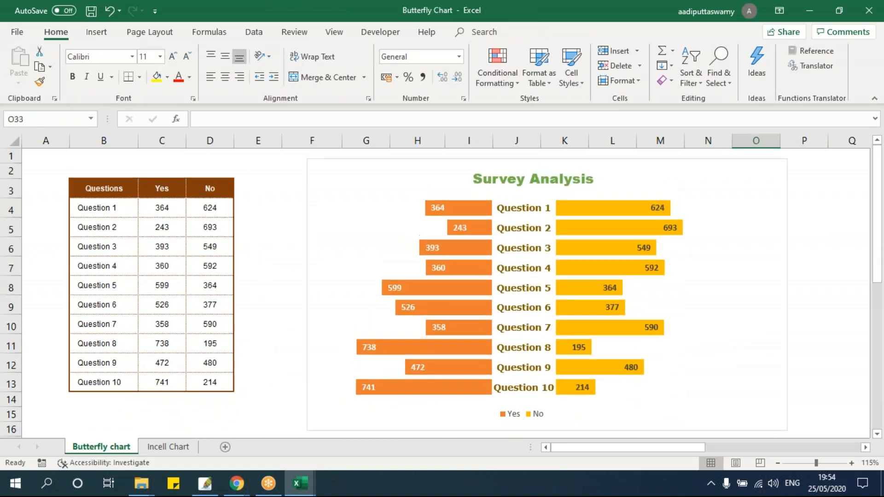
- Examine the centred question labels in the finished Survey Analysis chart and compare them with the new chart
click(524, 215)
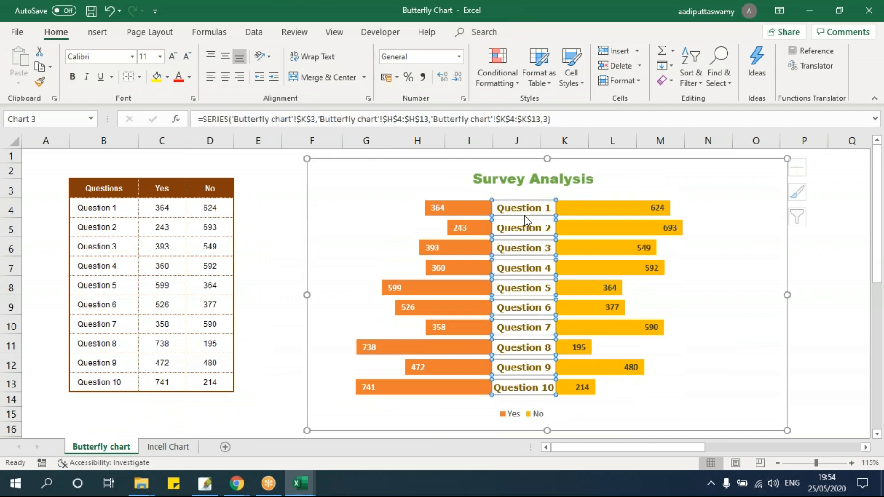
click(526, 236)
scroll(526, 236, down, 10)
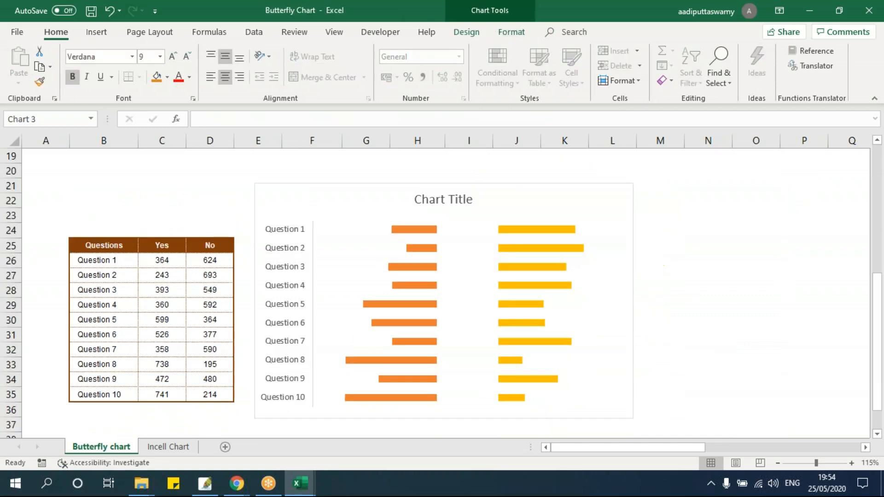
scroll(501, 265, up, 3)
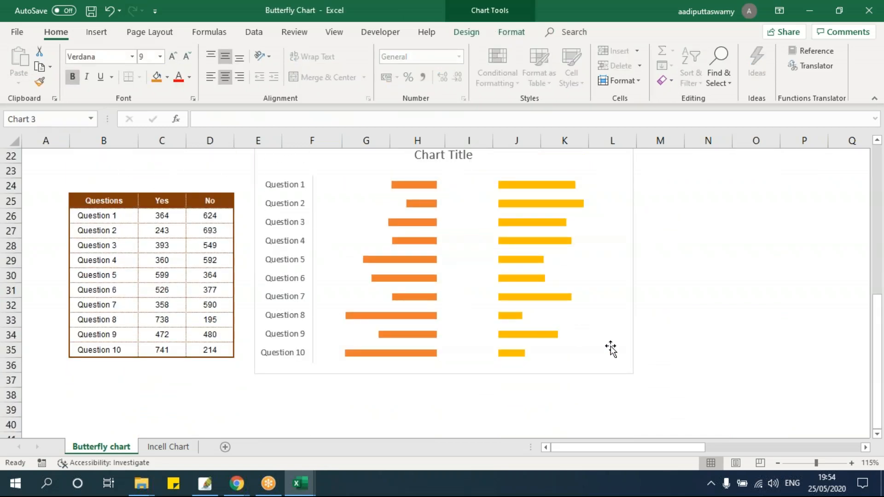
scroll(611, 350, up, 1)
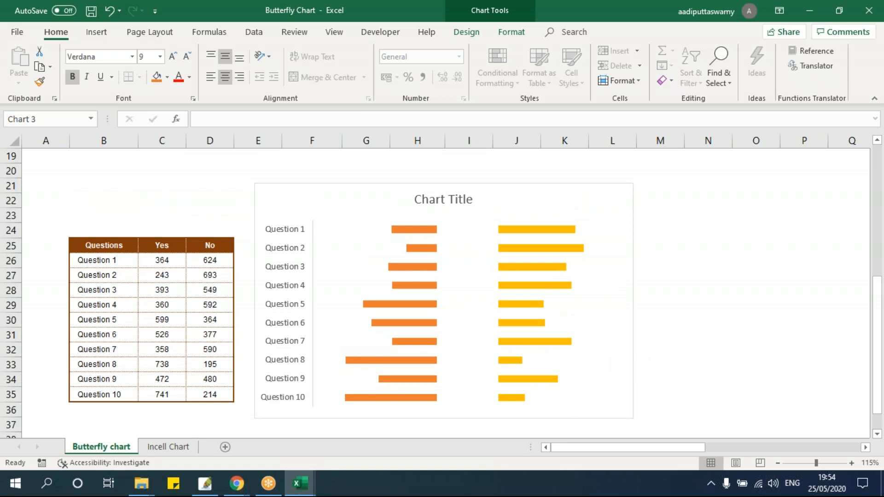
- Switch to the Basic Charts workbook, go to its Column Stack Chart sheet and reposition the stacked bar chart
click(304, 491)
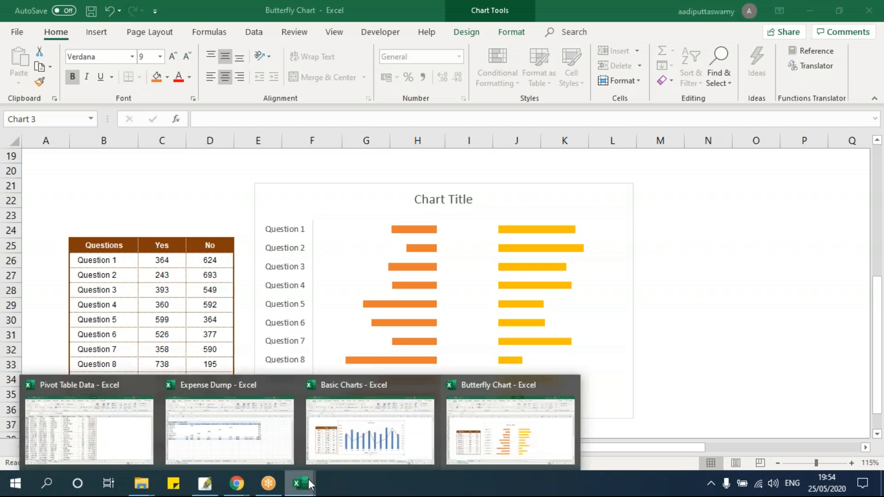
click(349, 435)
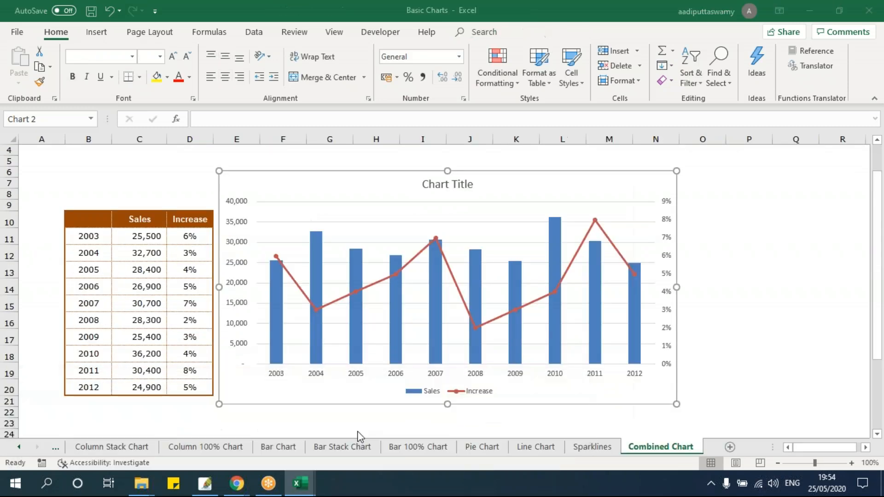
click(30, 451)
click(102, 446)
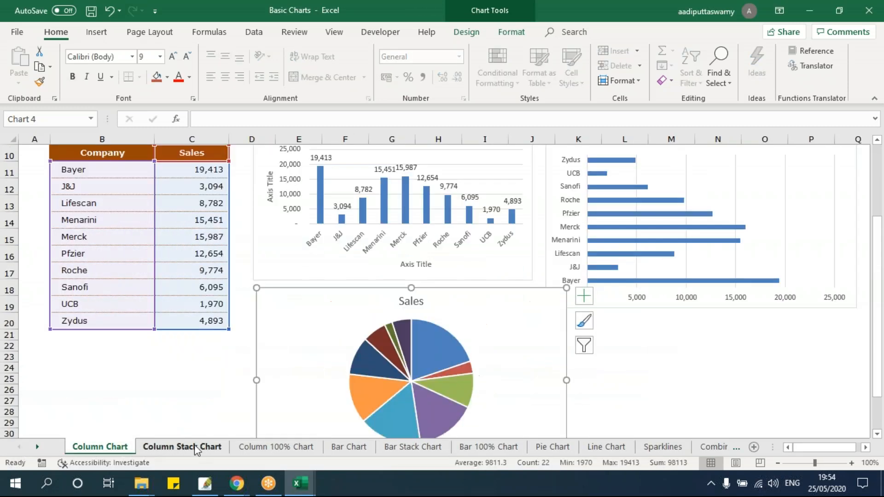
click(184, 447)
mouse_move(457, 182)
mouse_down()
mouse_move(510, 178)
mouse_move(454, 166)
mouse_up()
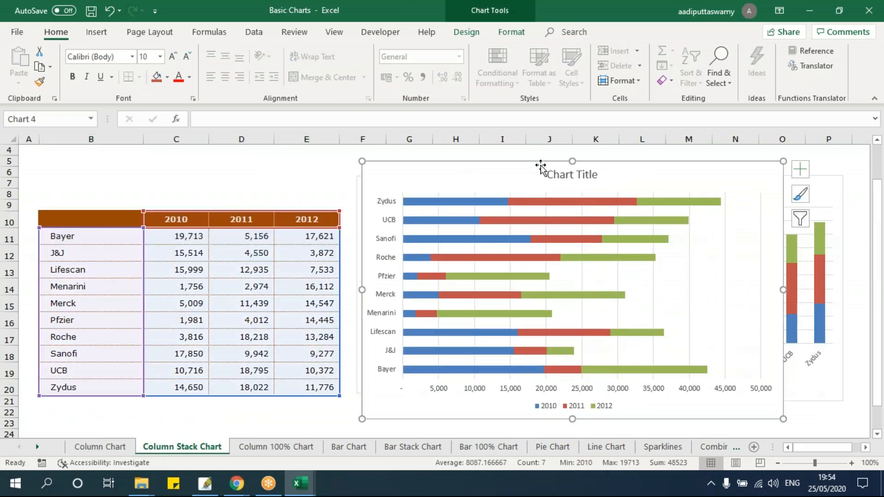
- Open the workbook "Conditional Formatting in Charts" from the folder "15 - ChartsGraphs"
mouse_move(461, 371)
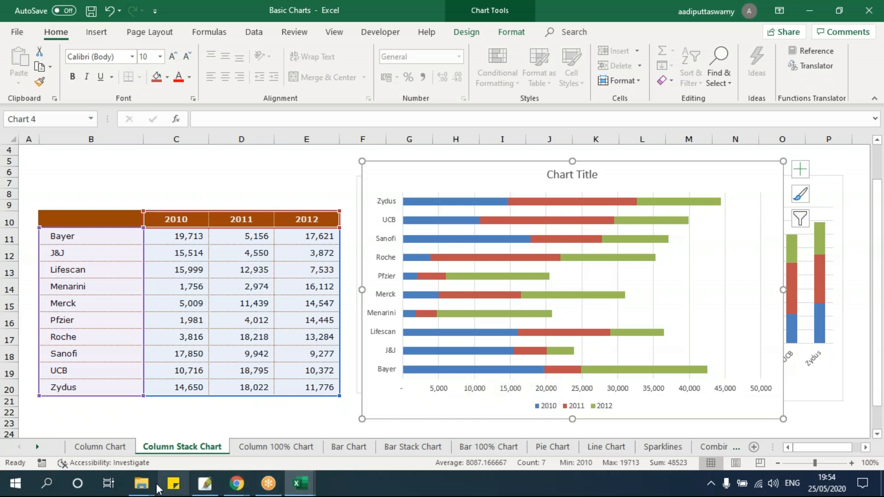
mouse_move(145, 488)
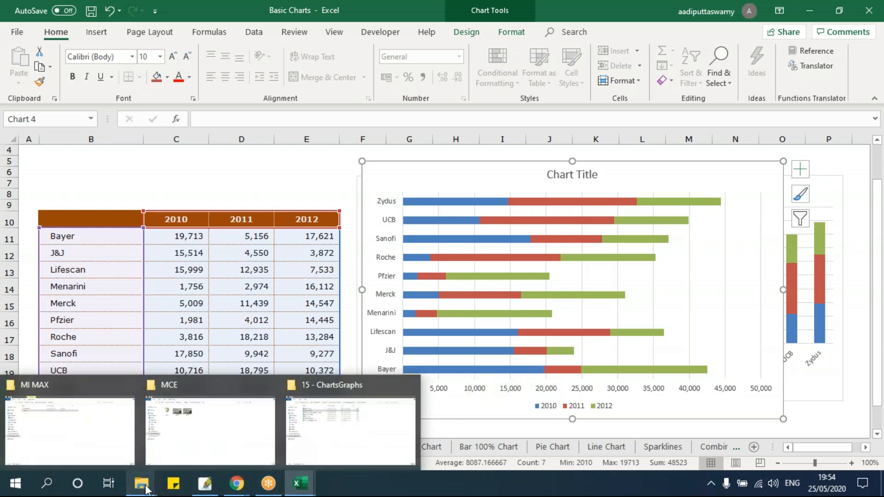
click(338, 434)
click(244, 264)
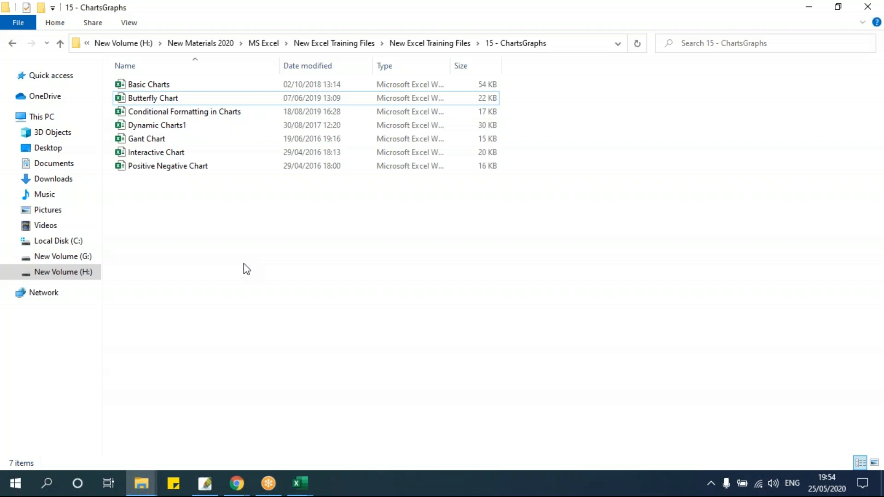
double_click(225, 119)
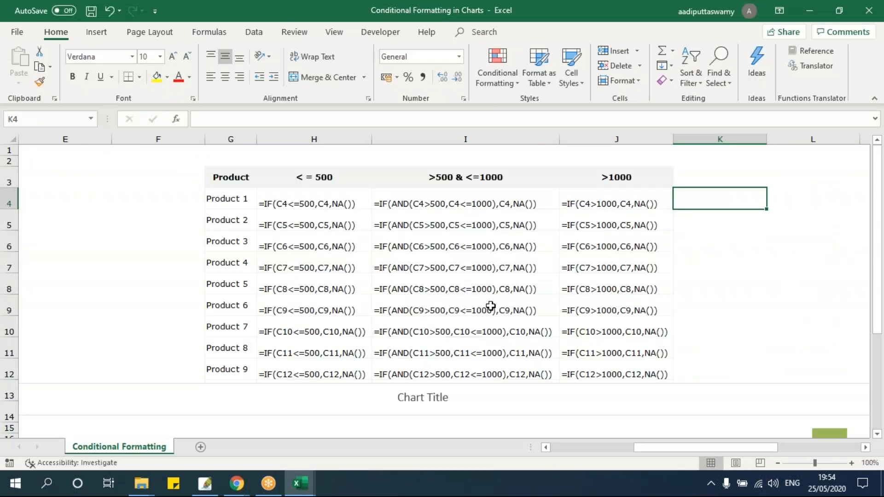
- Switch the Conditional Formatting sheet from showing formulas to showing calculated values
scroll(418, 301, down, 2)
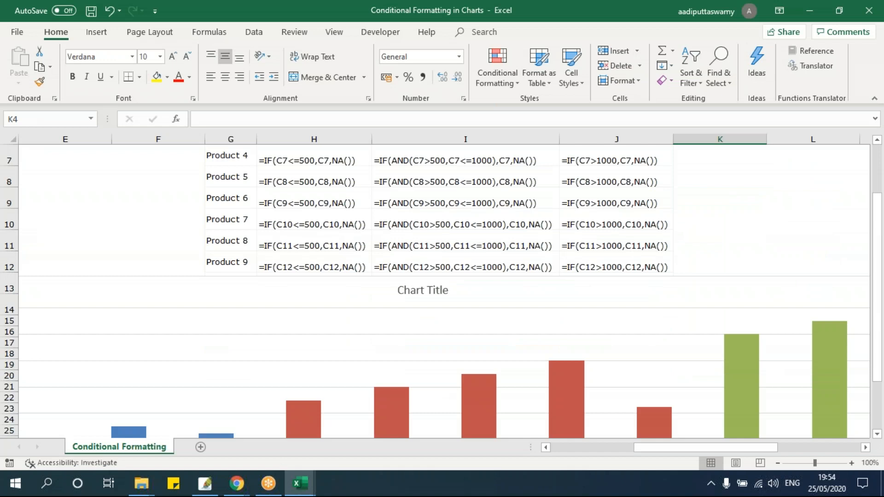
click(400, 297)
key(ctrl+grave)
scroll(405, 312, up, 1)
drag(636, 448, 540, 451)
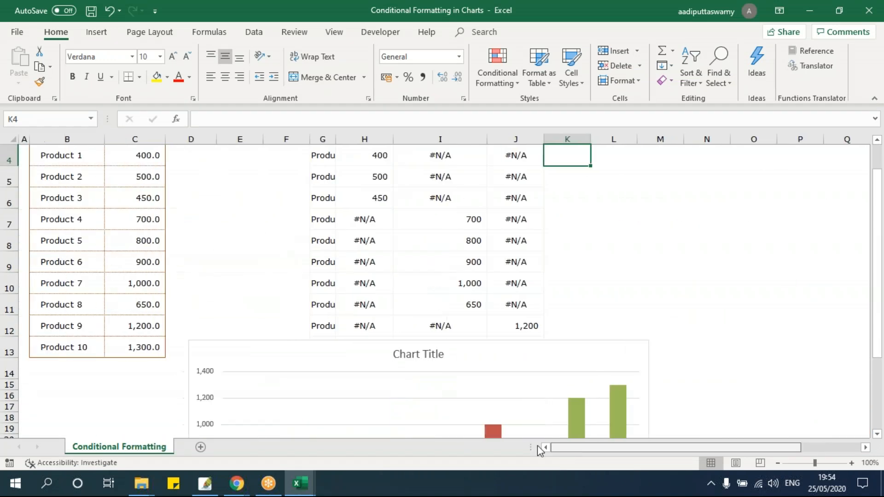
- Move the colour-banded column chart up beside the product table, spanning about columns D to M and rows 3 to 14
drag(244, 347, 256, 172)
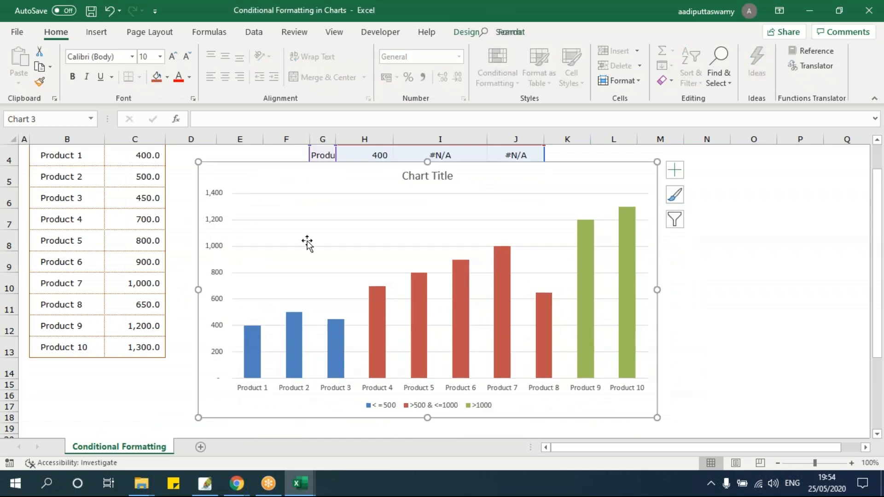
scroll(246, 237, up, 1)
mouse_move(239, 212)
mouse_down()
mouse_move(221, 166)
mouse_move(241, 172)
mouse_up()
click(707, 241)
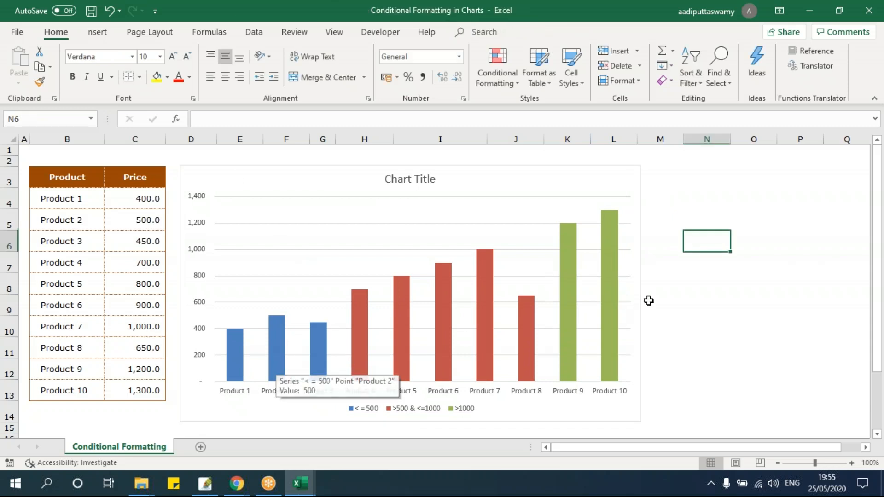
click(706, 308)
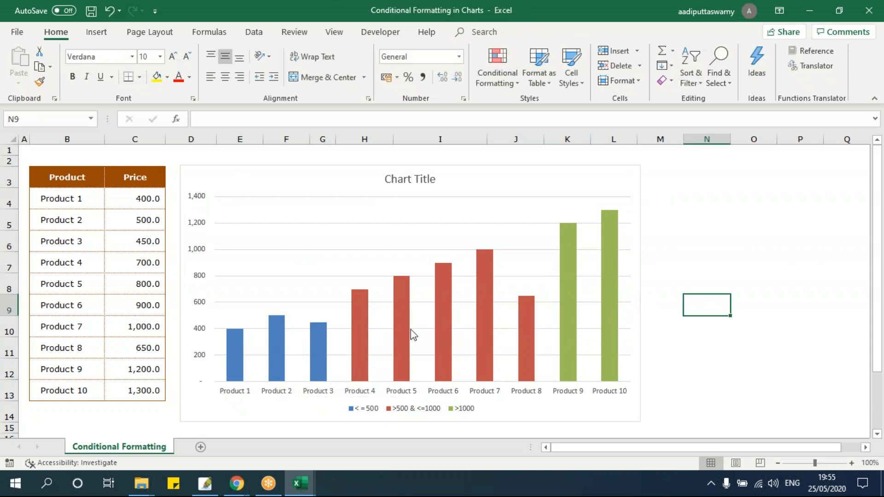
- Move the chart clear of the helper table to about column K and highlight the helper range G3 to J13
mouse_move(411, 330)
drag(198, 172, 573, 203)
drag(318, 181, 511, 391)
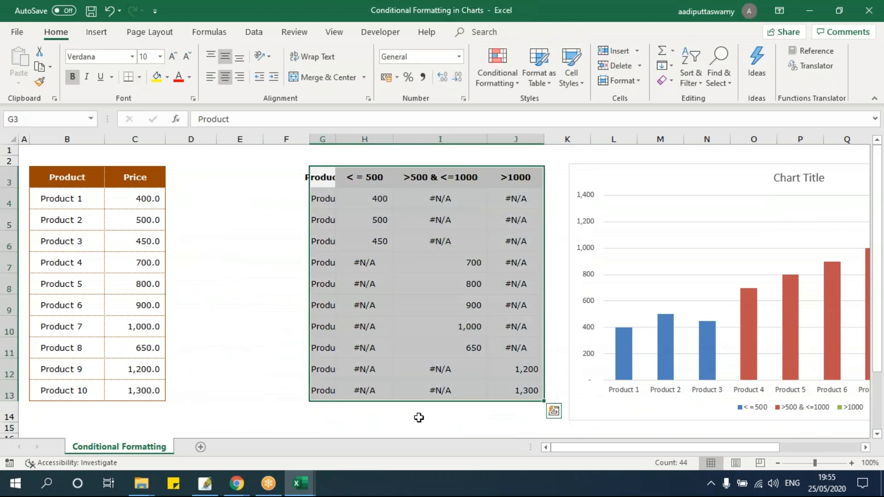
- Move the chart back over the helper table and highlight the Product and Price table, B3 to C13
drag(624, 172, 223, 169)
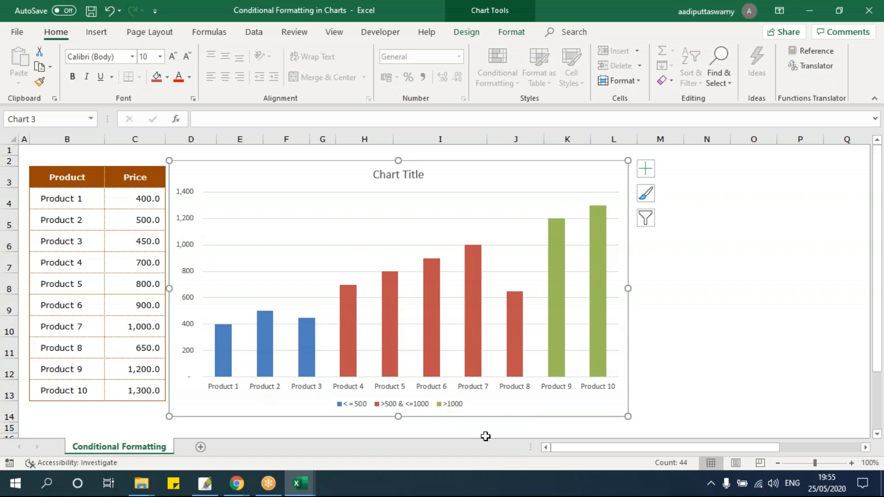
drag(78, 186, 144, 393)
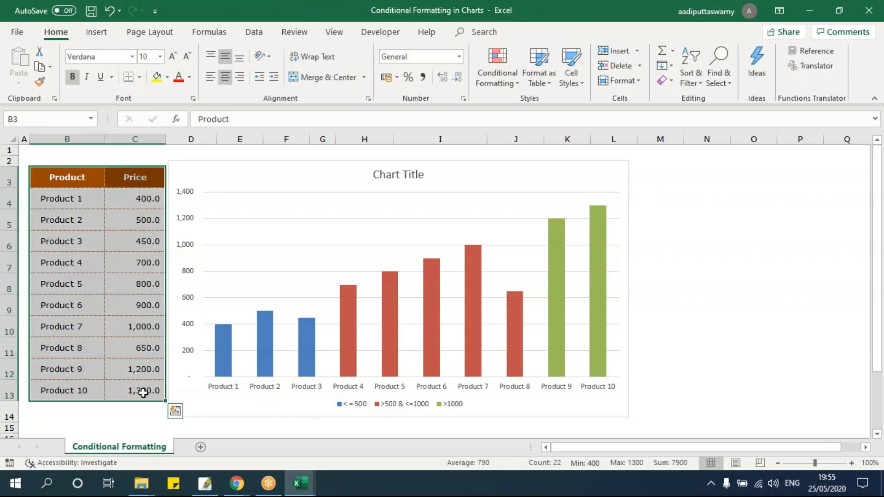
drag(69, 185, 146, 384)
- Try an enlarged plain 2-D clustered column chart of the Product and Price table, B3 to C13, and remove it
drag(197, 161, 335, 167)
drag(74, 185, 137, 391)
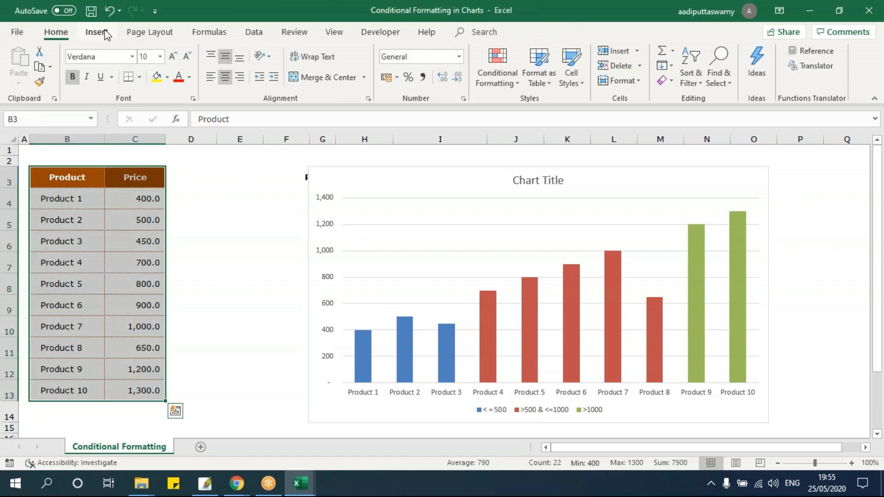
click(106, 35)
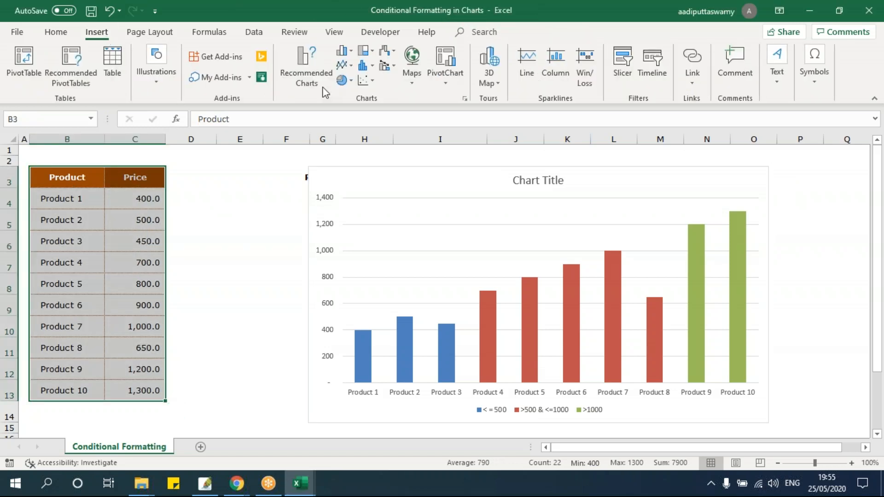
click(352, 52)
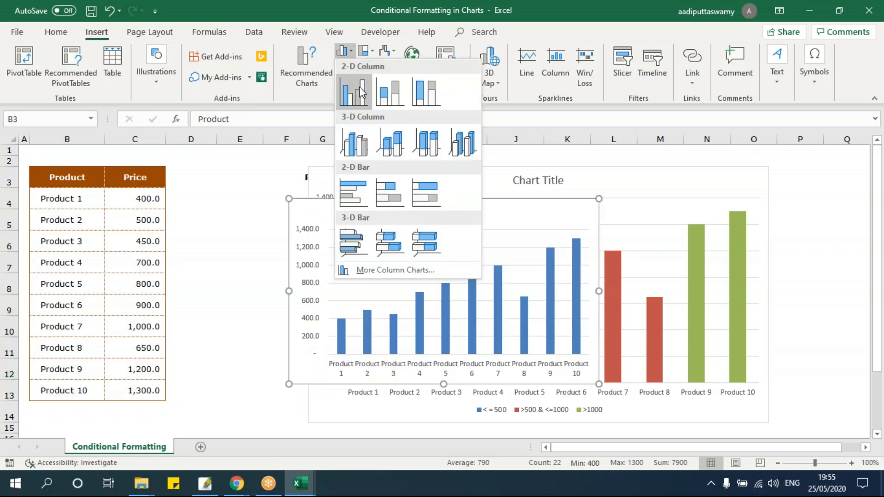
click(353, 92)
drag(363, 209, 253, 186)
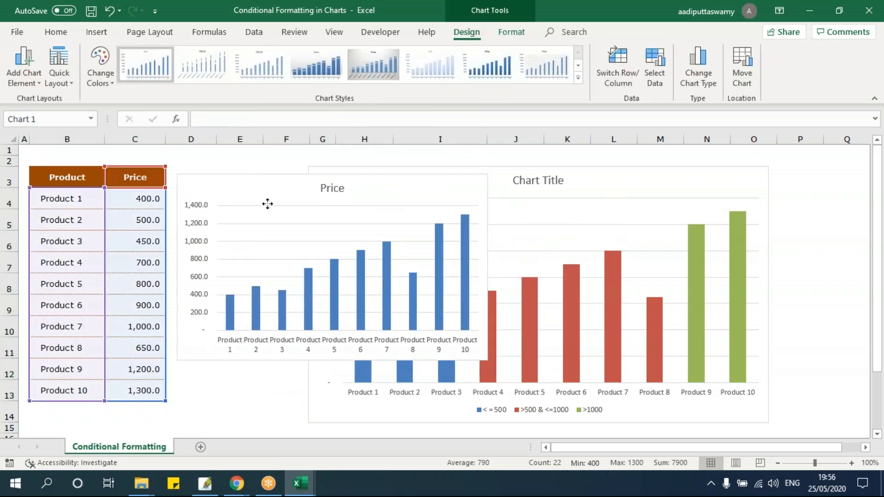
drag(486, 359, 662, 404)
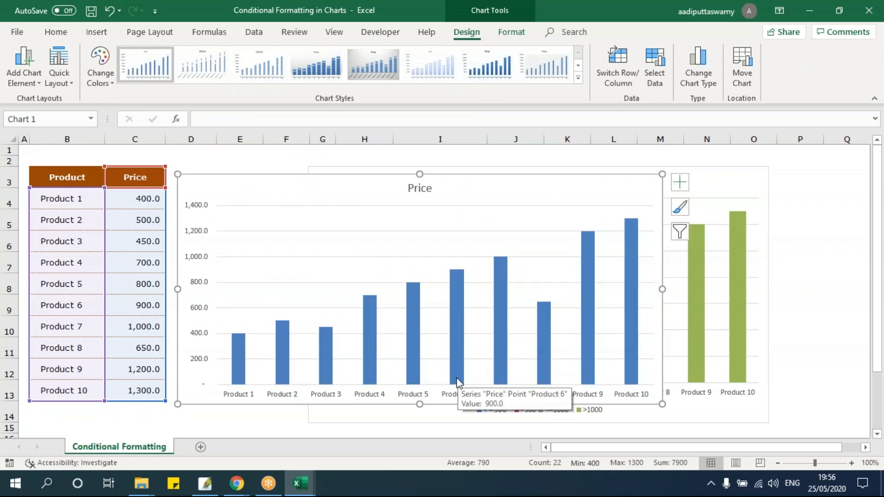
key(Delete)
- Move the colour-banded chart beyond the helper table to about column K and select the "<= 500" formula cells H4 to H9
drag(375, 171, 637, 153)
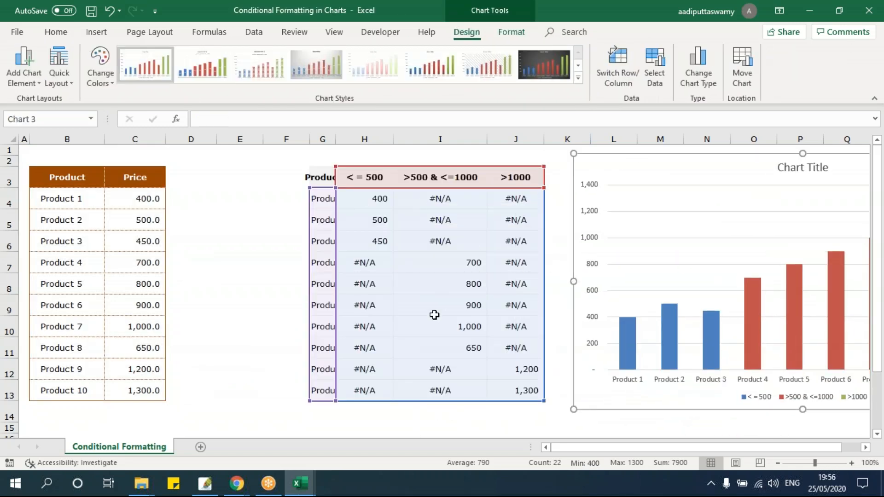
drag(369, 209, 391, 304)
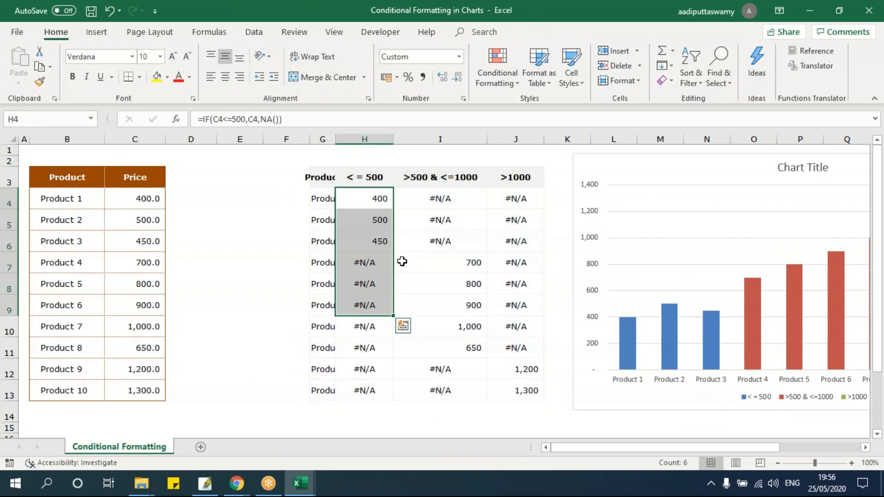
- Copy the Product and Price table, B3 to C13, and paste it lower on the sheet starting at B37
drag(60, 176, 156, 391)
key(ctrl+c)
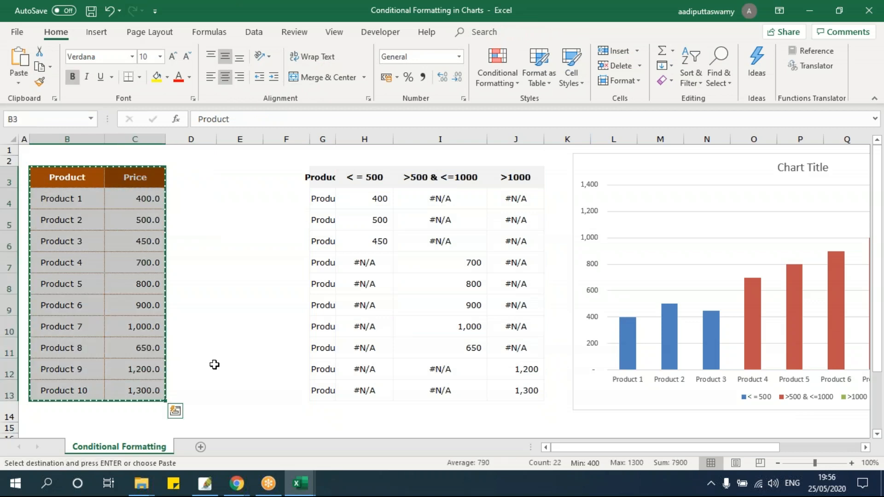
key(ctrl+q)
click(238, 223)
scroll(238, 223, down, 10)
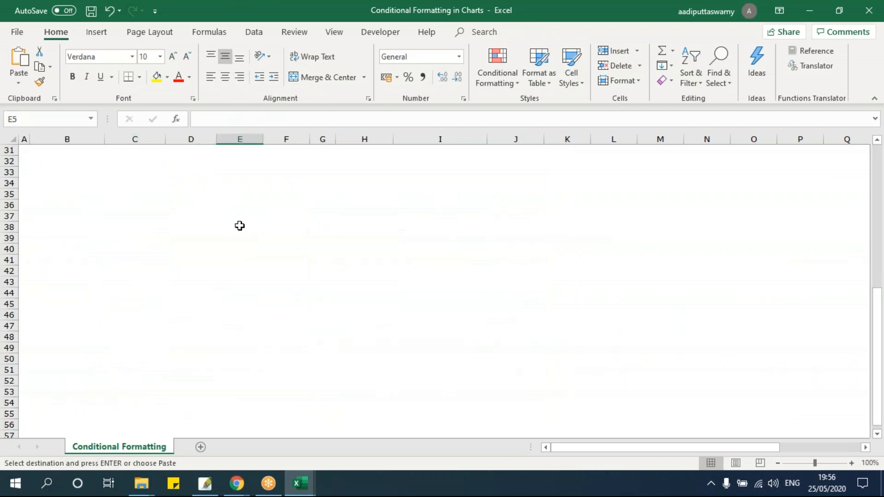
click(132, 214)
click(83, 217)
key(ctrl+v)
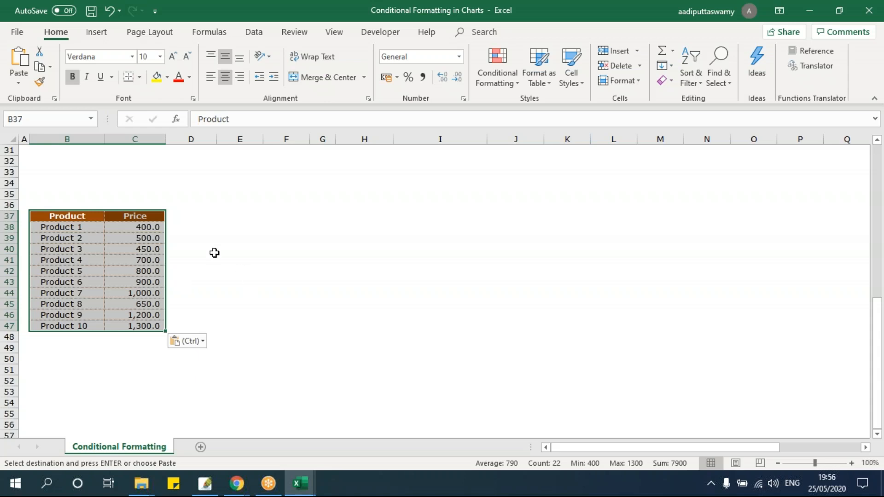
- Link E37 to the Product heading with =B37 and fill it down to E47
ctrl+scroll(213, 253, up, 1)
scroll(223, 252, up, 1)
click(265, 284)
scroll(341, 281, down, 1)
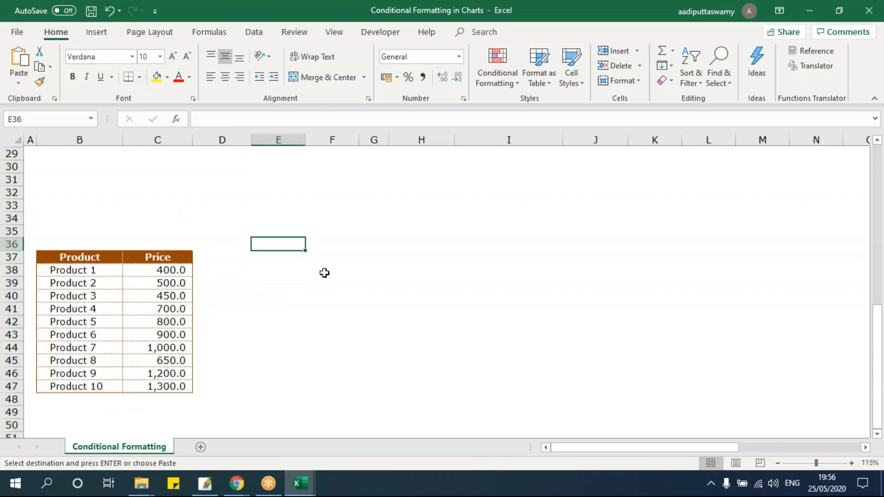
click(270, 254)
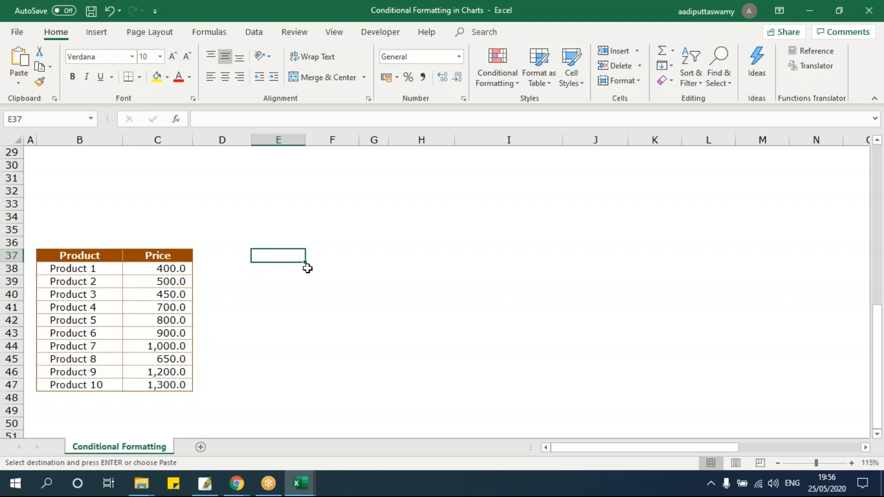
text(=)
click(80, 255)
key(Return)
click(277, 253)
drag(306, 265, 312, 389)
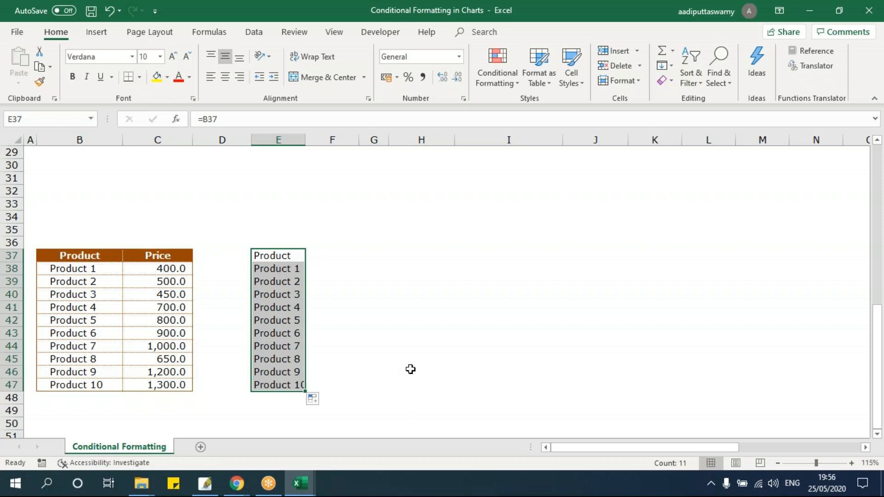
- Enter the heading "<=500" in F37, beside the linked Product heading
click(324, 258)
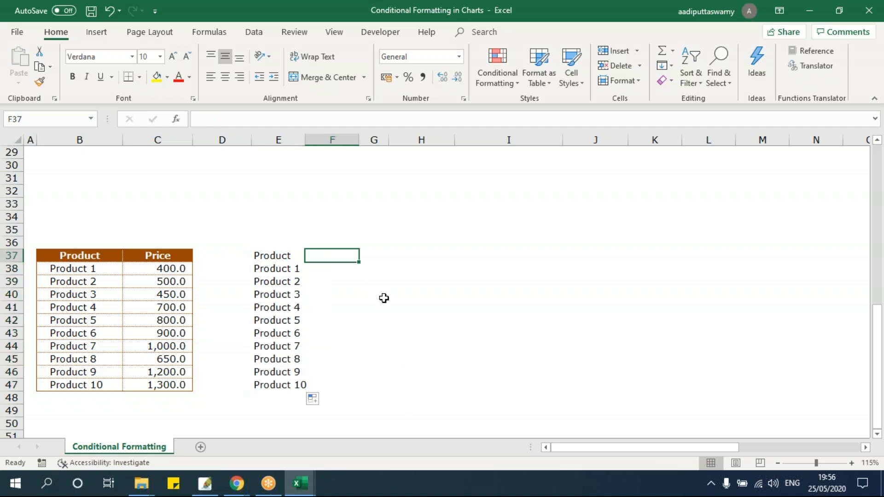
text(<)
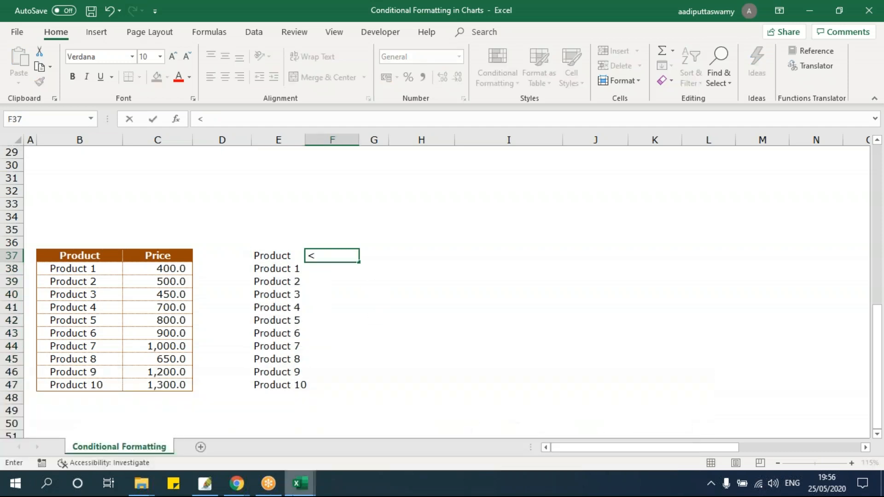
text(=500)
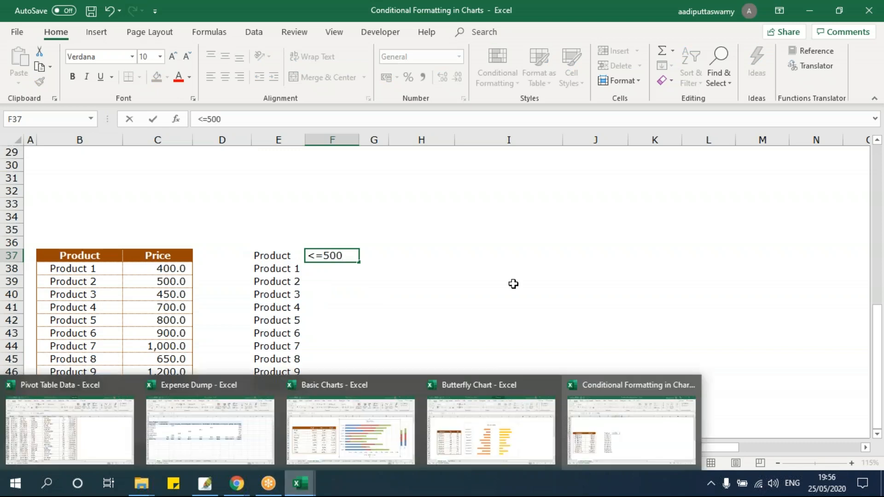
click(506, 256)
- Widen column G and enter the heading ">500 and <=1000" in G37
click(374, 254)
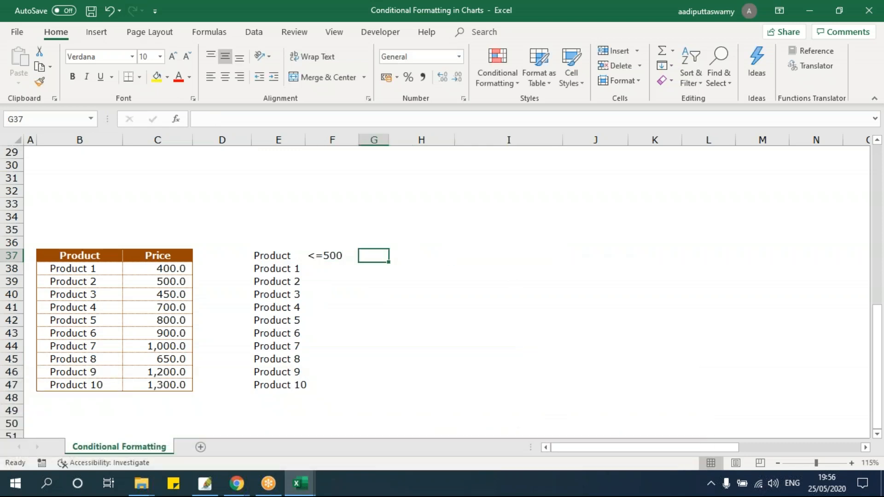
drag(390, 139, 430, 139)
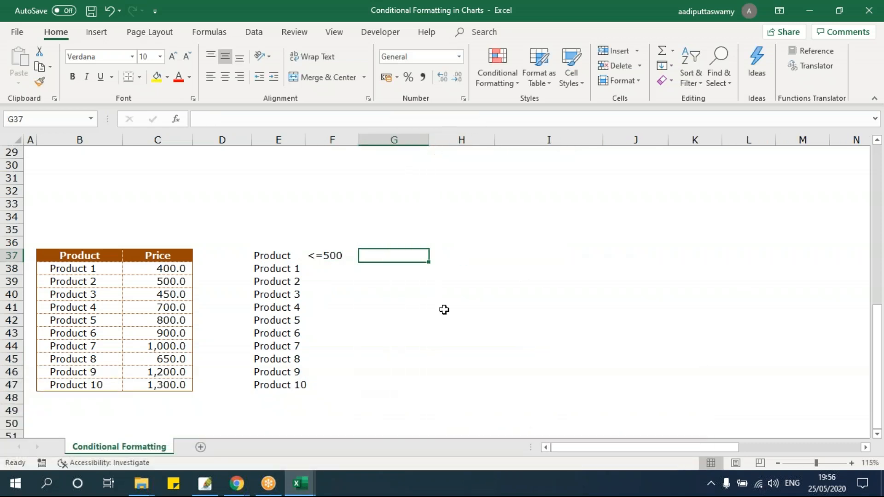
text(>500 and)
key(BackSpace)
key(BackSpace)
text(and)
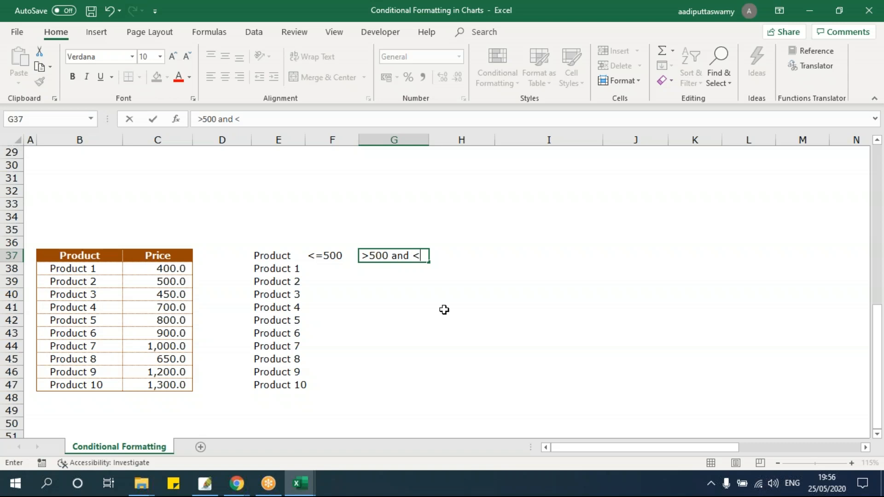
text( <=1000)
key(Return)
- Enter the heading ">1000" in H37 and fit column G to the width of its contents
key(Up)
key(Right)
text(>1000)
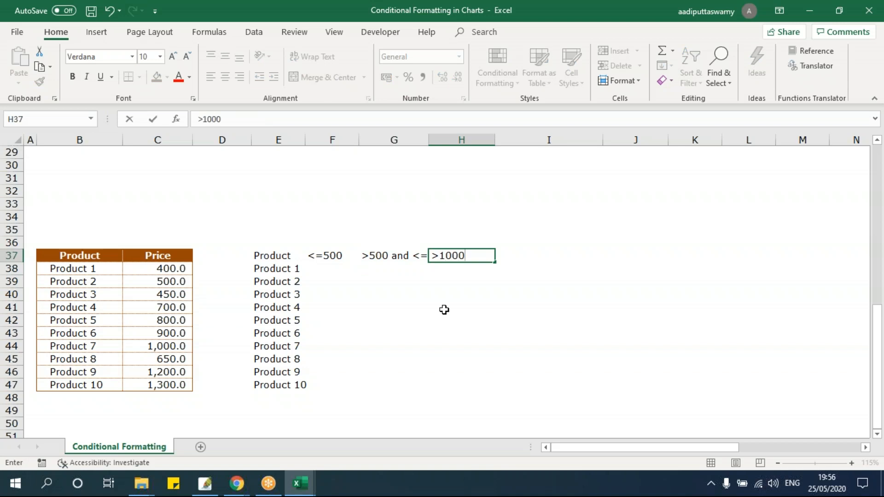
key(Return)
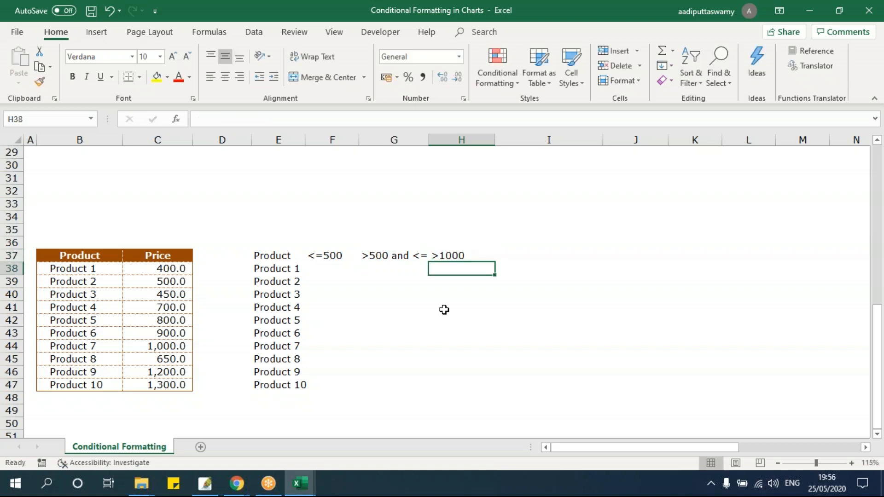
double_click(428, 143)
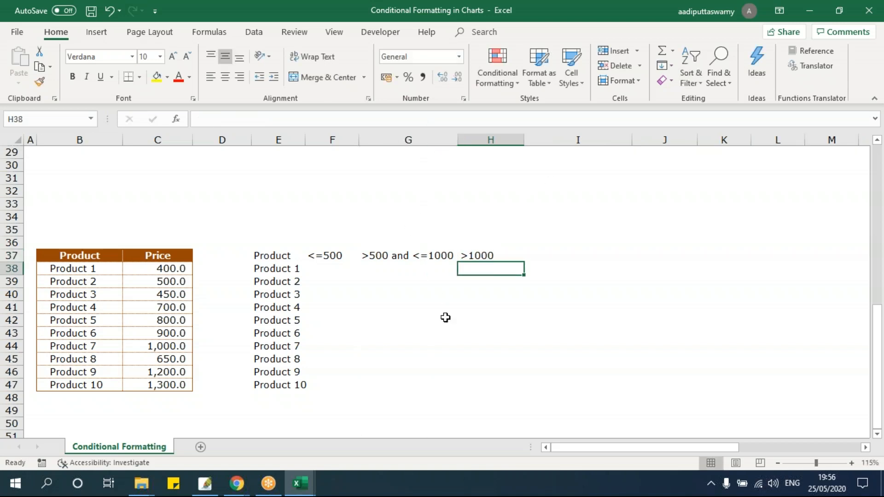
- Enter the formula =IF(C38<=500,C38,NA()) in F38 for Product 1
click(323, 267)
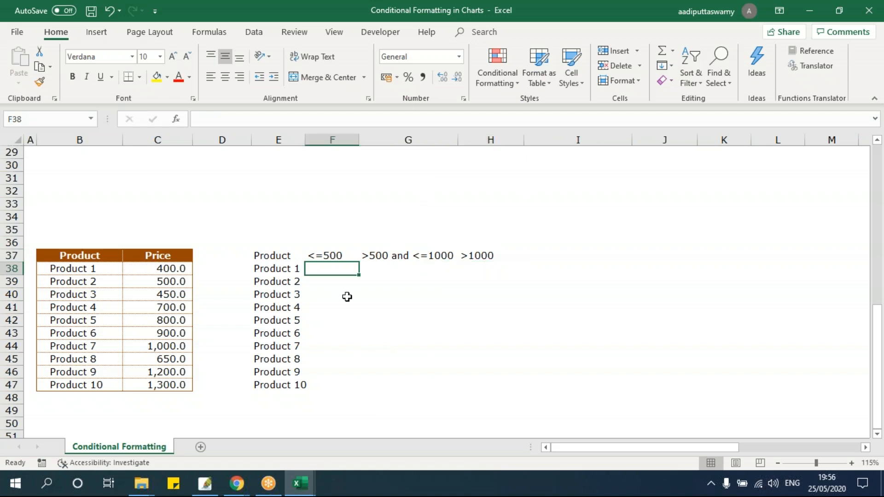
text(=if)
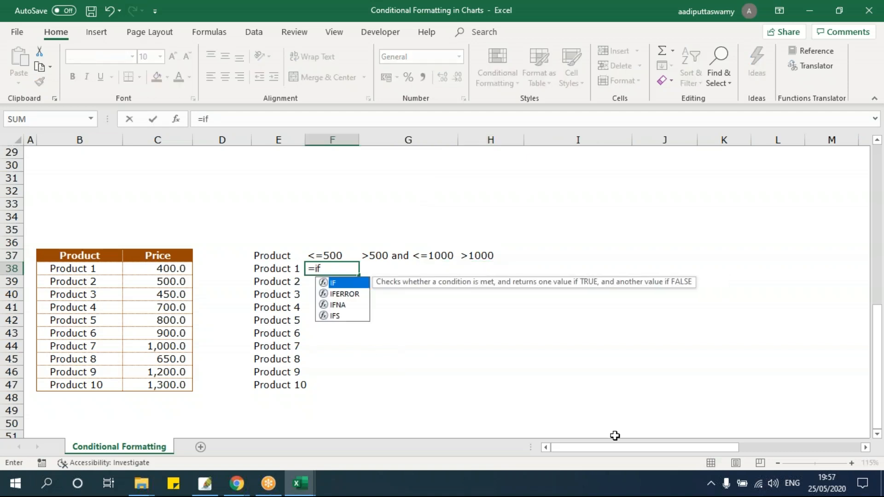
key(Tab)
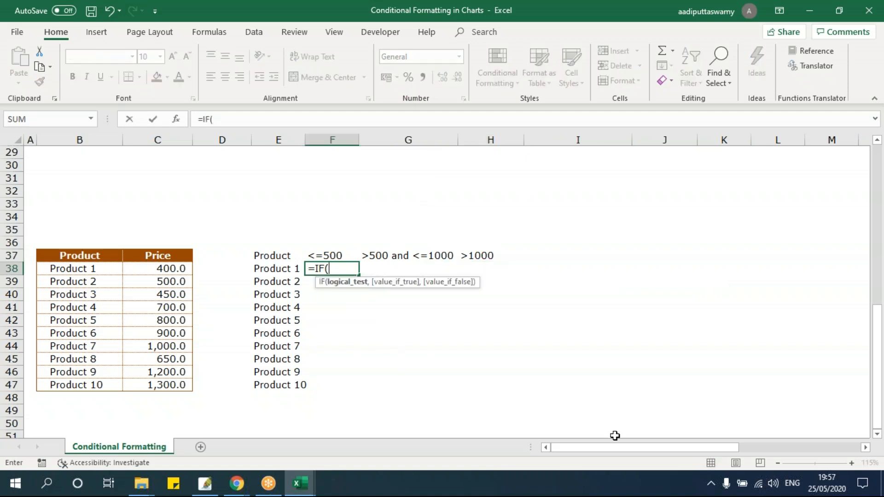
click(177, 270)
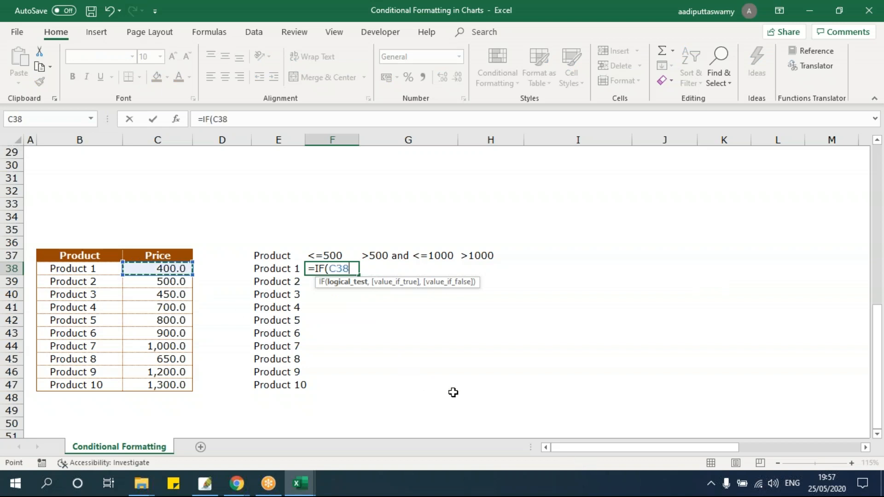
text(<)
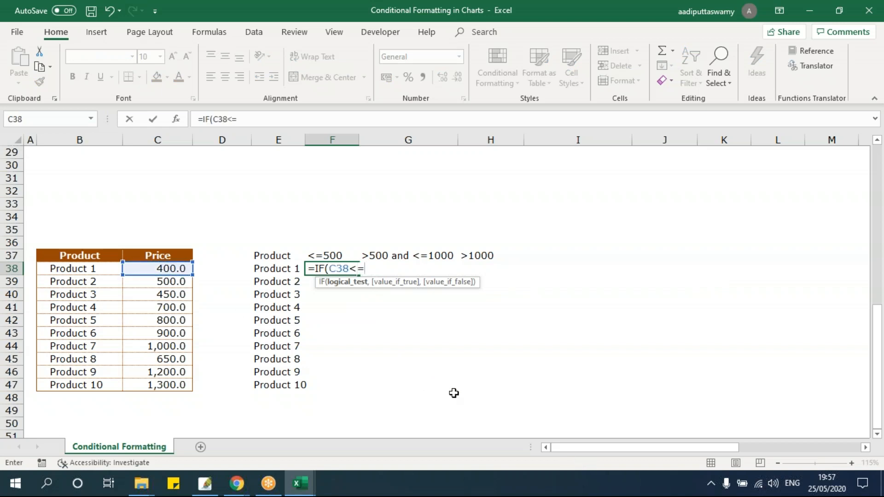
text(=500,)
click(167, 273)
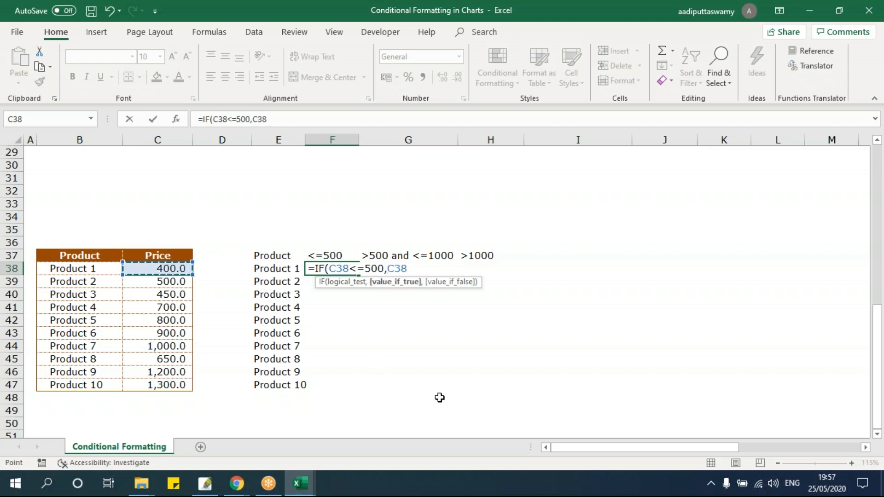
text(,)
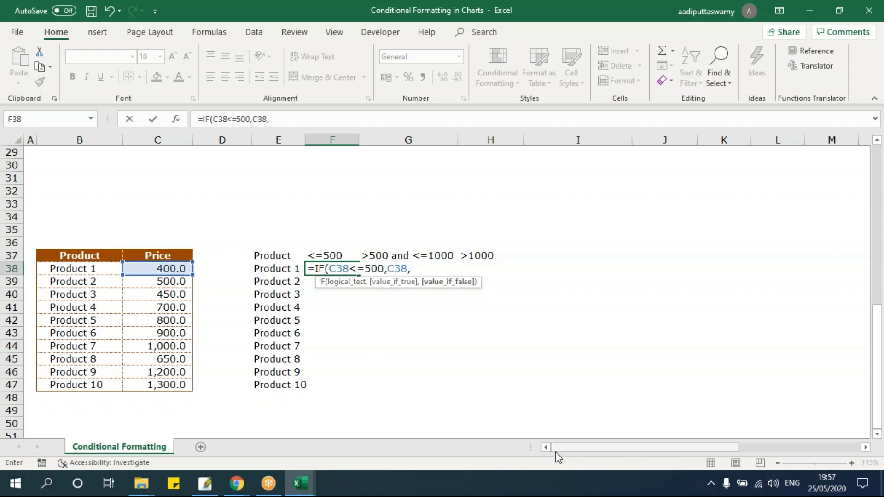
text(na()))
key(Return)
- Fill the F38 formula down to F47 and highlight the prices in F38 to F40
key(Up)
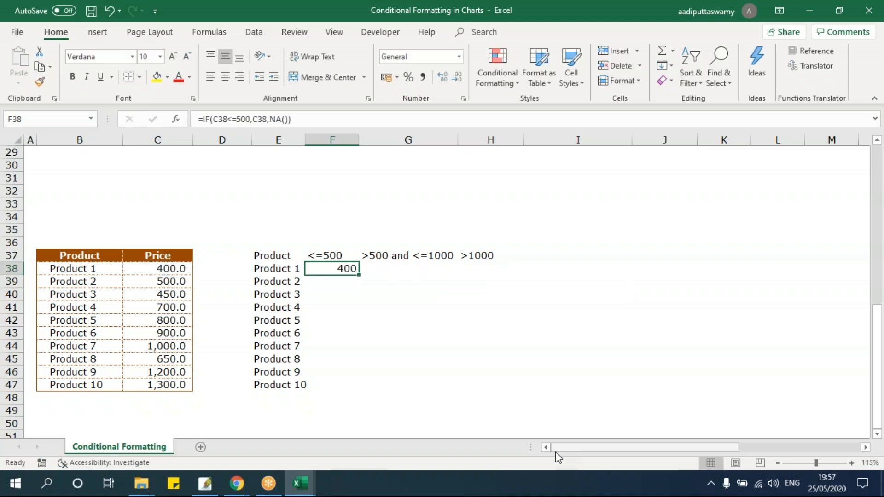
key(shift+Down)
key(shift+Down)
key(shift+Down)
key(shift+Down)
key(shift+Down)
key(shift+Down)
key(shift+Down)
key(shift+Down)
key(shift+Down)
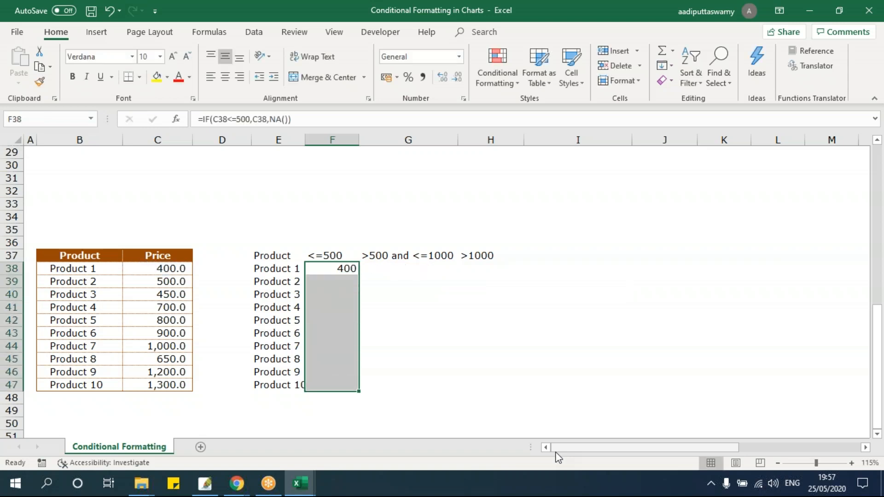
key(ctrl+d)
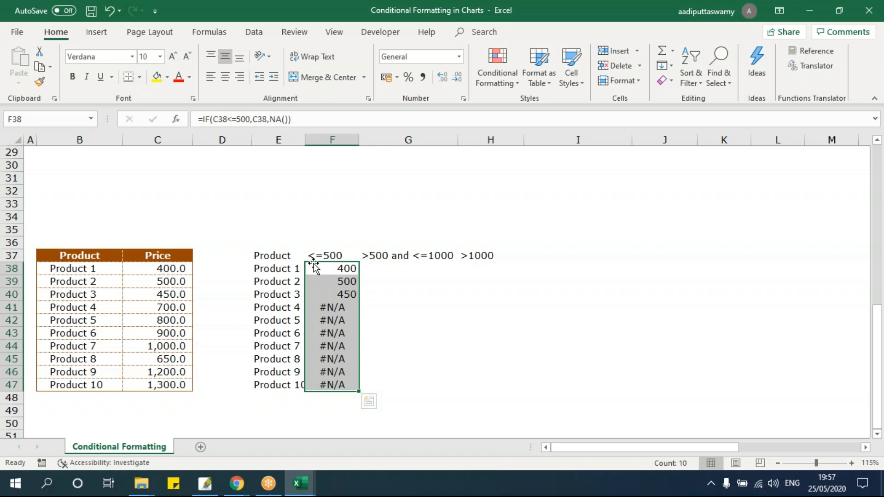
click(336, 273)
drag(335, 273, 346, 292)
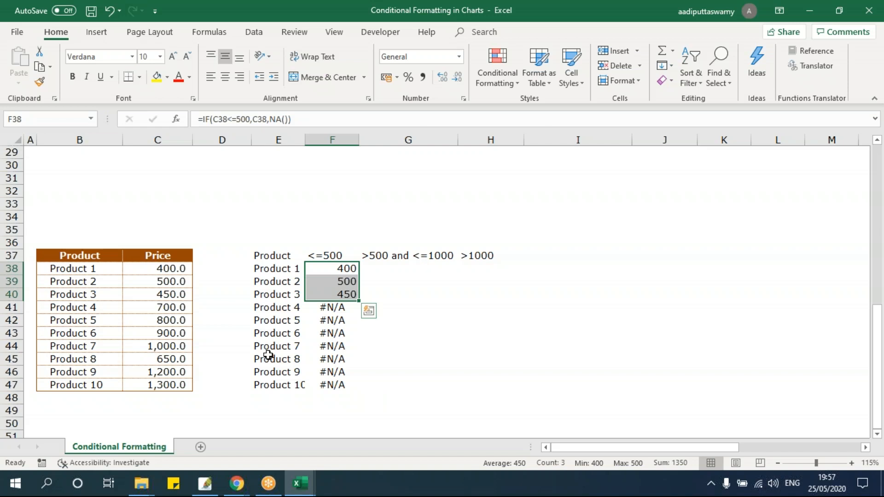
- Enter =IF(AND(C38>500,C38<=1000),C38,NA()) in G38 and fill it down to G47
click(386, 268)
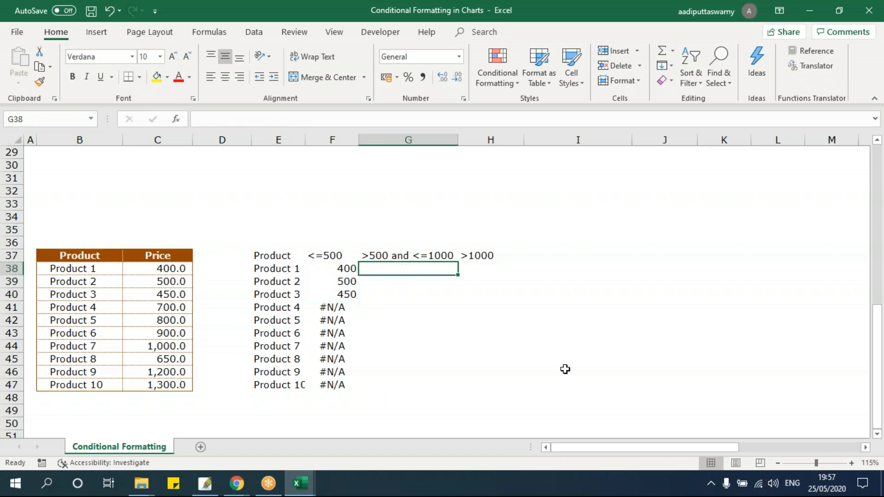
text(=if()
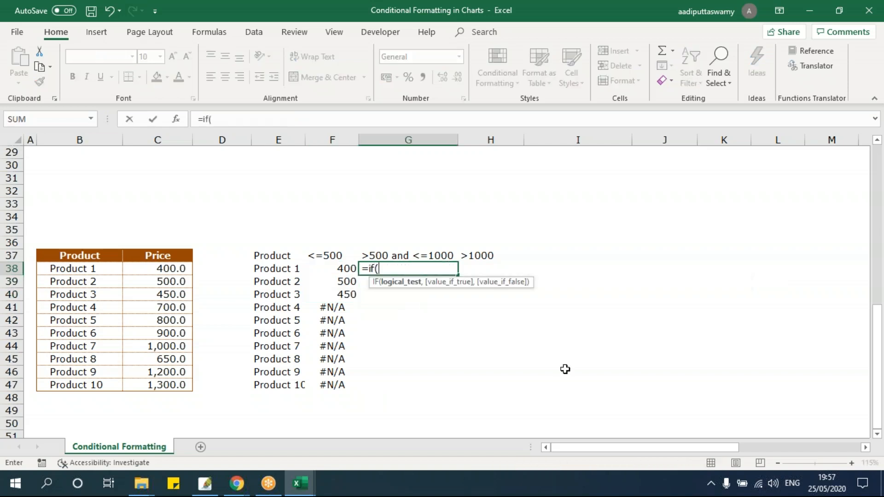
text(and)
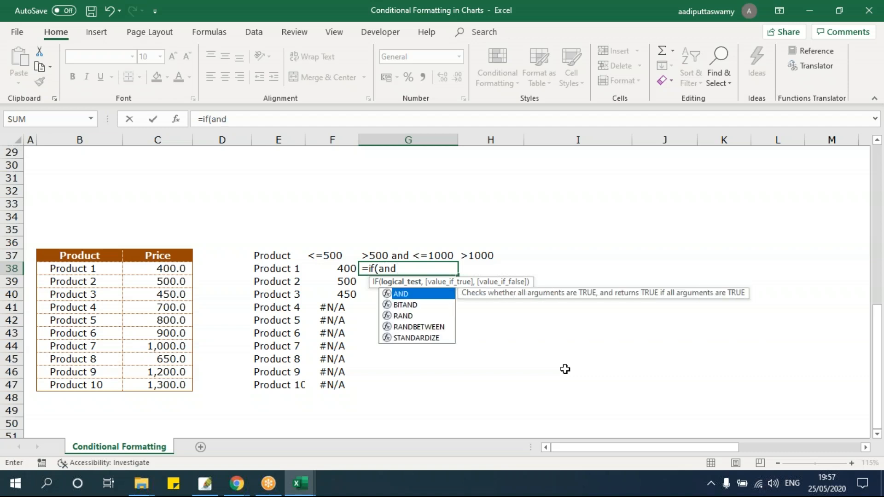
text(()
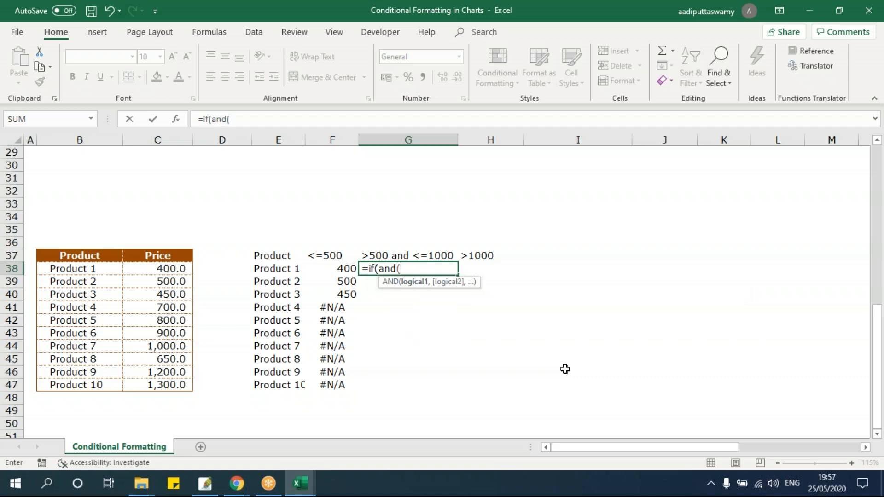
click(165, 271)
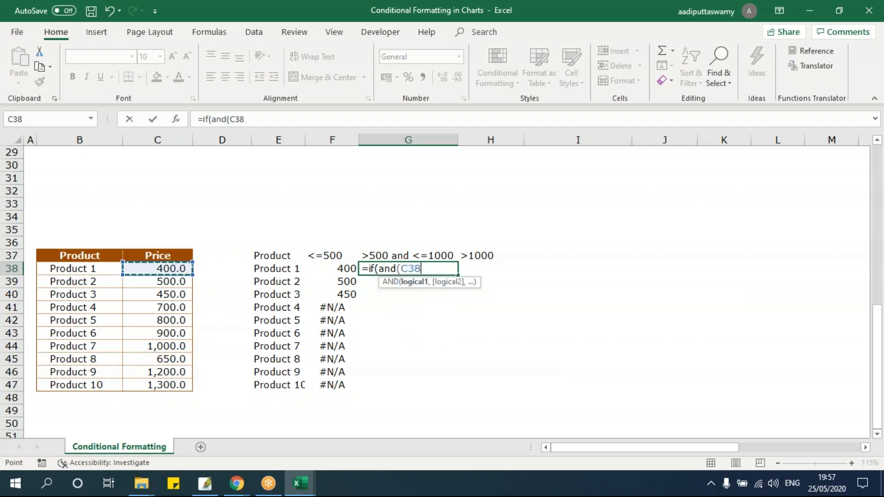
text(>500,)
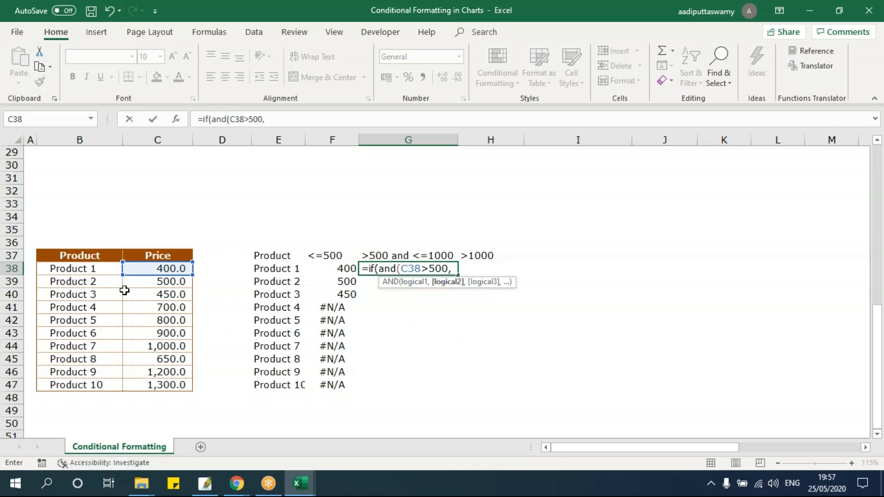
click(134, 268)
text(<)
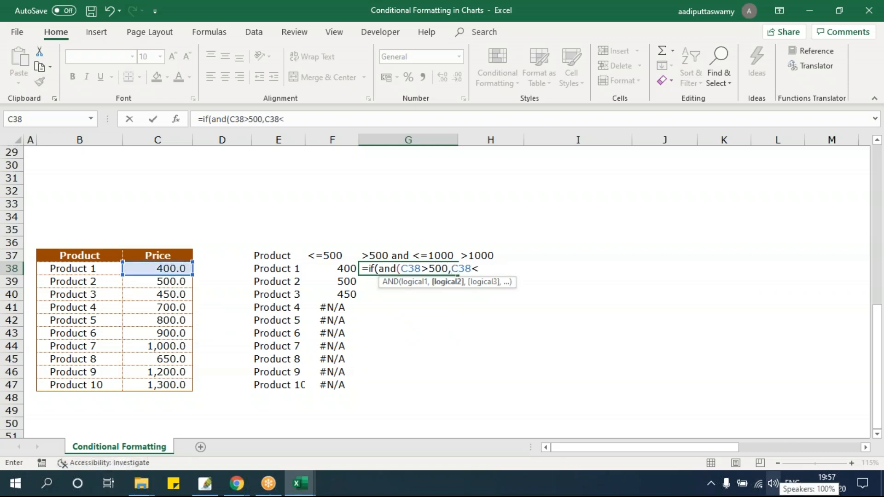
text(=1000),)
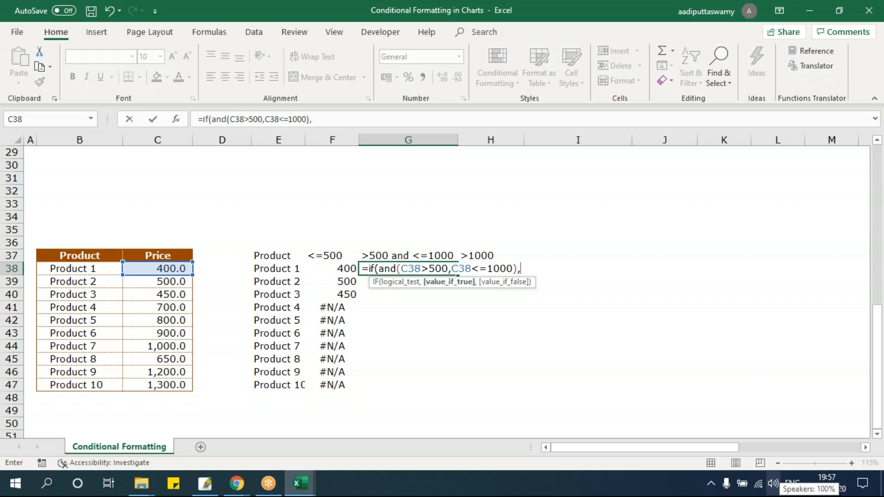
click(182, 269)
text(,na()))
key(Return)
drag(423, 268, 426, 382)
key(ctrl+d)
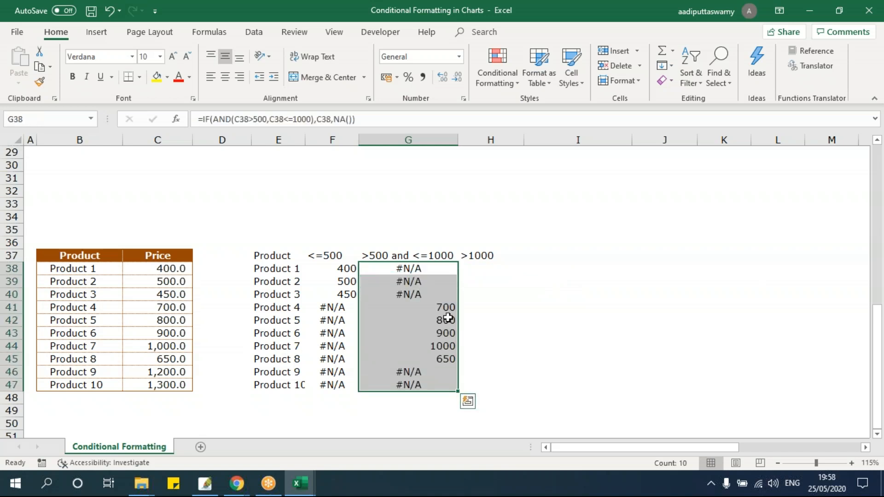
- Enter the formula =IF(C38>1000,C38,NA()) in H38 for Product 1
drag(442, 309, 449, 358)
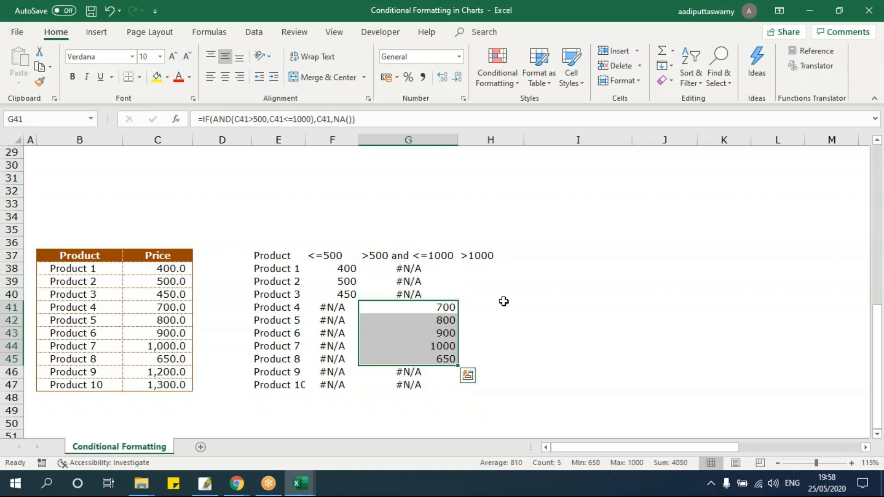
click(489, 271)
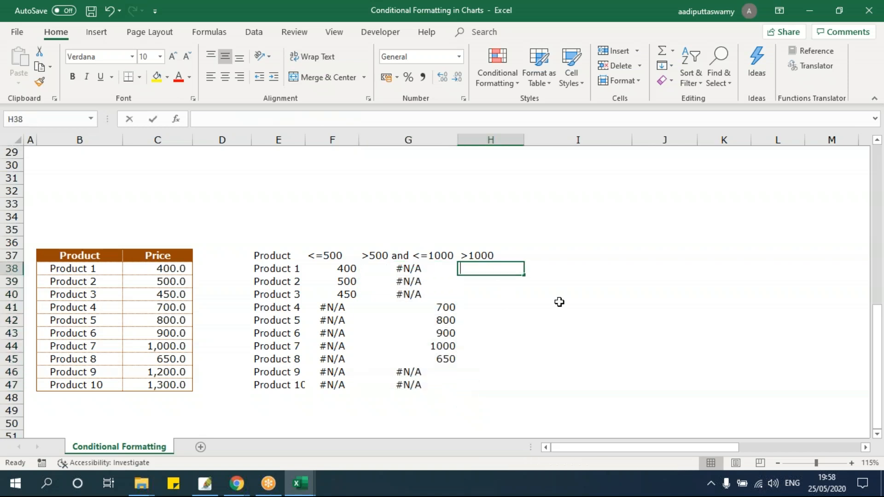
text(if)
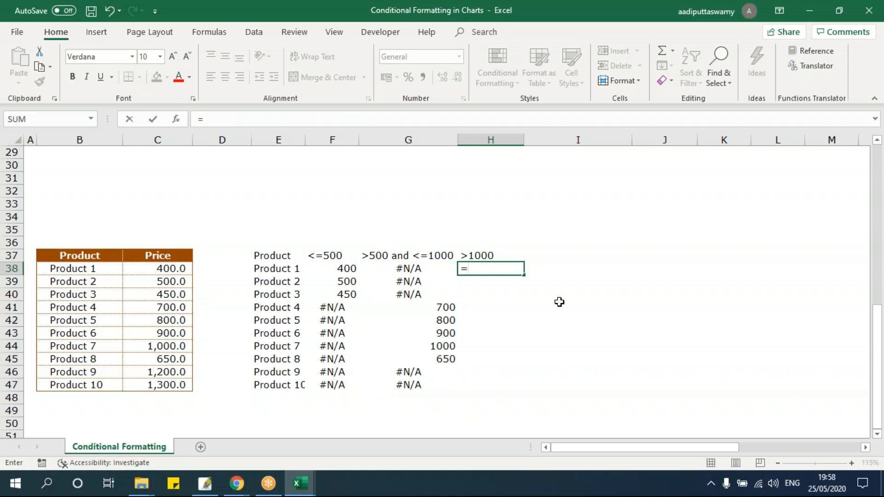
text(if)
key(Tab)
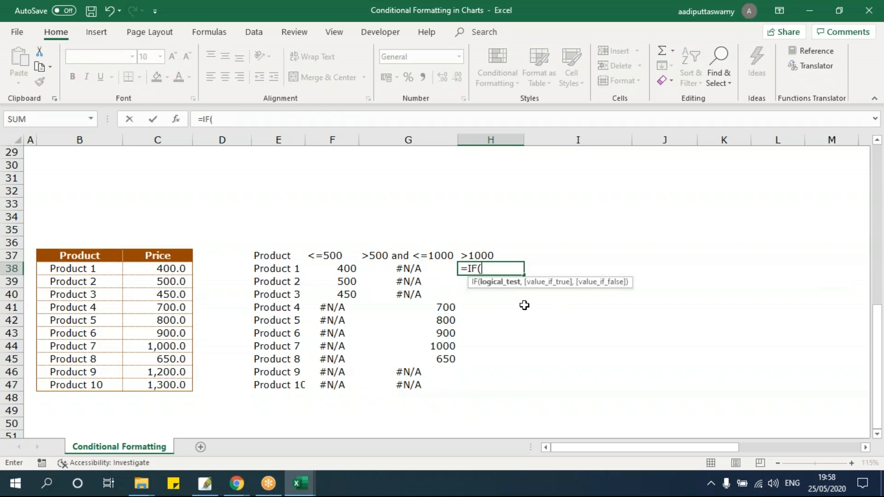
click(177, 272)
text(>1000,)
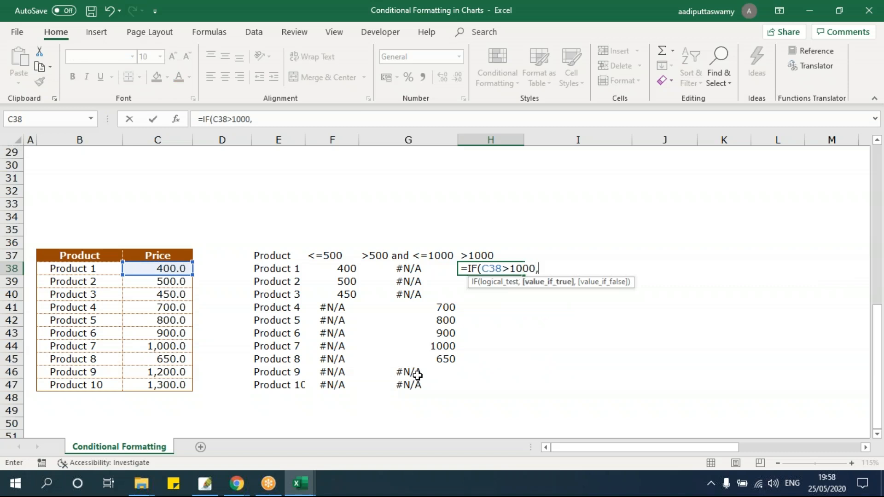
click(178, 268)
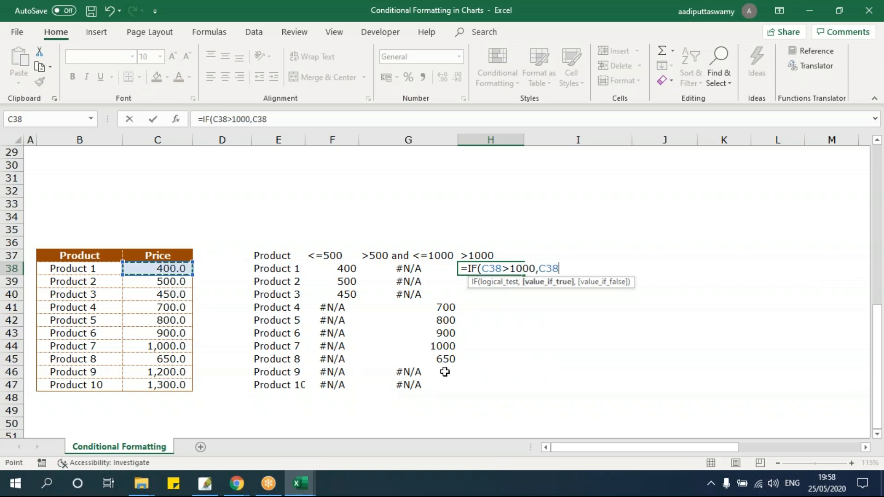
text(,na())
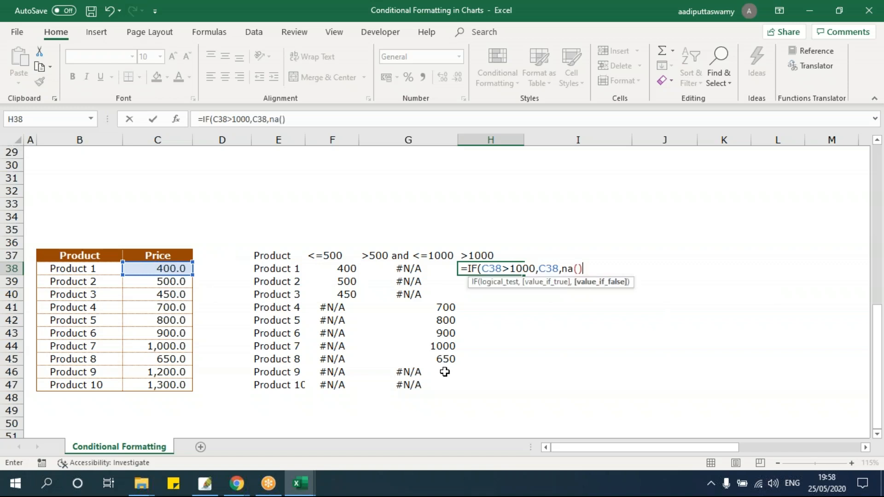
key(Return)
- Fill the H38 formula down to H47
drag(499, 263, 499, 387)
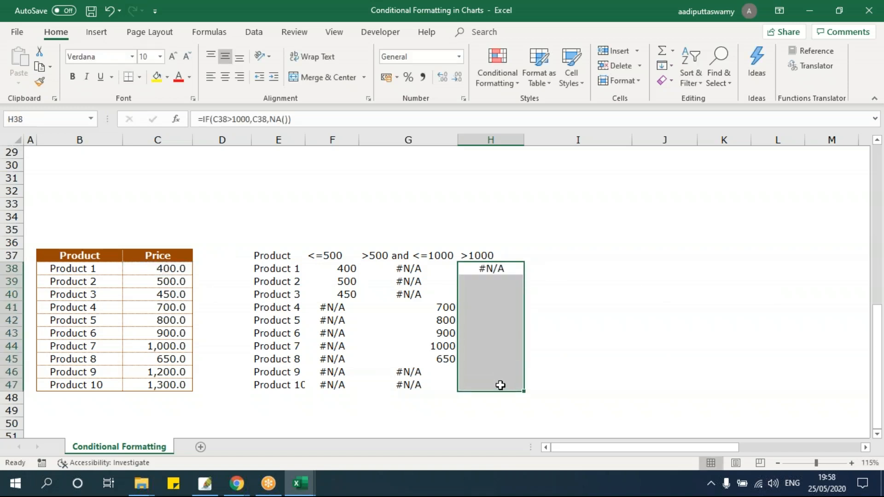
key(ctrl+d)
click(590, 266)
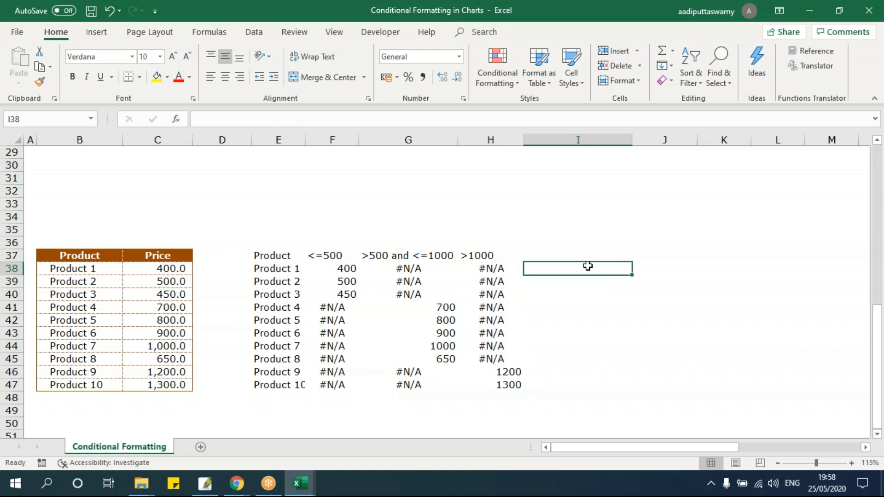
- Review the Product 1 price in C38, the three range headings, and the formulas in F38, G38 and H38
click(181, 269)
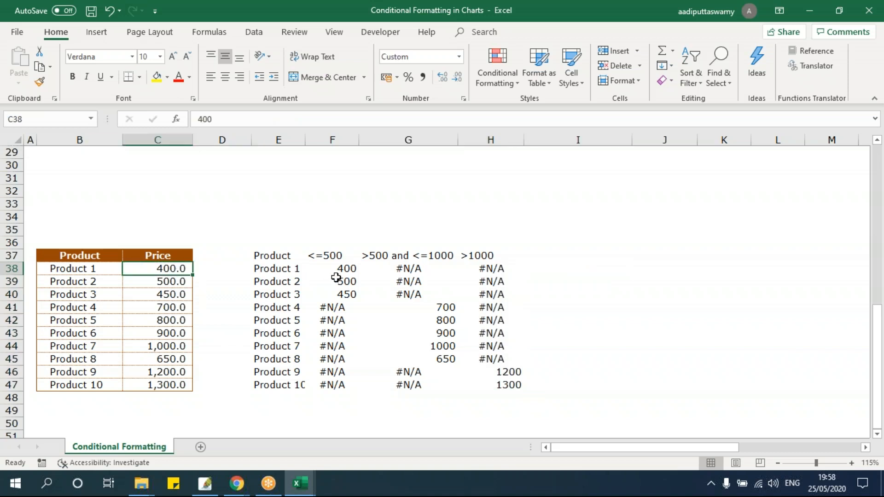
click(334, 257)
click(377, 255)
click(459, 255)
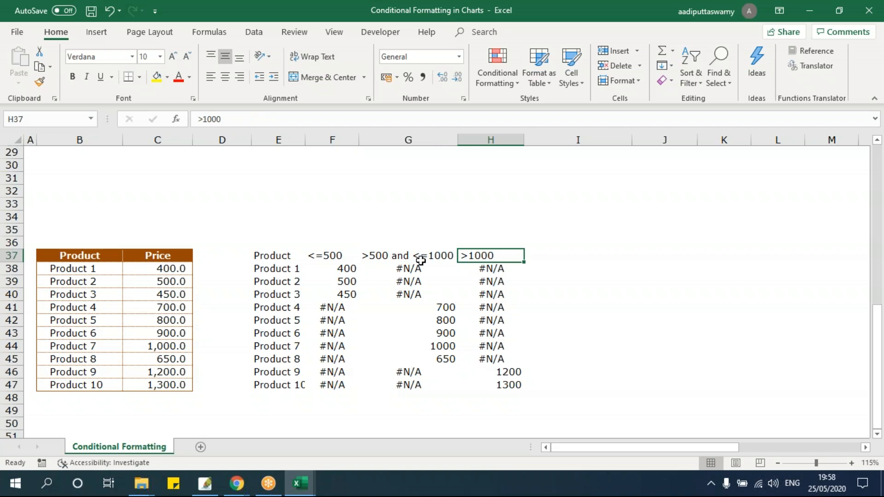
click(333, 270)
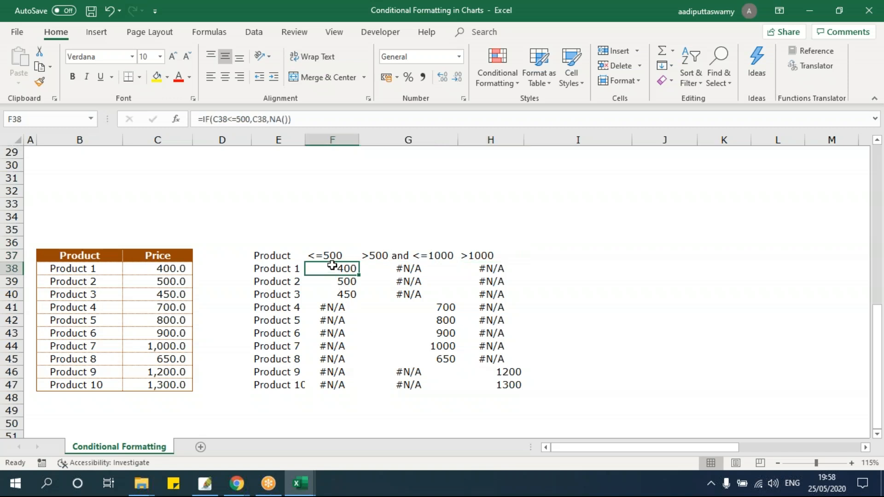
drag(337, 263, 332, 372)
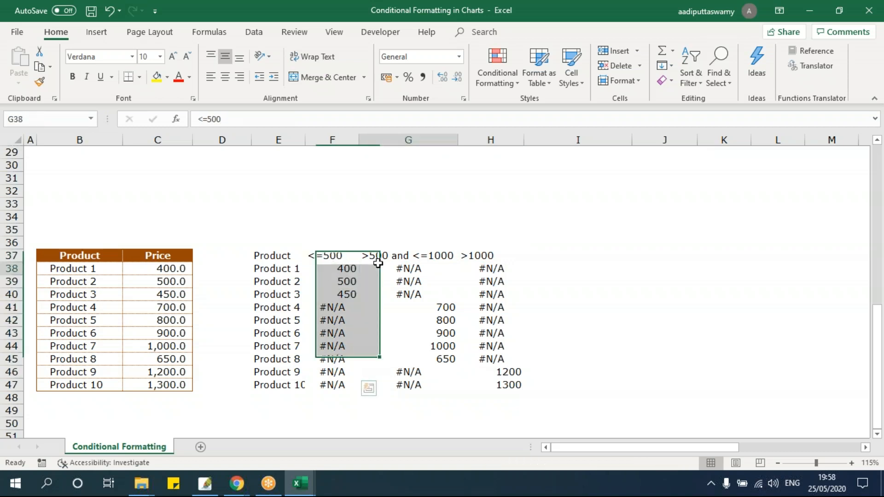
click(374, 268)
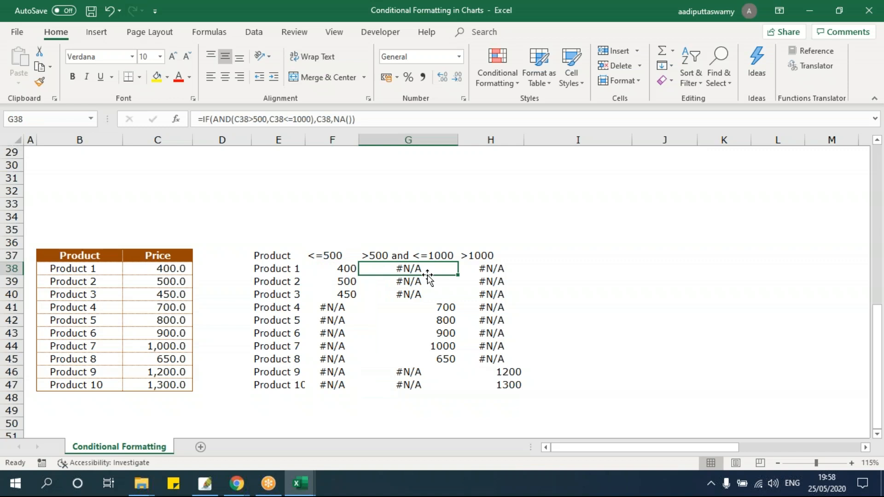
click(483, 271)
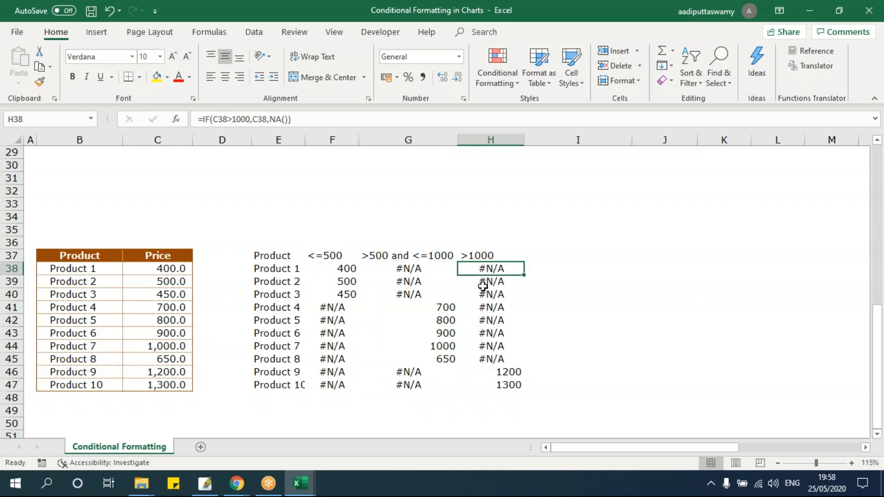
- Insert a 2-D stacked column chart from the helper table E37:H47
mouse_move(276, 257)
mouse_down()
mouse_move(442, 336)
mouse_move(499, 380)
mouse_move(499, 391)
mouse_move(290, 270)
mouse_move(282, 253)
mouse_up()
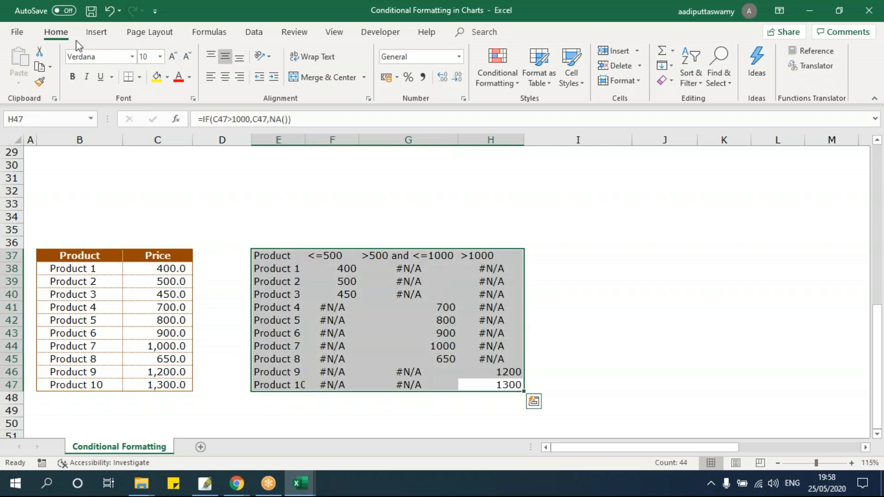
click(96, 32)
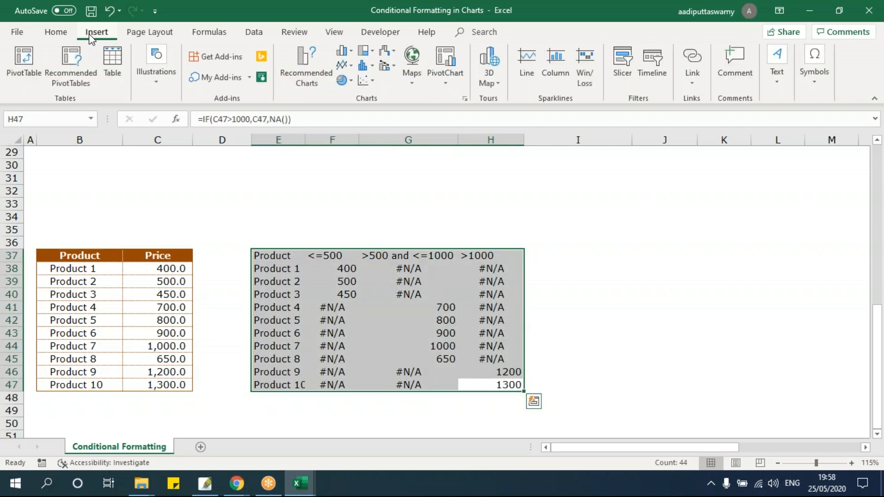
click(354, 56)
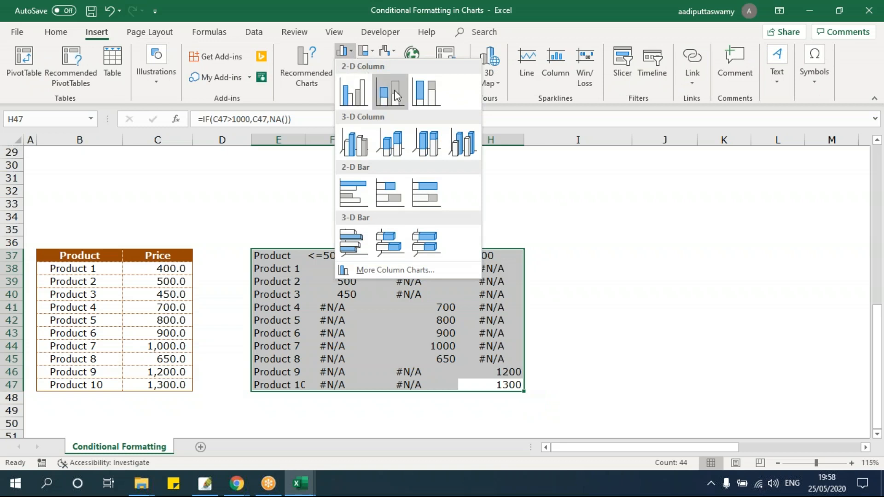
click(395, 89)
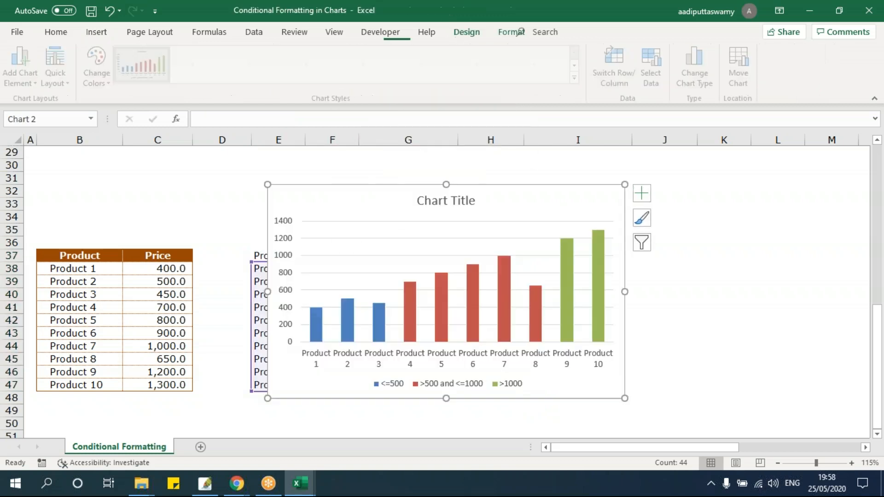
- Enlarge the stacked column chart and place it beside the helper table, starting at column I
drag(338, 185, 280, 170)
drag(573, 386, 738, 407)
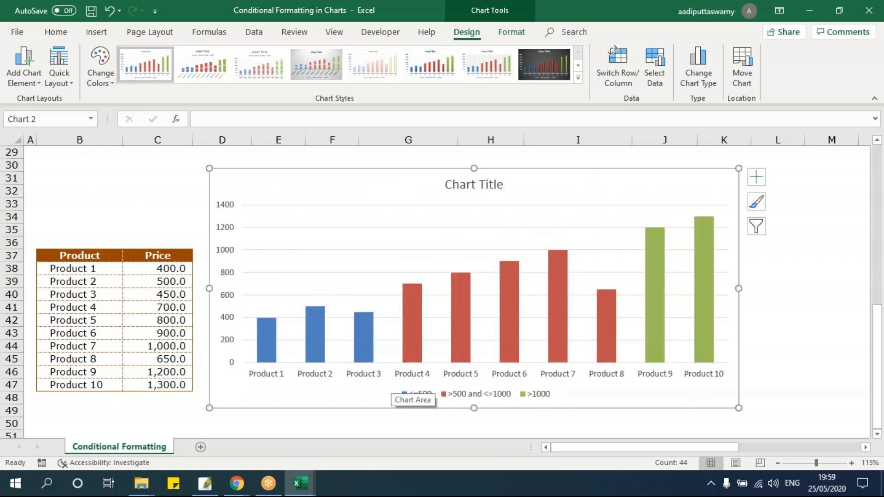
drag(316, 175, 608, 179)
- Replace the Product 1 formulas in G38 and H38 with the value 400 to stack all three series in one column
click(389, 272)
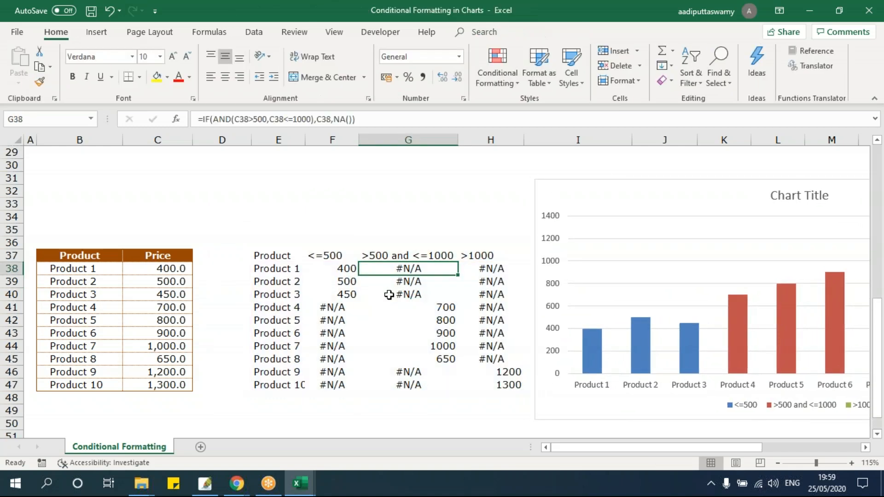
text(400)
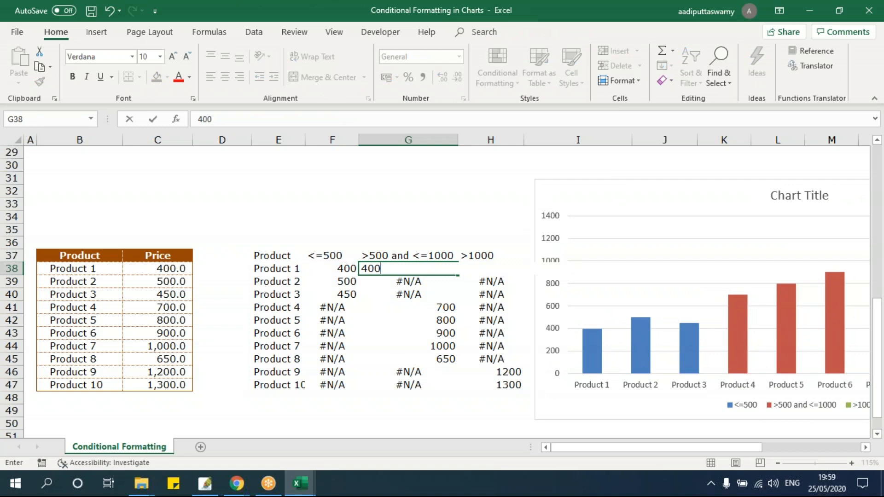
click(491, 256)
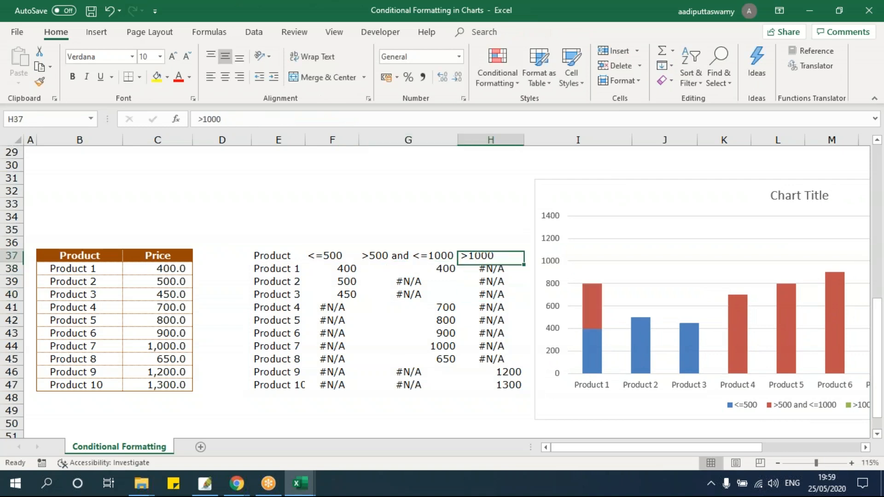
click(502, 273)
text(400)
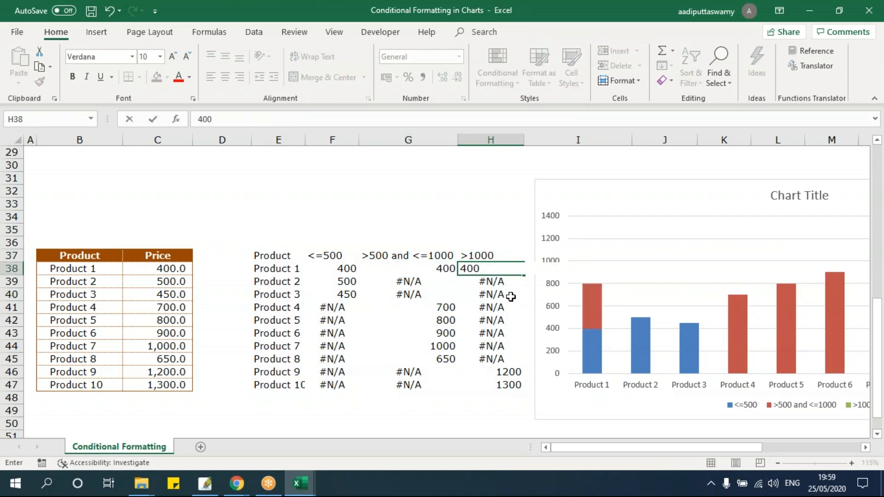
key(Return)
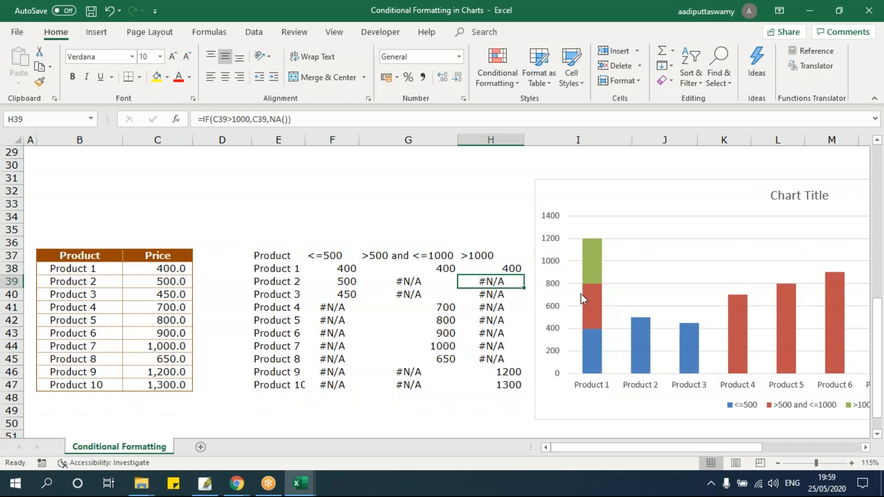
- Change the F38 formula to =IF(C38<=500,C38,0) and fill it down to F47
click(405, 282)
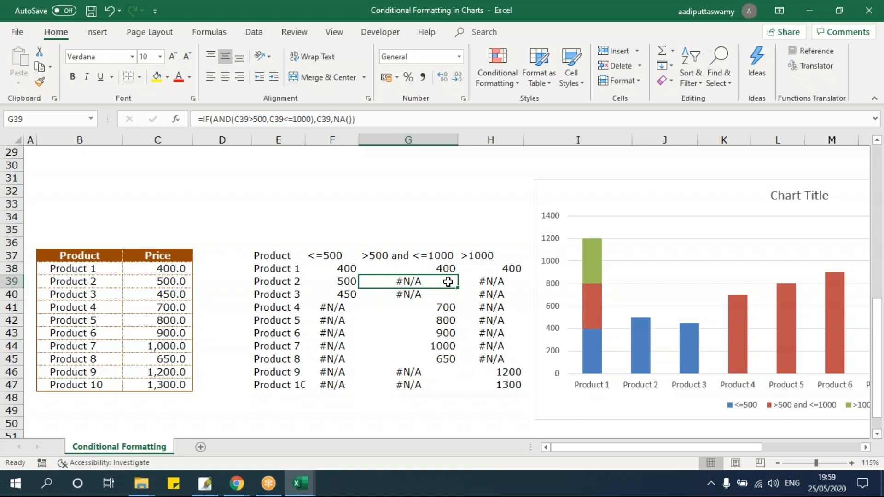
click(331, 267)
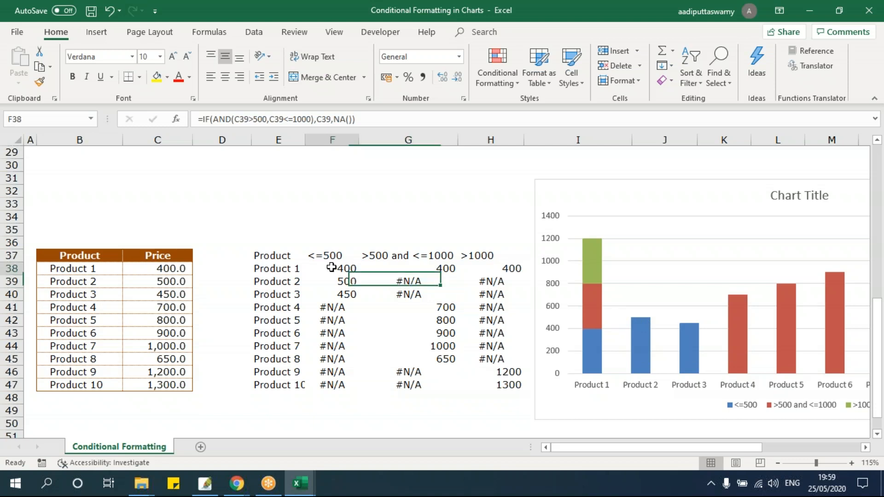
double_click(331, 267)
drag(435, 271, 410, 269)
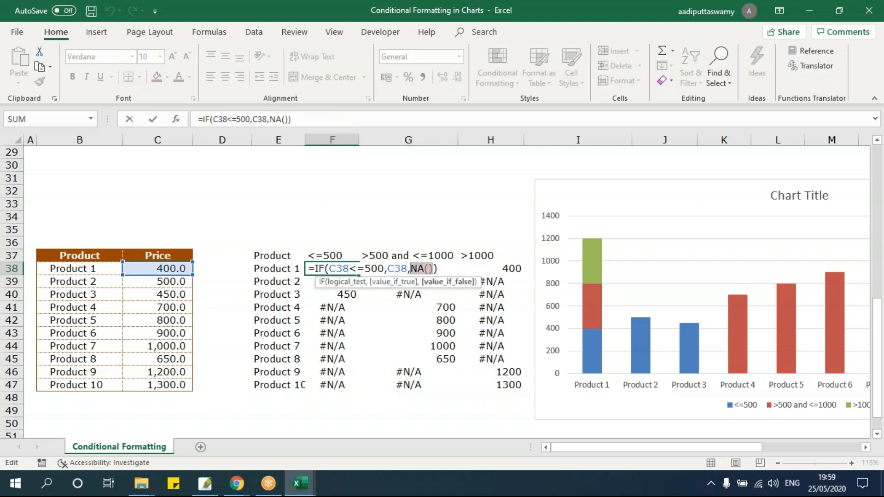
text(0)
key(Return)
drag(338, 269, 346, 384)
key(ctrl+d)
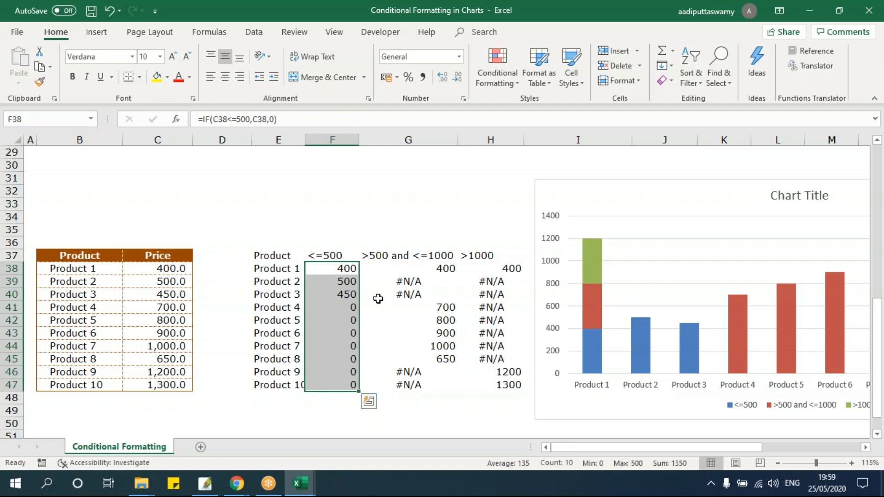
- Change the Product 2 formula in G39 to =IF(AND(C39>500,C39<=1000),C39,0)
double_click(389, 270)
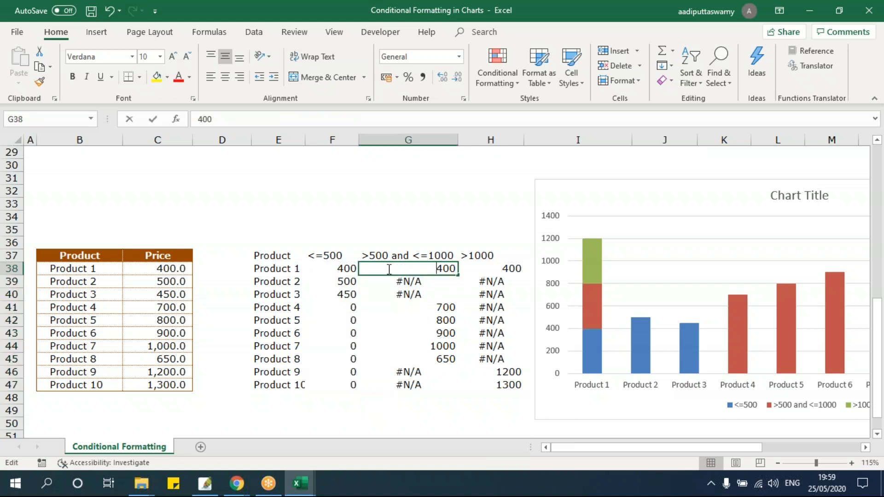
click(423, 280)
double_click(442, 281)
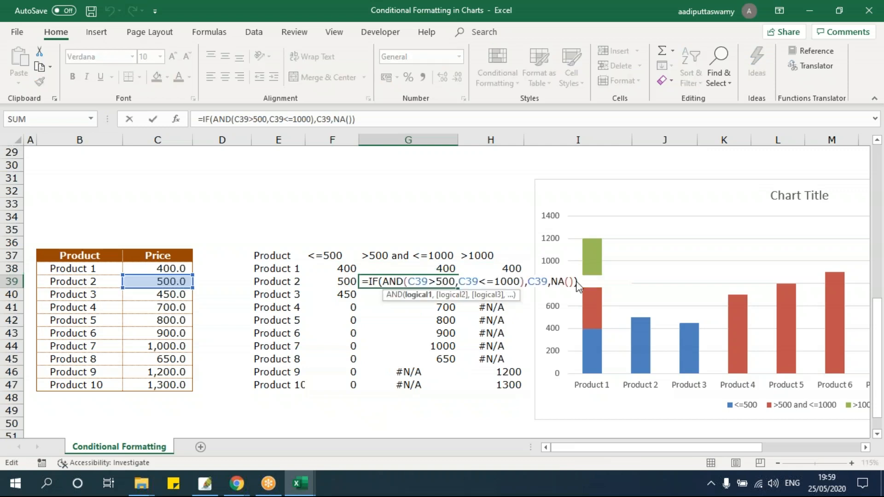
click(551, 281)
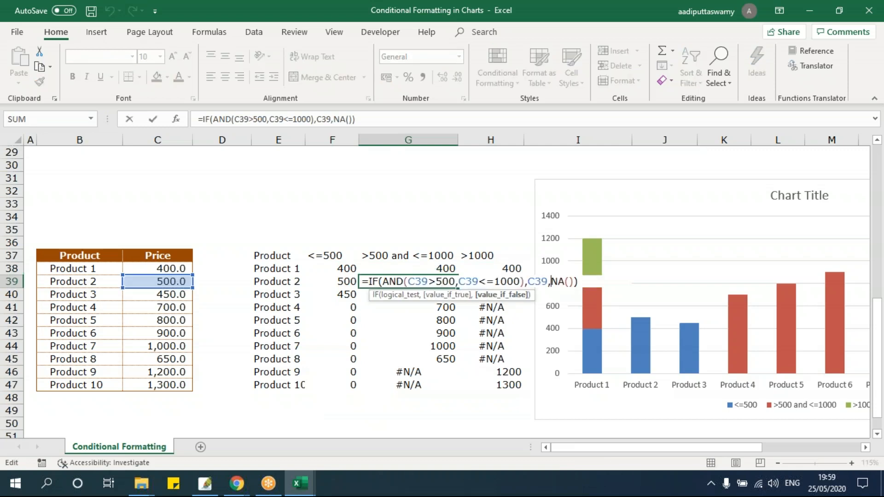
key(Delete)
key(Delete)
key(Delete)
key(Delete)
text(0)
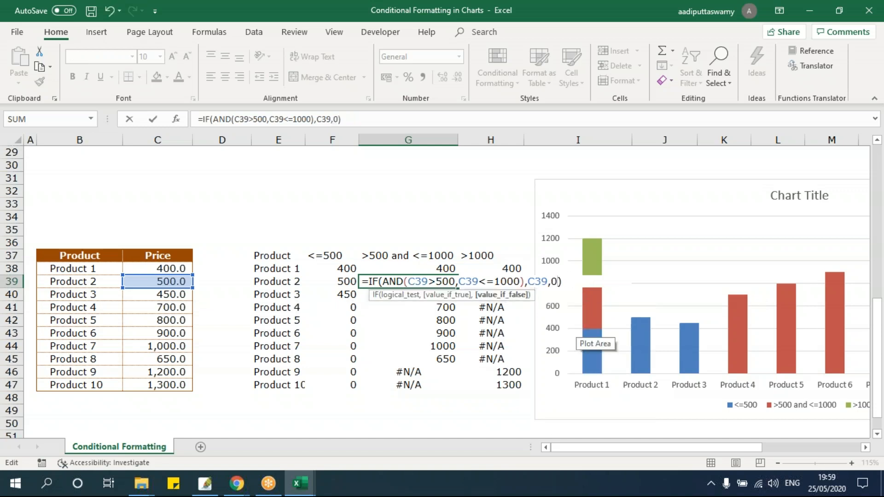
key(Return)
- Fill the G39 formula down to G47 and move the chart over column H, starting near row 30
key(Up)
double_click(458, 288)
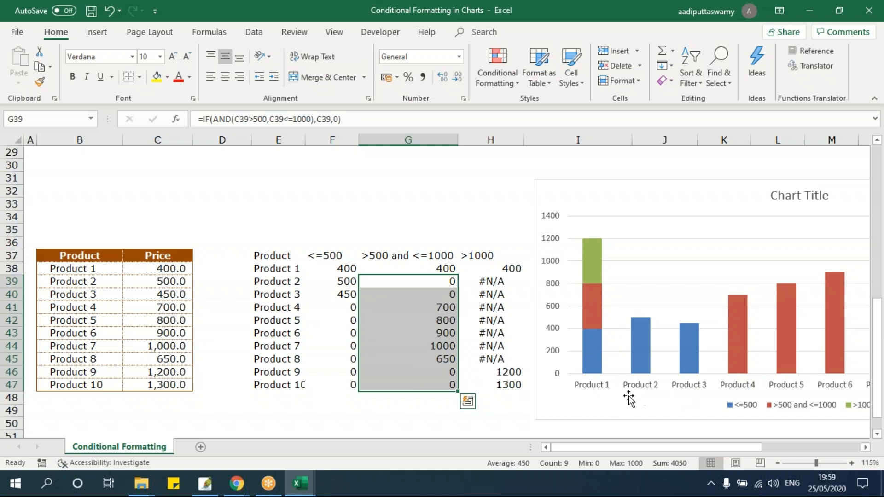
drag(630, 180, 554, 158)
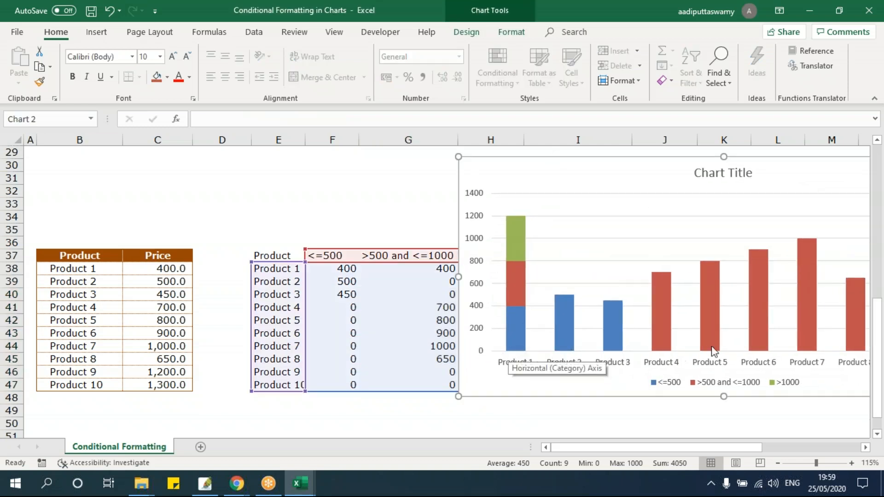
- Move the chart off column H so that it starts over column I near row 31
drag(519, 159, 636, 181)
click(444, 294)
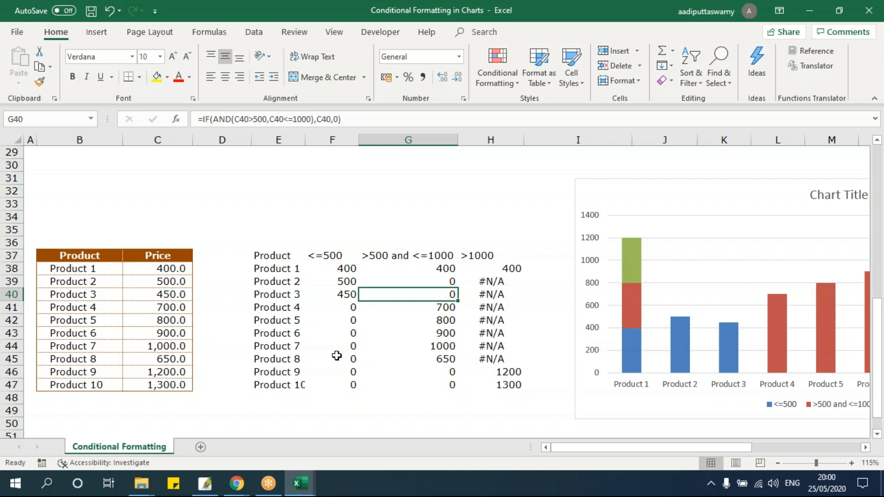
- Switch to File Explorer and open the Interactive Chart workbook from the 15 - ChartsGraphs folder
mouse_move(141, 484)
click(339, 435)
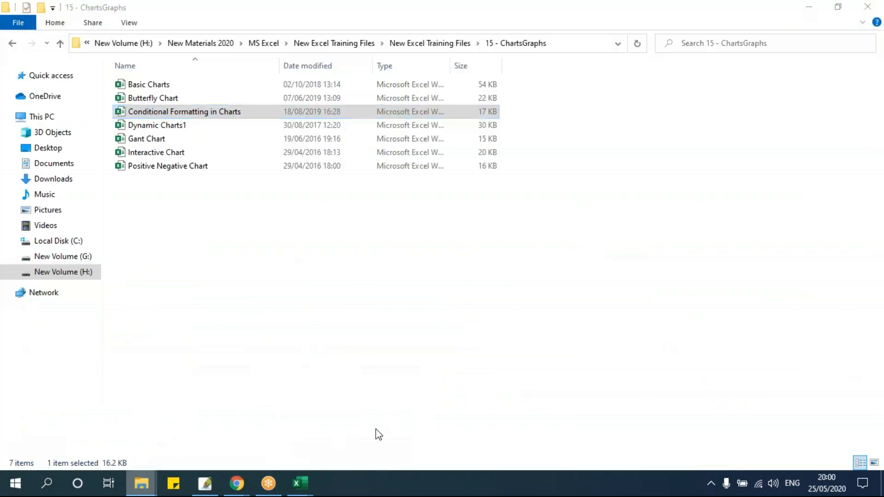
click(295, 296)
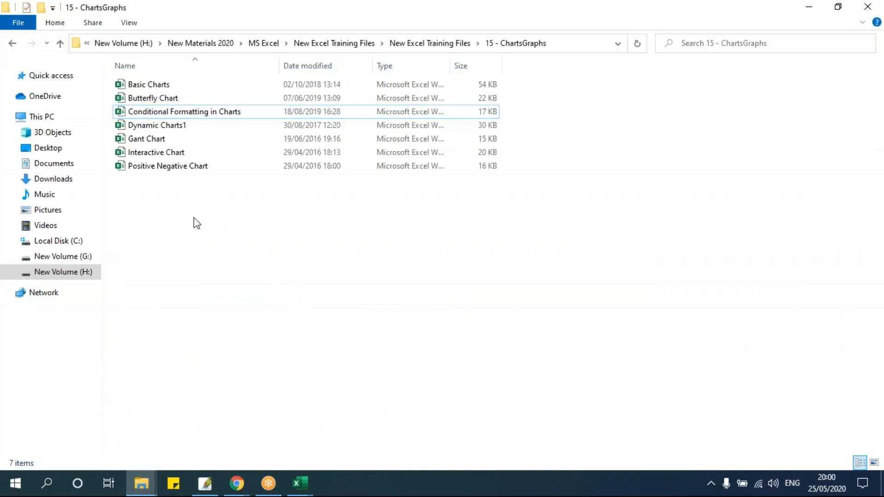
double_click(175, 155)
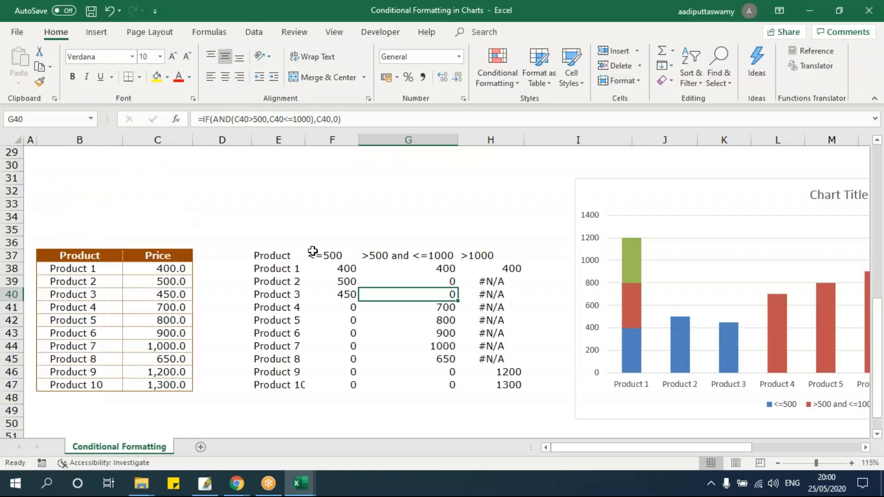
click(312, 251)
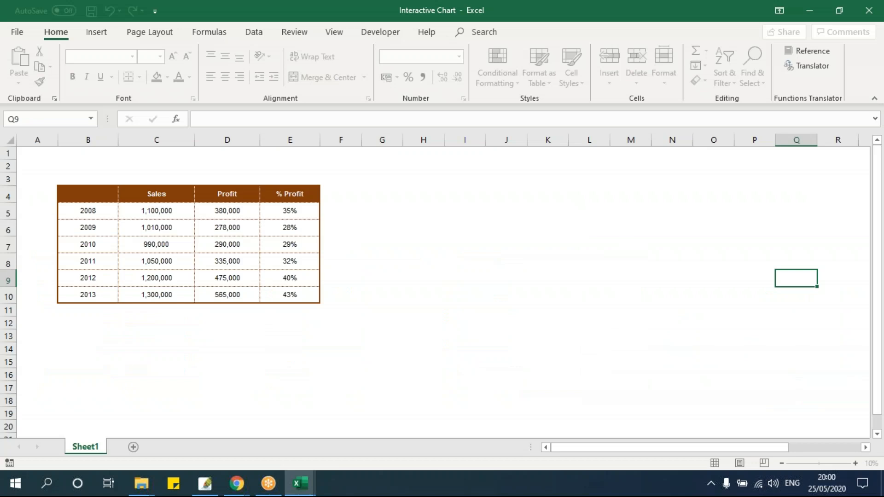
click(351, 176)
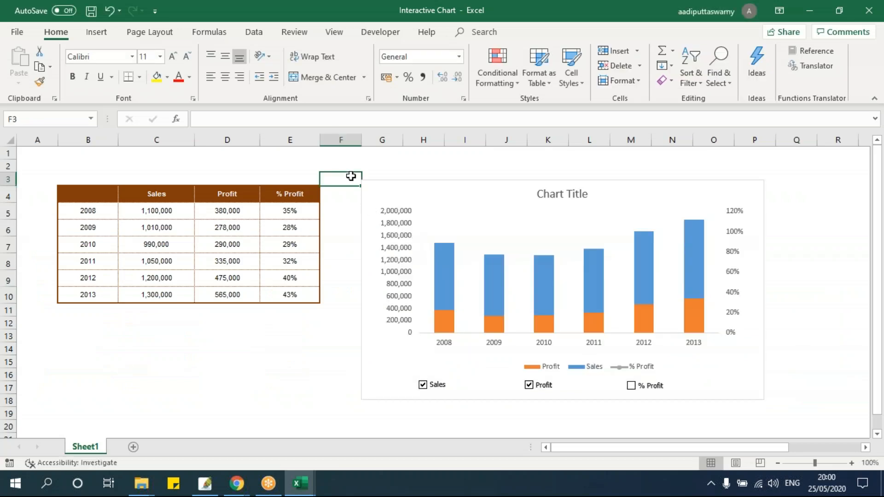
drag(428, 183, 411, 183)
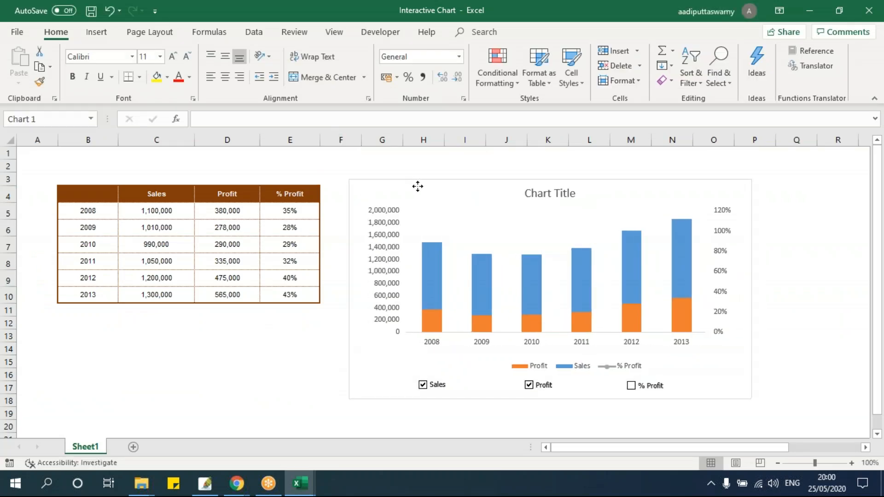
key(ctrl+z)
click(460, 168)
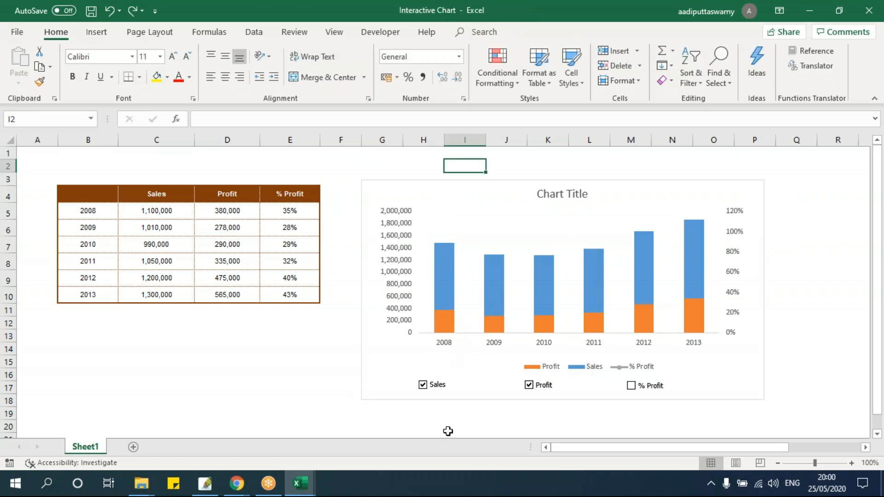
- Turn on the chart's % Profit check box and test the check boxes off and on, leaving Sales, Profit and % Profit all checked
click(632, 386)
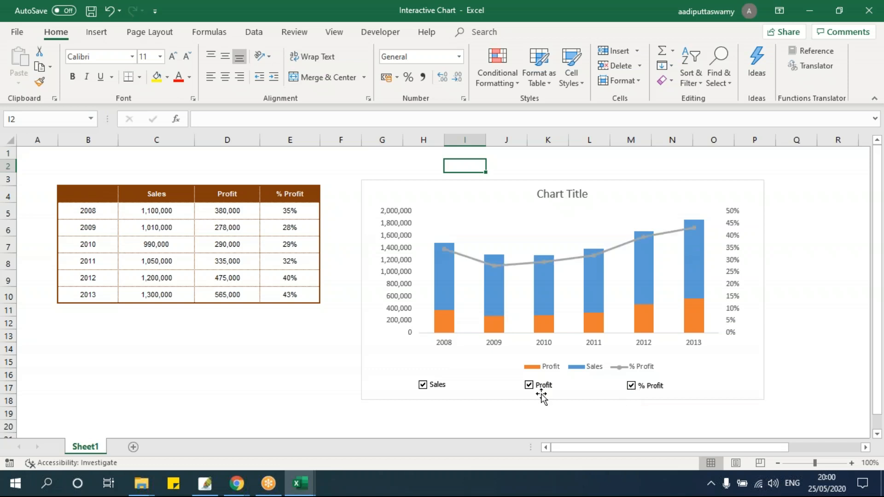
click(423, 386)
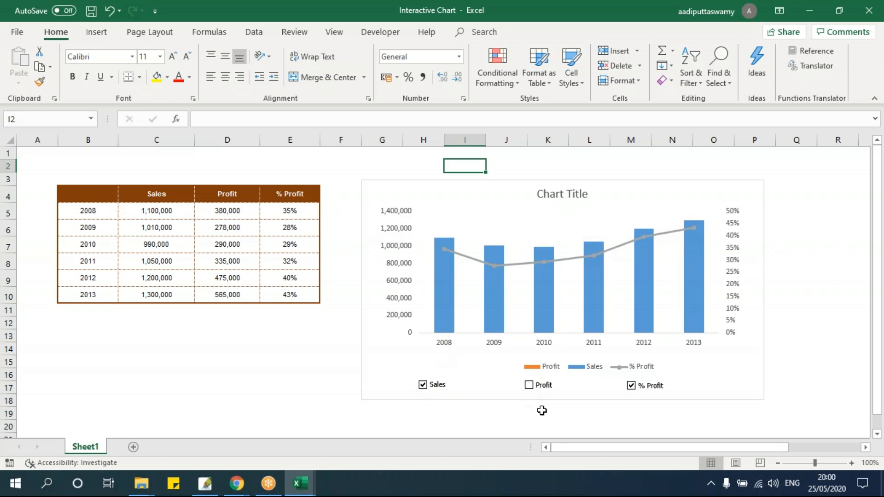
click(529, 386)
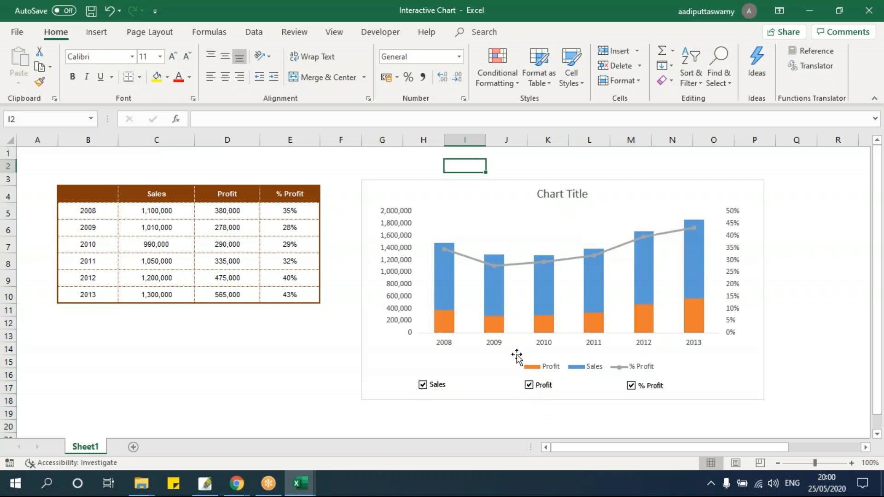
click(631, 385)
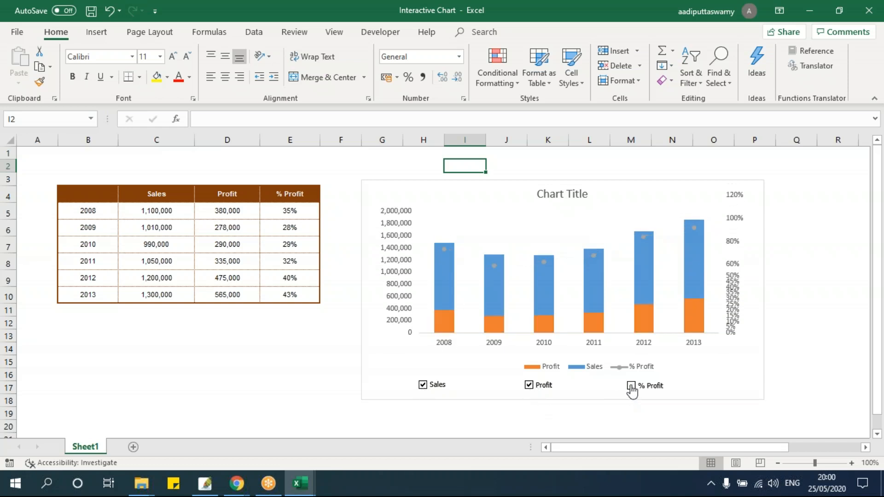
click(631, 386)
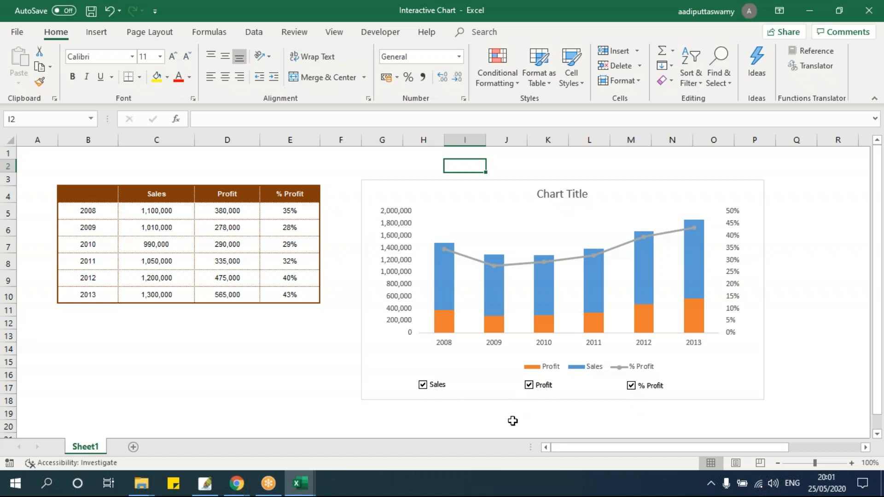
- Copy the yearly sales and profit table B4:E10 and paste it below the chart at C29
drag(111, 197, 282, 294)
key(ctrl+c)
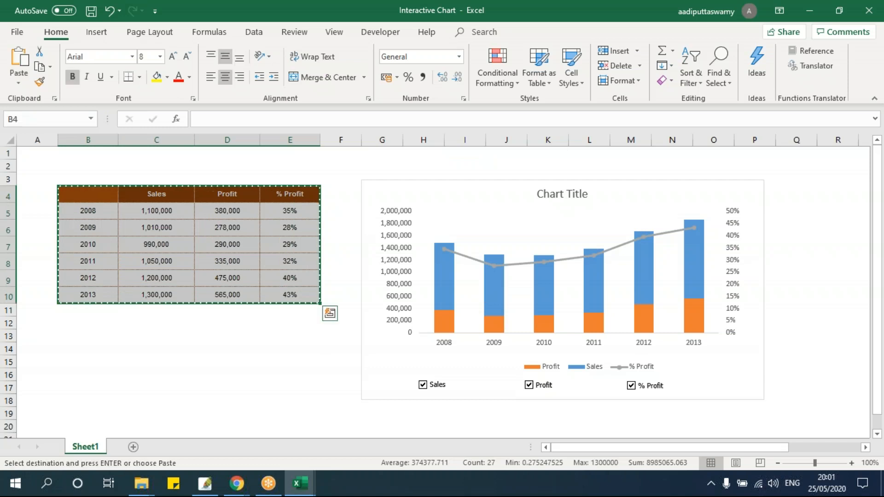
scroll(280, 294, down, 2)
scroll(280, 294, down, 5)
click(140, 242)
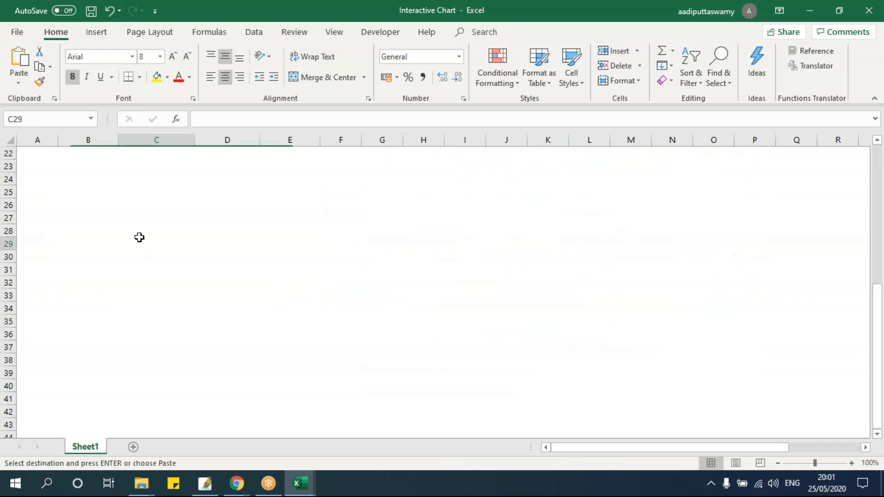
key(ctrl+v)
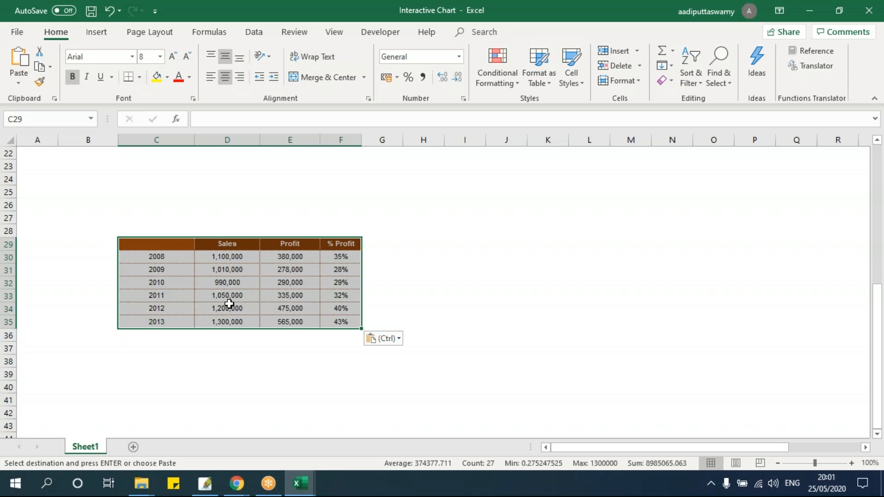
- Move the pasted table one column over so that it occupies B29:E35
scroll(501, 228, up, 6)
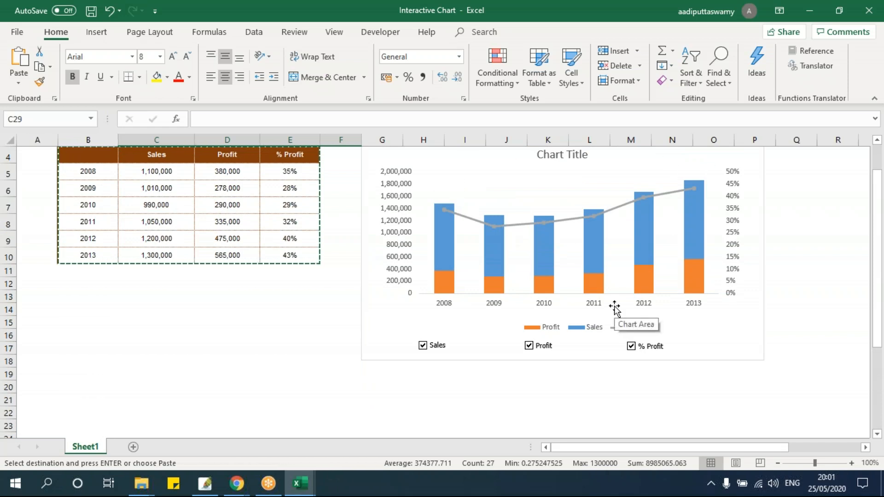
scroll(608, 308, down, 6)
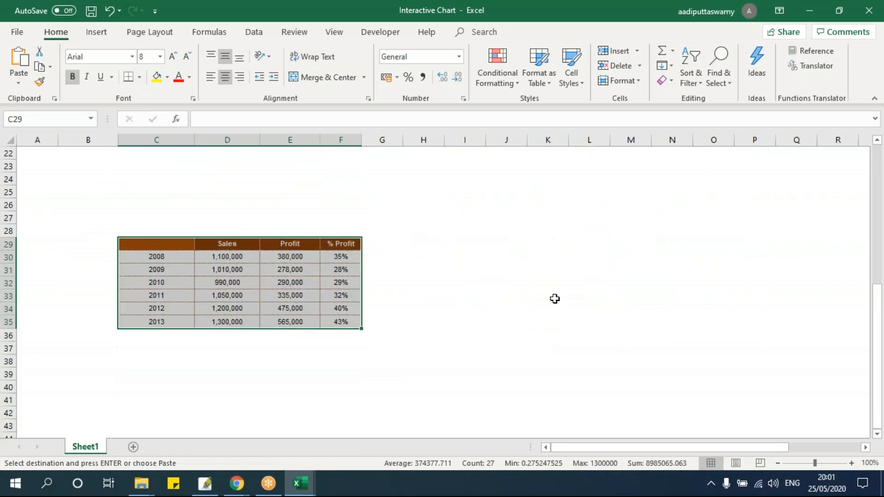
drag(162, 249, 341, 321)
drag(203, 329, 135, 317)
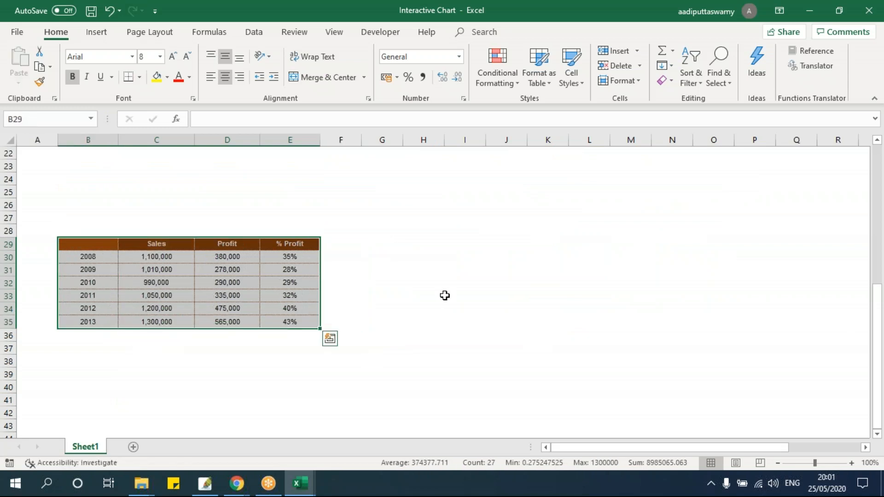
- Paste a second copy of the B29:E35 table at G29 and widen columns G to J evenly
key(ctrl+c)
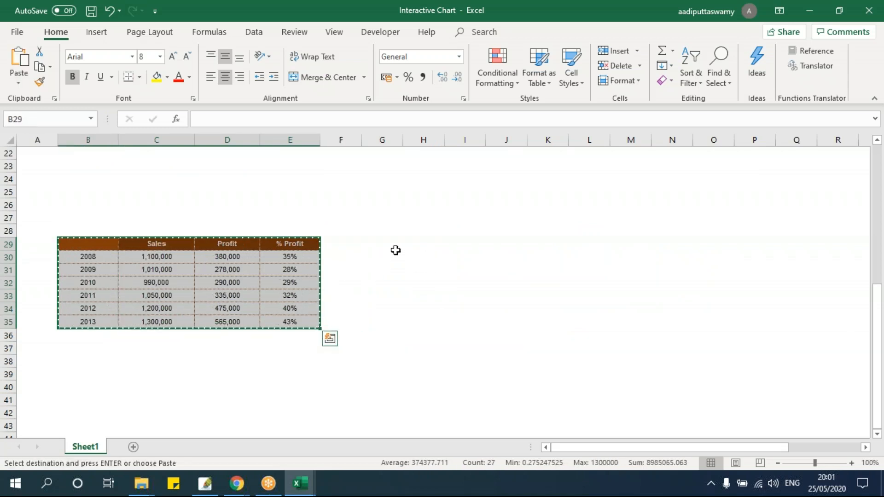
click(389, 245)
key(ctrl+v)
key(Escape)
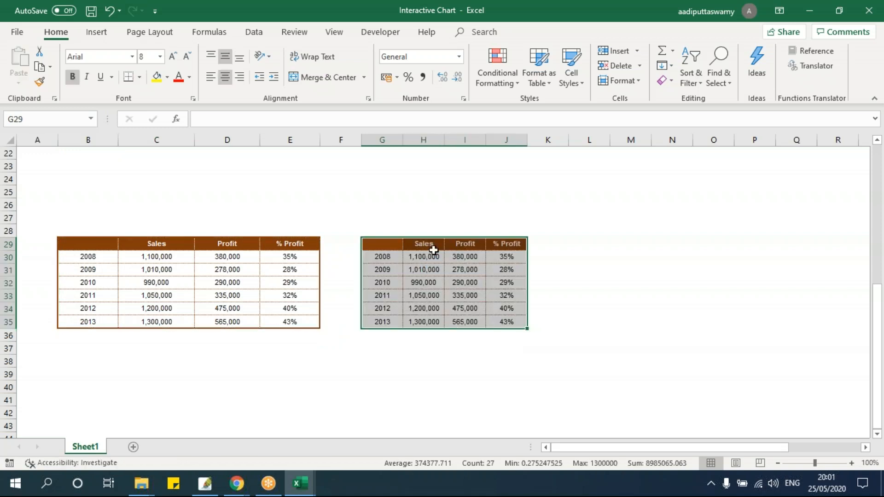
drag(389, 150, 536, 144)
click(533, 332)
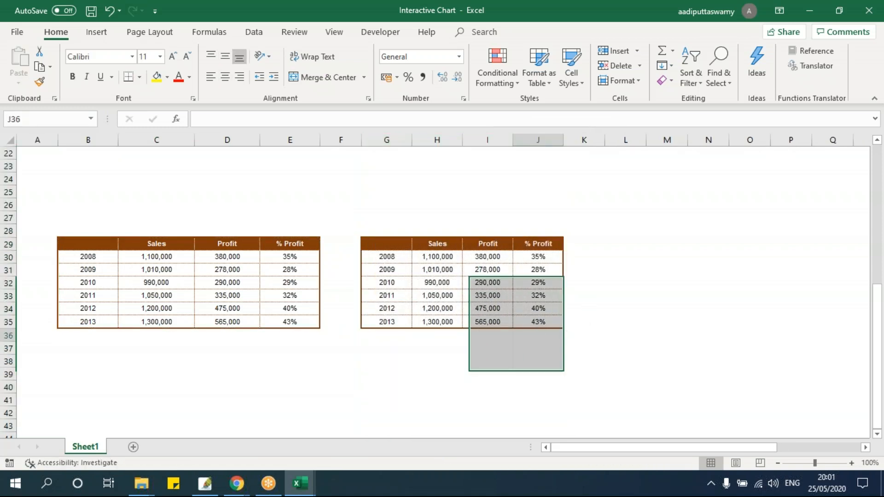
- Clear the years and values in G30:J35 of the second table, keeping its headers and formatting
drag(397, 259, 524, 324)
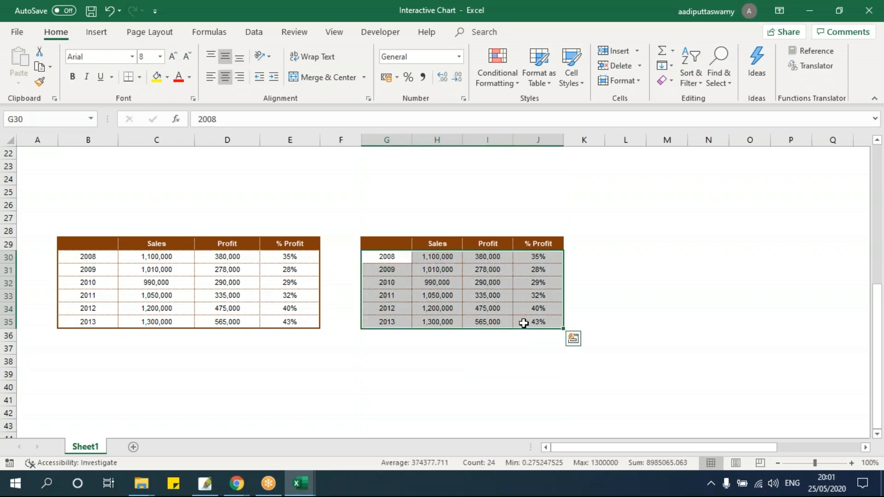
key(Delete)
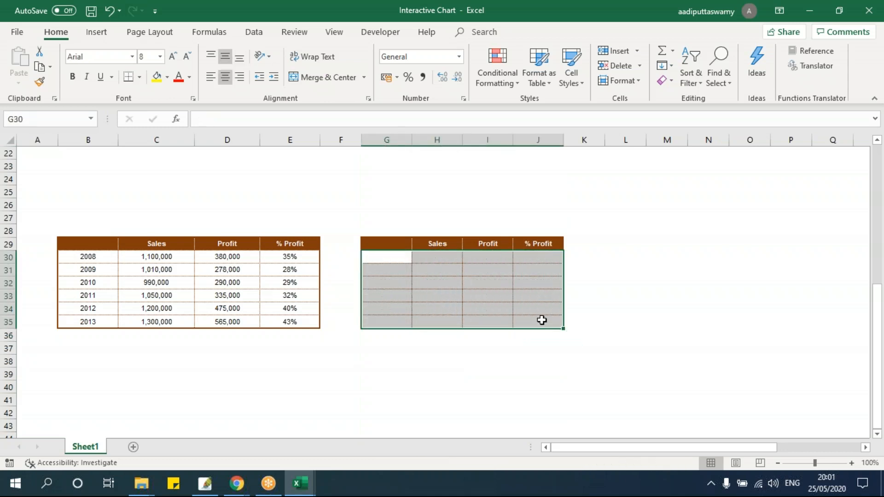
click(582, 310)
click(474, 295)
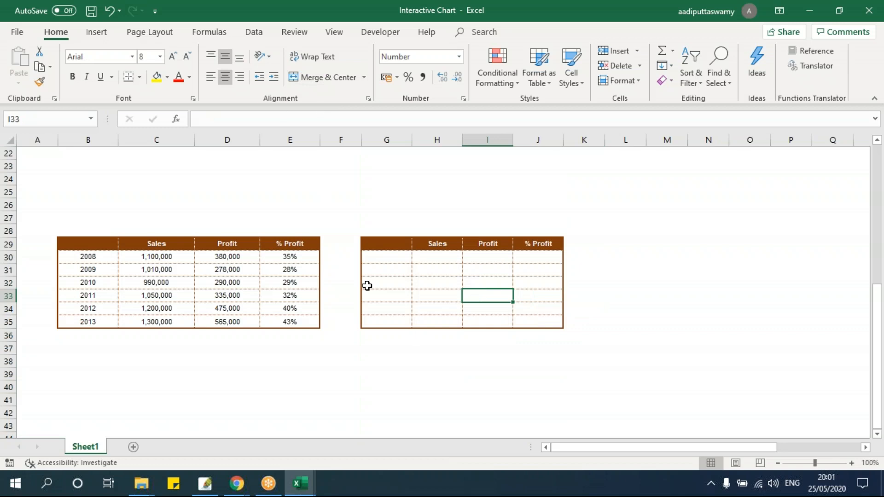
- Insert a form control check box above the second table near row 25 and duplicate it twice to make a row of three
scroll(440, 276, up, 3)
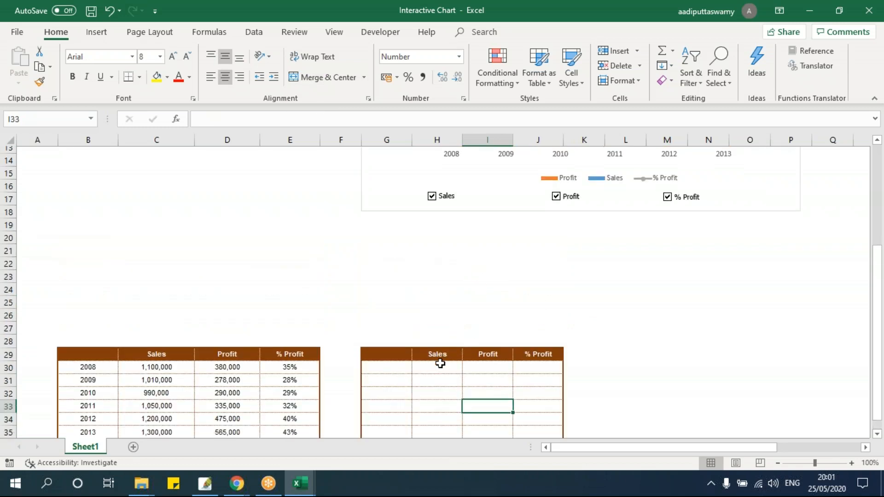
click(440, 363)
scroll(441, 364, down, 2)
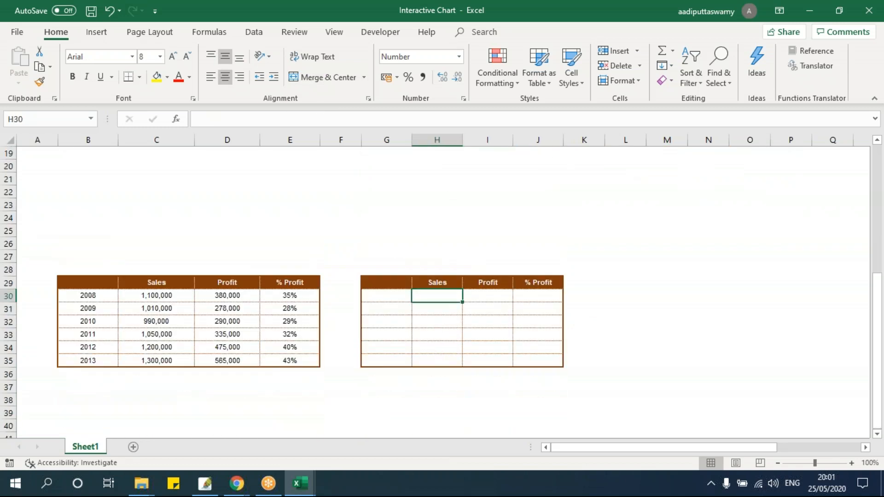
click(376, 33)
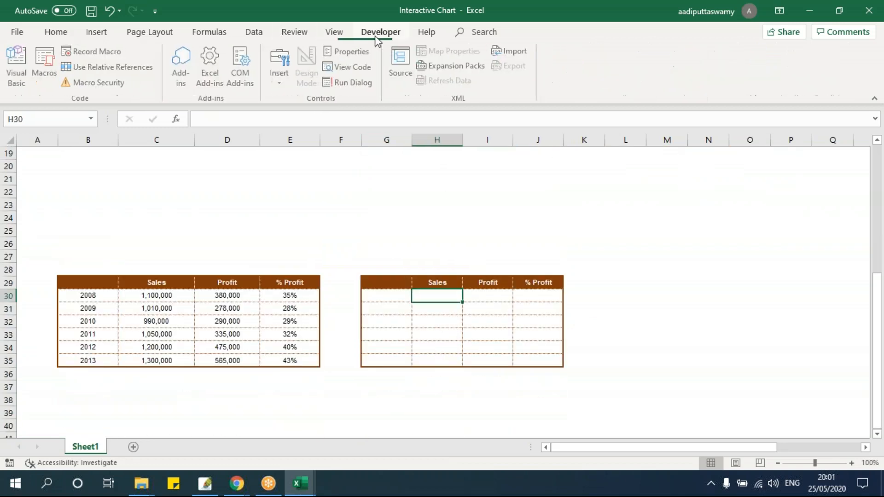
click(283, 79)
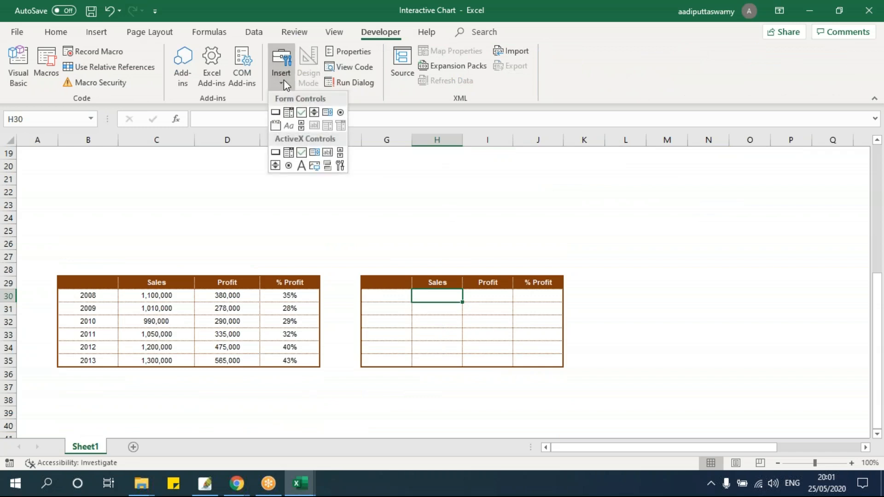
click(302, 113)
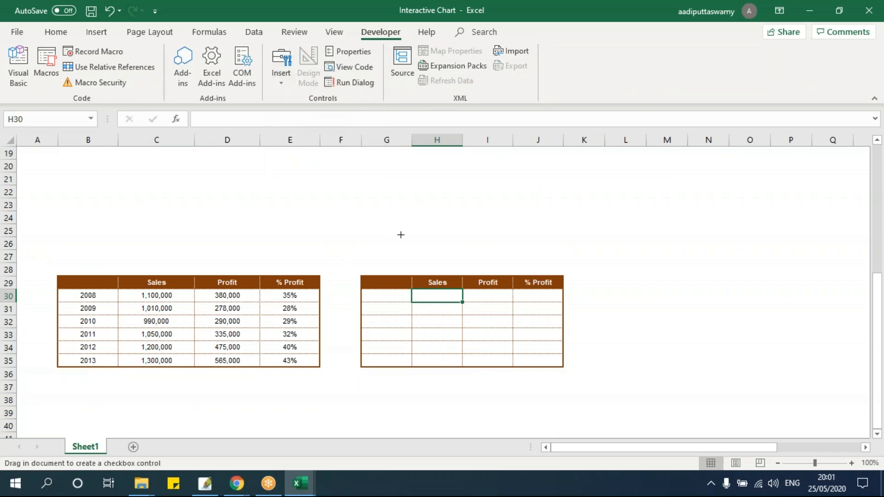
click(431, 240)
drag(471, 260, 457, 258)
drag(419, 238, 568, 237)
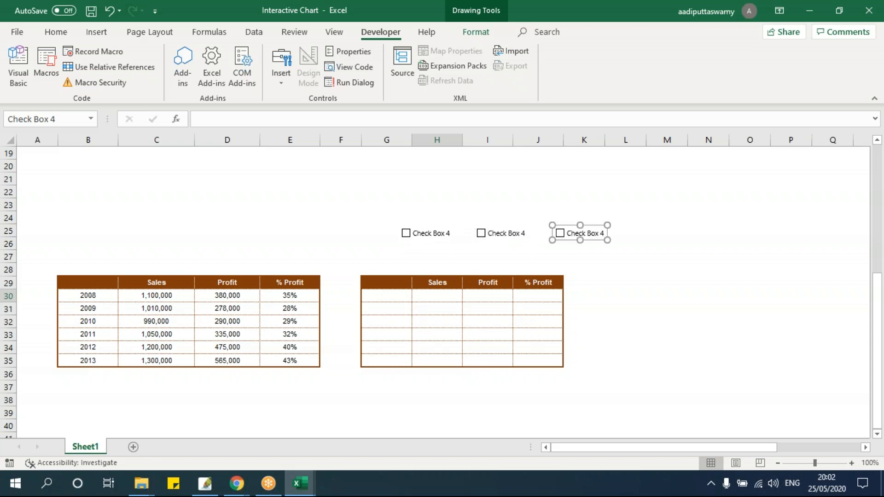
- Change the caption of the first check box to Sales
ctrl+click(432, 237)
key(Escape)
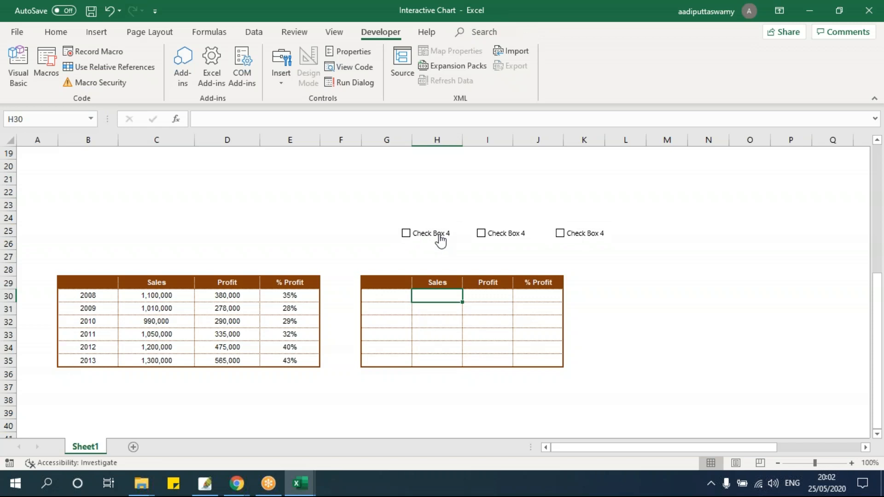
ctrl+click(420, 234)
click(420, 234)
key(BackSpace)
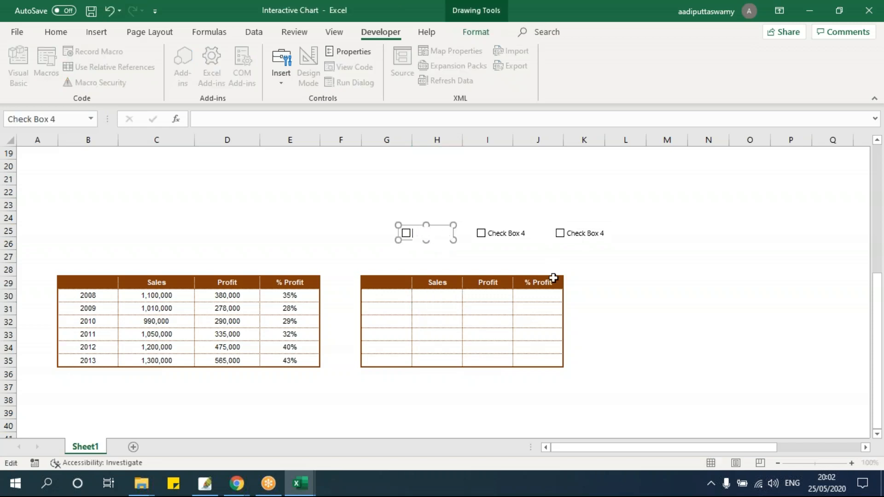
click(663, 319)
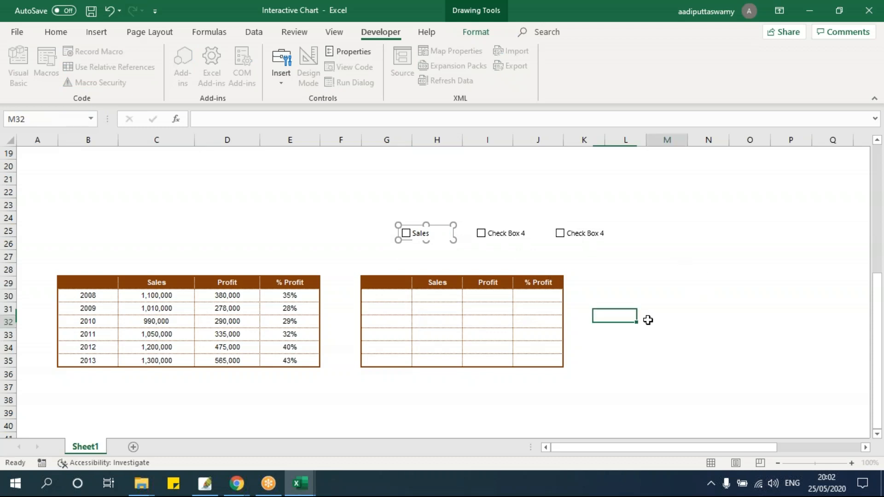
- Change the captions of the second and third check boxes above the second table to Profit and % Profit
ctrl+click(489, 237)
click(491, 233)
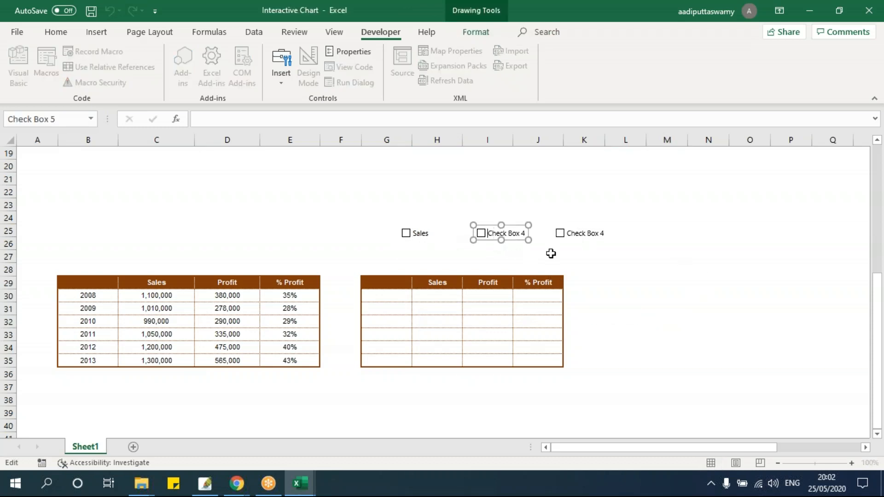
key(BackSpace)
click(637, 269)
ctrl+click(601, 232)
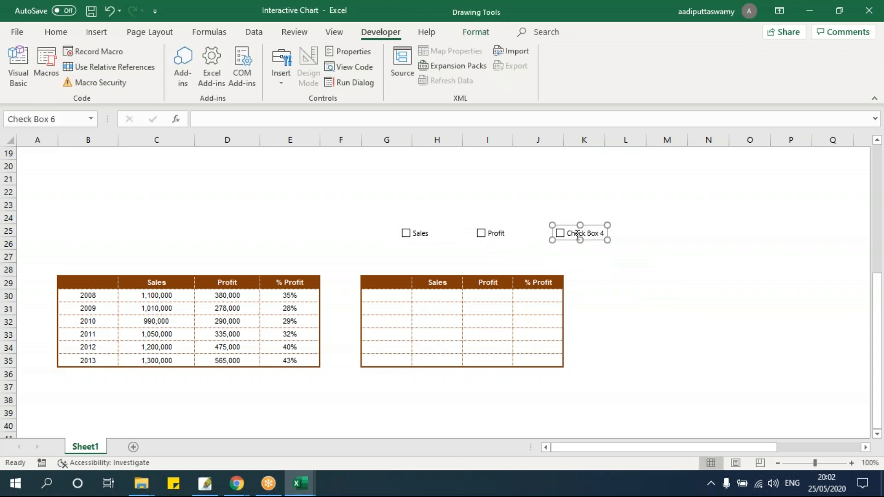
click(570, 234)
key(Delete)
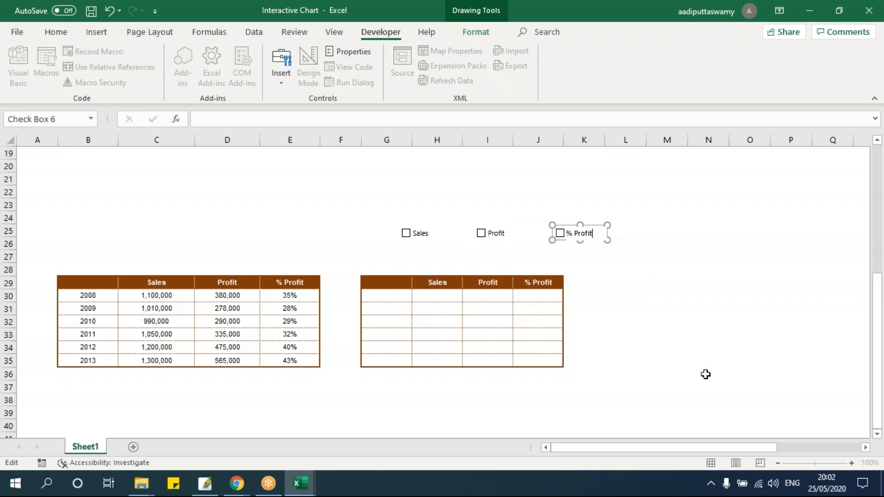
click(709, 373)
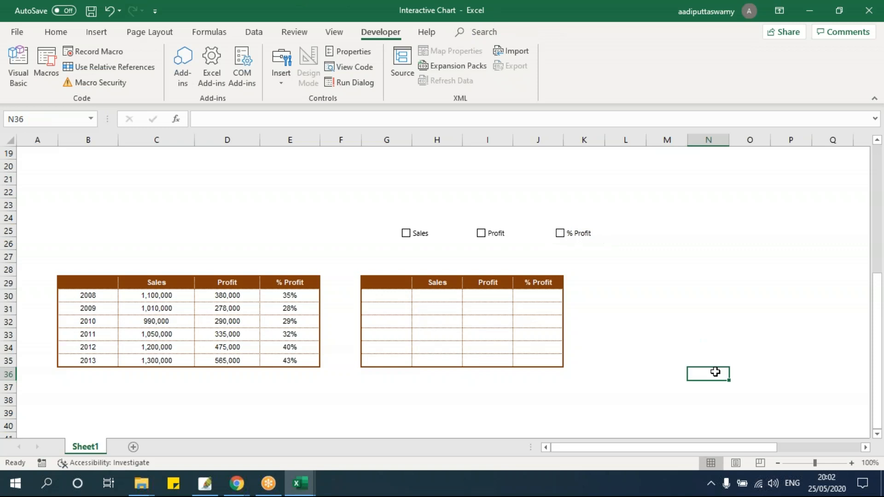
- Test the Sales, Profit and % Profit check boxes above the second table by toggling them on and off
click(407, 235)
click(481, 234)
click(560, 234)
click(482, 234)
click(406, 234)
- Link the Sales check box to cell H28 and toggle it on and off to test the link
right_click(415, 234)
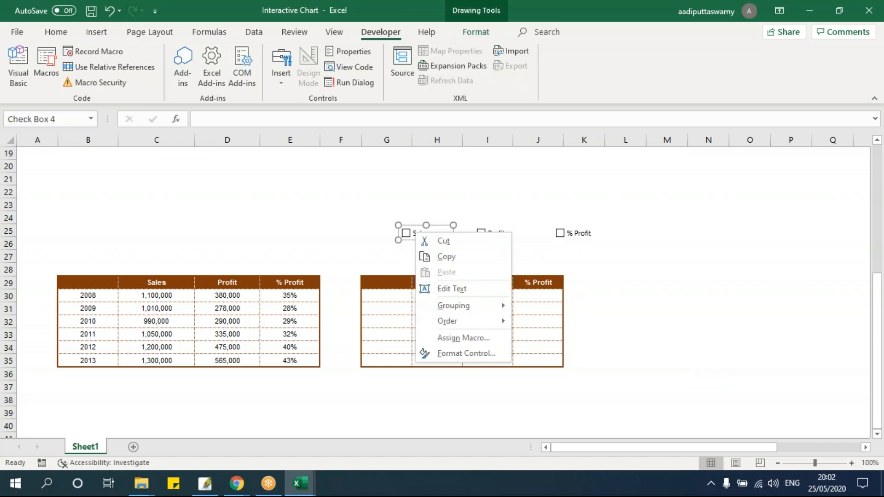
click(467, 354)
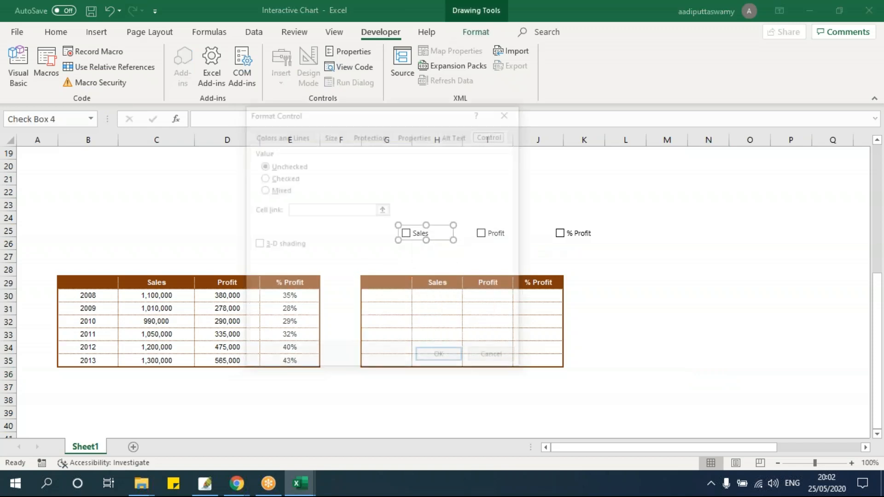
click(383, 209)
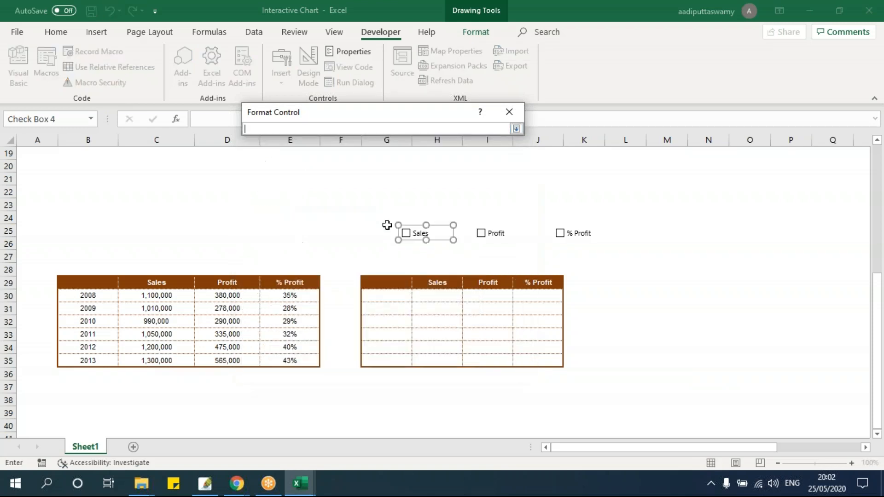
click(432, 266)
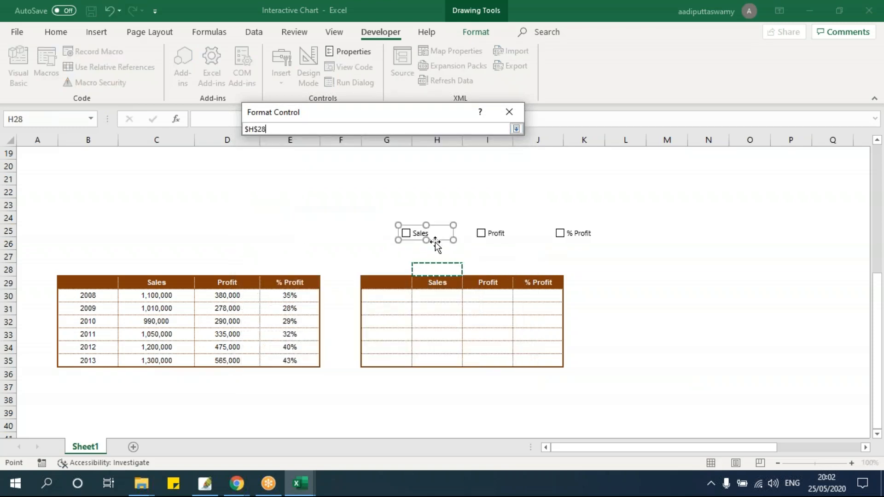
click(516, 129)
click(438, 358)
click(625, 283)
click(545, 424)
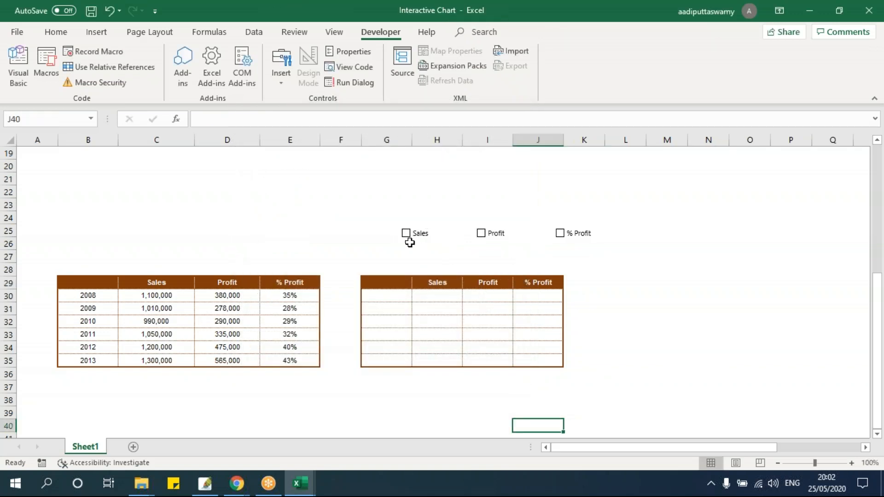
click(406, 235)
click(406, 234)
- Link the Profit check box to cell I28 and tick it
right_click(494, 233)
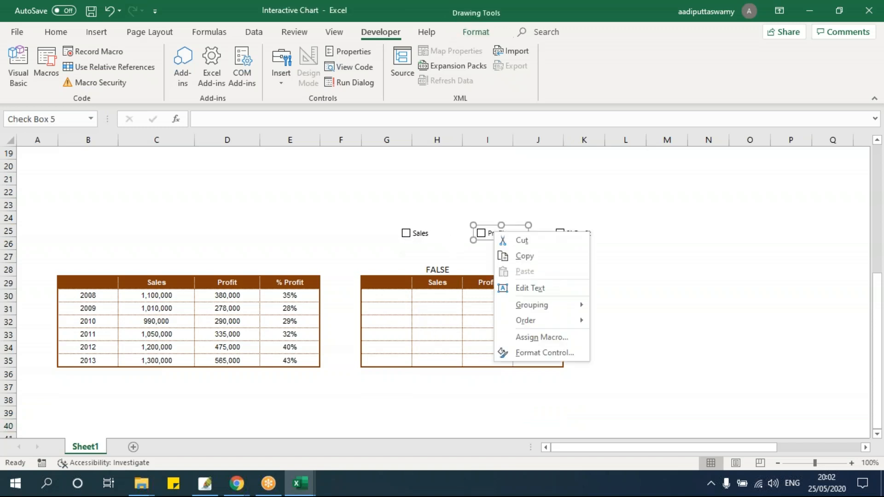
click(543, 353)
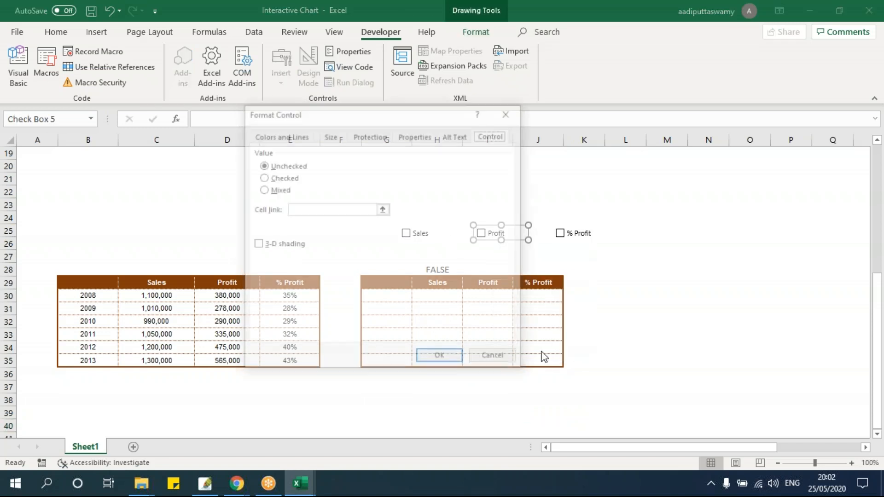
click(383, 209)
click(481, 268)
click(516, 129)
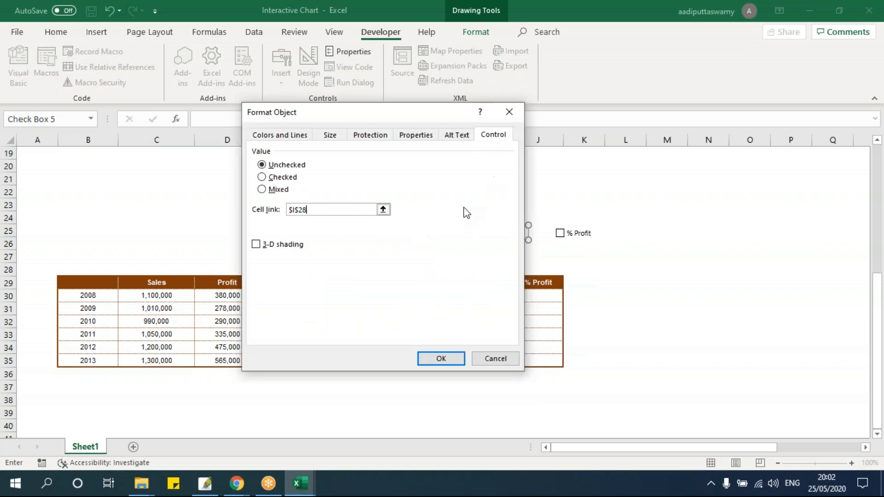
click(442, 357)
click(651, 255)
click(492, 236)
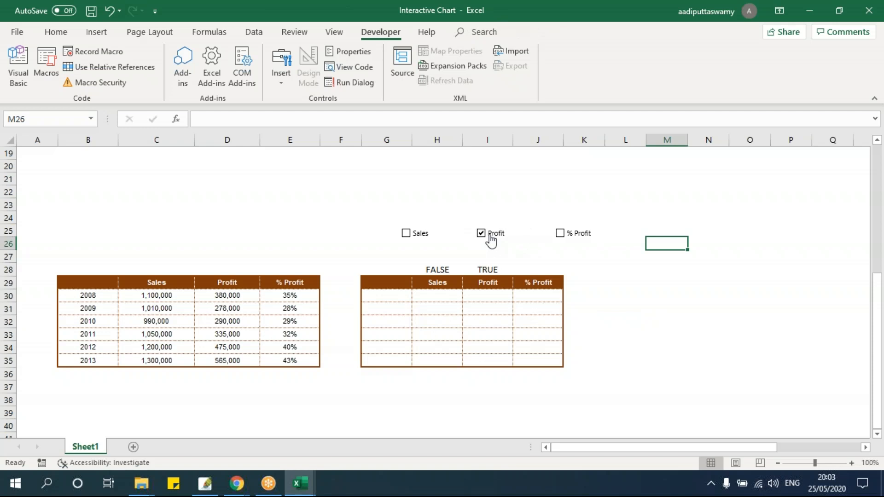
click(491, 237)
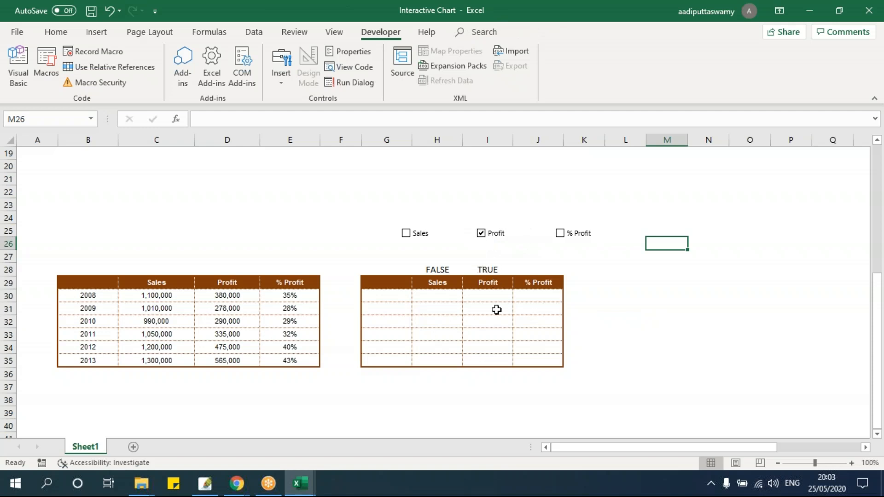
- Link the % Profit check box to cell J28, and tick the Sales and % Profit check boxes
right_click(569, 233)
click(621, 351)
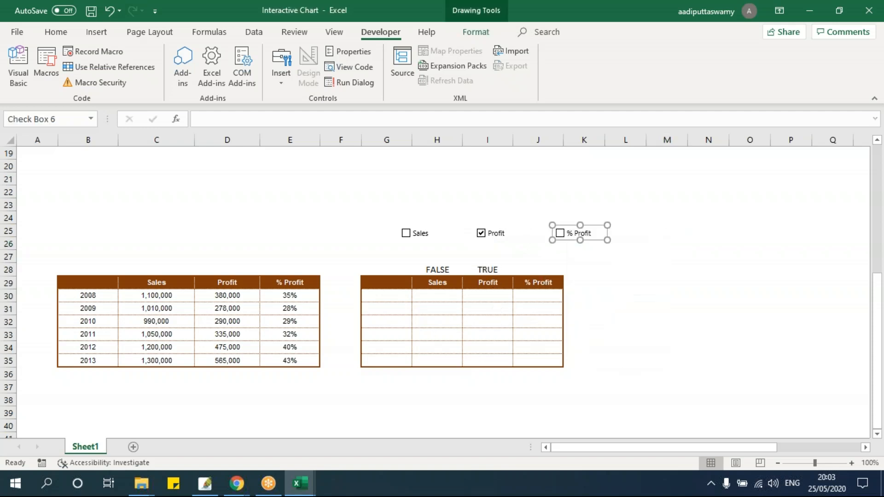
click(382, 207)
click(543, 269)
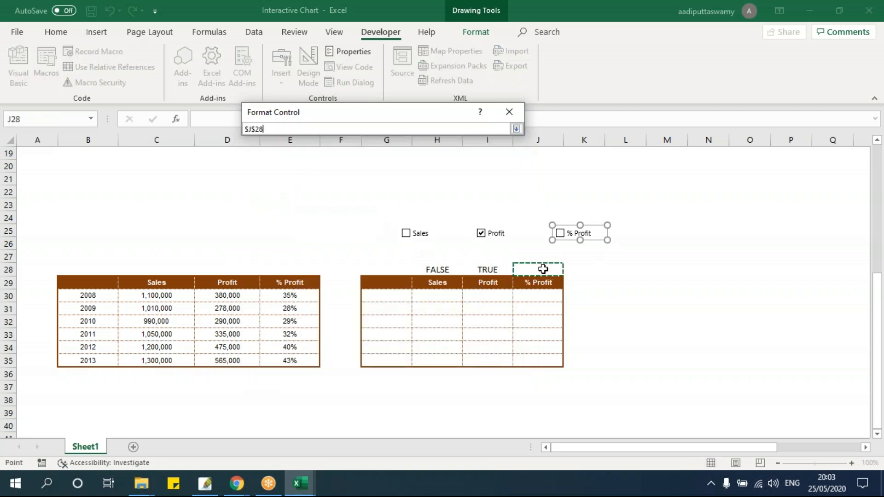
click(516, 129)
click(442, 357)
key(Escape)
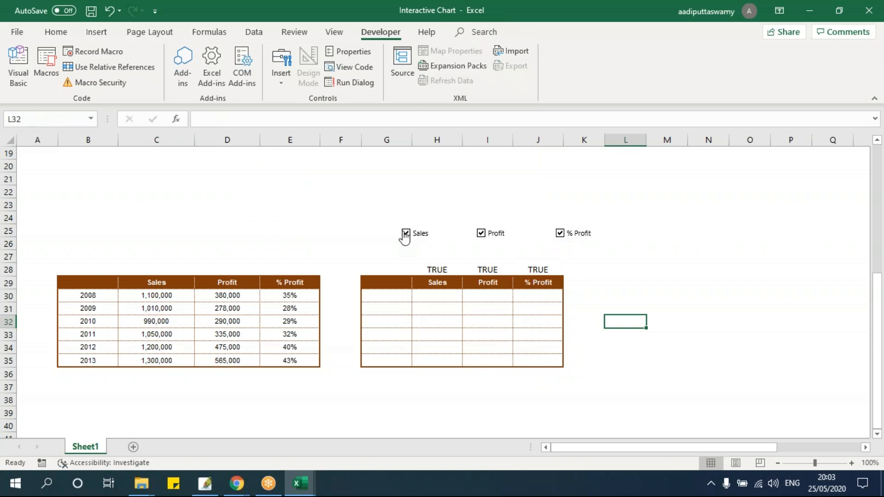
- Compare the second table's linked cells with the finished chart above, switching off that chart's % Profit series
drag(441, 273, 442, 357)
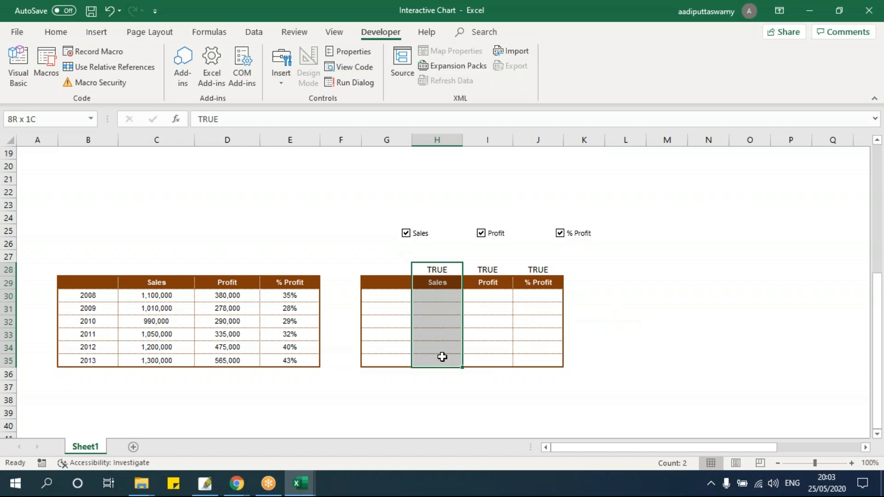
scroll(445, 306, up, 6)
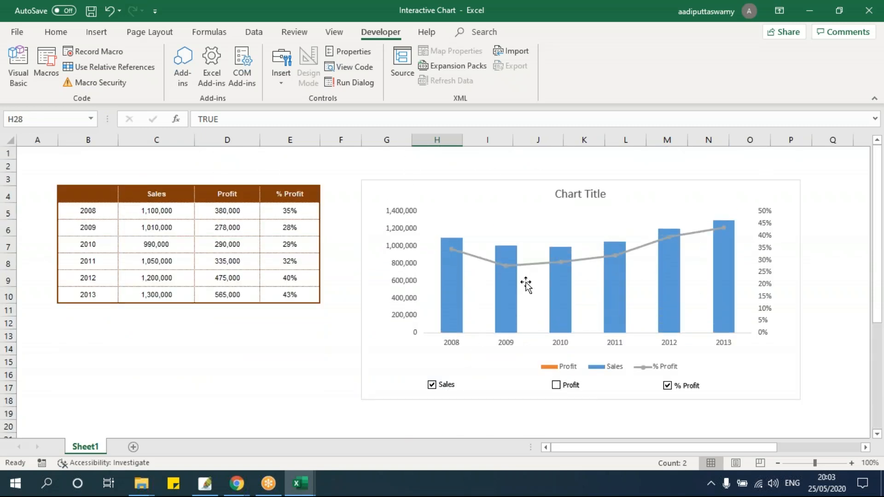
click(686, 389)
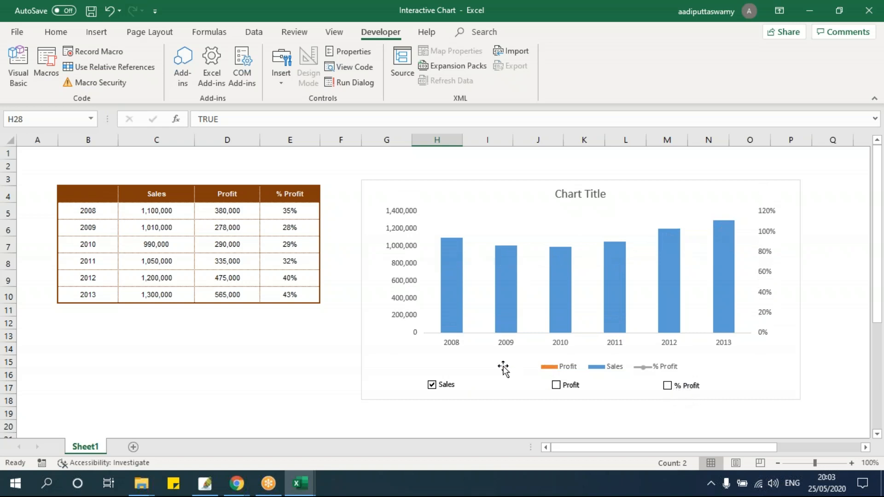
scroll(662, 396, down, 6)
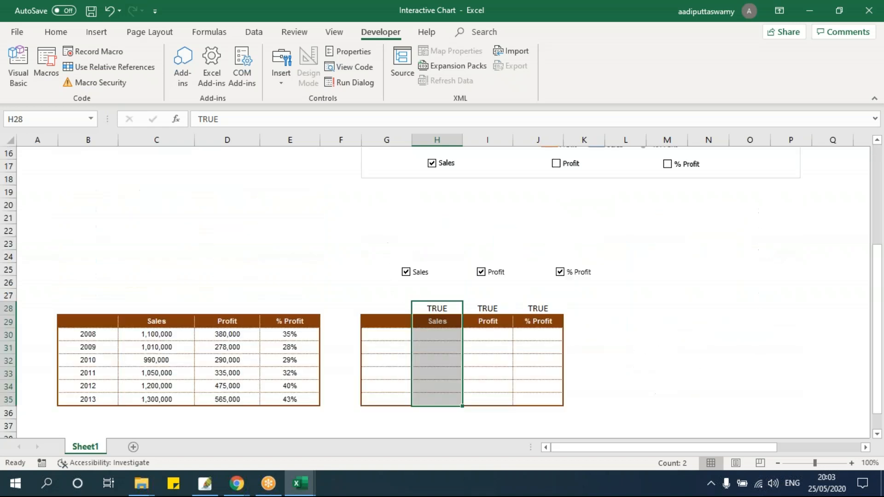
click(441, 310)
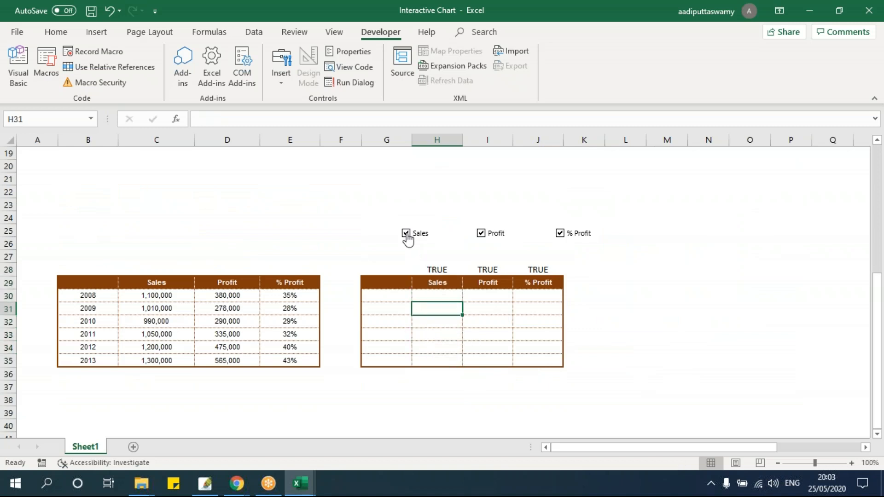
scroll(423, 299, up, 6)
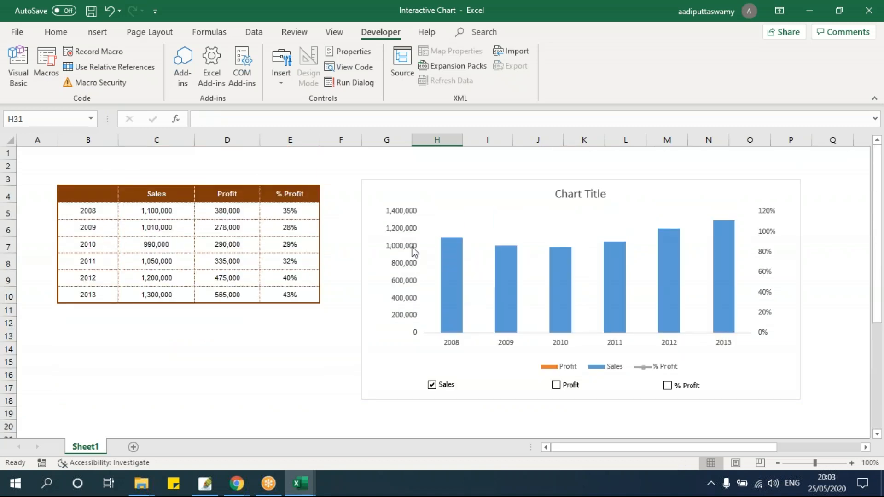
scroll(509, 275, down, 6)
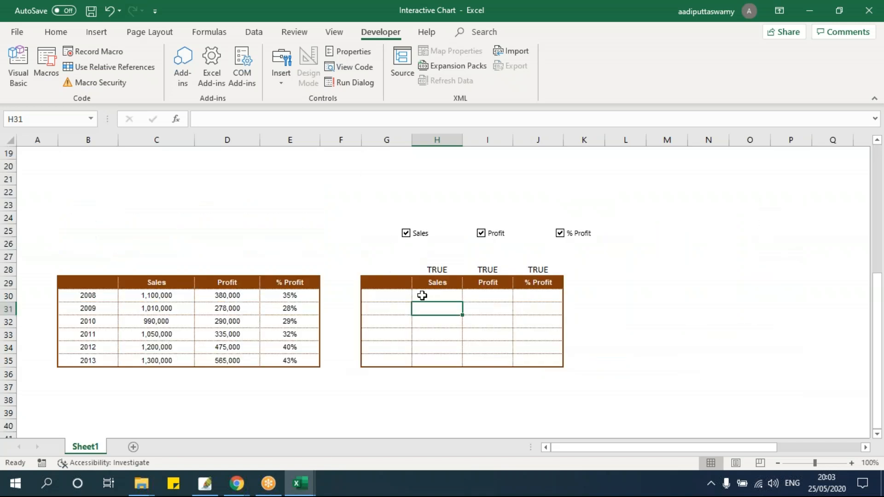
- Copy the year column B29:B35 of the first table into the second table at G29
drag(109, 288, 111, 362)
key(ctrl+c)
click(408, 283)
key(ctrl+v)
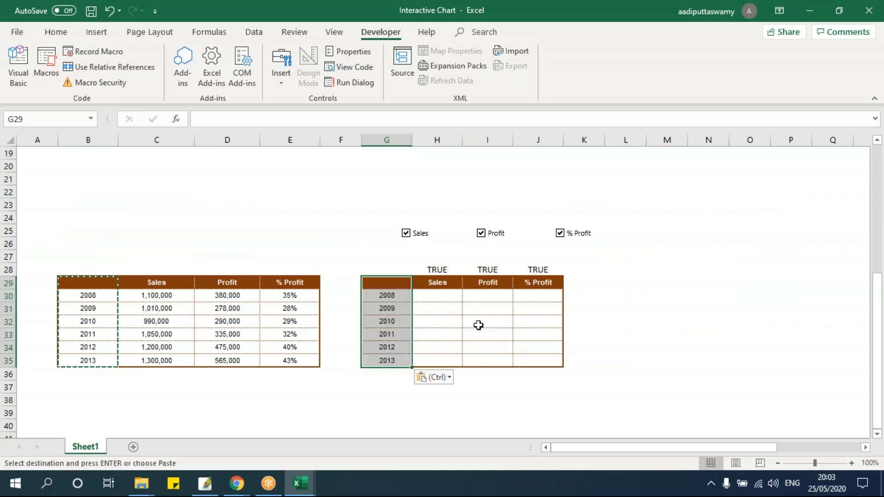
- Enter the formula =IF(H$28=TRUE,C30,NA()) in cell H30, the 2008 Sales cell of the second table
click(439, 294)
scroll(589, 342, up, 1)
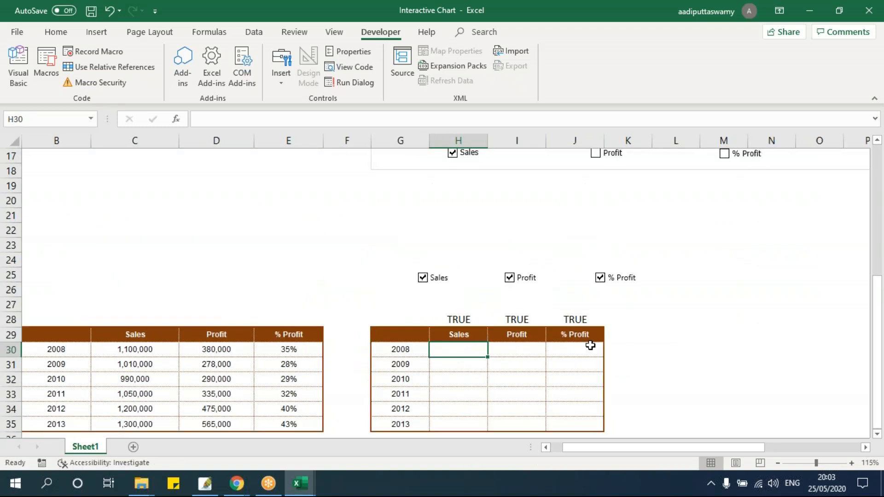
text(=IF()
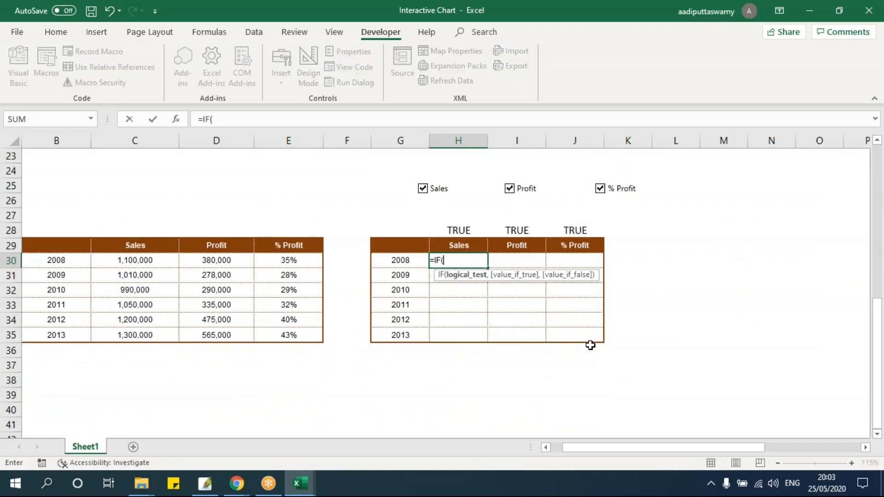
key(Up)
key(Up)
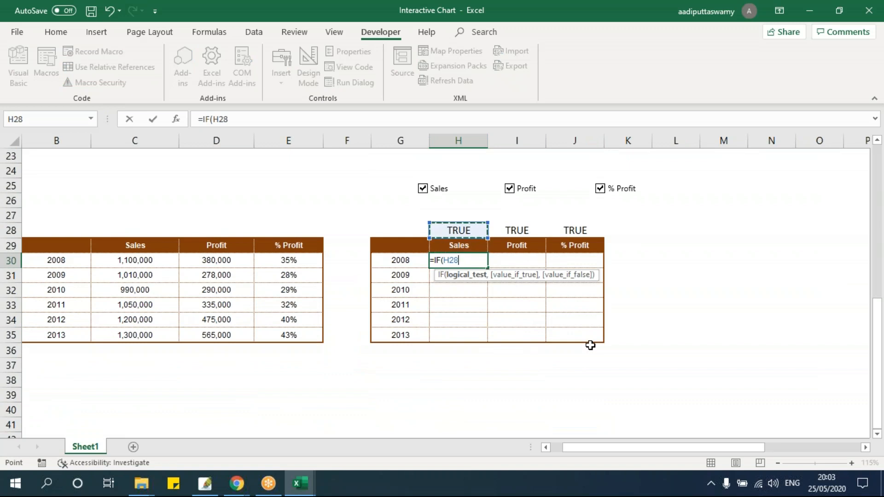
key(F4)
key(F4)
text(=true,)
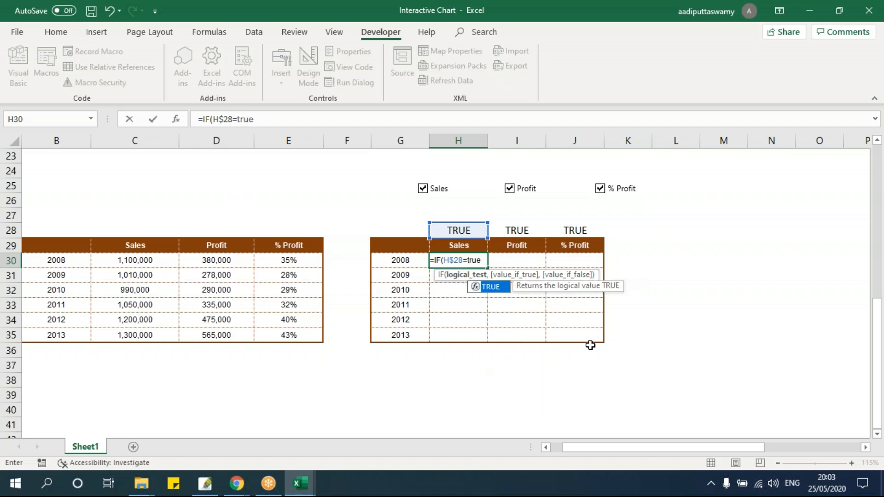
click(172, 257)
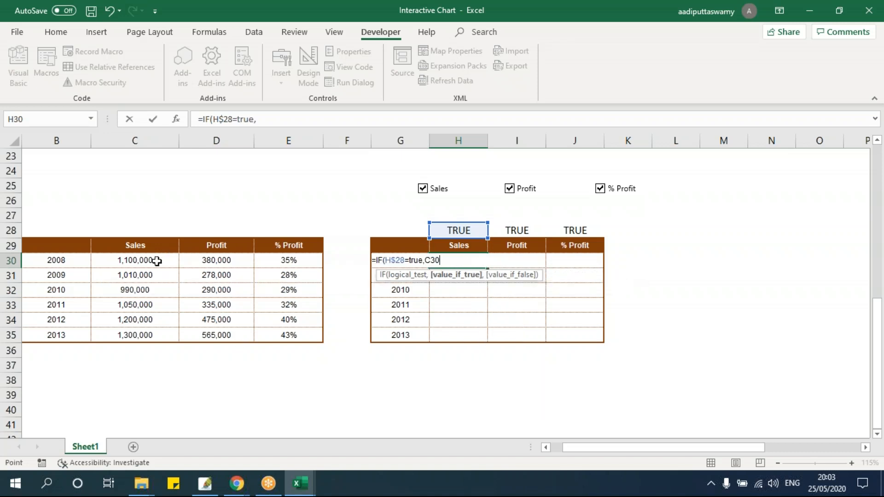
text(,na)
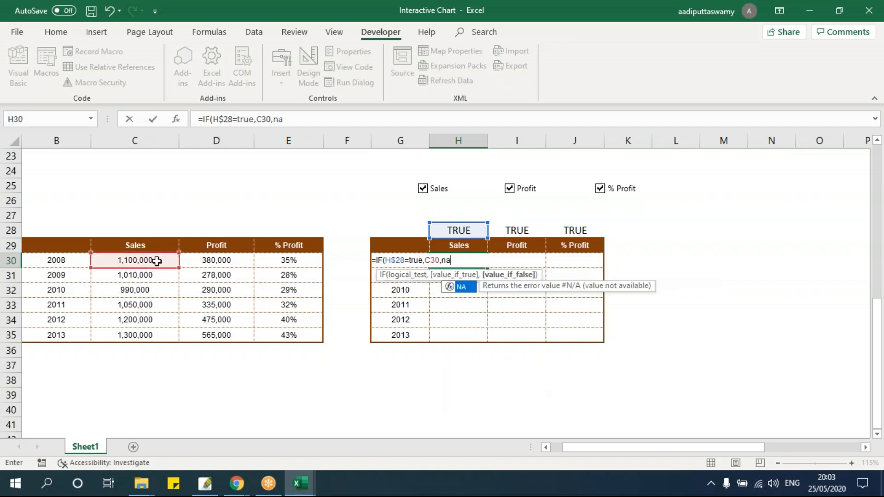
text(())
key(Return)
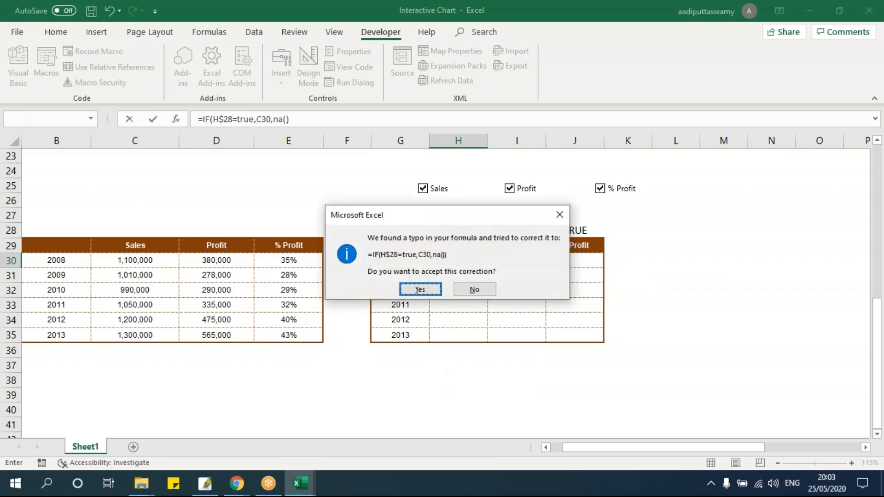
key(Return)
- Fill the H30 formula through H30:J35 and format the % Profit values in J30:J35 as percentages
drag(458, 261, 575, 335)
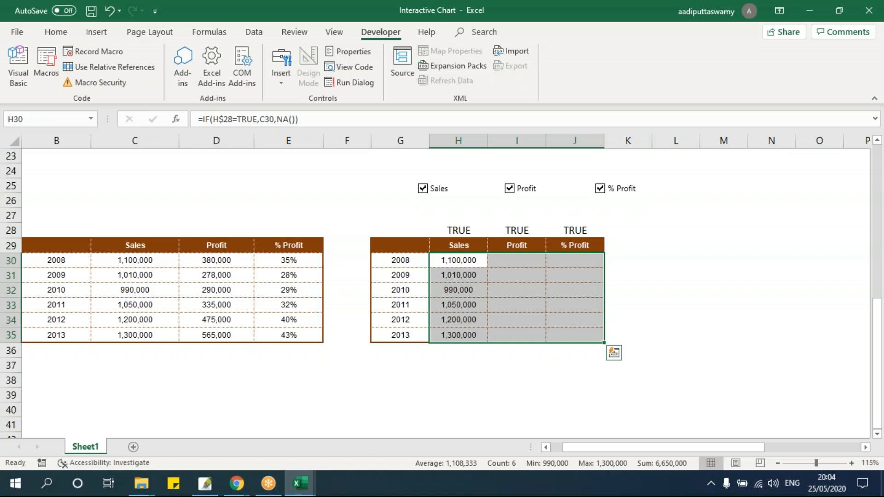
key(ctrl+r)
drag(575, 260, 581, 341)
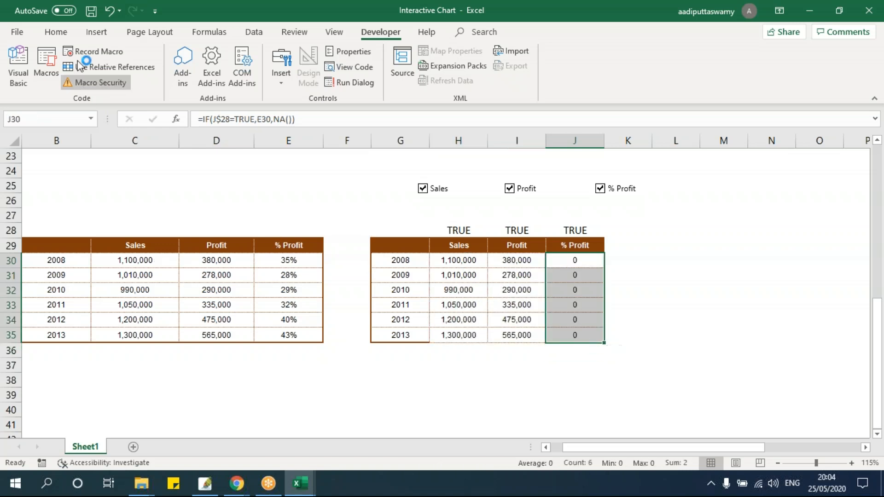
click(56, 31)
click(408, 77)
click(668, 305)
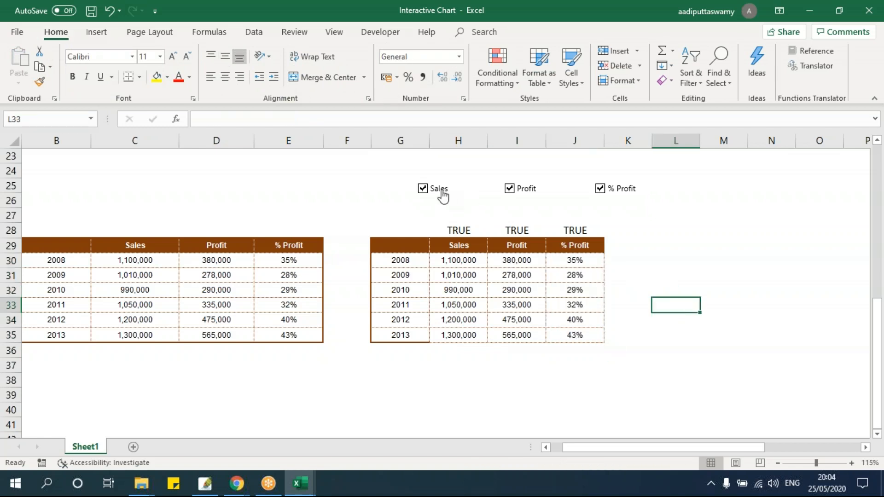
- Clear the Sales and % Profit check boxes and check how the matching columns of the second table respond
click(423, 189)
drag(460, 260, 460, 335)
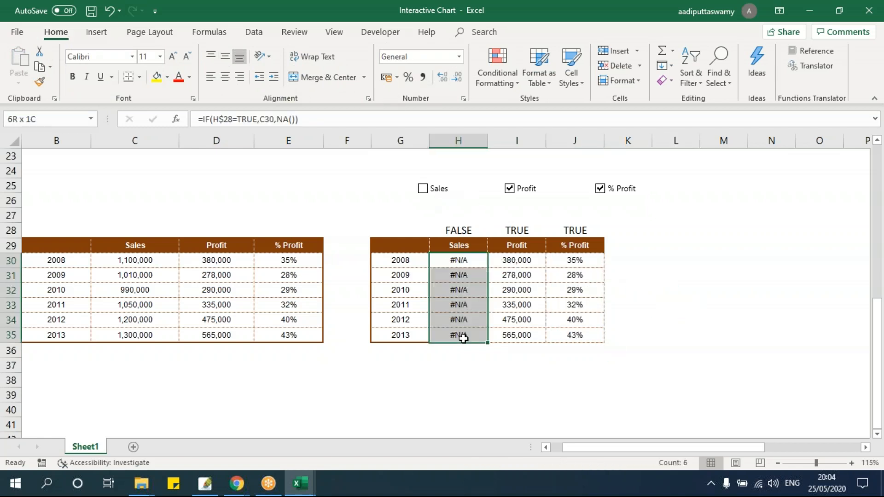
click(601, 188)
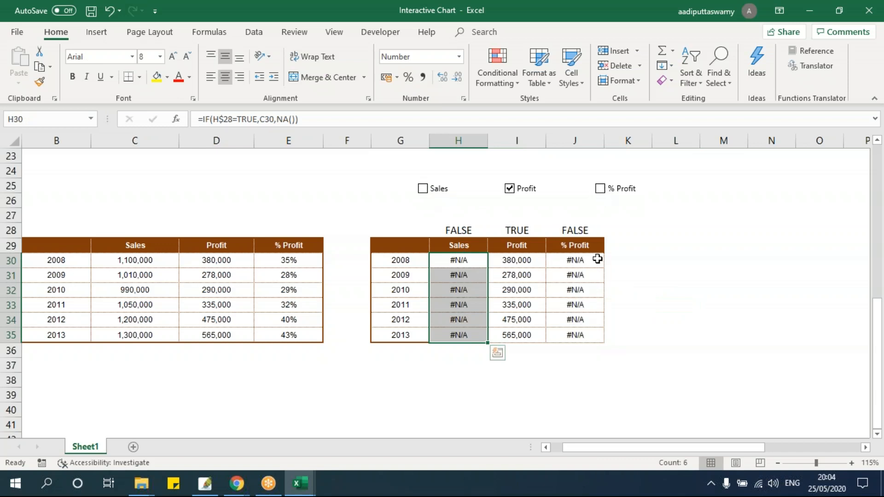
drag(583, 260, 578, 334)
- Insert a 2-D stacked column chart from the second table G29:J35, place it just beneath the check boxes and widen it
drag(416, 249, 573, 338)
click(98, 32)
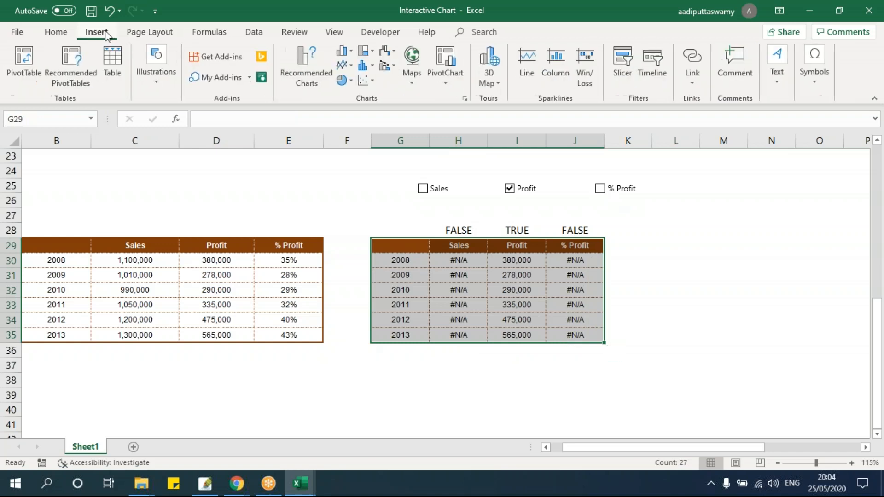
click(344, 51)
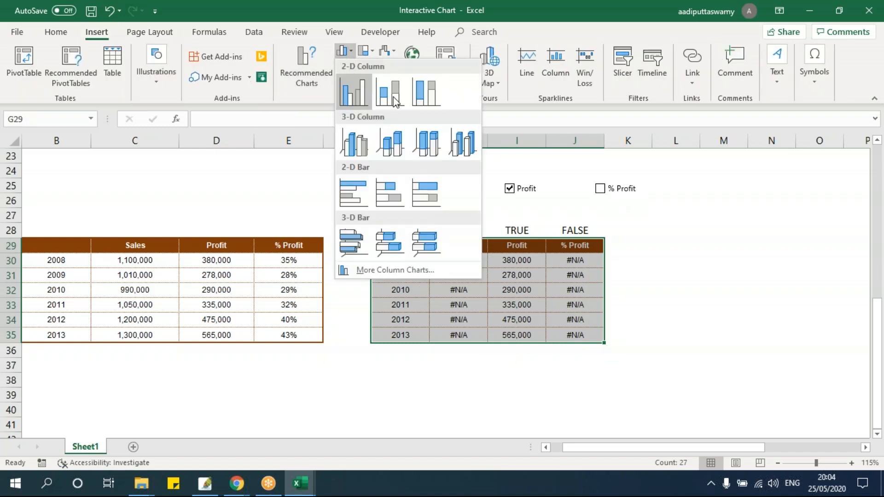
click(351, 91)
drag(384, 196, 422, 207)
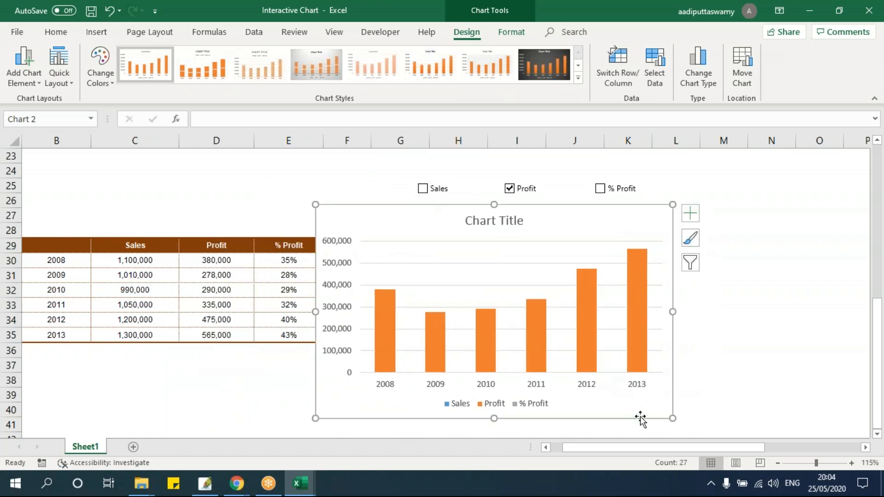
drag(671, 418, 707, 420)
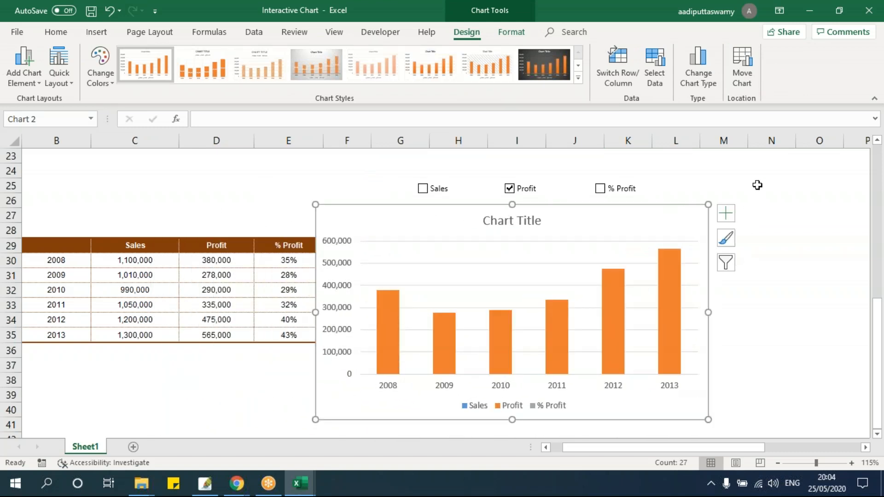
click(756, 185)
- Switch on the Sales and % Profit check boxes and reposition the chart below them, moving it aside briefly to check the second table
click(422, 188)
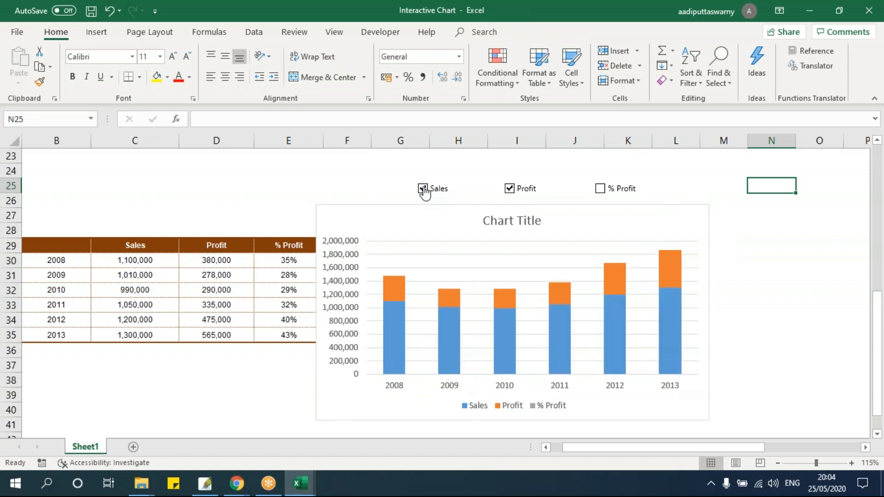
click(604, 196)
drag(645, 207, 437, 219)
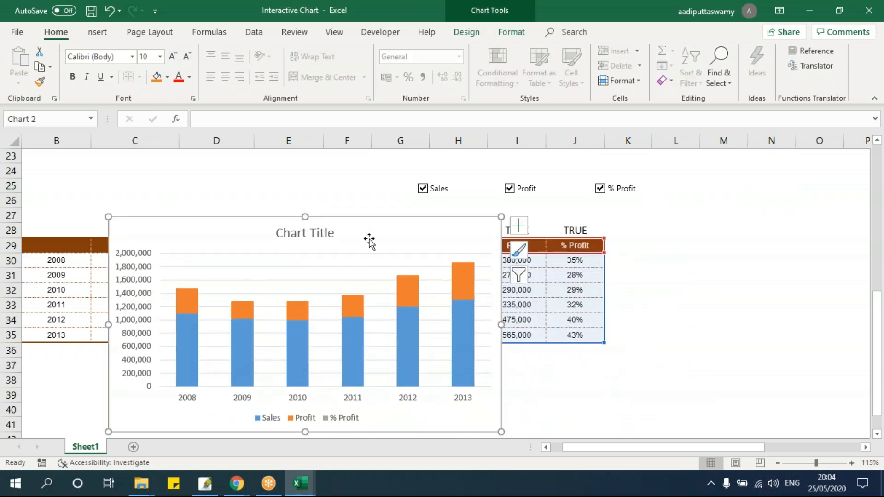
drag(367, 221, 581, 211)
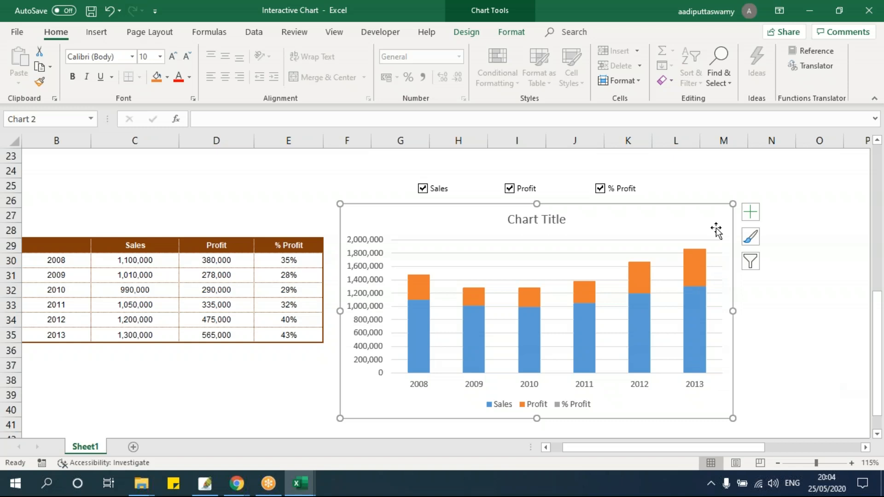
- Change the chart's % Profit series to a line with markers plotted on the secondary axis
right_click(535, 292)
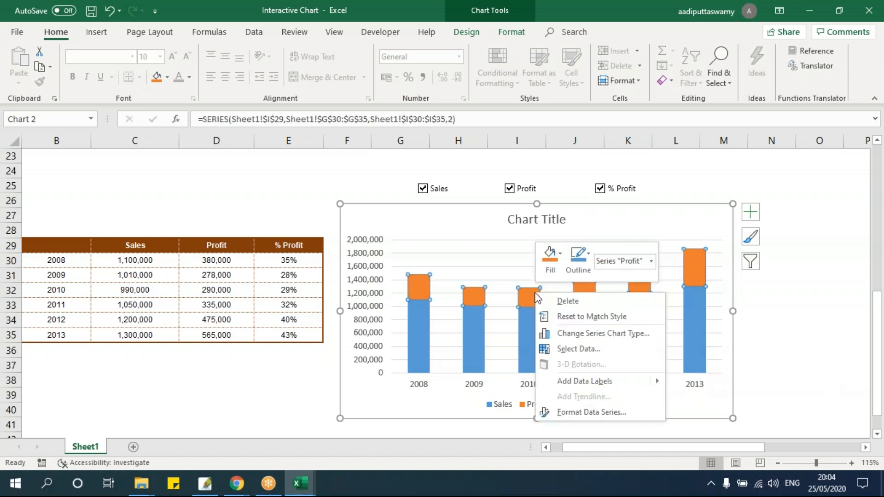
click(615, 333)
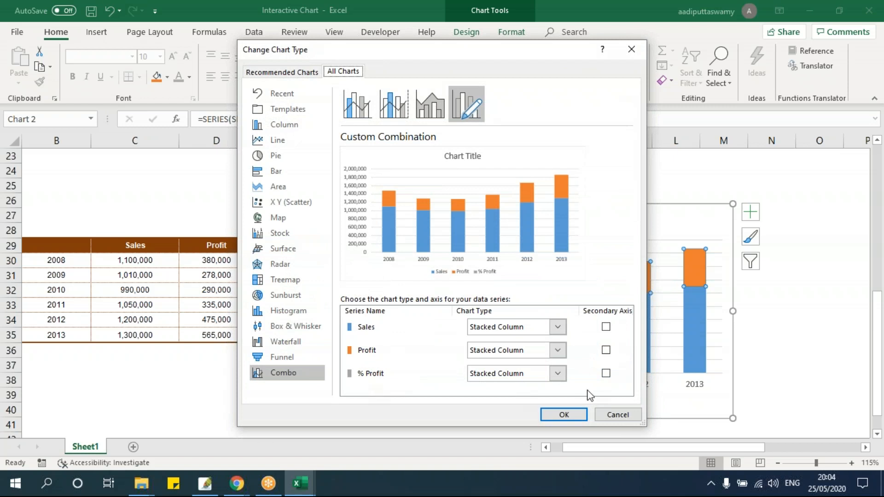
click(606, 374)
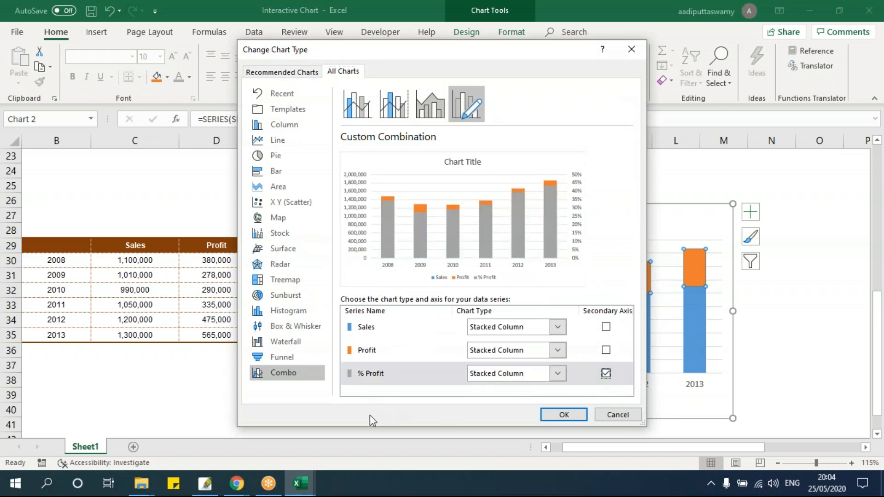
click(527, 373)
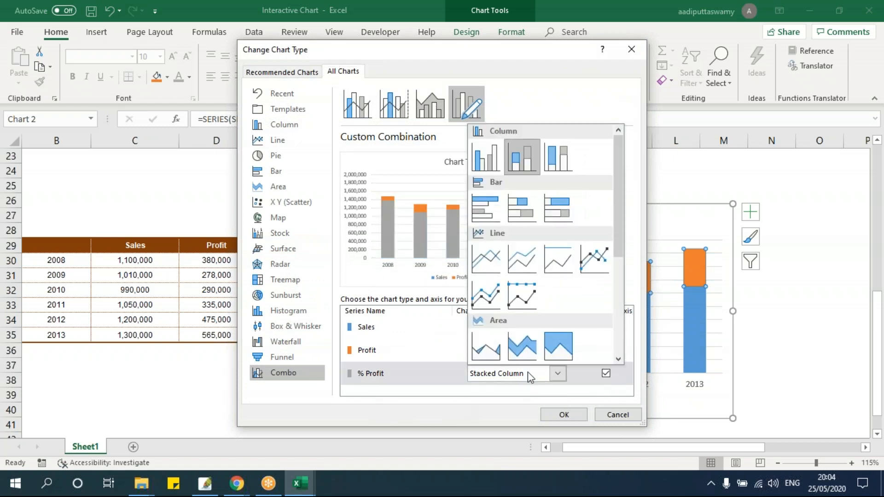
click(601, 259)
click(564, 414)
click(737, 170)
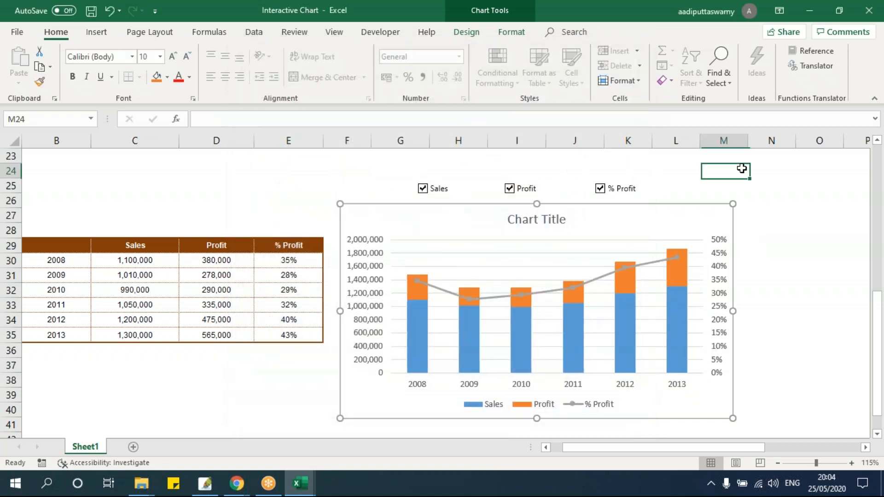
- Test the new chart by toggling the % Profit, Profit and Sales check boxes, leaving only Profit cleared
click(604, 192)
click(512, 193)
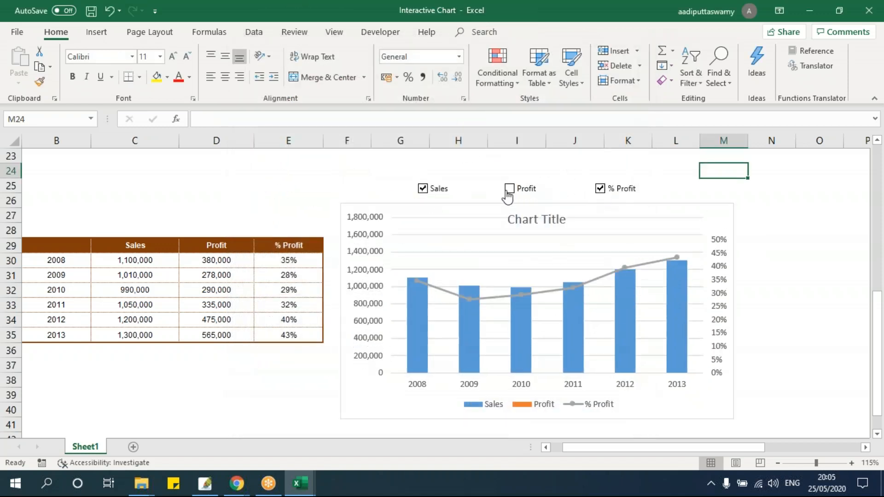
click(434, 194)
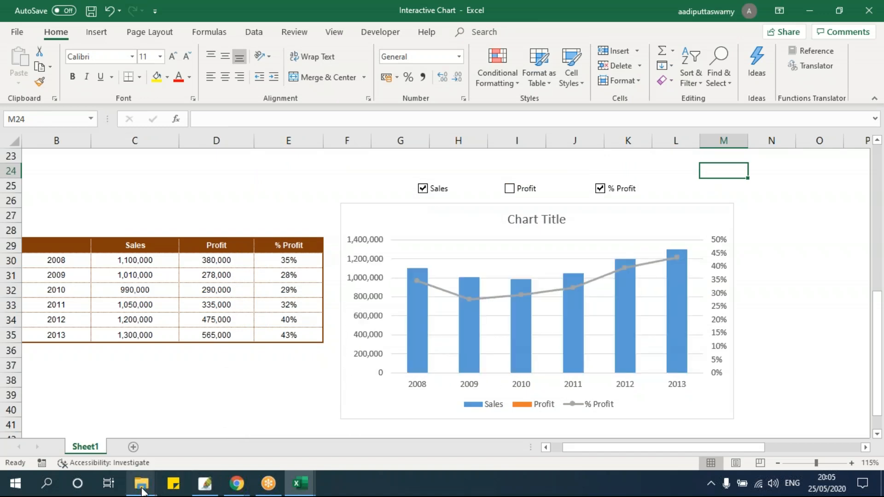
- Check the 15 - ChartsGraphs folder and review the Column Chart, Bar Chart and Combined Chart sheets of the Basic Charts workbook
mouse_move(143, 489)
click(316, 443)
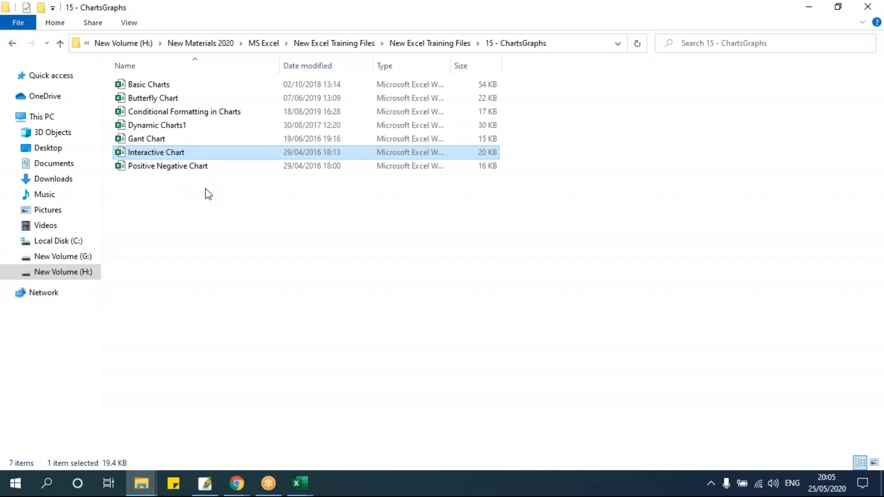
click(306, 488)
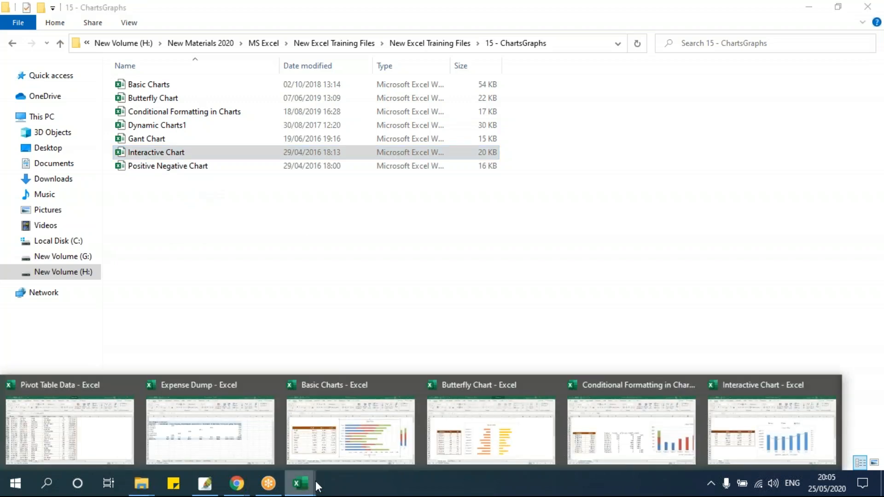
click(347, 450)
click(97, 449)
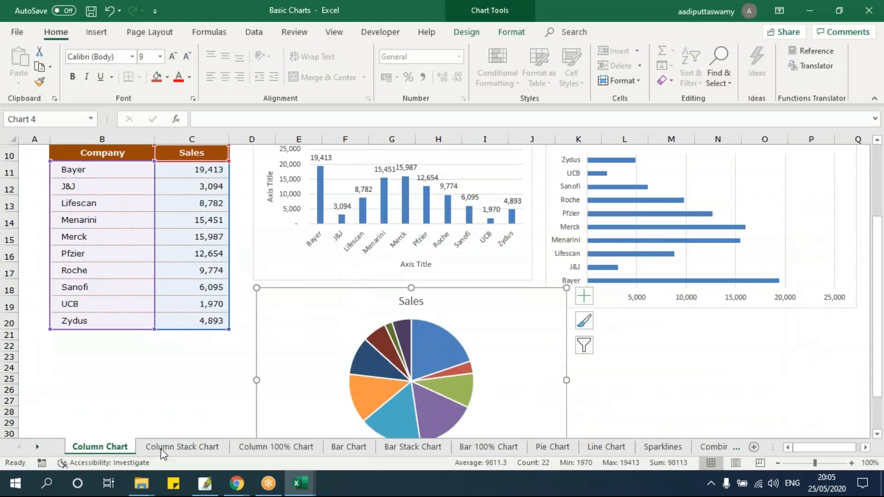
click(349, 449)
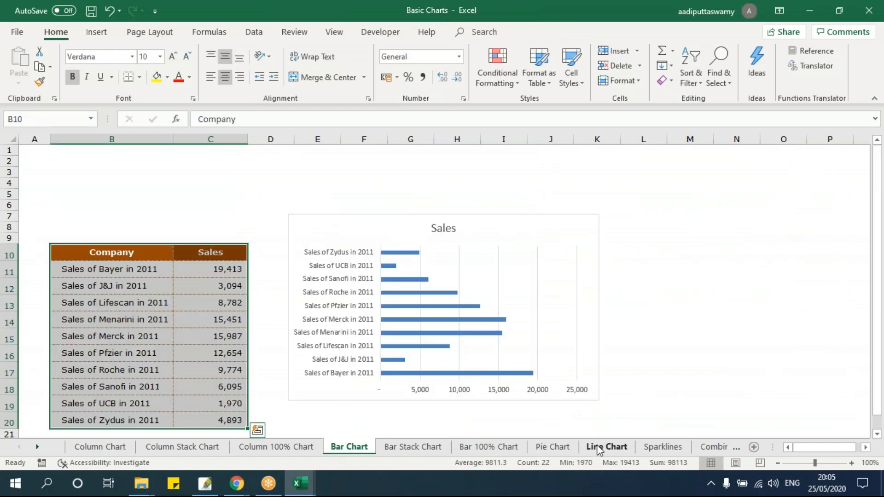
click(661, 315)
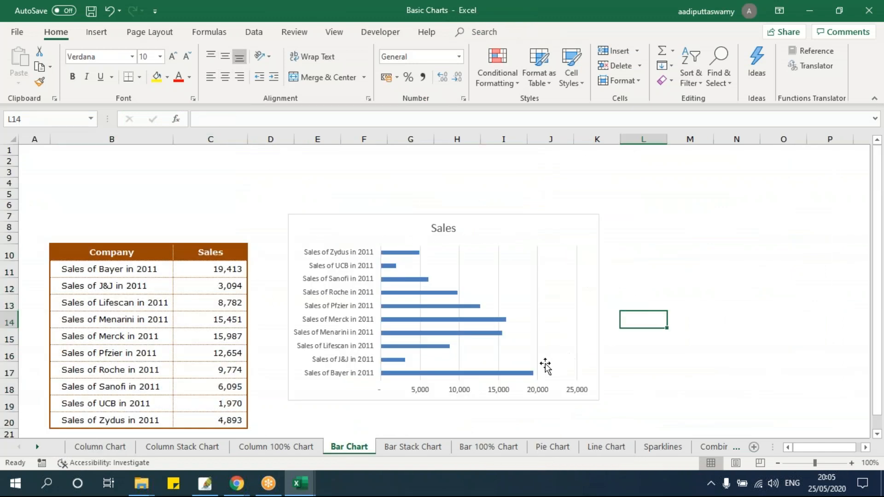
click(713, 446)
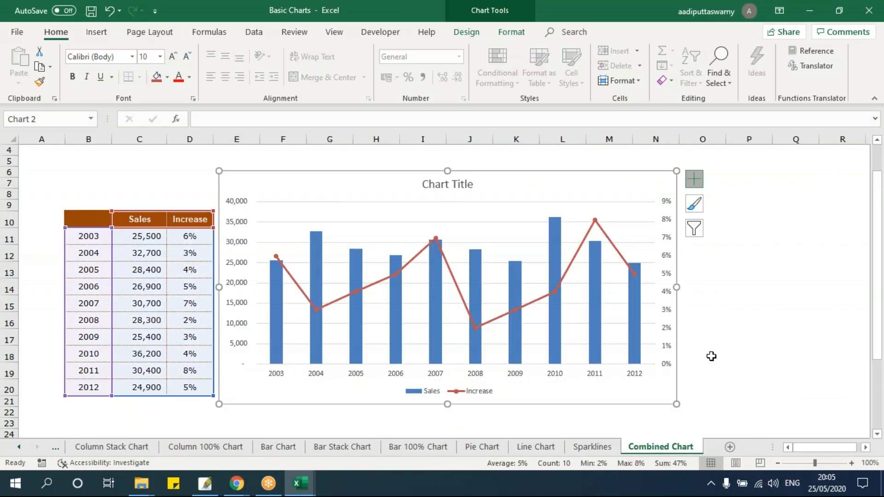
click(714, 331)
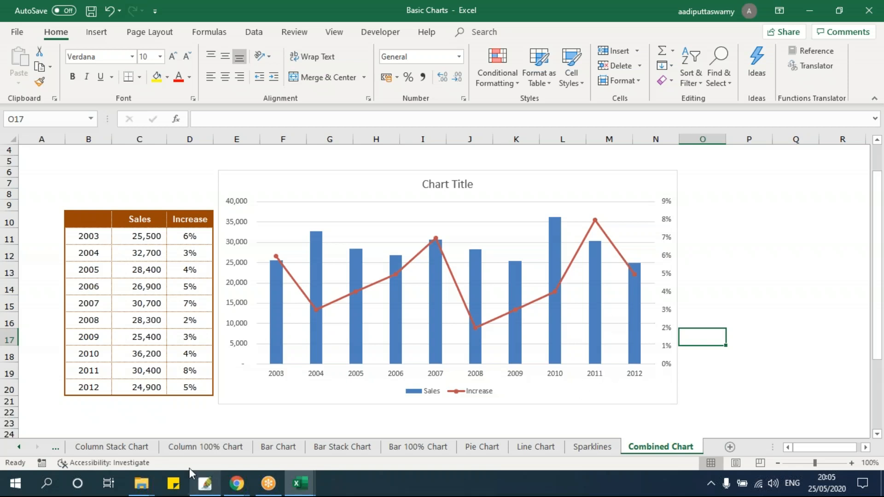
- Switch to File Explorer and open the Car workbook from the 14 - Comments folder of New Excel Training Files
click(143, 488)
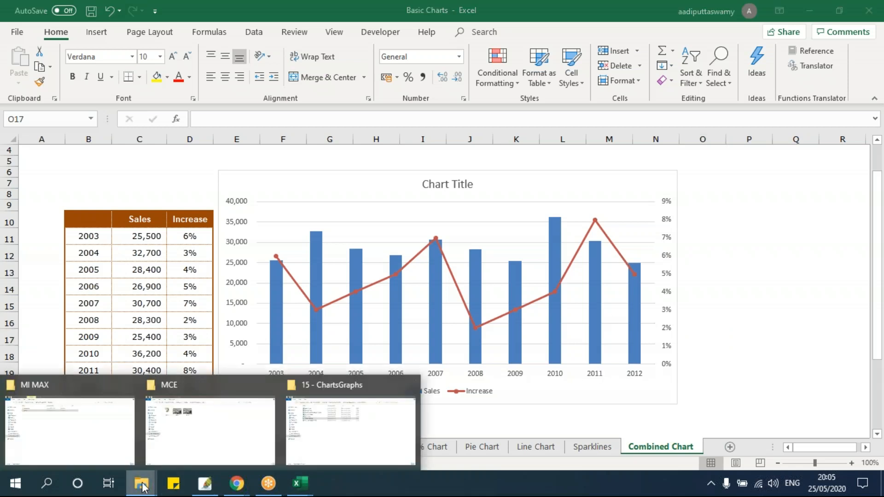
click(361, 430)
click(412, 45)
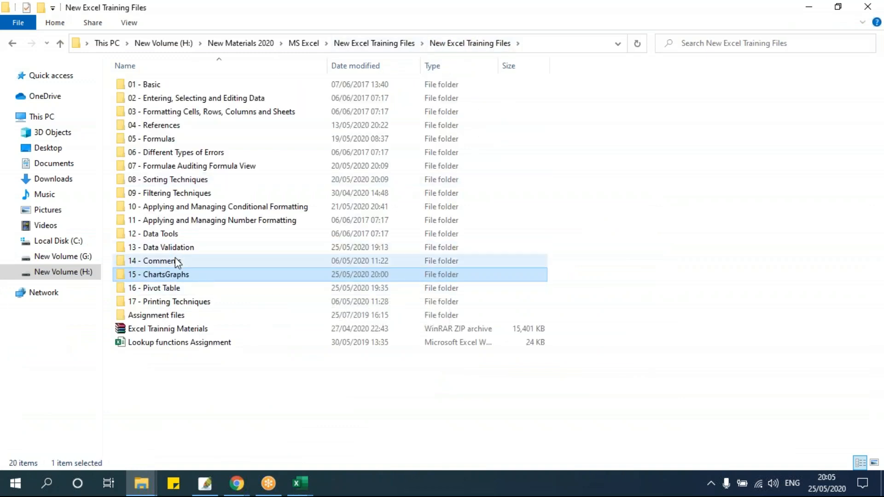
click(196, 303)
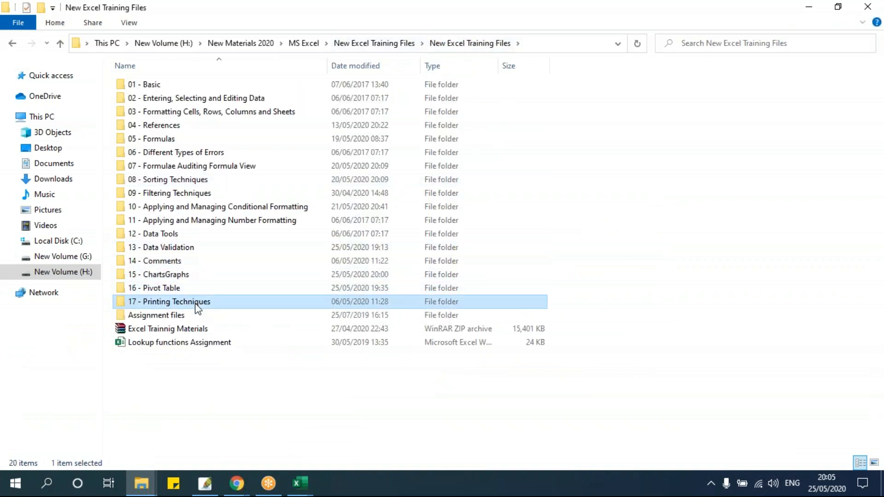
click(217, 398)
click(180, 263)
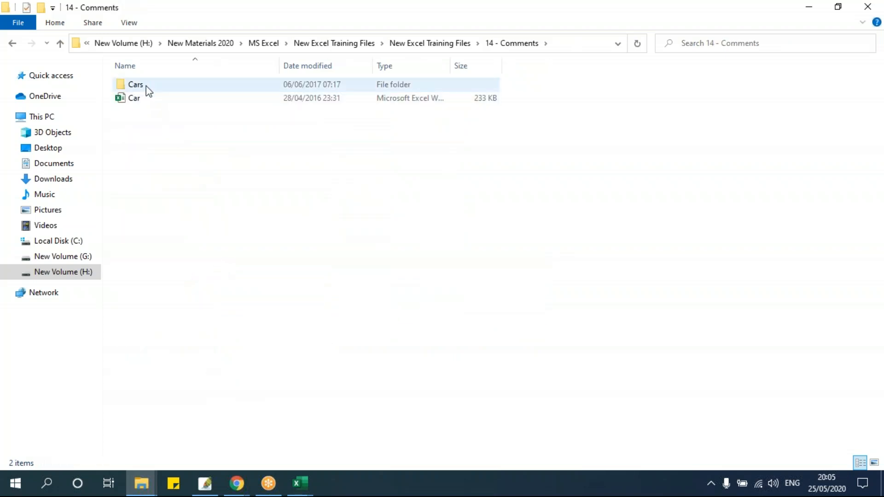
click(138, 97)
double_click(143, 97)
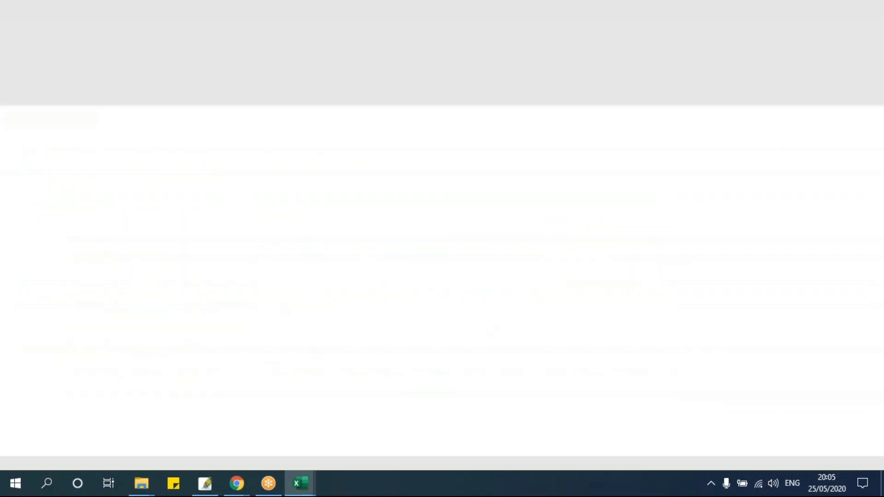
- Examine the picture notes attached to the Toyota car cells in both tables of the Car workbook
click(376, 354)
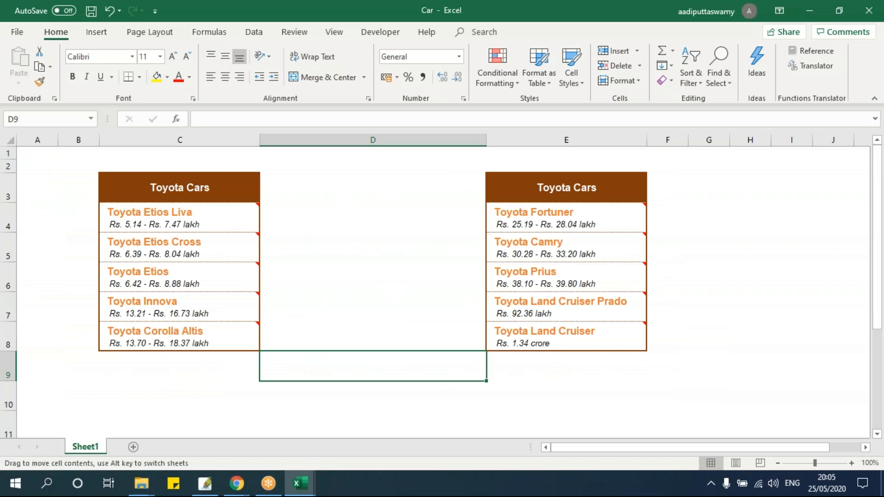
click(616, 391)
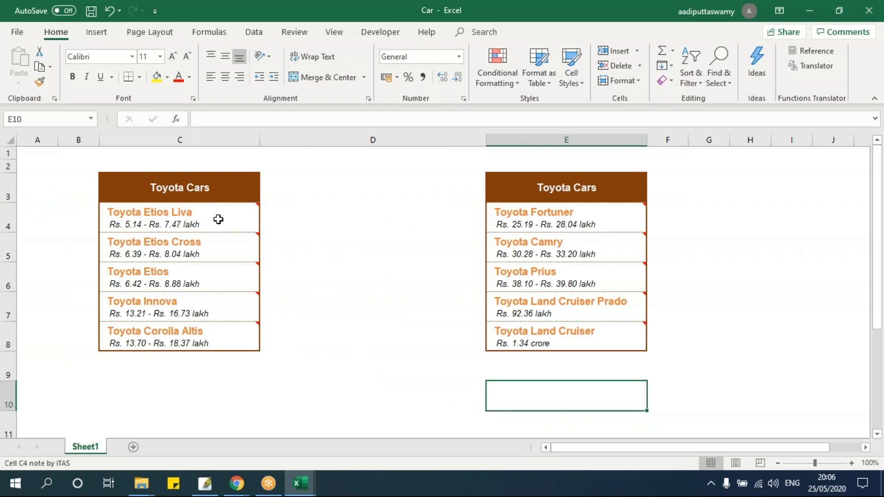
mouse_move(221, 249)
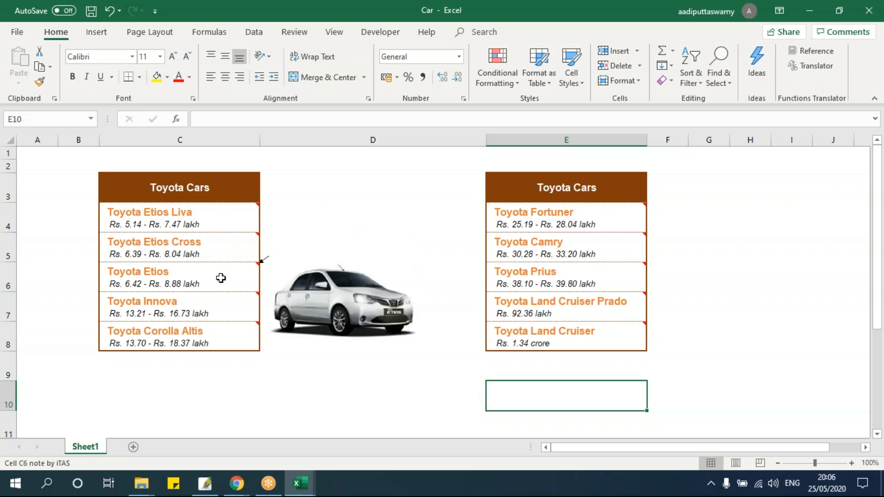
mouse_move(229, 330)
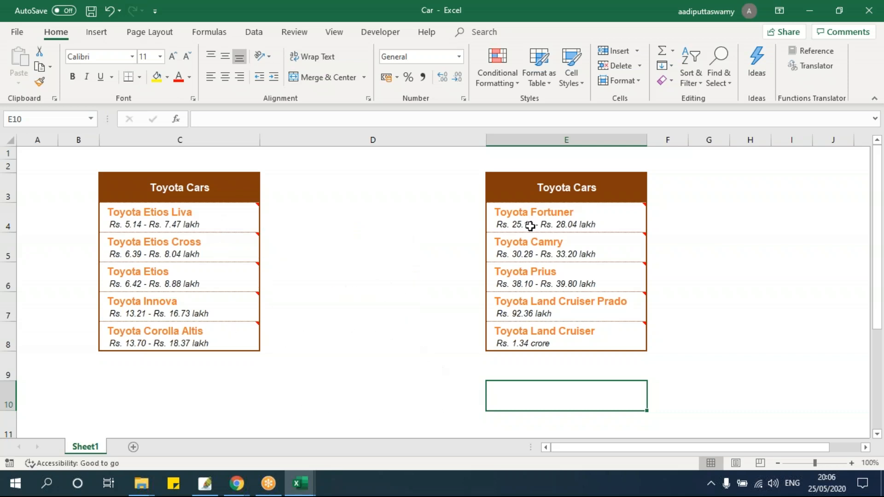
mouse_move(526, 256)
click(413, 374)
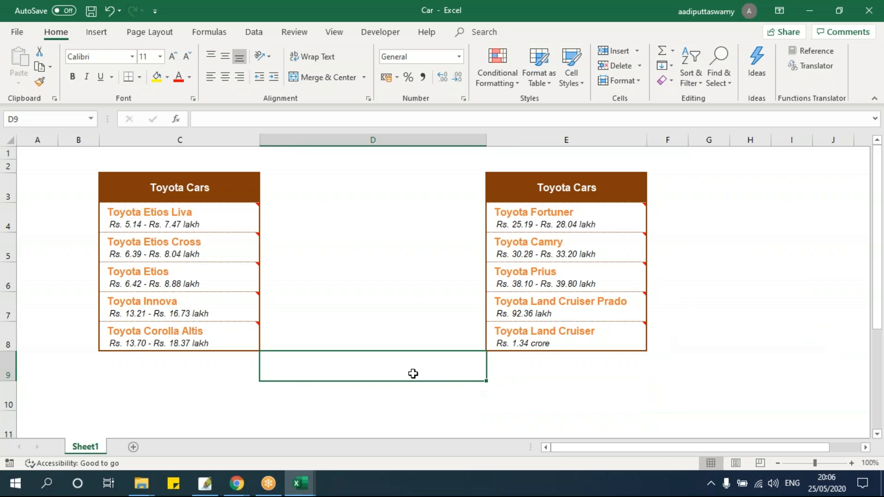
scroll(405, 370, down, 1)
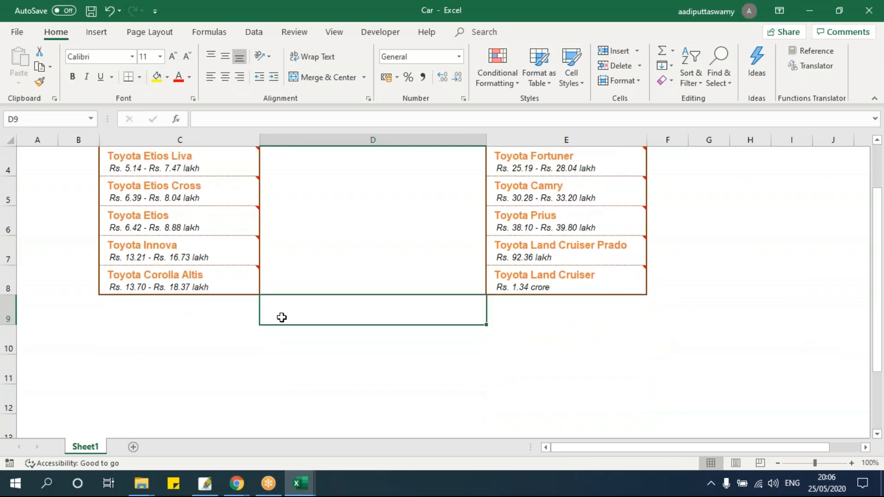
scroll(327, 322, up, 1)
mouse_move(562, 226)
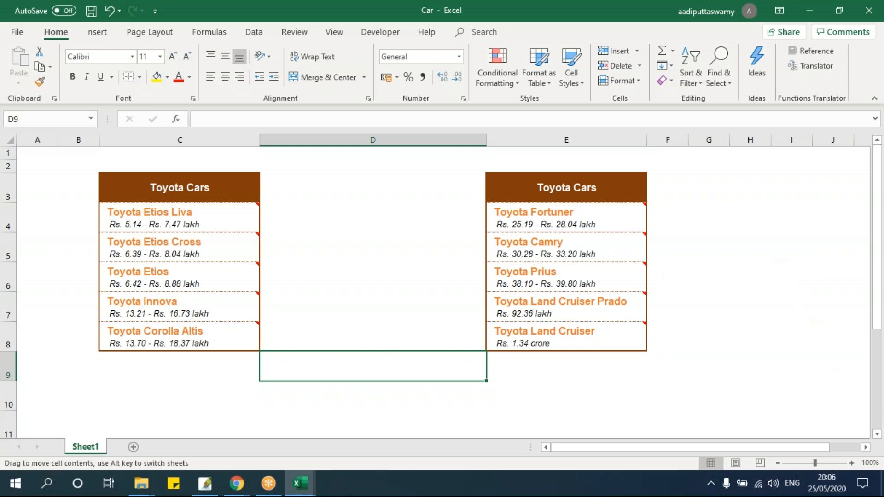
- Add a note to the empty cell C11 with the text "sdjlfkjsdlf asldjflasdf" and preview it
click(366, 315)
scroll(326, 298, down, 3)
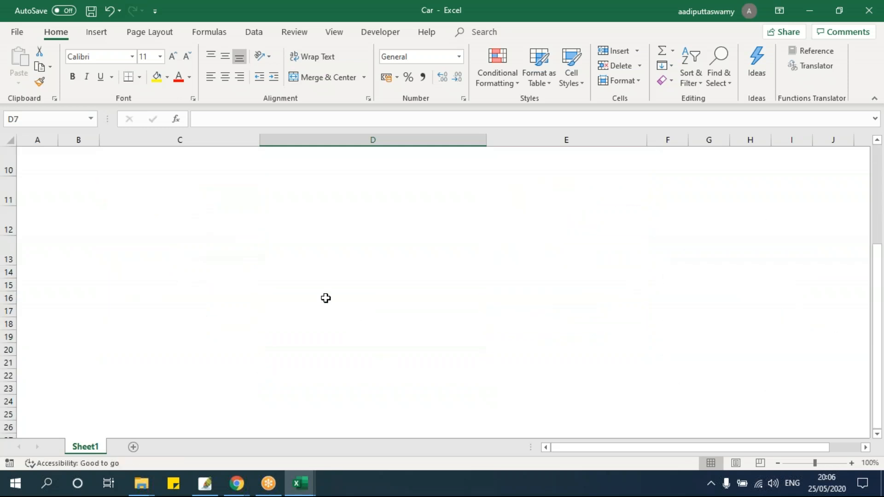
click(217, 241)
scroll(229, 241, up, 1)
scroll(229, 241, up, 1)
click(238, 284)
right_click(238, 285)
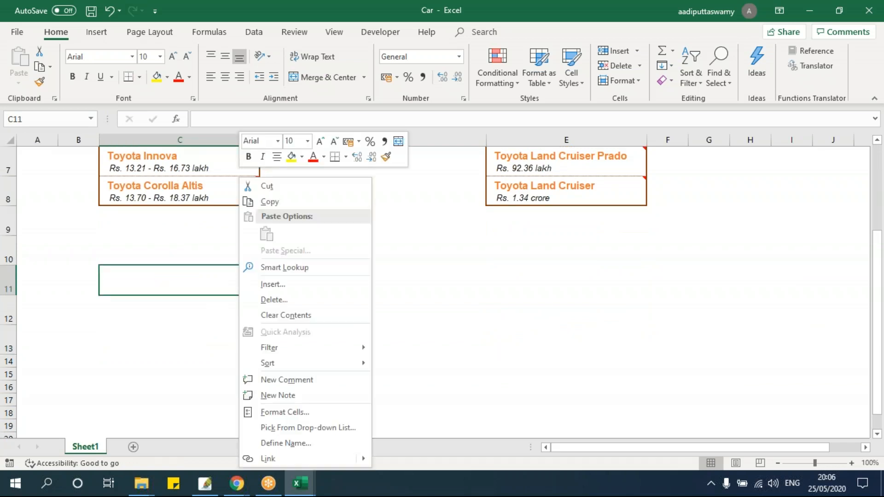
click(297, 399)
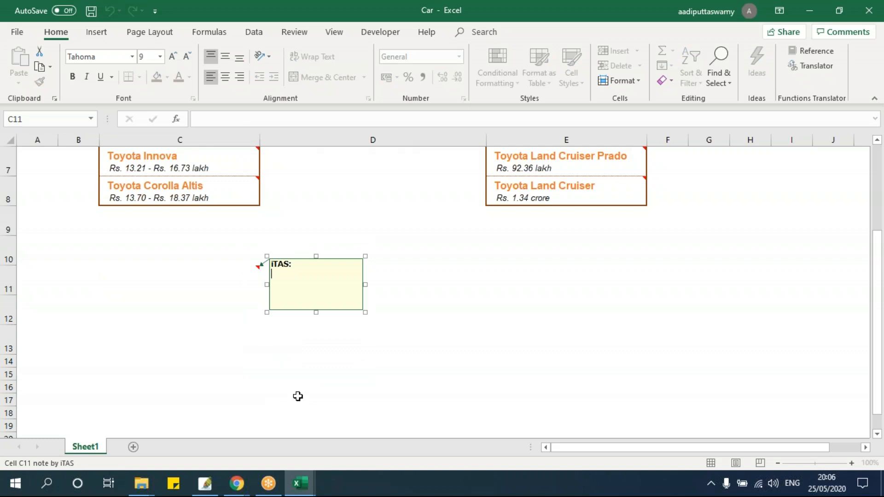
text(sdjlfkjsdlf asldjflasdf)
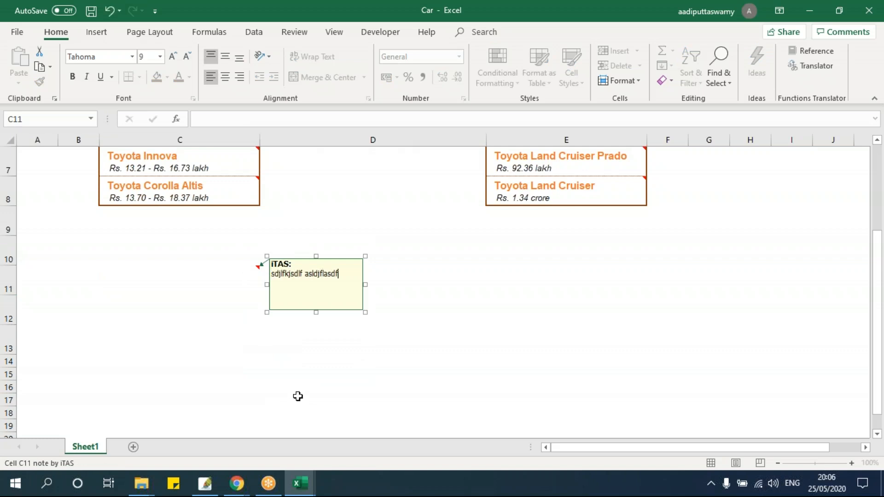
click(469, 360)
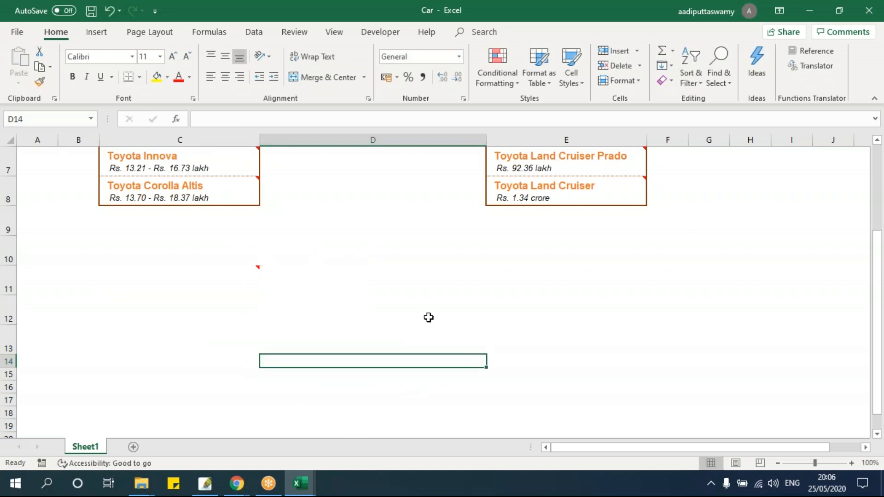
mouse_move(220, 270)
- Add a note to cell E10 and delete its default author name, leaving the note empty
right_click(504, 254)
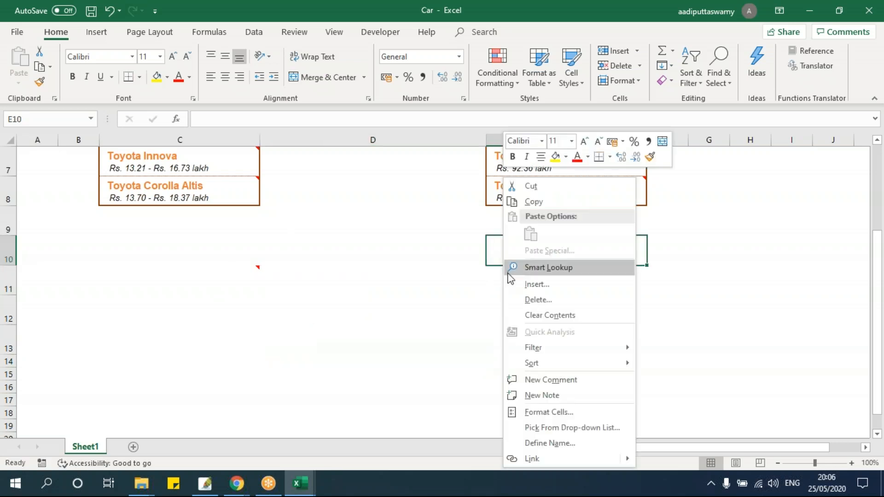
click(568, 395)
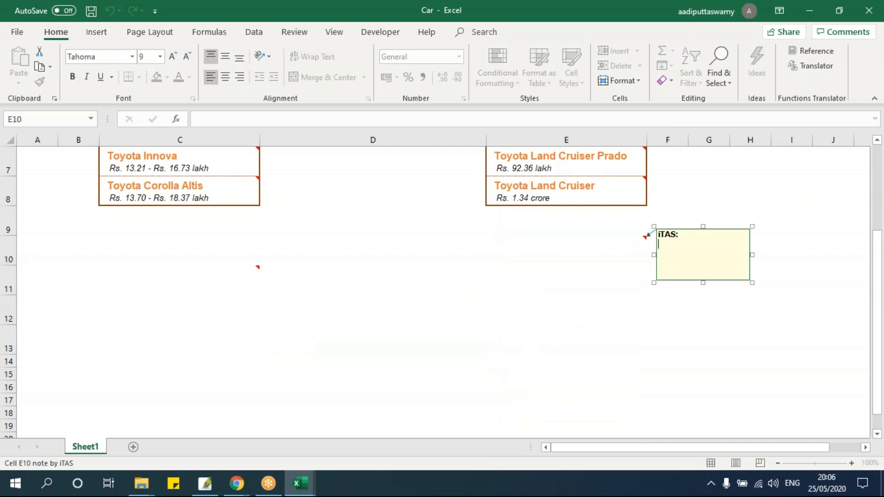
drag(690, 258, 603, 211)
key(Delete)
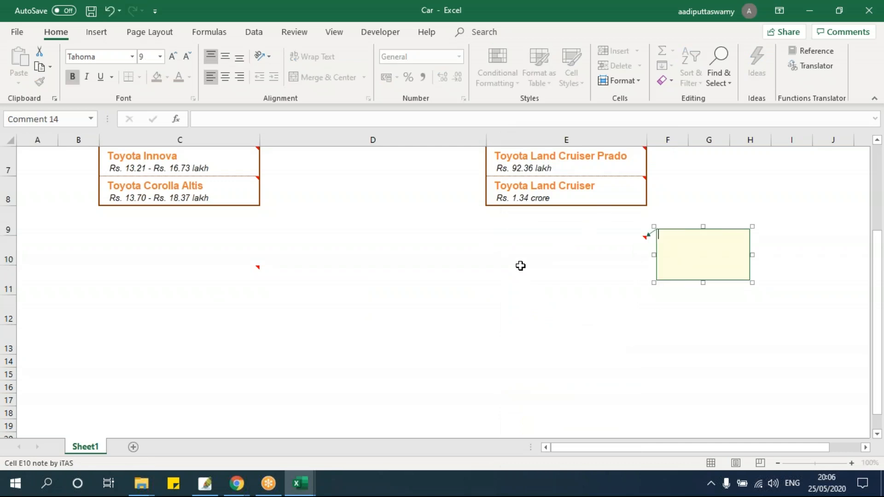
- Switch to File Explorer, copy the path of the Cars folder inside 14 - Comments, and return to the Car workbook
mouse_move(141, 484)
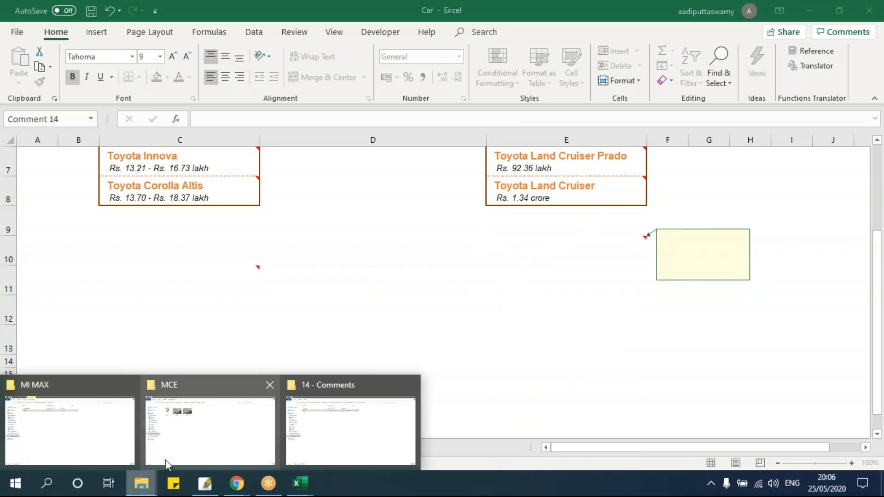
click(357, 431)
double_click(154, 84)
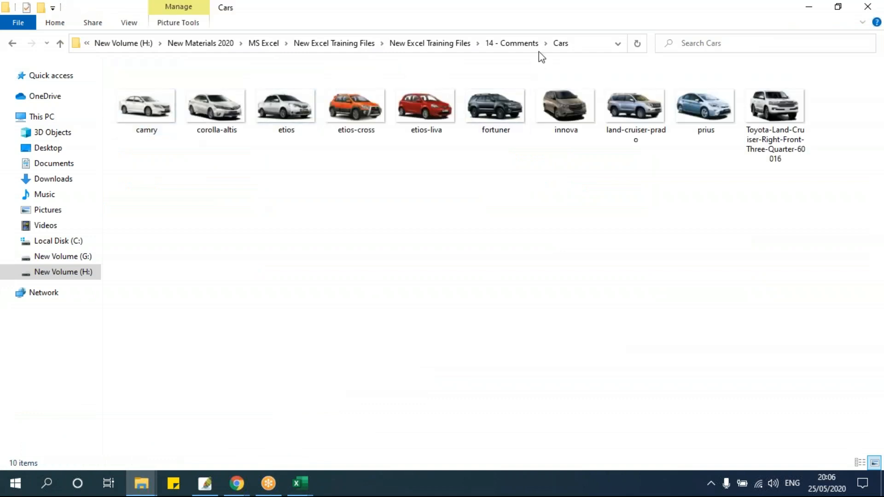
click(584, 44)
key(Escape)
key(alt+Tab)
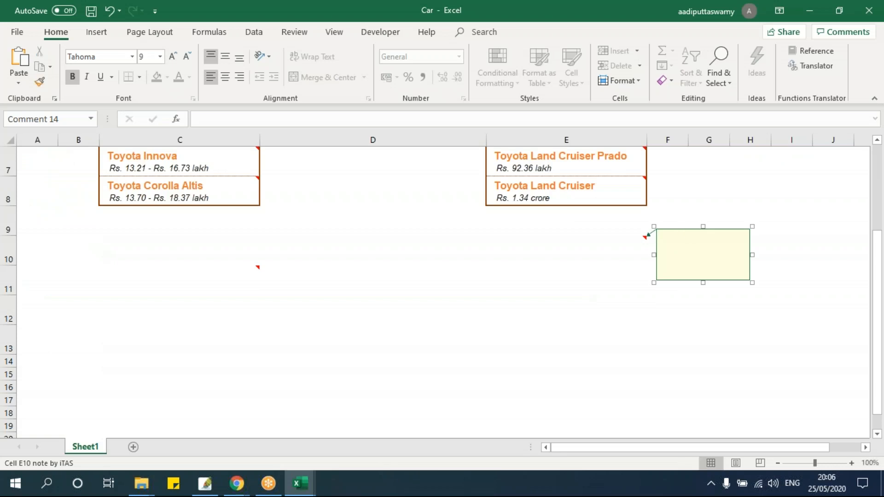
- Open the formatting settings of the E10 note and set its fill to No Fill and its line to No Line
right_click(703, 226)
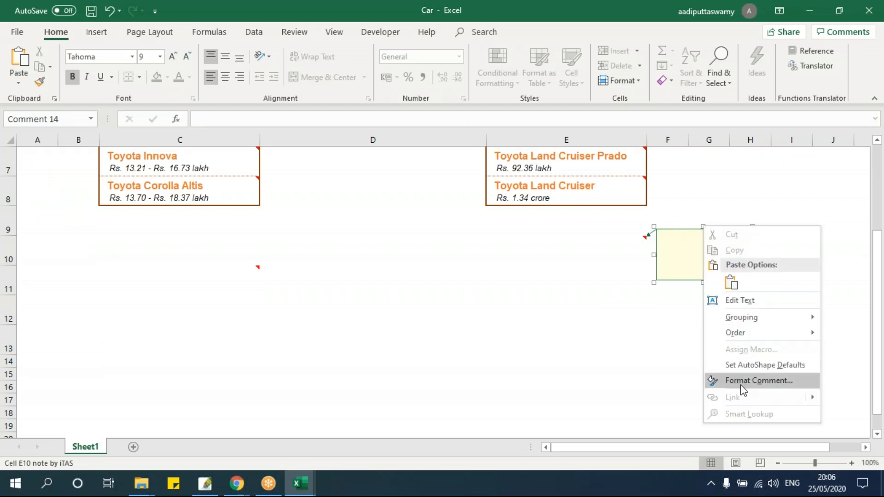
click(739, 381)
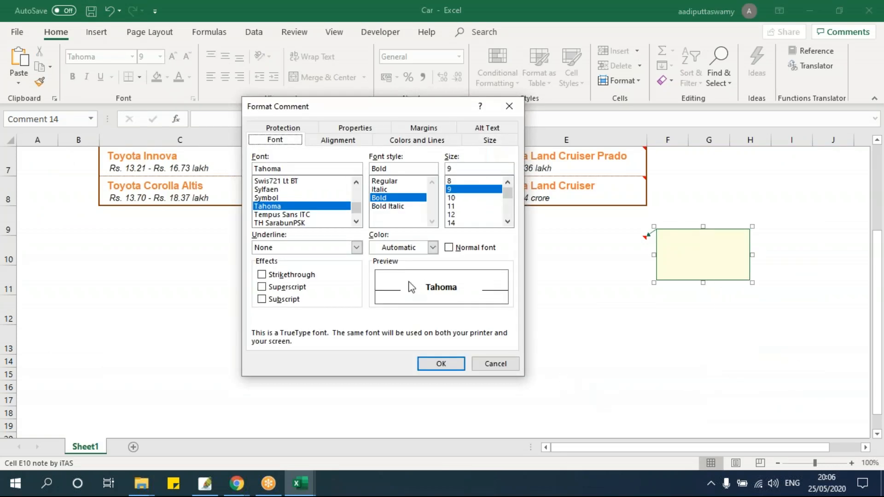
click(424, 140)
click(396, 172)
click(375, 189)
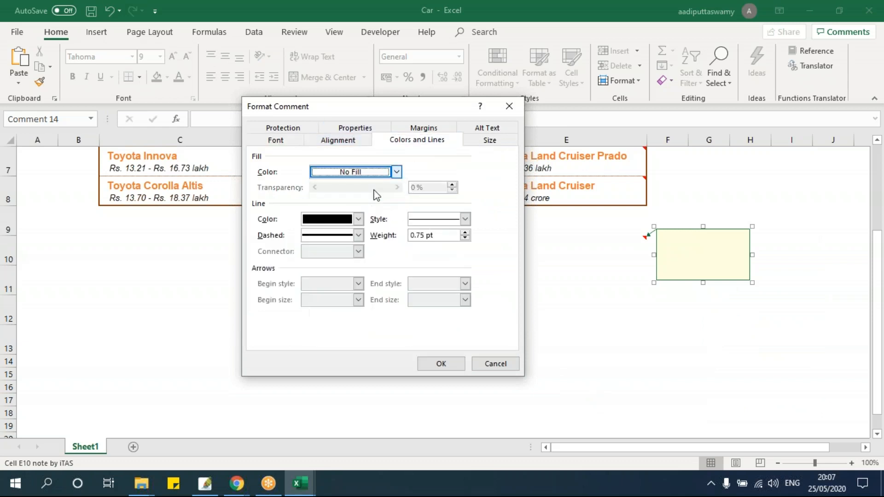
click(354, 219)
click(351, 237)
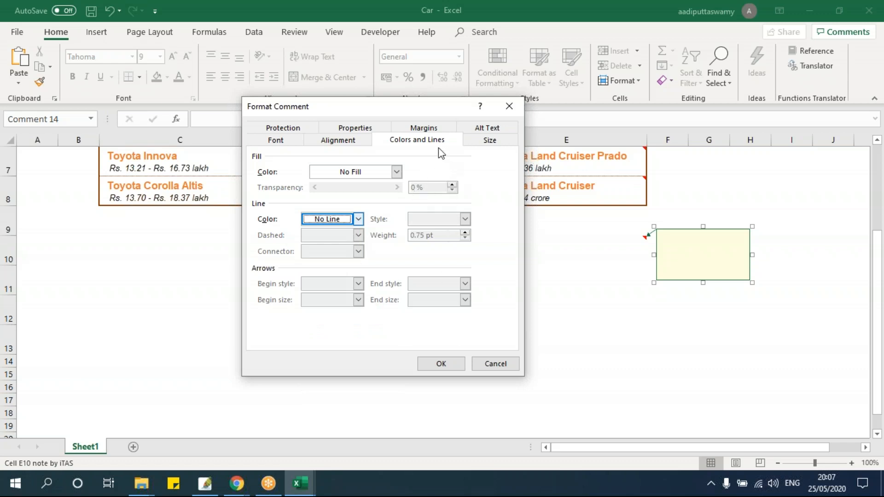
- Choose a picture from a file as the E10 note's fill effect and browse to the Cars folder using the copied path
click(395, 172)
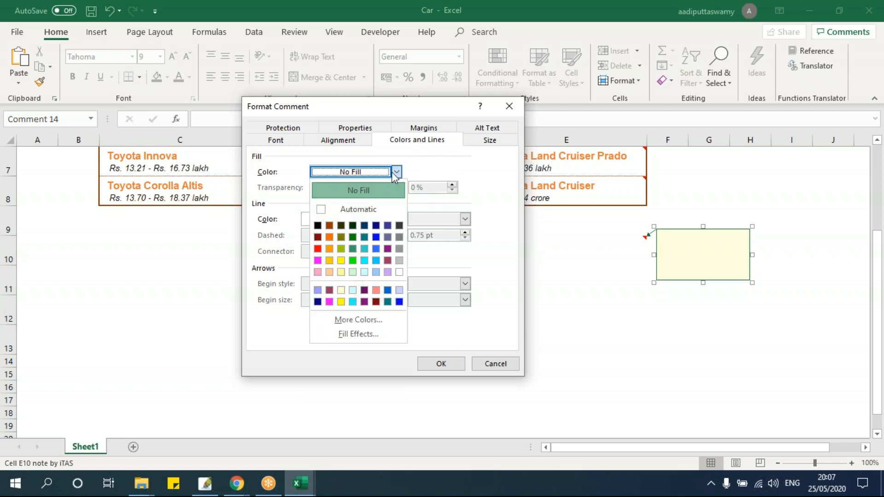
click(373, 335)
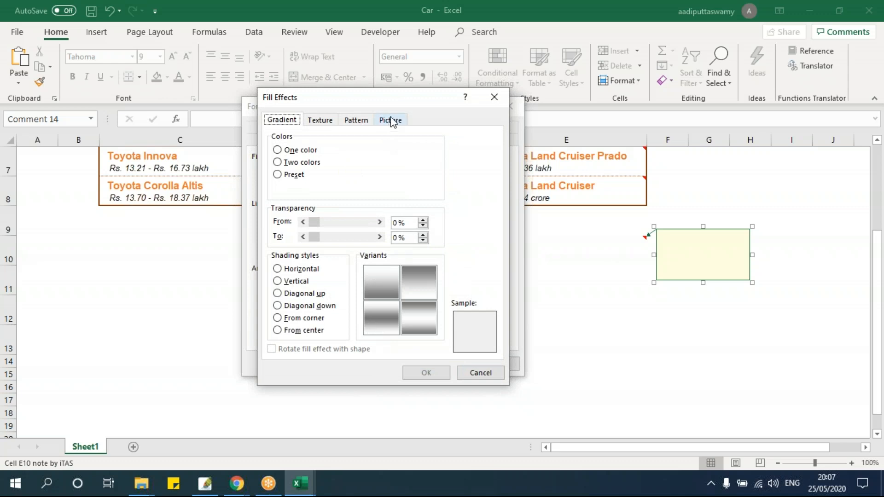
click(391, 121)
click(400, 277)
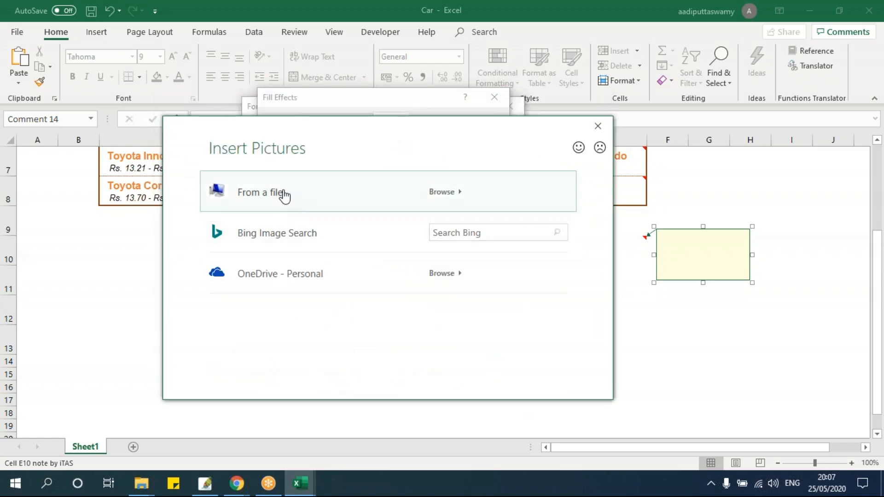
click(283, 196)
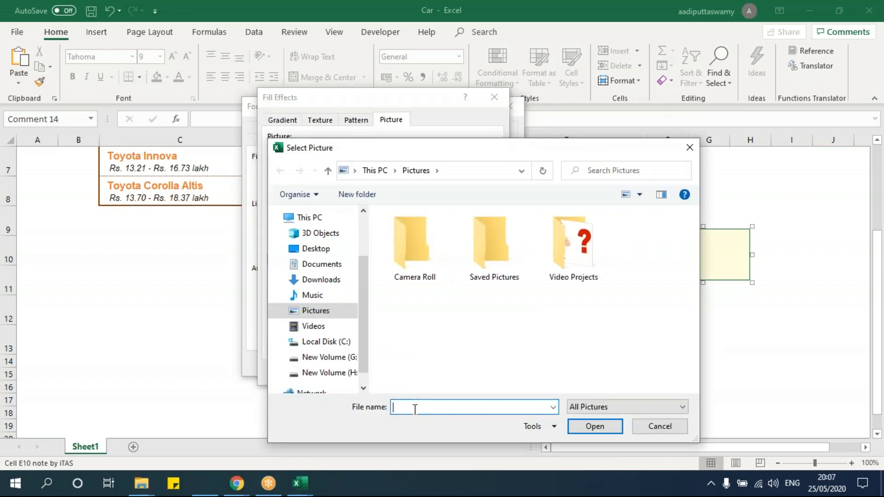
key(ctrl+v)
key(Return)
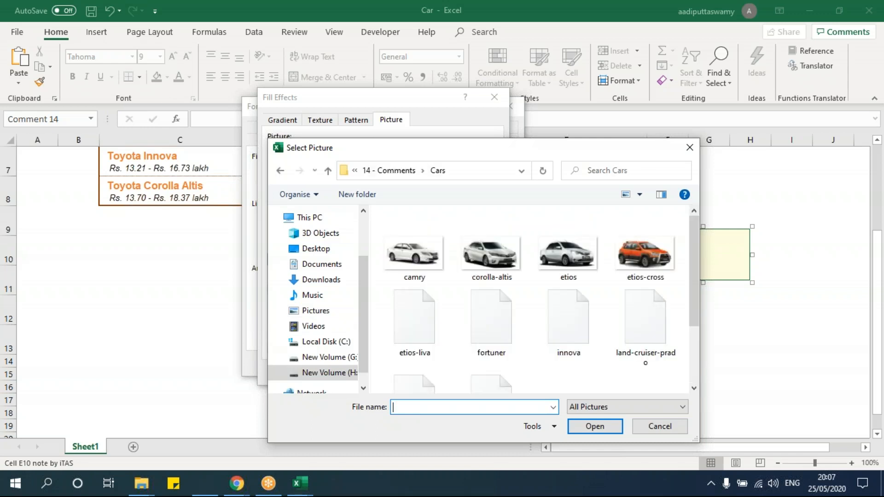
- Insert the fortuner picture as the note's fill and apply the formatting to the E10 note
click(501, 331)
click(594, 426)
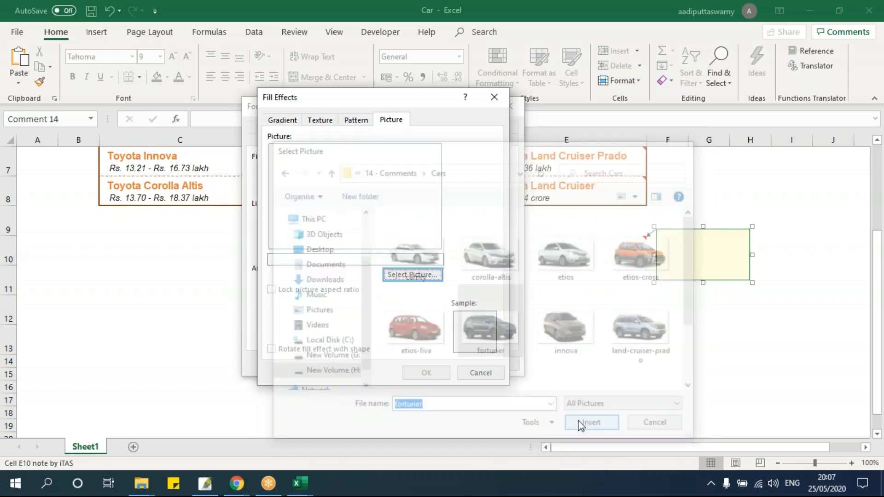
click(426, 373)
click(435, 364)
click(658, 360)
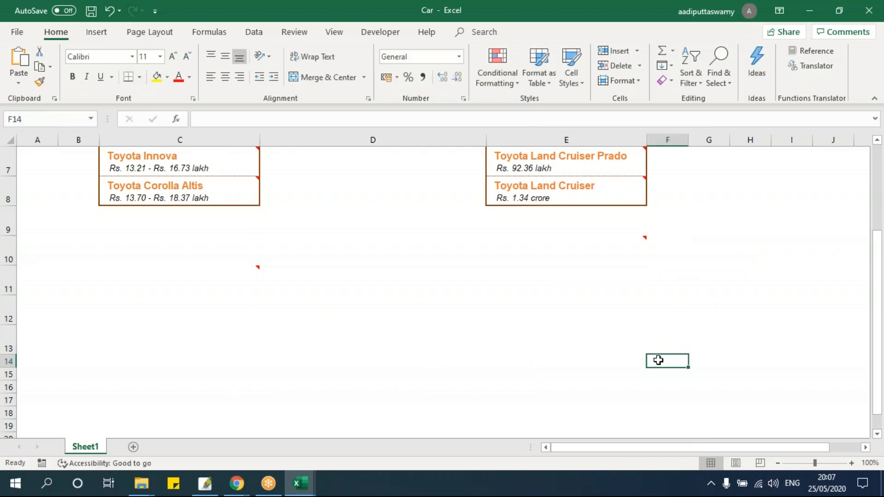
- Compare the picture note in E10 with the text note in C11 and the picture notes in the Toyota Cars table
mouse_move(615, 243)
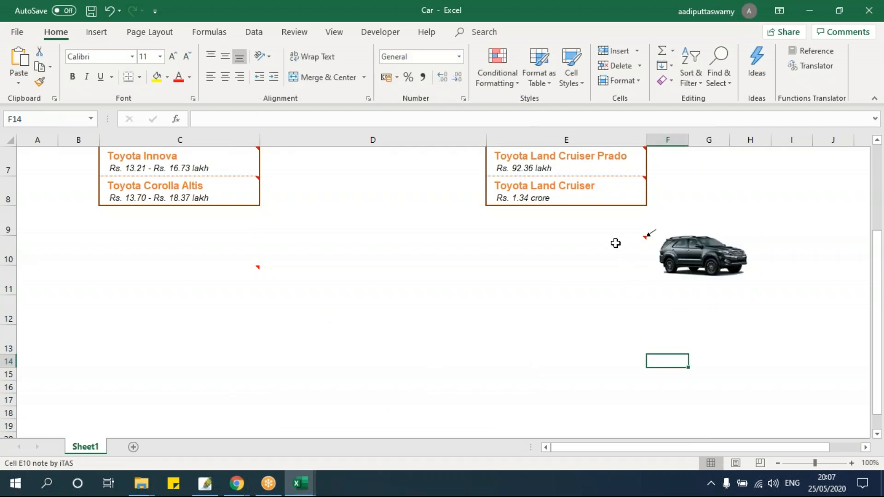
mouse_move(241, 270)
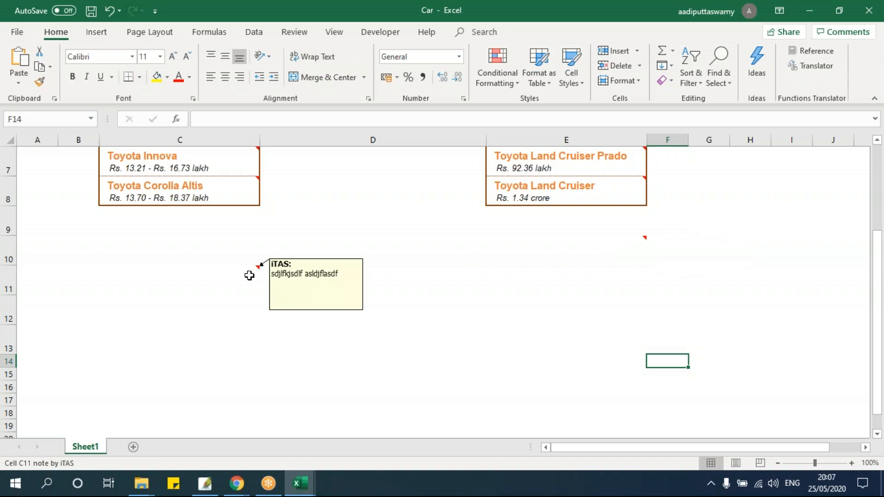
scroll(249, 276, up, 2)
click(341, 243)
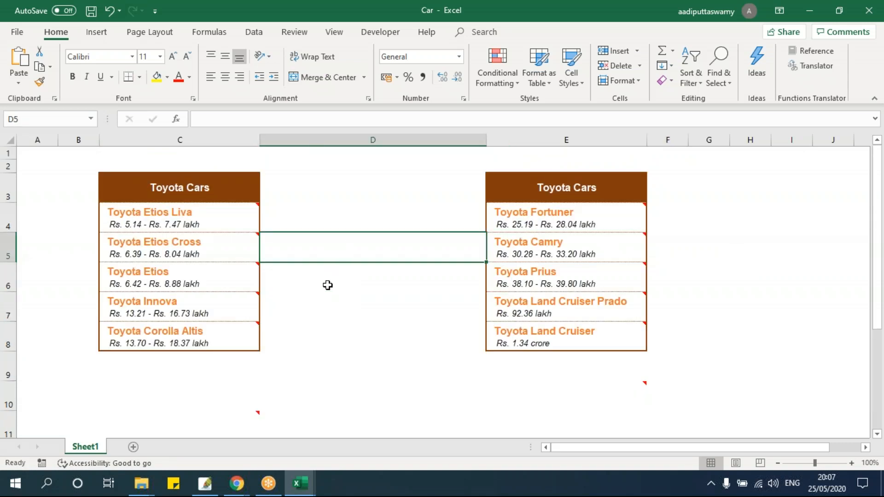
click(735, 199)
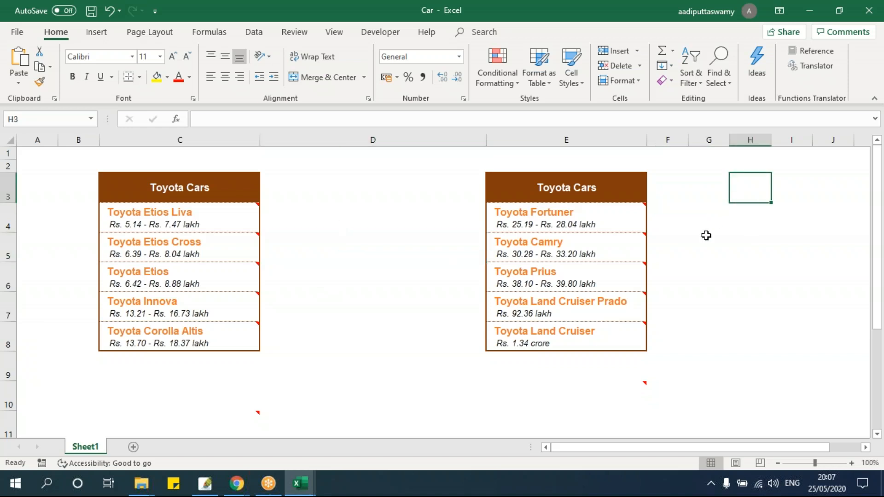
click(306, 219)
drag(305, 219, 350, 372)
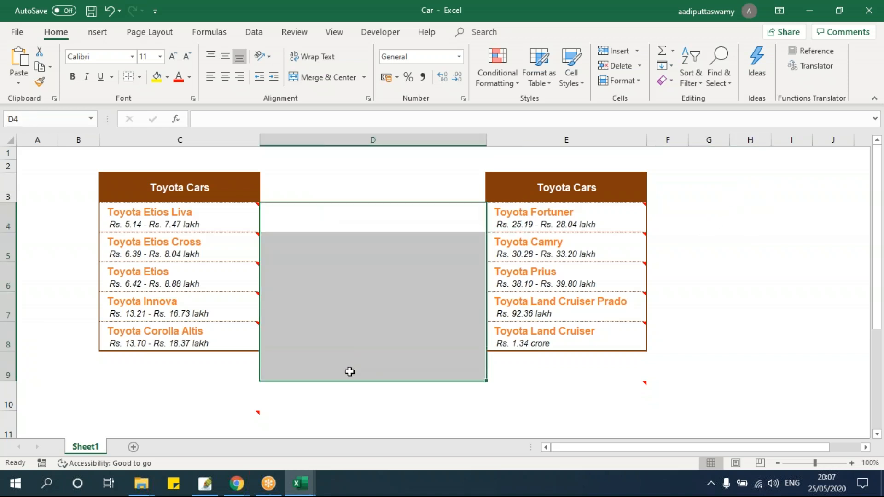
drag(330, 221, 330, 336)
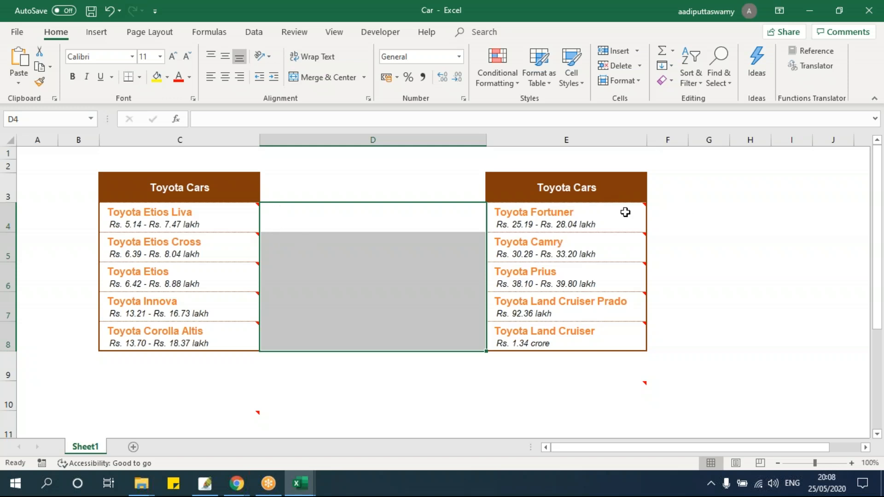
click(318, 210)
click(76, 219)
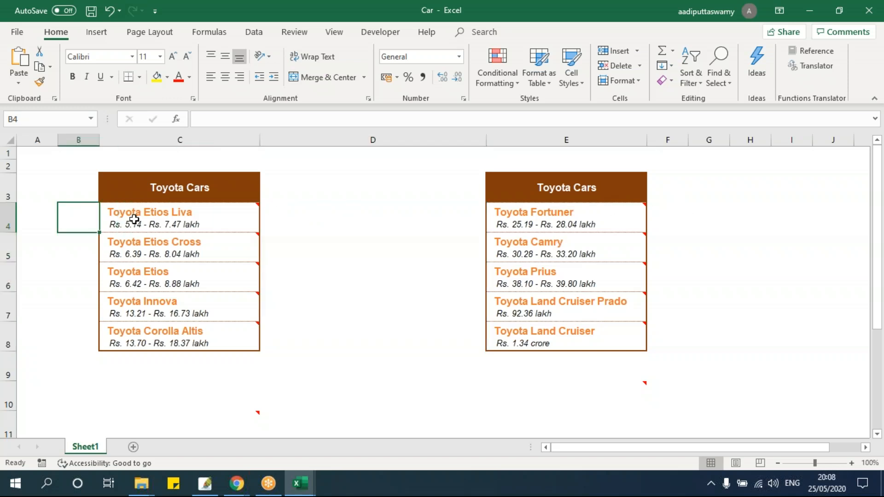
mouse_move(147, 221)
mouse_move(159, 309)
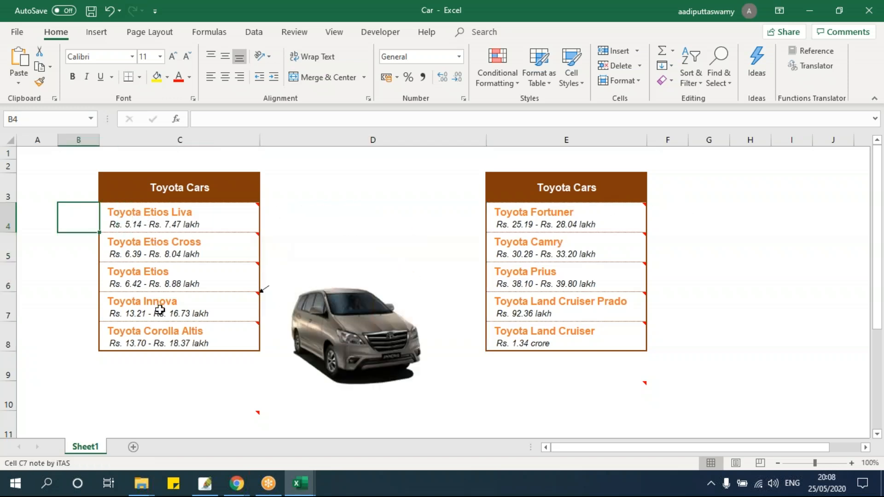
scroll(159, 309, down, 1)
click(97, 358)
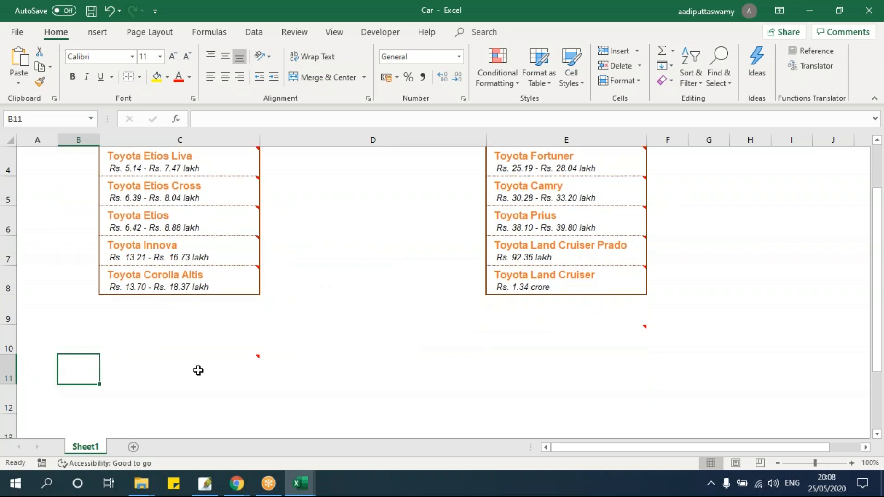
click(186, 372)
scroll(170, 361, down, 2)
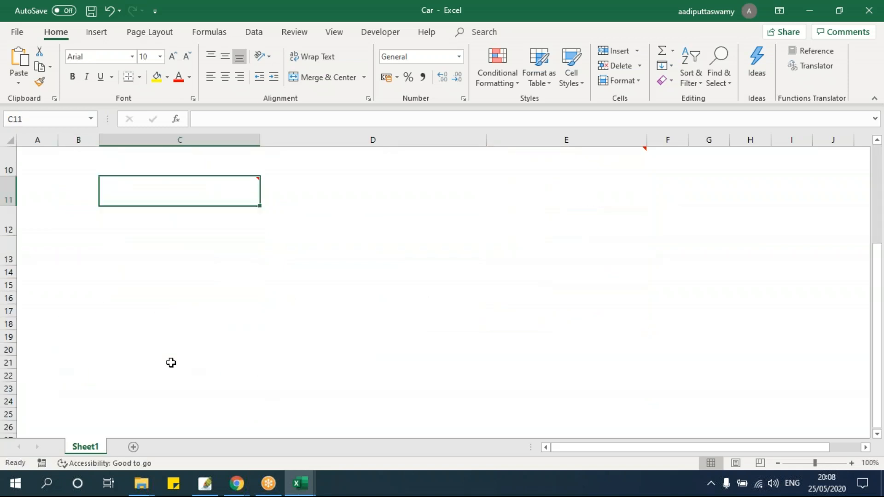
scroll(156, 309, up, 1)
click(172, 360)
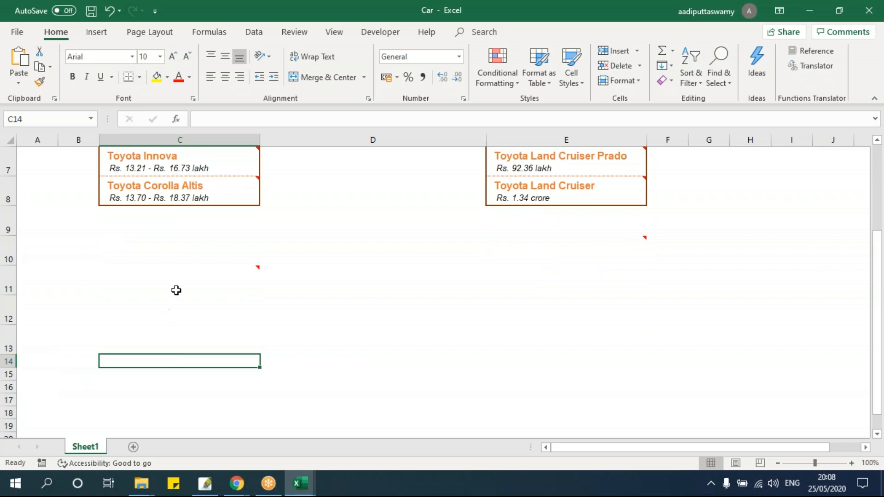
mouse_move(180, 273)
- Open the Printing Techniques workbook from the 17 - Printing Techniques training folder and enter its data sheet
click(146, 487)
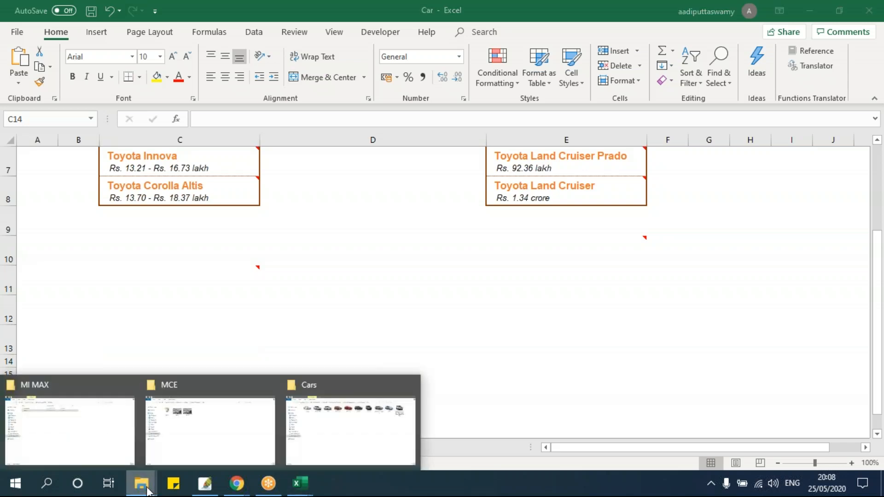
click(326, 430)
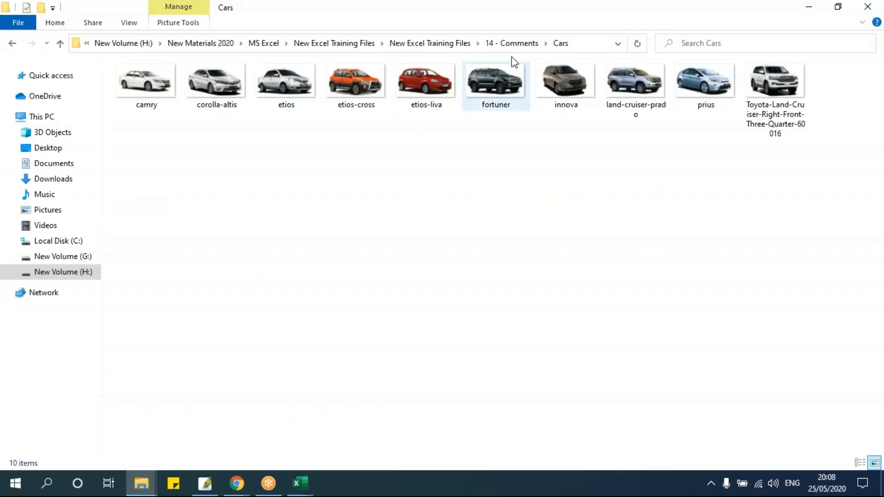
click(518, 46)
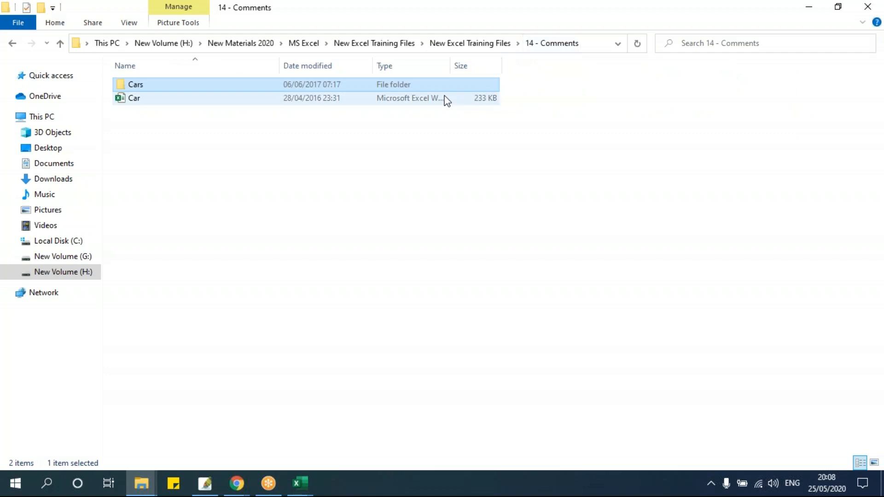
click(456, 50)
double_click(208, 302)
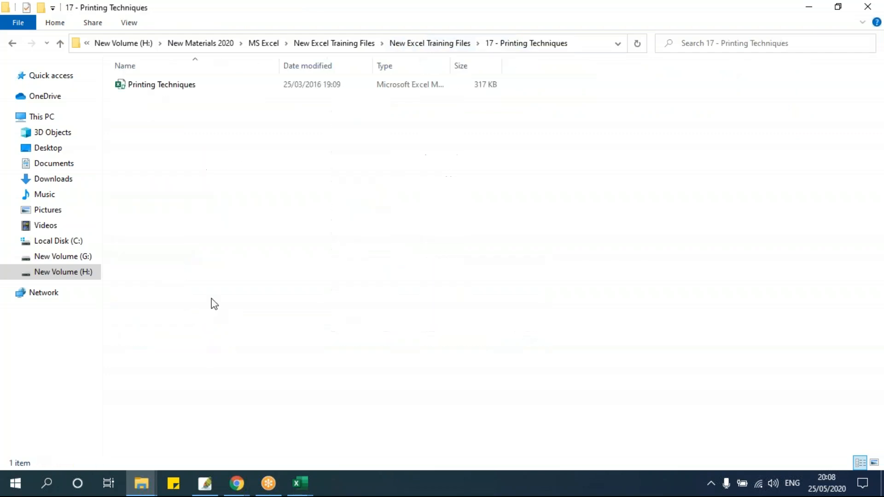
double_click(169, 86)
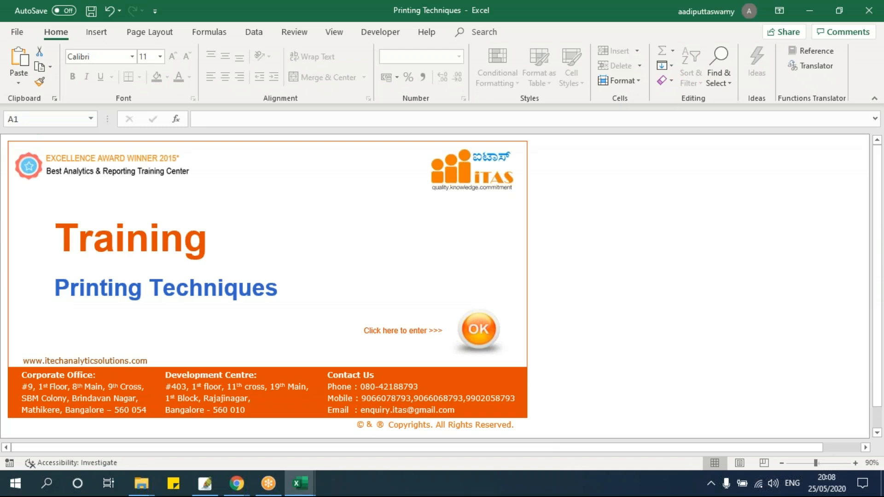
click(479, 329)
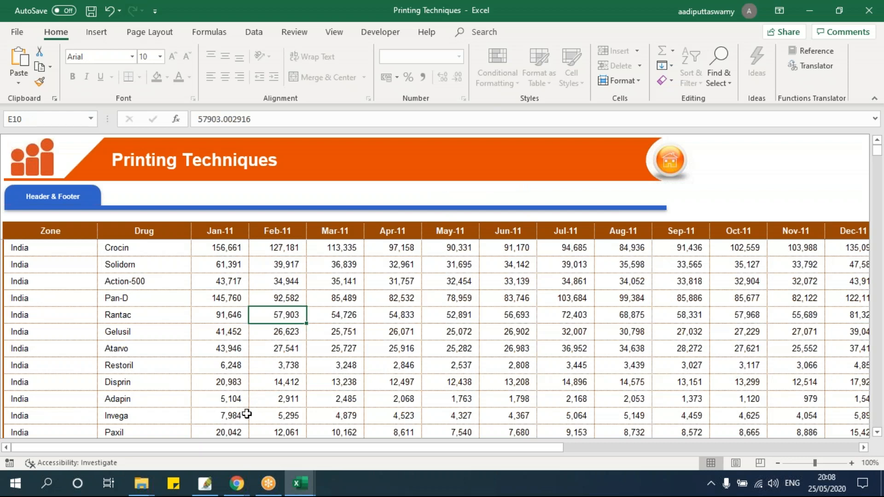
- Preview the sheet for printing, then inspect the page-break lines across the data table through its last month column
key(ctrl+p)
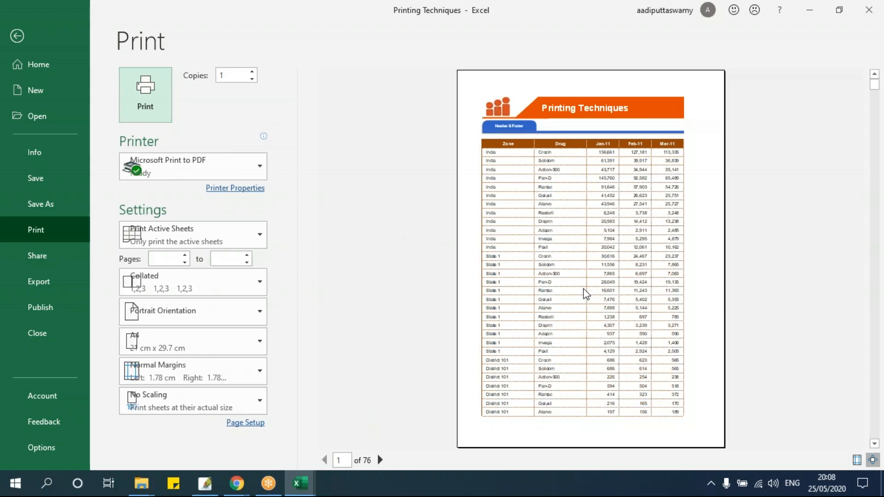
key(Escape)
click(259, 283)
drag(193, 265, 194, 250)
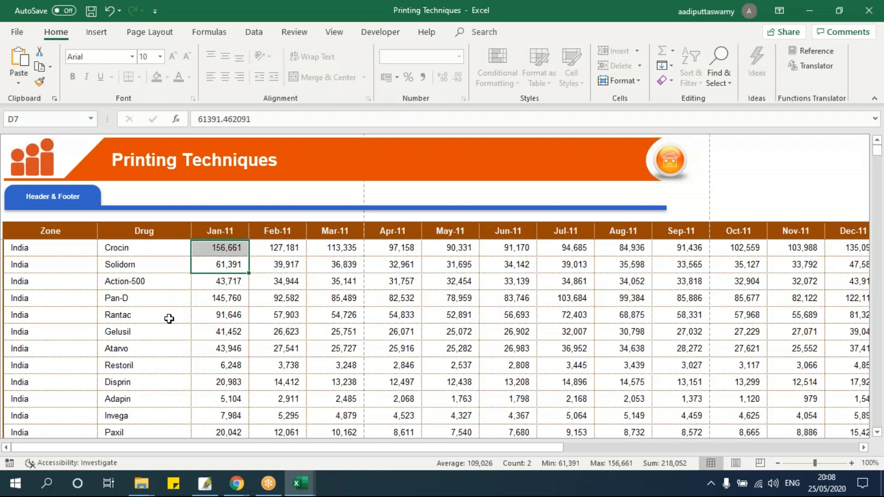
key(Up)
key(ctrl+Right)
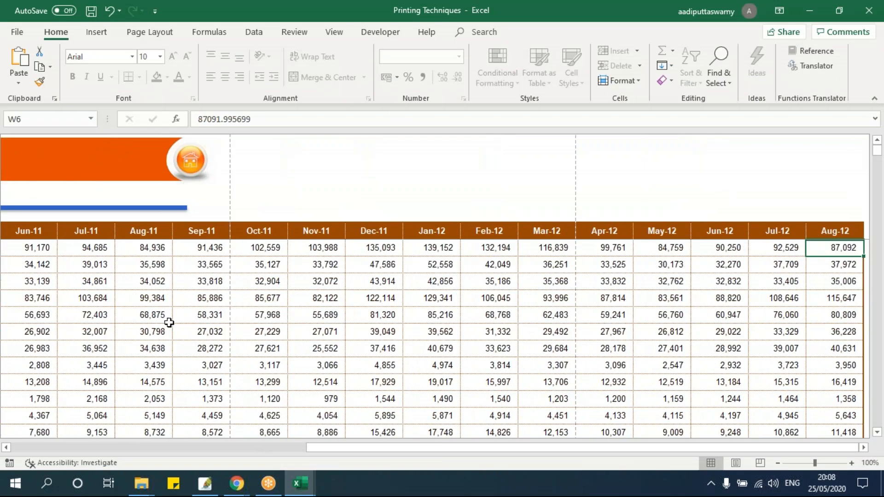
key(Right)
key(Right)
key(Left)
key(Left)
key(ctrl+Left)
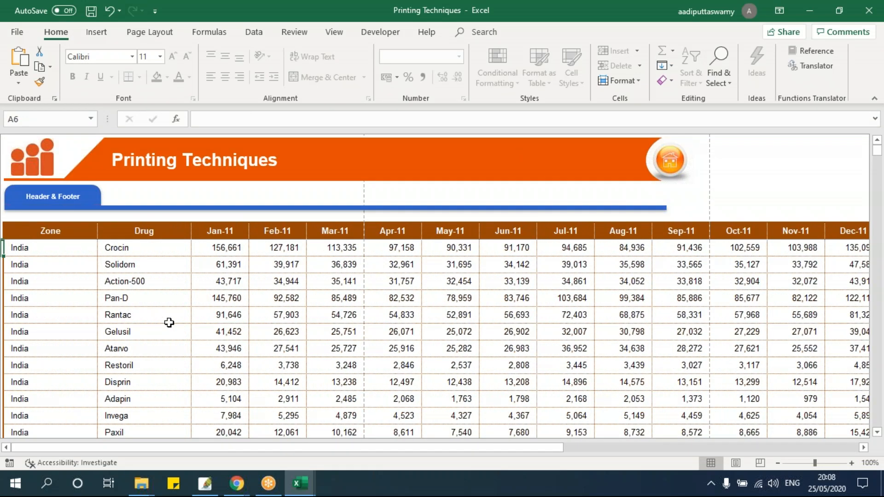
- Page through the print preview up to page 22 to examine how headings and columns carry over between pages
key(ctrl+p)
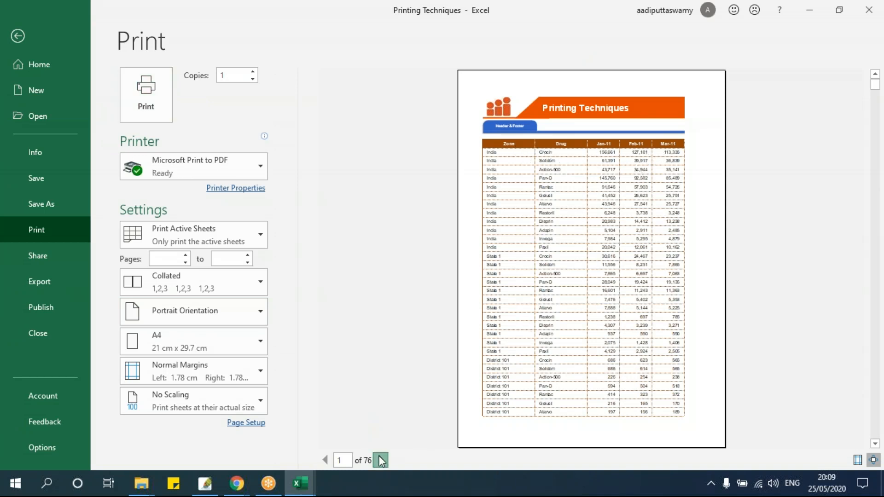
click(381, 460)
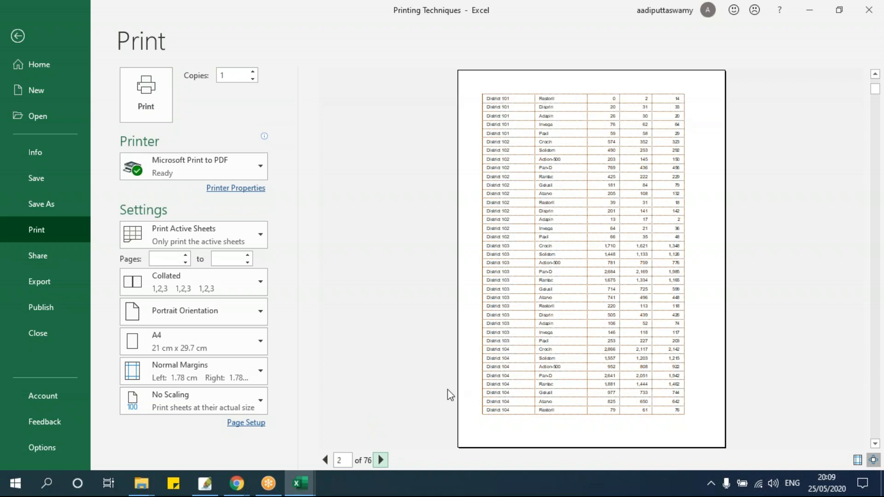
scroll(591, 258, down, 9)
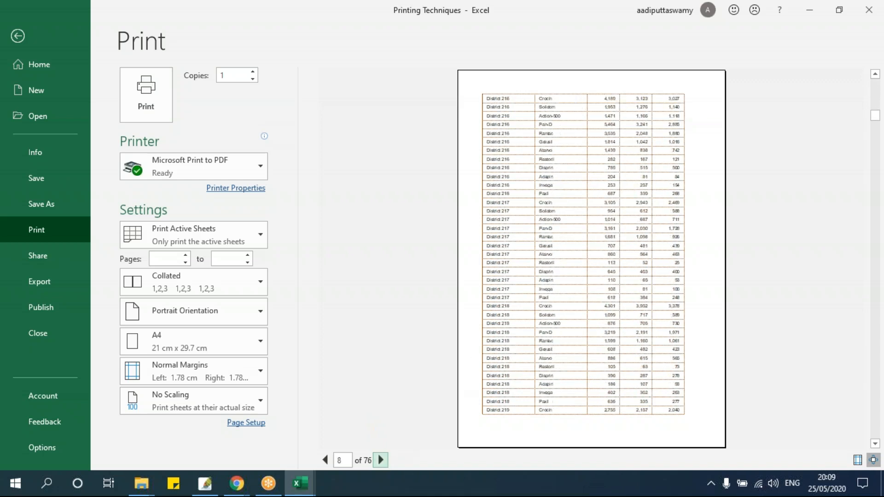
scroll(592, 259, down, 2)
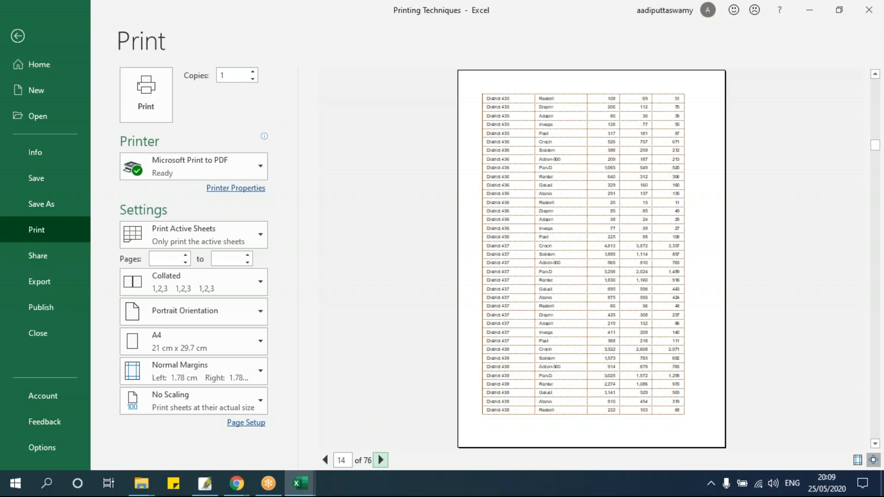
scroll(592, 259, down, 6)
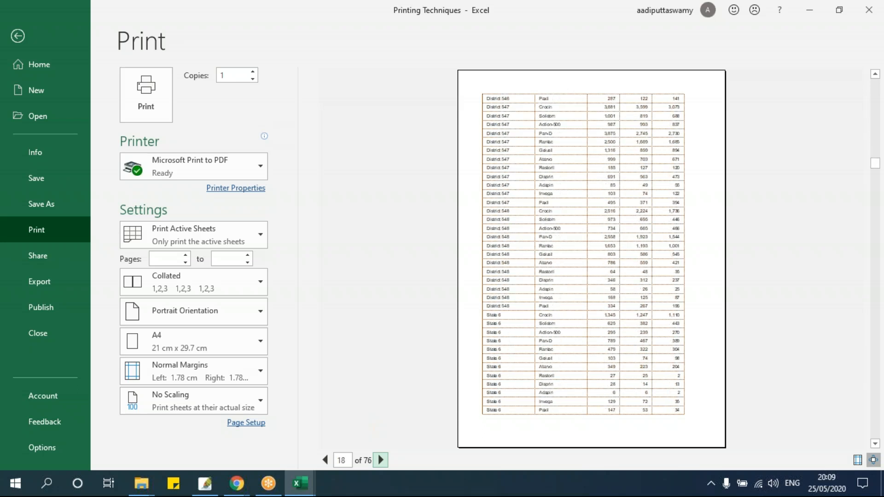
scroll(592, 259, down, 1)
scroll(592, 259, down, 2)
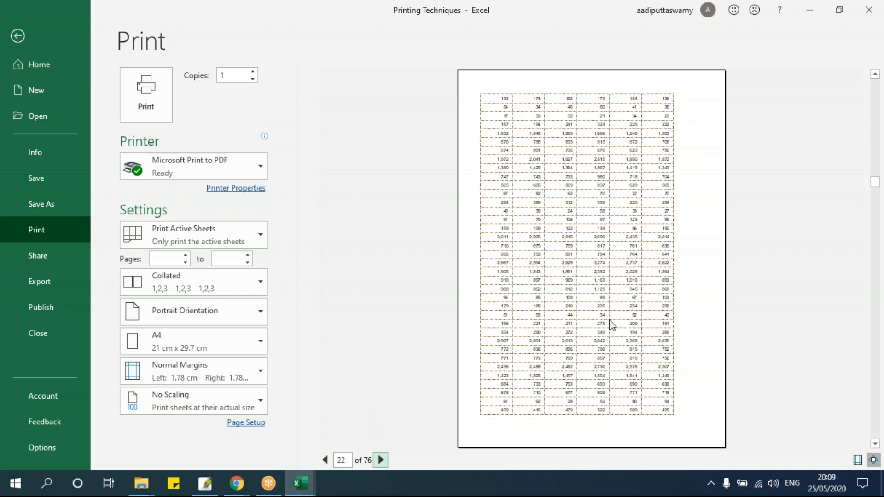
key(Escape)
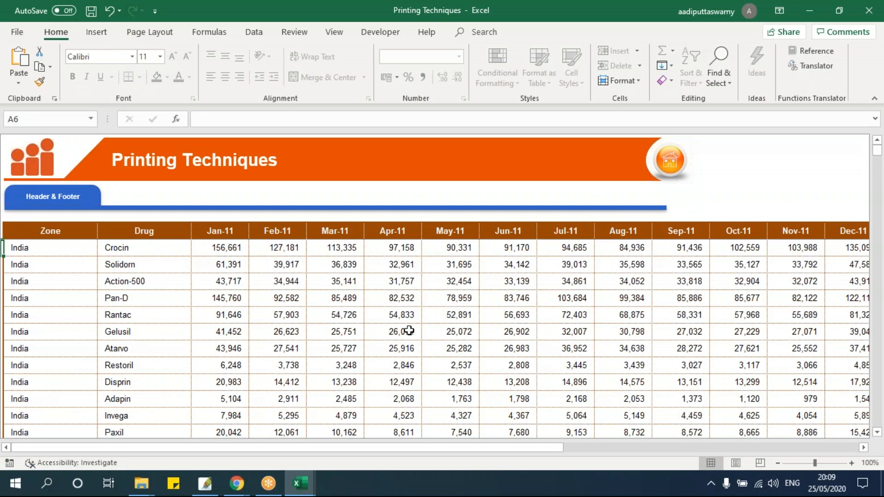
- Set the table's header row, $5:$5, as the print title row to repeat at the top of each page
click(404, 334)
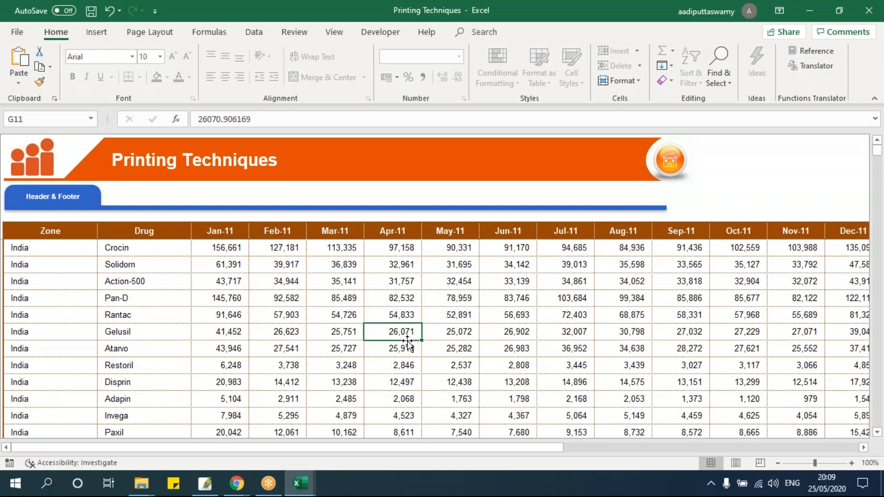
click(169, 37)
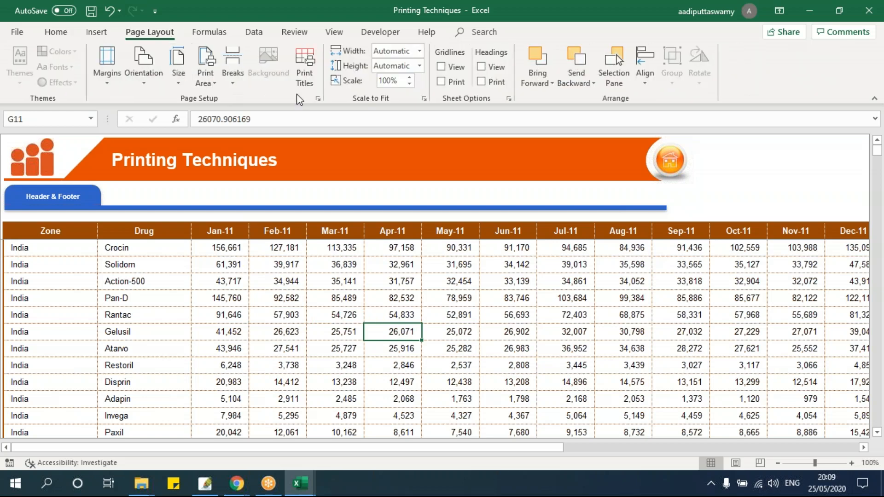
click(305, 82)
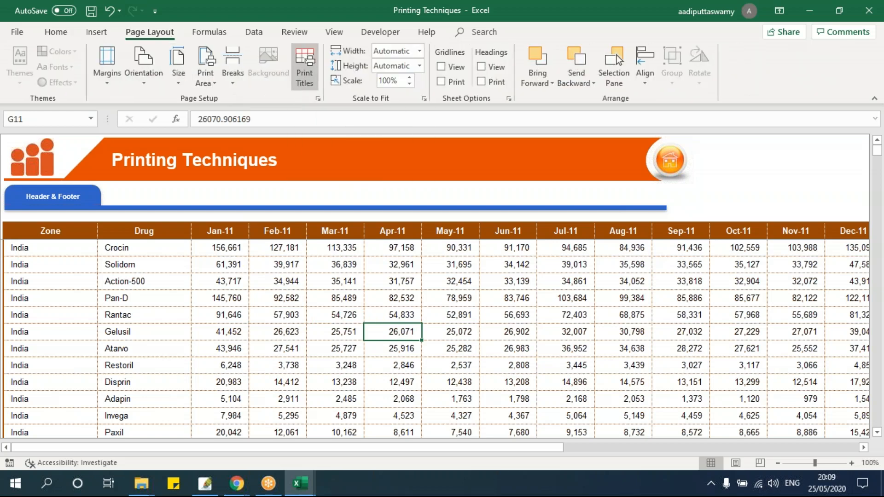
drag(321, 102, 248, 107)
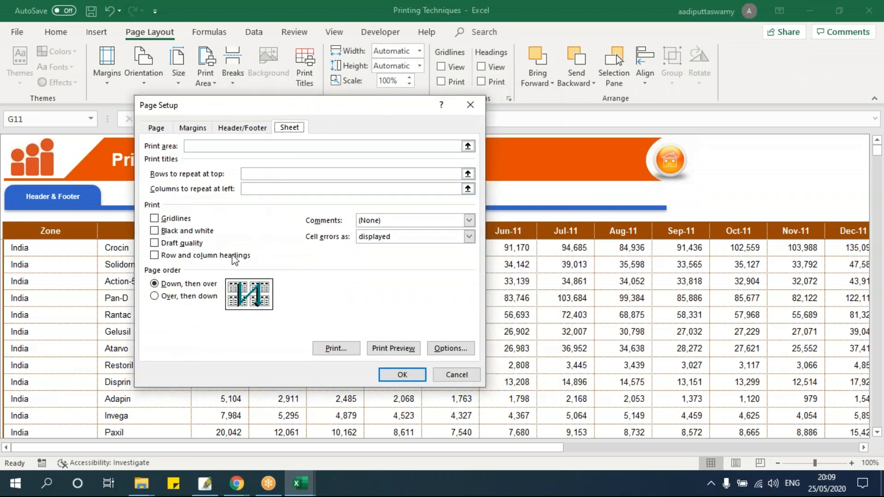
click(468, 174)
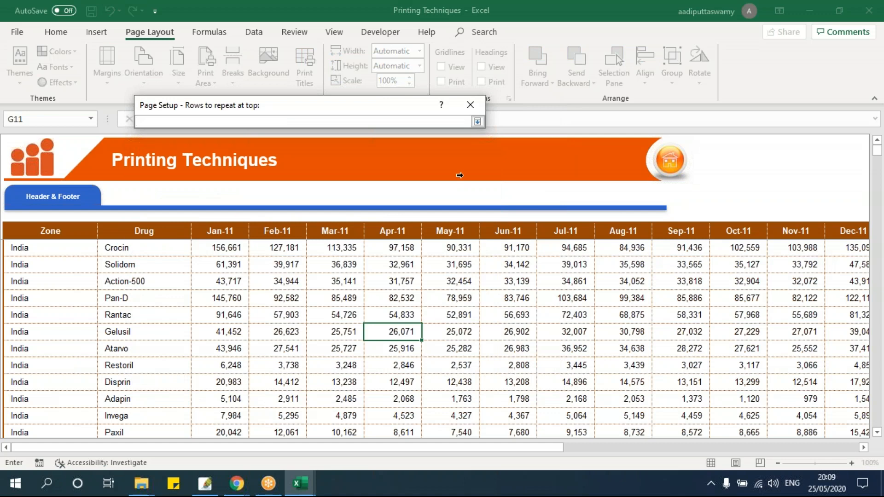
click(277, 231)
click(478, 122)
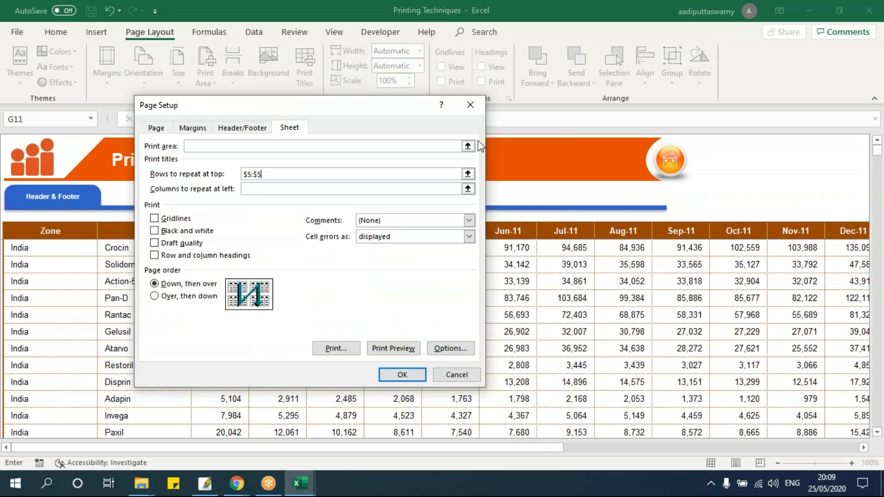
- Set the Zone and Drug columns, $B:$C, as the print title columns to repeat at the left
click(467, 189)
drag(92, 252, 156, 271)
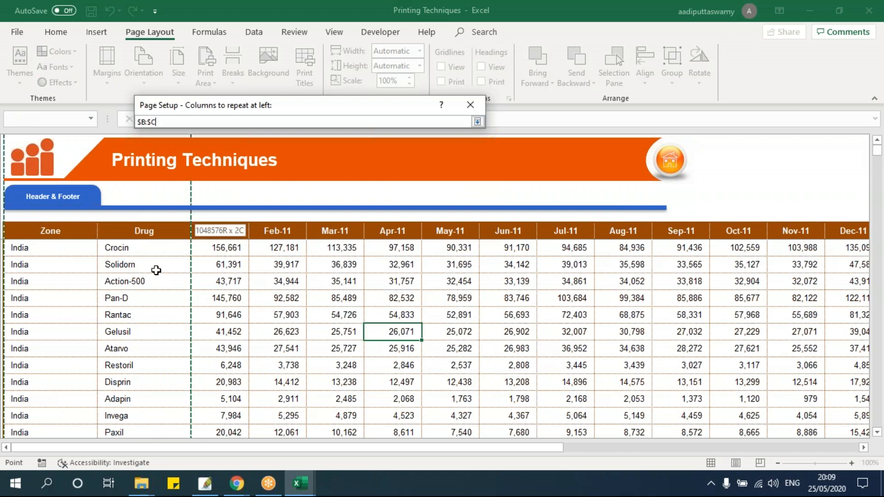
click(478, 122)
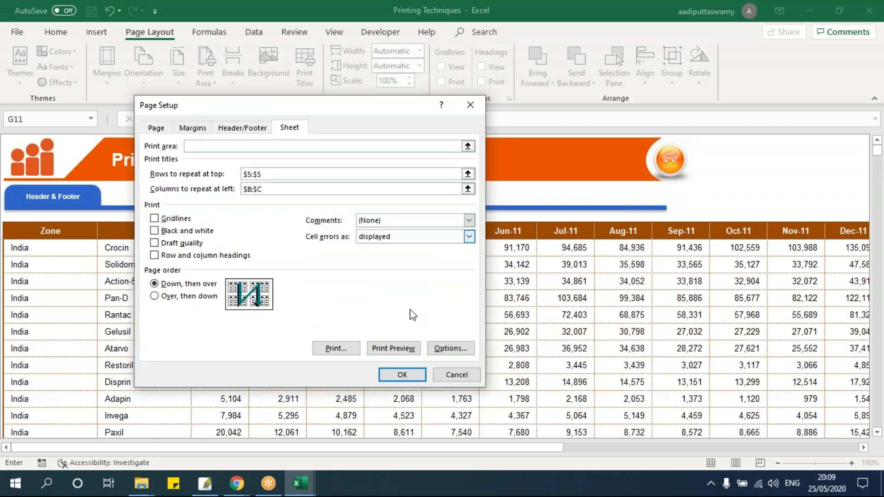
- Preview the printout with the print titles applied and page through to page 16 to check the repeated headings
click(394, 348)
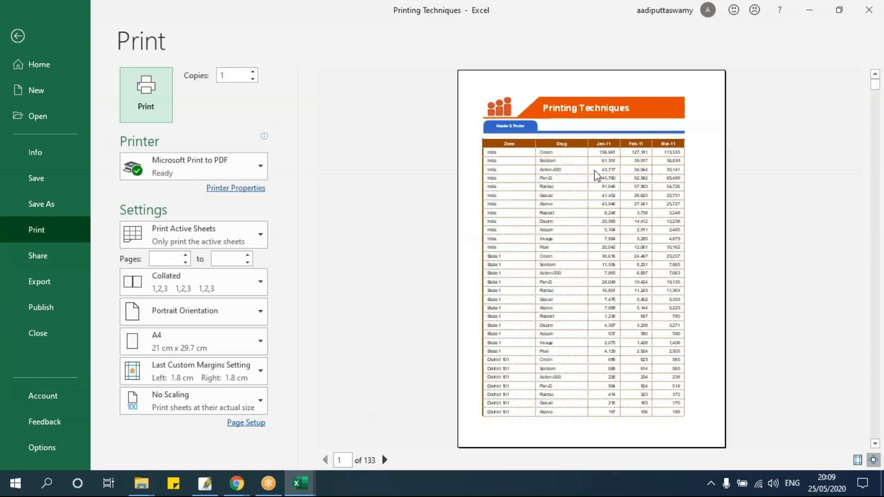
scroll(598, 176, down, 1)
scroll(591, 258, down, 9)
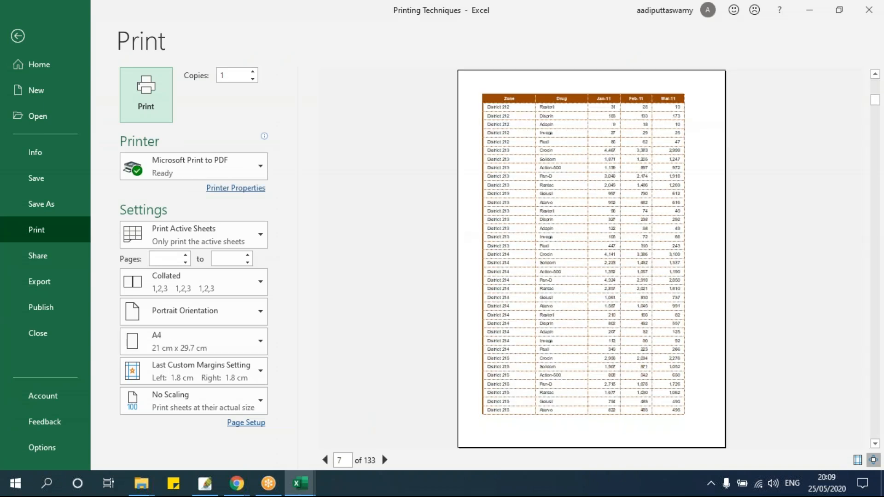
scroll(591, 258, down, 1)
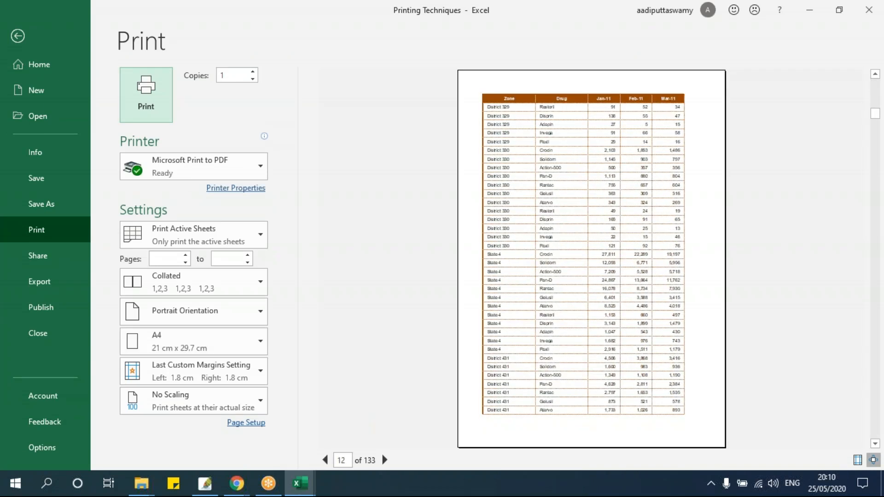
scroll(584, 195, down, 3)
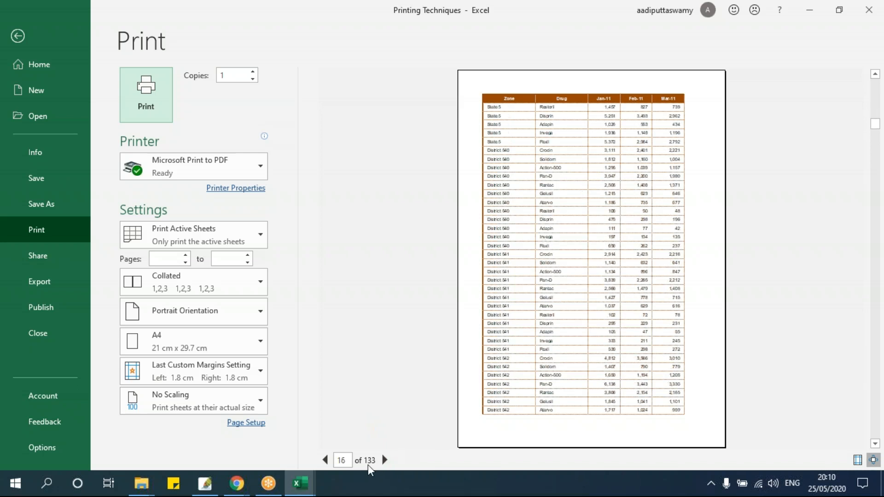
- Switch the printout to landscape orientation and narrow the margins in the preview to about 1.07 cm left and 0.79 cm right
click(199, 317)
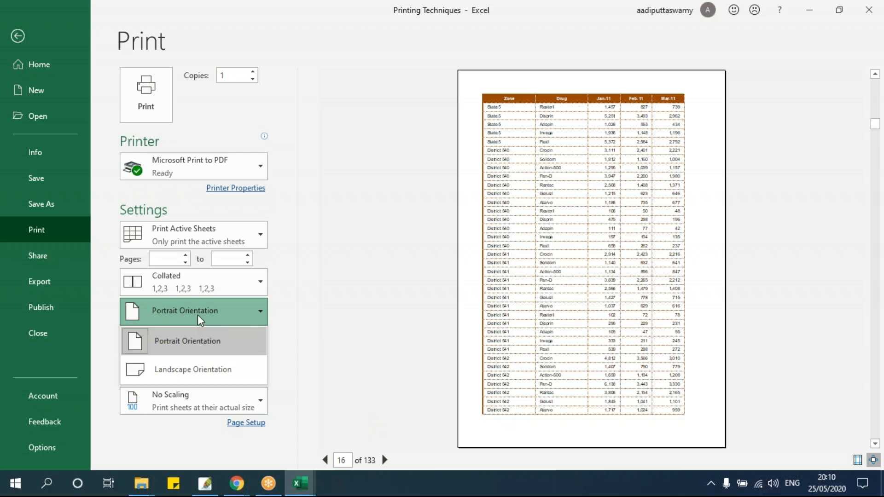
click(196, 370)
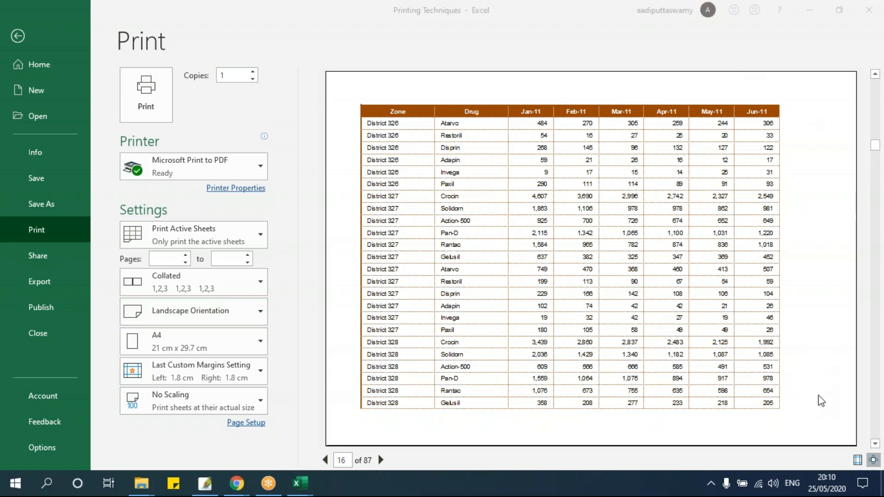
click(858, 460)
click(859, 461)
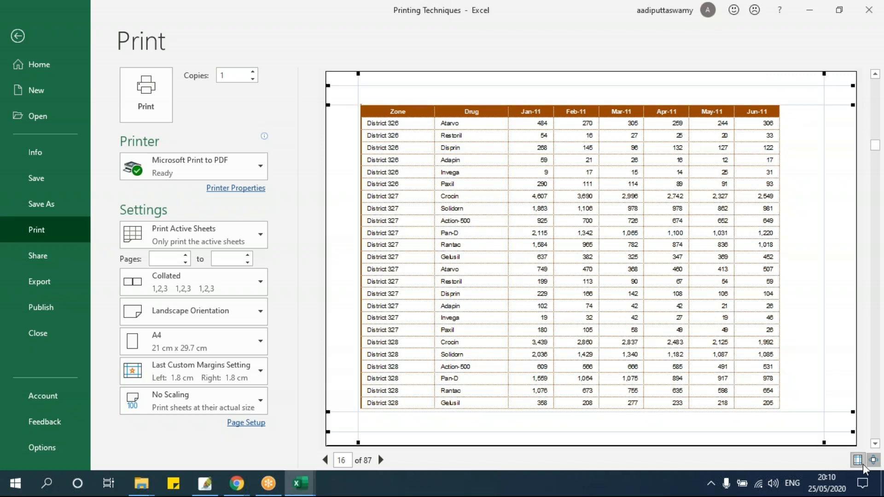
drag(822, 365, 842, 392)
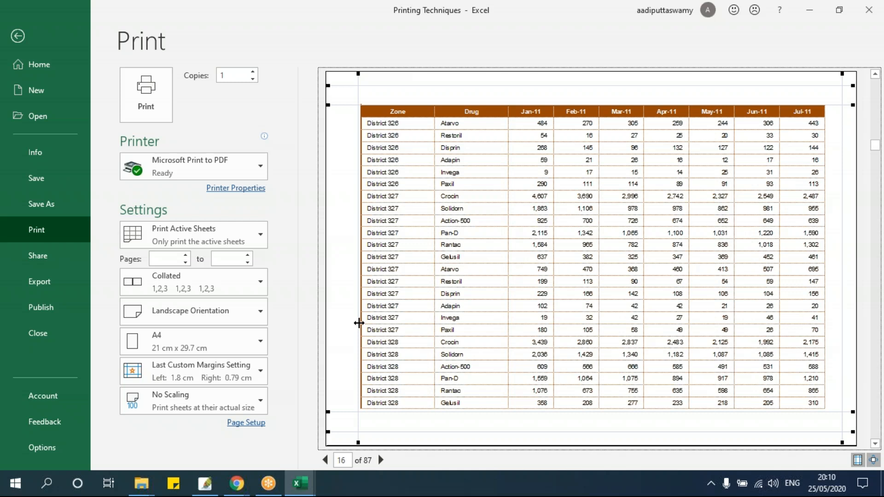
drag(358, 323, 344, 323)
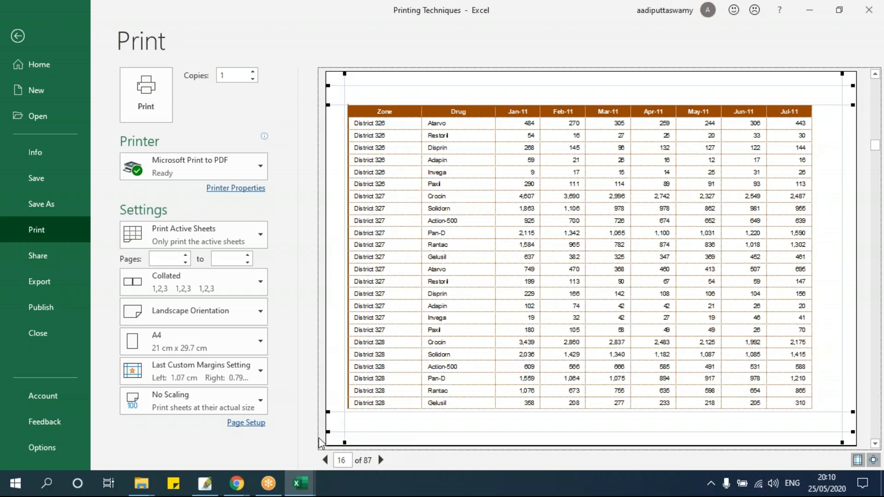
- Scale the printout to 80% of normal size in the page setup
click(257, 423)
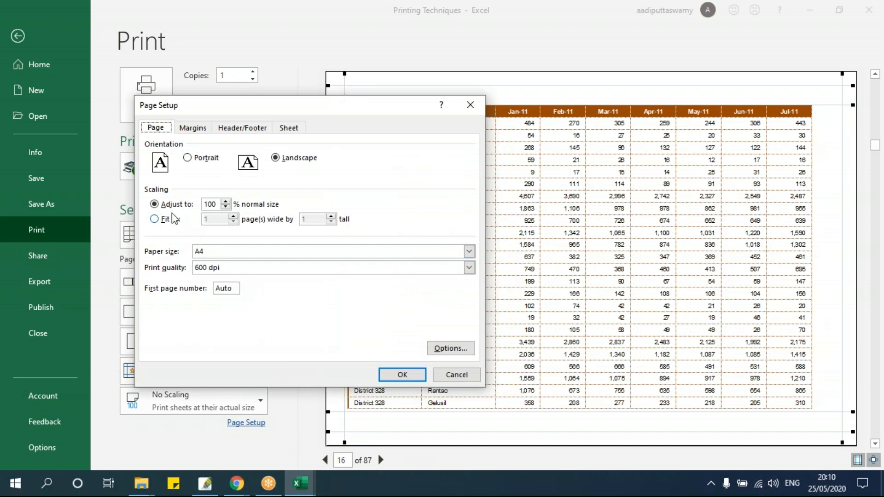
click(203, 211)
text(80)
click(401, 374)
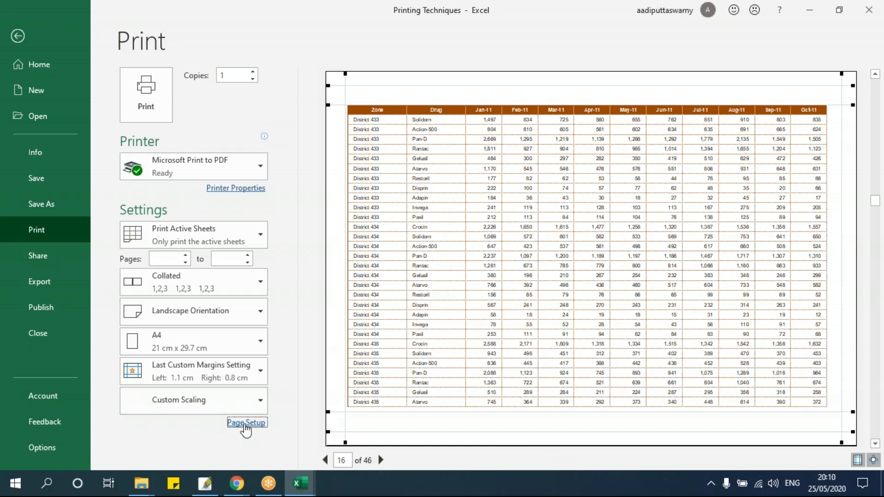
- Add a custom footer reading "&[Page] of &[Pages]" in its right section
click(245, 423)
click(257, 131)
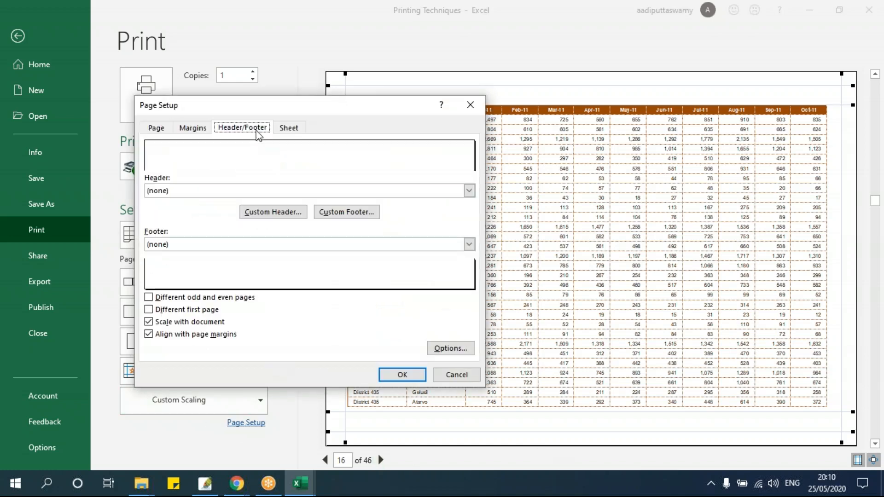
click(337, 214)
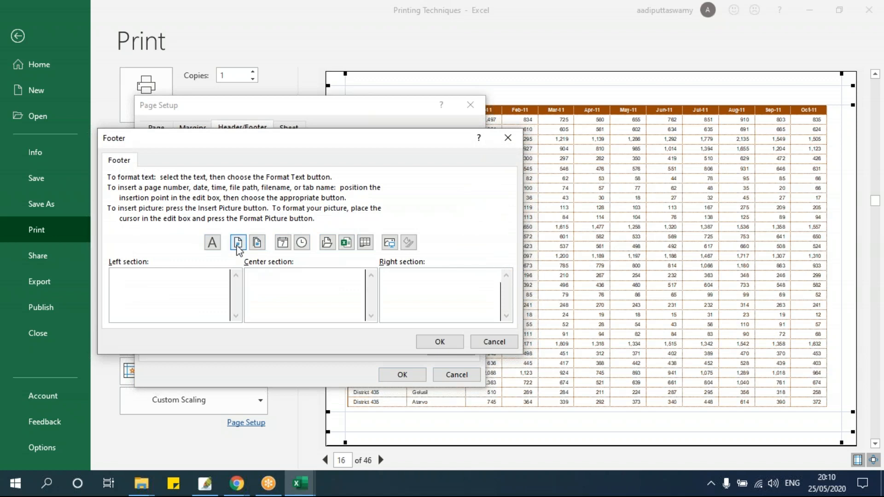
click(237, 246)
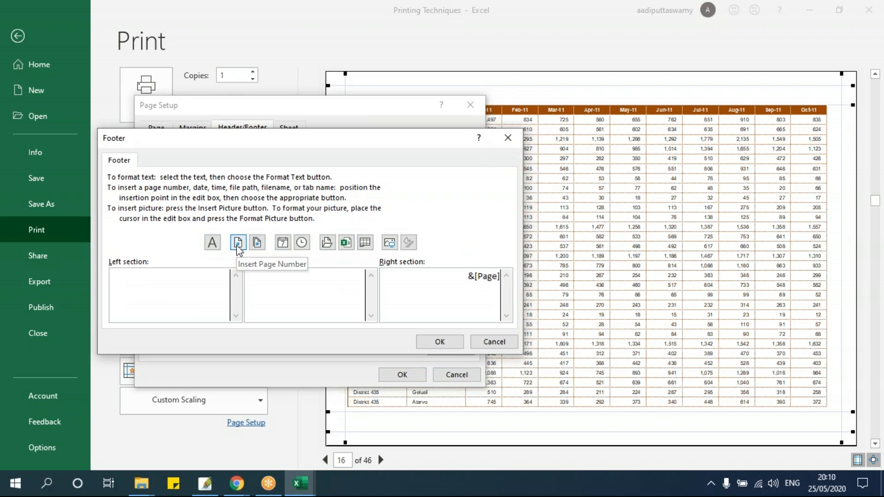
text(of)
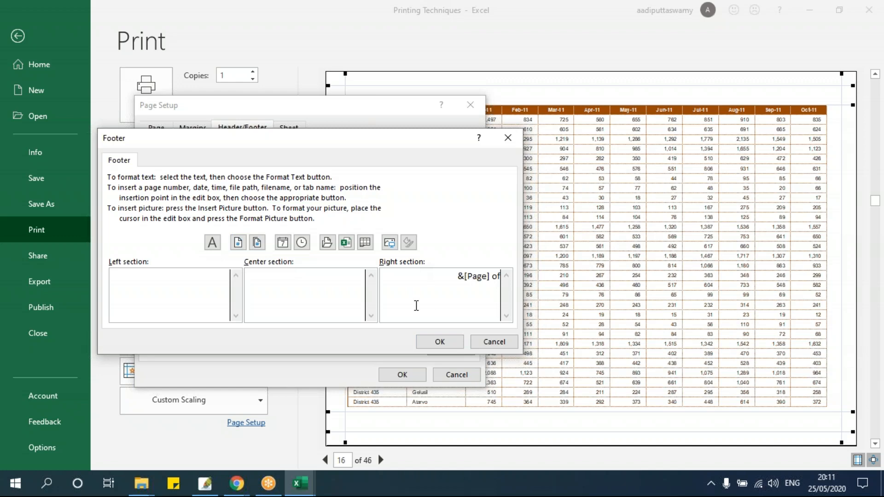
click(257, 243)
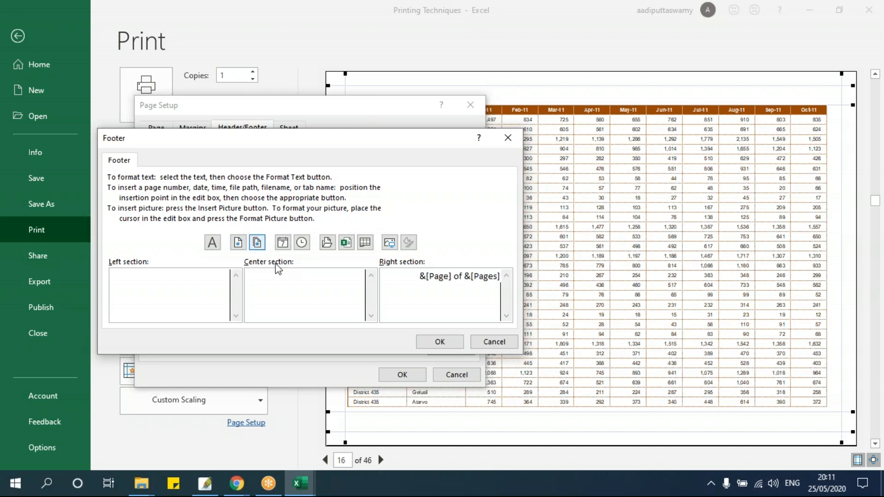
click(439, 342)
click(405, 374)
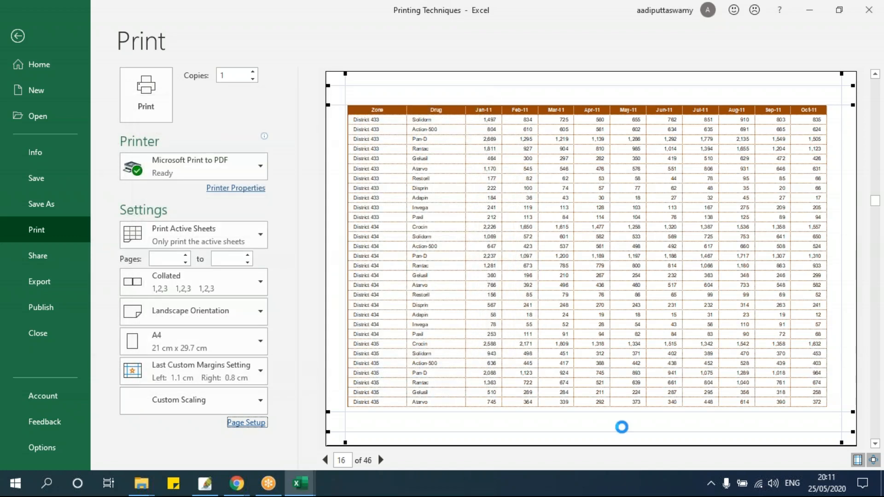
- Zoom into the print preview and page forward from page 16 to page 22 to check the footer's page numbering
click(873, 460)
click(838, 445)
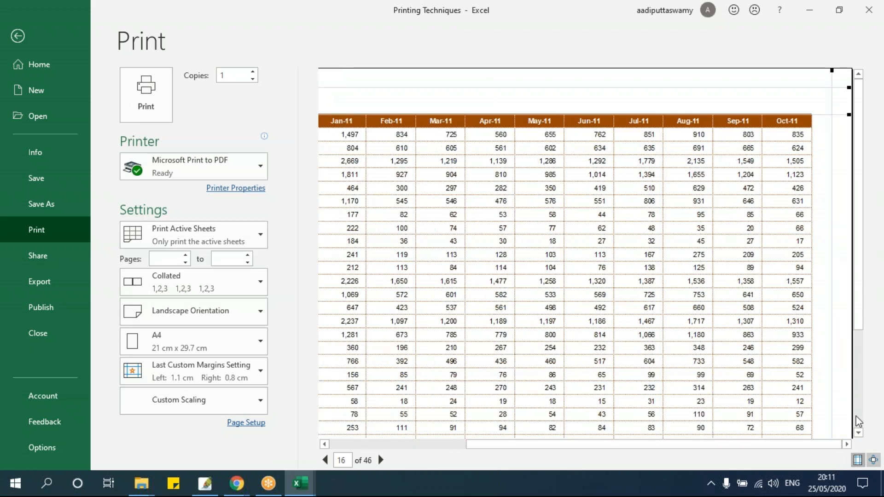
click(859, 431)
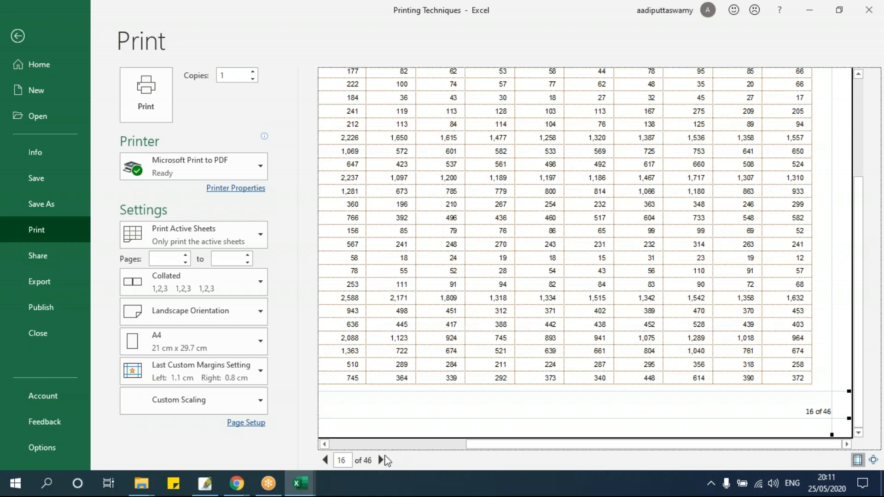
click(381, 460)
click(381, 459)
click(381, 460)
click(382, 460)
click(382, 460)
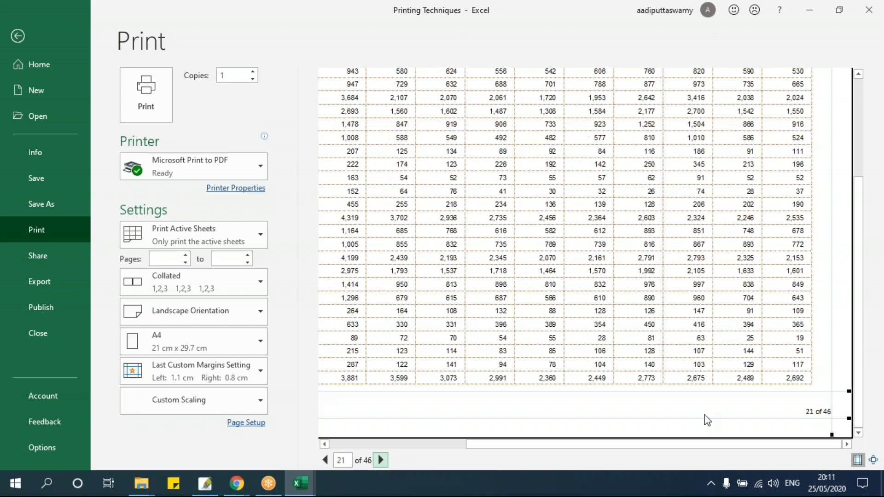
scroll(707, 420, down, 1)
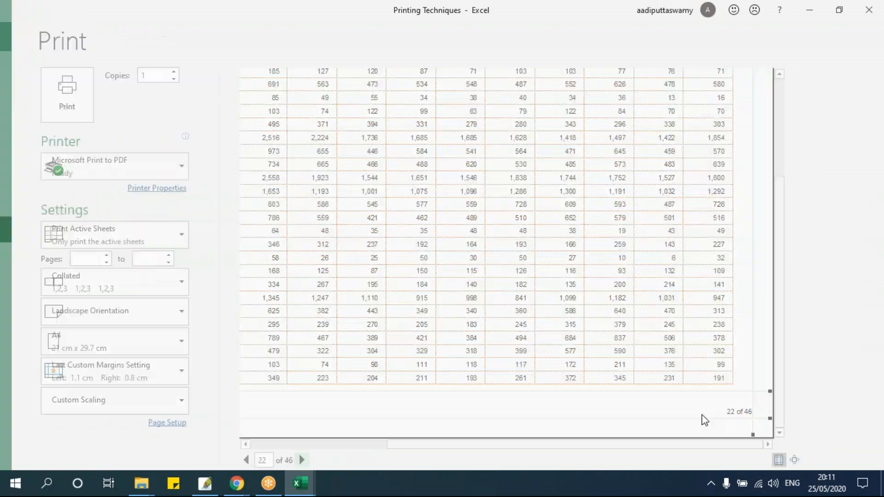
key(Escape)
- Display the worksheet in Page Break Preview
click(315, 280)
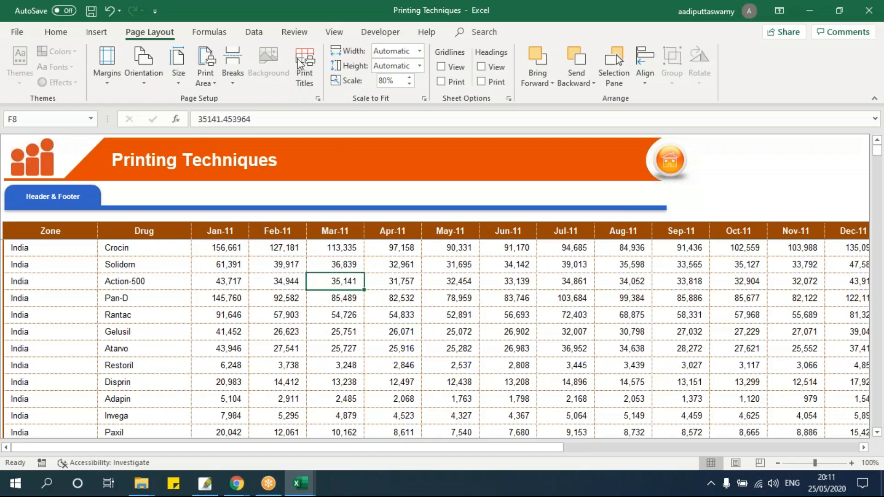
click(329, 37)
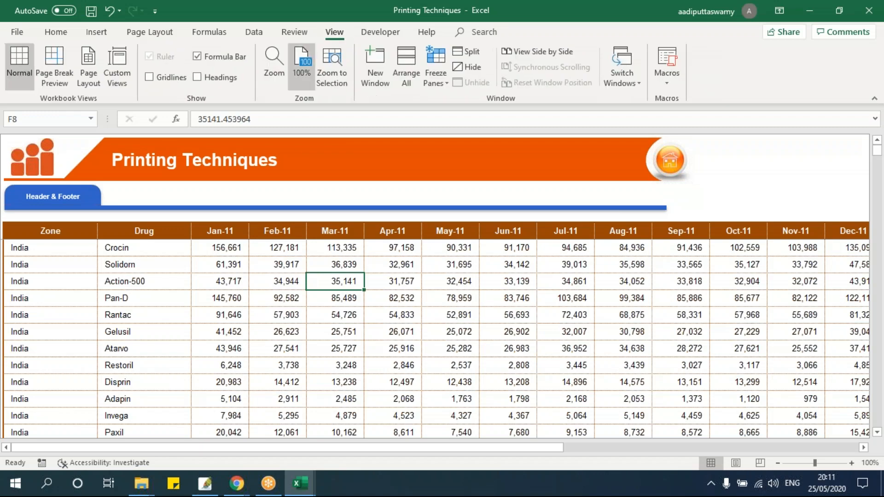
click(56, 69)
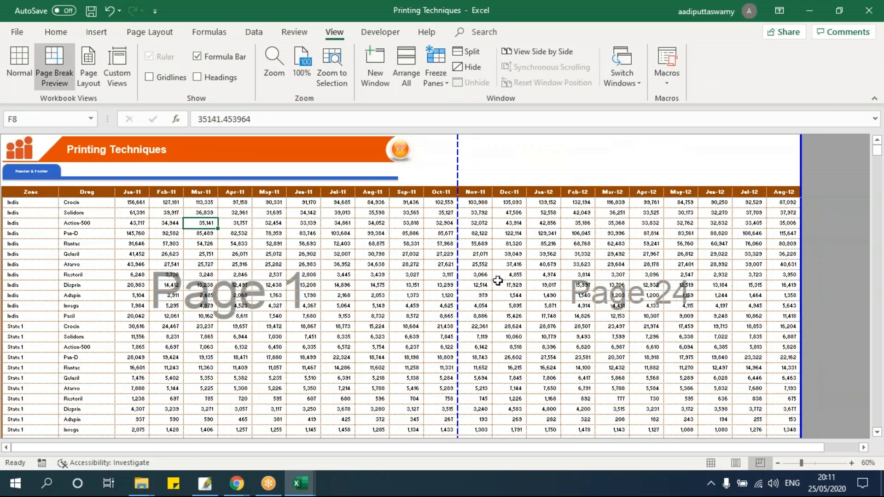
- Examine the order in which pages are numbered down and across the sheet in the page break preview
scroll(498, 281, up, 6)
scroll(460, 331, down, 15)
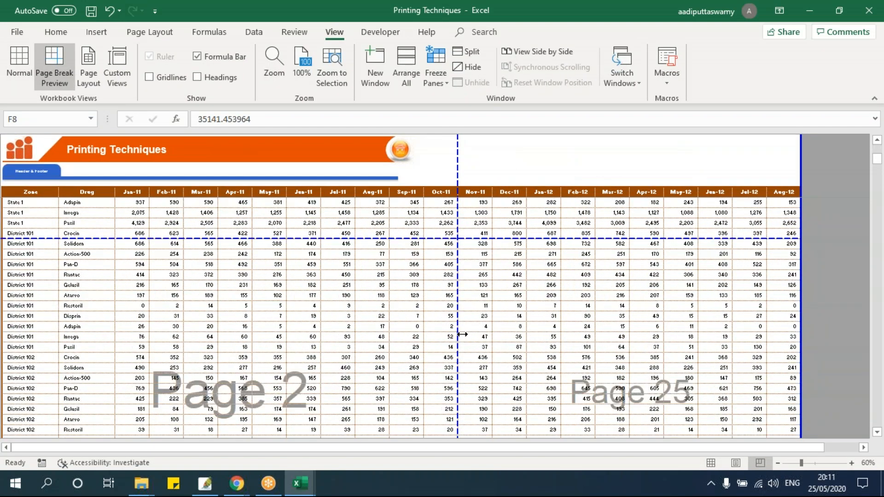
scroll(462, 335, up, 12)
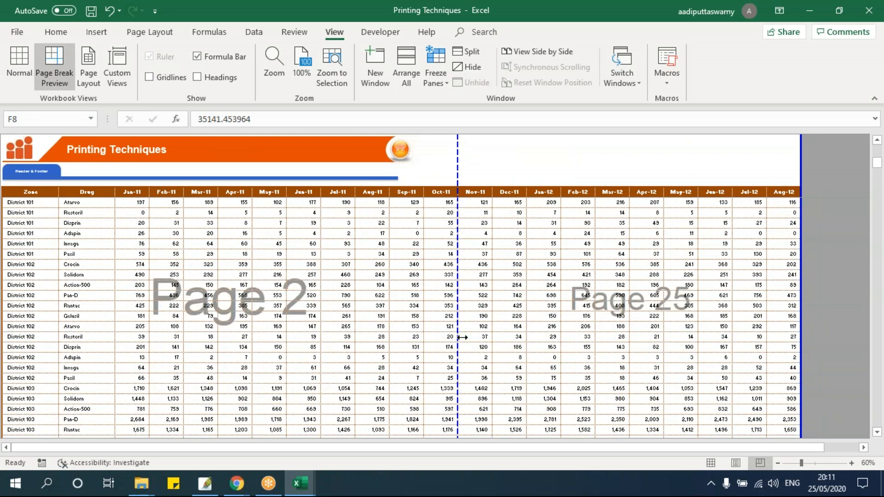
scroll(462, 338, up, 3)
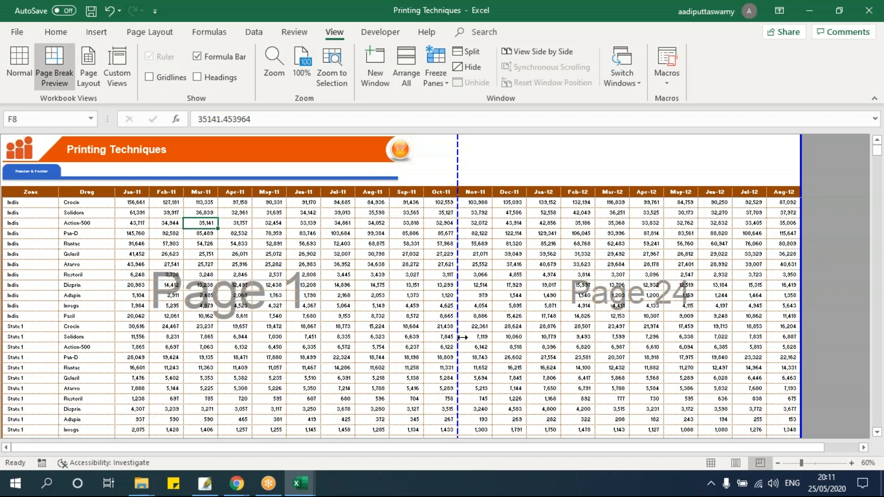
click(308, 295)
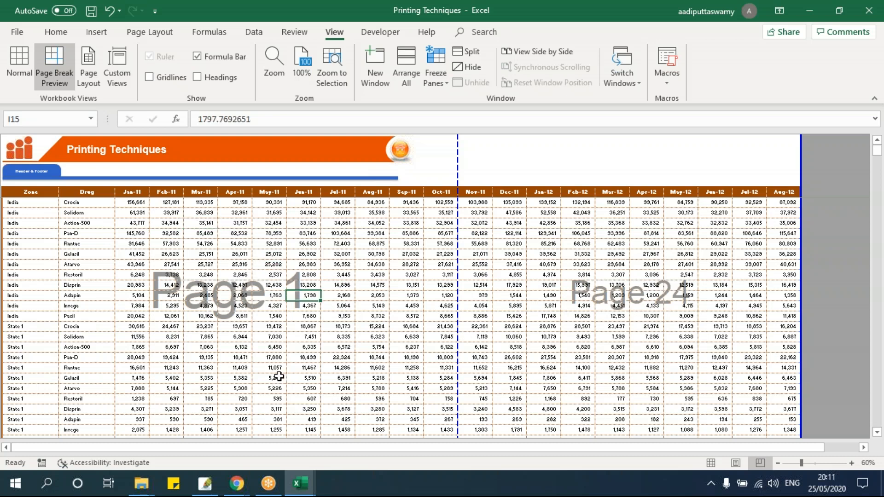
scroll(272, 272, down, 10)
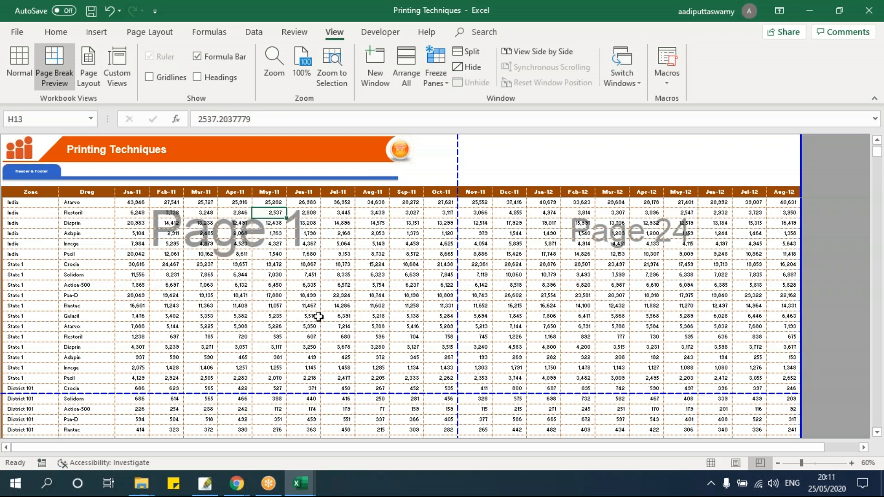
click(314, 317)
scroll(313, 317, down, 10)
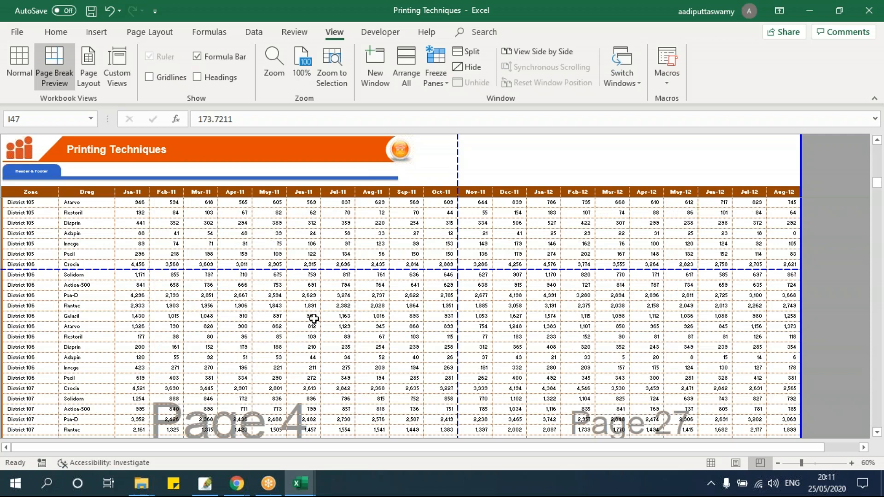
scroll(314, 317, down, 4)
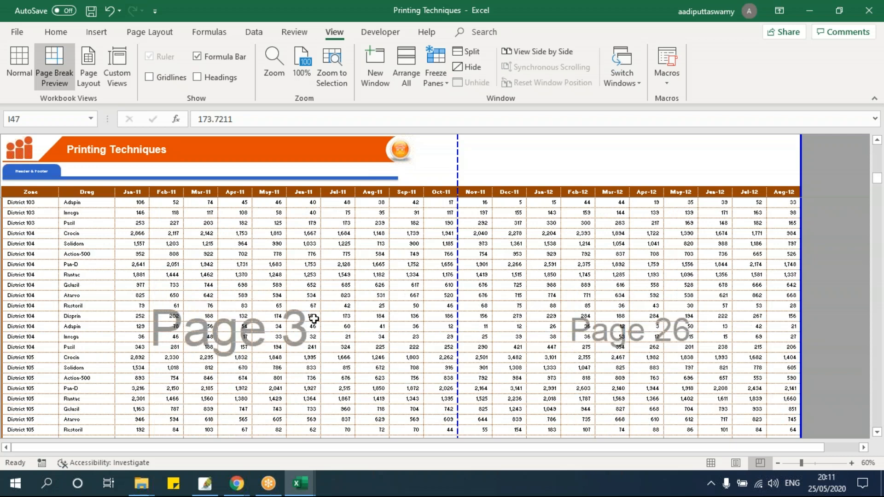
scroll(305, 285, down, 18)
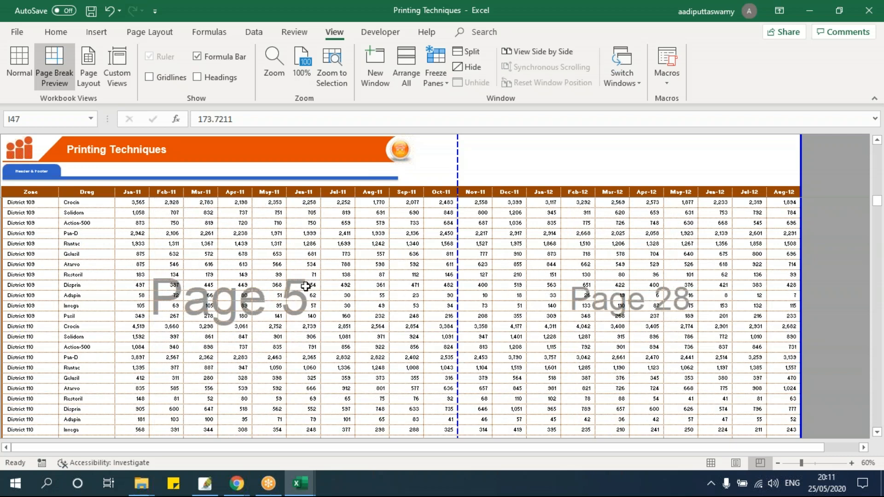
scroll(537, 242, up, 15)
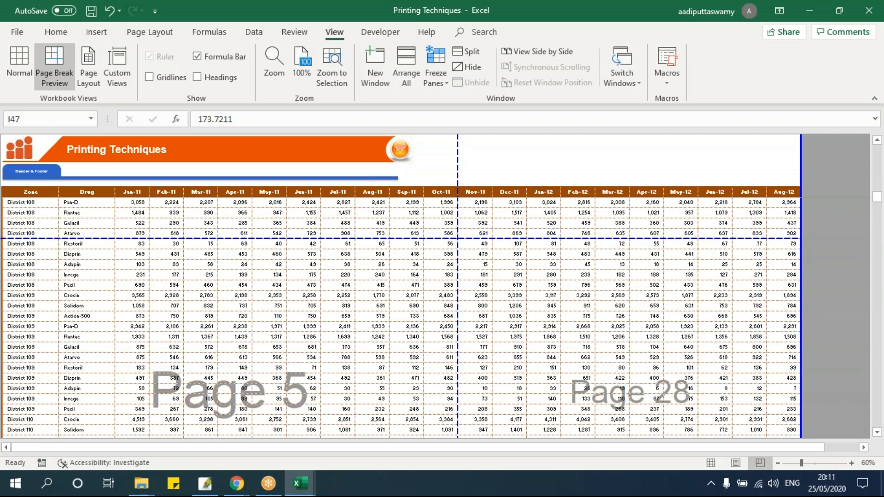
scroll(605, 348, up, 10)
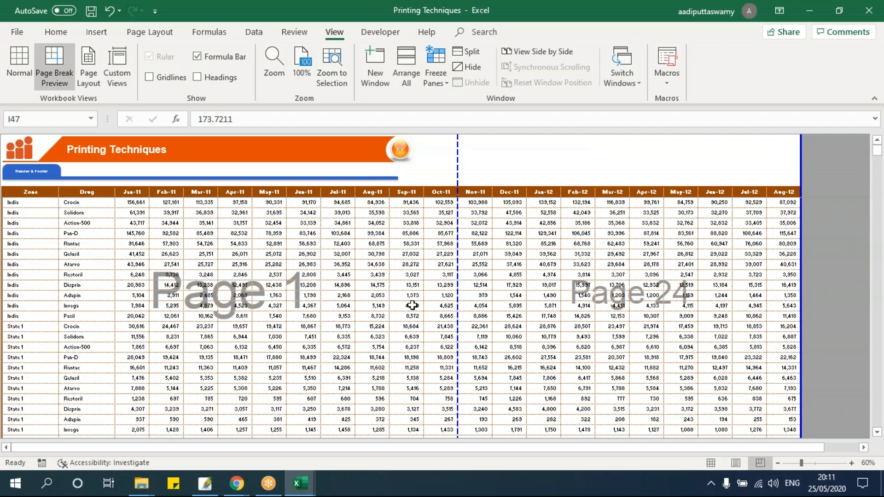
click(577, 347)
click(324, 297)
click(643, 297)
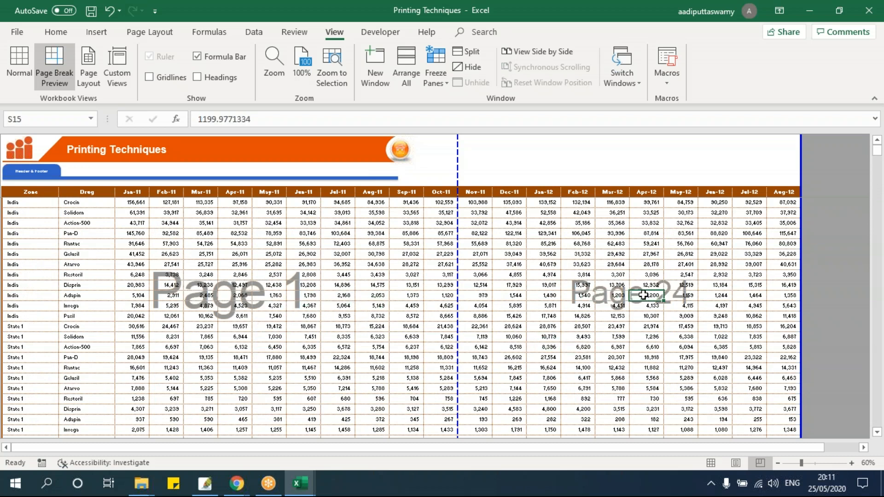
scroll(643, 298, down, 7)
click(381, 357)
scroll(645, 348, up, 7)
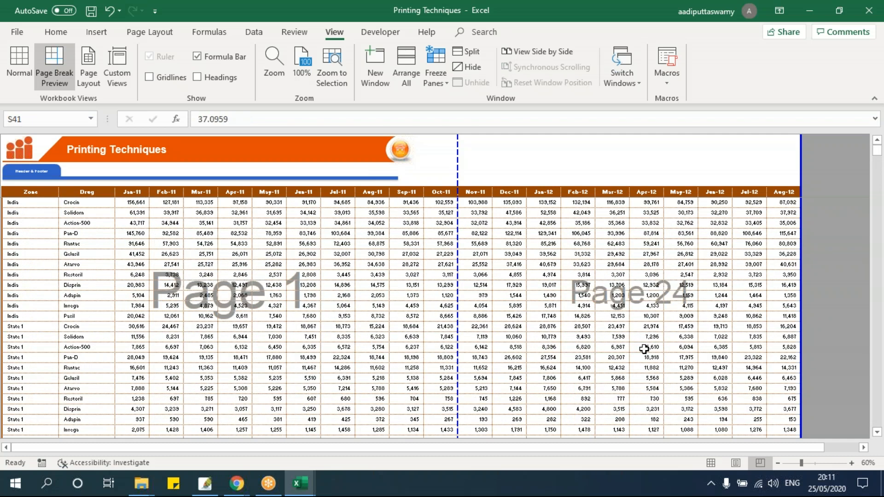
click(425, 336)
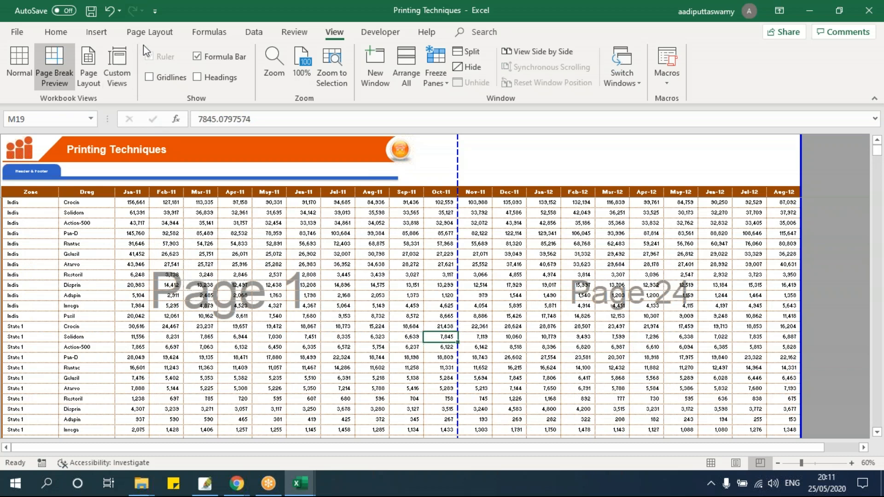
- Change the sheet's print page order to Over, then down
click(151, 36)
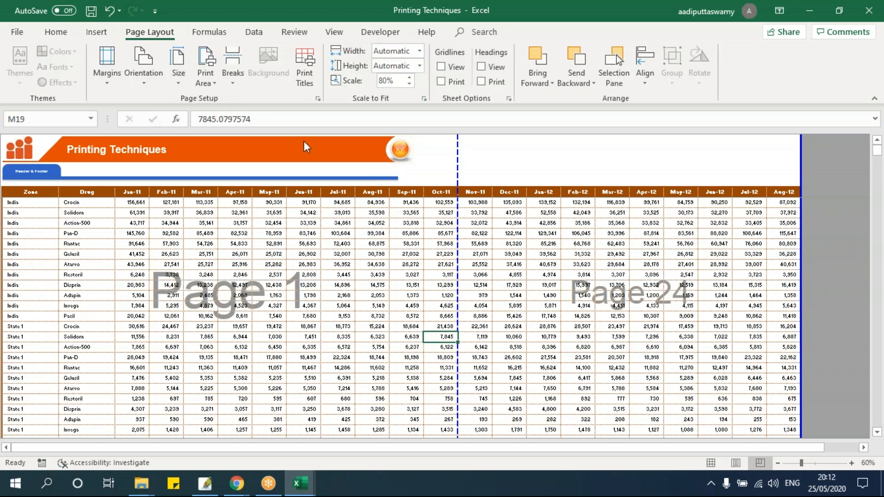
click(305, 69)
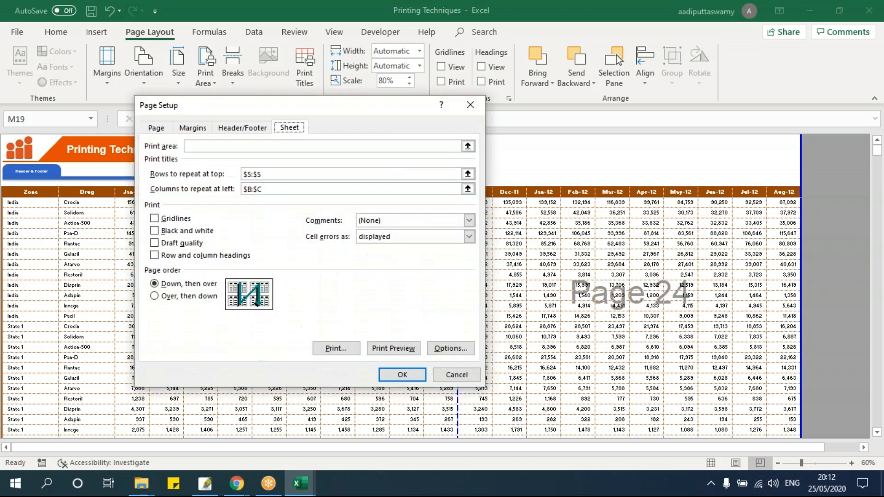
drag(321, 107, 353, 73)
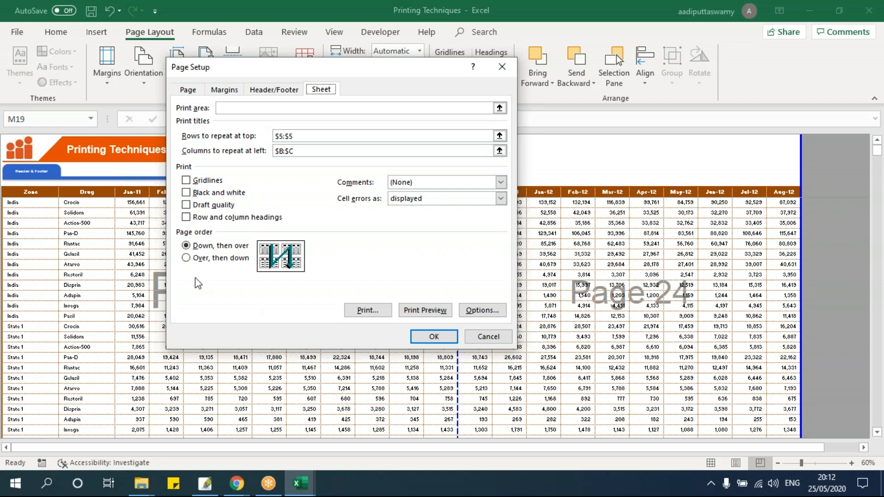
click(216, 257)
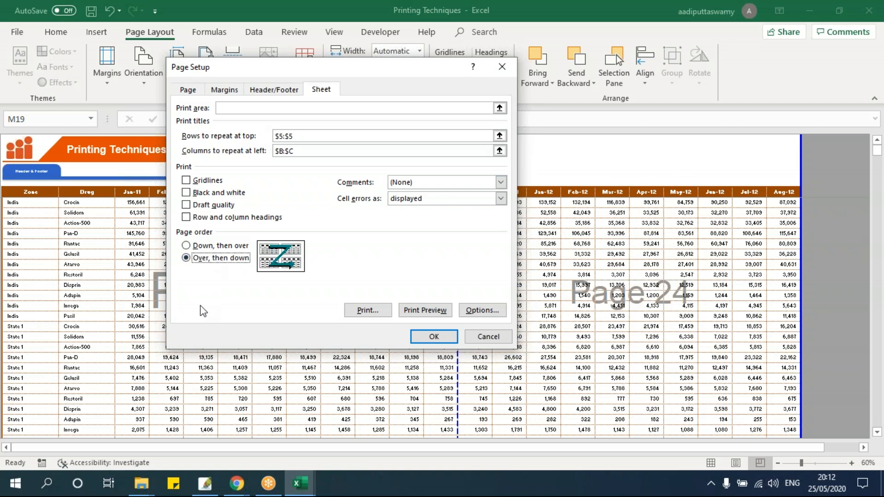
click(434, 337)
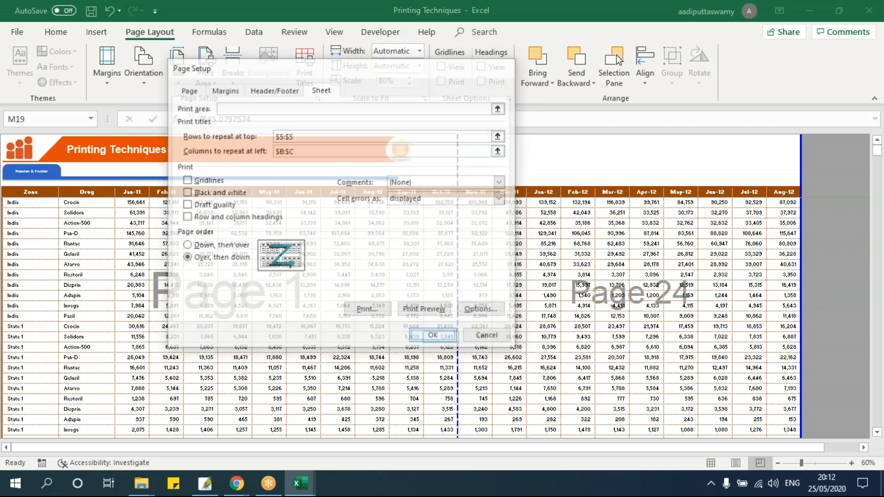
- Check the new page sequence across the side-by-side pages, going down to pages 5 and 6
click(616, 325)
scroll(620, 326, down, 13)
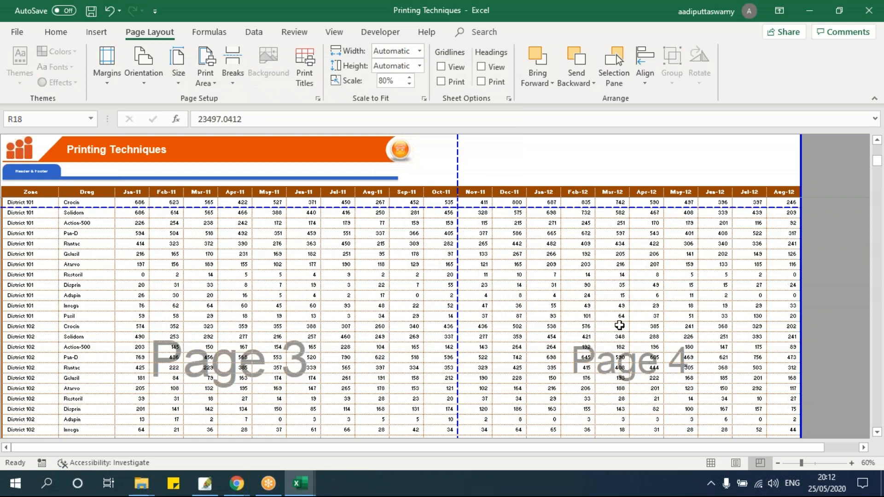
click(303, 275)
click(646, 265)
scroll(646, 265, down, 7)
click(339, 296)
click(606, 298)
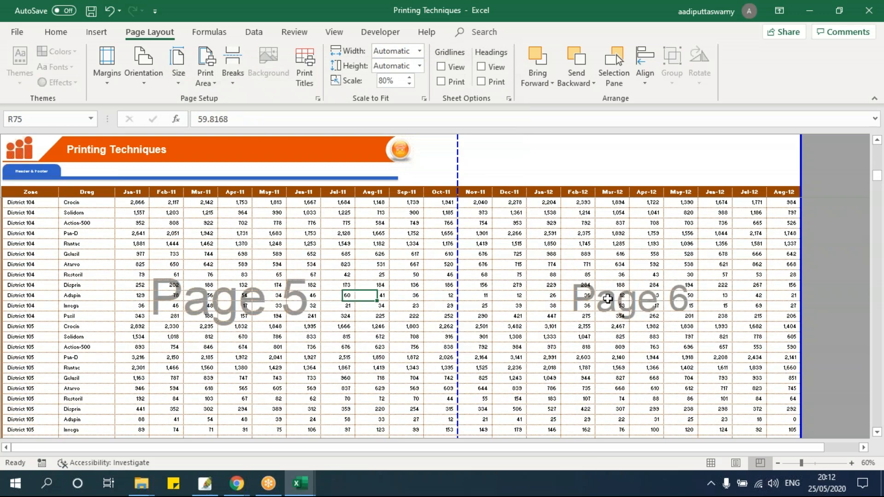
- Check the over-then-down page sequence on the pages below page 6, and return to pages 1 and 2 of the sheet
scroll(608, 305, down, 16)
click(339, 296)
scroll(624, 305, down, 7)
scroll(436, 310, down, 8)
click(373, 307)
click(635, 297)
scroll(273, 310, down, 8)
click(310, 306)
click(643, 317)
scroll(374, 331, down, 7)
scroll(718, 318, up, 1)
scroll(718, 317, down, 8)
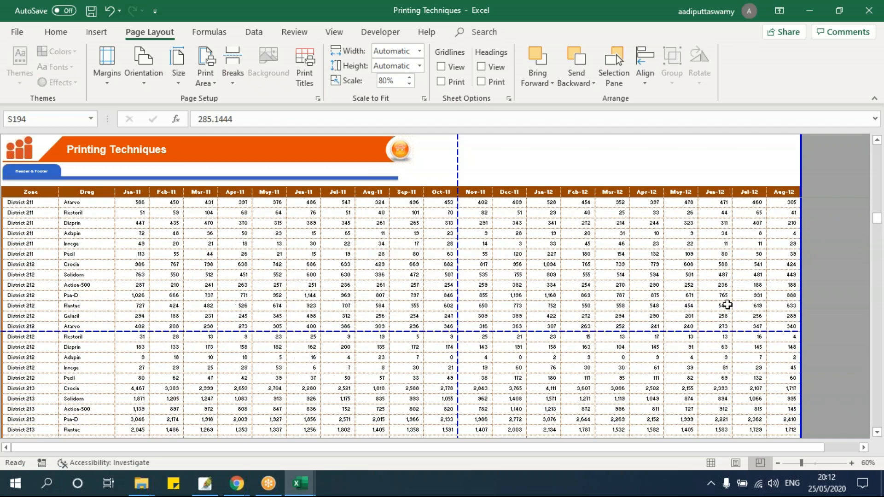
drag(877, 242, 883, 133)
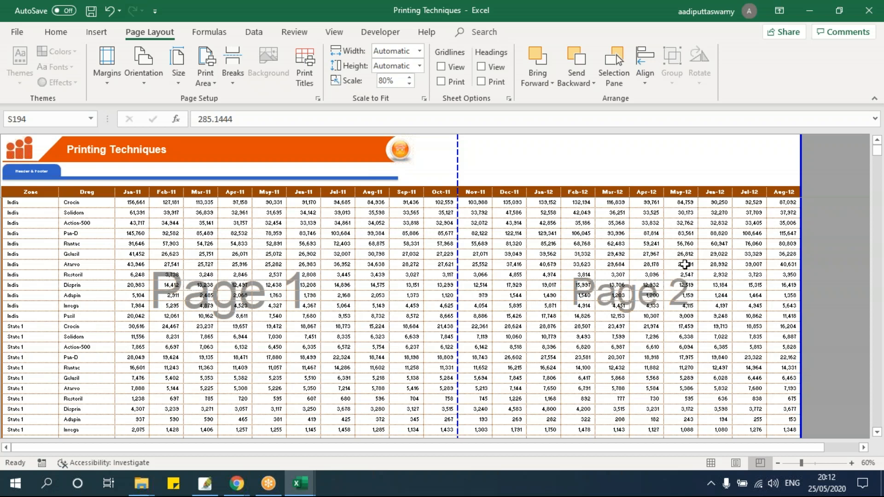
click(440, 285)
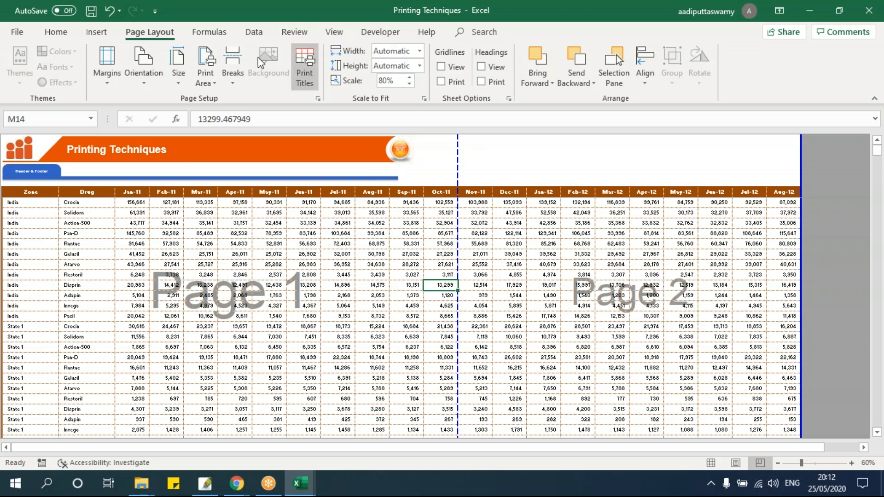
- Switch the worksheet from Page Break Preview back to Normal view
click(334, 31)
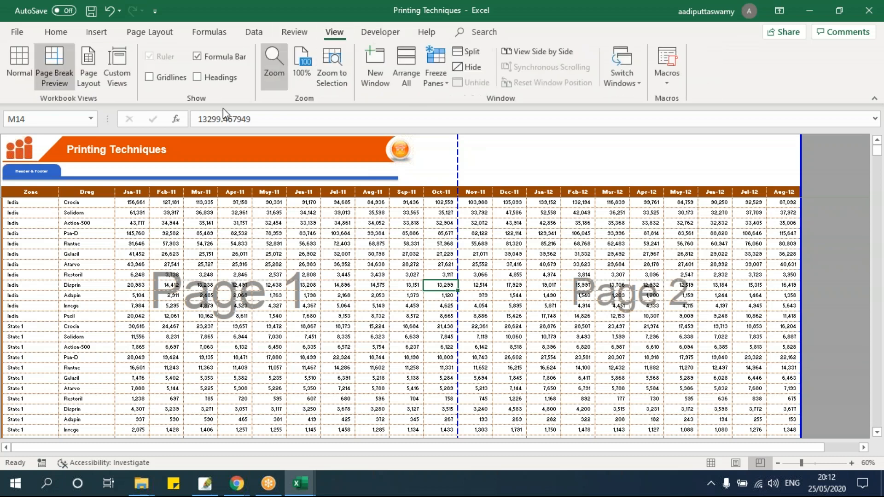
click(17, 68)
click(490, 251)
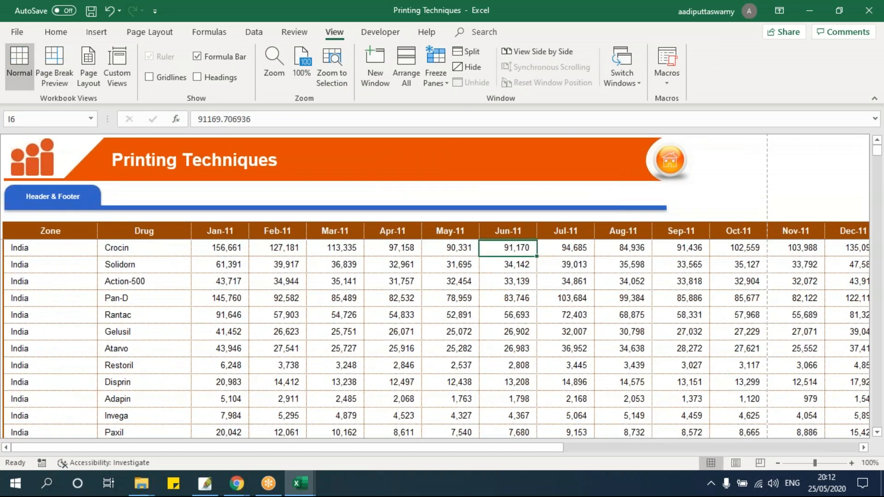
- Examine the dashed page break lines across the month columns and down the rows in Normal view
scroll(599, 430, down, 2)
drag(543, 449, 813, 454)
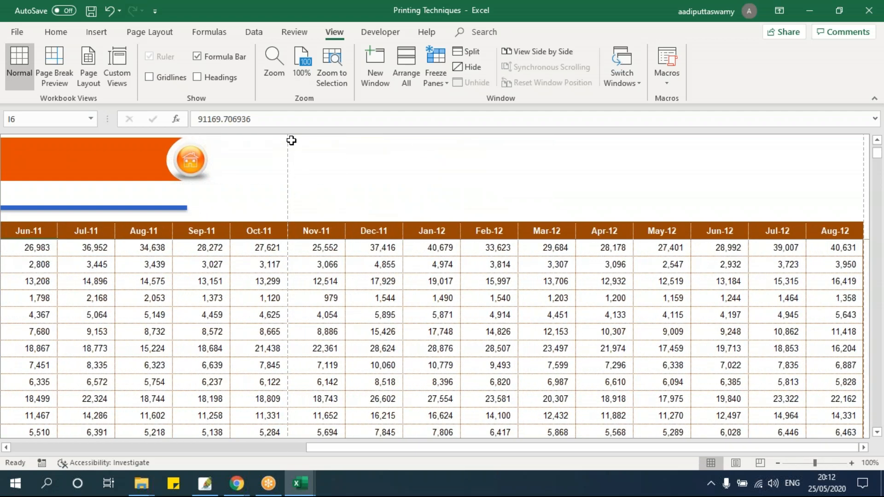
scroll(330, 277, down, 10)
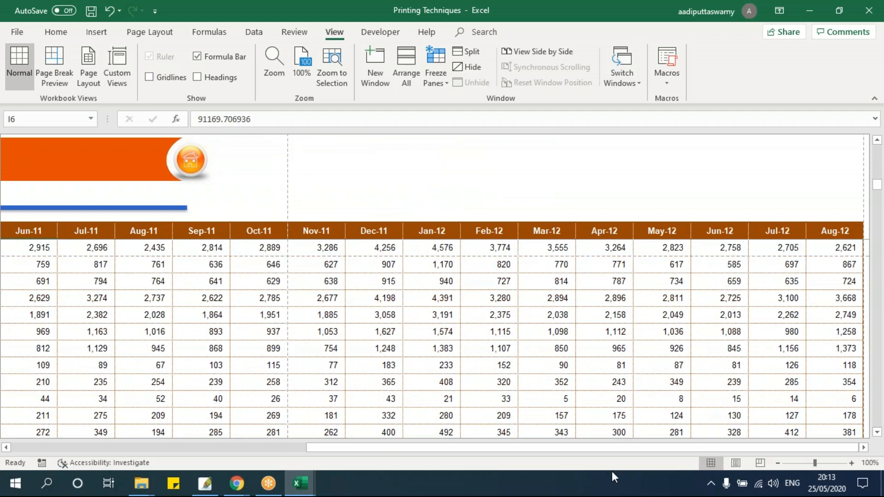
scroll(306, 355, down, 1)
scroll(326, 342, up, 5)
scroll(325, 342, up, 3)
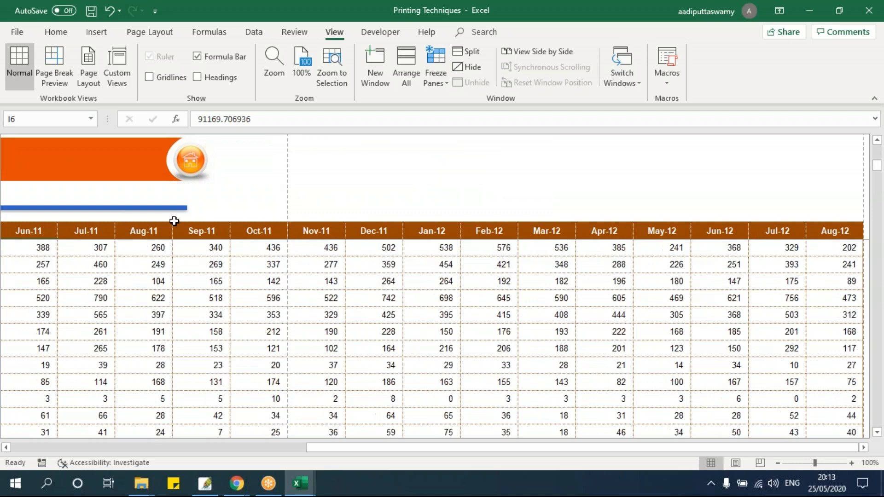
- Turn off Show page breaks in the advanced display options for the worksheet wks1, and apply the change
click(18, 34)
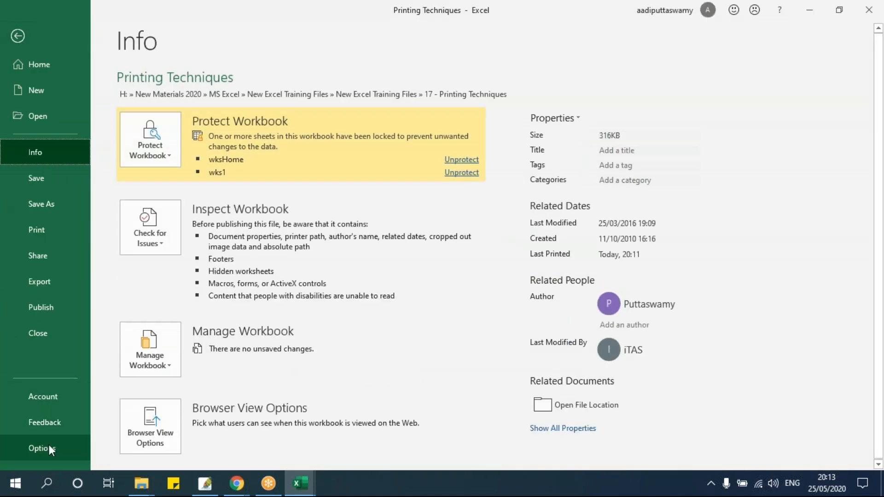
click(49, 447)
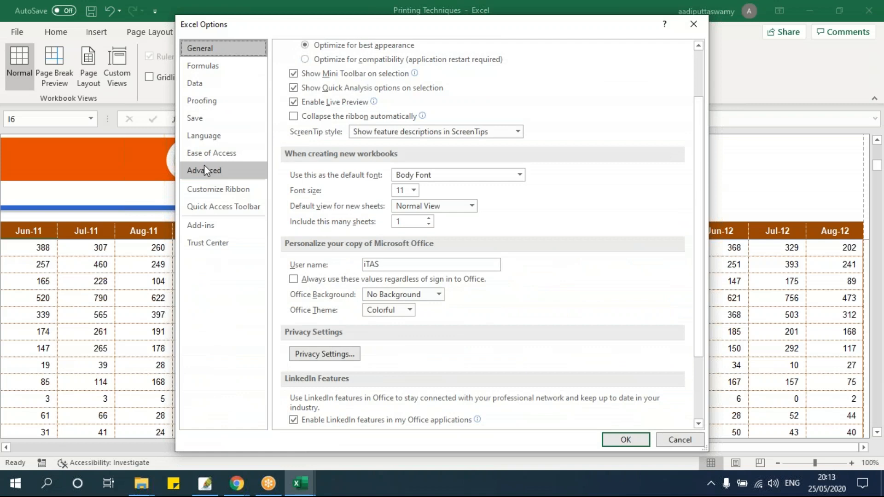
click(204, 170)
scroll(413, 281, down, 15)
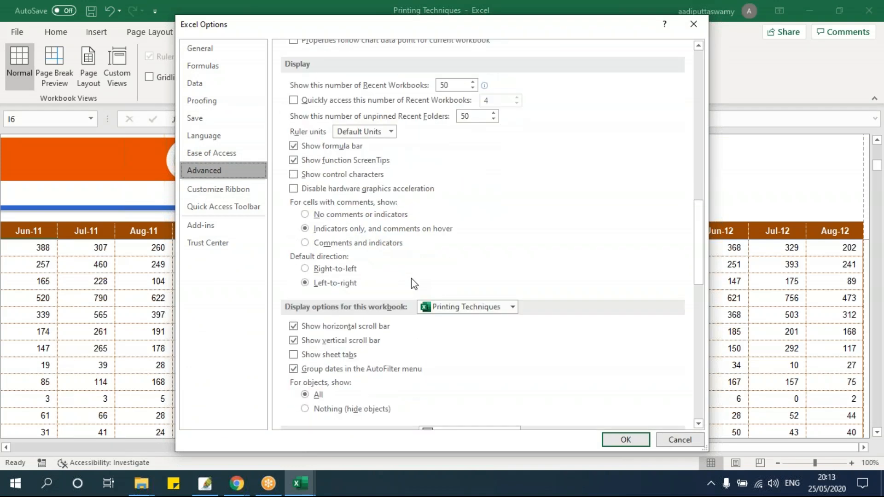
scroll(411, 282, down, 5)
scroll(411, 281, down, 2)
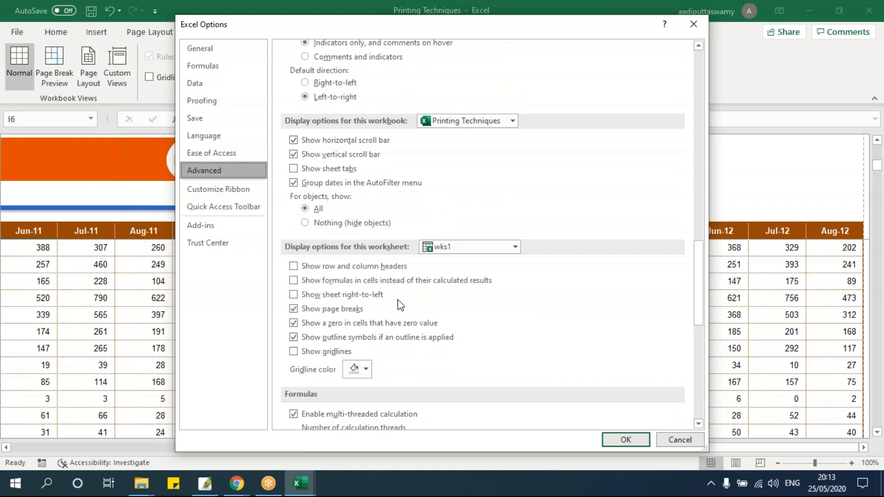
click(293, 310)
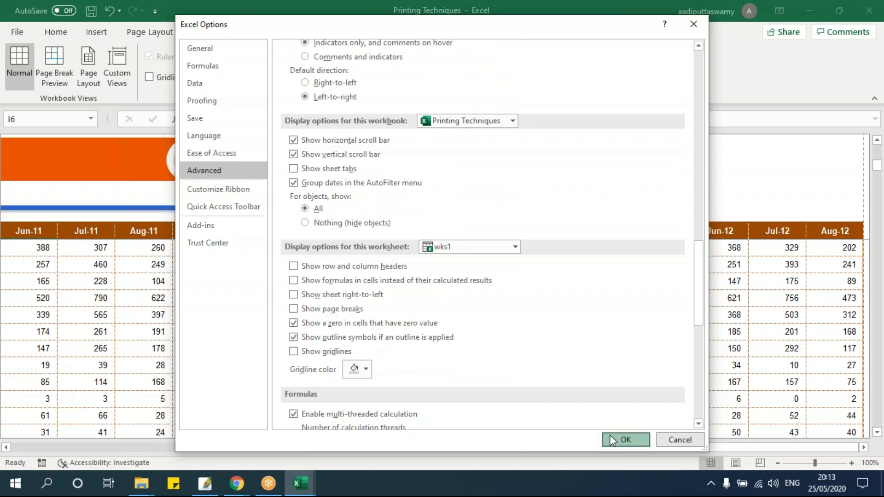
click(625, 440)
click(523, 313)
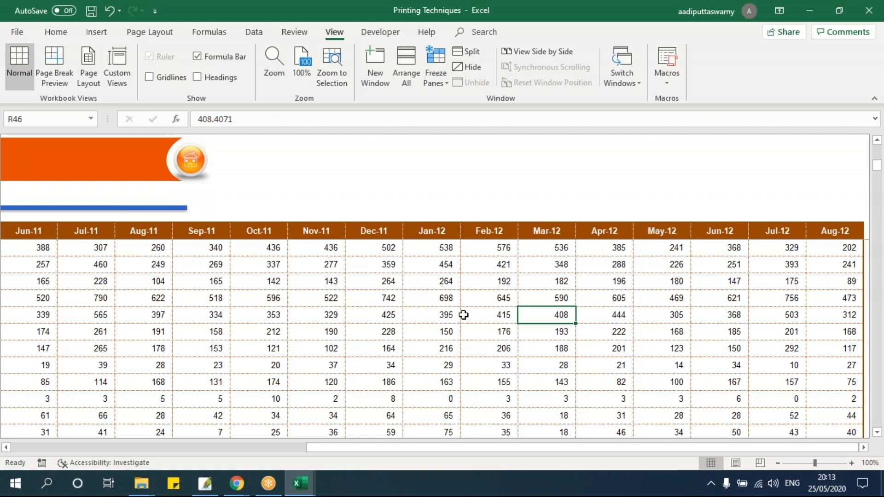
mouse_move(139, 492)
click(379, 281)
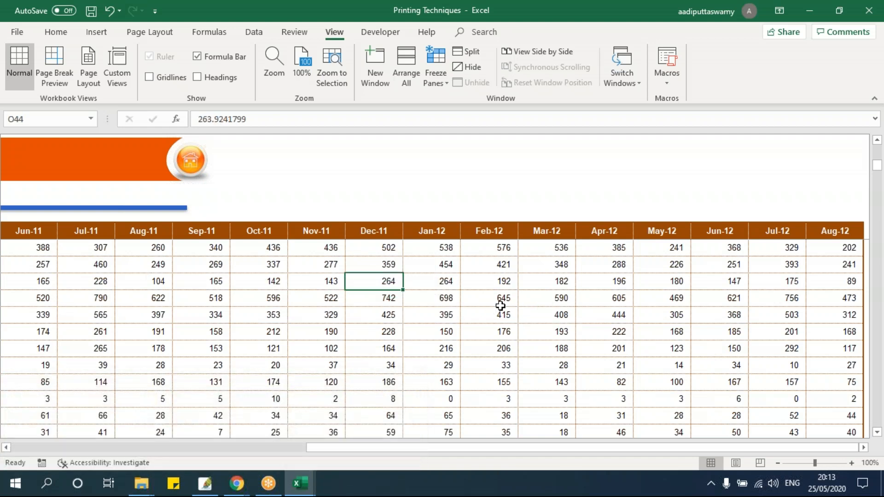